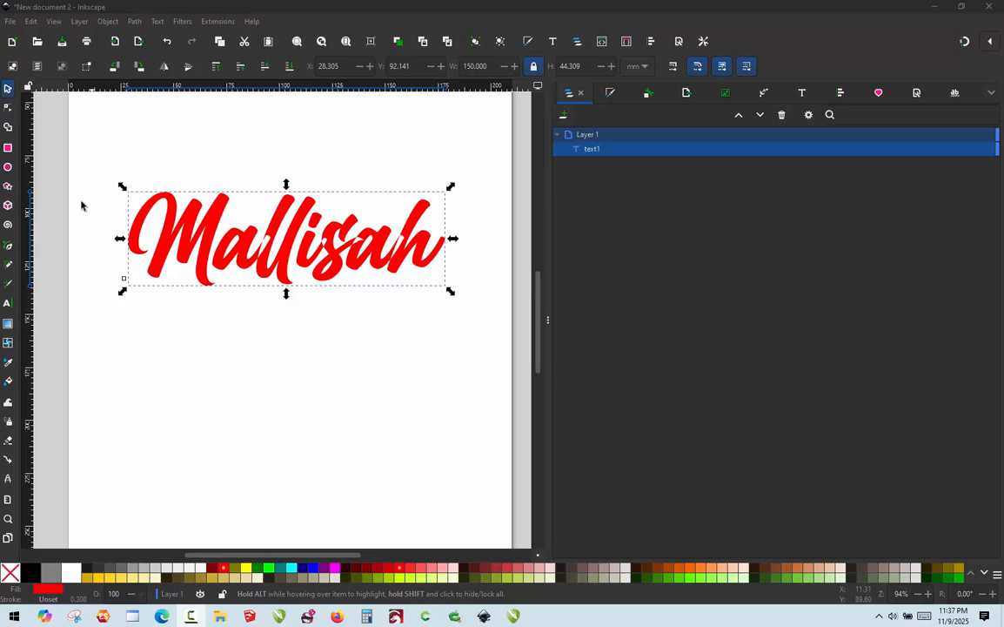
Nudge the red script text slightly down the page and convert it from a text object to a path.
{"action": "left_click", "coordinate": [6, 304]}
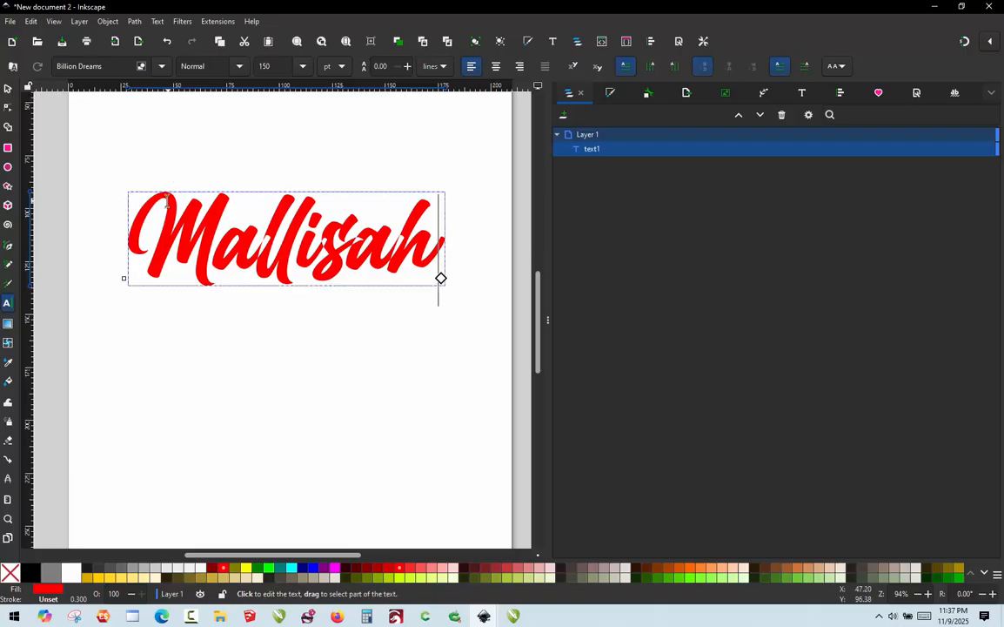
{"action": "left_click", "coordinate": [7, 88]}
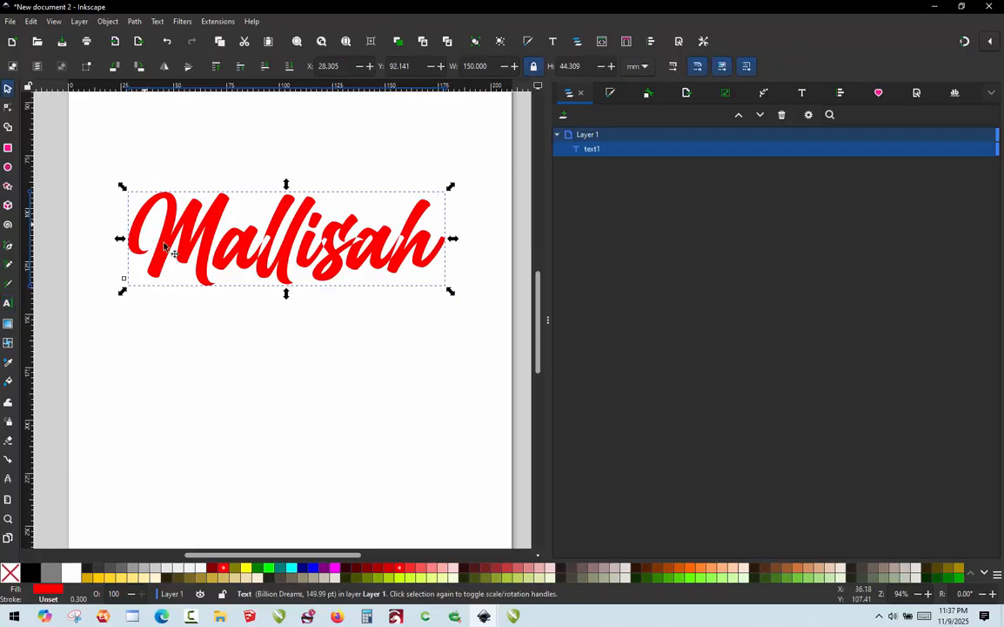
{"action": "mouse_move", "coordinate": [174, 241]}
{"action": "left_mouse_down"}
{"action": "mouse_move", "coordinate": [175, 252]}
{"action": "mouse_move", "coordinate": [180, 244]}
{"action": "left_mouse_up"}
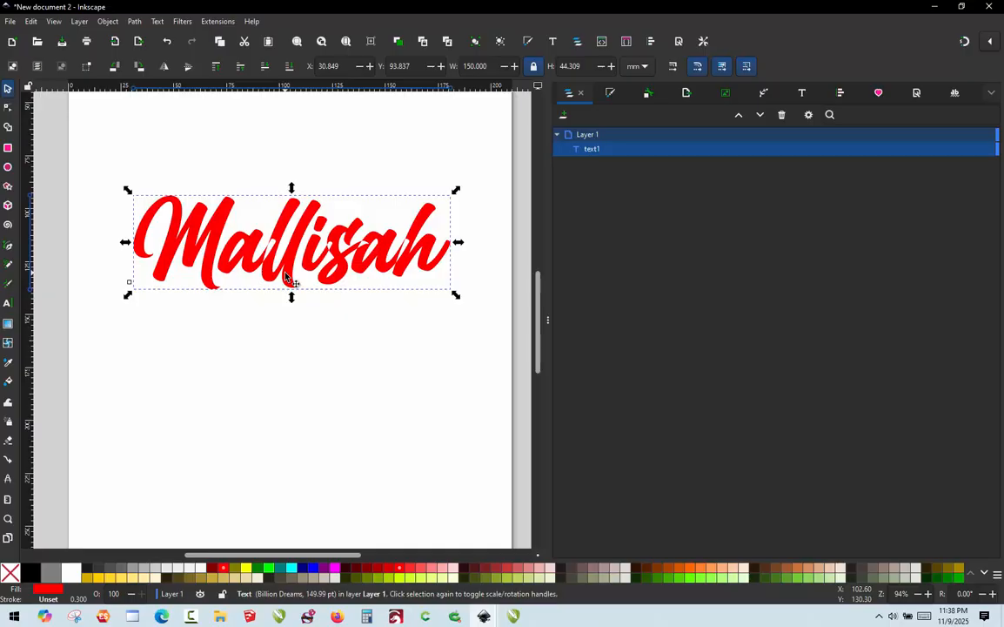
{"action": "left_click", "coordinate": [134, 22]}
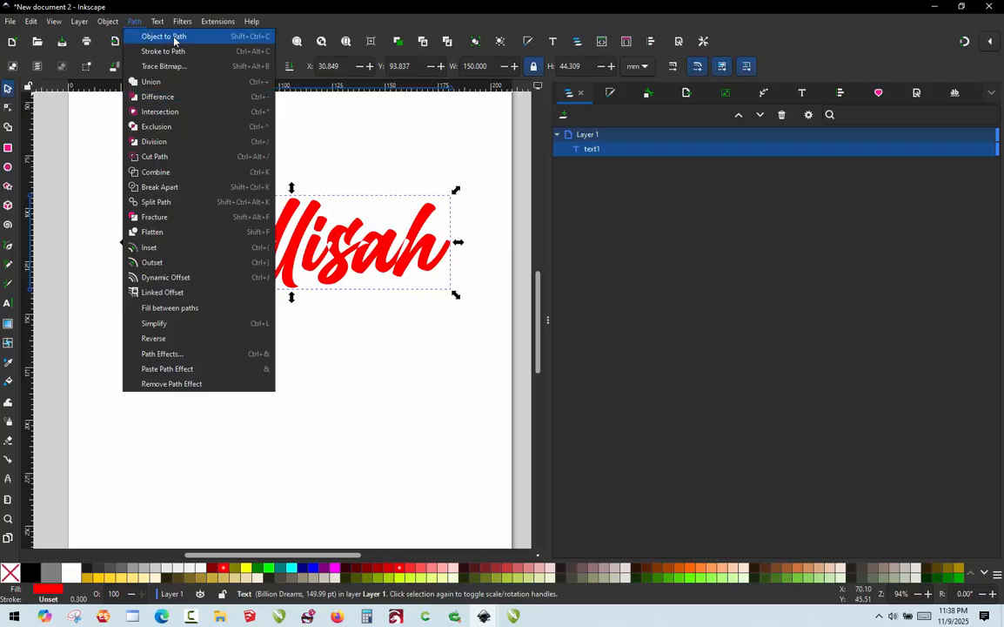
{"action": "left_click", "coordinate": [174, 35]}
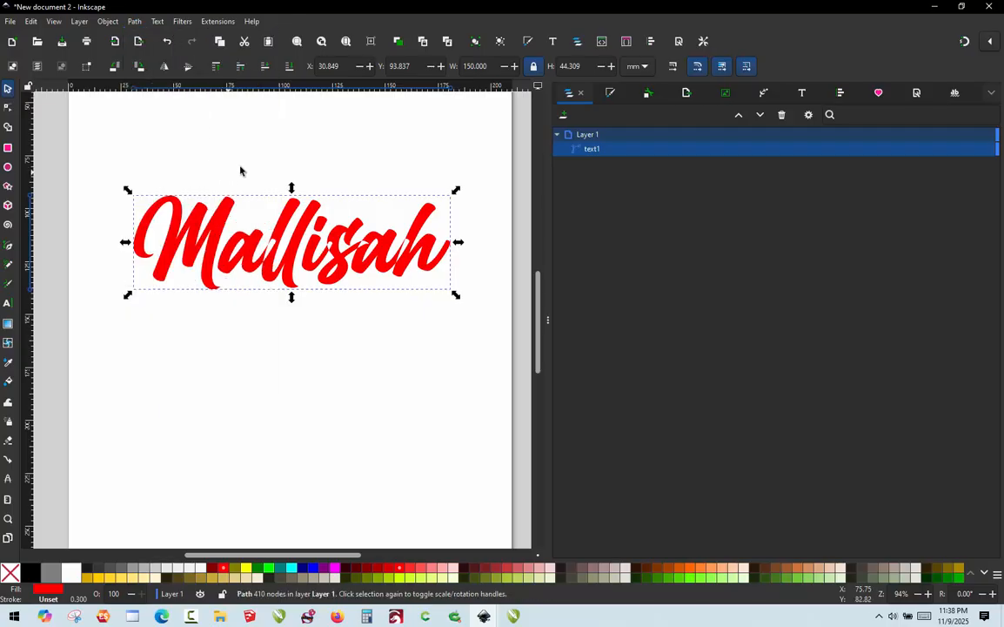
Move the lettering path to about X 27.7 mm, Y 106.3 mm and break it apart into separate paths.
{"action": "left_click", "coordinate": [237, 168]}
{"action": "left_click", "coordinate": [224, 211]}
{"action": "left_click_drag", "start_coordinate": [224, 212], "coordinate": [215, 243]}
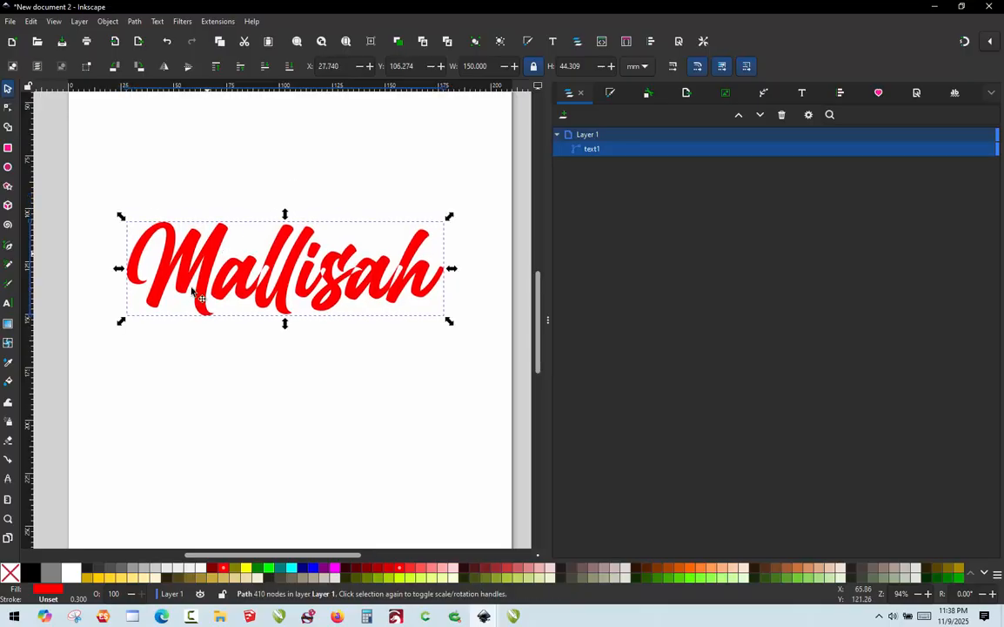
{"action": "left_click", "coordinate": [134, 21]}
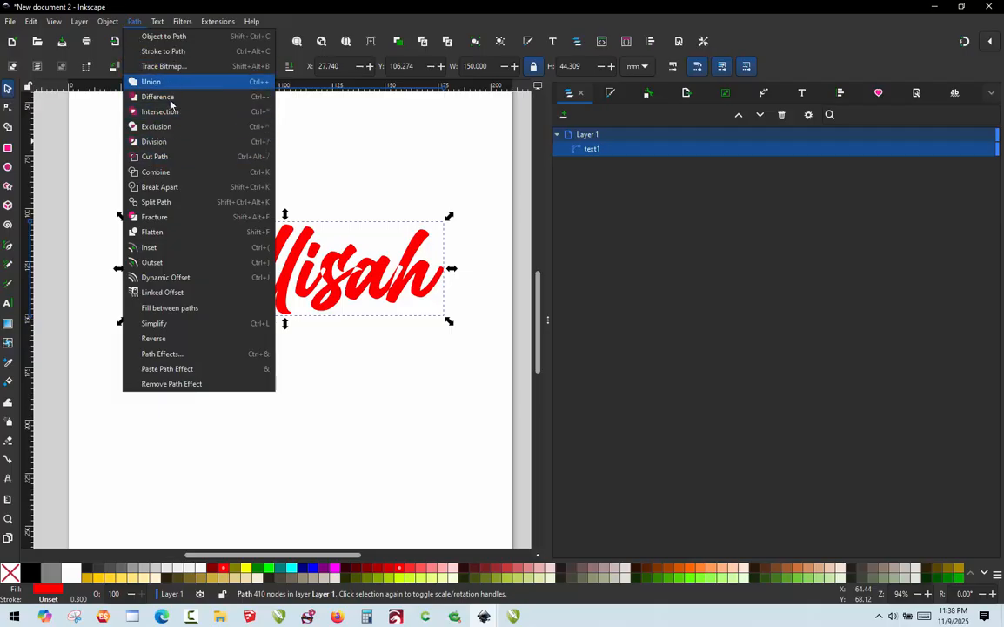
{"action": "left_click", "coordinate": [160, 186]}
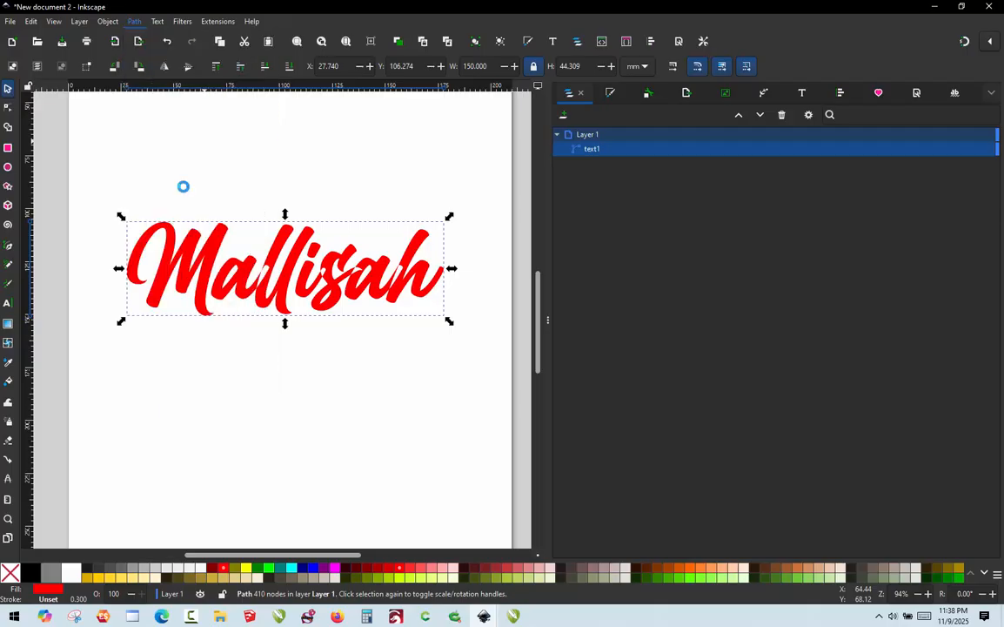
{"action": "left_click", "coordinate": [297, 167]}
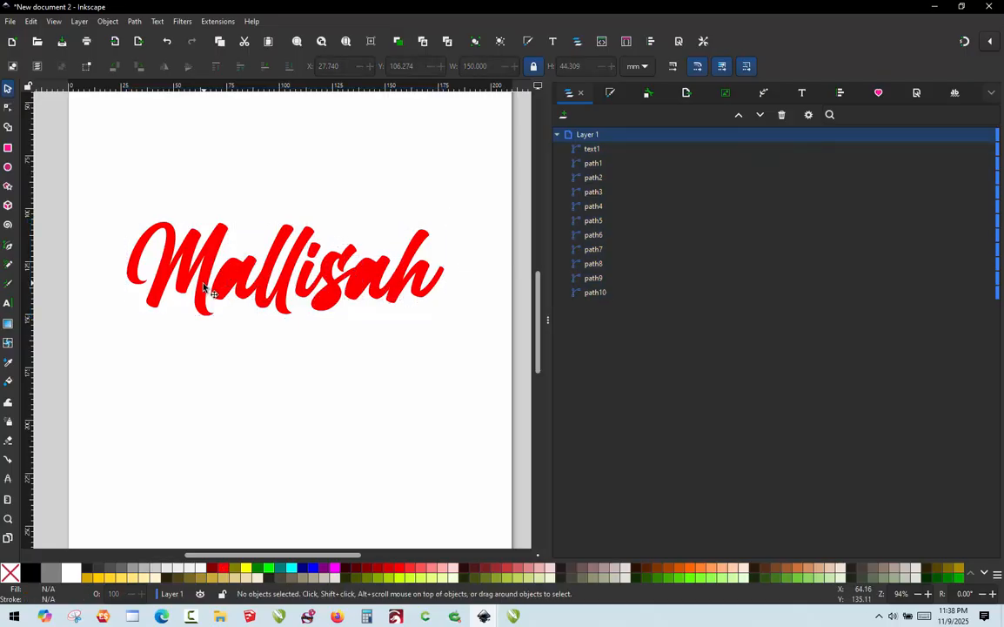
Switch to the outline display and combine the first letter "a" with its inner counter path.
{"action": "scroll", "coordinate": [200, 256], "scroll_direction": "up", "scroll_amount": 2}
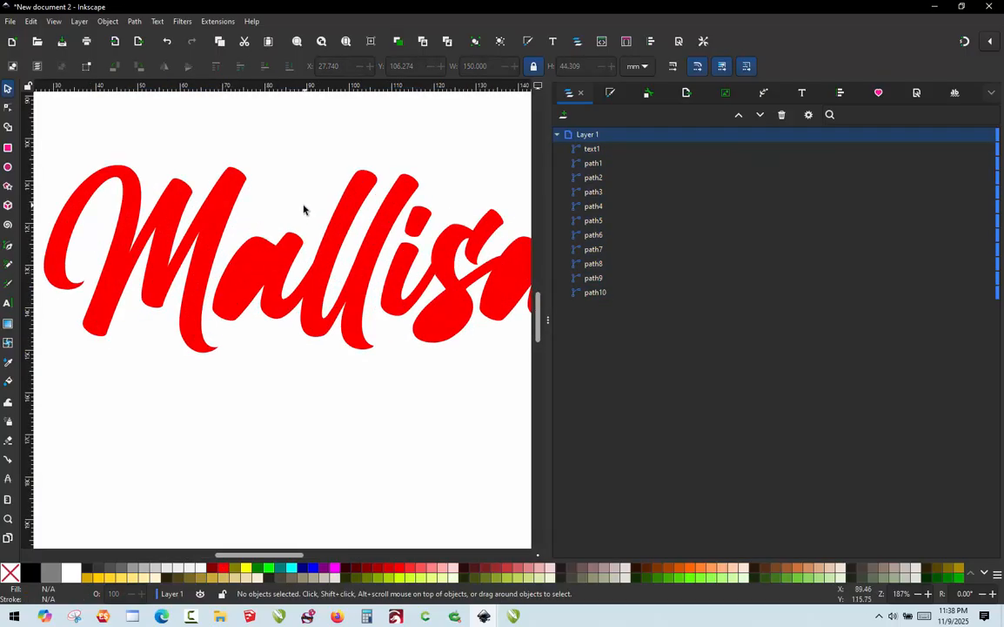
{"action": "left_click_drag", "start_coordinate": [301, 208], "coordinate": [209, 342]}
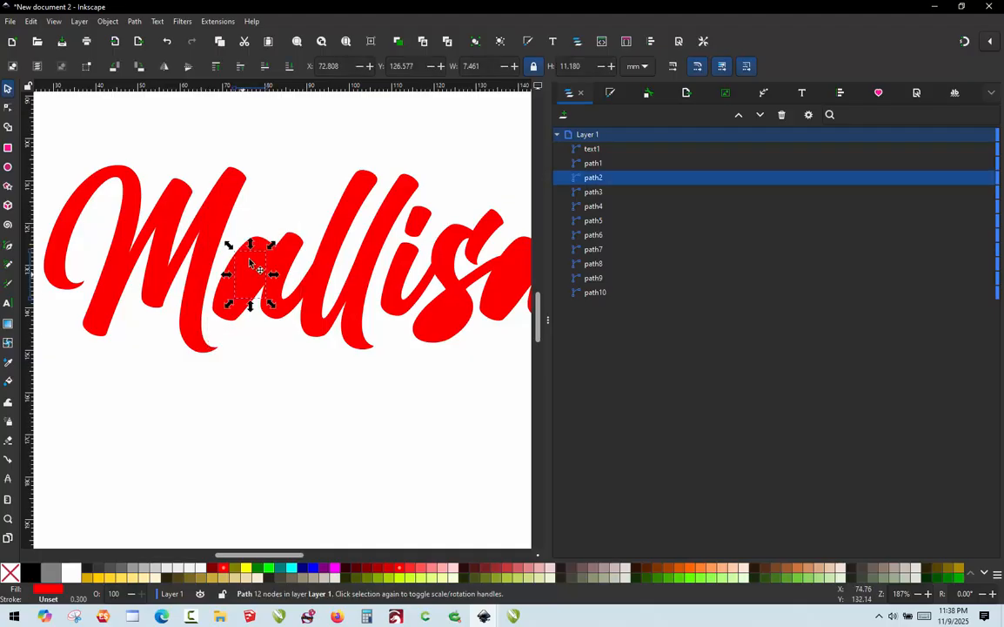
{"action": "left_click", "coordinate": [261, 214]}
{"action": "key", "text": "ctrl+KP_5"}
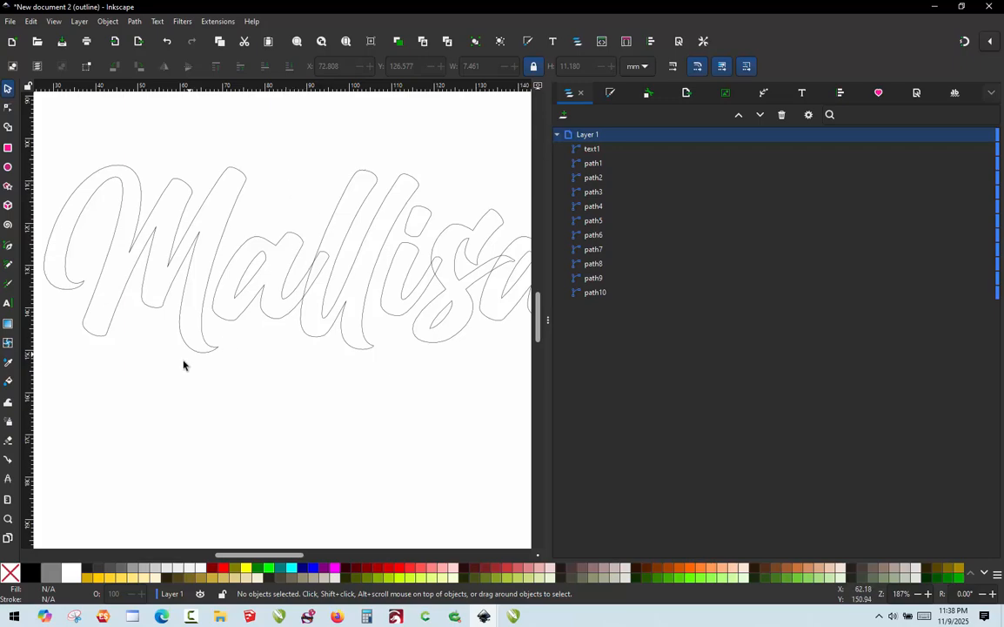
{"action": "left_click_drag", "start_coordinate": [182, 361], "coordinate": [337, 226]}
{"action": "key", "text": "ctrl+k"}
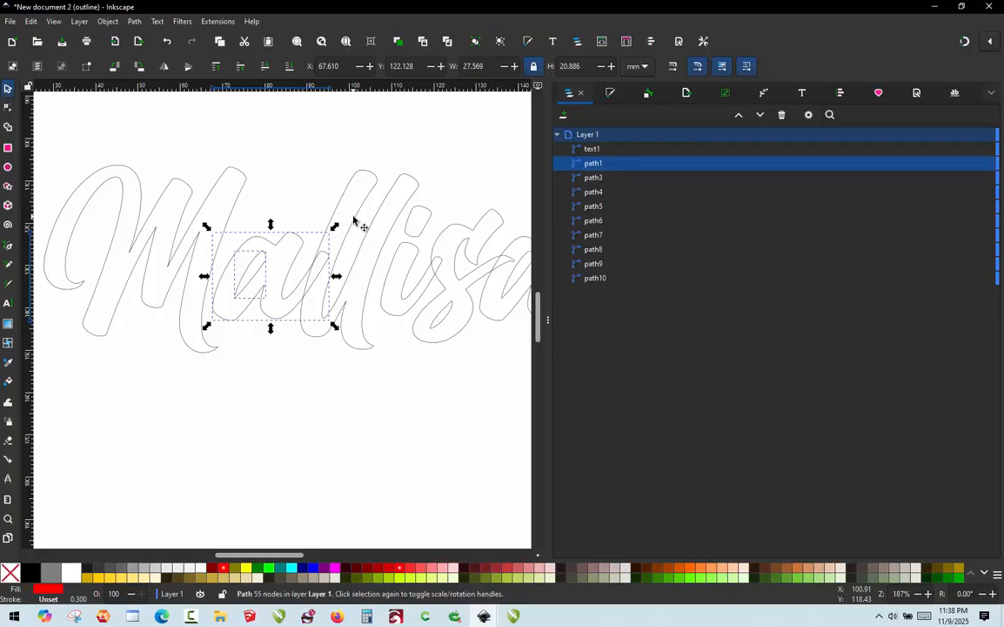
Combine the letter "s" with its inner counter path so the opening is cut out.
{"action": "scroll", "coordinate": [254, 200], "scroll_direction": "down", "scroll_amount": 1}
{"action": "scroll", "coordinate": [410, 237], "scroll_direction": "up", "scroll_amount": 1}
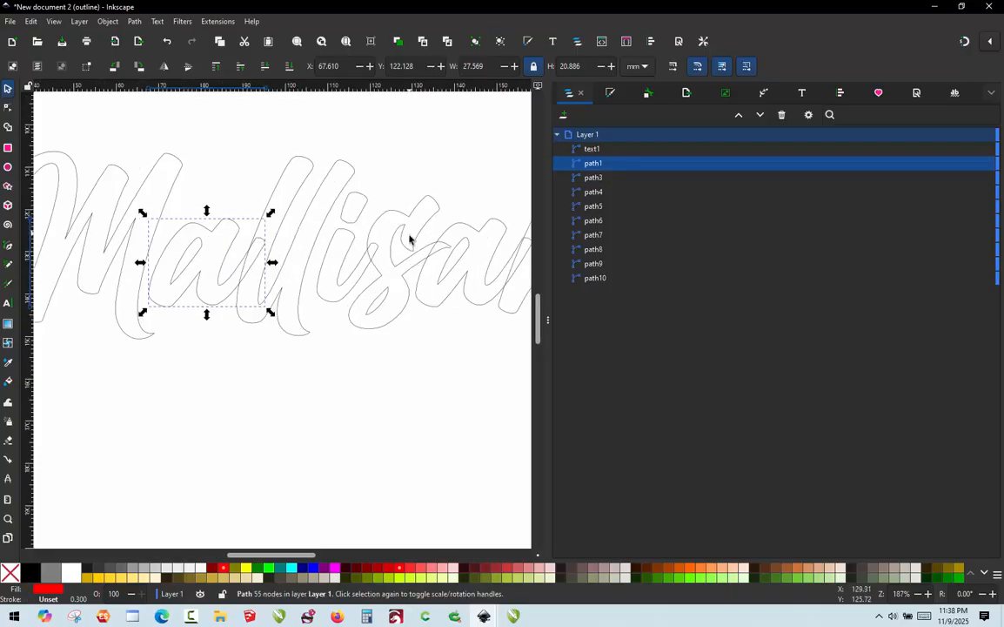
{"action": "left_click", "coordinate": [465, 179]}
{"action": "left_click_drag", "start_coordinate": [462, 174], "coordinate": [345, 372]}
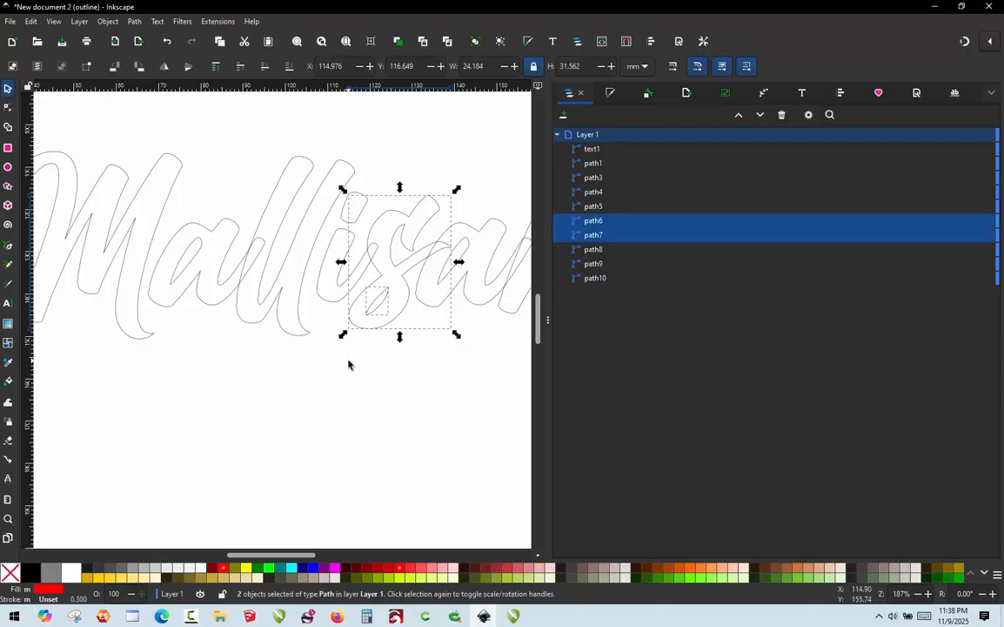
{"action": "key", "text": "ctrl+plus"}
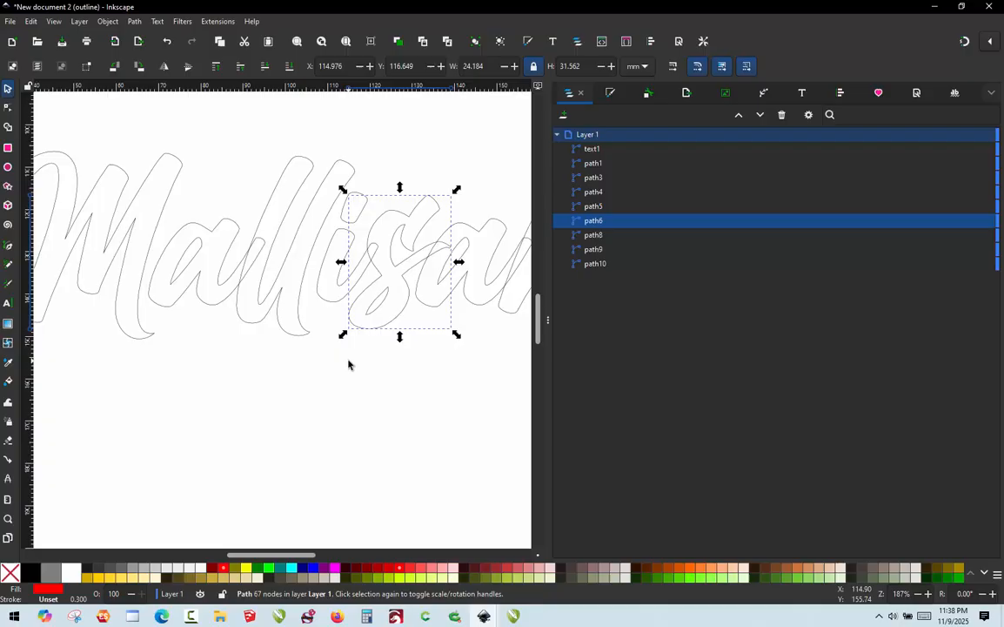
Combine the second letter "a" with its inner counter path.
{"action": "left_click", "coordinate": [388, 186]}
{"action": "scroll", "coordinate": [389, 186], "scroll_direction": "down", "scroll_amount": 1}
{"action": "scroll", "coordinate": [468, 204], "scroll_direction": "up", "scroll_amount": 1}
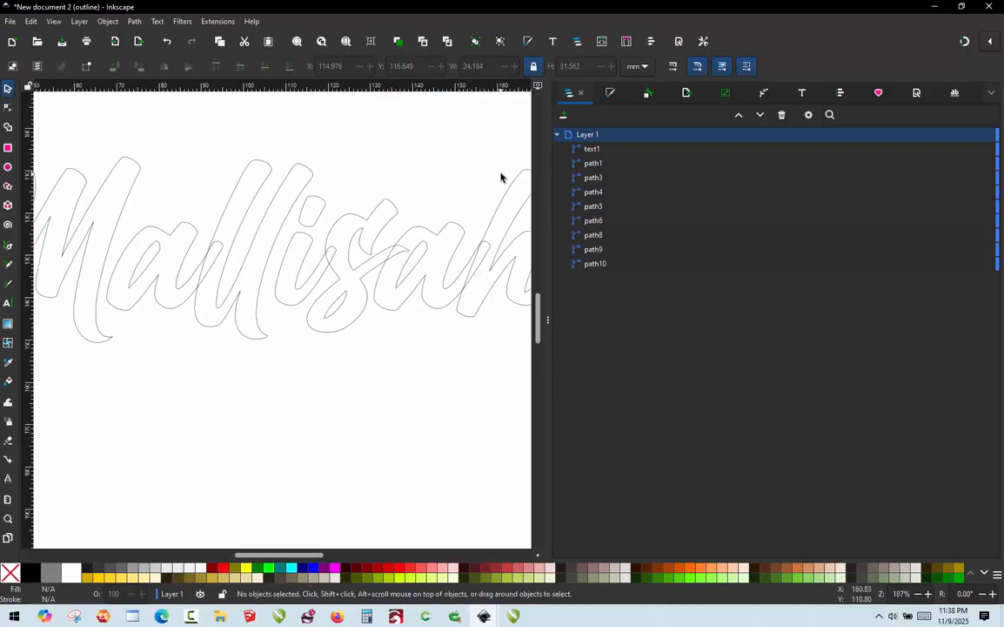
{"action": "left_click_drag", "start_coordinate": [500, 172], "coordinate": [368, 361]}
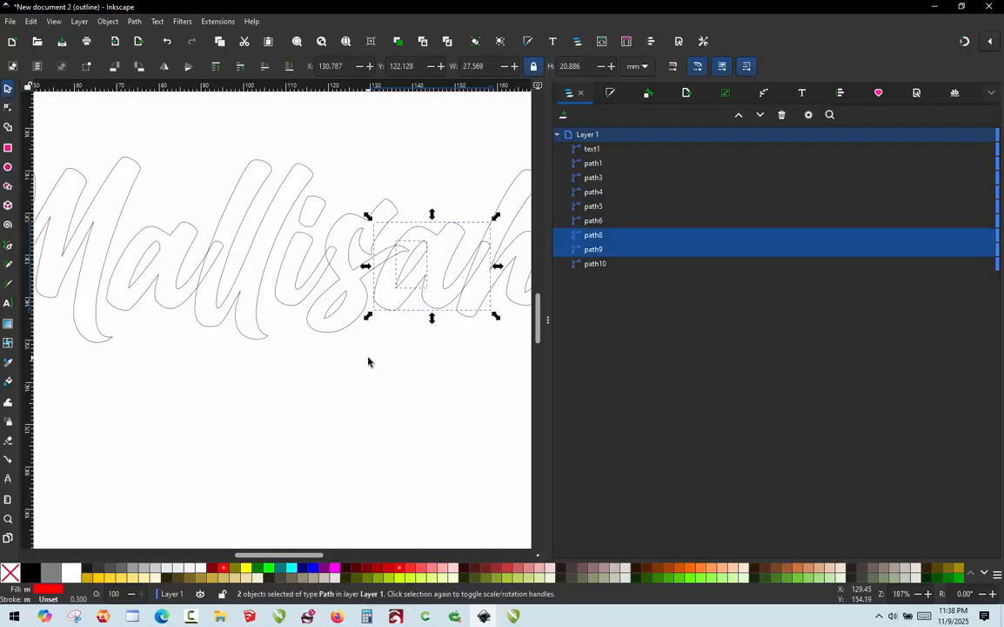
{"action": "key", "text": "ctrl+k"}
Return to the normal filled display and unite all the letter paths into a single path with Union.
{"action": "scroll", "coordinate": [261, 314], "scroll_direction": "down", "scroll_amount": 2}
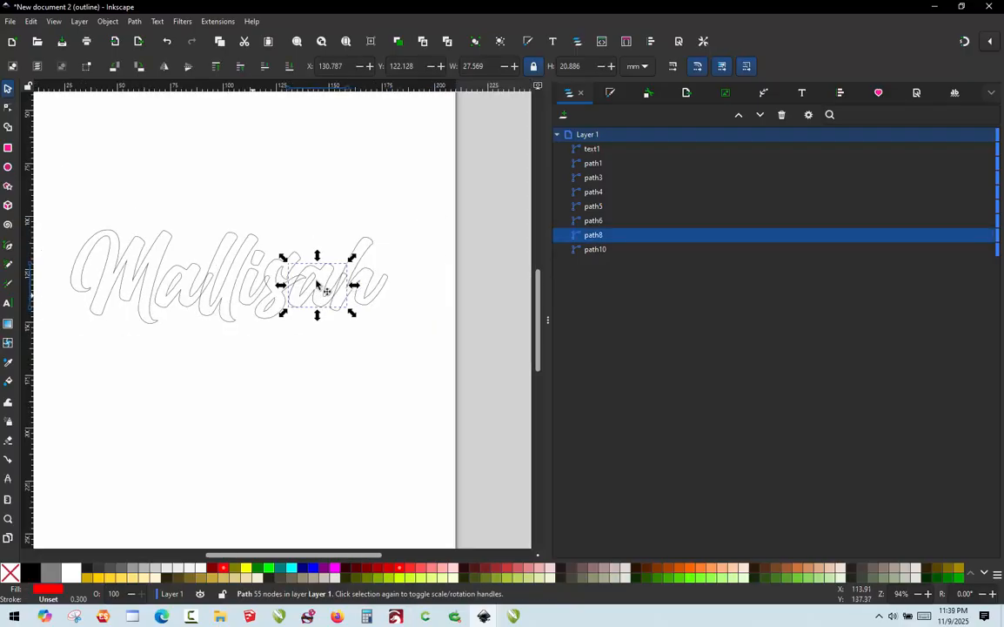
{"action": "scroll", "coordinate": [298, 269], "scroll_direction": "up", "scroll_amount": 1}
{"action": "key", "text": "ctrl+KP_5"}
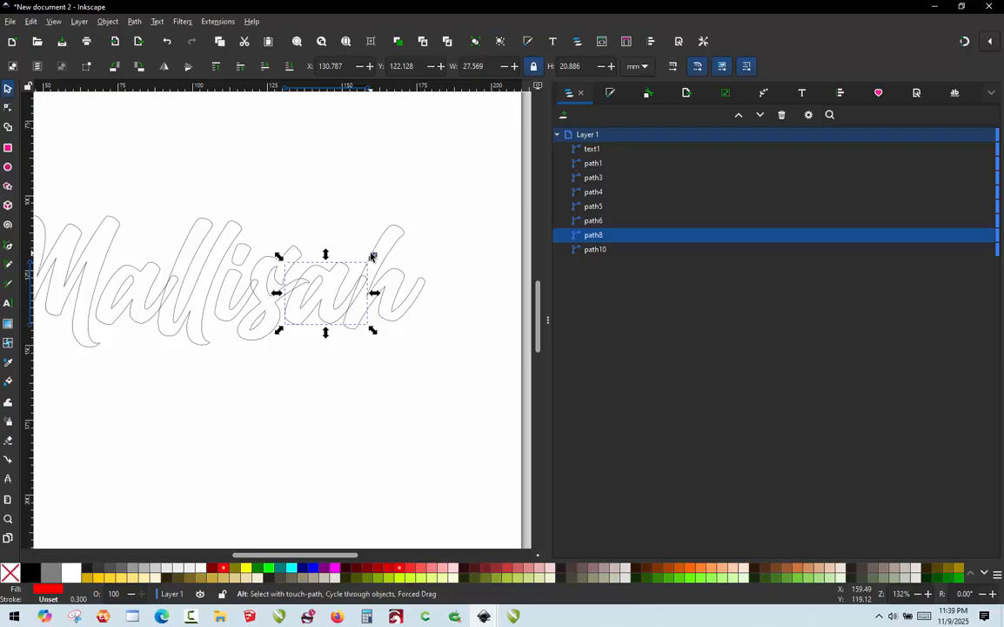
{"action": "left_click", "coordinate": [363, 183]}
{"action": "scroll", "coordinate": [363, 184], "scroll_direction": "down", "scroll_amount": 1}
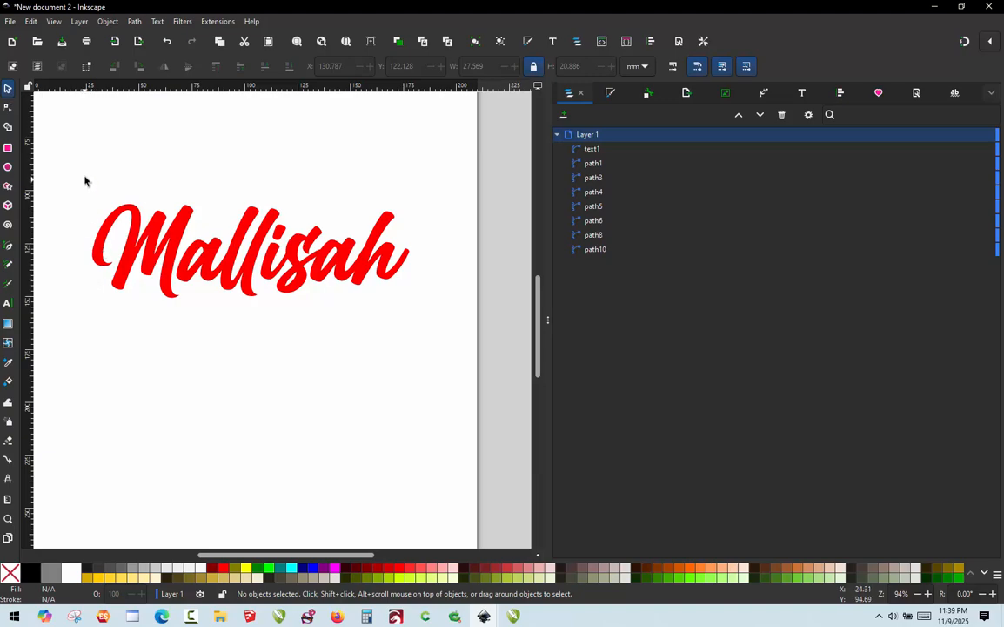
{"action": "left_click_drag", "start_coordinate": [81, 179], "coordinate": [429, 350]}
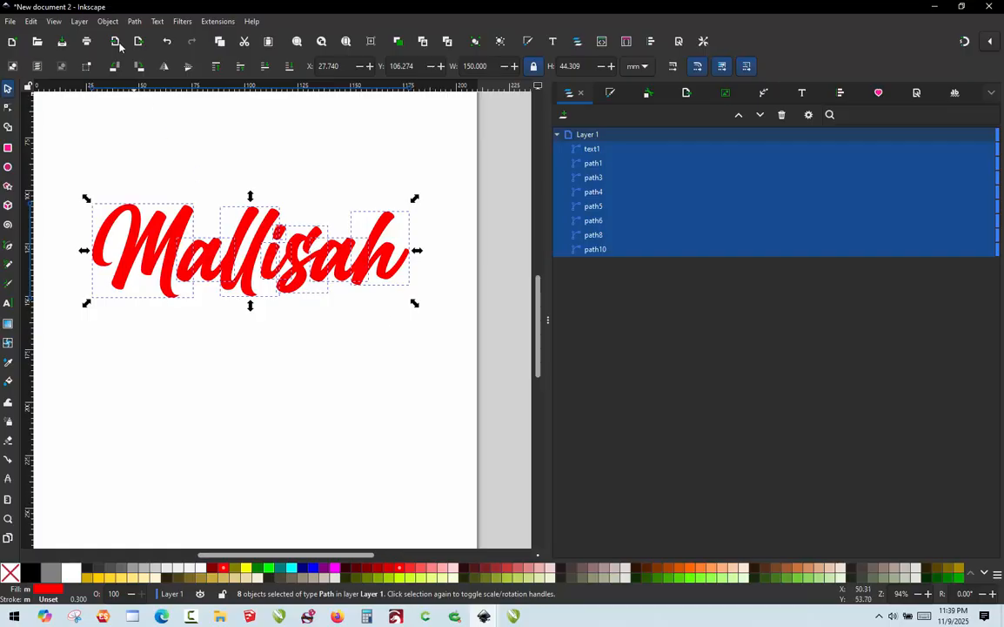
{"action": "left_click", "coordinate": [136, 22]}
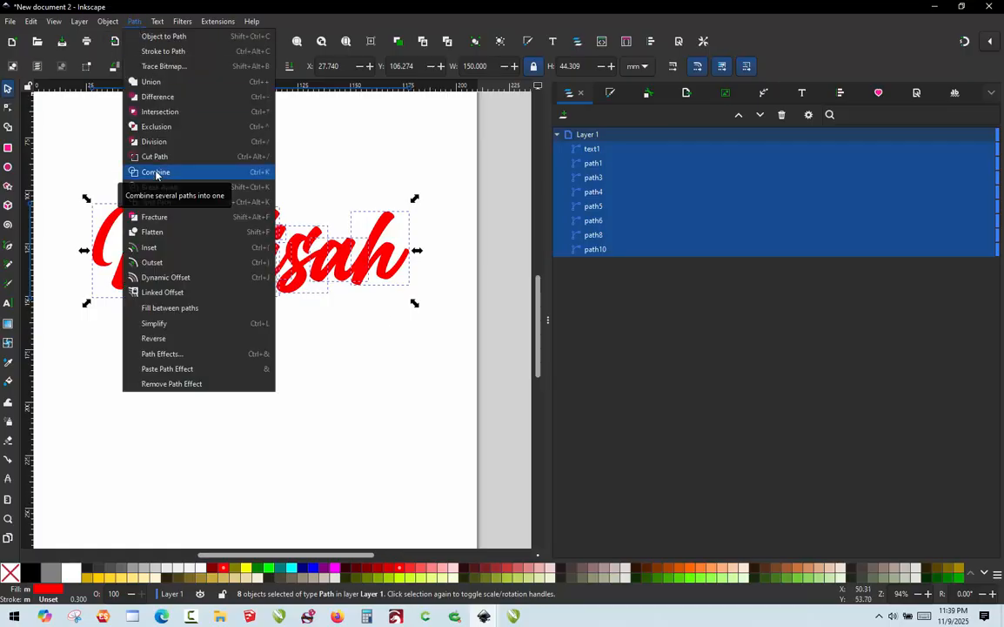
{"action": "left_click", "coordinate": [151, 82]}
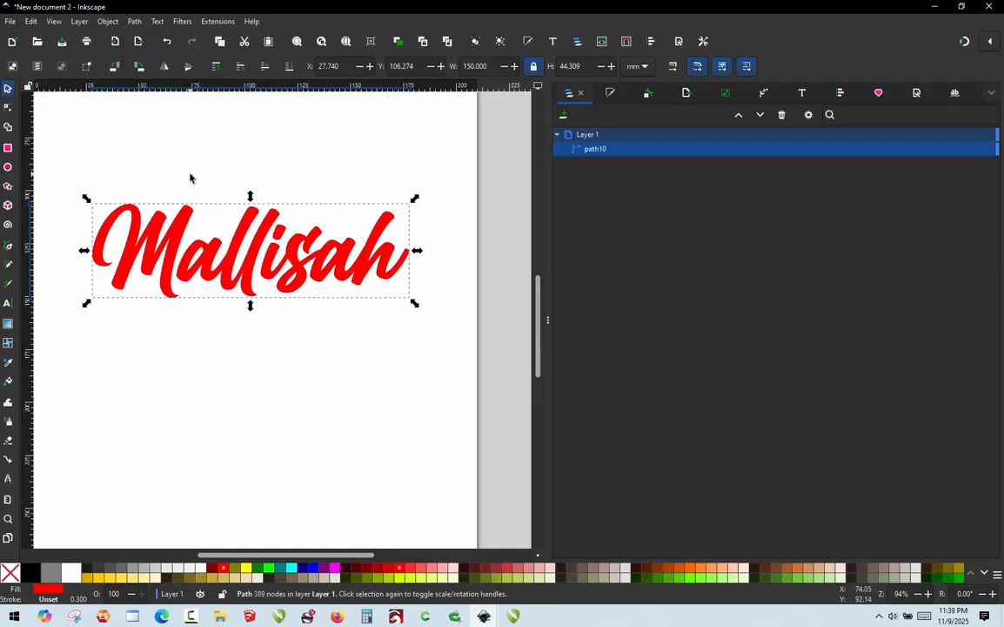
Examine the merged lettering's contours in the outline display for overlaps between letters, and return to the normal display.
{"action": "key", "text": "ctrl+KP_5"}
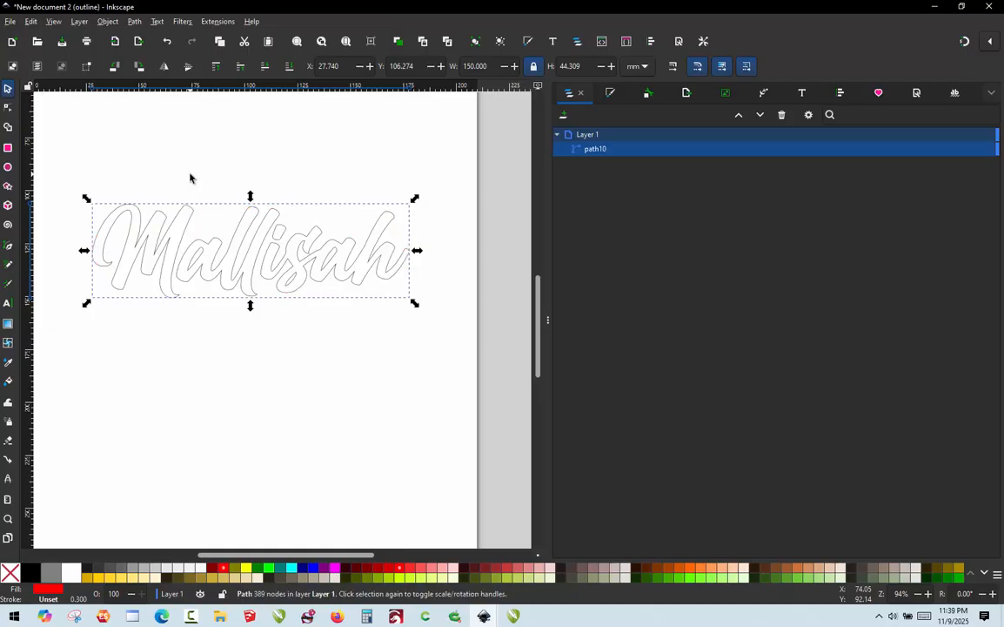
{"action": "scroll", "coordinate": [200, 267], "scroll_direction": "up", "scroll_amount": 2, "text": "ctrl"}
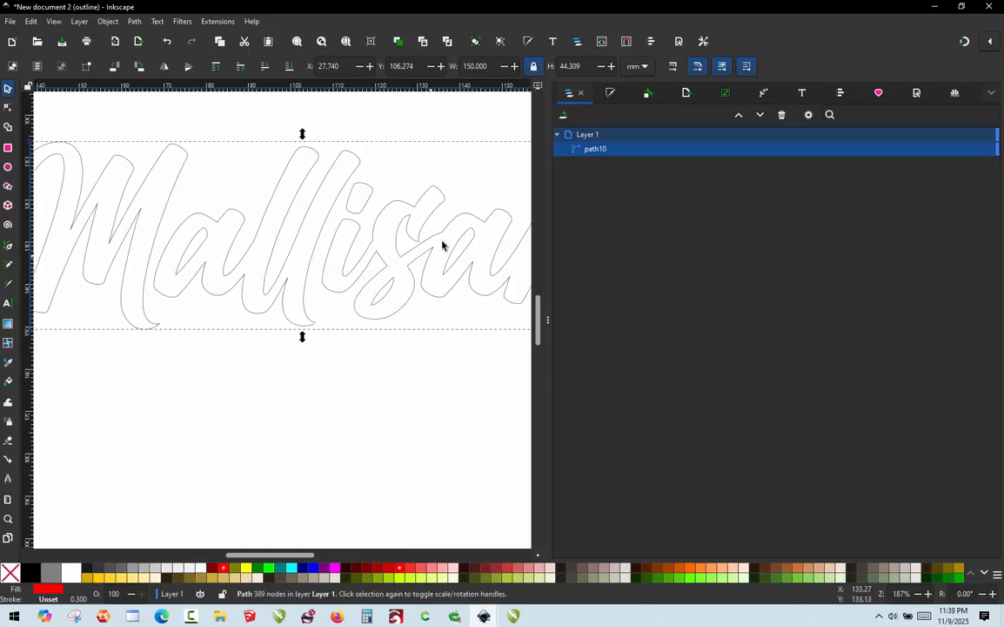
{"action": "scroll", "coordinate": [248, 237], "scroll_direction": "down", "scroll_amount": 1, "text": "ctrl"}
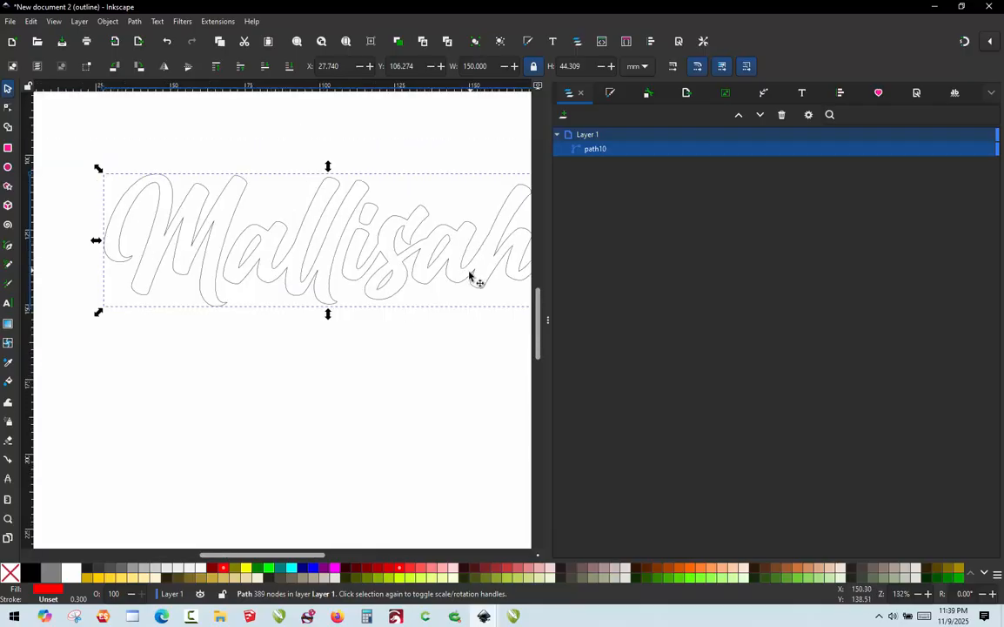
{"action": "scroll", "coordinate": [251, 233], "scroll_direction": "down", "scroll_amount": 1, "text": "ctrl"}
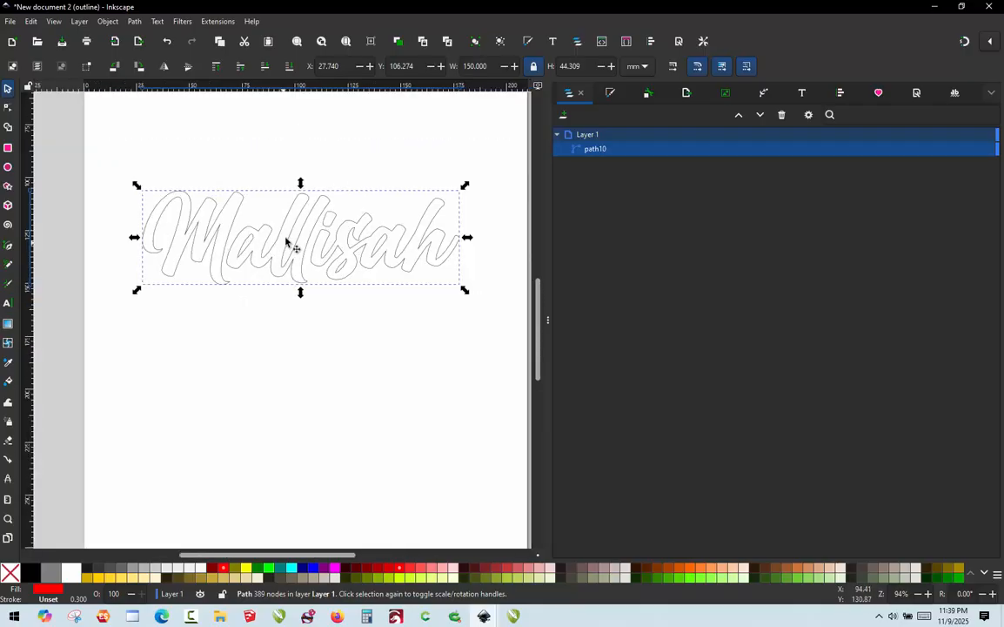
{"action": "left_click", "coordinate": [377, 314]}
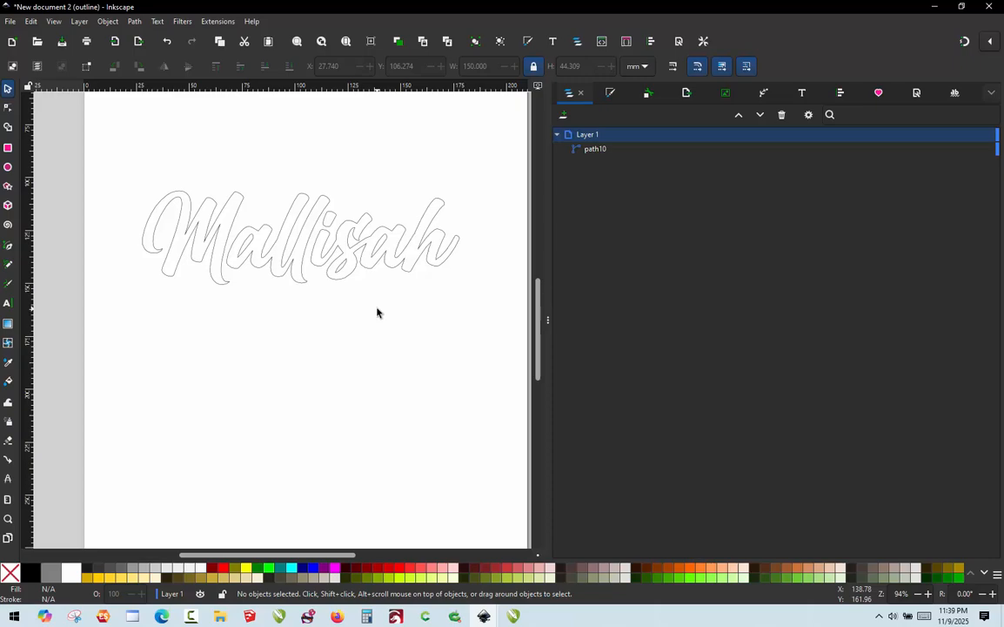
{"action": "scroll", "coordinate": [234, 222], "scroll_direction": "up", "scroll_amount": 1}
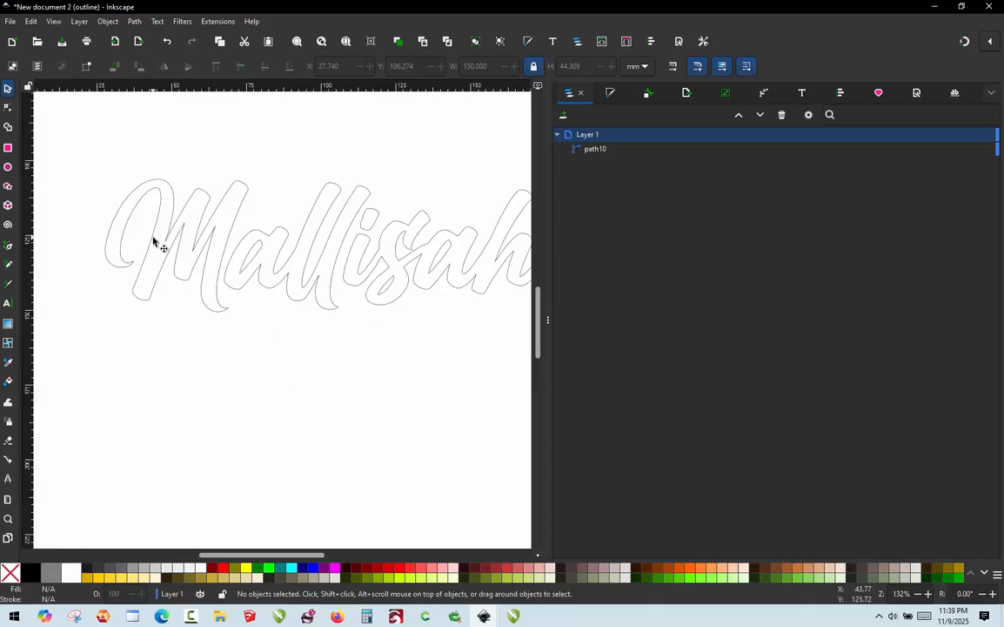
{"action": "scroll", "coordinate": [153, 242], "scroll_direction": "up", "scroll_amount": 1}
{"action": "scroll", "coordinate": [193, 275], "scroll_direction": "down", "scroll_amount": 1}
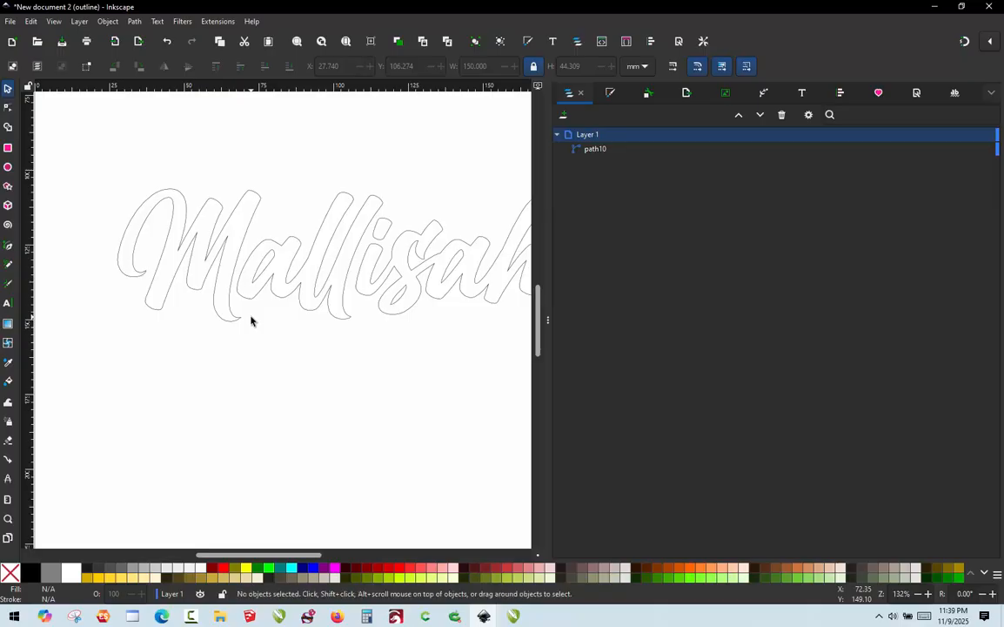
{"action": "key", "text": "ctrl+KP_5"}
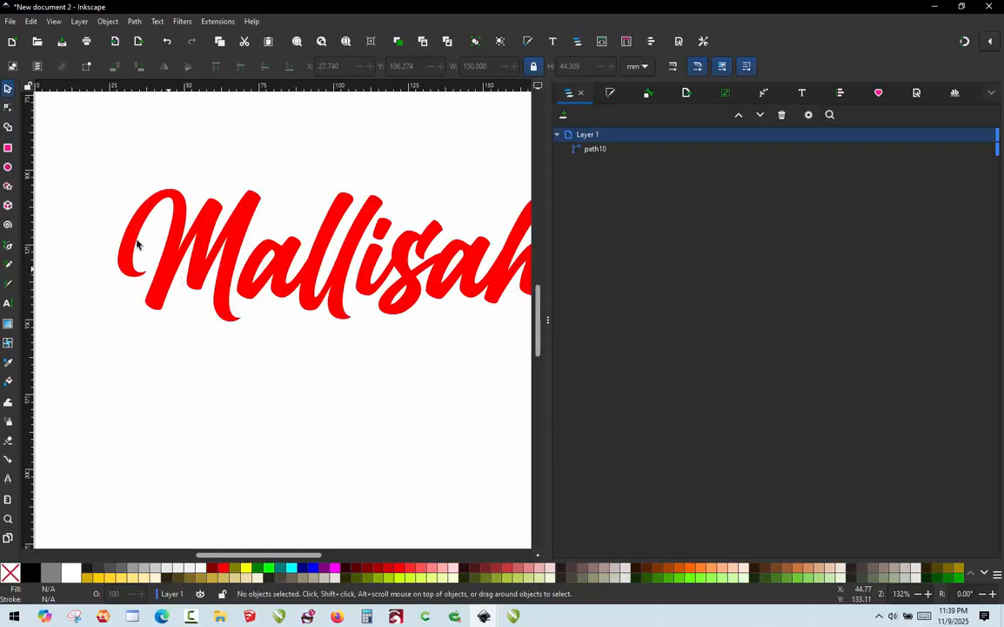
Draw a straight Pencil line across the tip of the M's opening hook and give it a cyan stroke.
{"action": "scroll", "coordinate": [121, 201], "scroll_direction": "up", "scroll_amount": 1, "text": "ctrl"}
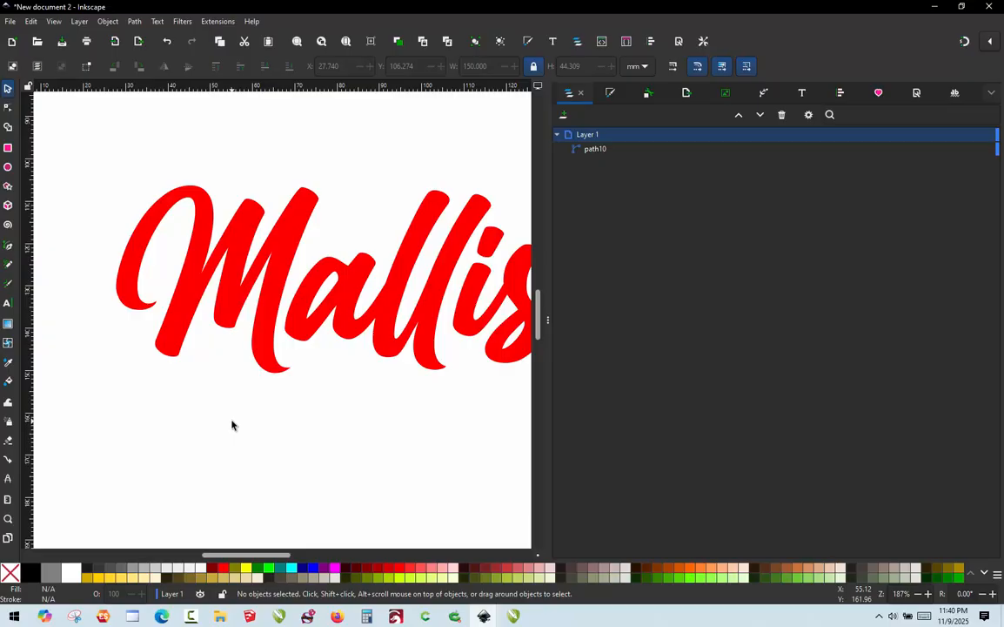
{"action": "key", "text": "p"}
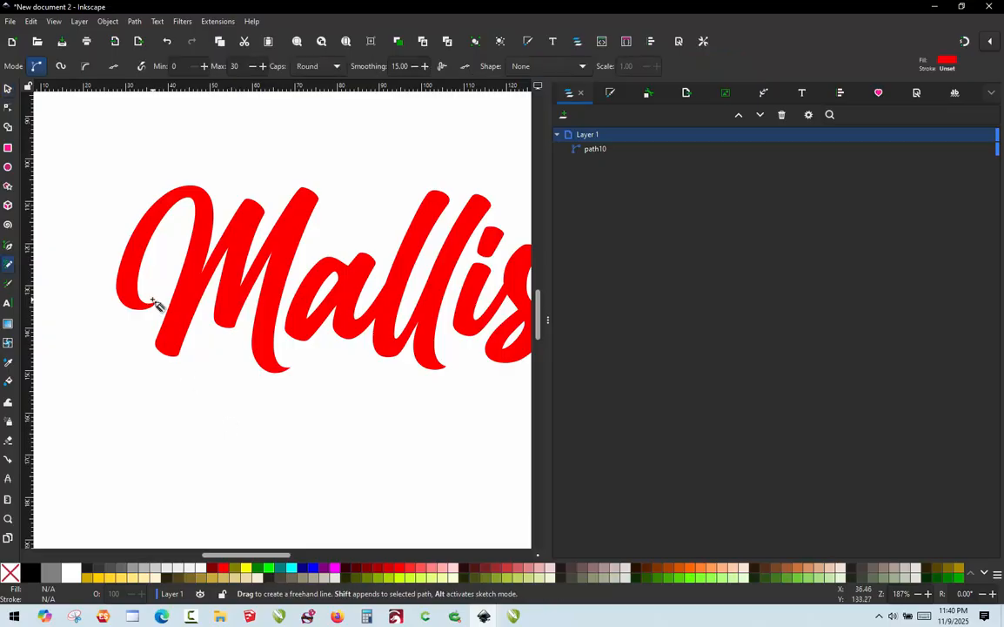
{"action": "scroll", "coordinate": [119, 274], "scroll_direction": "up", "scroll_amount": 2}
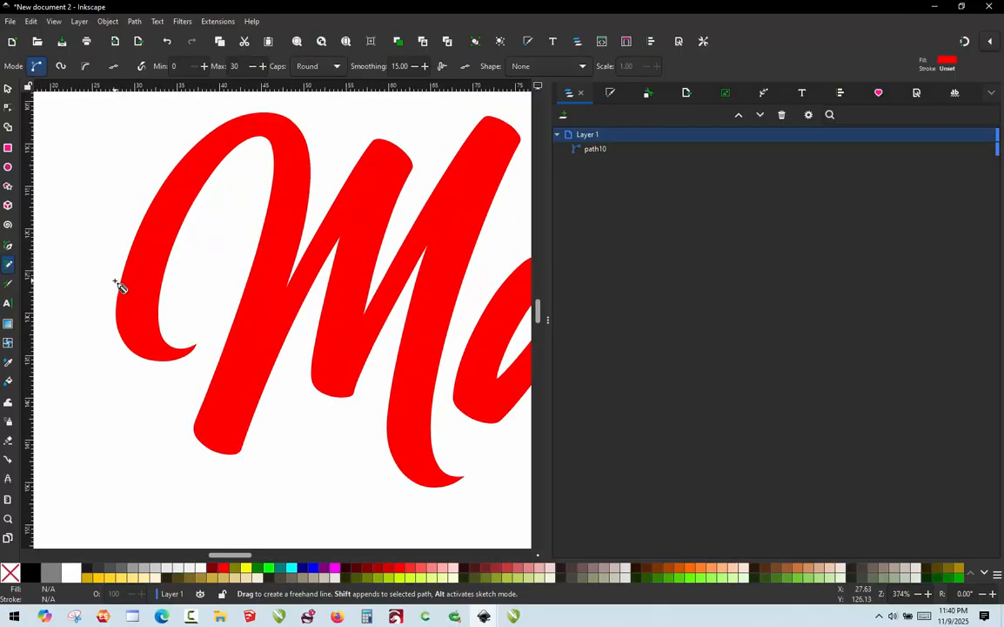
{"action": "scroll", "coordinate": [191, 341], "scroll_direction": "up", "scroll_amount": 1}
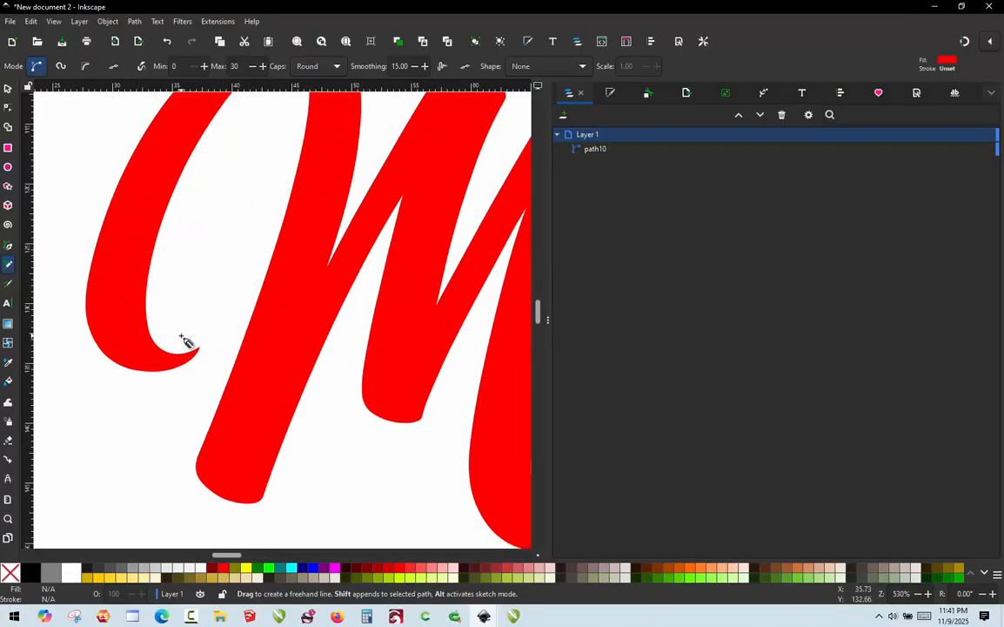
{"action": "left_click_drag", "start_coordinate": [181, 335], "coordinate": [182, 383]}
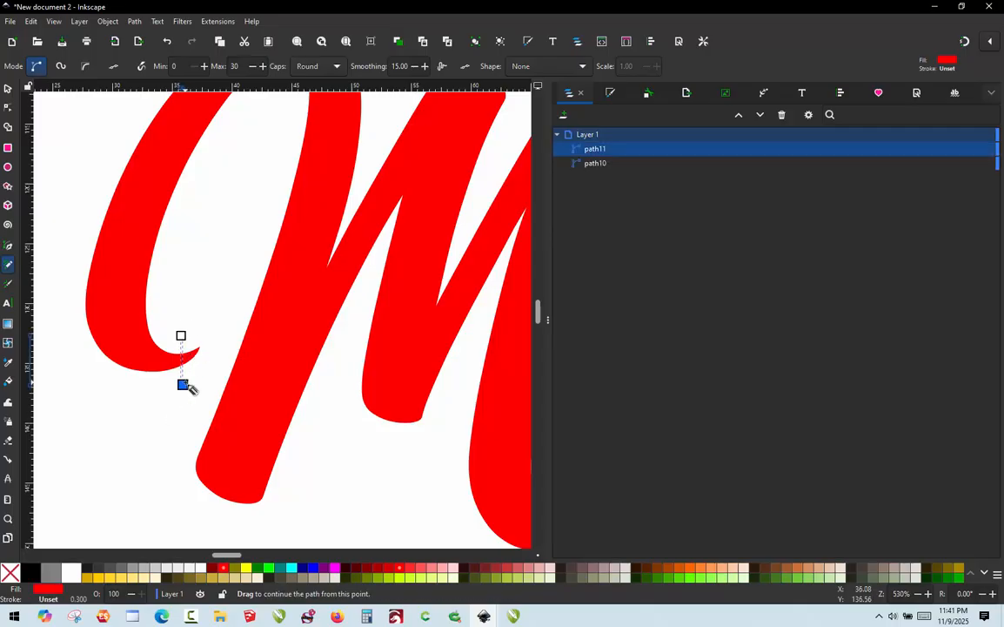
{"action": "left_click", "coordinate": [292, 568], "text": "shift"}
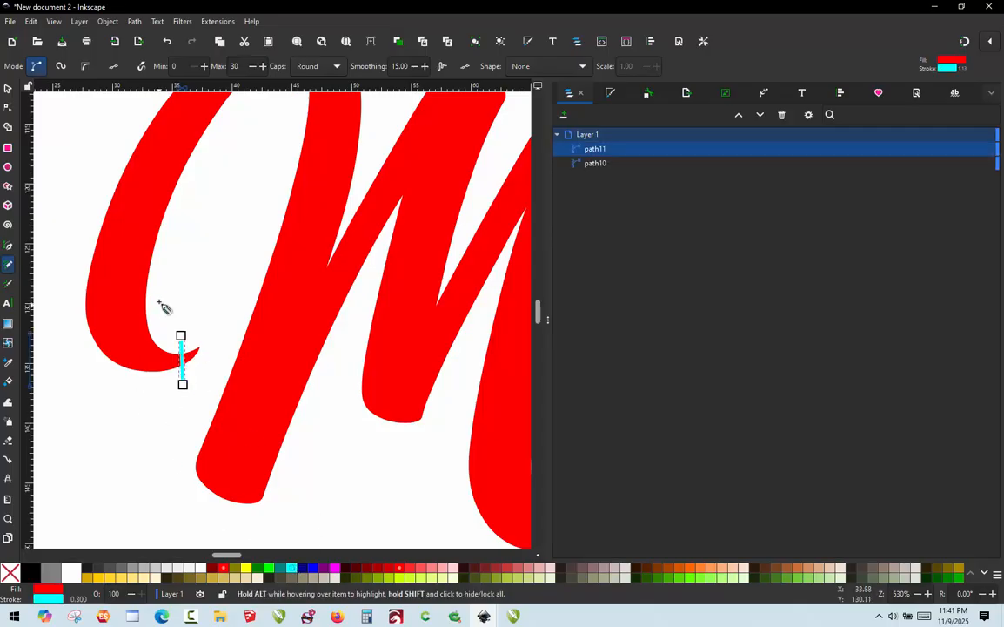
Draw two straight lines across the M's opening curve, one at its low bend and one halfway up its outer side.
{"action": "left_click_drag", "start_coordinate": [163, 305], "coordinate": [78, 325]}
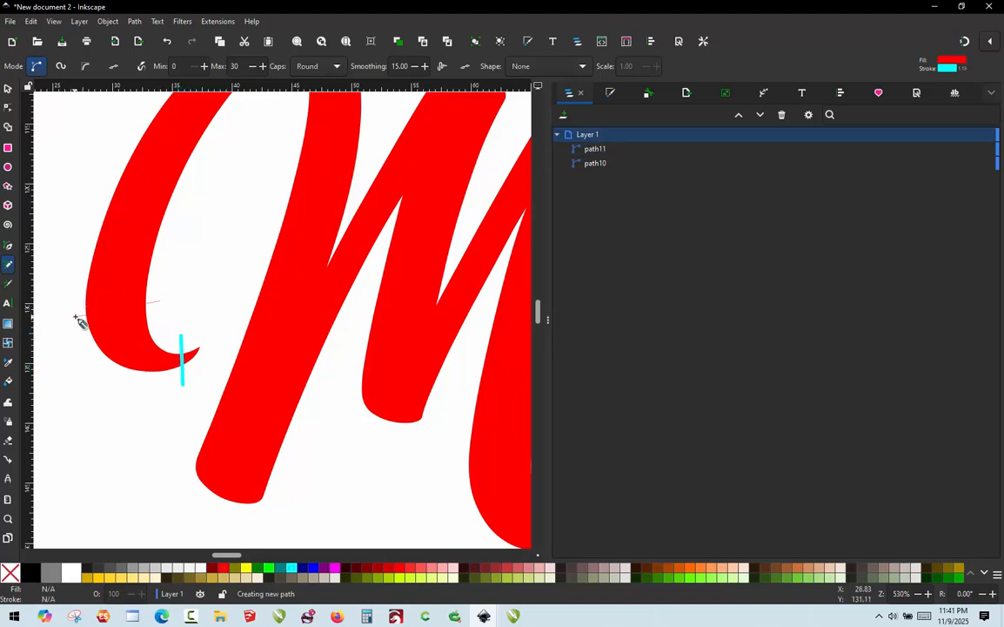
{"action": "scroll", "coordinate": [103, 199], "scroll_direction": "down", "scroll_amount": 3}
{"action": "scroll", "coordinate": [114, 273], "scroll_direction": "up", "scroll_amount": 2}
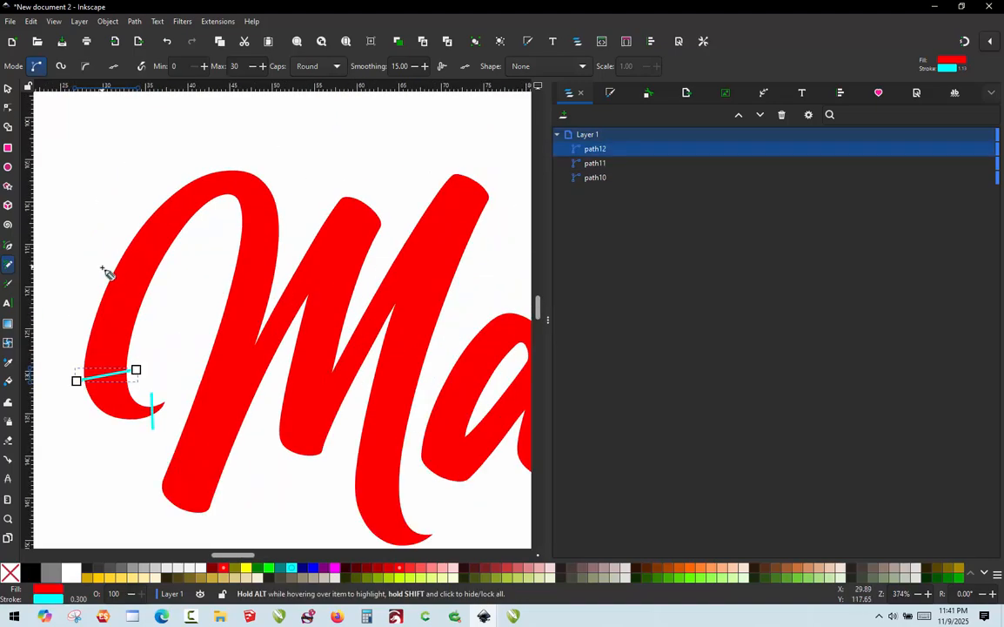
{"action": "key", "text": "Escape"}
{"action": "left_click", "coordinate": [154, 296]}
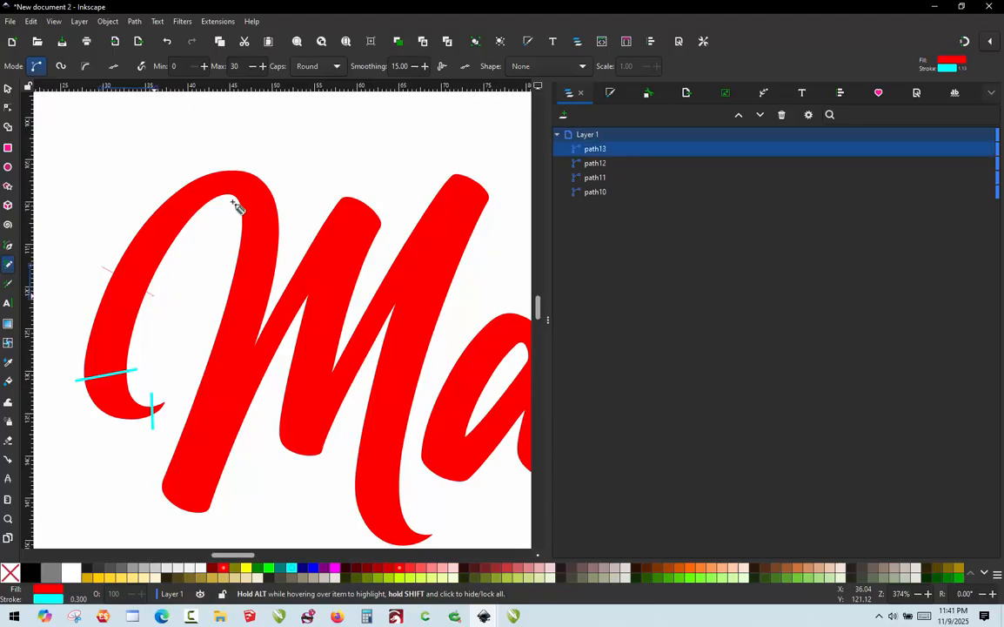
Draw three straight lines across the M's opening loop: at its crest, on the shoulder before it, and on the descending side.
{"action": "left_click", "coordinate": [236, 159]}
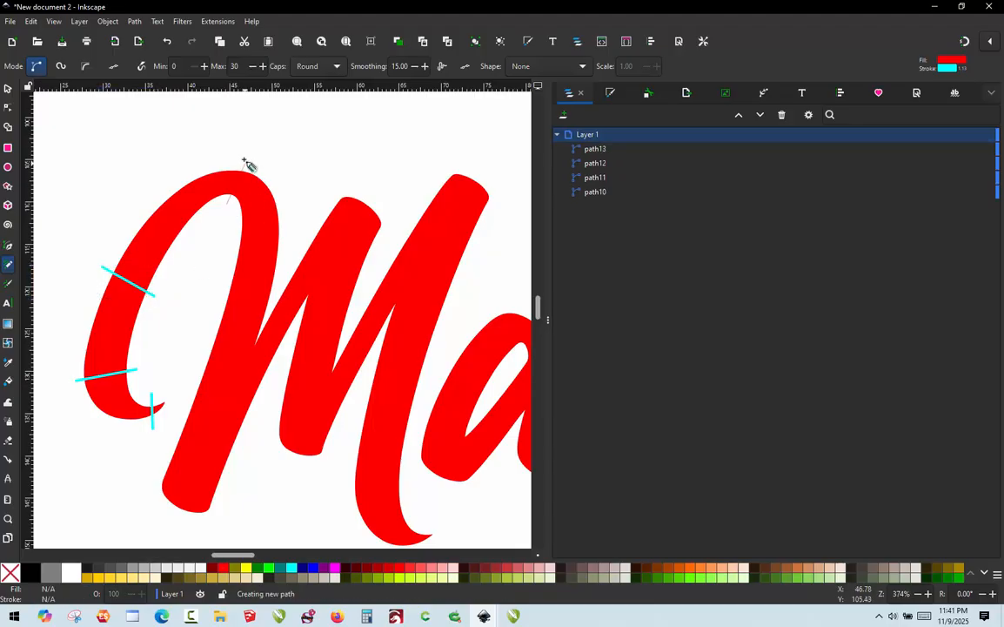
{"action": "left_click", "coordinate": [226, 204]}
{"action": "left_click", "coordinate": [190, 233]}
{"action": "left_click", "coordinate": [153, 198]}
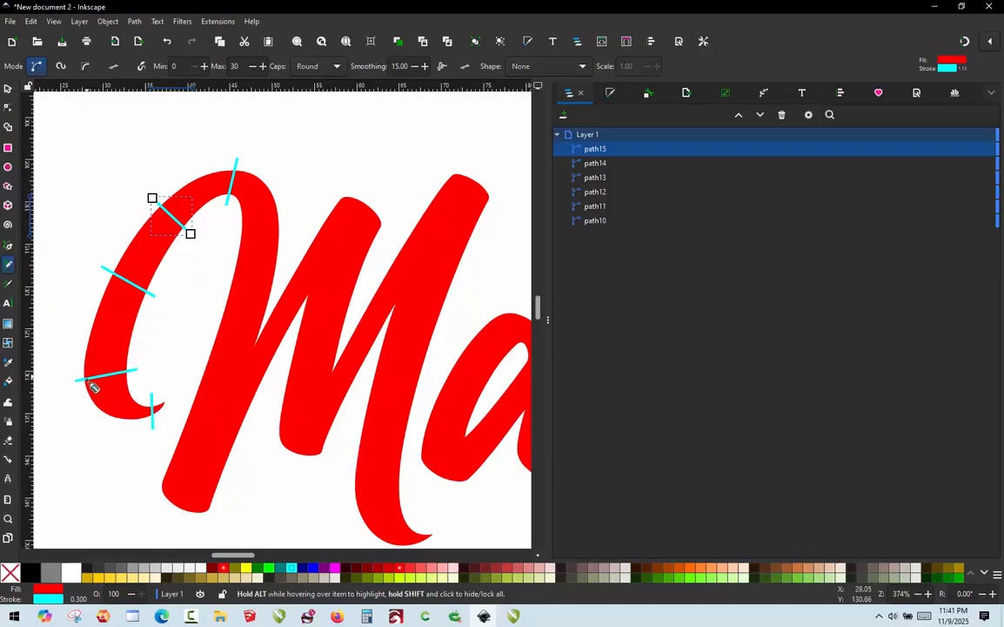
{"action": "left_click", "coordinate": [240, 240]}
{"action": "left_click", "coordinate": [286, 236]}
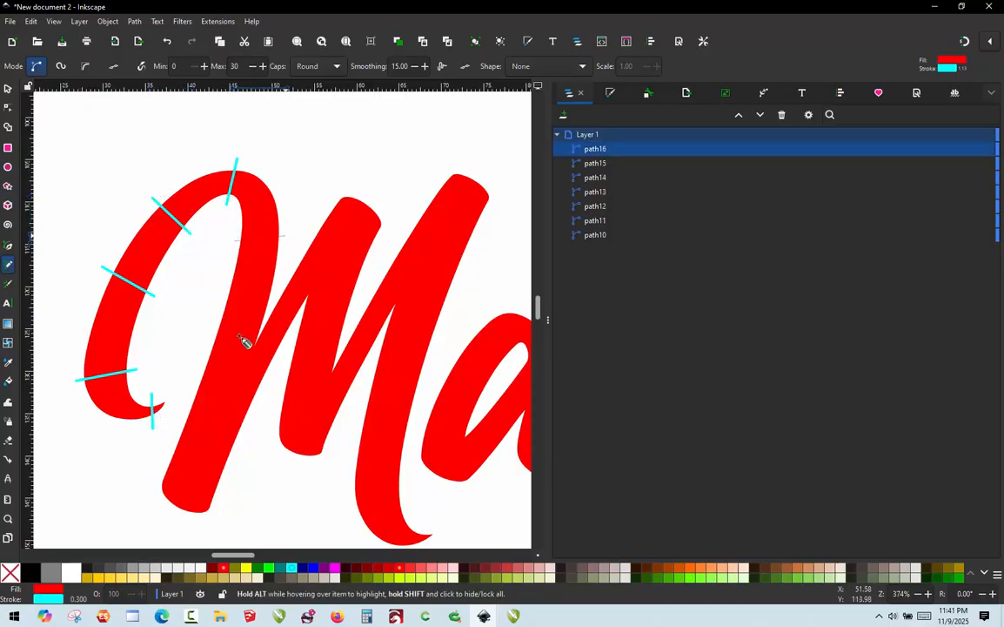
Switch to the outline display and draw a straight line along the rounded bottom end of the M's first stem.
{"action": "scroll", "coordinate": [262, 217], "scroll_direction": "down", "scroll_amount": 1}
{"action": "scroll", "coordinate": [217, 354], "scroll_direction": "up", "scroll_amount": 1}
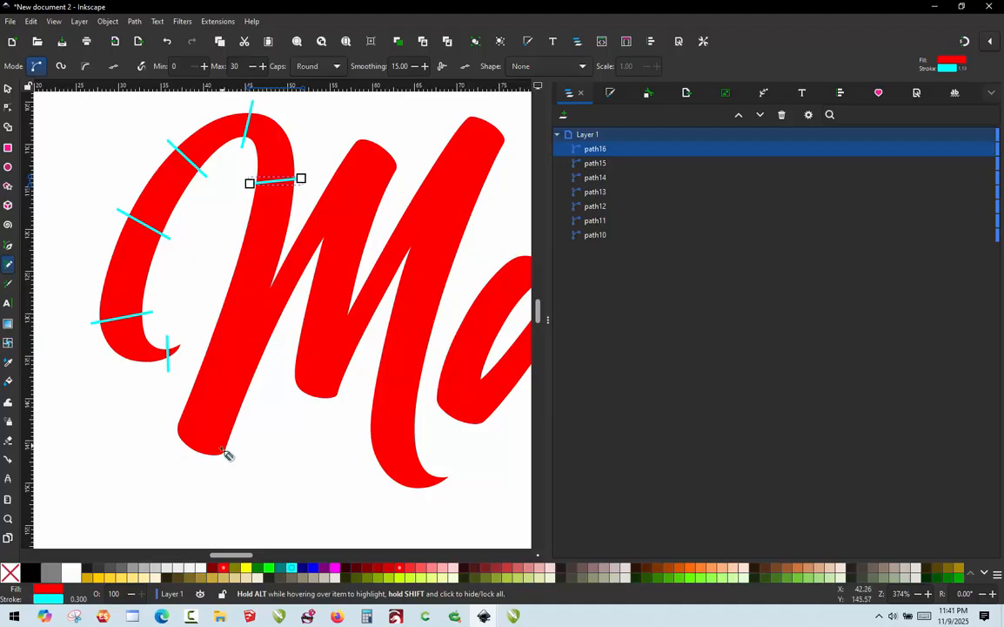
{"action": "scroll", "coordinate": [202, 409], "scroll_direction": "up", "scroll_amount": 3}
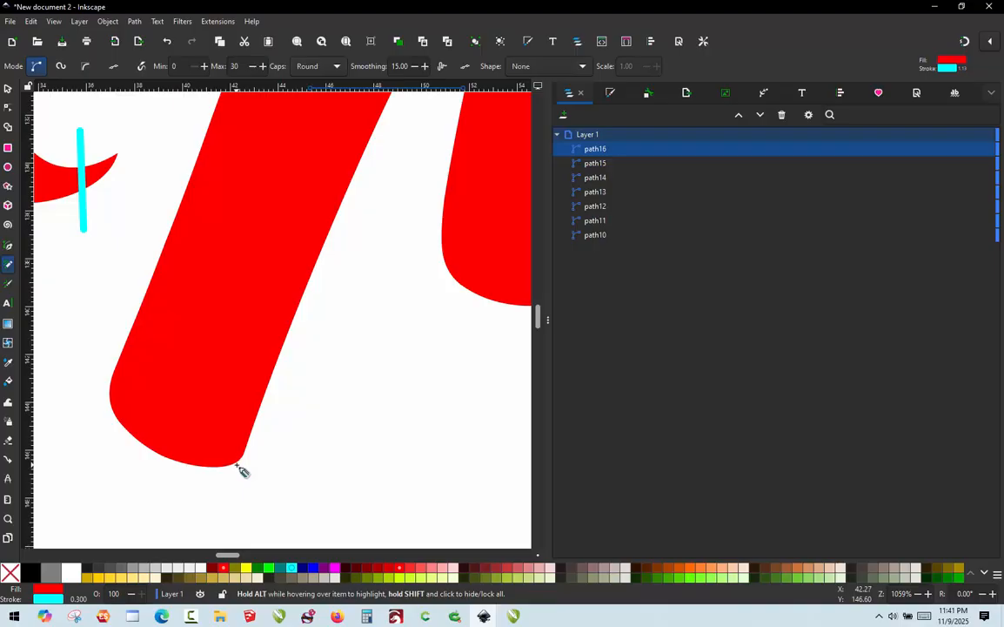
{"action": "key", "text": "ctrl+5"}
{"action": "scroll", "coordinate": [312, 277], "scroll_direction": "down", "scroll_amount": 2}
{"action": "scroll", "coordinate": [244, 375], "scroll_direction": "up", "scroll_amount": 2}
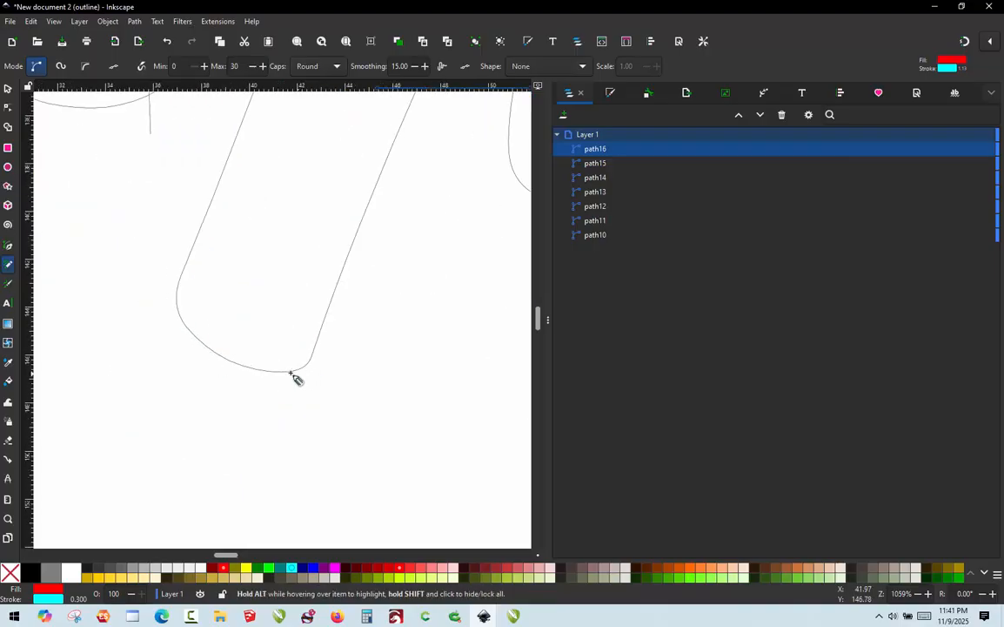
{"action": "scroll", "coordinate": [213, 353], "scroll_direction": "up", "scroll_amount": 2}
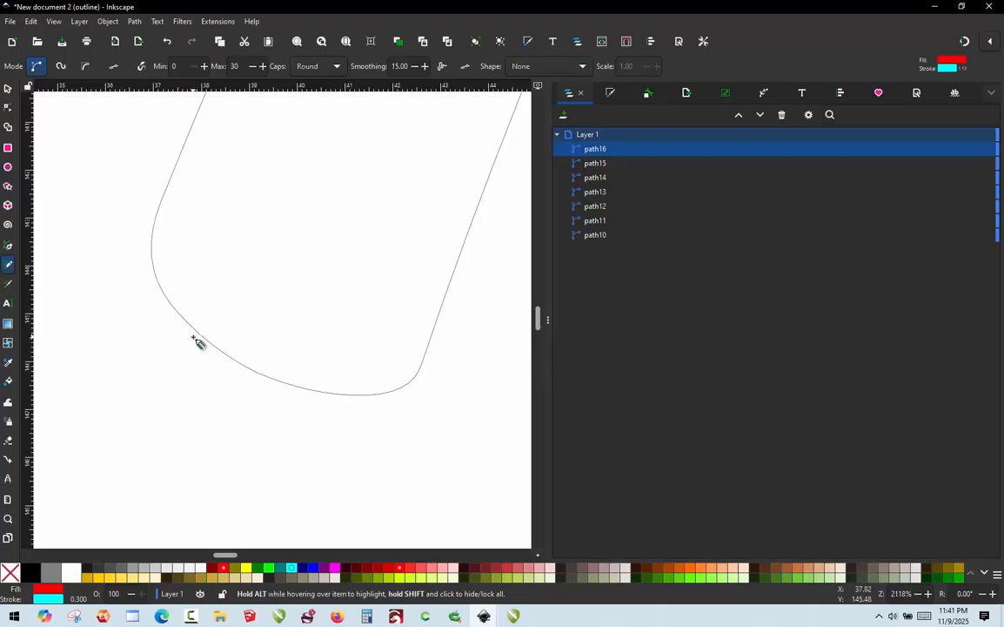
{"action": "mouse_move", "coordinate": [193, 338]}
{"action": "left_mouse_down"}
{"action": "mouse_move", "coordinate": [260, 388]}
{"action": "mouse_move", "coordinate": [358, 416]}
{"action": "left_mouse_up"}
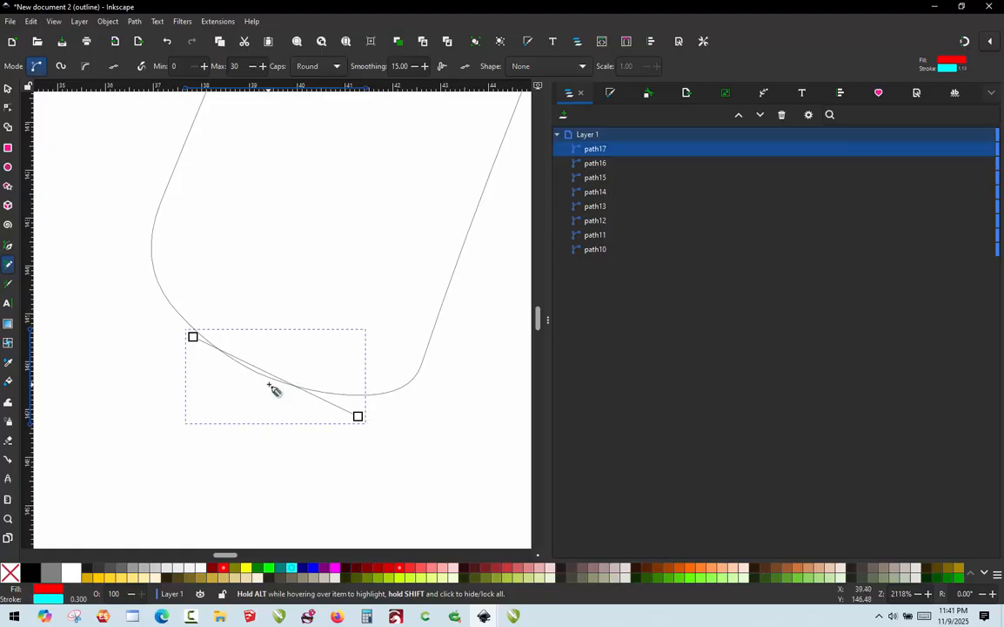
Draw two straight lines across the M's first stem, one just above the first notch and one just above the stem's base.
{"action": "scroll", "coordinate": [258, 426], "scroll_direction": "down", "scroll_amount": 3}
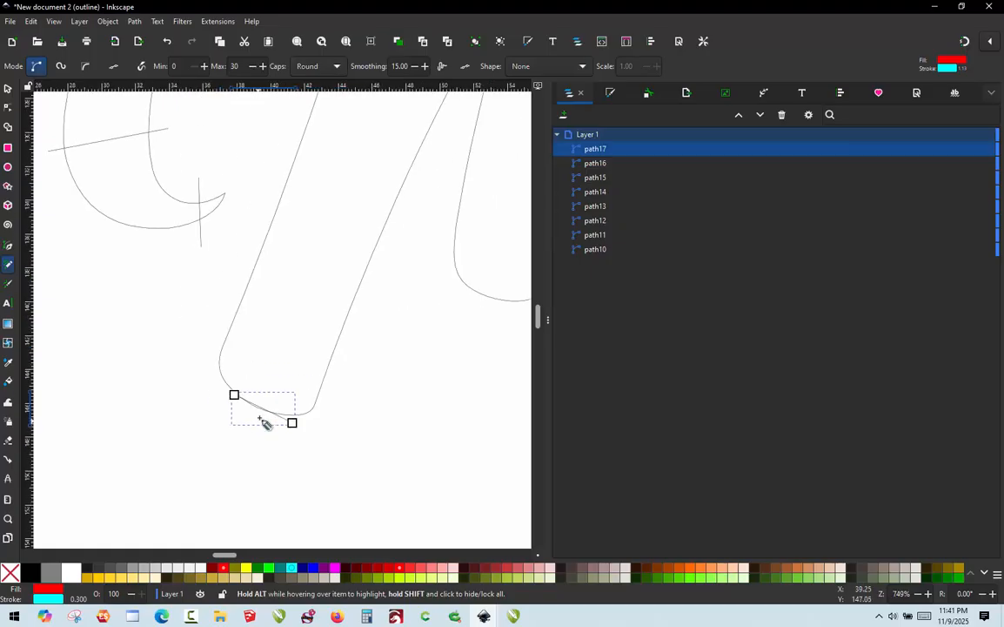
{"action": "scroll", "coordinate": [256, 417], "scroll_direction": "down", "scroll_amount": 2}
{"action": "scroll", "coordinate": [320, 217], "scroll_direction": "up", "scroll_amount": 4}
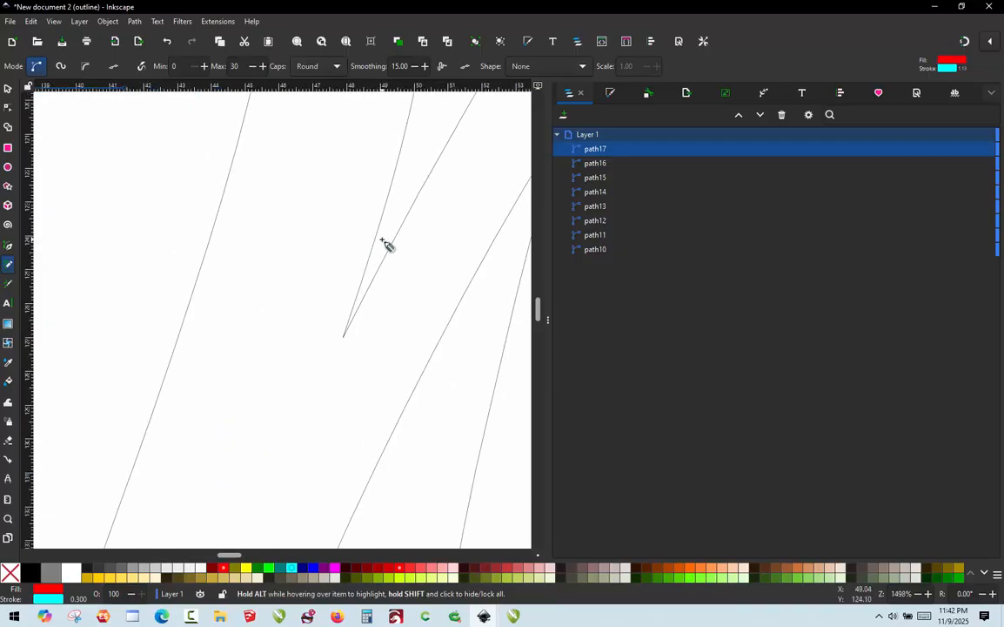
{"action": "left_click", "coordinate": [383, 240]}
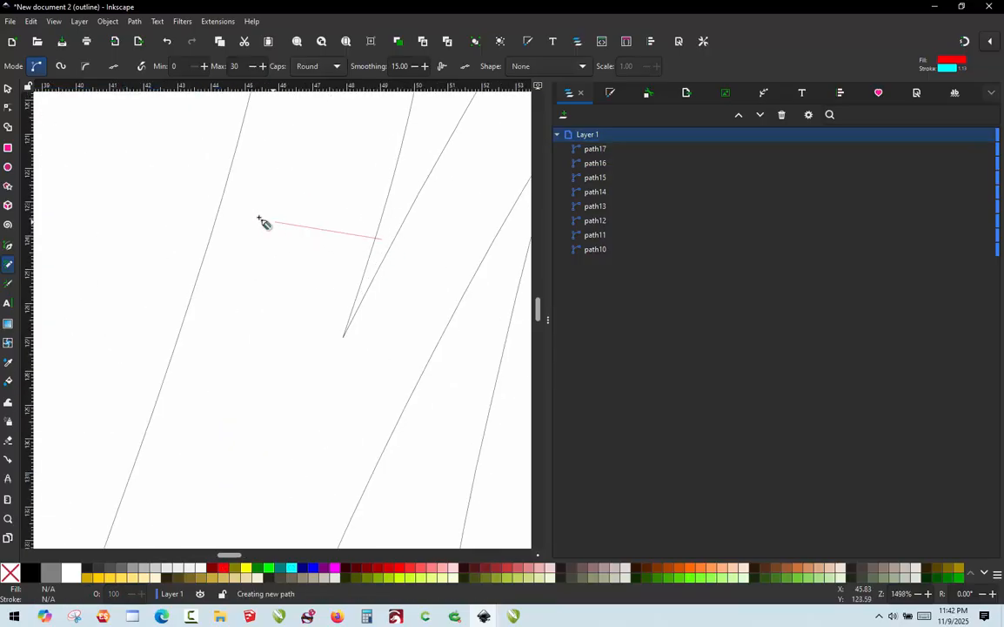
{"action": "left_click", "coordinate": [215, 204]}
{"action": "scroll", "coordinate": [225, 190], "scroll_direction": "down", "scroll_amount": 2}
{"action": "scroll", "coordinate": [219, 264], "scroll_direction": "down", "scroll_amount": 1}
{"action": "scroll", "coordinate": [165, 409], "scroll_direction": "up", "scroll_amount": 1}
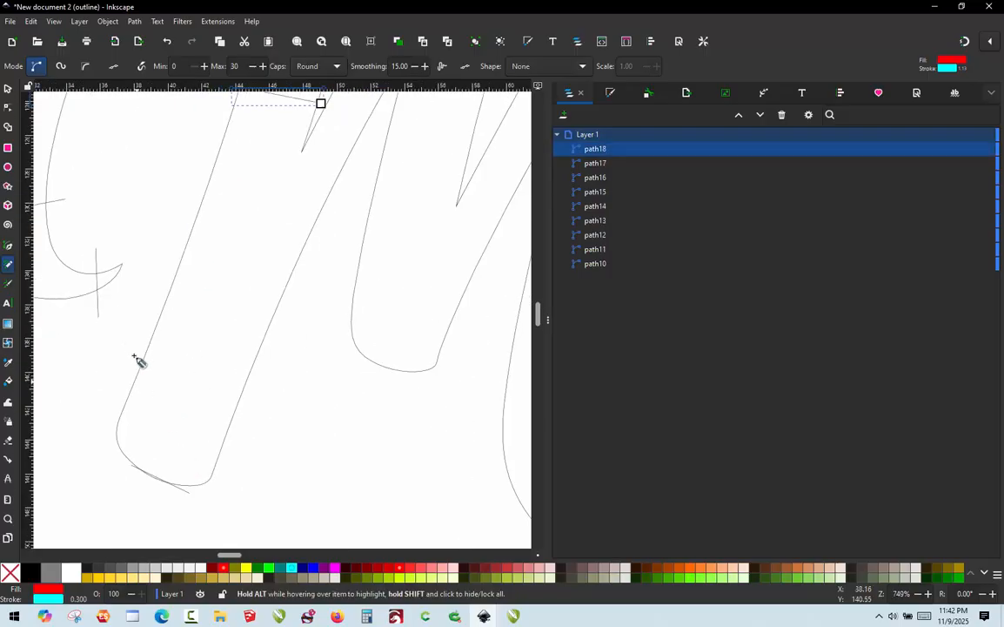
{"action": "left_click", "coordinate": [122, 402]}
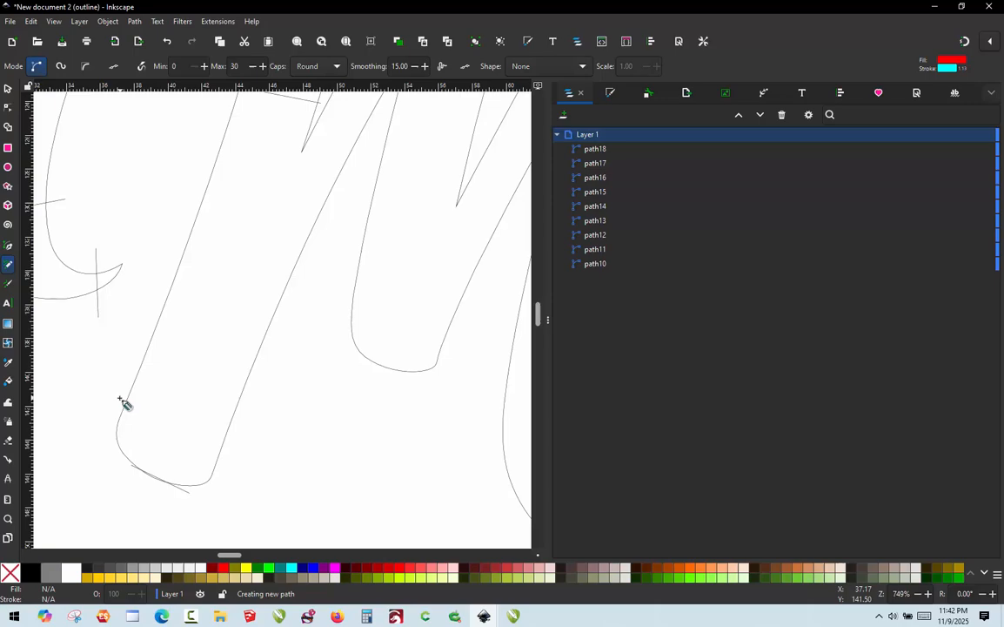
{"action": "left_click", "coordinate": [235, 445]}
{"action": "scroll", "coordinate": [235, 447], "scroll_direction": "down", "scroll_amount": 1}
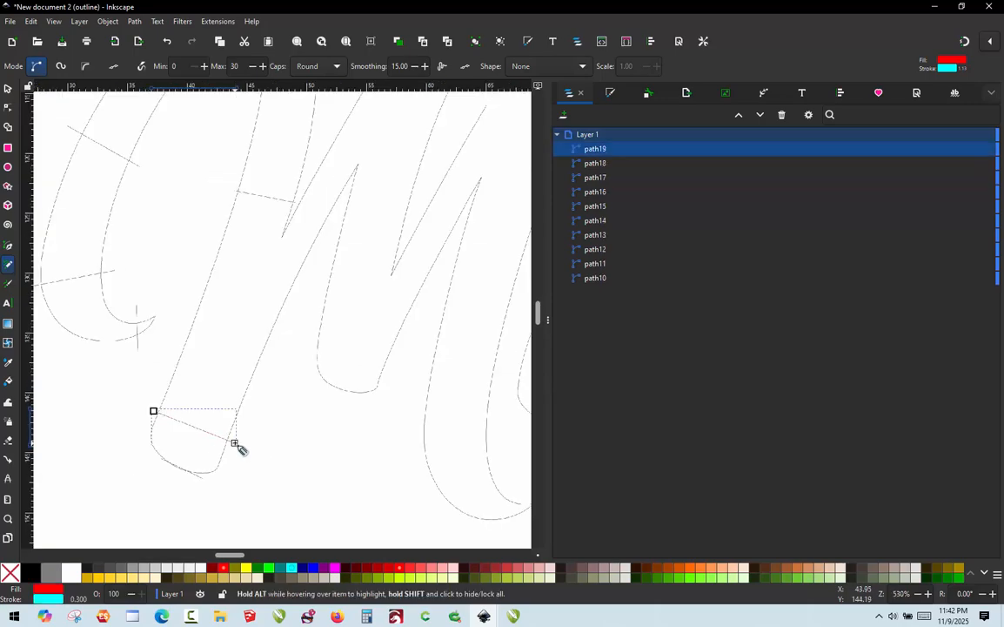
Draw a lengthwise line down the middle of the M's first stem, spanning its upper and lower cross lines.
{"action": "left_click", "coordinate": [266, 187]}
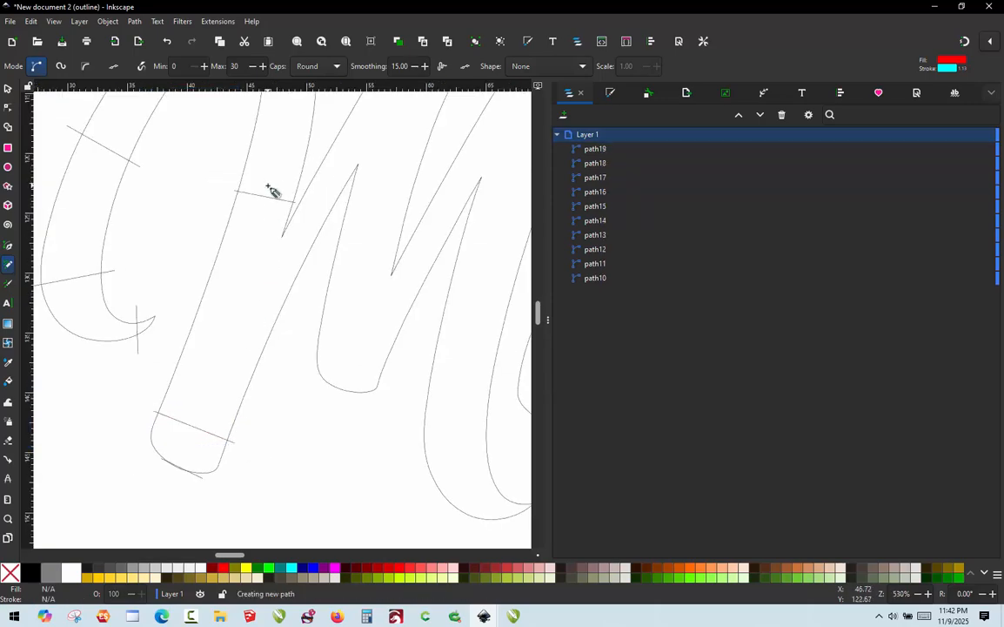
{"action": "left_click", "coordinate": [190, 432]}
{"action": "scroll", "coordinate": [200, 446], "scroll_direction": "down", "scroll_amount": 1}
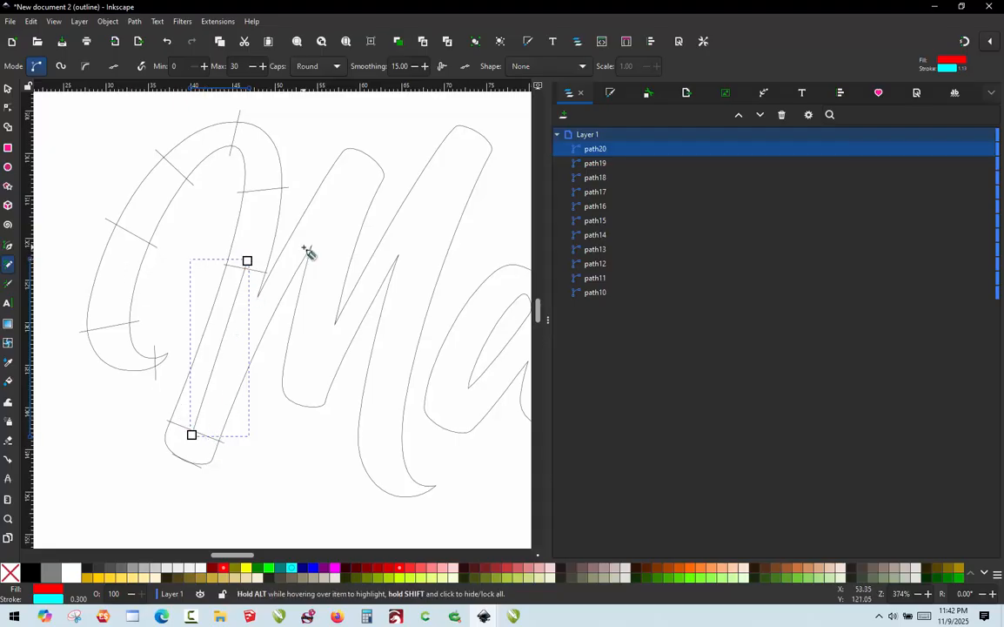
Draw a straight line along the rounded top end of the M's middle stem and another across the stem just below it.
{"action": "scroll", "coordinate": [310, 254], "scroll_direction": "up", "scroll_amount": 1, "text": "ctrl"}
{"action": "scroll", "coordinate": [312, 251], "scroll_direction": "down", "scroll_amount": 1, "text": "ctrl"}
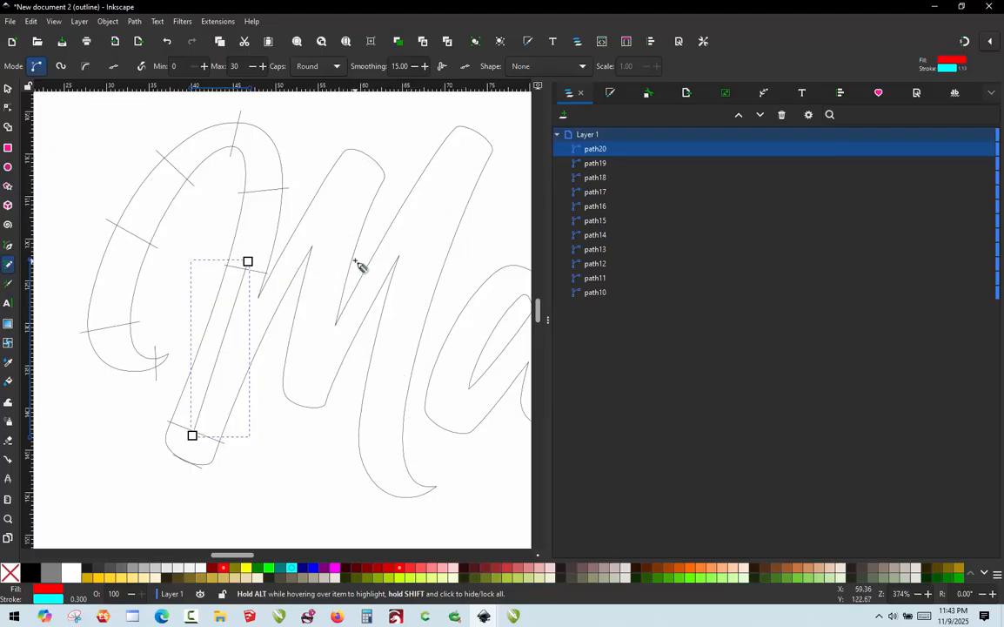
{"action": "left_click_drag", "start_coordinate": [383, 253], "coordinate": [348, 323]}
{"action": "scroll", "coordinate": [342, 162], "scroll_direction": "up", "scroll_amount": 1}
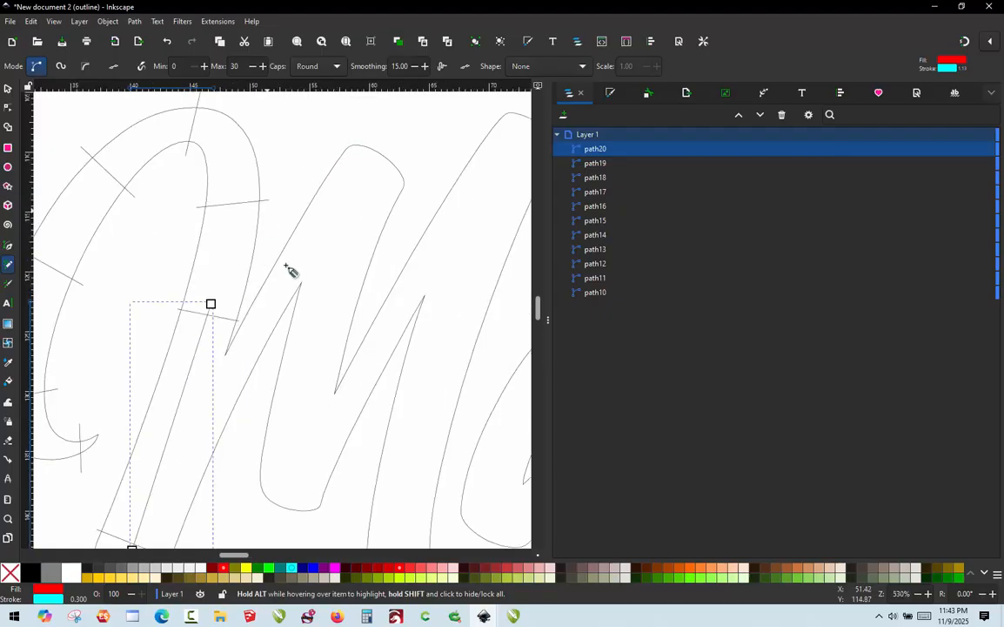
{"action": "scroll", "coordinate": [396, 149], "scroll_direction": "up", "scroll_amount": 4}
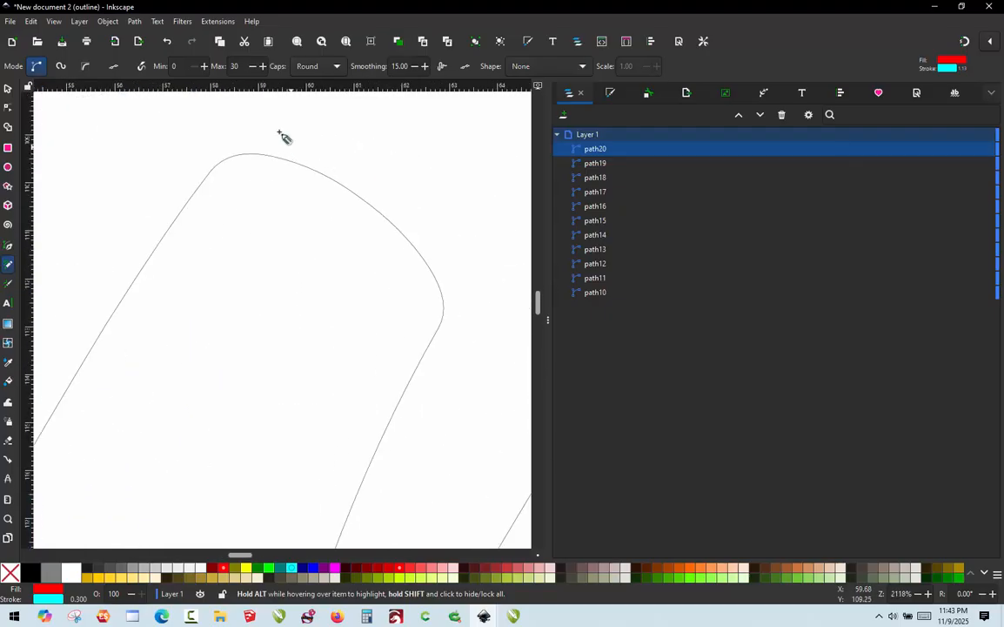
{"action": "mouse_move", "coordinate": [254, 138]}
{"action": "left_mouse_down"}
{"action": "mouse_move", "coordinate": [435, 264]}
{"action": "mouse_move", "coordinate": [448, 256]}
{"action": "left_mouse_up"}
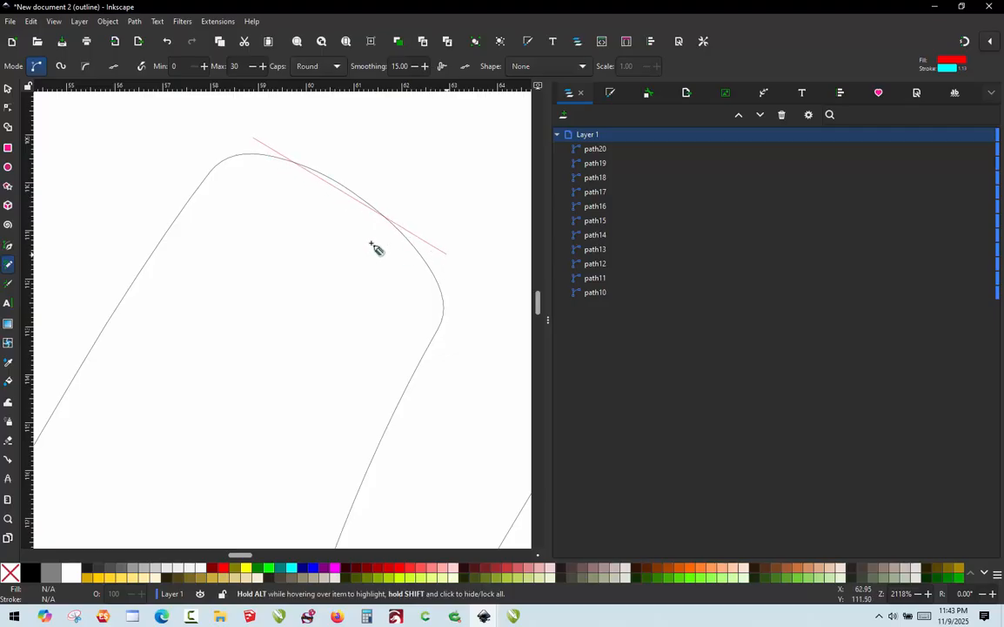
{"action": "scroll", "coordinate": [340, 189], "scroll_direction": "down", "scroll_amount": 3, "text": "ctrl"}
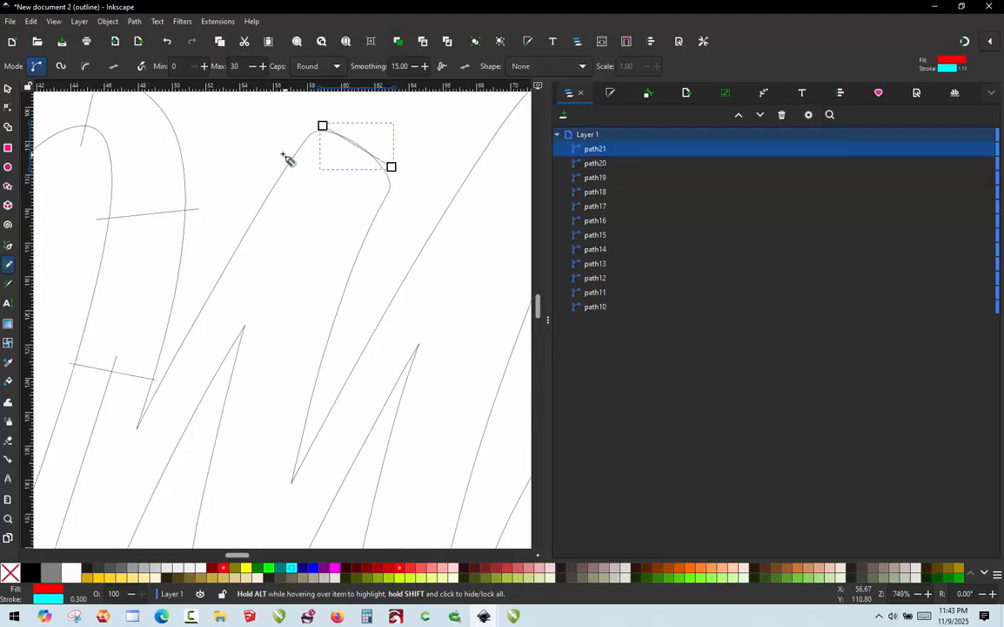
{"action": "mouse_move", "coordinate": [283, 155]}
{"action": "left_mouse_down"}
{"action": "mouse_move", "coordinate": [390, 205]}
{"action": "mouse_move", "coordinate": [391, 219]}
{"action": "left_mouse_up"}
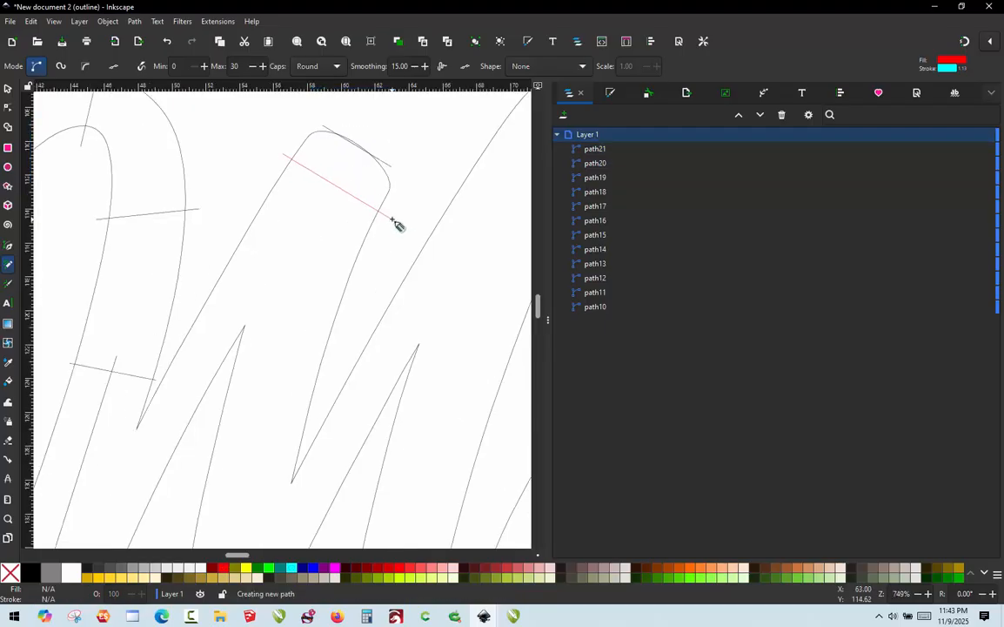
Draw a line across the lower part of the M's middle stem and a lengthwise line spanning its two cross lines.
{"action": "scroll", "coordinate": [230, 359], "scroll_direction": "up", "scroll_amount": 1, "text": "ctrl"}
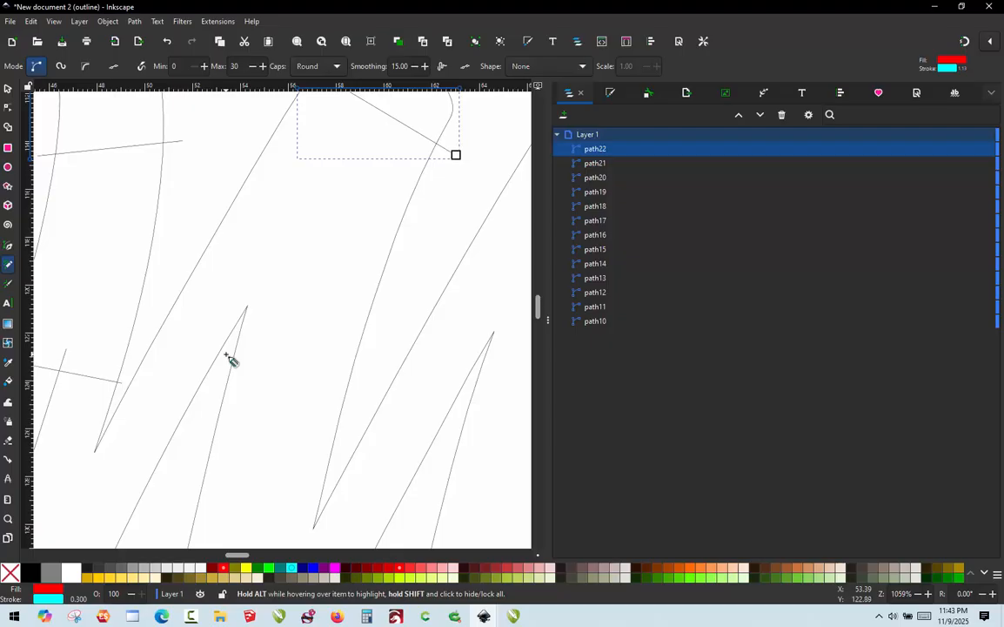
{"action": "left_click_drag", "start_coordinate": [229, 358], "coordinate": [366, 384]}
{"action": "scroll", "coordinate": [341, 377], "scroll_direction": "down", "scroll_amount": 1, "text": "ctrl"}
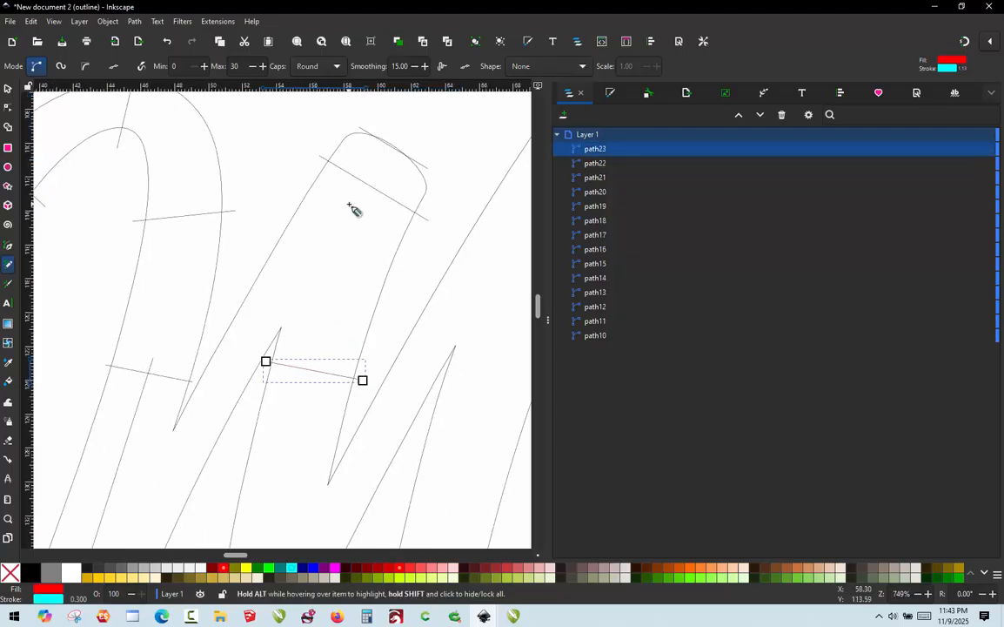
{"action": "left_click_drag", "start_coordinate": [376, 181], "coordinate": [305, 389]}
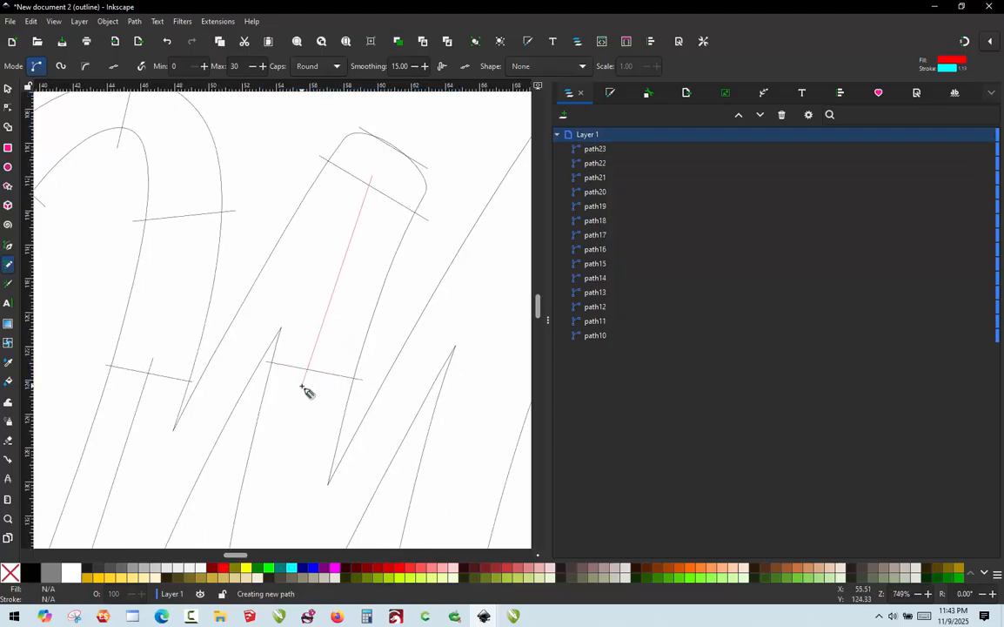
{"action": "scroll", "coordinate": [332, 230], "scroll_direction": "down", "scroll_amount": 1, "text": "ctrl"}
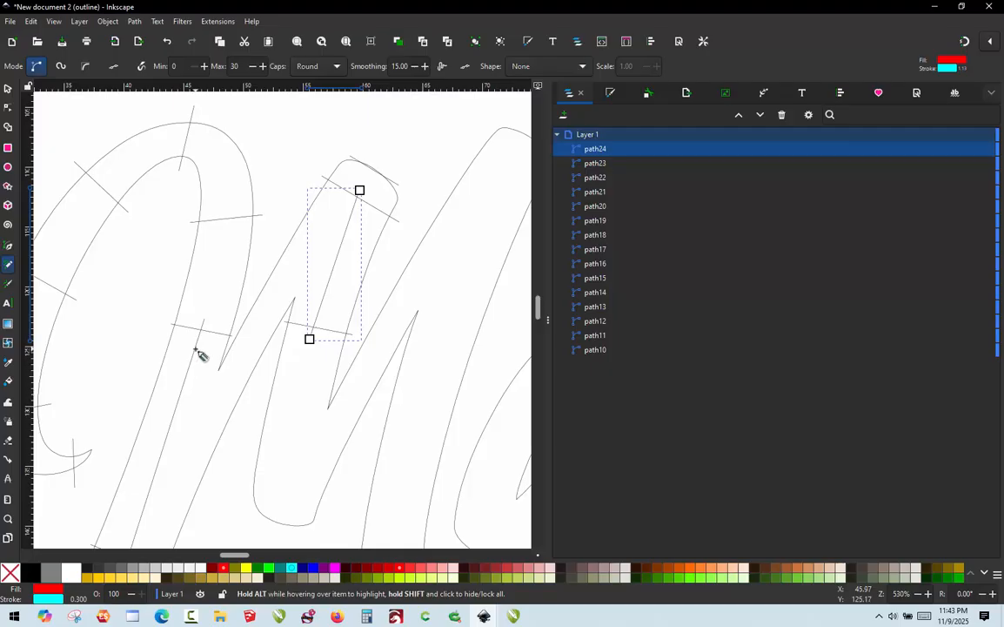
Draw a straight line along the rounded top end of the M's last stem and another across the stem just below it.
{"action": "scroll", "coordinate": [203, 352], "scroll_direction": "down", "scroll_amount": 1, "text": "ctrl"}
{"action": "scroll", "coordinate": [488, 271], "scroll_direction": "up", "scroll_amount": 4, "text": "ctrl"}
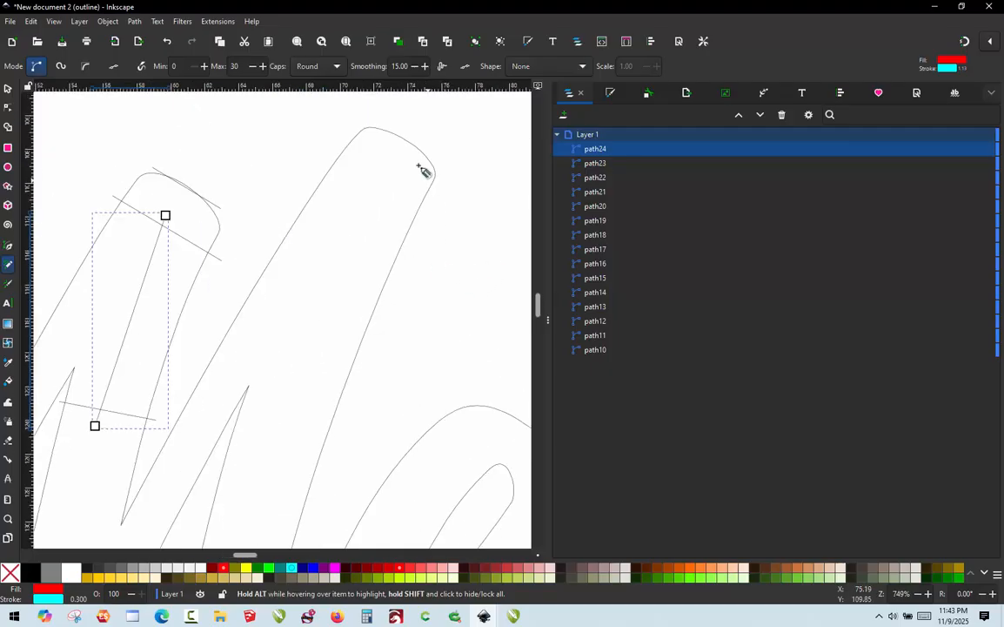
{"action": "mouse_move", "coordinate": [348, 116]}
{"action": "left_mouse_down"}
{"action": "mouse_move", "coordinate": [405, 154]}
{"action": "mouse_move", "coordinate": [456, 176]}
{"action": "left_mouse_up"}
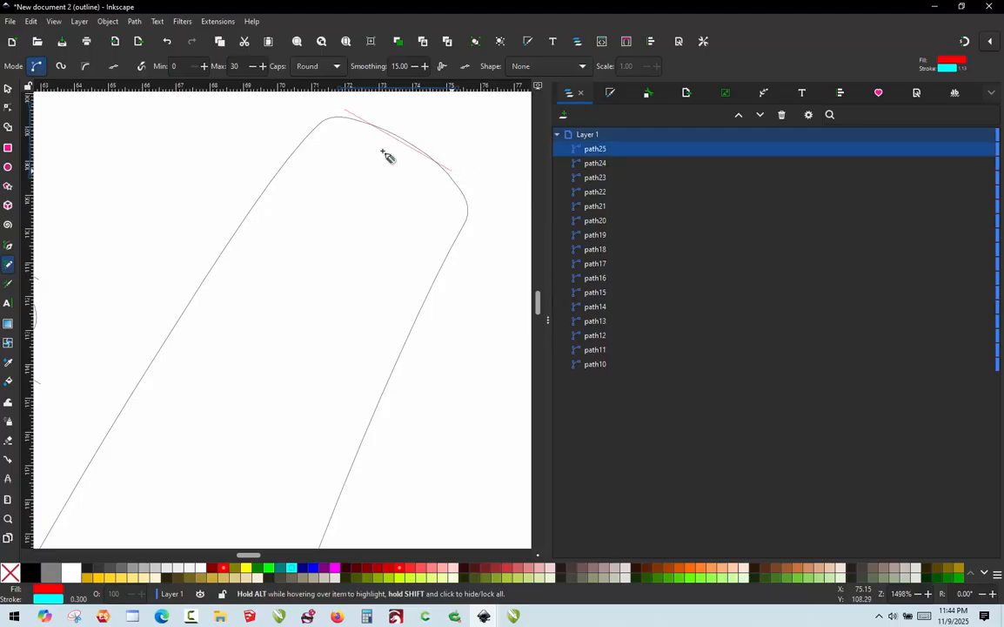
{"action": "scroll", "coordinate": [392, 158], "scroll_direction": "down", "scroll_amount": 2, "text": "ctrl"}
{"action": "left_click_drag", "start_coordinate": [335, 154], "coordinate": [442, 214]}
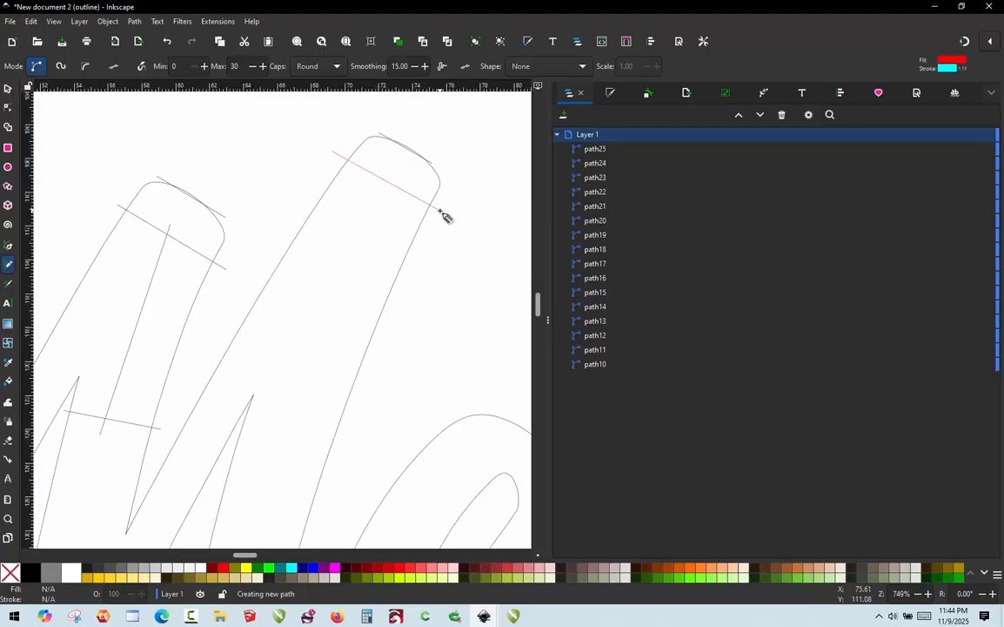
Draw a straight line across the M's last stem, slightly below the tip of the pointed gap beside it.
{"action": "scroll", "coordinate": [327, 430], "scroll_direction": "left", "scroll_amount": 2}
{"action": "scroll", "coordinate": [318, 364], "scroll_direction": "down", "scroll_amount": 3}
{"action": "scroll", "coordinate": [315, 362], "scroll_direction": "up", "scroll_amount": 1, "text": "ctrl"}
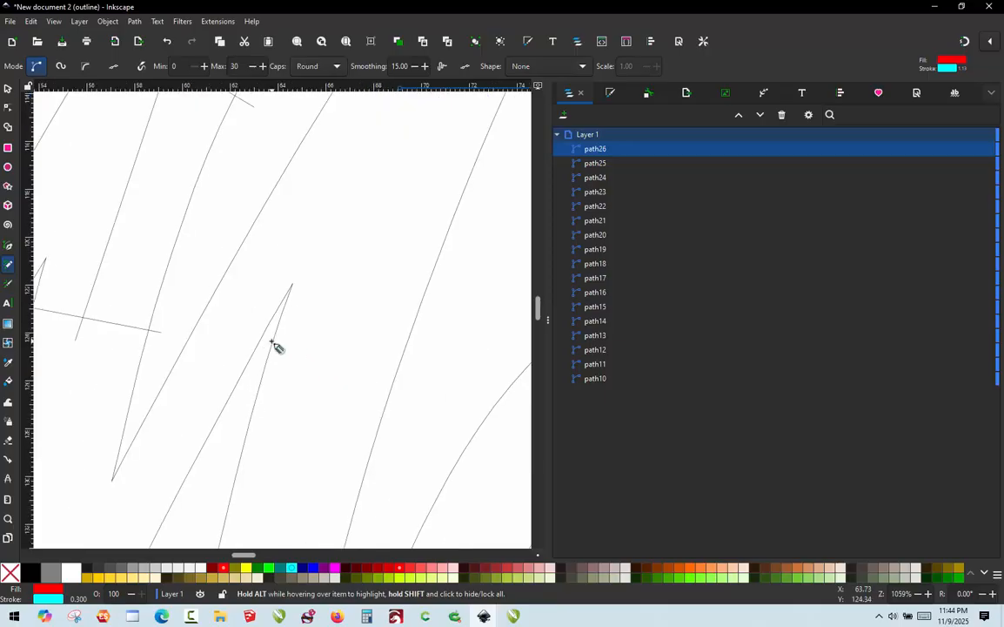
{"action": "left_click", "coordinate": [266, 340]}
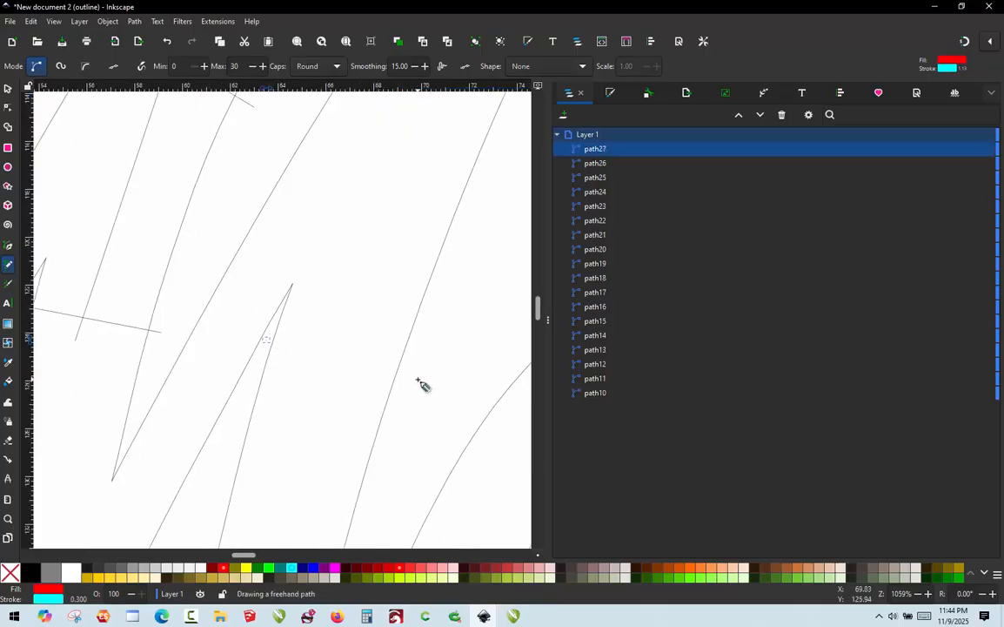
{"action": "key", "text": "ctrl+z"}
{"action": "left_click", "coordinate": [259, 374]}
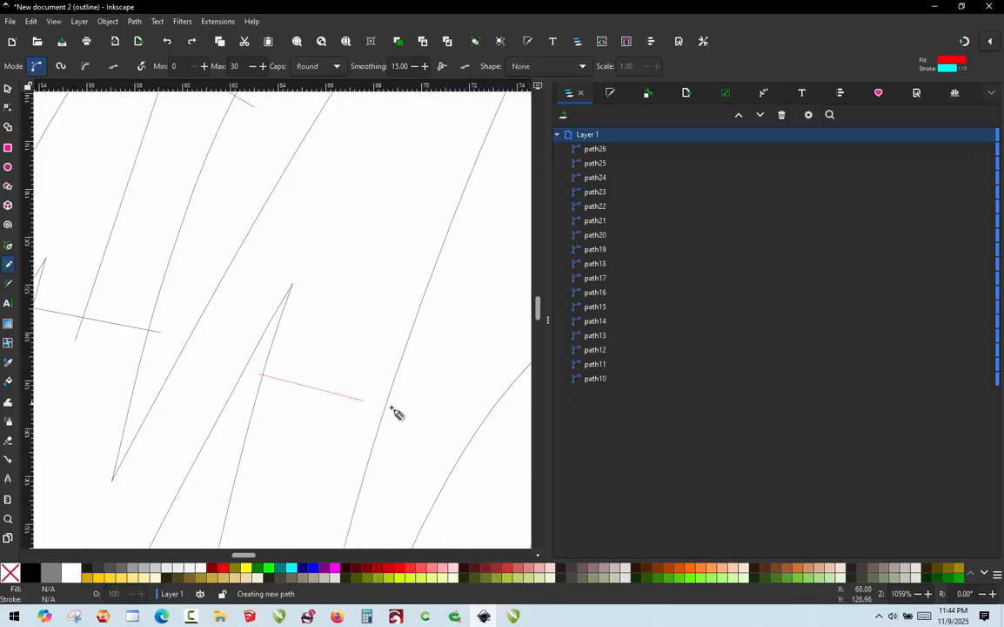
{"action": "left_click", "coordinate": [399, 410]}
Draw a lengthwise line down the middle of the M's last stem, spanning its upper and lower cross lines.
{"action": "scroll", "coordinate": [396, 418], "scroll_direction": "down", "scroll_amount": 1}
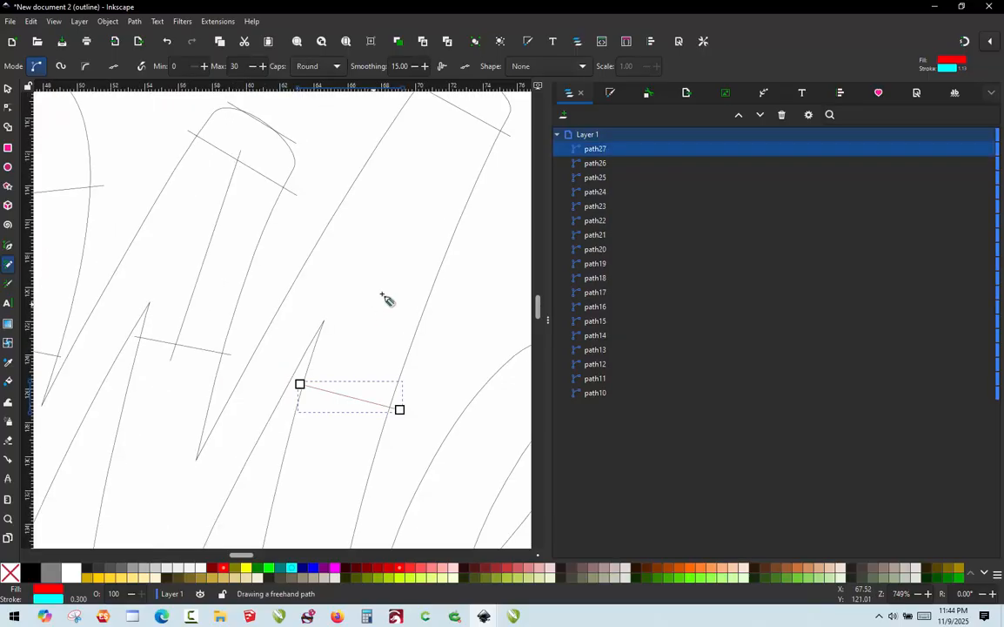
{"action": "left_click", "coordinate": [457, 104]}
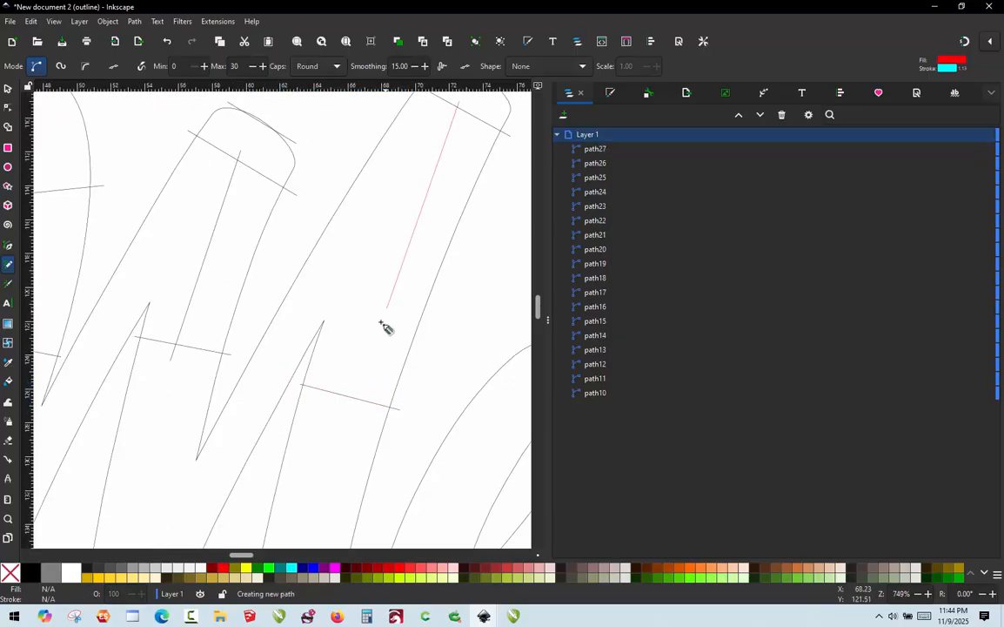
{"action": "left_click", "coordinate": [346, 396]}
{"action": "scroll", "coordinate": [291, 385], "scroll_direction": "up", "scroll_amount": 5}
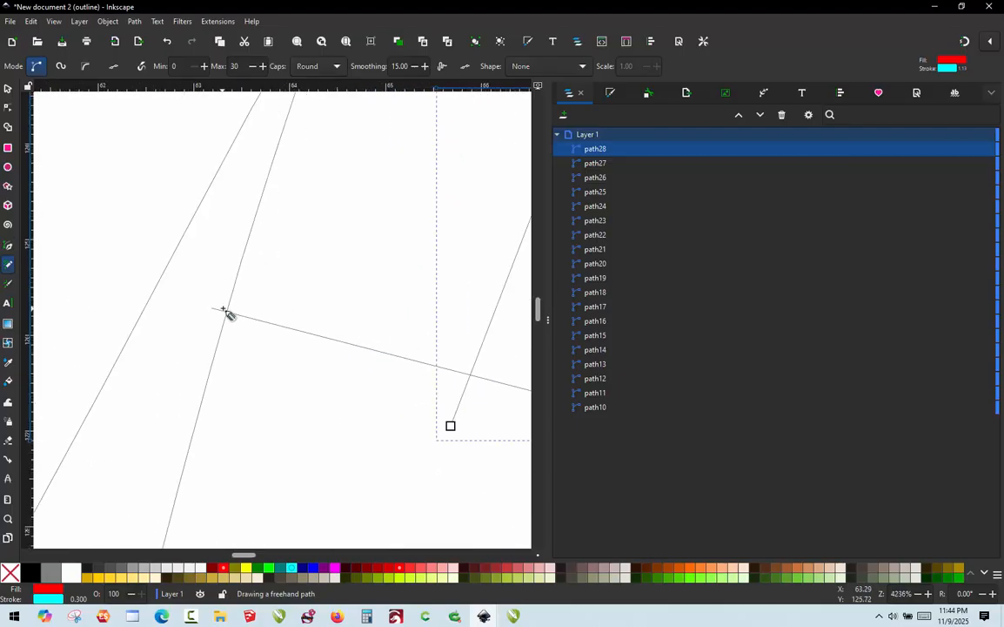
{"action": "scroll", "coordinate": [214, 308], "scroll_direction": "down", "scroll_amount": 3}
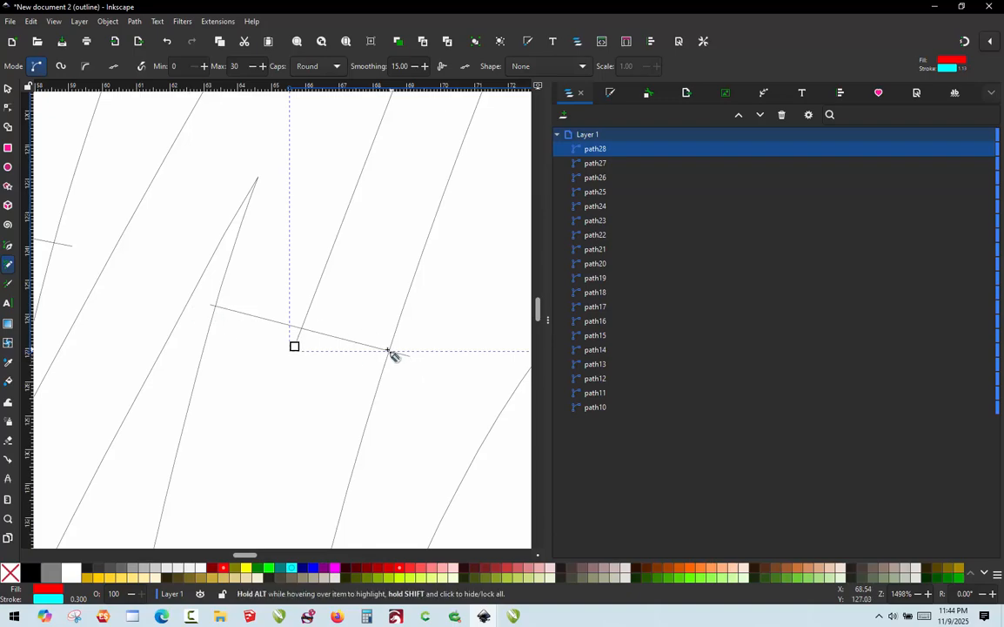
{"action": "scroll", "coordinate": [330, 412], "scroll_direction": "down", "scroll_amount": 3}
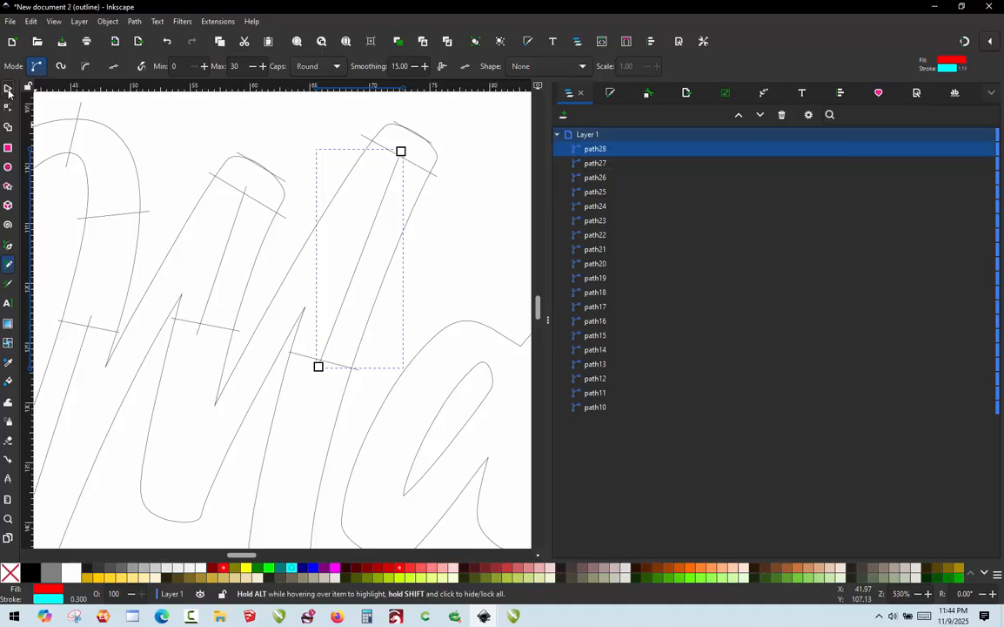
Draw three straight lines across the lower part of the M's last stem: near the hook's tip, through its bend, and above the curve.
{"action": "left_click", "coordinate": [7, 90]}
{"action": "scroll", "coordinate": [311, 202], "scroll_direction": "down", "scroll_amount": 1}
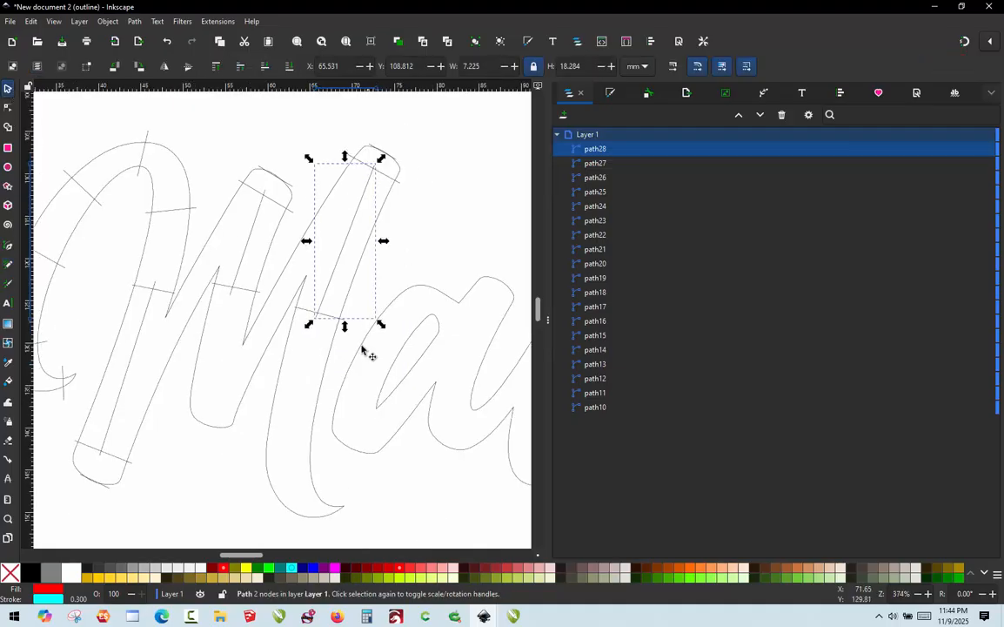
{"action": "scroll", "coordinate": [352, 322], "scroll_direction": "down", "scroll_amount": 1}
{"action": "scroll", "coordinate": [331, 496], "scroll_direction": "up", "scroll_amount": 2}
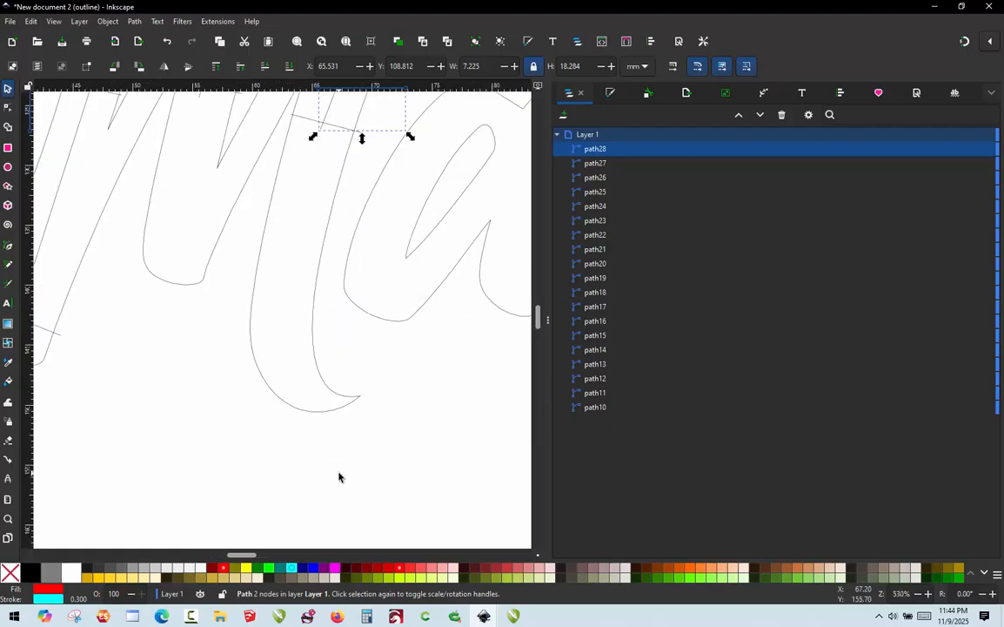
{"action": "key", "text": "p"}
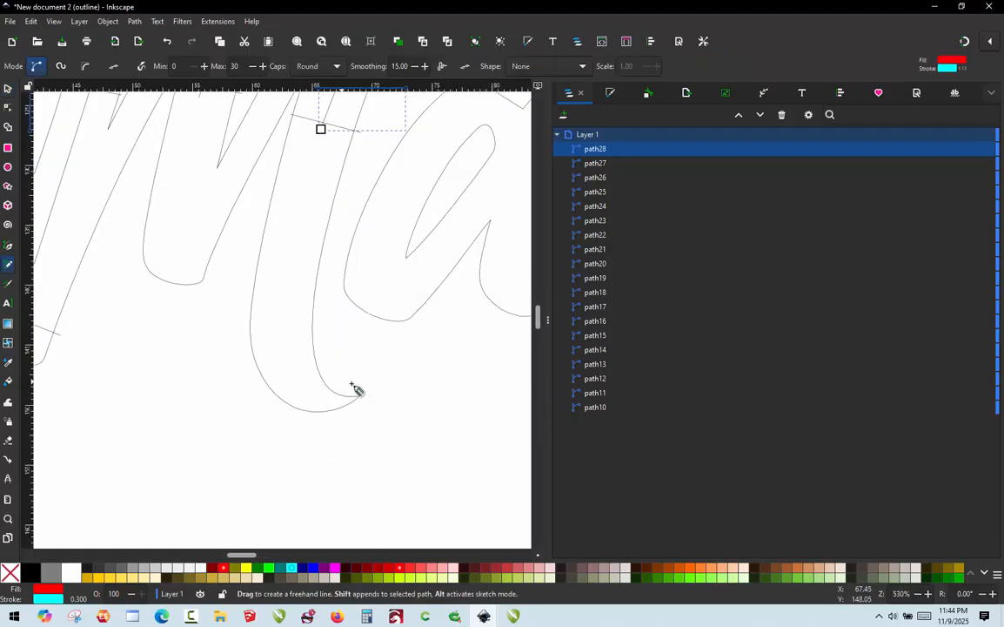
{"action": "mouse_move", "coordinate": [342, 390]}
{"action": "left_mouse_down"}
{"action": "mouse_move", "coordinate": [344, 420]}
{"action": "mouse_move", "coordinate": [354, 401]}
{"action": "left_mouse_up"}
{"action": "left_click", "coordinate": [322, 341]}
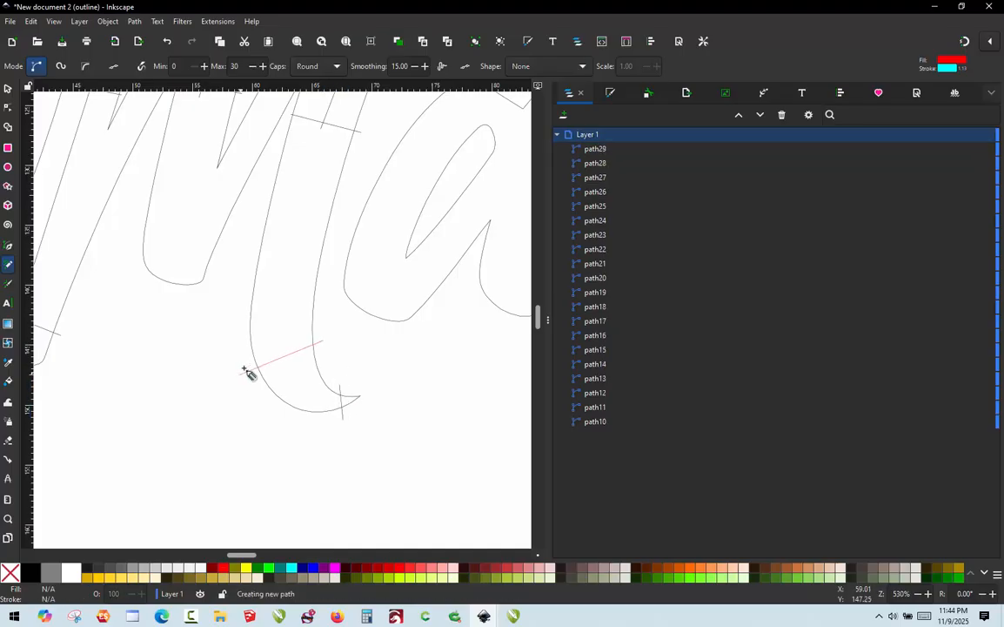
{"action": "left_click", "coordinate": [244, 369]}
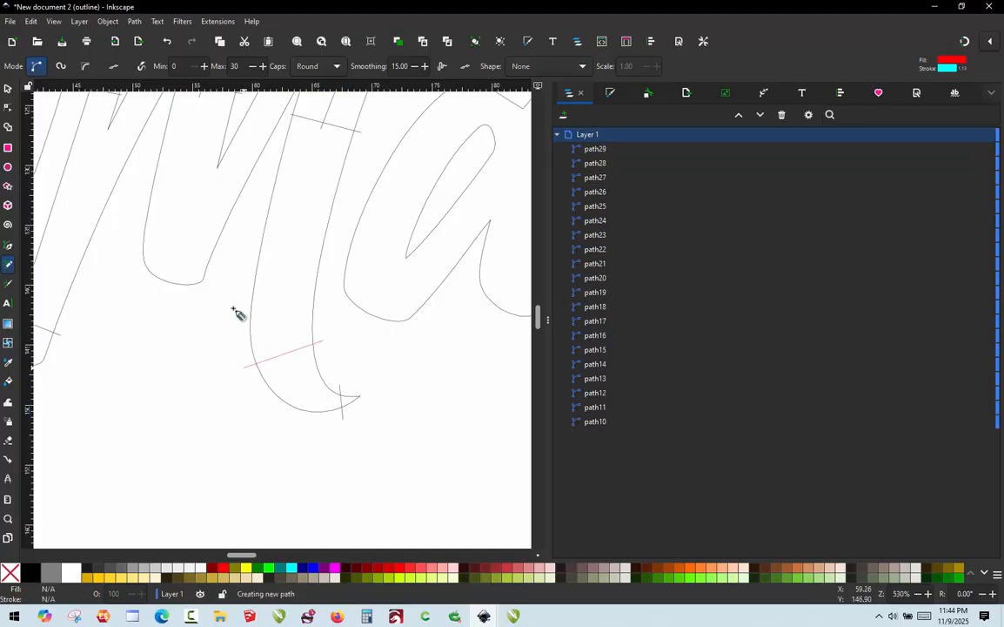
{"action": "left_click", "coordinate": [251, 242]}
{"action": "left_click", "coordinate": [328, 251]}
{"action": "scroll", "coordinate": [388, 339], "scroll_direction": "down", "scroll_amount": 1, "text": "ctrl"}
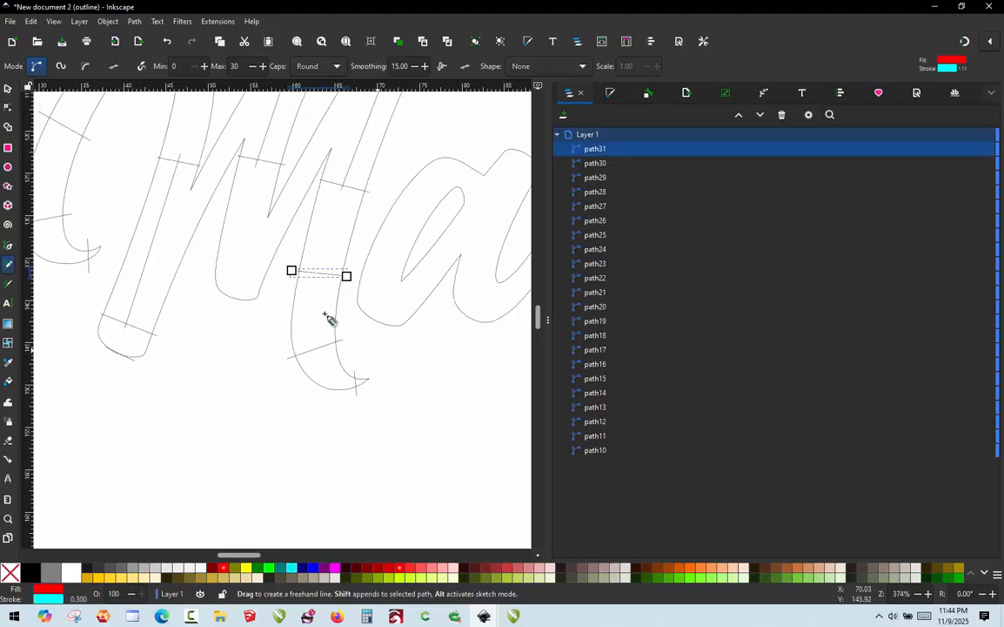
Draw a straight line along the rounded bottom end of the M's middle stem and another across the stem just above it.
{"action": "scroll", "coordinate": [328, 318], "scroll_direction": "down", "scroll_amount": 2, "text": "ctrl"}
{"action": "scroll", "coordinate": [292, 233], "scroll_direction": "up", "scroll_amount": 1, "text": "ctrl"}
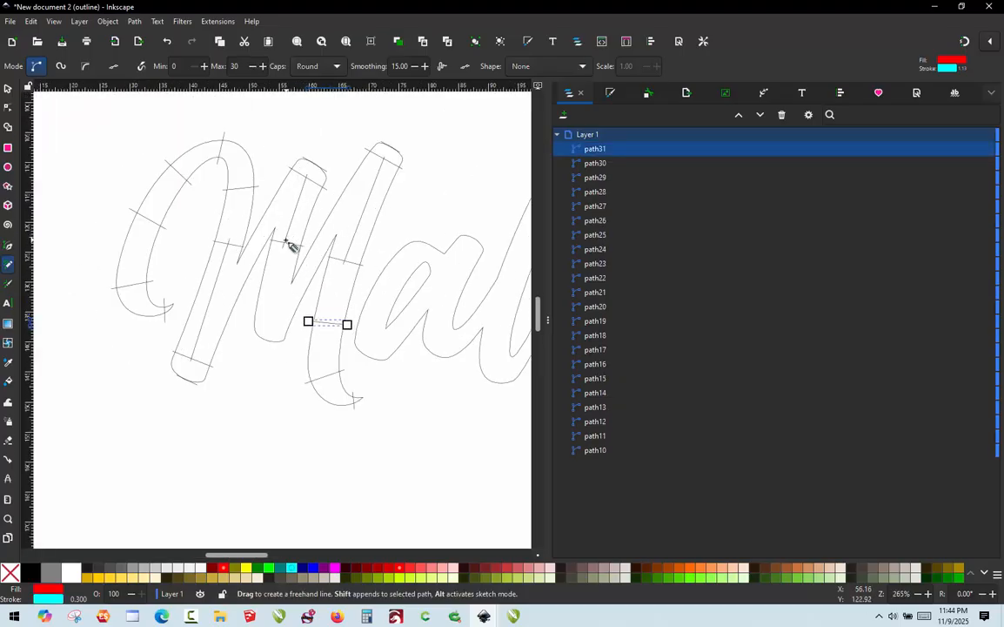
{"action": "scroll", "coordinate": [241, 378], "scroll_direction": "up", "scroll_amount": 1, "text": "ctrl"}
{"action": "scroll", "coordinate": [296, 292], "scroll_direction": "up", "scroll_amount": 2, "text": "ctrl"}
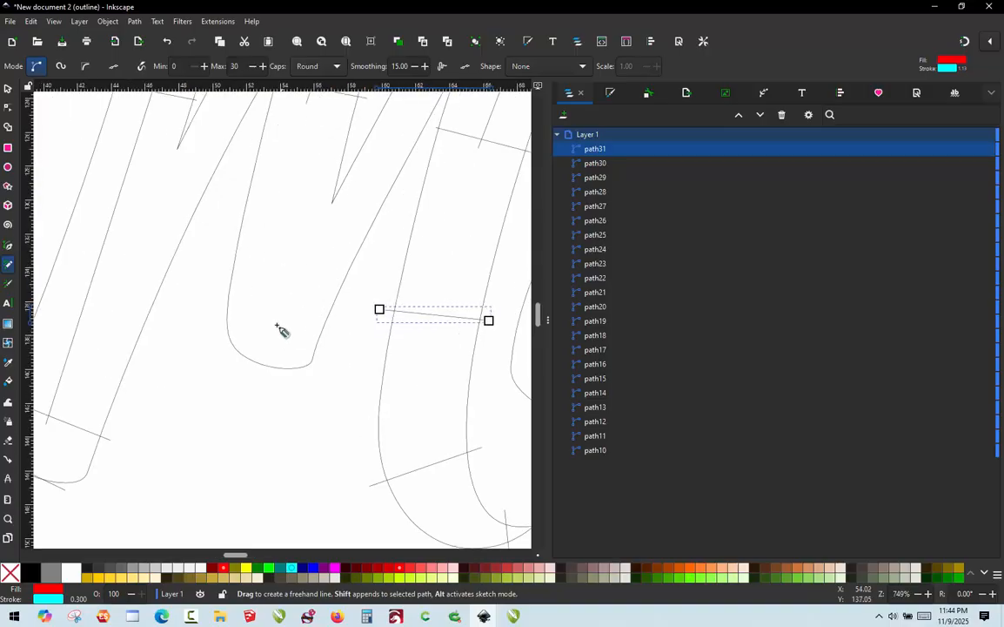
{"action": "scroll", "coordinate": [257, 419], "scroll_direction": "down", "scroll_amount": 2, "text": "ctrl"}
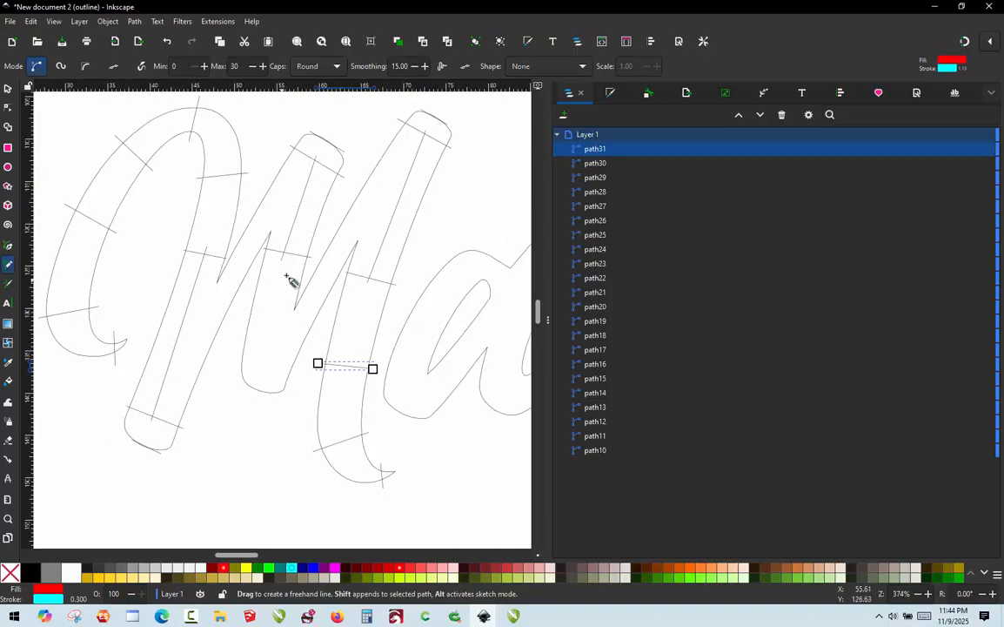
{"action": "scroll", "coordinate": [241, 383], "scroll_direction": "up", "scroll_amount": 2, "text": "ctrl"}
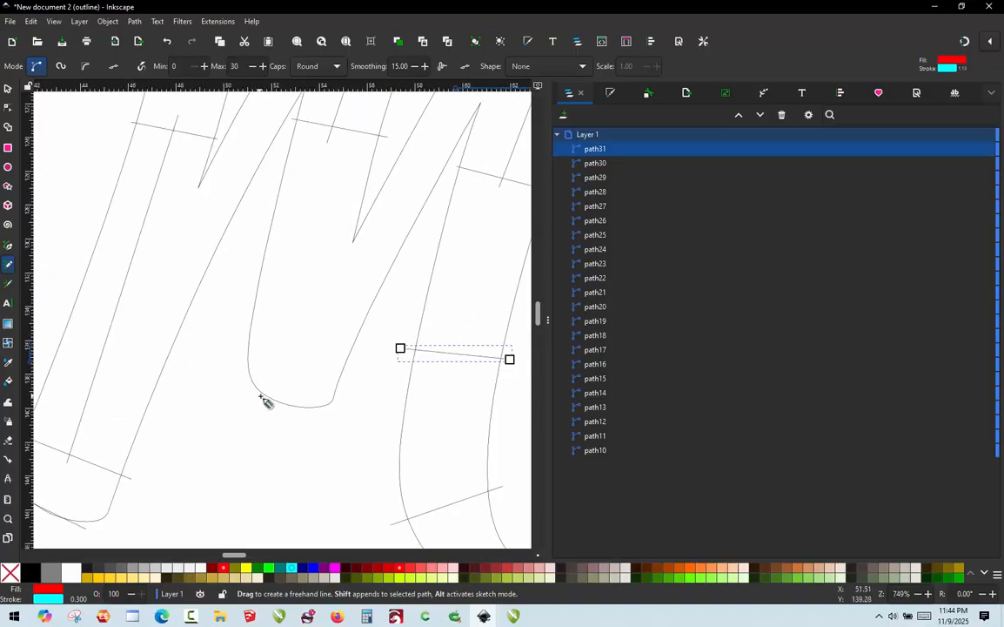
{"action": "scroll", "coordinate": [252, 395], "scroll_direction": "up", "scroll_amount": 2, "text": "ctrl"}
{"action": "key", "text": "Escape"}
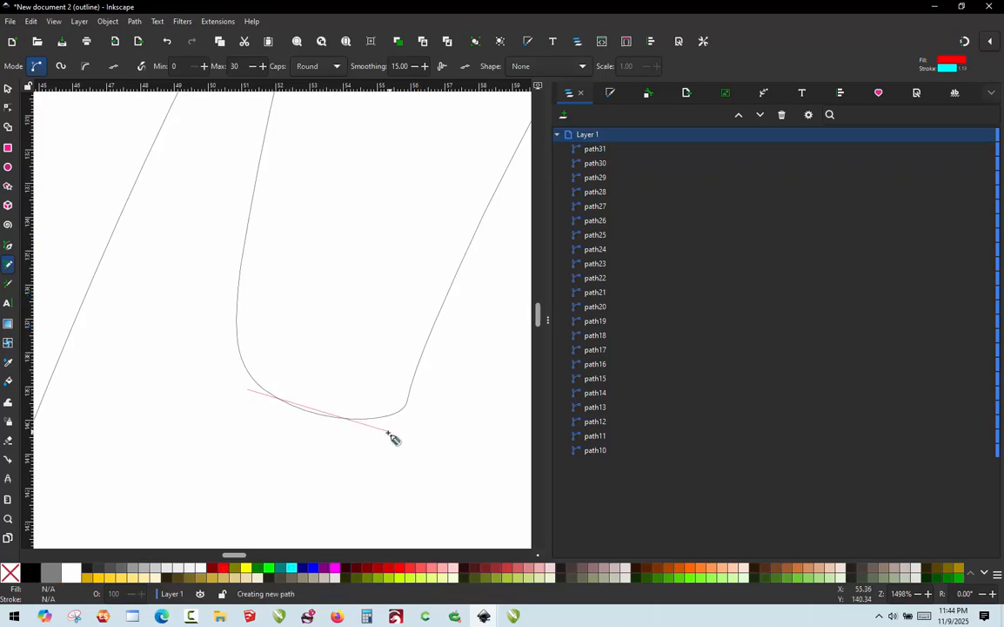
{"action": "left_click", "coordinate": [385, 432]}
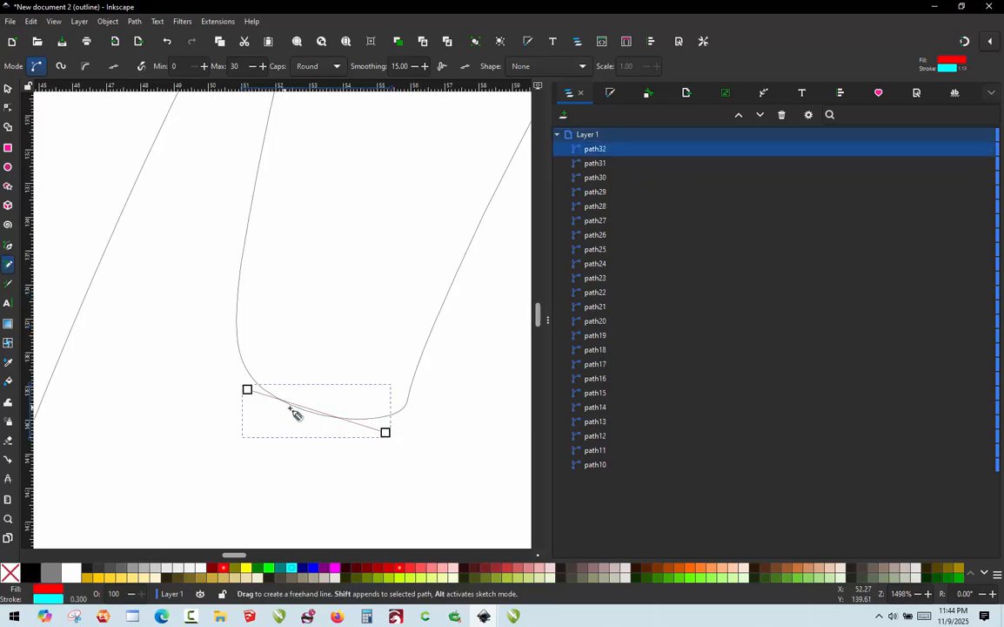
{"action": "scroll", "coordinate": [323, 440], "scroll_direction": "down", "scroll_amount": 2}
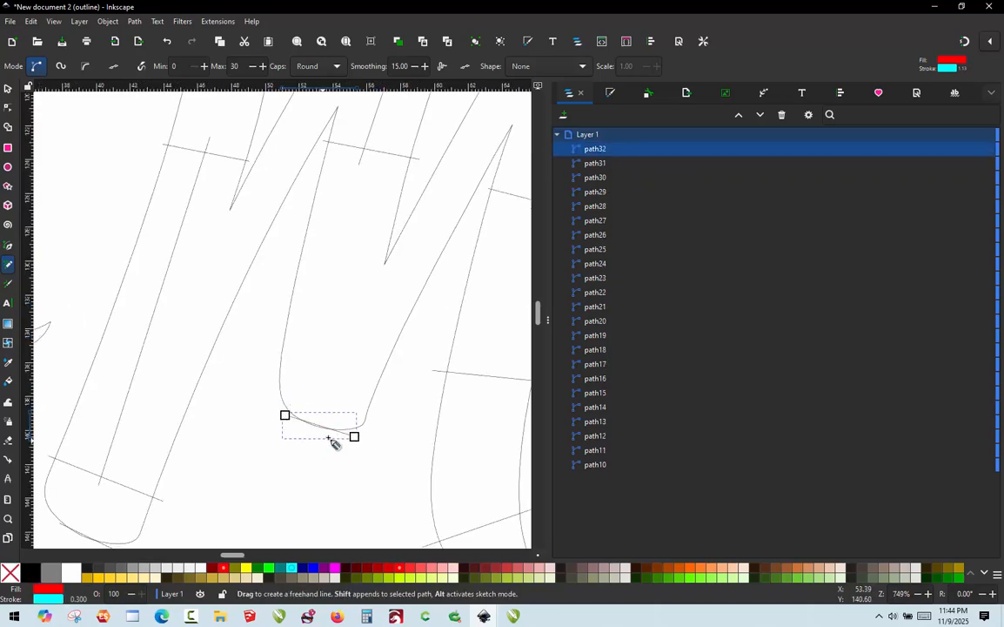
{"action": "left_click", "coordinate": [269, 355]}
{"action": "left_click", "coordinate": [385, 394]}
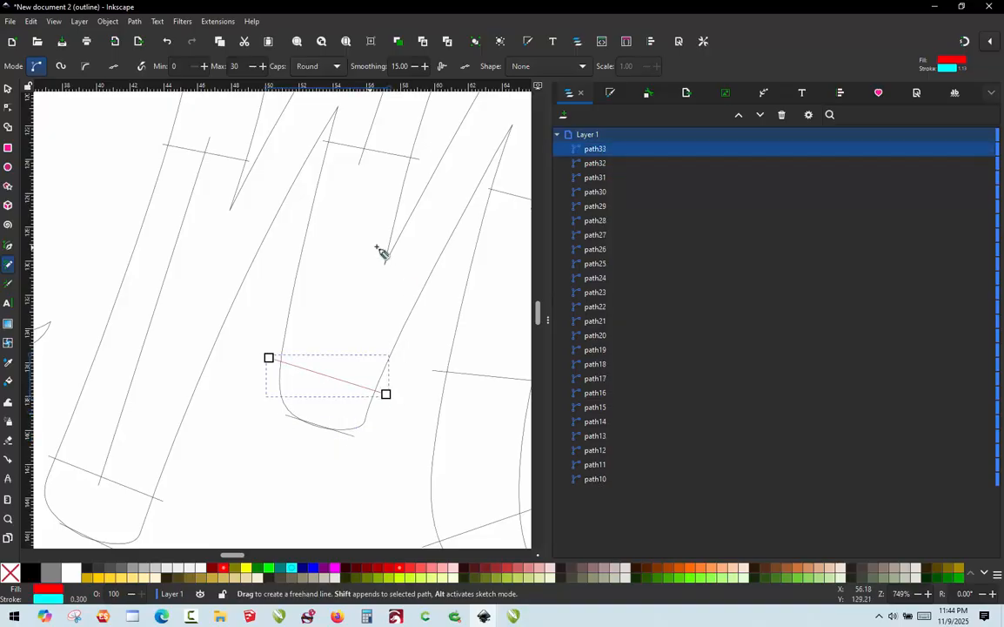
Draw a line across the M's middle stem just above the second notch's tip and a lengthwise line from it to the bottom cross line.
{"action": "scroll", "coordinate": [372, 246], "scroll_direction": "up", "scroll_amount": 2}
{"action": "left_click", "coordinate": [426, 211]}
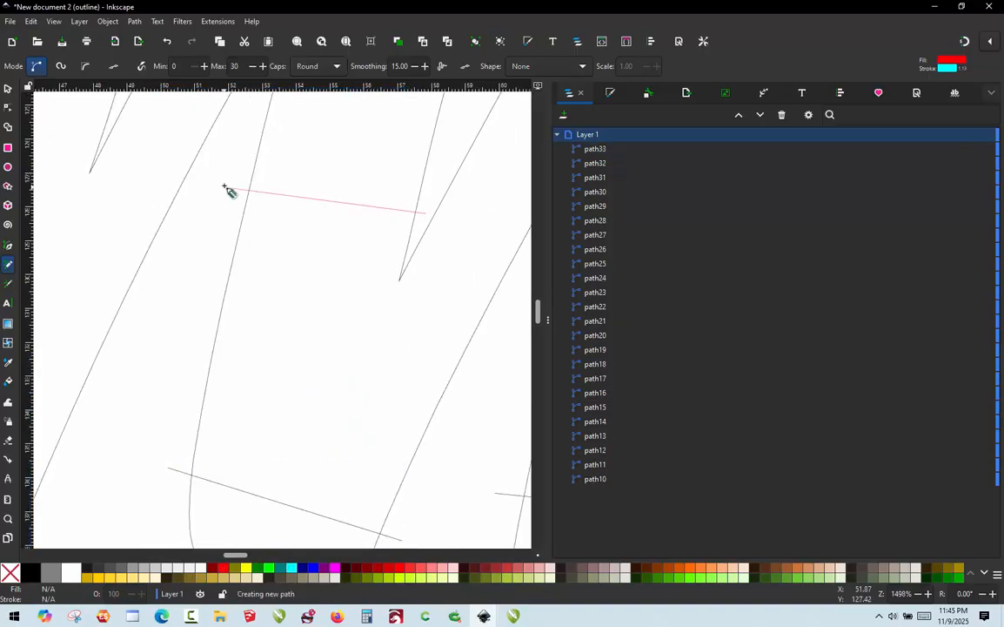
{"action": "scroll", "coordinate": [341, 147], "scroll_direction": "down", "scroll_amount": 2}
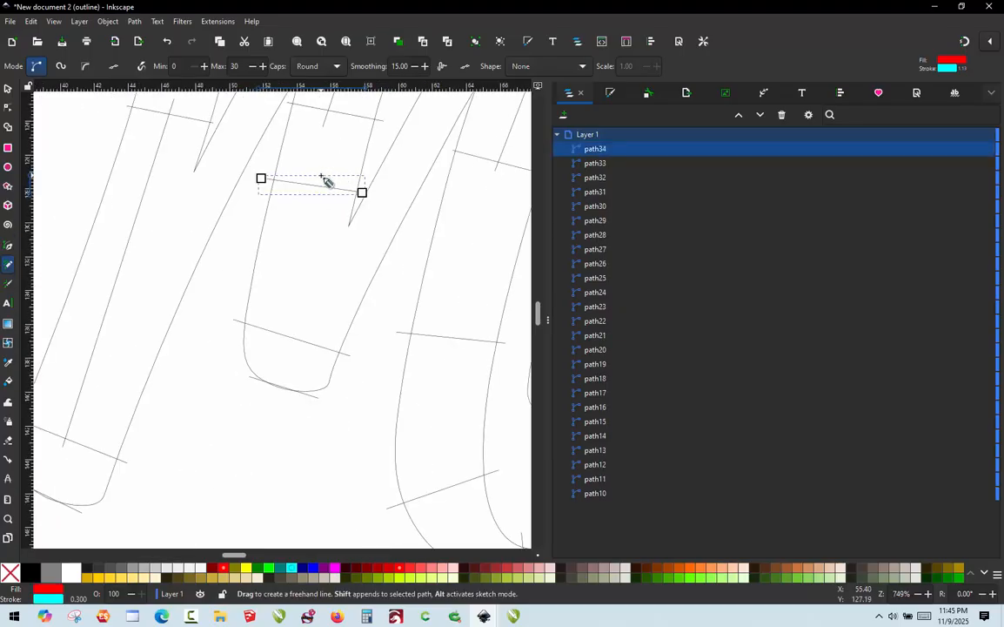
{"action": "left_click", "coordinate": [320, 175]}
{"action": "left_click", "coordinate": [292, 347]}
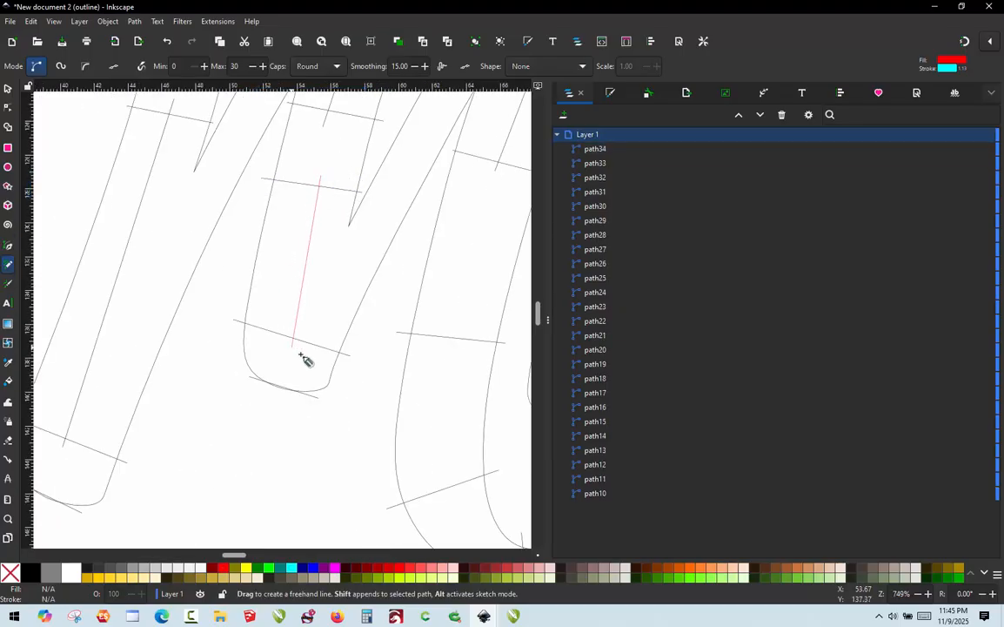
Draw a second lengthwise line in the M's first stem, from beside the first notch's tip to just above the base cross line.
{"action": "scroll", "coordinate": [335, 401], "scroll_direction": "down", "scroll_amount": 3}
{"action": "scroll", "coordinate": [331, 320], "scroll_direction": "up", "scroll_amount": 2}
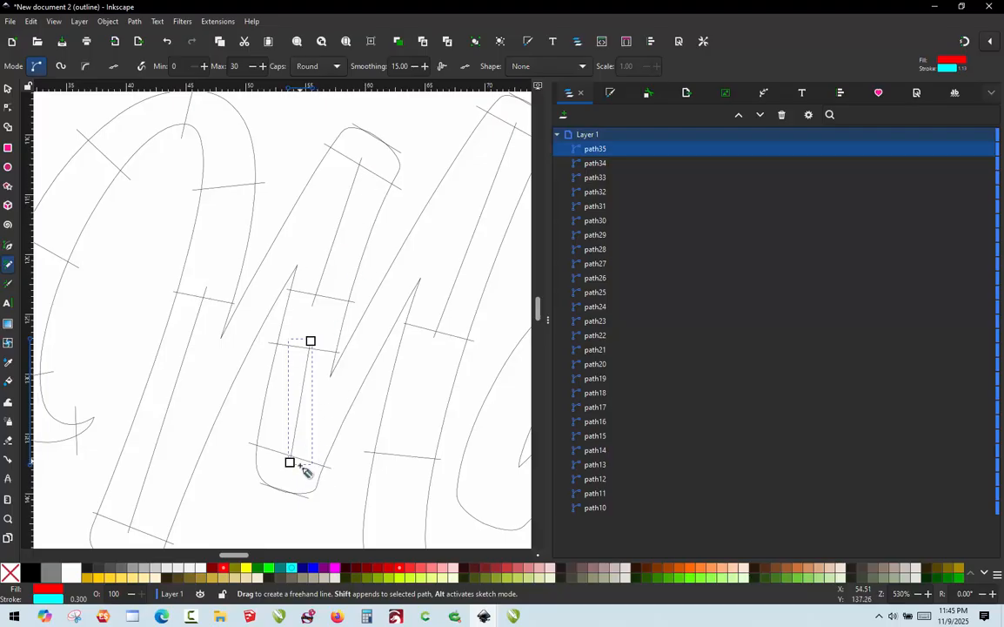
{"action": "scroll", "coordinate": [294, 494], "scroll_direction": "up", "scroll_amount": 1}
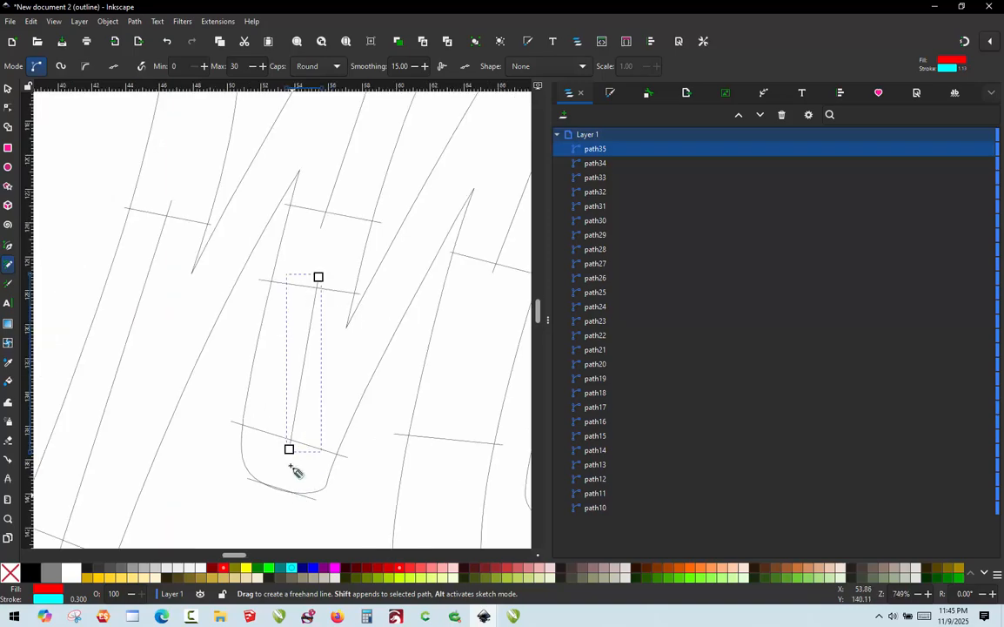
{"action": "scroll", "coordinate": [248, 402], "scroll_direction": "down", "scroll_amount": 2}
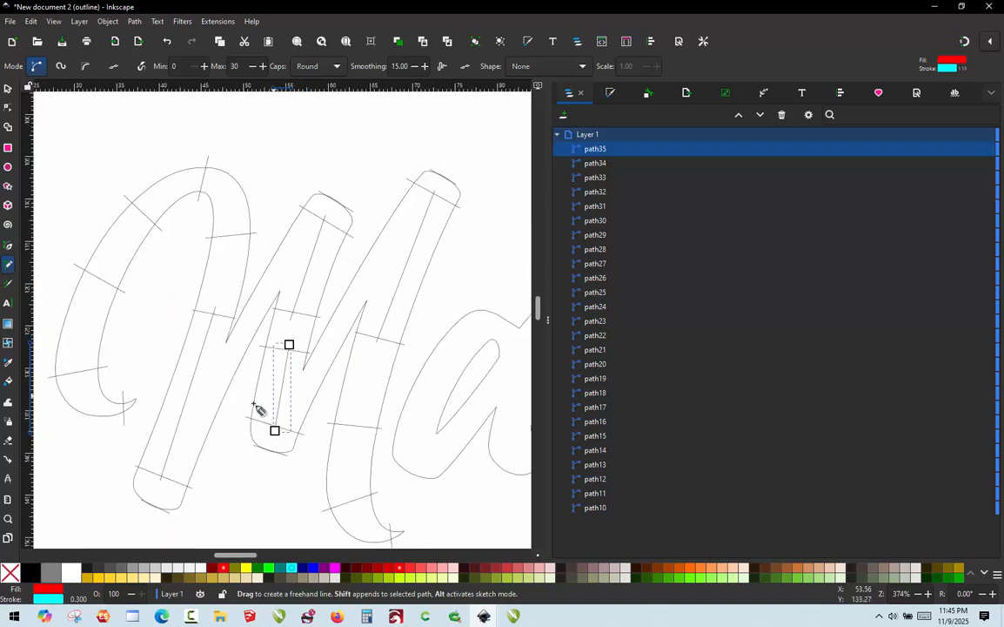
{"action": "scroll", "coordinate": [207, 336], "scroll_direction": "up", "scroll_amount": 2}
{"action": "scroll", "coordinate": [358, 213], "scroll_direction": "down", "scroll_amount": 2}
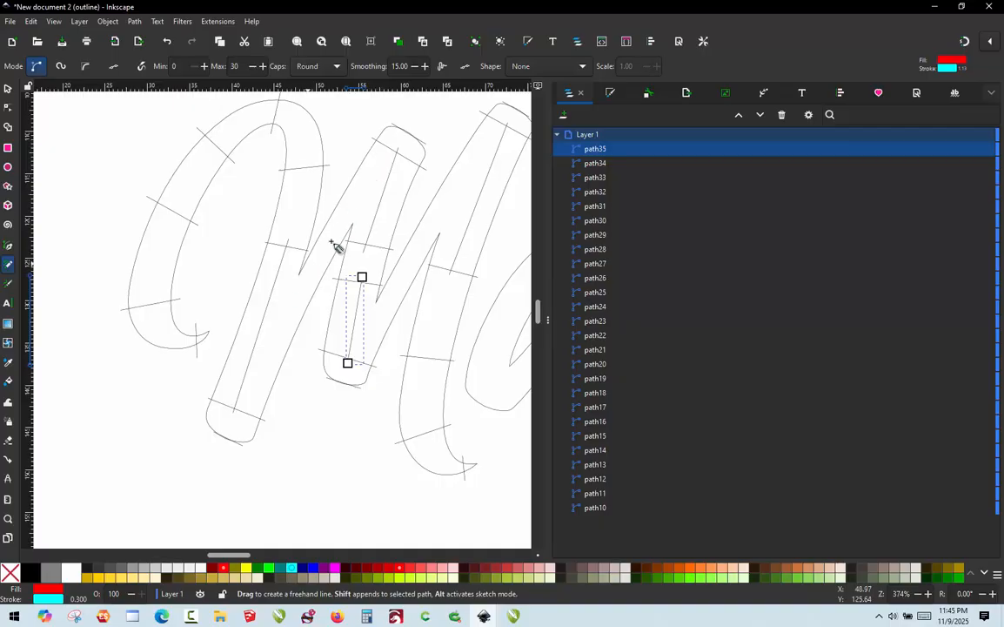
{"action": "scroll", "coordinate": [334, 275], "scroll_direction": "up", "scroll_amount": 3}
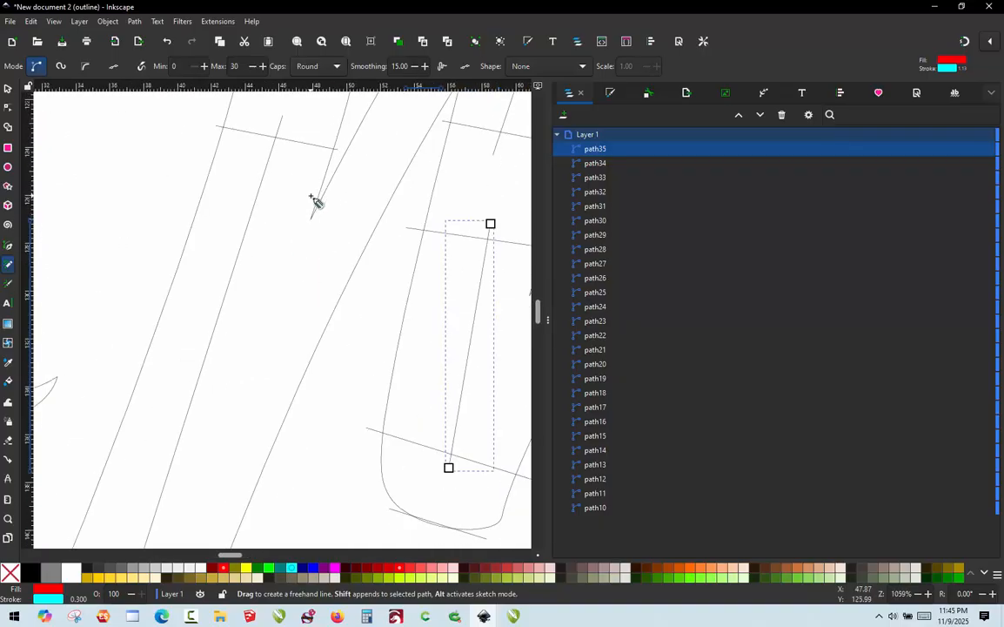
{"action": "scroll", "coordinate": [300, 227], "scroll_direction": "down", "scroll_amount": 1}
{"action": "scroll", "coordinate": [346, 164], "scroll_direction": "up", "scroll_amount": 1}
{"action": "scroll", "coordinate": [325, 191], "scroll_direction": "down", "scroll_amount": 2}
{"action": "scroll", "coordinate": [330, 186], "scroll_direction": "up", "scroll_amount": 1}
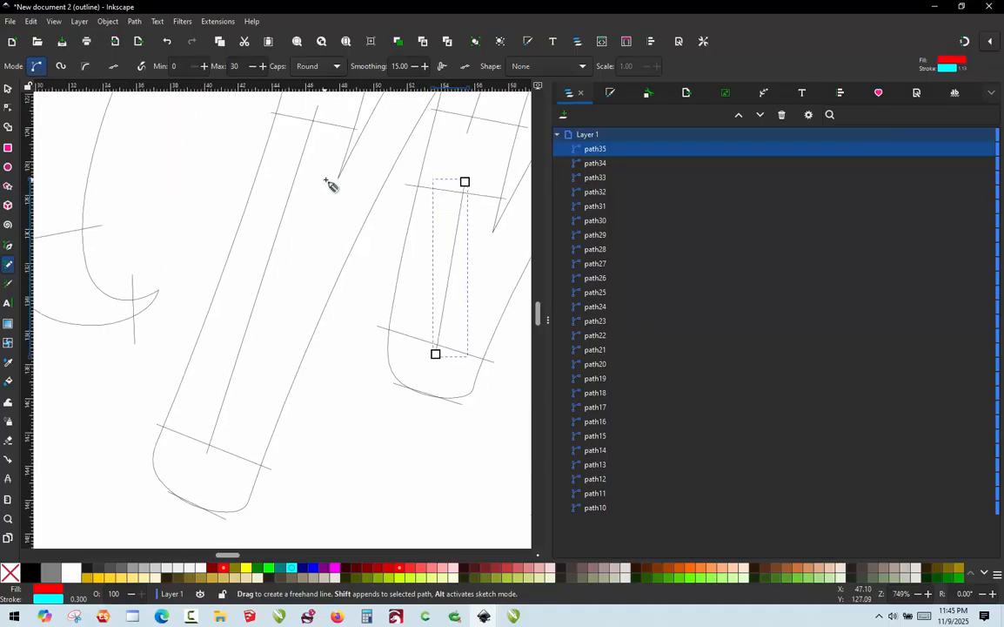
{"action": "mouse_move", "coordinate": [330, 176]}
{"action": "left_mouse_down"}
{"action": "mouse_move", "coordinate": [293, 283]}
{"action": "mouse_move", "coordinate": [279, 409]}
{"action": "left_mouse_up"}
{"action": "scroll", "coordinate": [350, 148], "scroll_direction": "up", "scroll_amount": 2}
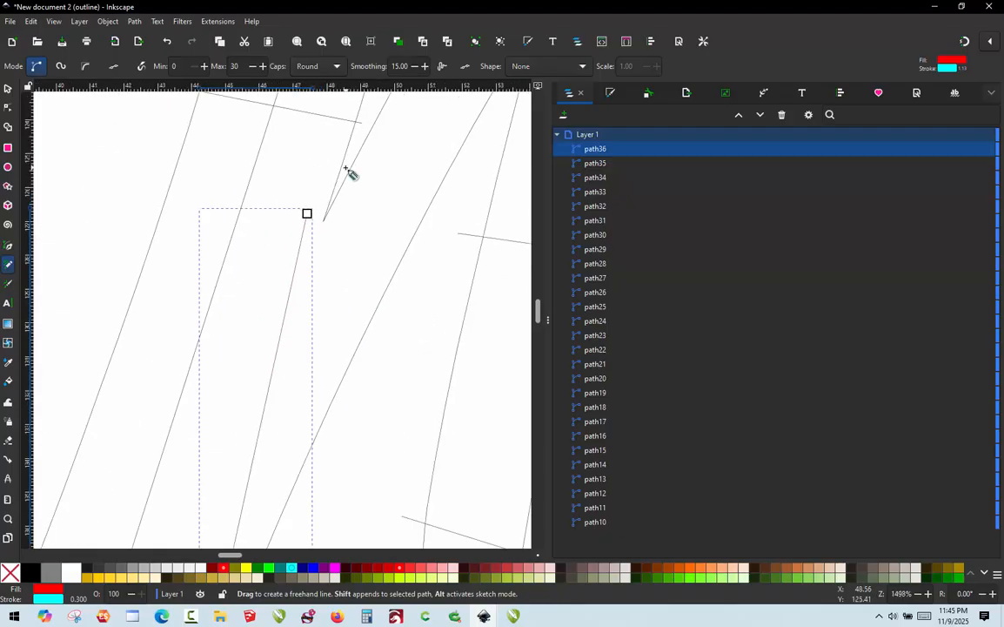
Draw a third lengthwise line from just above the first notch's tip down past the M's first stem edge, and a short line across it and the second.
{"action": "left_click", "coordinate": [344, 168]}
{"action": "scroll", "coordinate": [344, 170], "scroll_direction": "down", "scroll_amount": 3}
{"action": "scroll", "coordinate": [297, 345], "scroll_direction": "up", "scroll_amount": 2}
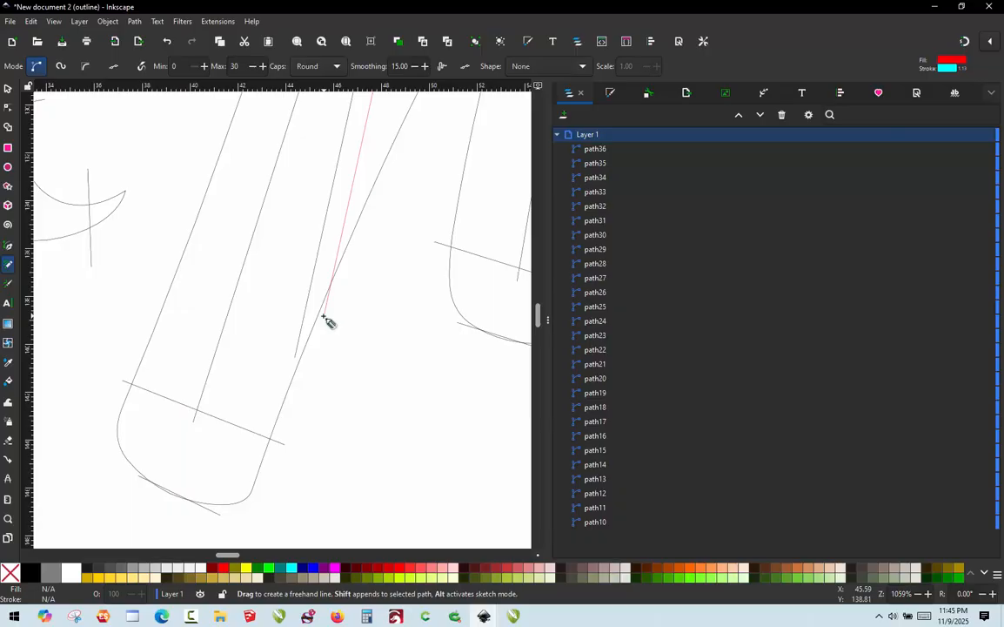
{"action": "left_click", "coordinate": [323, 320]}
{"action": "scroll", "coordinate": [339, 279], "scroll_direction": "up", "scroll_amount": 3}
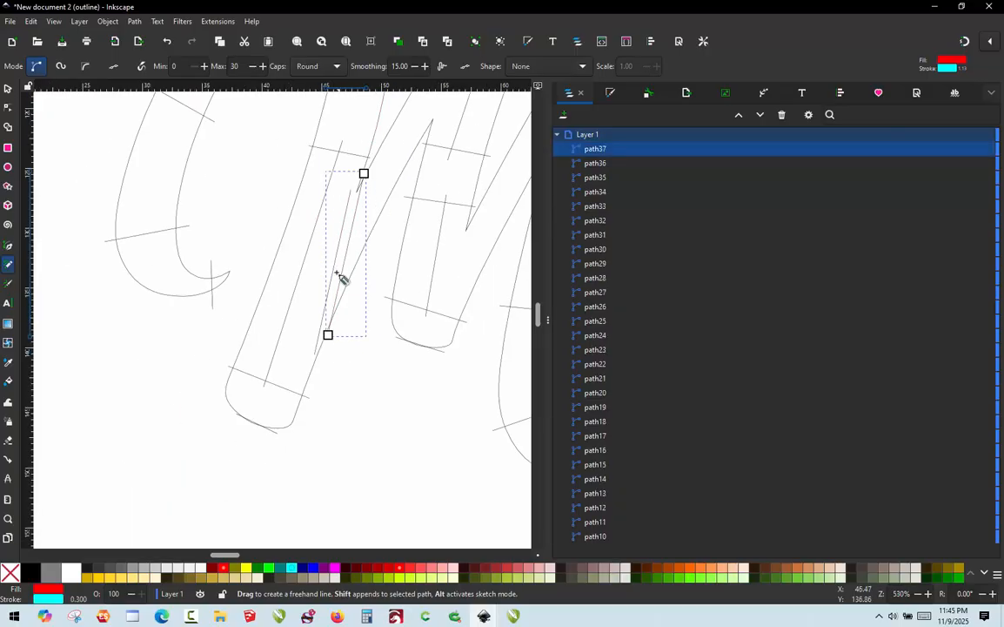
{"action": "left_click", "coordinate": [329, 275]}
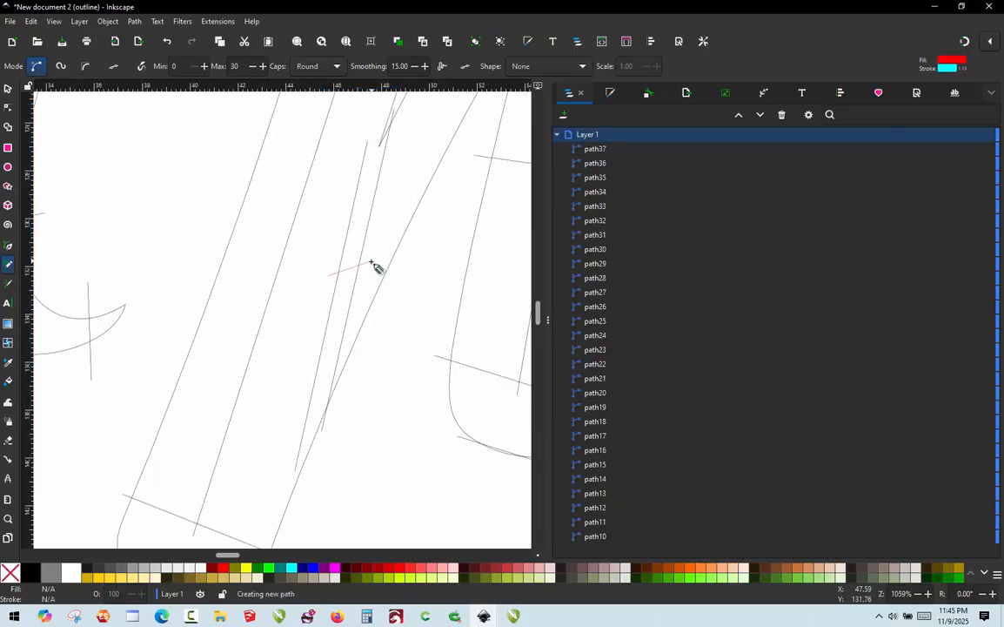
{"action": "left_click", "coordinate": [367, 264]}
{"action": "scroll", "coordinate": [319, 263], "scroll_direction": "down", "scroll_amount": 1, "text": "ctrl"}
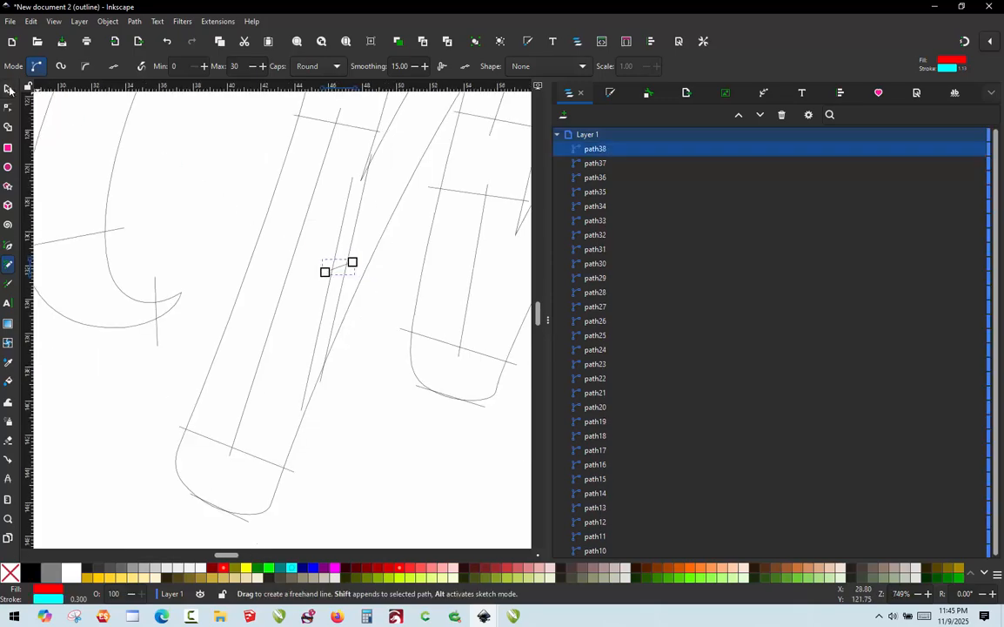
{"action": "left_click", "coordinate": [8, 88]}
{"action": "left_click", "coordinate": [236, 187]}
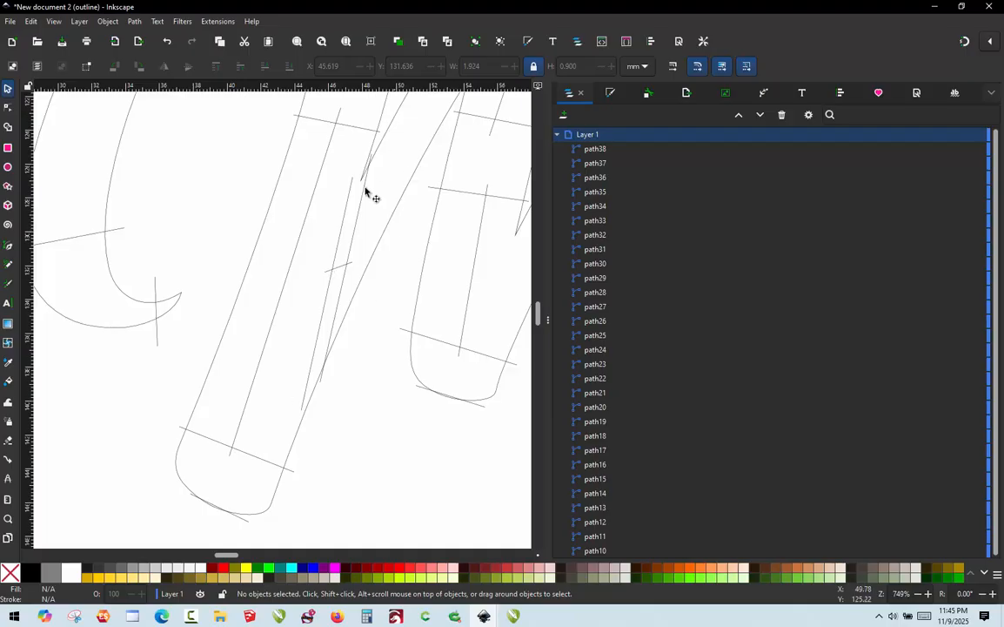
Shorten the lengthwise line beside the first notch by moving its upper end node down to X 47.229, Y 127.671 mm.
{"action": "scroll", "coordinate": [369, 155], "scroll_direction": "up", "scroll_amount": 4, "text": "ctrl"}
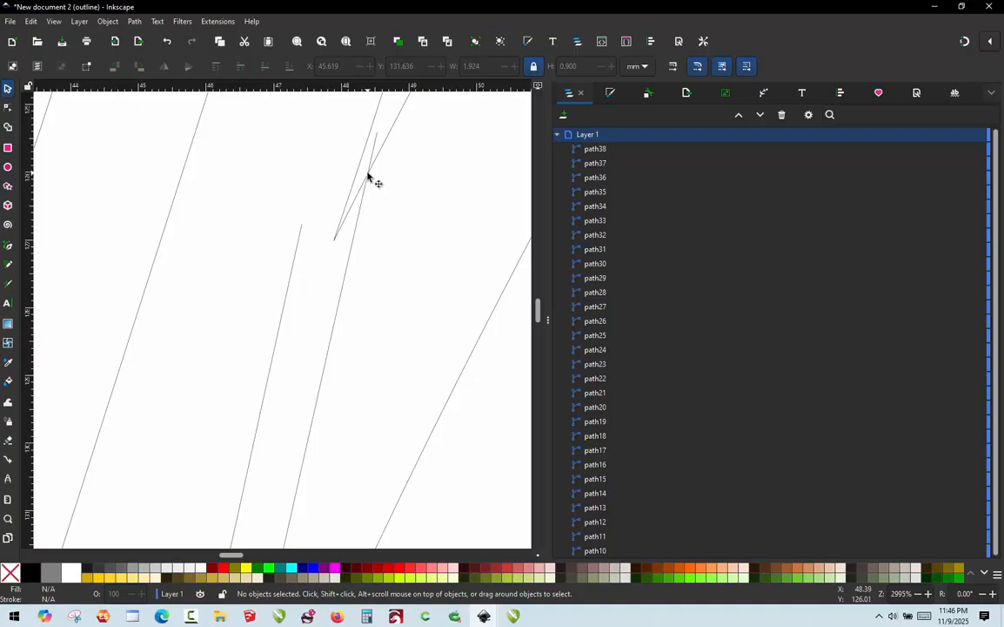
{"action": "double_click", "coordinate": [301, 230]}
{"action": "left_click_drag", "start_coordinate": [301, 229], "coordinate": [294, 265]}
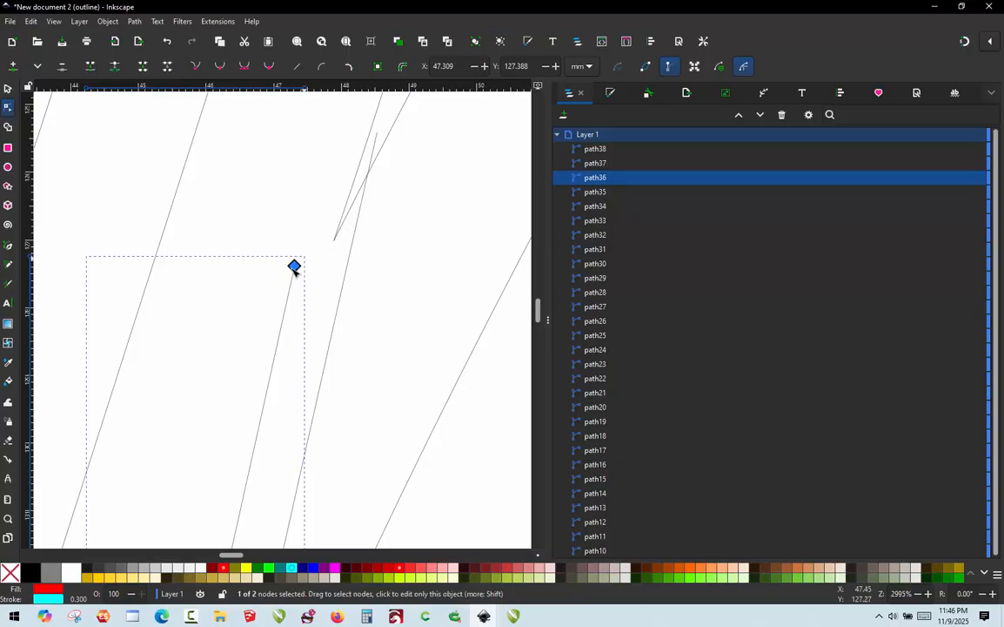
{"action": "left_click_drag", "start_coordinate": [294, 266], "coordinate": [290, 286]}
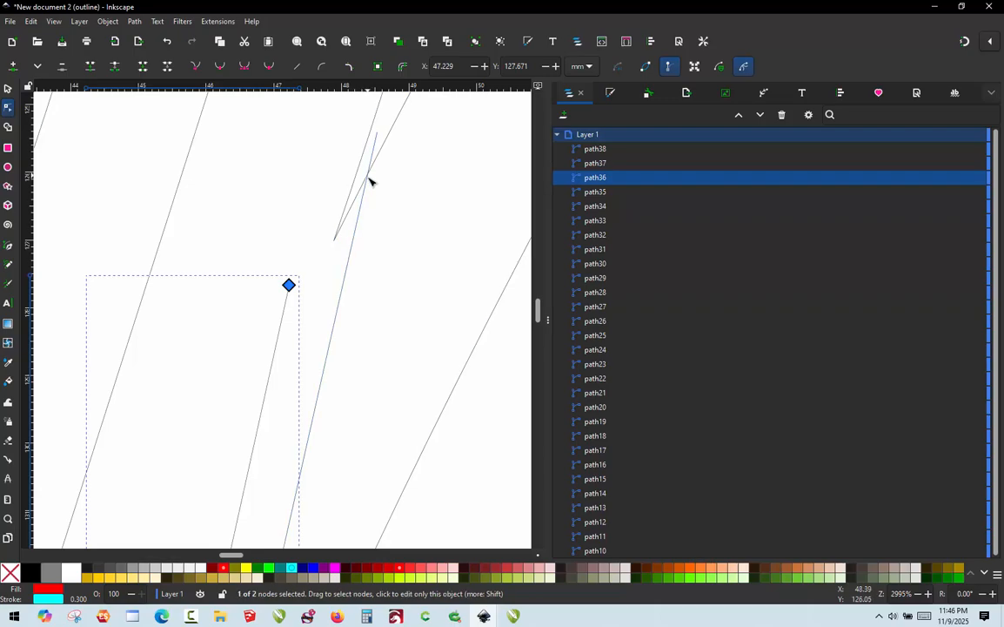
{"action": "scroll", "coordinate": [331, 161], "scroll_direction": "down", "scroll_amount": 3}
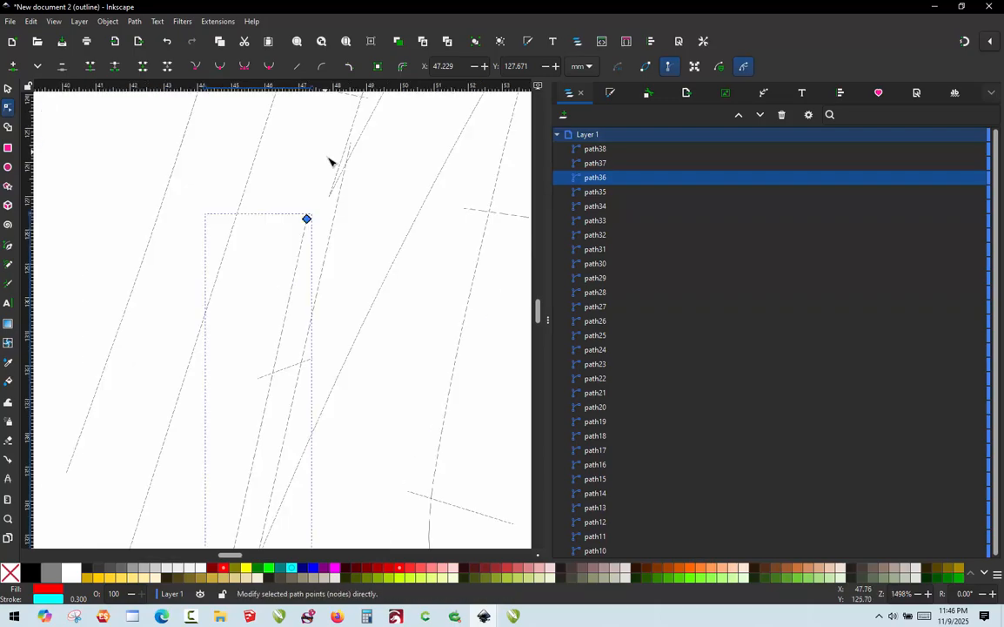
{"action": "scroll", "coordinate": [270, 419], "scroll_direction": "up", "scroll_amount": 1}
{"action": "scroll", "coordinate": [271, 419], "scroll_direction": "up", "scroll_amount": 3}
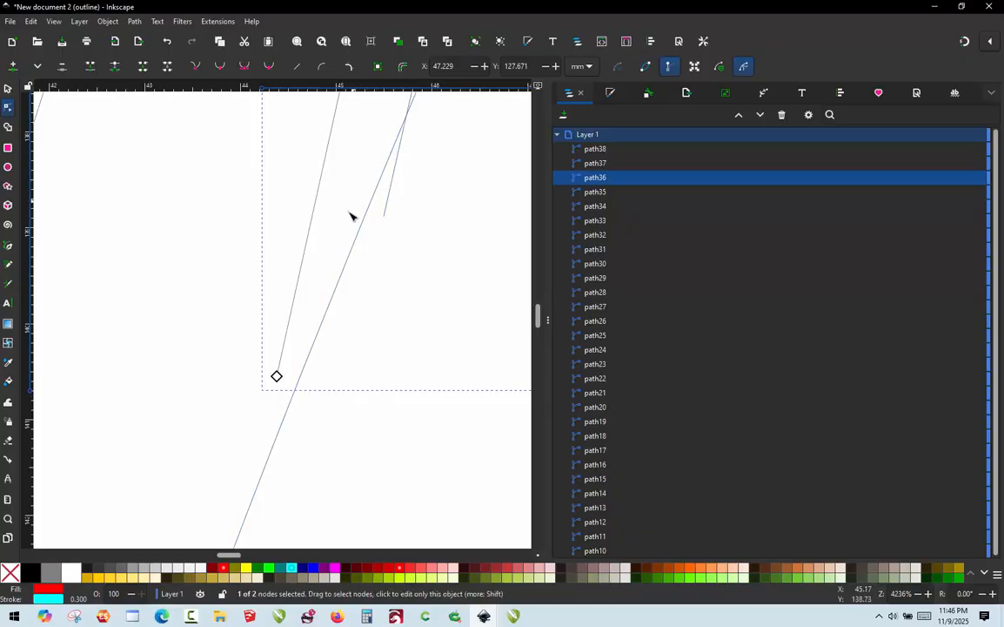
{"action": "scroll", "coordinate": [275, 375], "scroll_direction": "down", "scroll_amount": 6}
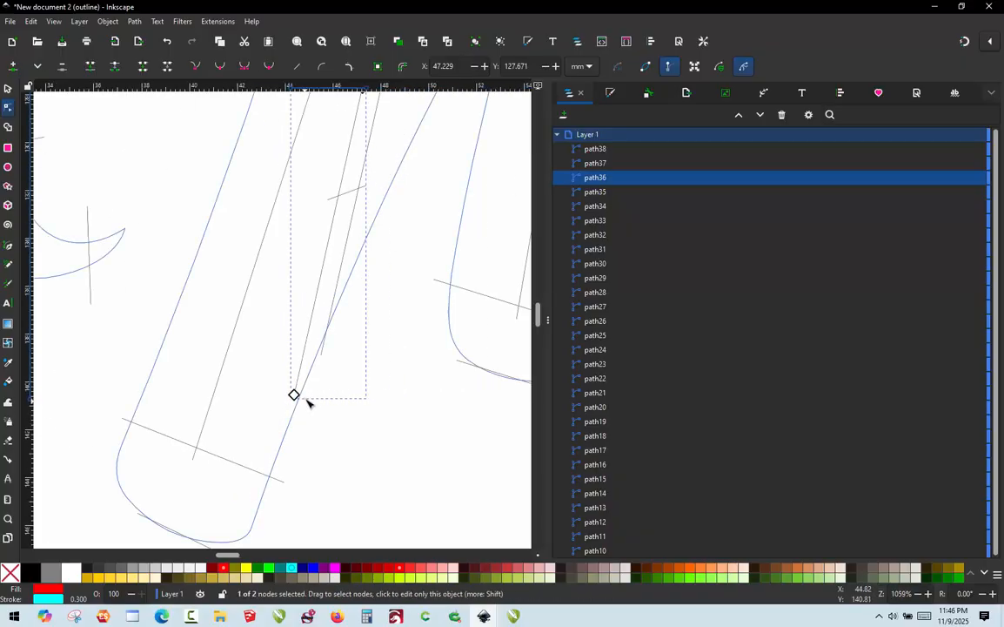
{"action": "scroll", "coordinate": [315, 301], "scroll_direction": "down", "scroll_amount": 2}
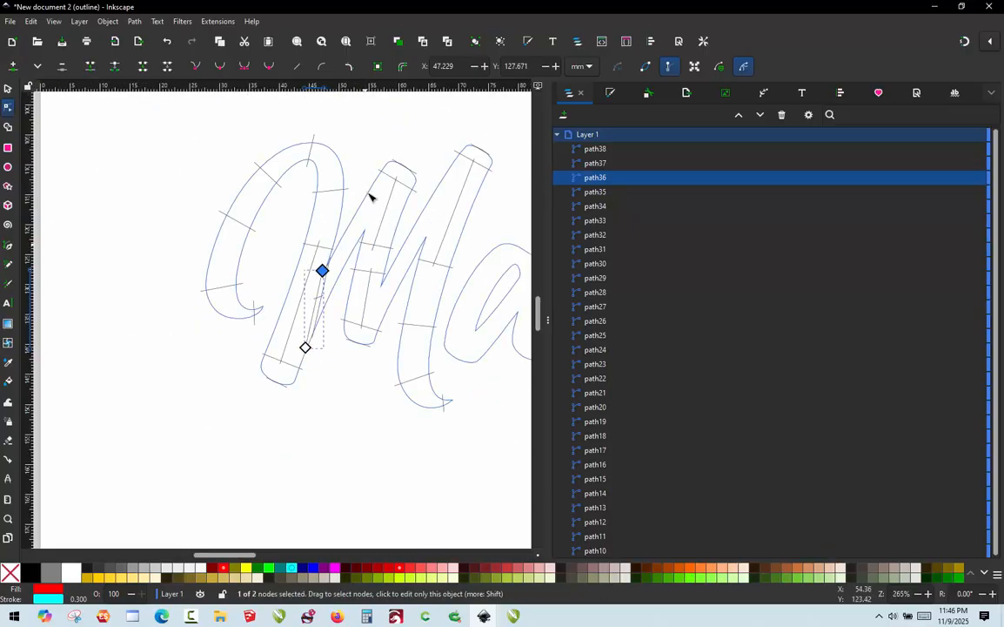
Draw two near-parallel lengthwise lines in the M's middle stem, from the upward-pointing gap's tip to the stem edge below the top cross line.
{"action": "scroll", "coordinate": [409, 185], "scroll_direction": "up", "scroll_amount": 3}
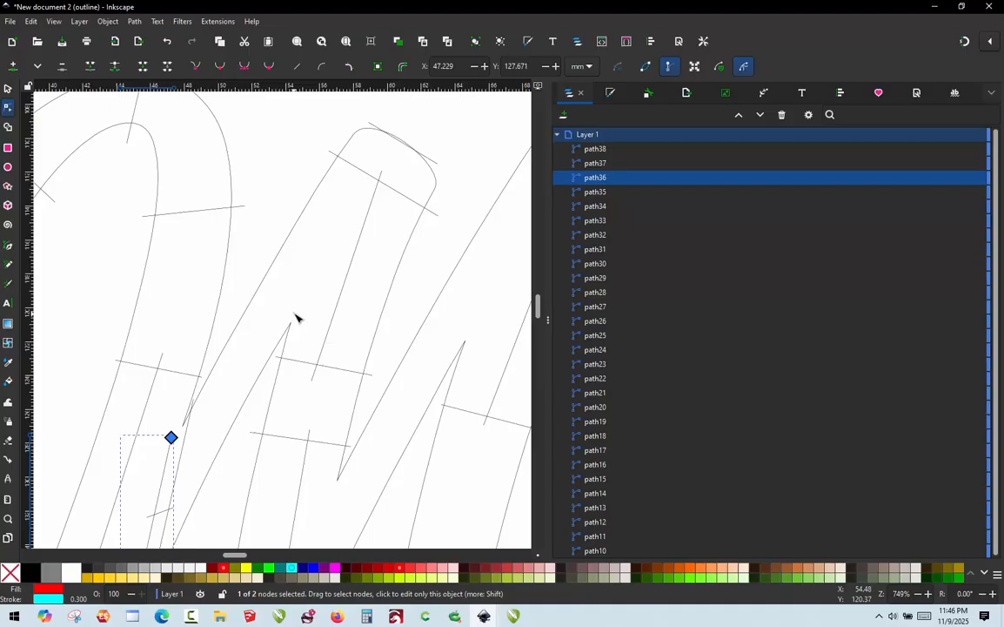
{"action": "key", "text": "p"}
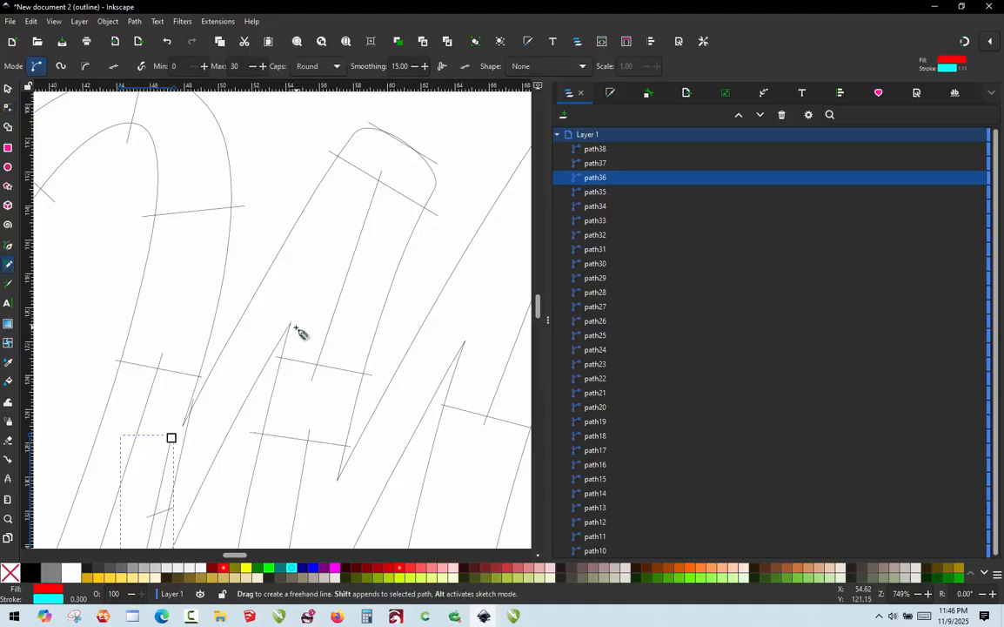
{"action": "mouse_move", "coordinate": [293, 328]}
{"action": "left_mouse_down"}
{"action": "mouse_move", "coordinate": [335, 207]}
{"action": "mouse_move", "coordinate": [331, 173]}
{"action": "left_mouse_up"}
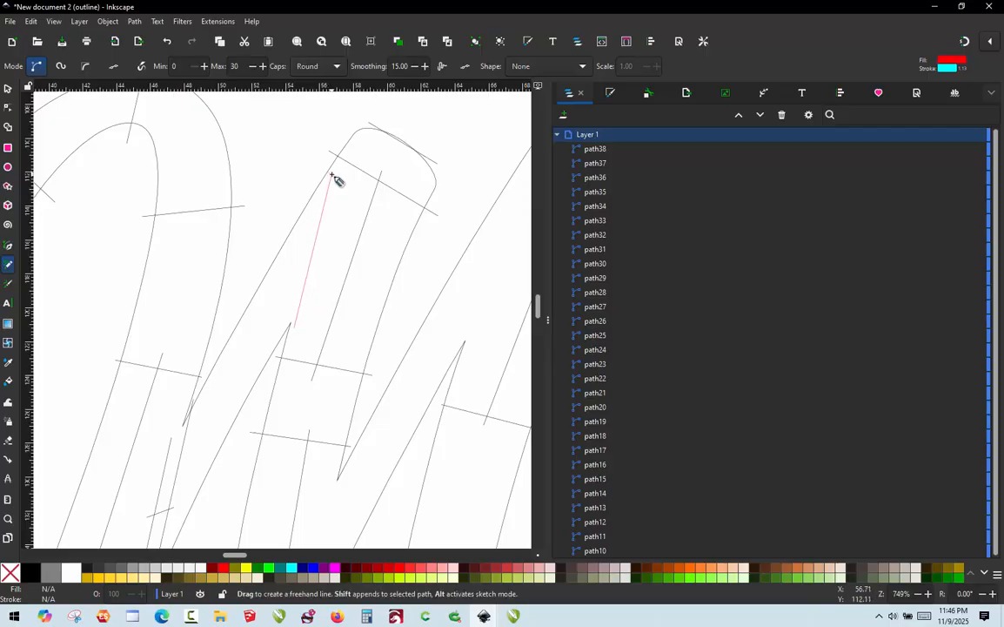
{"action": "scroll", "coordinate": [287, 324], "scroll_direction": "up", "scroll_amount": 1, "text": "ctrl"}
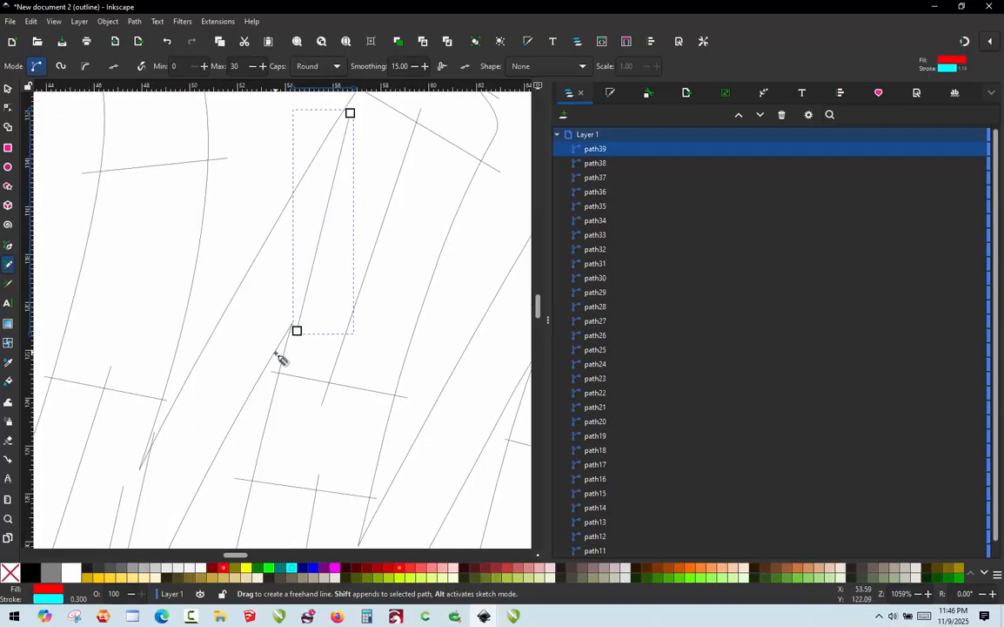
{"action": "left_click", "coordinate": [276, 356]}
{"action": "scroll", "coordinate": [277, 353], "scroll_direction": "down", "scroll_amount": 1}
{"action": "scroll", "coordinate": [306, 184], "scroll_direction": "up", "scroll_amount": 1}
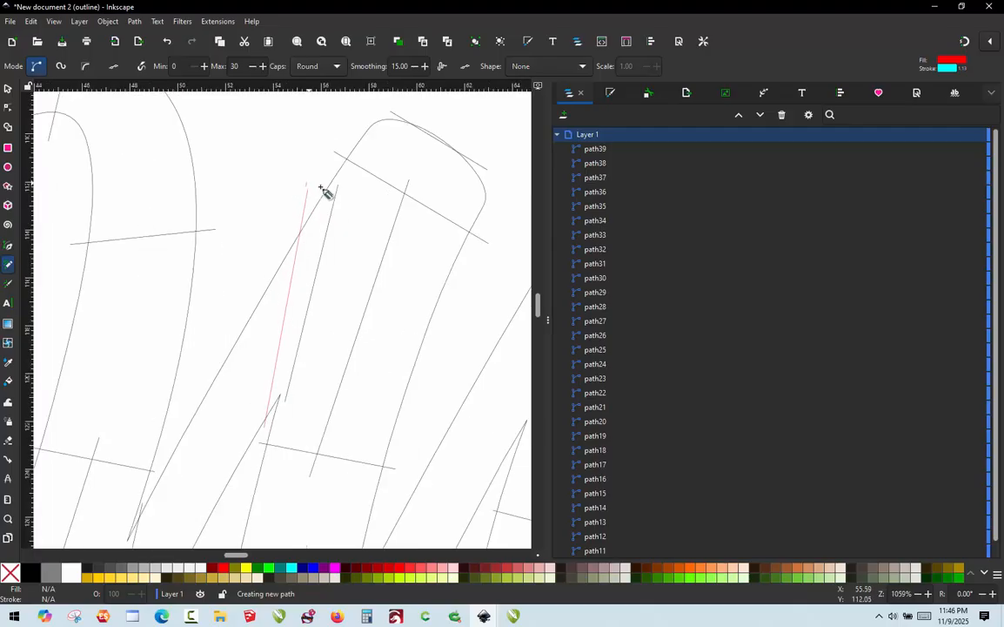
{"action": "left_click", "coordinate": [319, 193]}
{"action": "scroll", "coordinate": [319, 193], "scroll_direction": "up", "scroll_amount": 1}
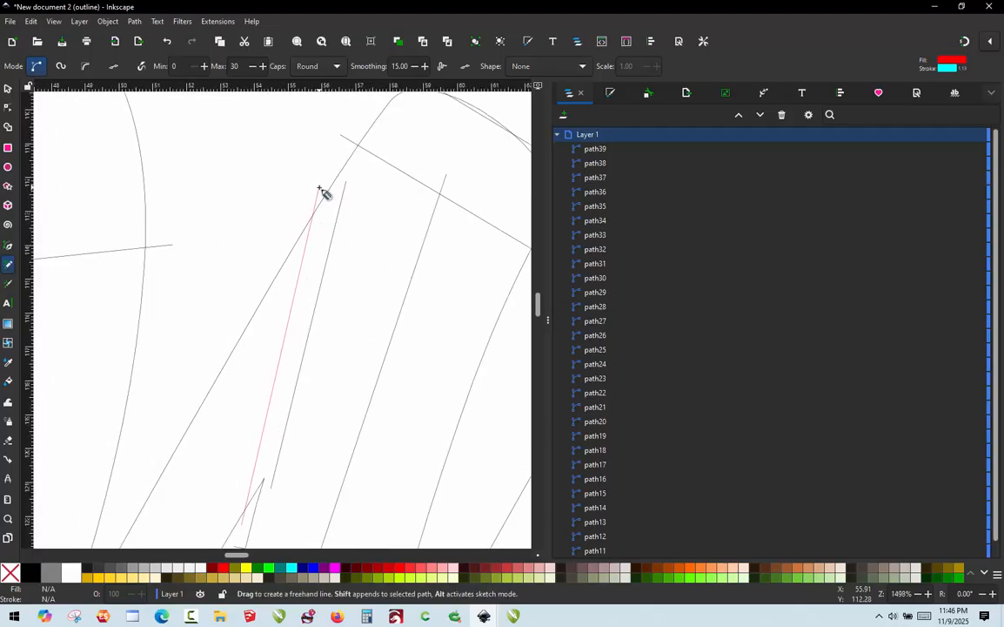
{"action": "left_click", "coordinate": [319, 190]}
{"action": "scroll", "coordinate": [332, 280], "scroll_direction": "down", "scroll_amount": 1}
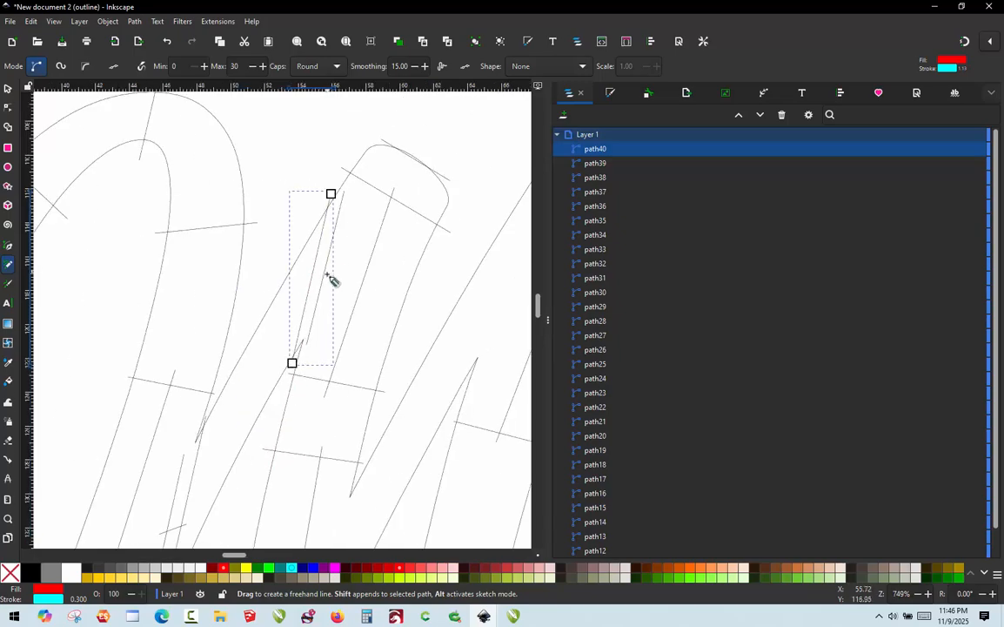
Draw a short diagonal line across the two new lengthwise lines in the middle stem's upper part, and deselect it.
{"action": "left_click", "coordinate": [294, 305]}
{"action": "left_click", "coordinate": [335, 263]}
{"action": "scroll", "coordinate": [329, 214], "scroll_direction": "down", "scroll_amount": 3}
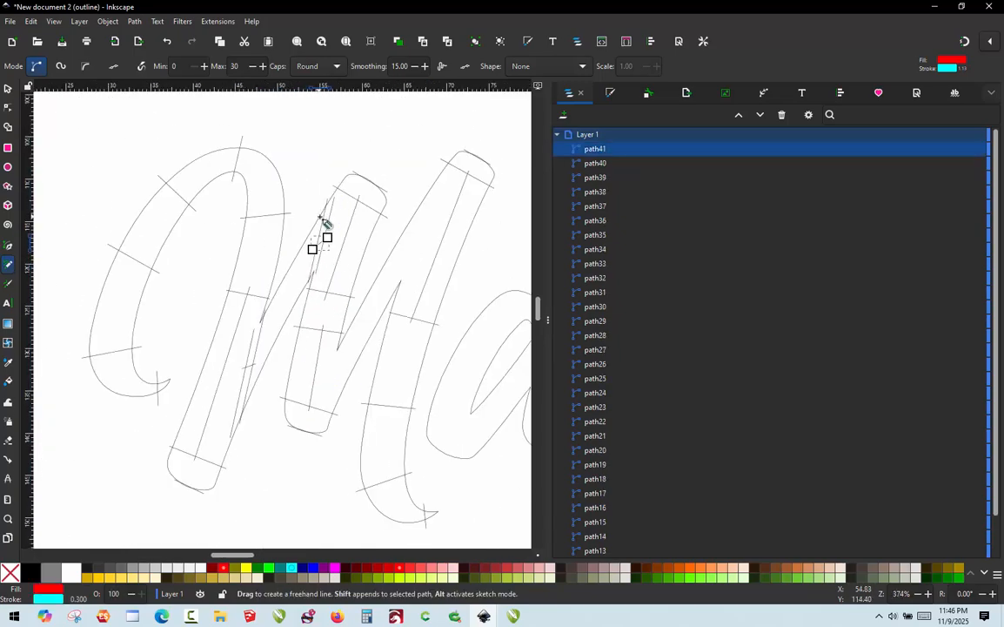
{"action": "left_click", "coordinate": [7, 90]}
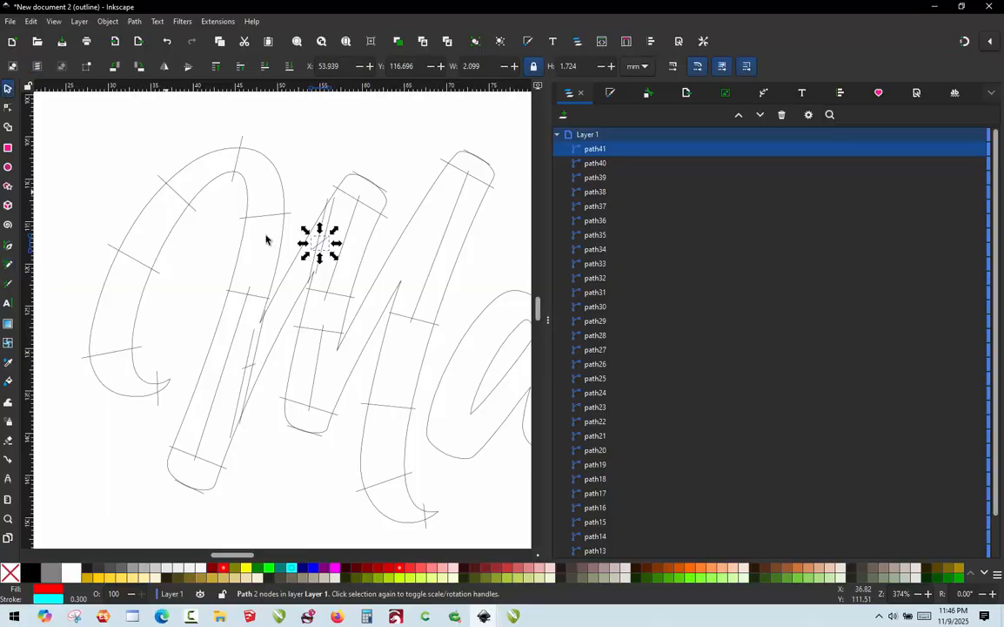
{"action": "left_click", "coordinate": [285, 368]}
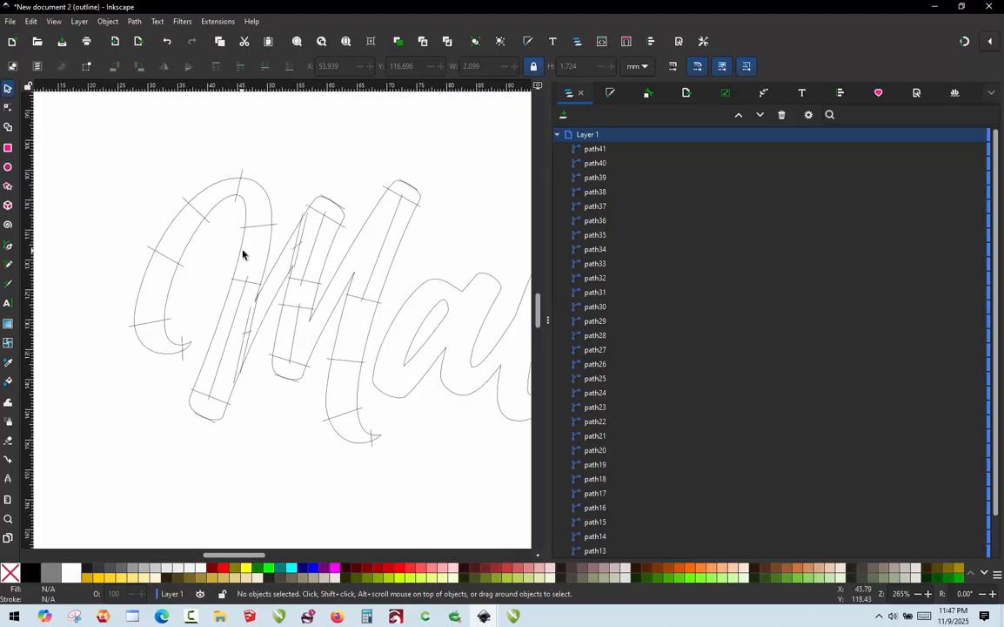
Draw two near-parallel lengthwise lines in the M's last stem, from the second upward-pointing gap's tip to the stem edge below the top cross line.
{"action": "scroll", "coordinate": [239, 255], "scroll_direction": "down", "scroll_amount": 1}
{"action": "scroll", "coordinate": [331, 320], "scroll_direction": "right", "scroll_amount": 1}
{"action": "scroll", "coordinate": [391, 175], "scroll_direction": "up", "scroll_amount": 3}
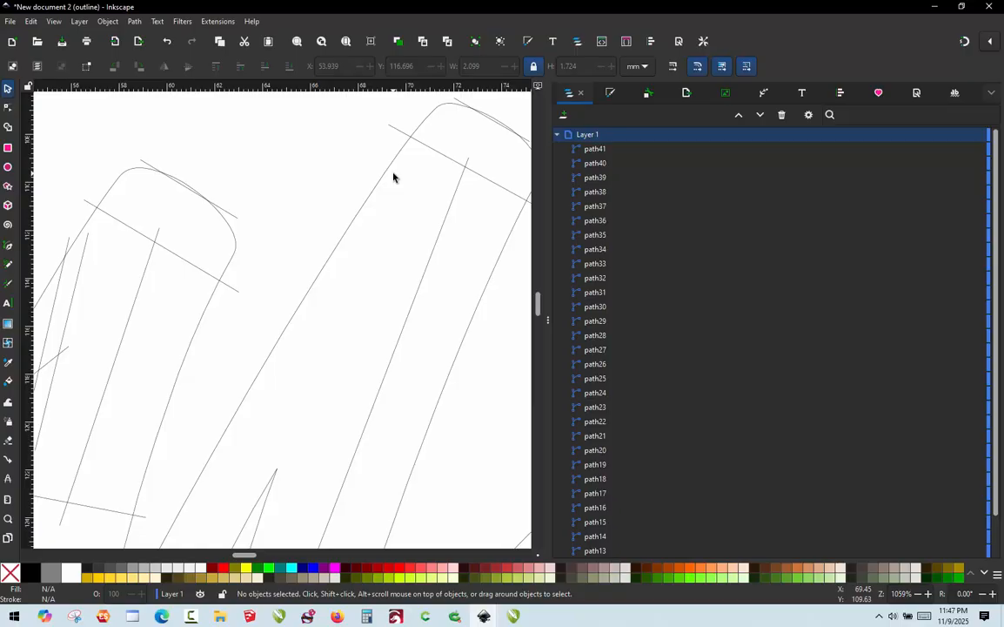
{"action": "key", "text": "p"}
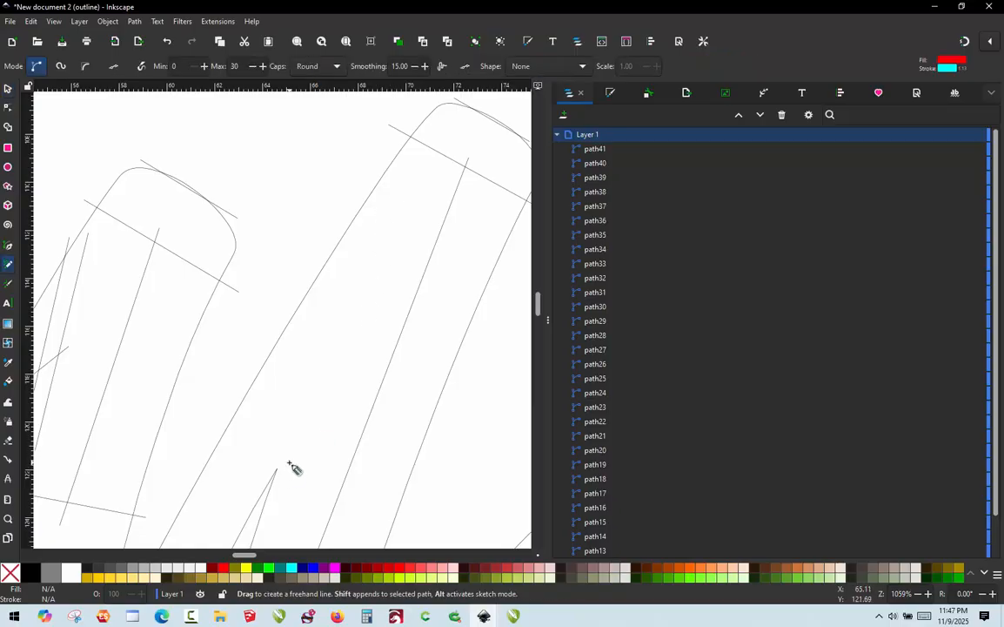
{"action": "mouse_move", "coordinate": [290, 462]}
{"action": "left_mouse_down"}
{"action": "mouse_move", "coordinate": [352, 257]}
{"action": "mouse_move", "coordinate": [402, 153]}
{"action": "left_mouse_up"}
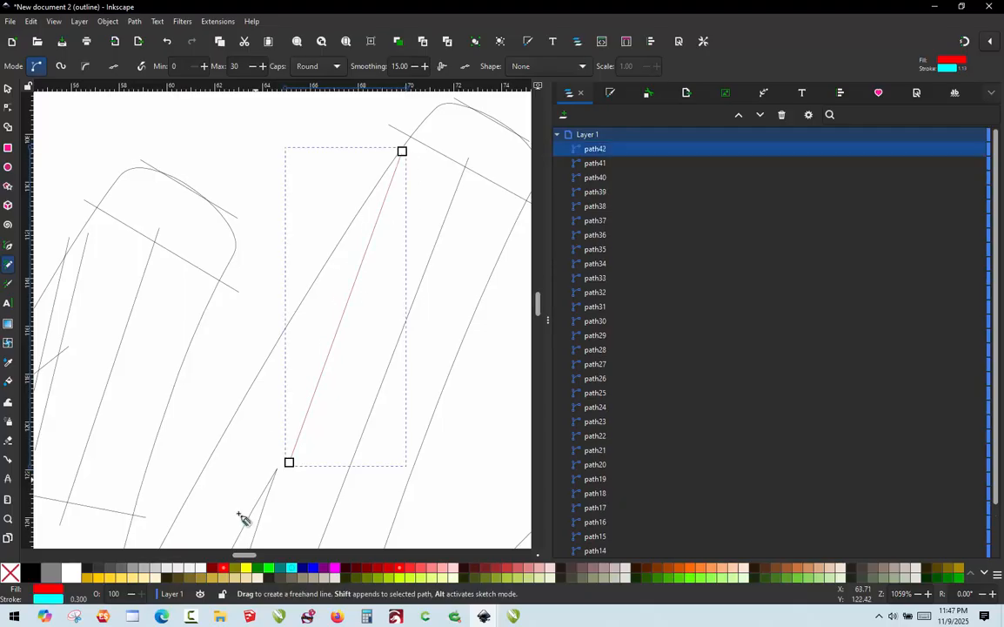
{"action": "scroll", "coordinate": [243, 520], "scroll_direction": "up", "scroll_amount": 3}
{"action": "left_click", "coordinate": [280, 457]}
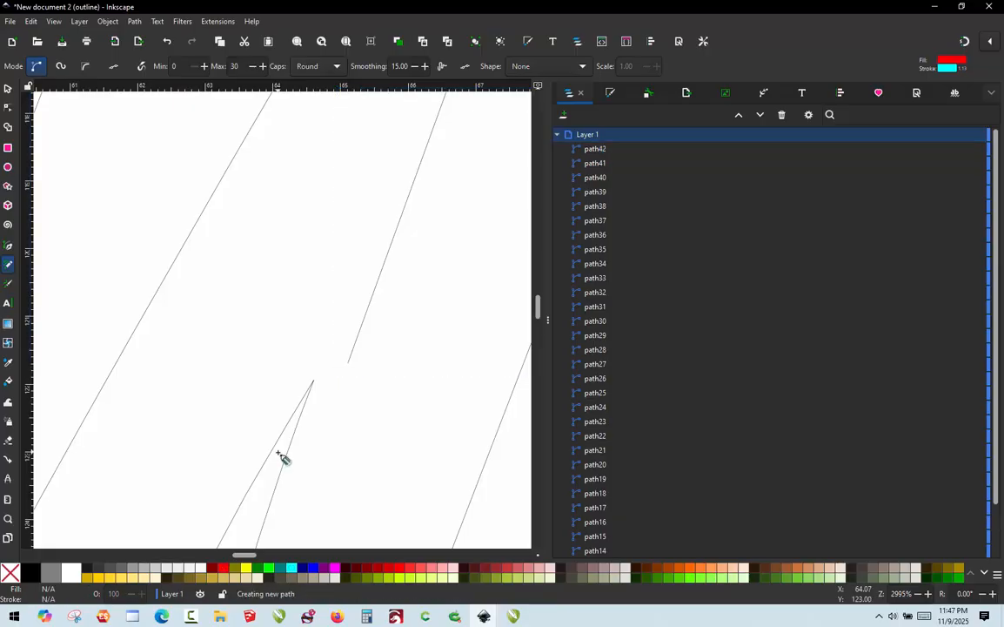
{"action": "scroll", "coordinate": [278, 461], "scroll_direction": "down", "scroll_amount": 3}
{"action": "scroll", "coordinate": [330, 259], "scroll_direction": "up", "scroll_amount": 3}
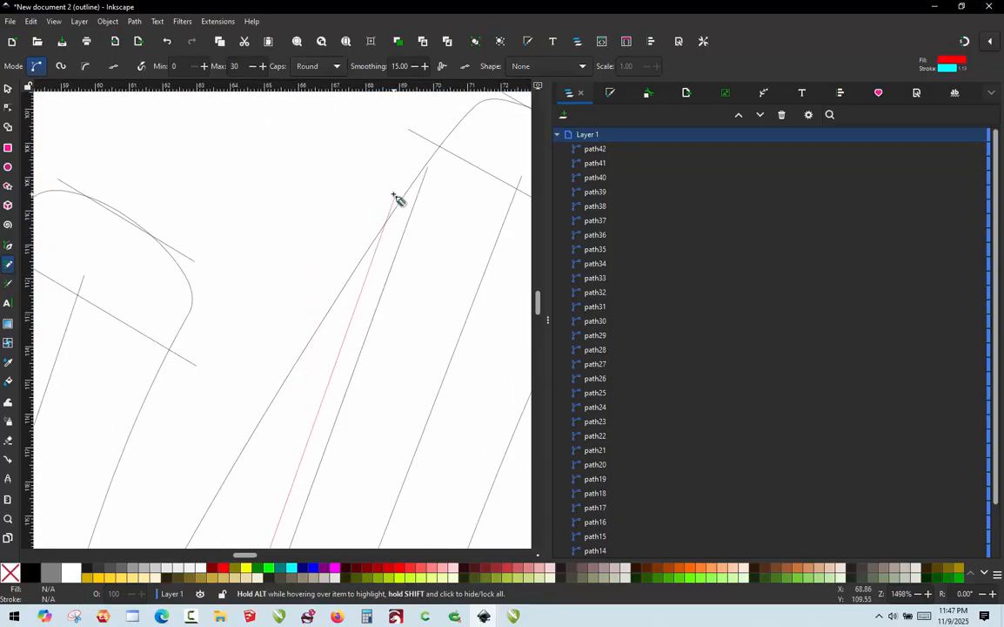
{"action": "left_click", "coordinate": [402, 183]}
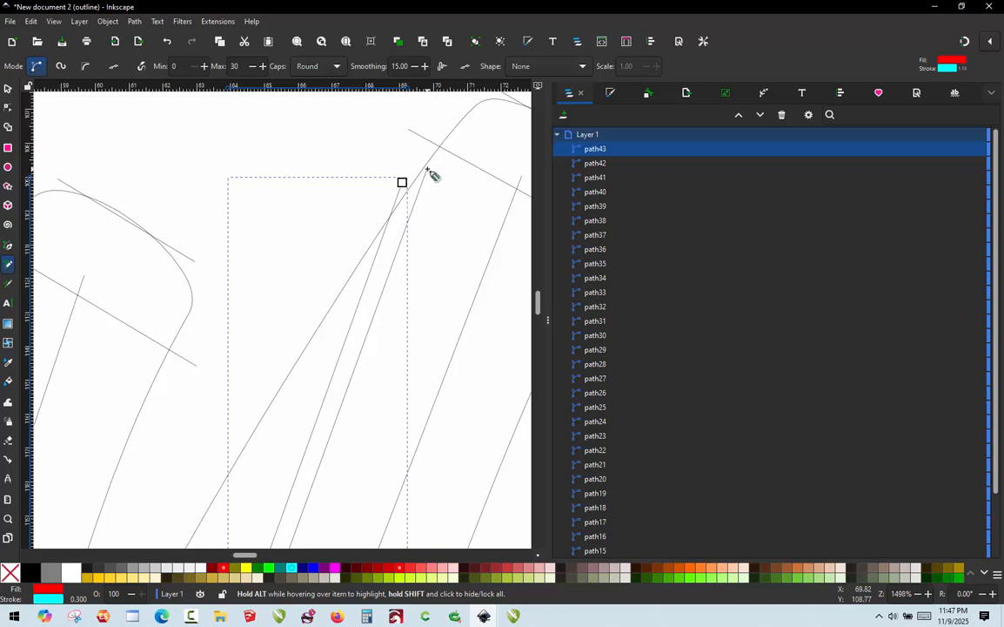
Draw a short diagonal line across the two new lengthwise lines in the M's last stem.
{"action": "scroll", "coordinate": [405, 160], "scroll_direction": "down", "scroll_amount": 2}
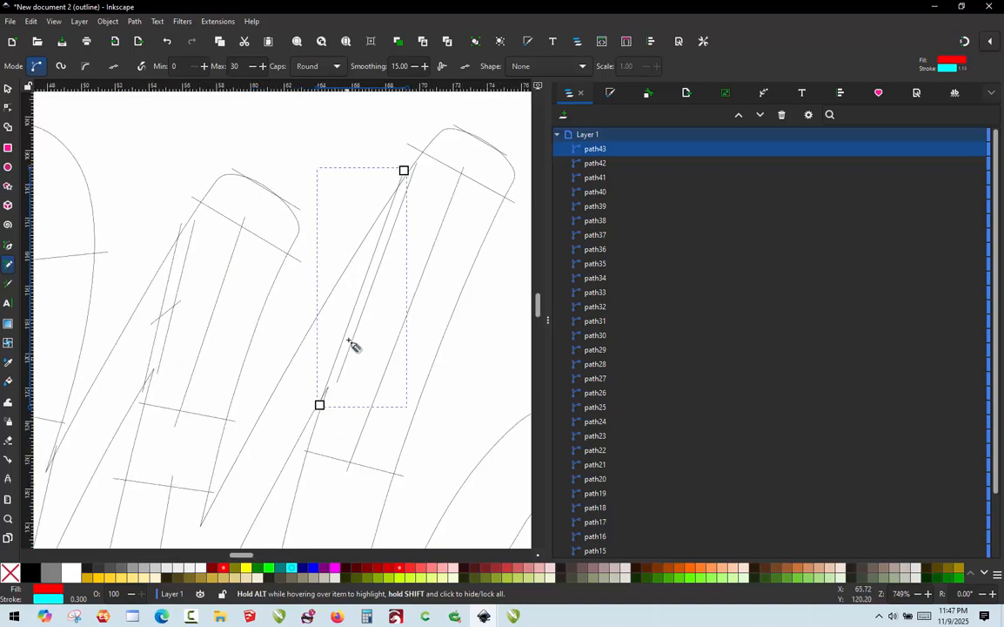
{"action": "scroll", "coordinate": [350, 305], "scroll_direction": "up", "scroll_amount": 1}
{"action": "left_click_drag", "start_coordinate": [346, 328], "coordinate": [389, 290]}
{"action": "scroll", "coordinate": [331, 209], "scroll_direction": "down", "scroll_amount": 2}
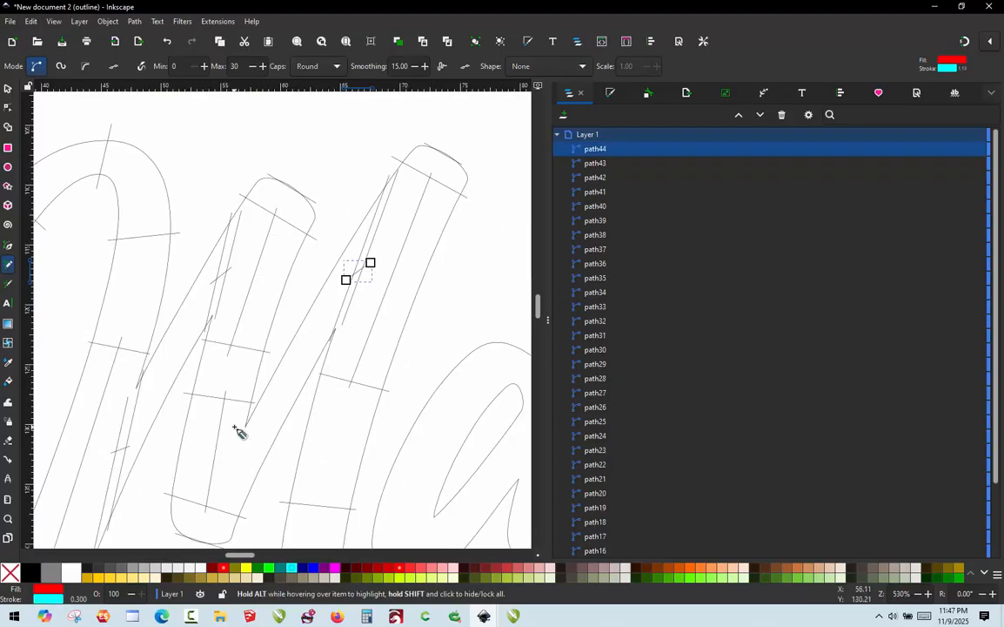
Draw two near-parallel lengthwise lines in the M's middle stem, from the downward-pointing gap's tip to the stem edge above the bottom cross line.
{"action": "scroll", "coordinate": [269, 289], "scroll_direction": "down", "scroll_amount": 2}
{"action": "scroll", "coordinate": [259, 407], "scroll_direction": "up", "scroll_amount": 4}
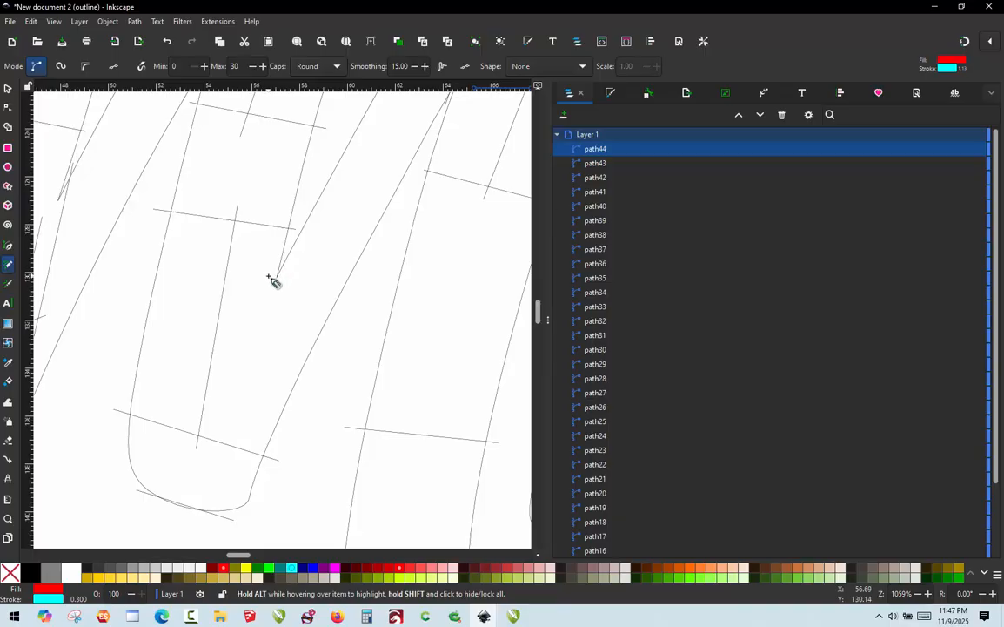
{"action": "left_click_drag", "start_coordinate": [268, 281], "coordinate": [259, 445]}
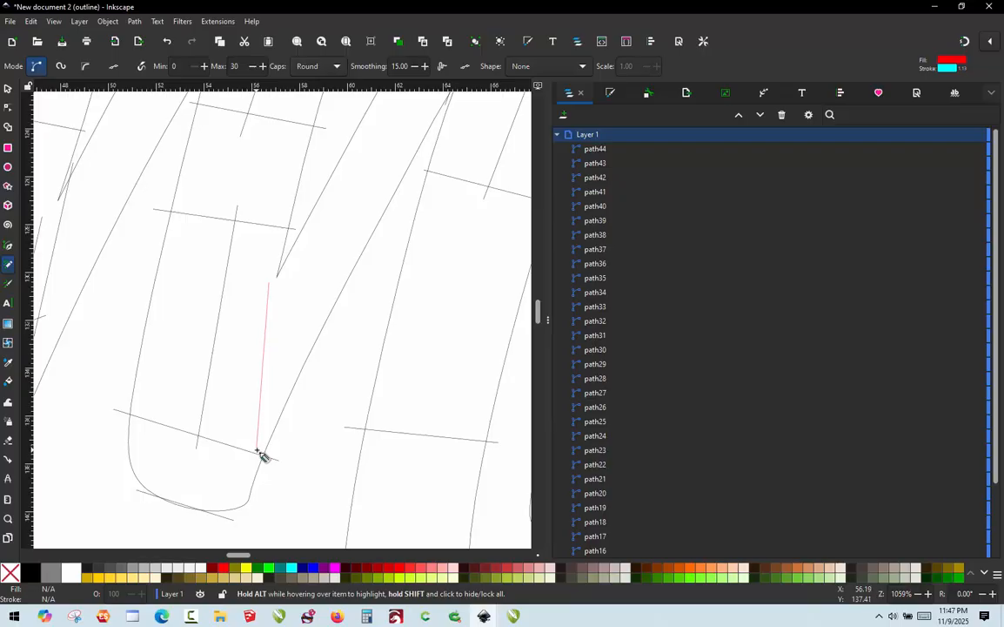
{"action": "left_click", "coordinate": [258, 450]}
{"action": "left_click", "coordinate": [288, 248]}
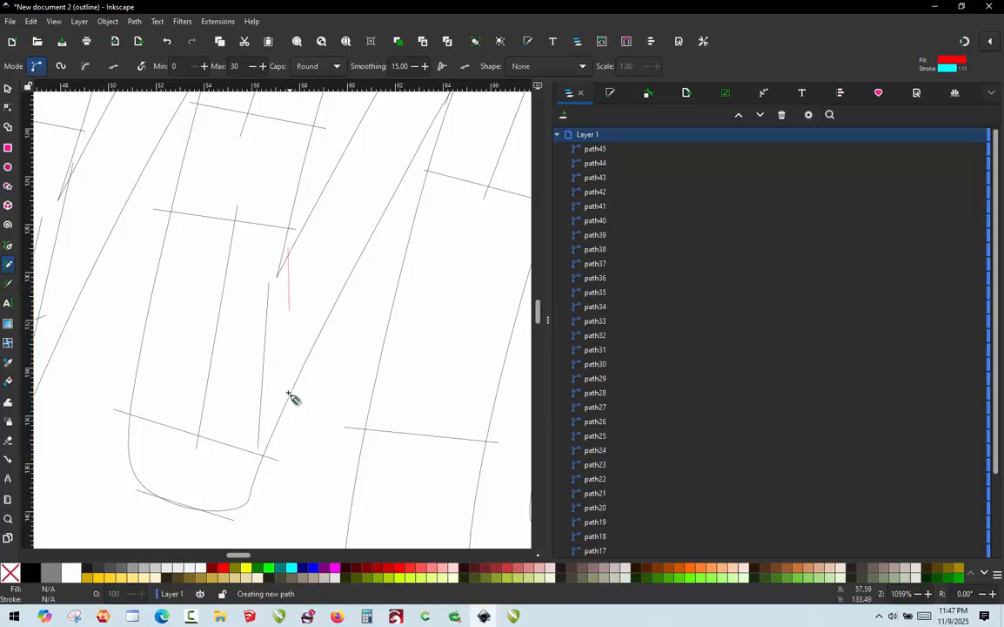
{"action": "left_click", "coordinate": [271, 446]}
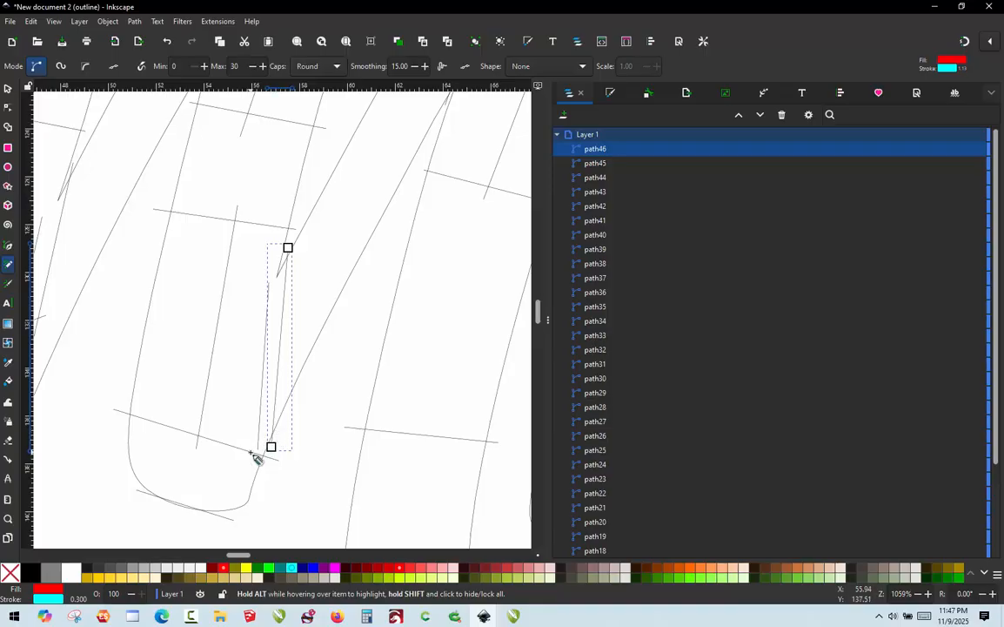
Draw a short diagonal line across the two new lengthwise lines in the middle stem's lower part, and deselect it.
{"action": "left_click", "coordinate": [256, 371]}
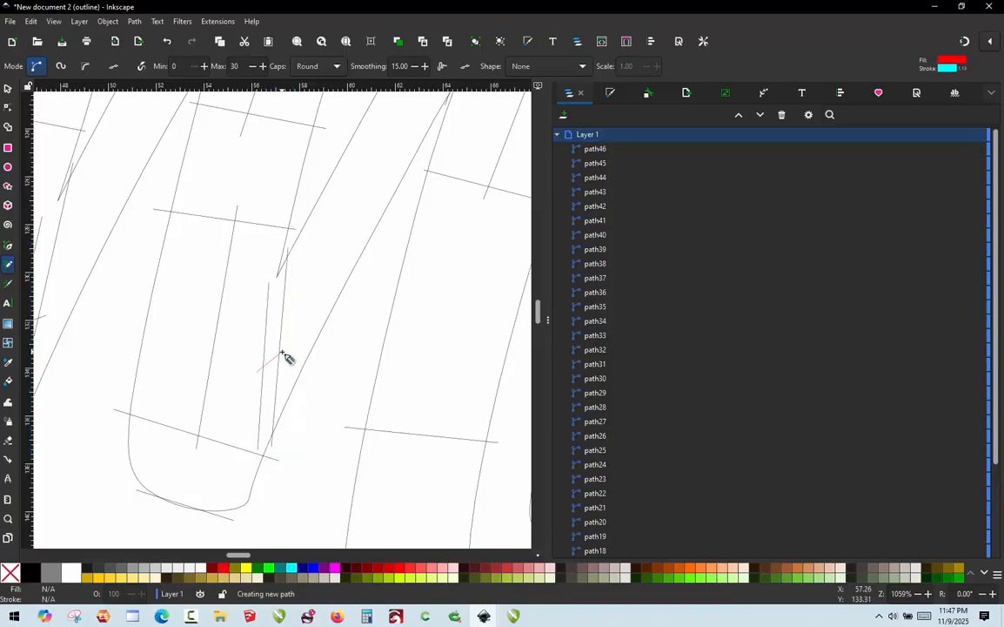
{"action": "left_click", "coordinate": [282, 351]}
{"action": "scroll", "coordinate": [277, 370], "scroll_direction": "down", "scroll_amount": 2}
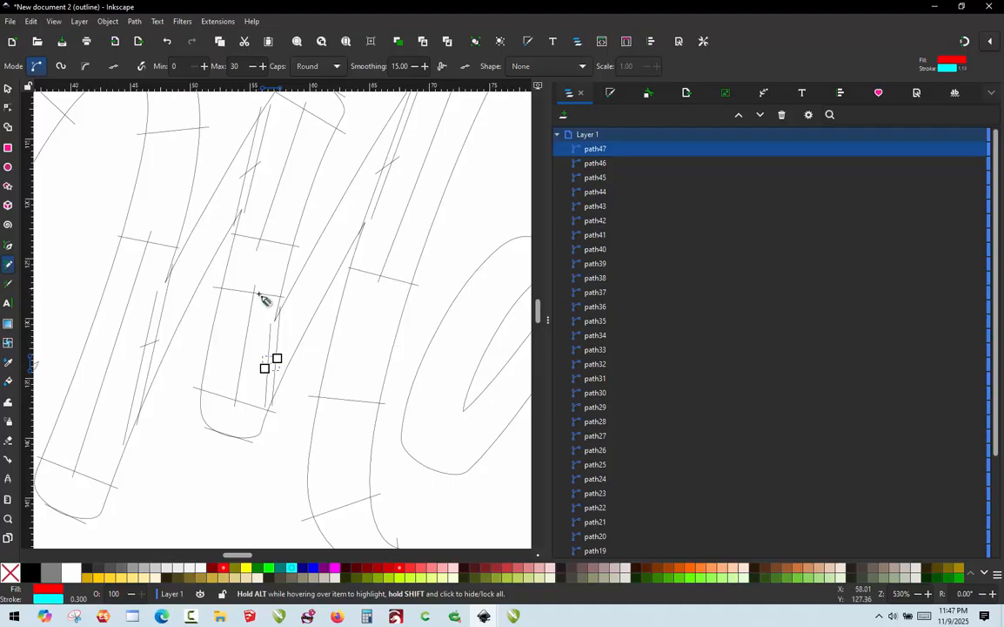
{"action": "scroll", "coordinate": [226, 300], "scroll_direction": "down", "scroll_amount": 1}
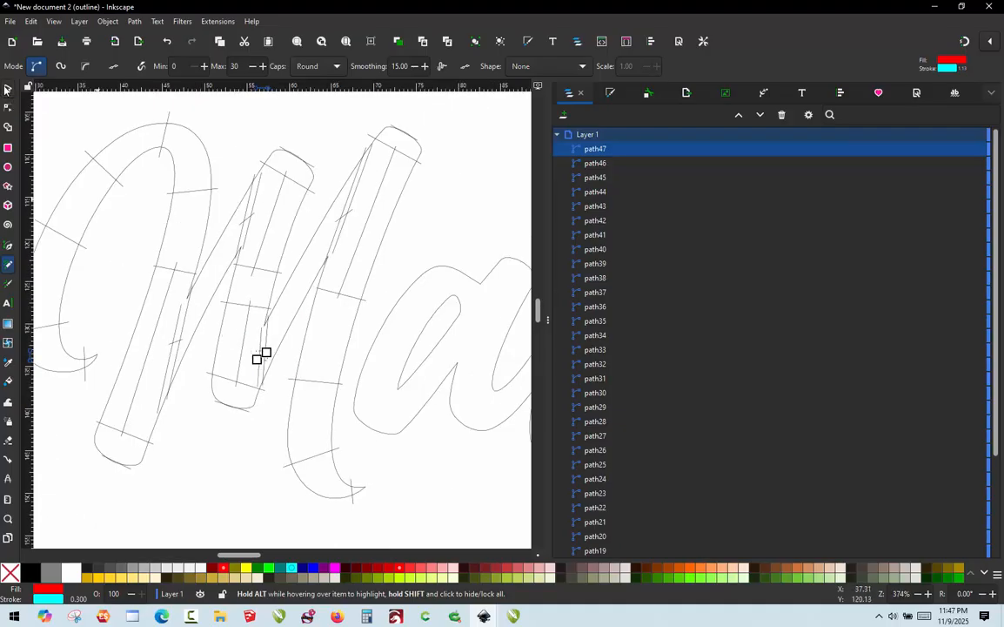
{"action": "left_click", "coordinate": [7, 89]}
{"action": "left_click", "coordinate": [300, 219]}
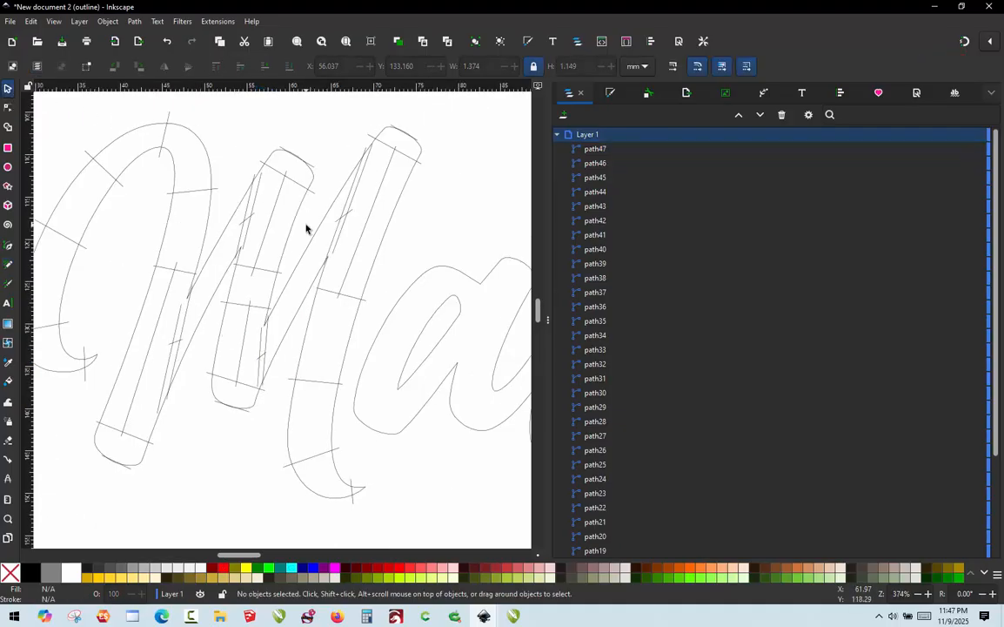
Try to convert the M's cyan lines with Ink/Stitch's Fill to satin at its default options, selecting only the lines in outline display mode.
{"action": "key", "text": "ctrl+KP_5"}
{"action": "scroll", "coordinate": [223, 218], "scroll_direction": "down", "scroll_amount": 1}
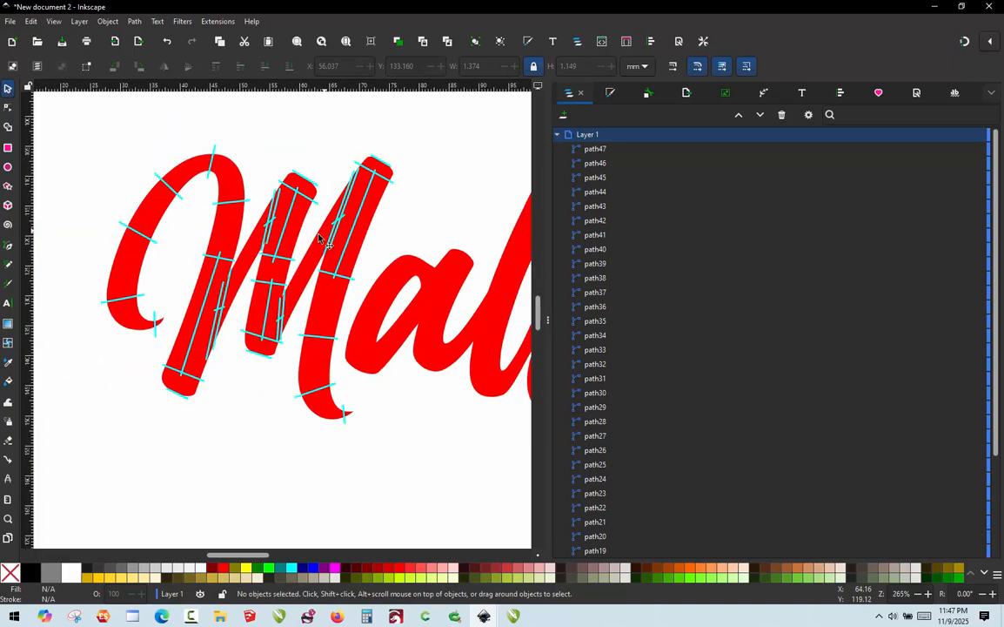
{"action": "key", "text": "ctrl+KP_5"}
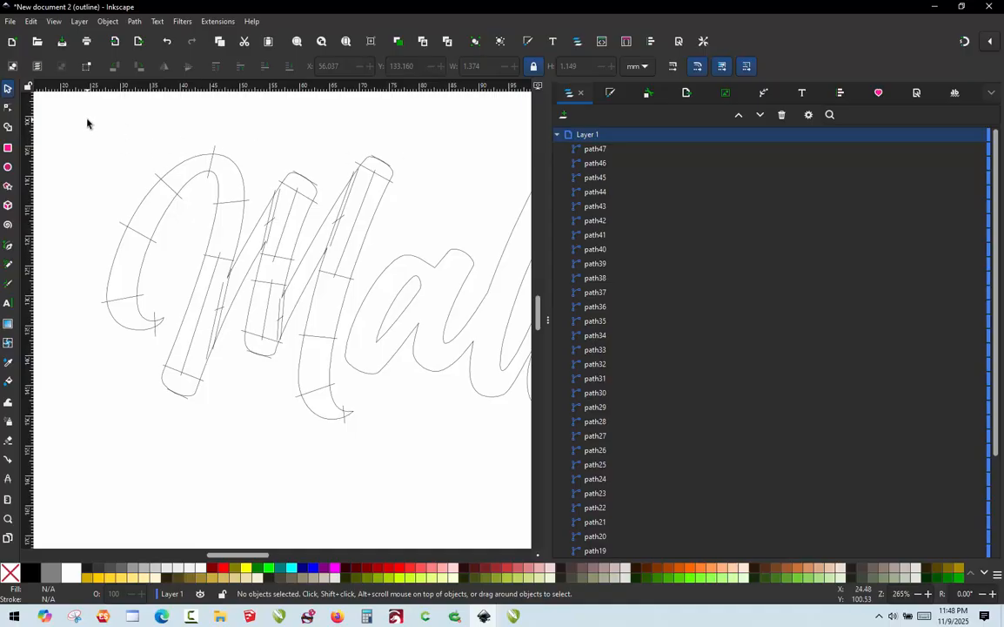
{"action": "left_click_drag", "start_coordinate": [79, 115], "coordinate": [404, 456]}
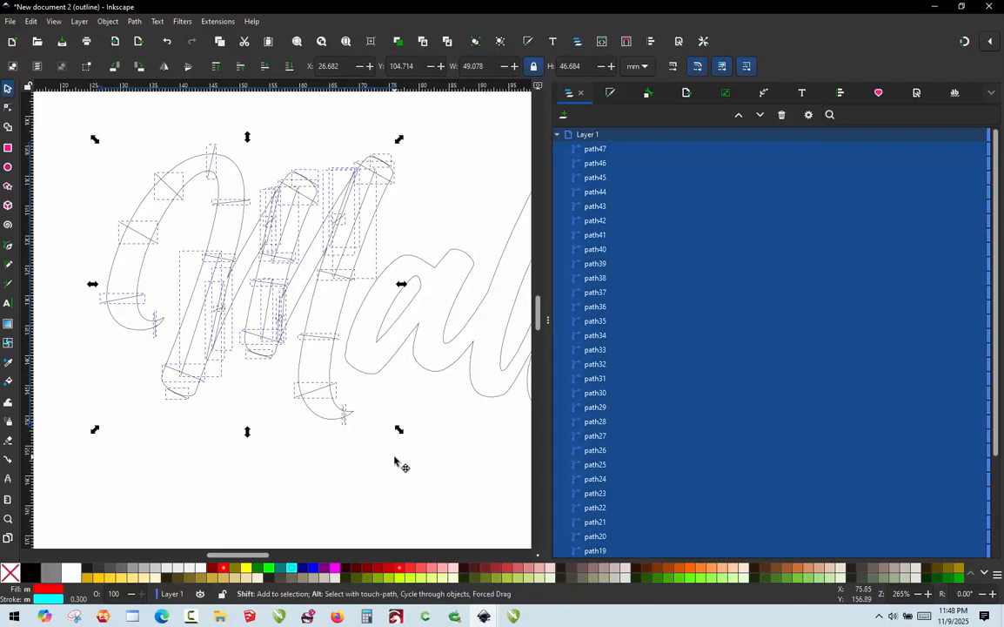
{"action": "key", "text": "alt+shift+q"}
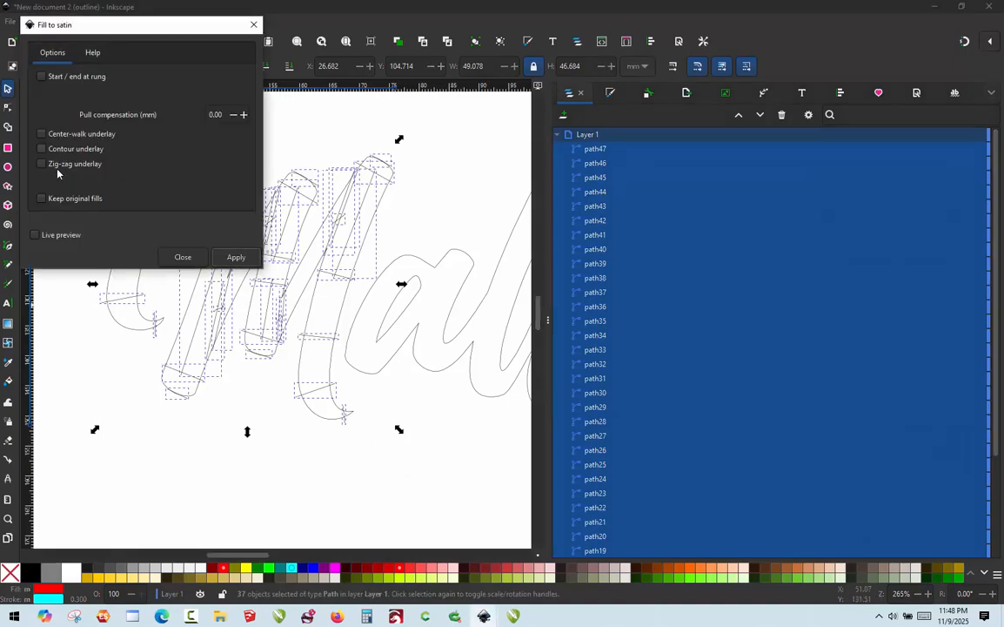
{"action": "left_click", "coordinate": [235, 257]}
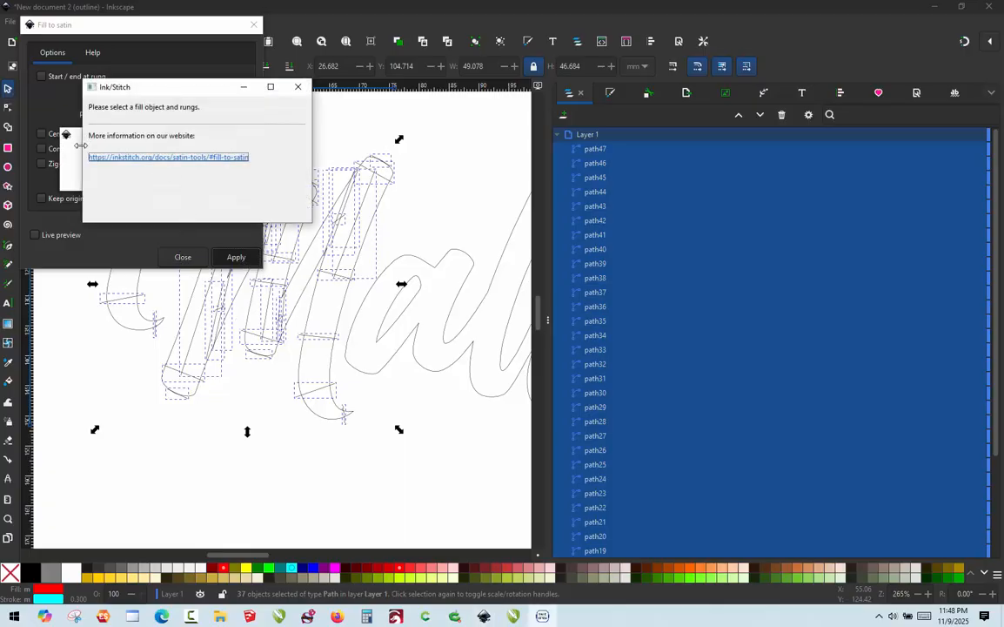
{"action": "left_click", "coordinate": [299, 88]}
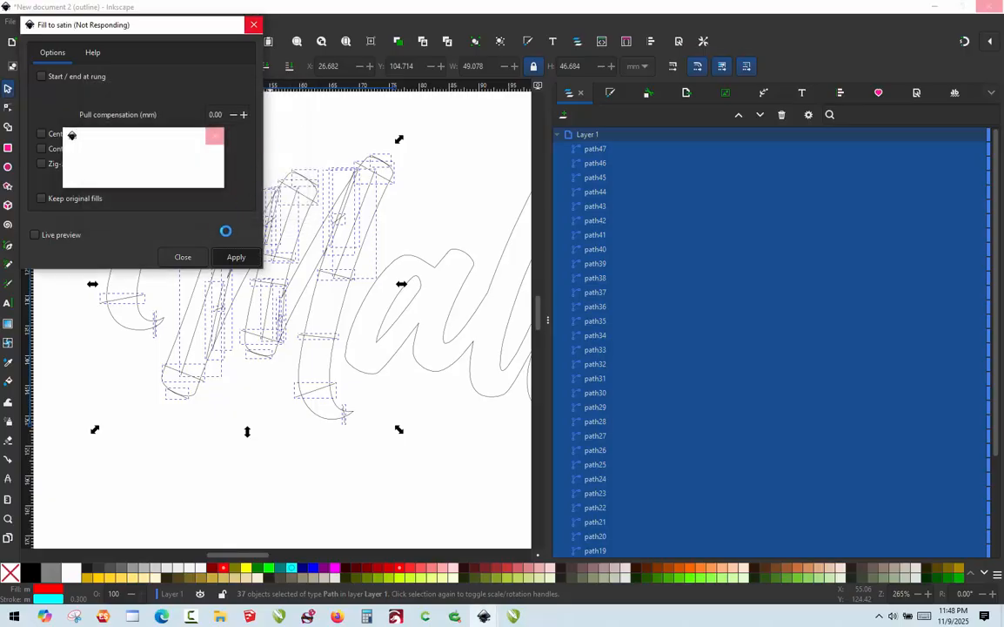
{"action": "left_click", "coordinate": [187, 257]}
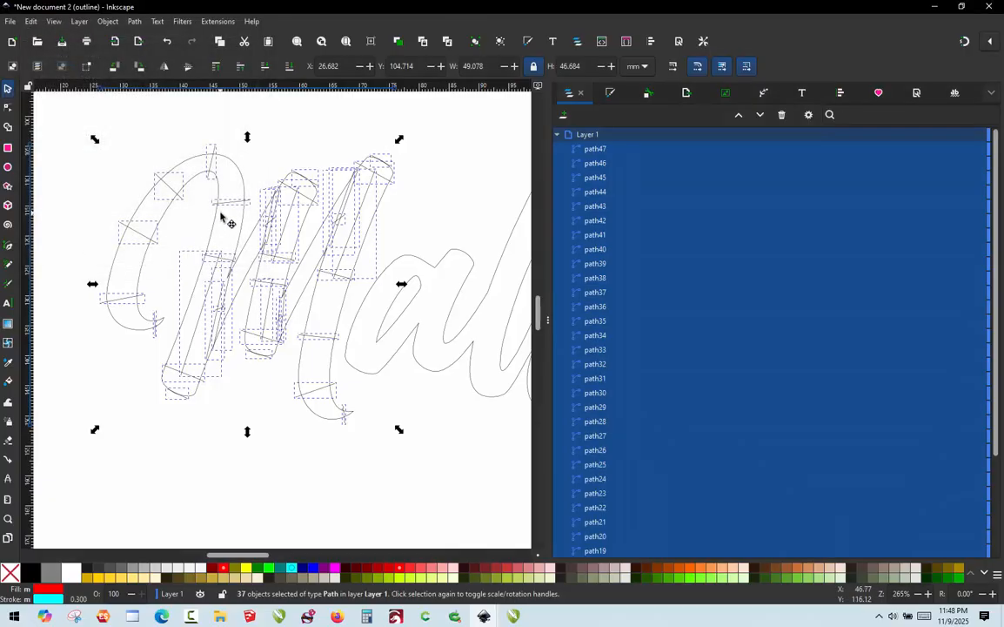
Return the canvas to normal display mode and deselect all the M's lines.
{"action": "key", "text": "ctrl+KP_5"}
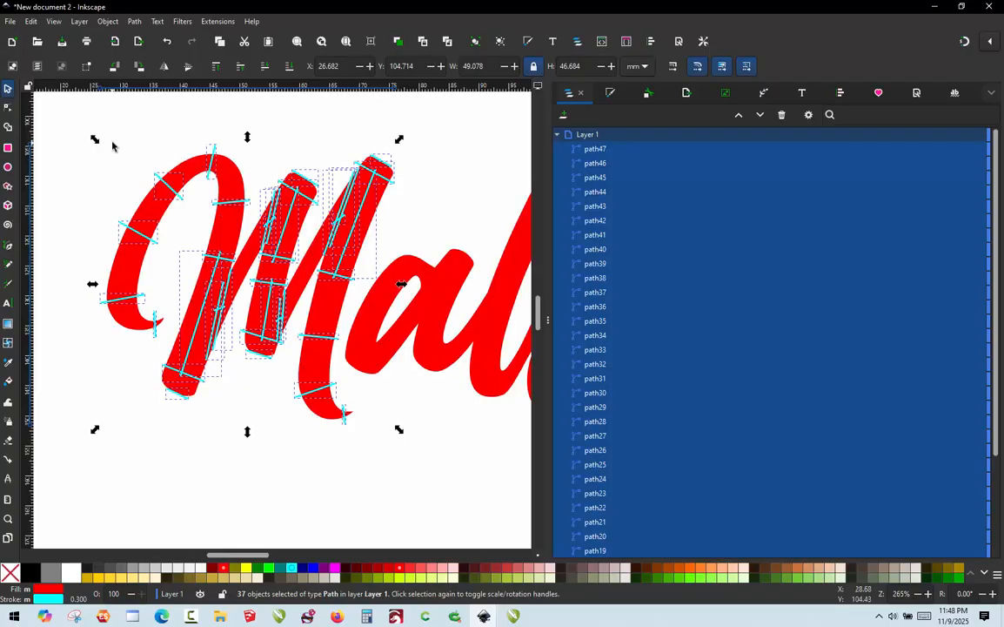
{"action": "left_click", "coordinate": [131, 151]}
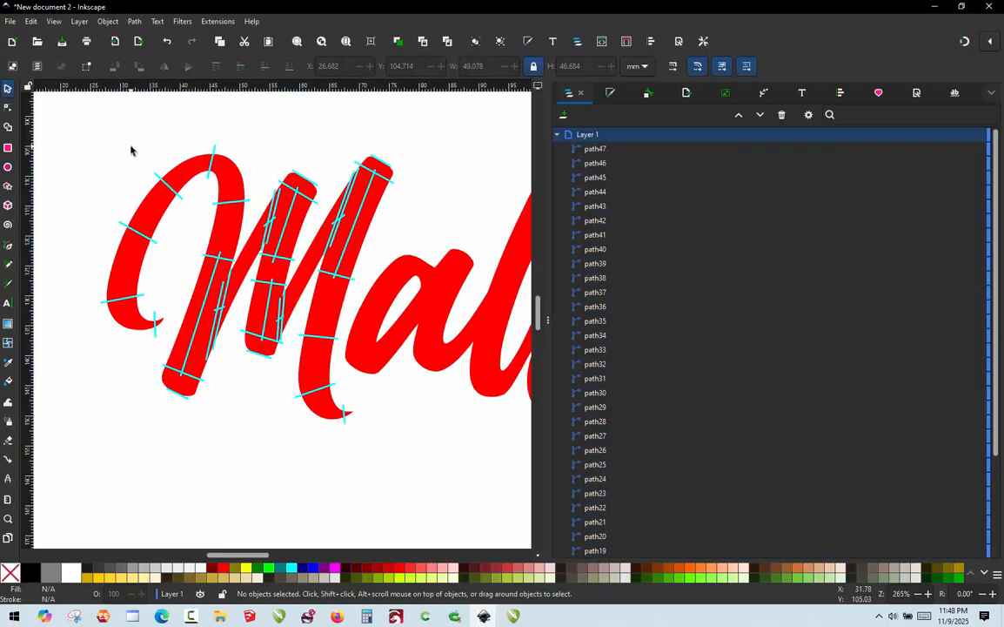
{"action": "scroll", "coordinate": [127, 217], "scroll_direction": "up", "scroll_amount": 1}
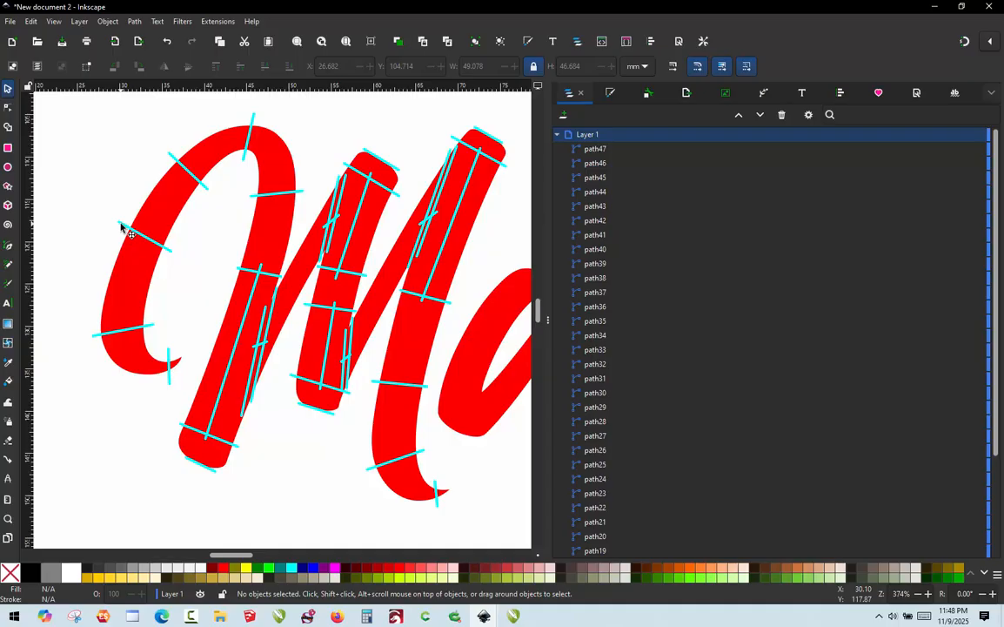
{"action": "scroll", "coordinate": [128, 231], "scroll_direction": "down", "scroll_amount": 1}
{"action": "scroll", "coordinate": [646, 385], "scroll_direction": "down", "scroll_amount": 3}
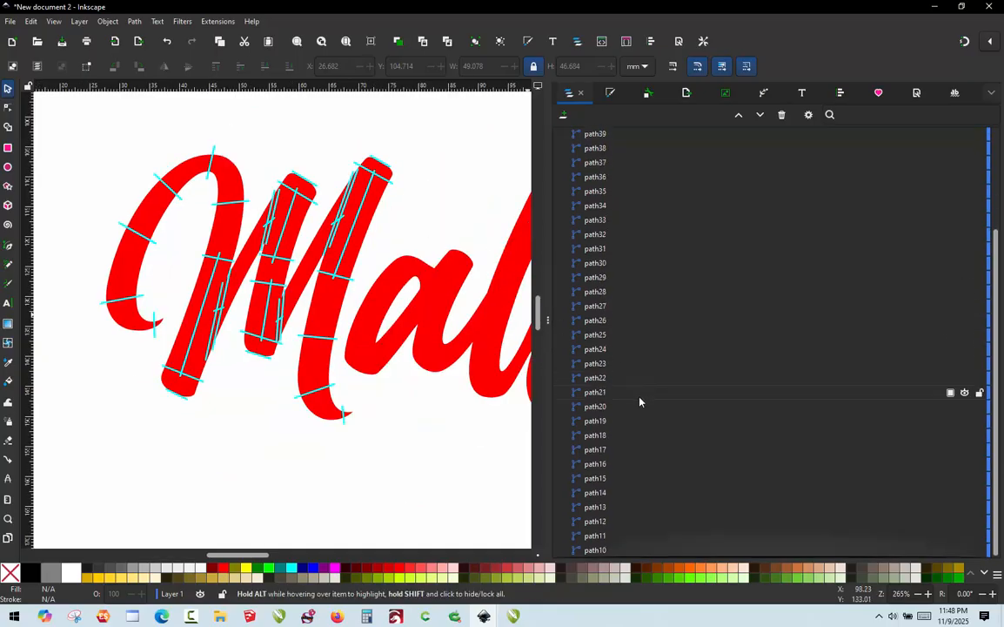
Select the red lettering path, try moving it away from the cyan lines, and undo the move before deselecting it.
{"action": "left_click", "coordinate": [600, 550]}
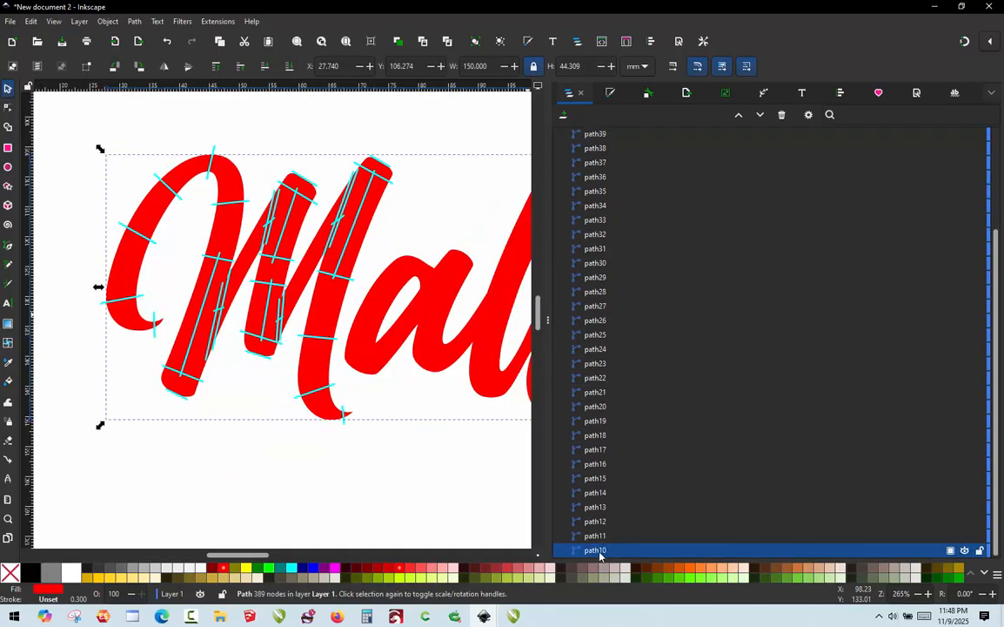
{"action": "left_click_drag", "start_coordinate": [310, 384], "coordinate": [209, 428]}
{"action": "key", "text": "ctrl+z"}
{"action": "scroll", "coordinate": [213, 418], "scroll_direction": "down", "scroll_amount": 2}
{"action": "scroll", "coordinate": [219, 233], "scroll_direction": "down", "scroll_amount": 2}
{"action": "scroll", "coordinate": [285, 303], "scroll_direction": "up", "scroll_amount": 1}
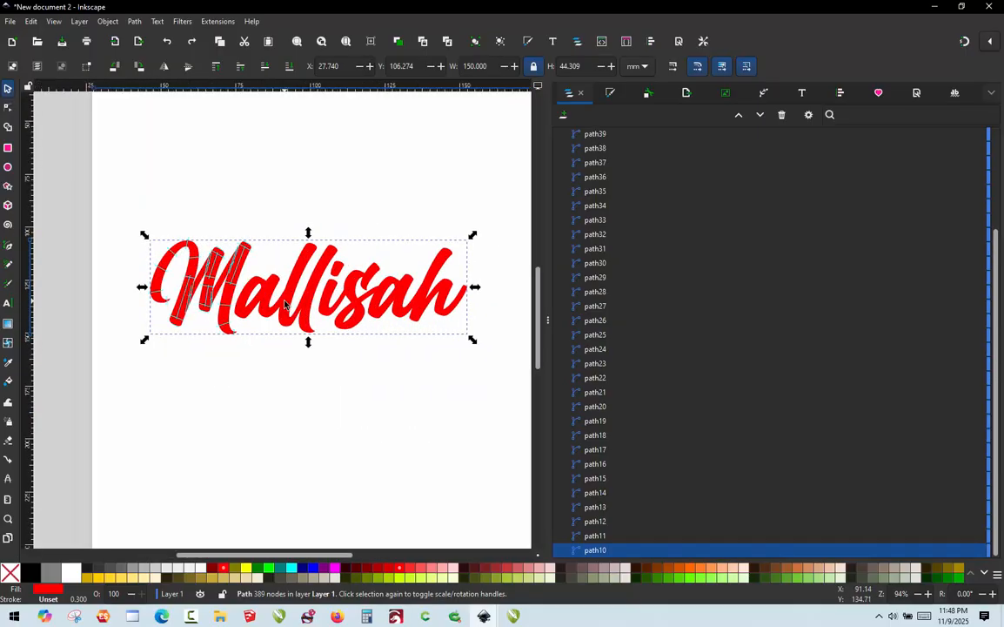
{"action": "scroll", "coordinate": [285, 303], "scroll_direction": "up", "scroll_amount": 1}
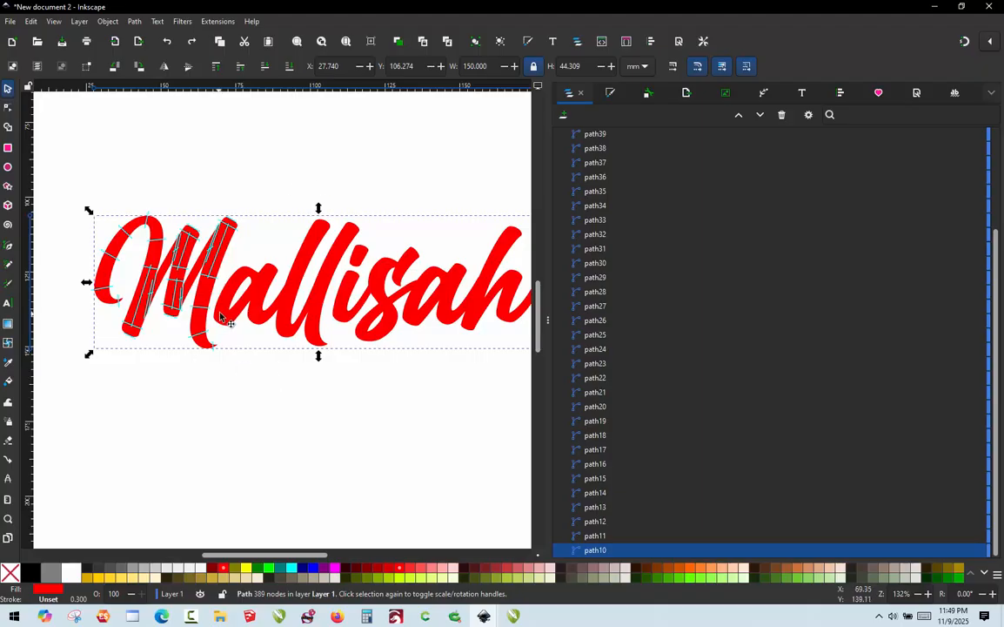
{"action": "left_click_drag", "start_coordinate": [221, 326], "coordinate": [226, 461]}
{"action": "key", "text": "ctrl+z"}
{"action": "left_click", "coordinate": [228, 459]}
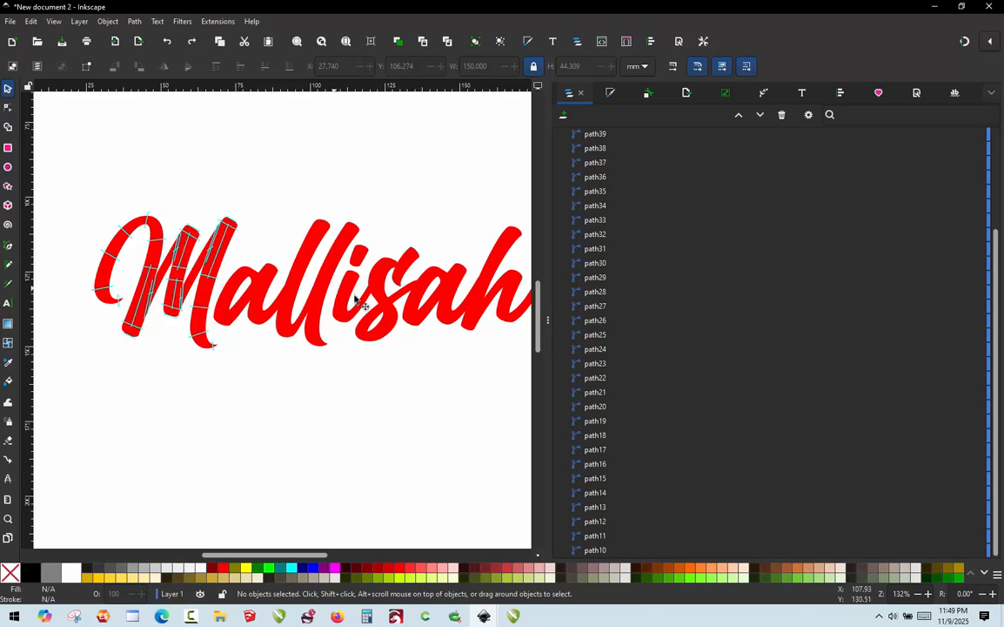
Break the red lettering path apart into its separate shapes, and deselect them.
{"action": "left_click", "coordinate": [346, 248]}
{"action": "right_click", "coordinate": [346, 248]}
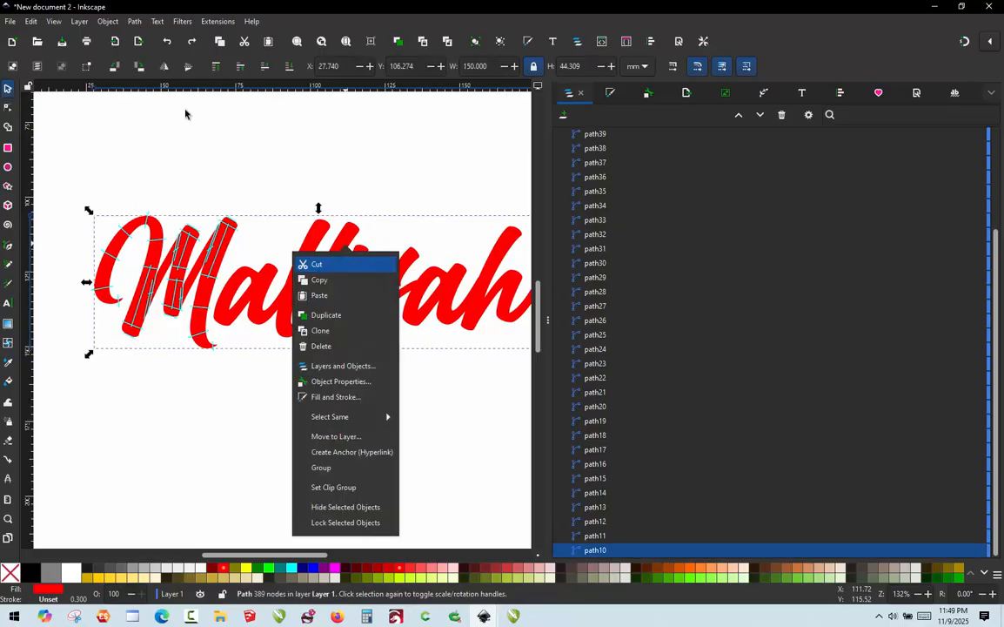
{"action": "left_click", "coordinate": [133, 22]}
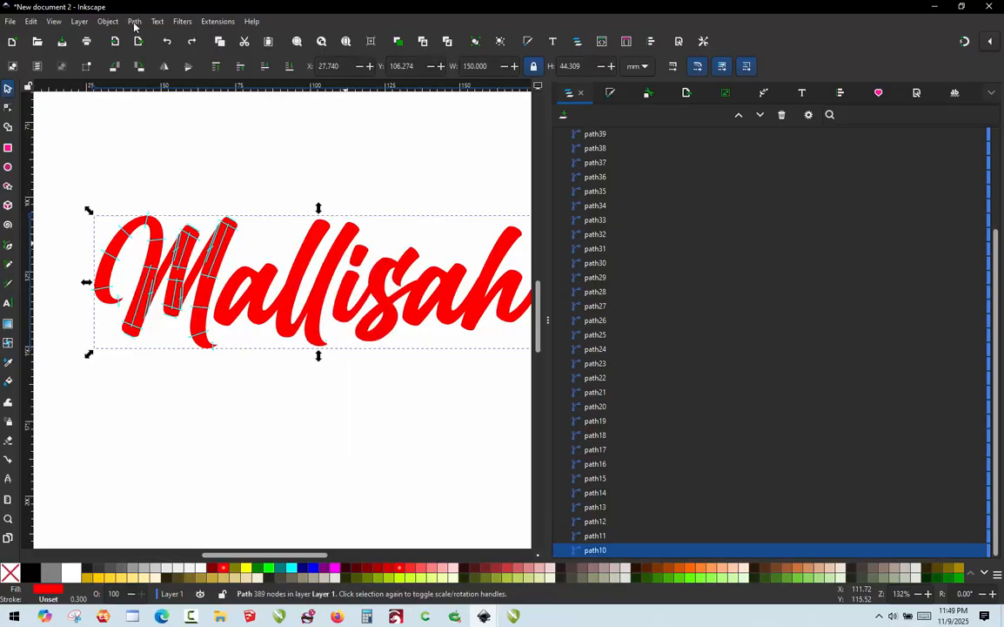
{"action": "left_click", "coordinate": [134, 22]}
{"action": "left_click", "coordinate": [191, 187]}
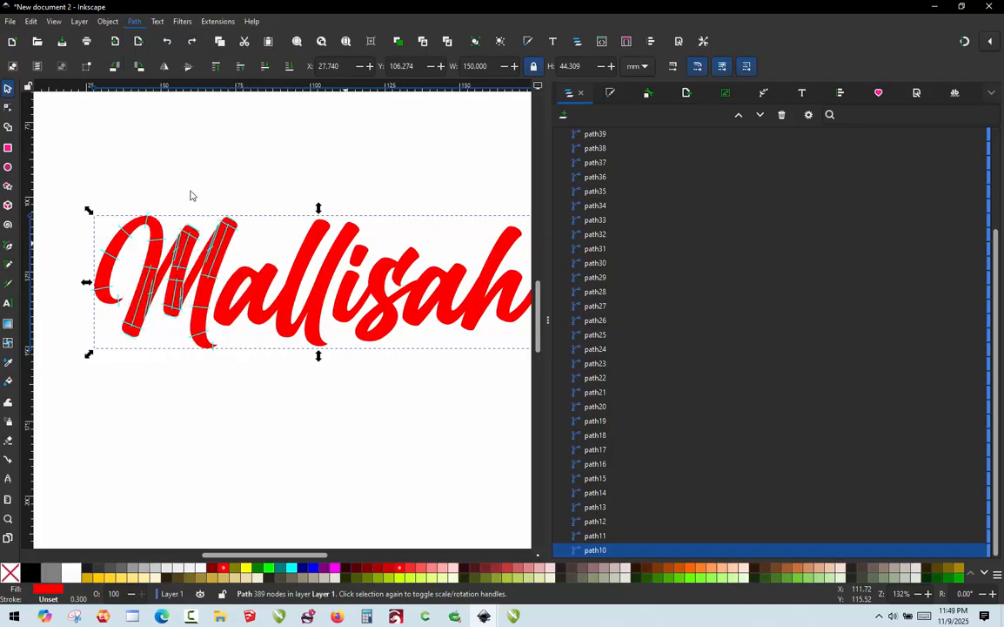
{"action": "left_click", "coordinate": [330, 179]}
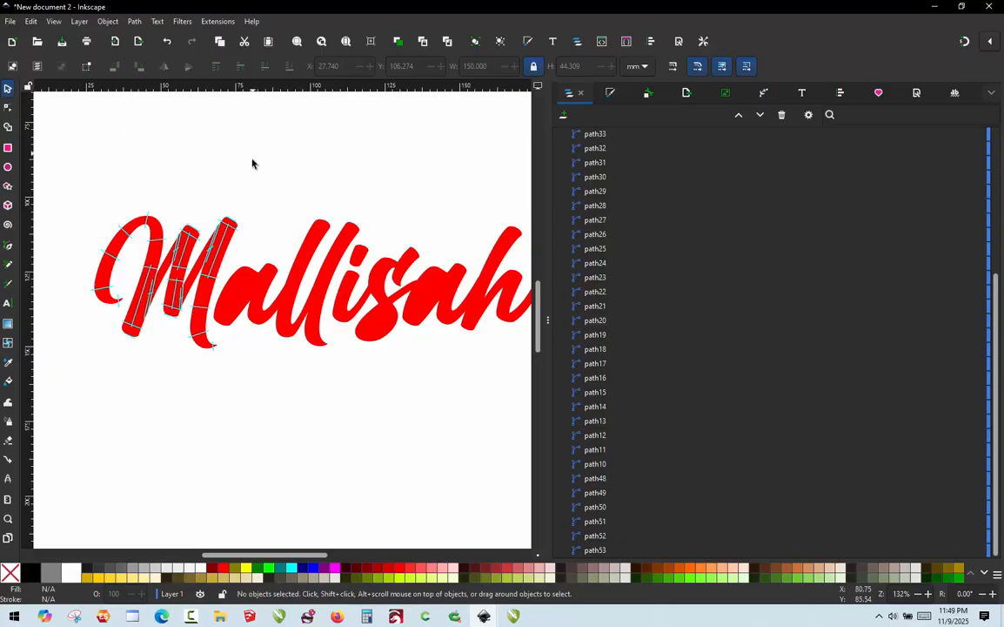
Combine the joined a and double-l shape with the a's inner counter into one path, and deselect it.
{"action": "mouse_move", "coordinate": [243, 157]}
{"action": "left_mouse_down"}
{"action": "mouse_move", "coordinate": [244, 180]}
{"action": "mouse_move", "coordinate": [336, 224]}
{"action": "mouse_move", "coordinate": [331, 248]}
{"action": "mouse_move", "coordinate": [288, 276]}
{"action": "mouse_move", "coordinate": [240, 287]}
{"action": "mouse_move", "coordinate": [282, 296]}
{"action": "mouse_move", "coordinate": [341, 356]}
{"action": "mouse_move", "coordinate": [244, 335]}
{"action": "mouse_move", "coordinate": [237, 230]}
{"action": "mouse_move", "coordinate": [261, 252]}
{"action": "mouse_move", "coordinate": [296, 210]}
{"action": "mouse_move", "coordinate": [294, 244]}
{"action": "left_mouse_up"}
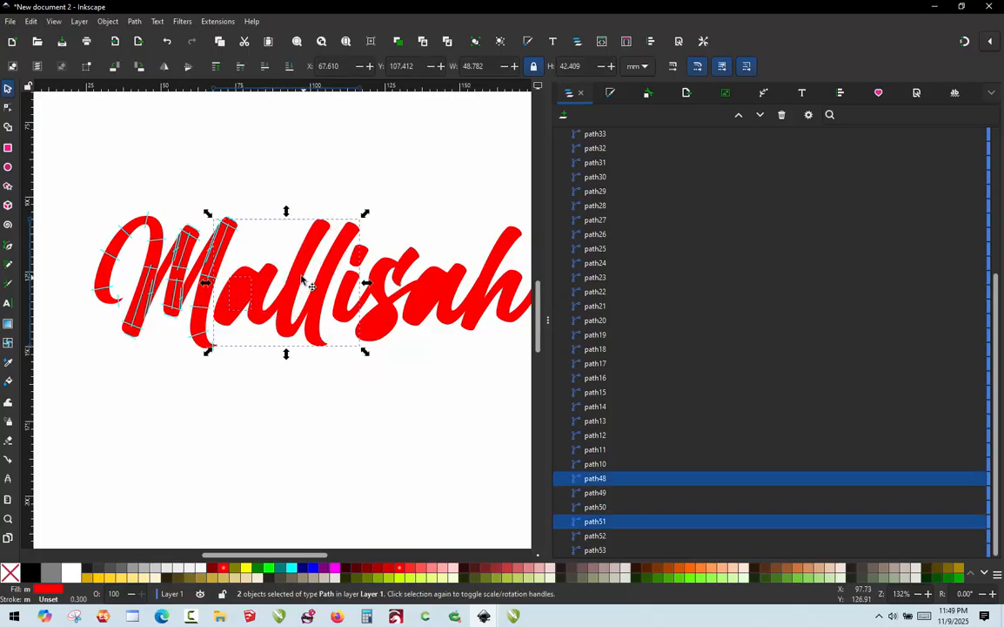
{"action": "left_click", "coordinate": [134, 21]}
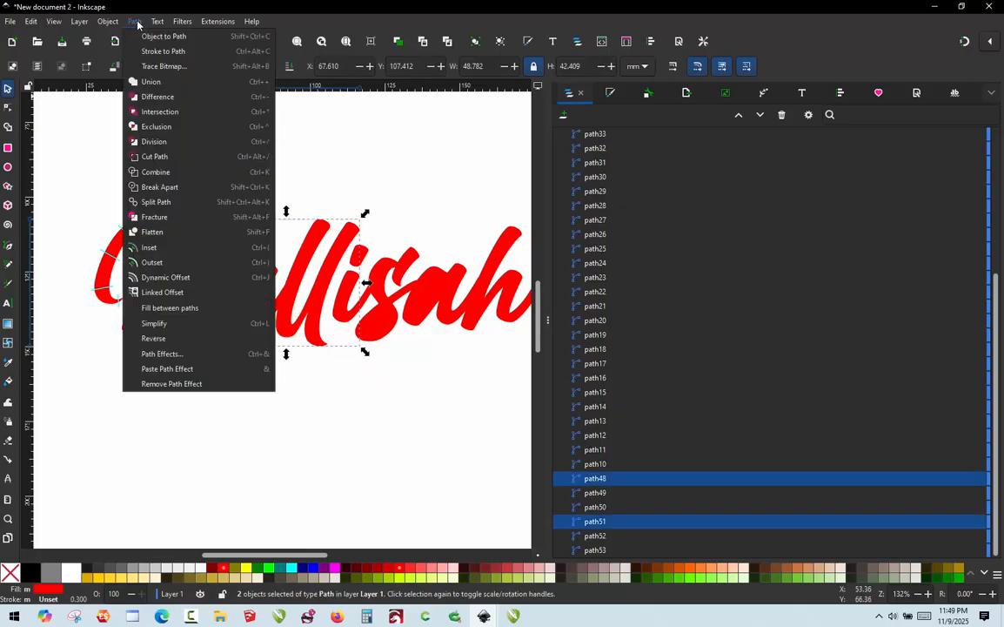
{"action": "left_click", "coordinate": [188, 171]}
{"action": "left_click", "coordinate": [319, 146]}
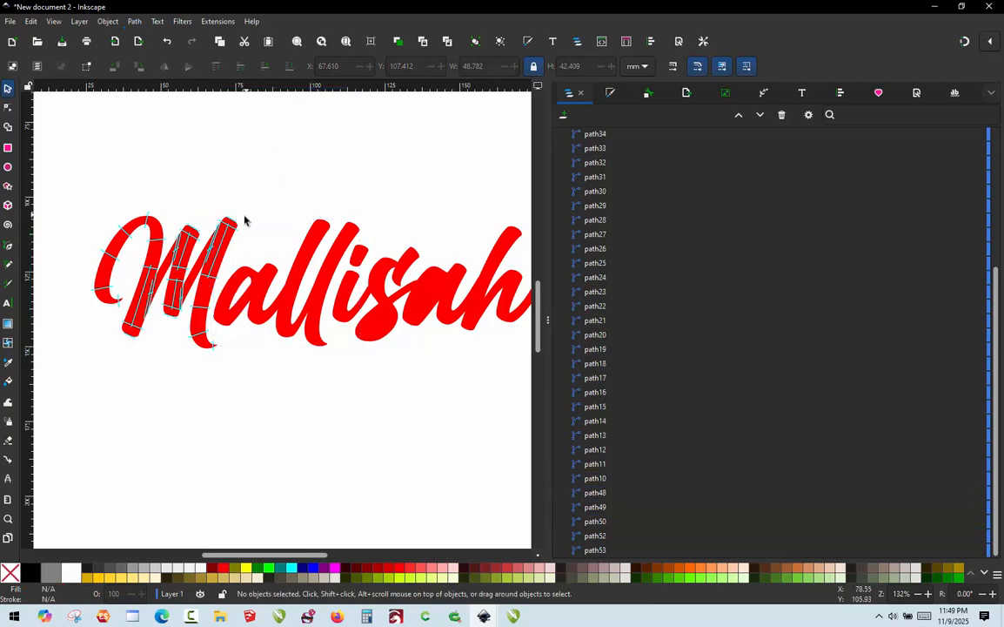
Combine the shapes of the final letters i, s, a and h, including the i's dot and the inner counters, into one path and deselect it.
{"action": "scroll", "coordinate": [246, 218], "scroll_direction": "down", "scroll_amount": 2}
{"action": "scroll", "coordinate": [368, 230], "scroll_direction": "up", "scroll_amount": 2}
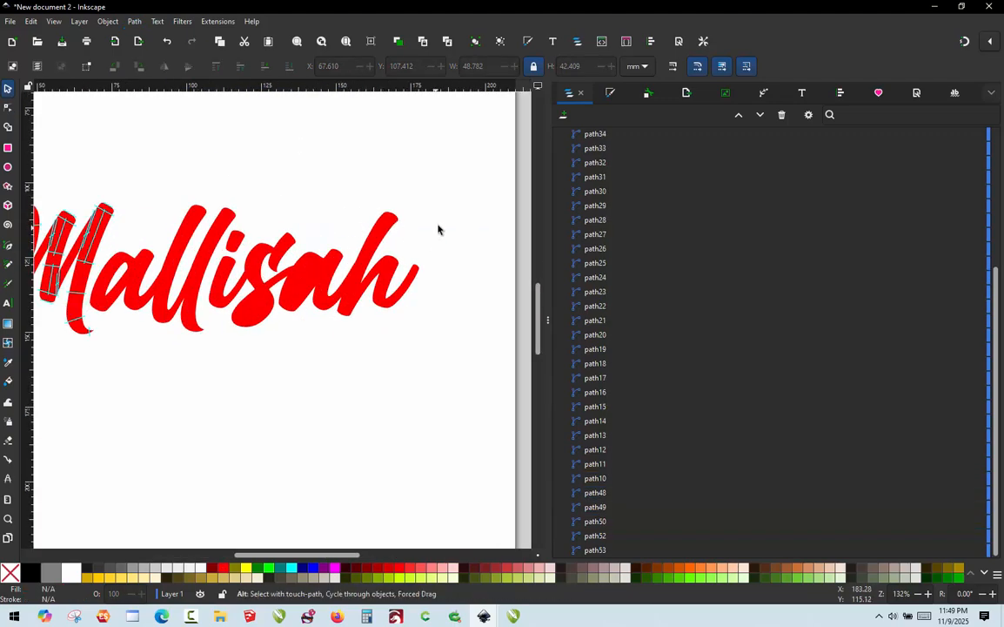
{"action": "mouse_move", "coordinate": [437, 221]}
{"action": "left_mouse_down"}
{"action": "mouse_move", "coordinate": [374, 218]}
{"action": "mouse_move", "coordinate": [300, 237]}
{"action": "mouse_move", "coordinate": [211, 228]}
{"action": "mouse_move", "coordinate": [232, 254]}
{"action": "mouse_move", "coordinate": [240, 247]}
{"action": "mouse_move", "coordinate": [404, 281]}
{"action": "mouse_move", "coordinate": [251, 277]}
{"action": "mouse_move", "coordinate": [365, 313]}
{"action": "mouse_move", "coordinate": [418, 230]}
{"action": "mouse_move", "coordinate": [284, 254]}
{"action": "mouse_move", "coordinate": [365, 325]}
{"action": "mouse_move", "coordinate": [261, 237]}
{"action": "mouse_move", "coordinate": [300, 219]}
{"action": "mouse_move", "coordinate": [412, 251]}
{"action": "mouse_move", "coordinate": [380, 253]}
{"action": "left_mouse_up"}
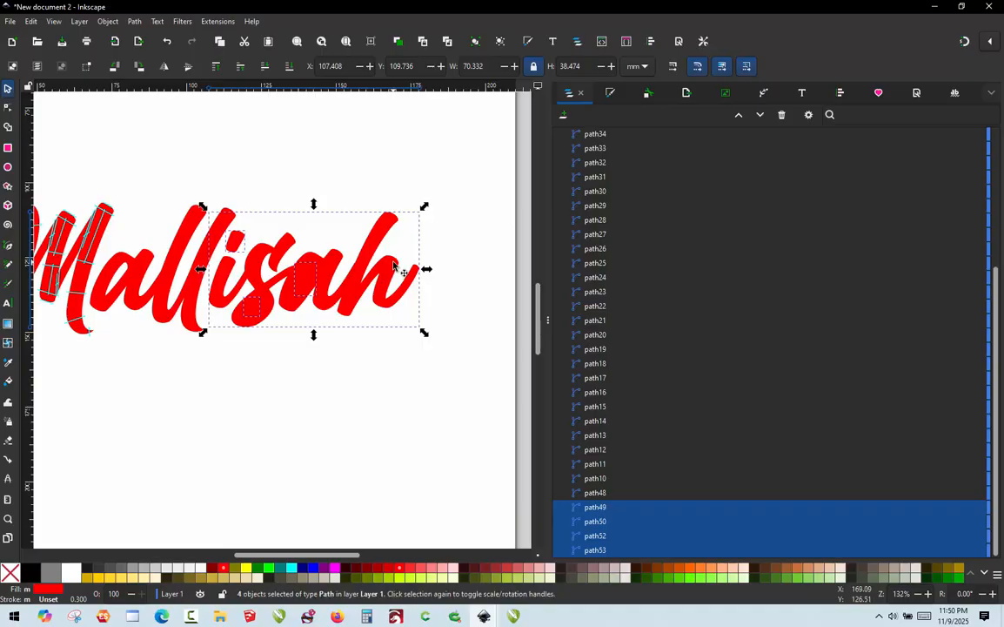
{"action": "key", "text": "ctrl+k"}
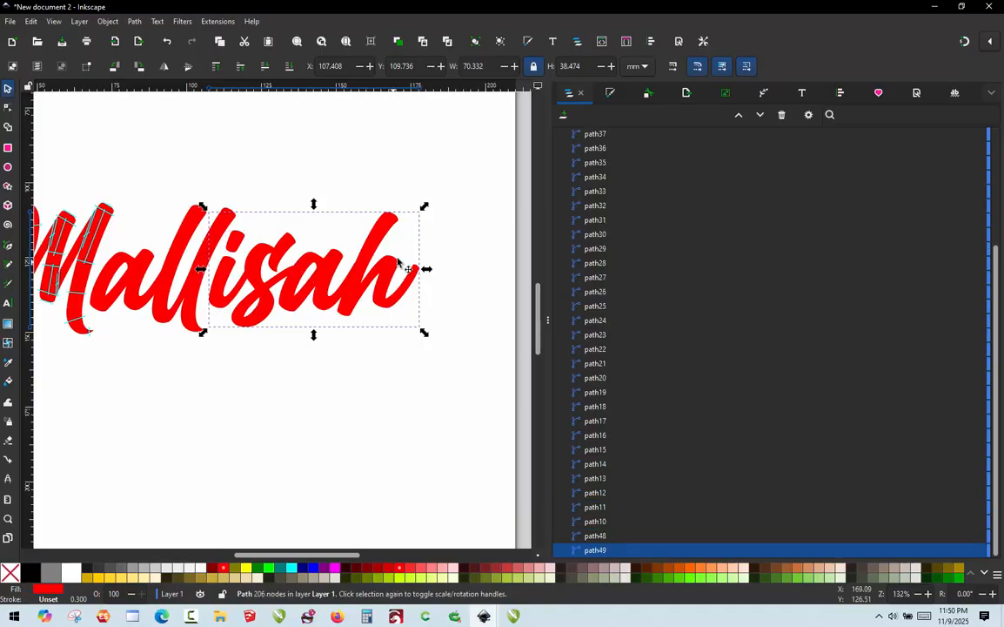
{"action": "left_click", "coordinate": [386, 185]}
Select the red M together with its cyan rung and junction lines, and apply Fill to Satin with the default options.
{"action": "scroll", "coordinate": [406, 206], "scroll_direction": "down", "scroll_amount": 2, "text": "ctrl"}
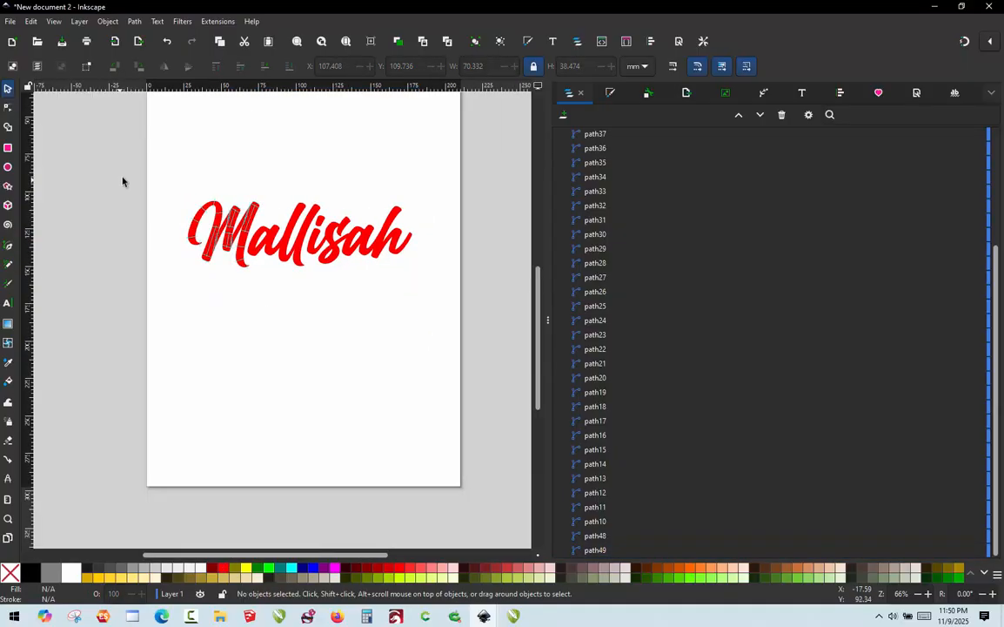
{"action": "scroll", "coordinate": [123, 180], "scroll_direction": "up", "scroll_amount": 2, "text": "ctrl"}
{"action": "left_click_drag", "start_coordinate": [220, 183], "coordinate": [400, 403]}
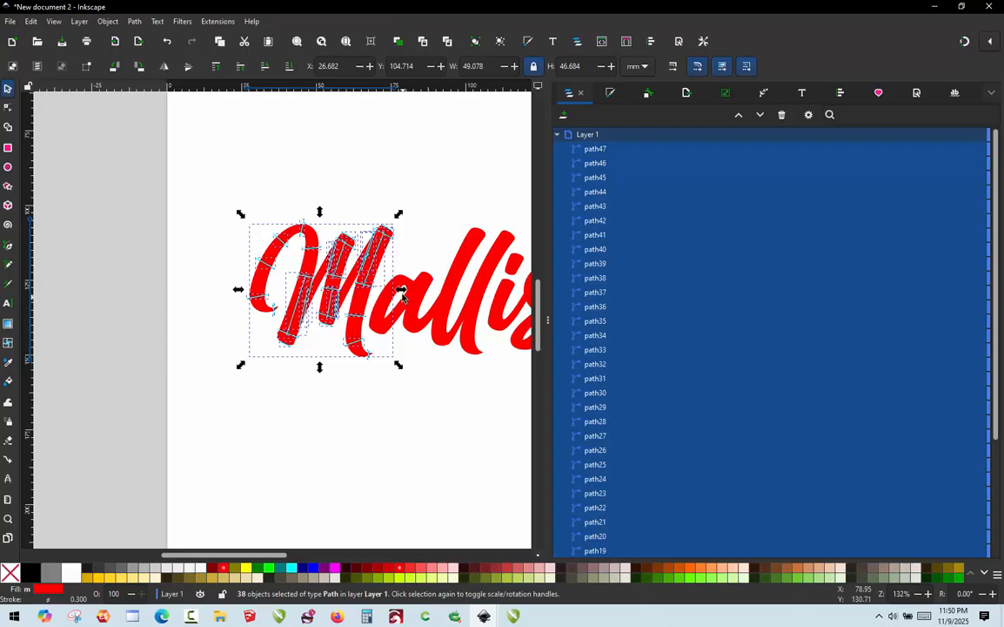
{"action": "scroll", "coordinate": [372, 255], "scroll_direction": "up", "scroll_amount": 1, "text": "ctrl"}
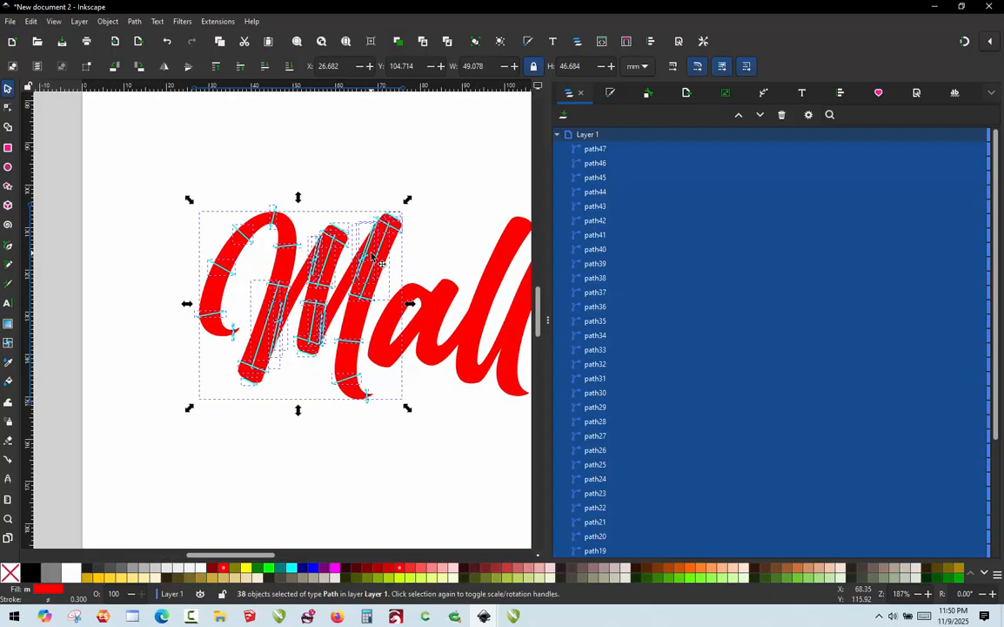
{"action": "key", "text": "alt+shift+q"}
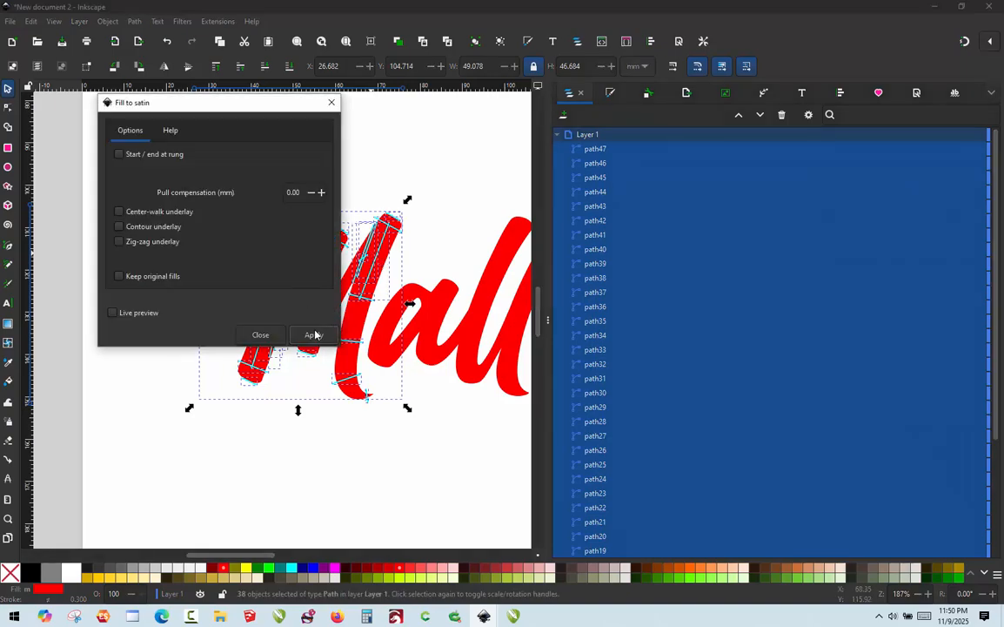
{"action": "left_click", "coordinate": [313, 335]}
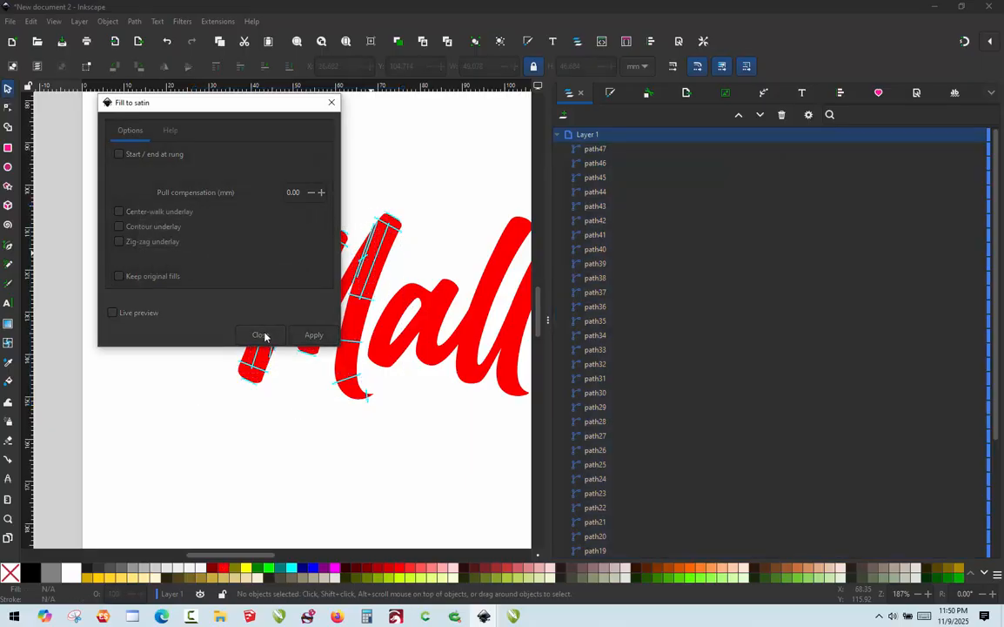
{"action": "left_click", "coordinate": [261, 335]}
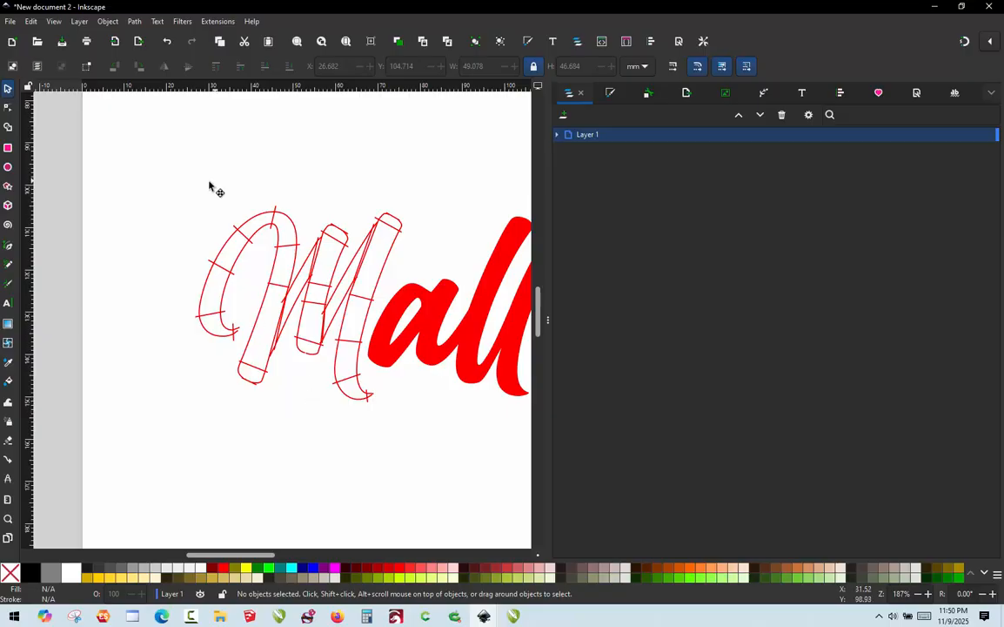
Select the M's Satin Group, inspect its stitch preview in Ink/Stitch Params, apply the settings, and deselect the group.
{"action": "left_click_drag", "start_coordinate": [176, 157], "coordinate": [372, 394]}
{"action": "left_click_drag", "start_coordinate": [184, 183], "coordinate": [426, 445]}
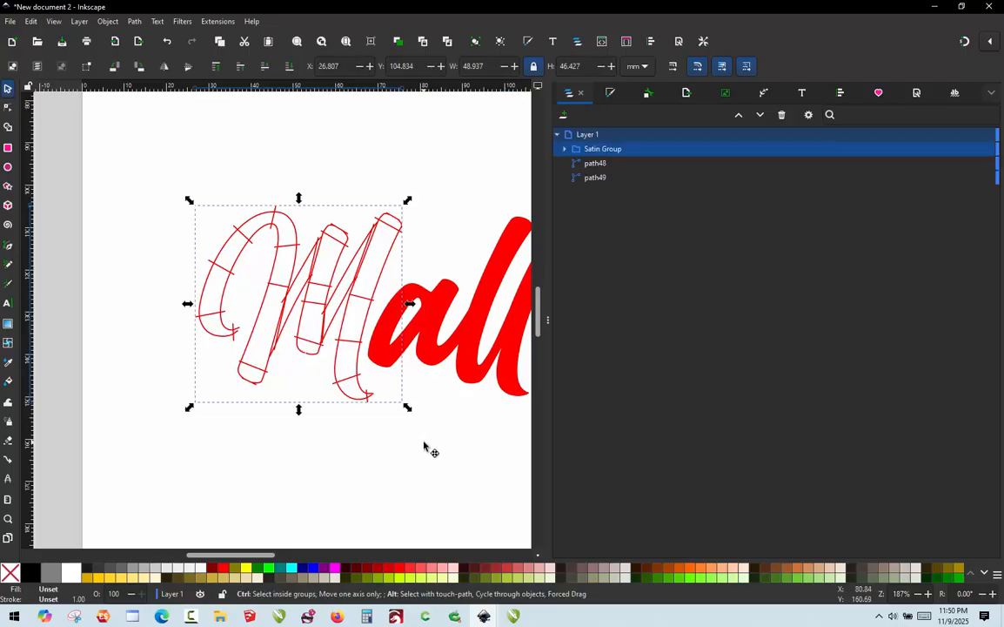
{"action": "key", "text": "ctrl+alt+p"}
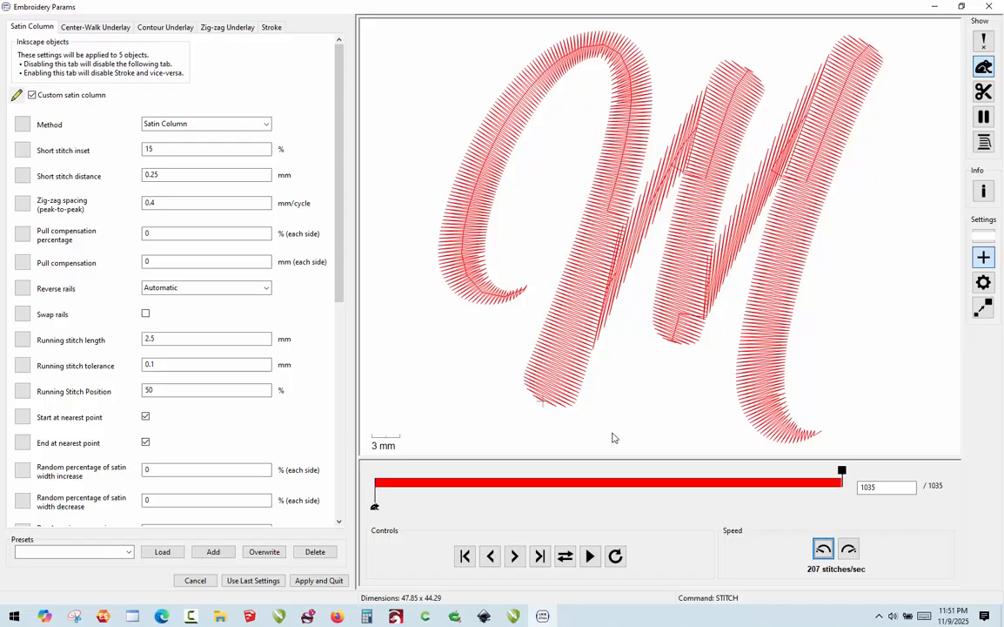
{"action": "scroll", "coordinate": [415, 432], "scroll_direction": "up", "scroll_amount": 4}
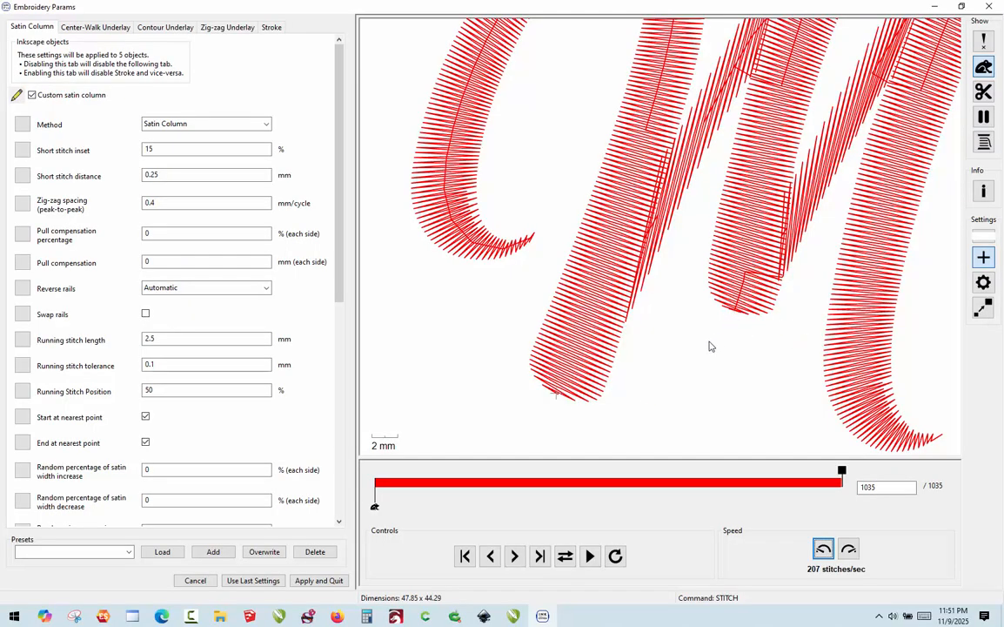
{"action": "scroll", "coordinate": [709, 346], "scroll_direction": "down", "scroll_amount": 3}
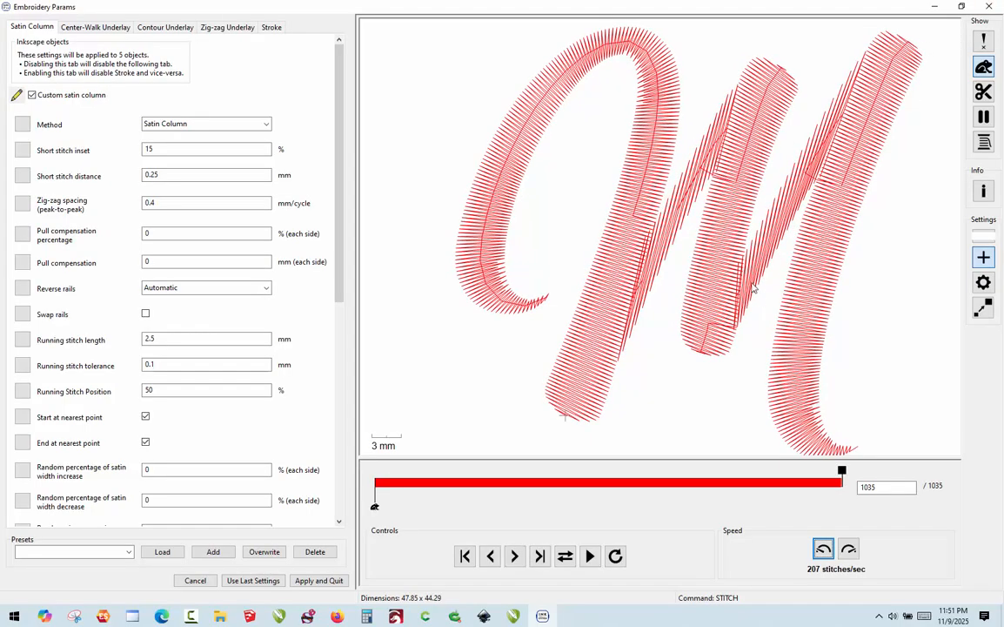
{"action": "scroll", "coordinate": [498, 323], "scroll_direction": "down", "scroll_amount": 4}
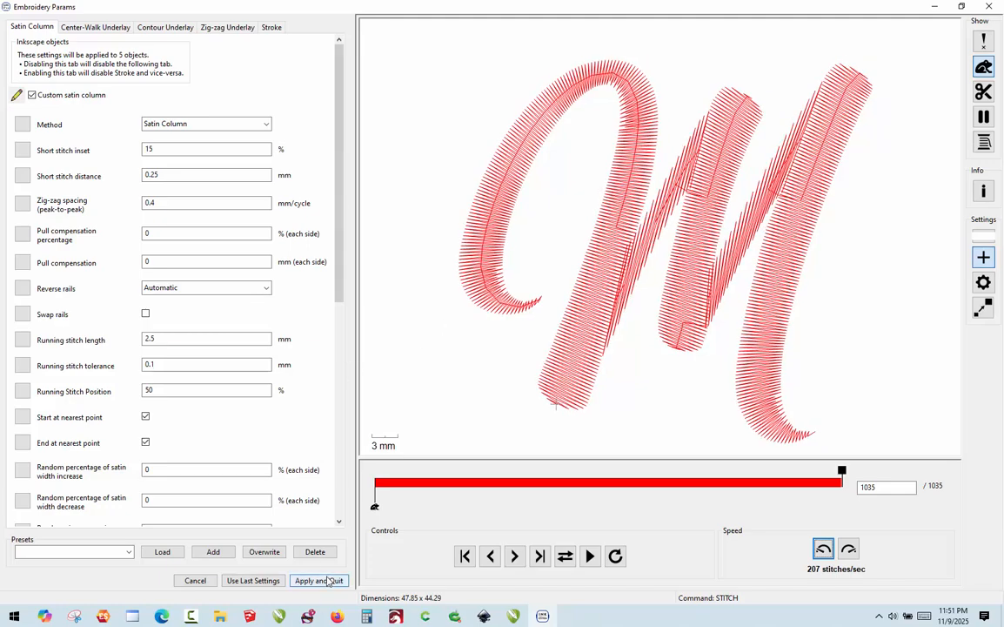
{"action": "left_click", "coordinate": [320, 581]}
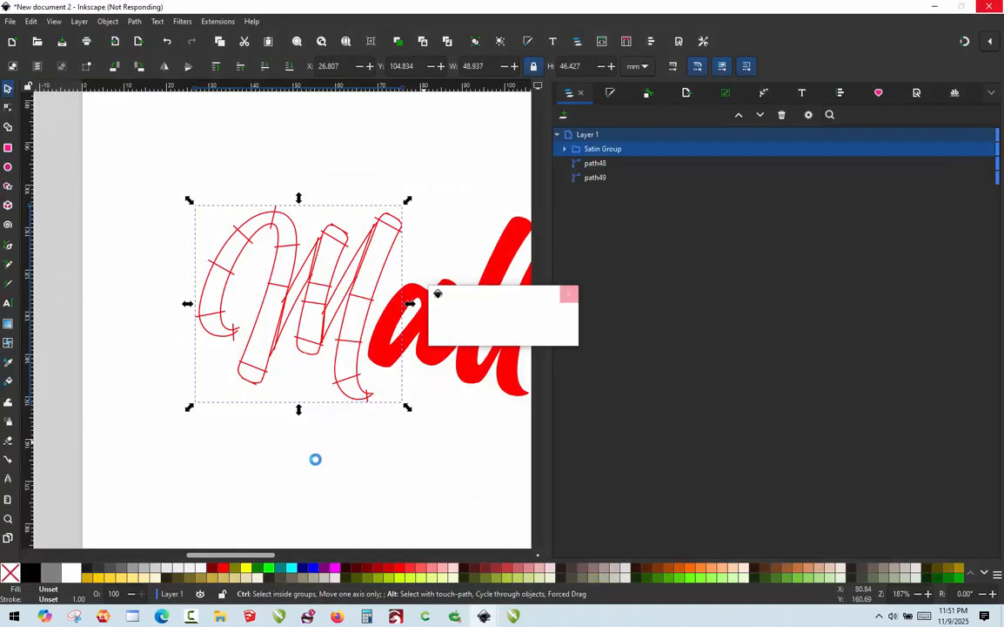
{"action": "left_click", "coordinate": [316, 462]}
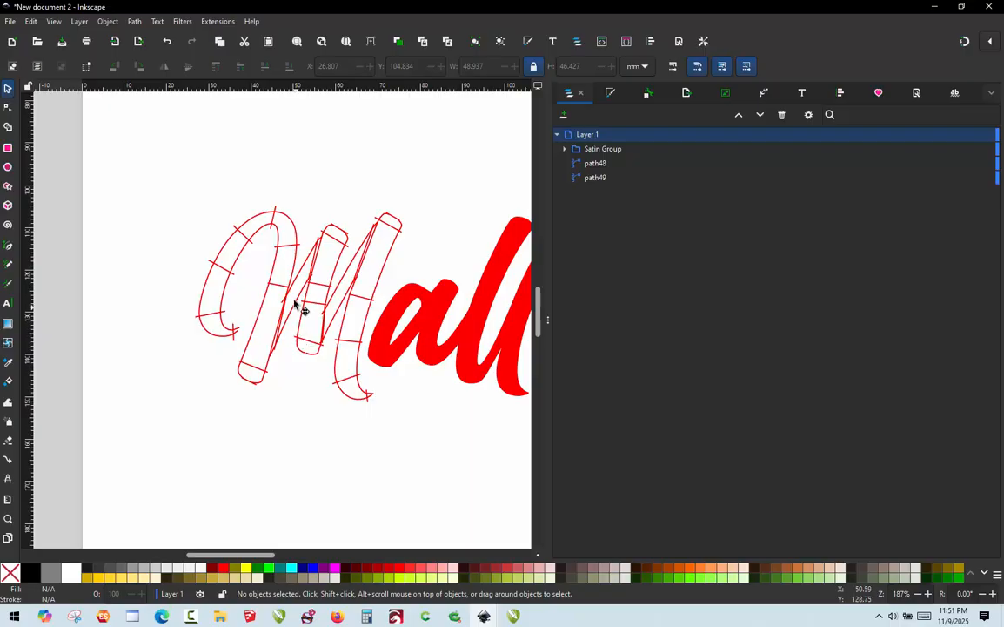
Ungroup the Satin Group into its individual satin columns and deselect them.
{"action": "left_click", "coordinate": [304, 300]}
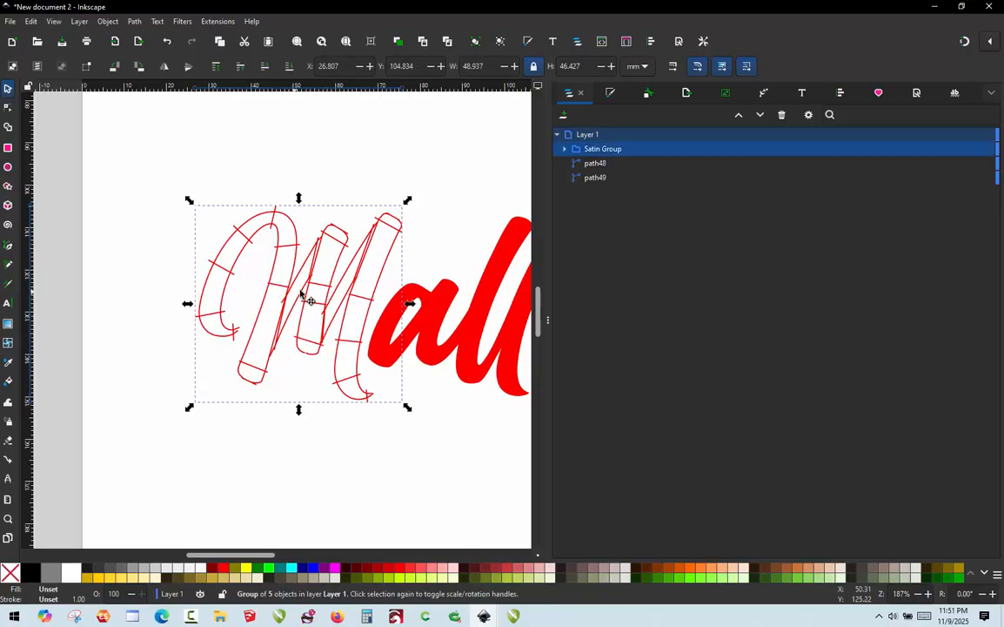
{"action": "right_click", "coordinate": [595, 151]}
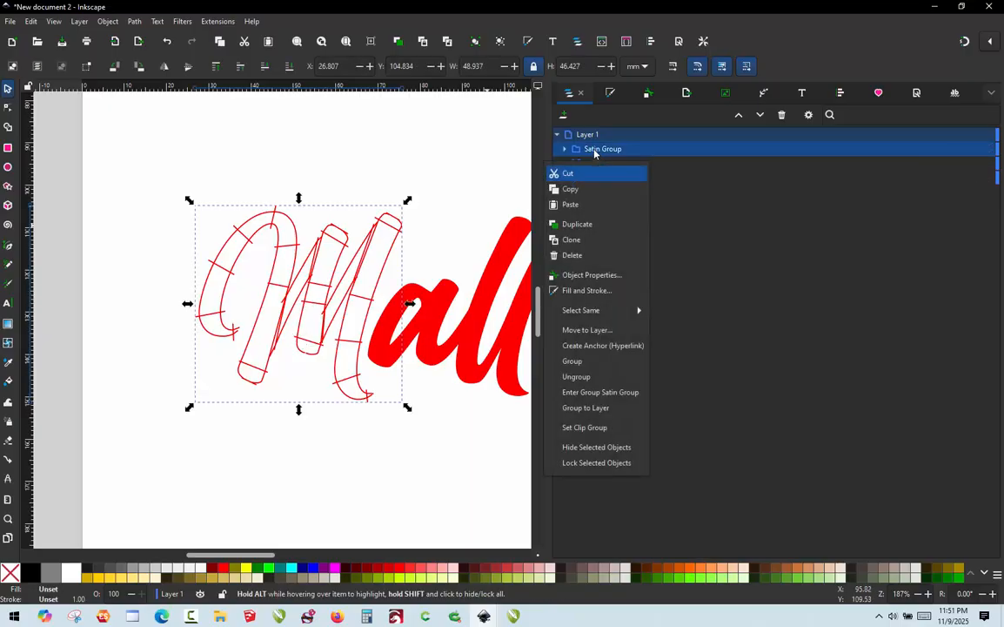
{"action": "left_click", "coordinate": [576, 373]}
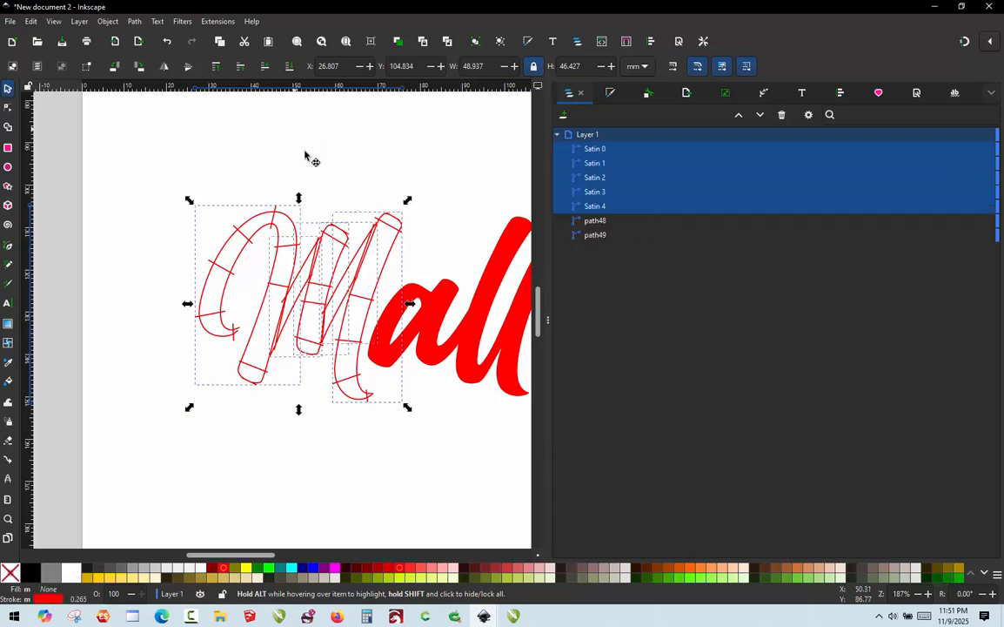
{"action": "left_click", "coordinate": [309, 157]}
Select the M's two thin diagonal satins, preview their stitches in Ink/Stitch Params, apply the settings, and deselect them.
{"action": "left_click", "coordinate": [304, 298]}
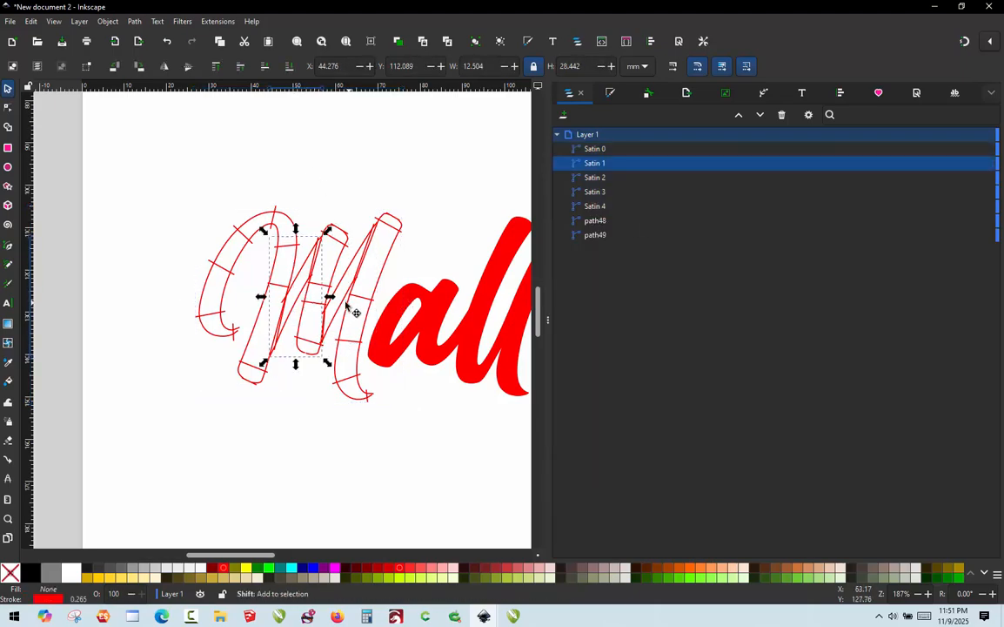
{"action": "left_click", "coordinate": [344, 305], "text": "shift"}
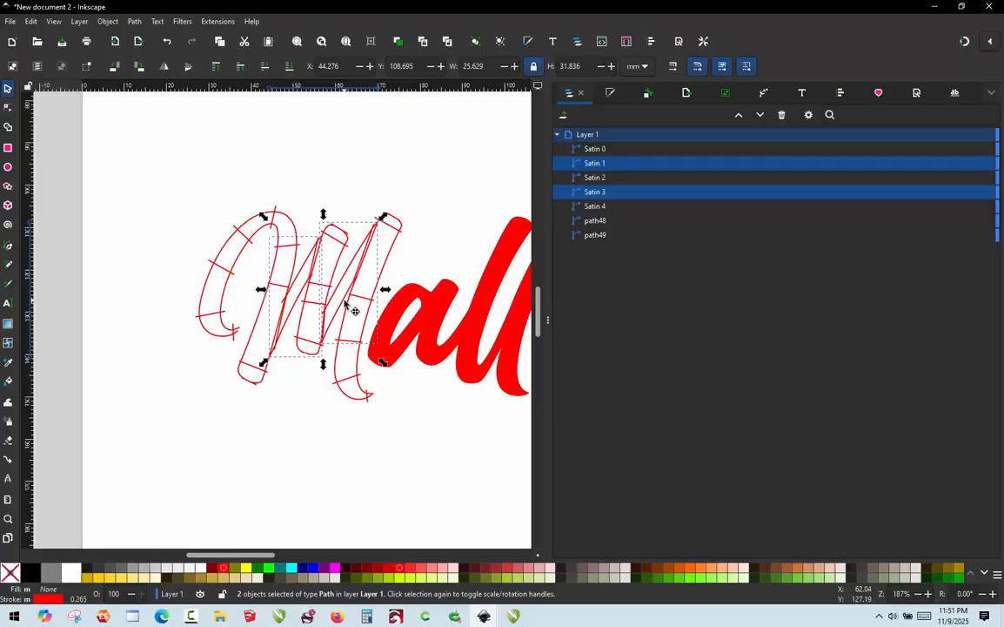
{"action": "key", "text": "ctrl+alt+p"}
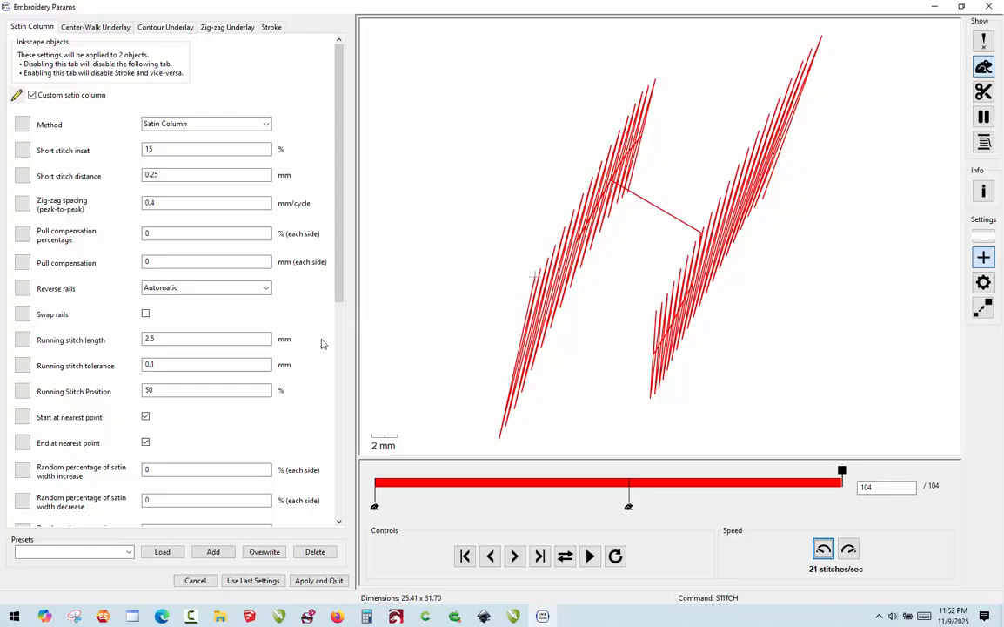
{"action": "left_click", "coordinate": [320, 578]}
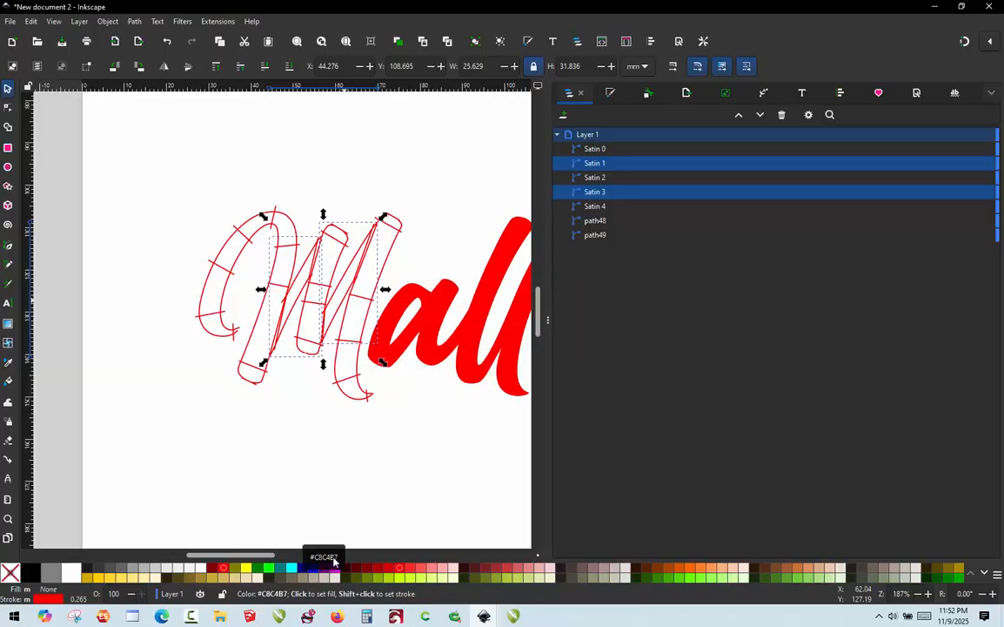
{"action": "left_click", "coordinate": [321, 458]}
Open the M's first diagonal satin, Satin 1, for node editing and insert a node near the short lower end of its upper rail.
{"action": "scroll", "coordinate": [280, 368], "scroll_direction": "up", "scroll_amount": 4}
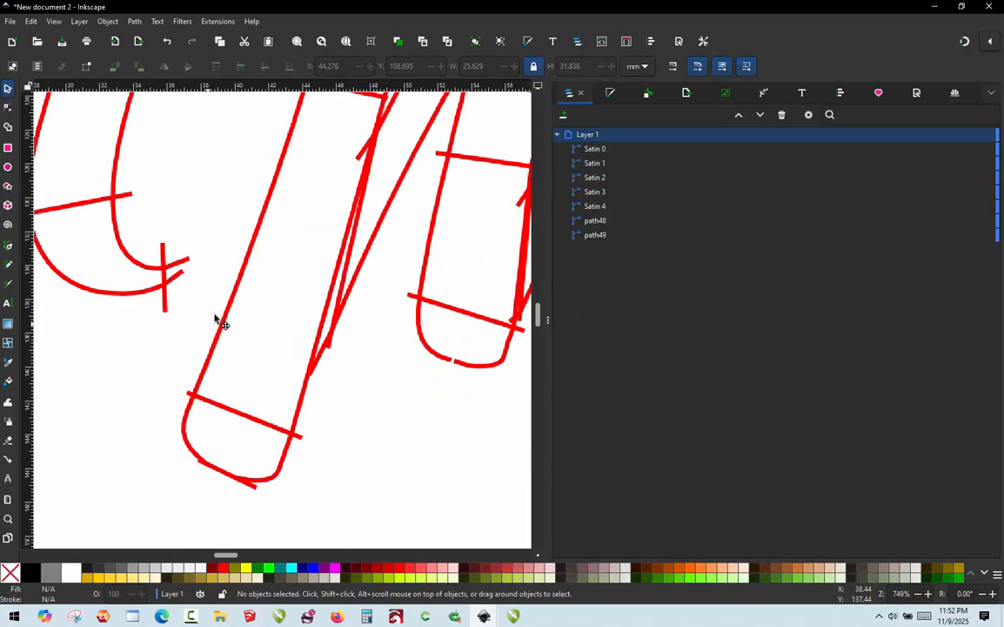
{"action": "scroll", "coordinate": [309, 265], "scroll_direction": "down", "scroll_amount": 2}
{"action": "scroll", "coordinate": [336, 225], "scroll_direction": "up", "scroll_amount": 2}
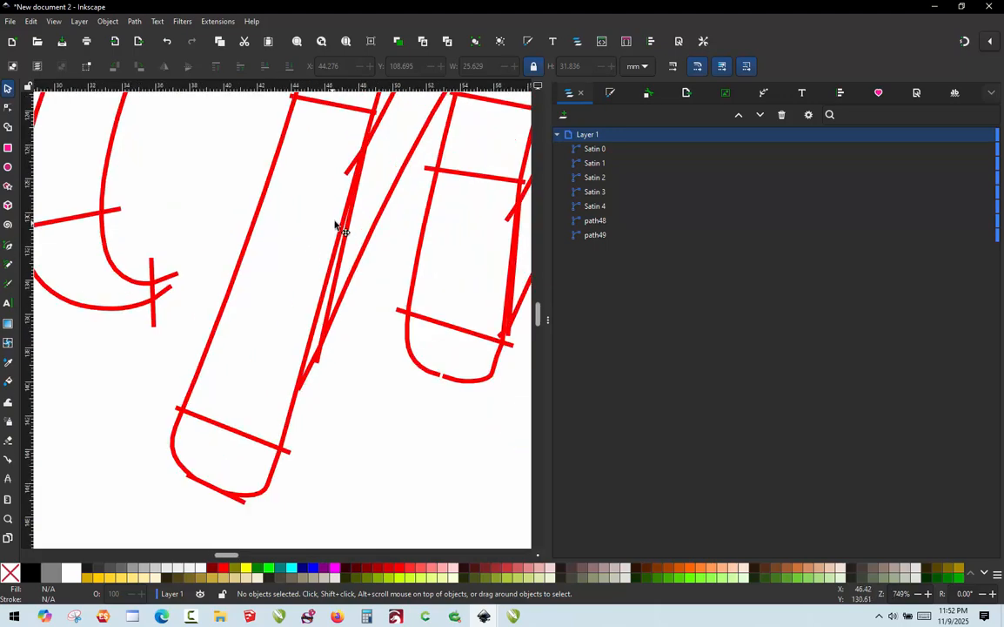
{"action": "left_click", "coordinate": [348, 172]}
{"action": "double_click", "coordinate": [349, 172]}
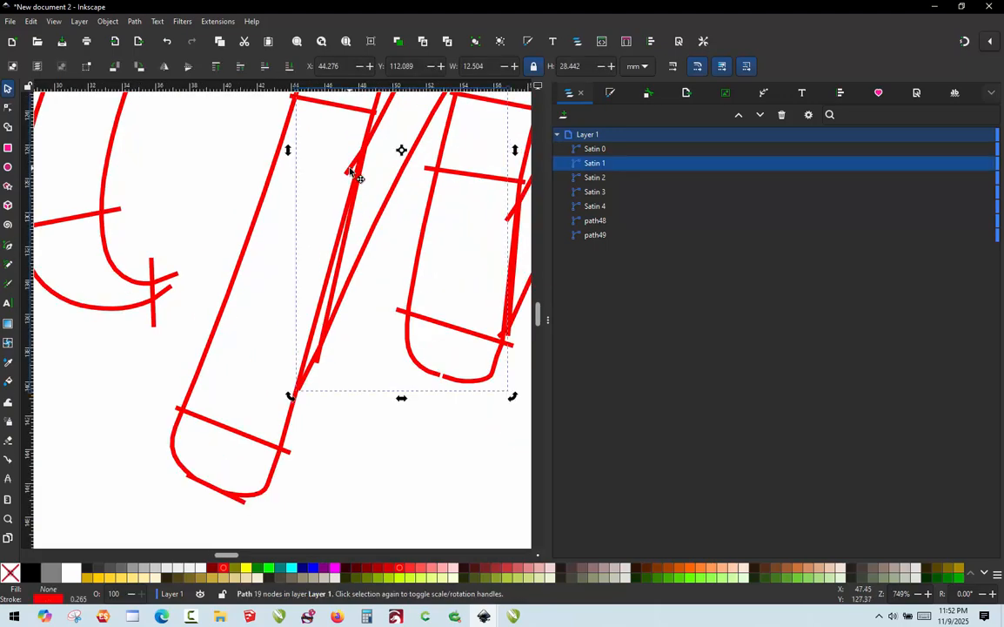
{"action": "scroll", "coordinate": [282, 358], "scroll_direction": "down", "scroll_amount": 2}
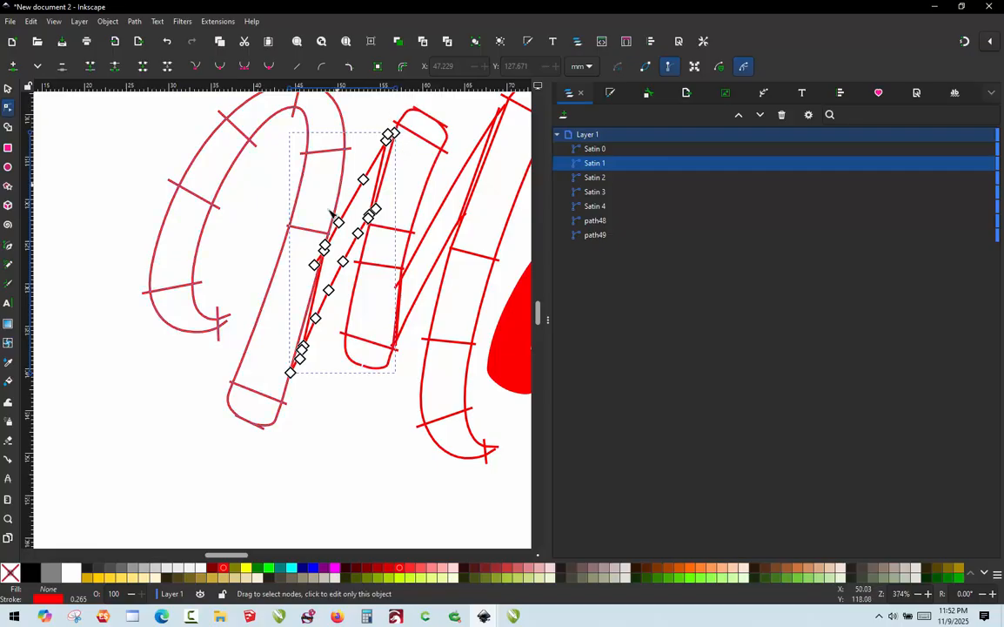
{"action": "scroll", "coordinate": [331, 221], "scroll_direction": "up", "scroll_amount": 3}
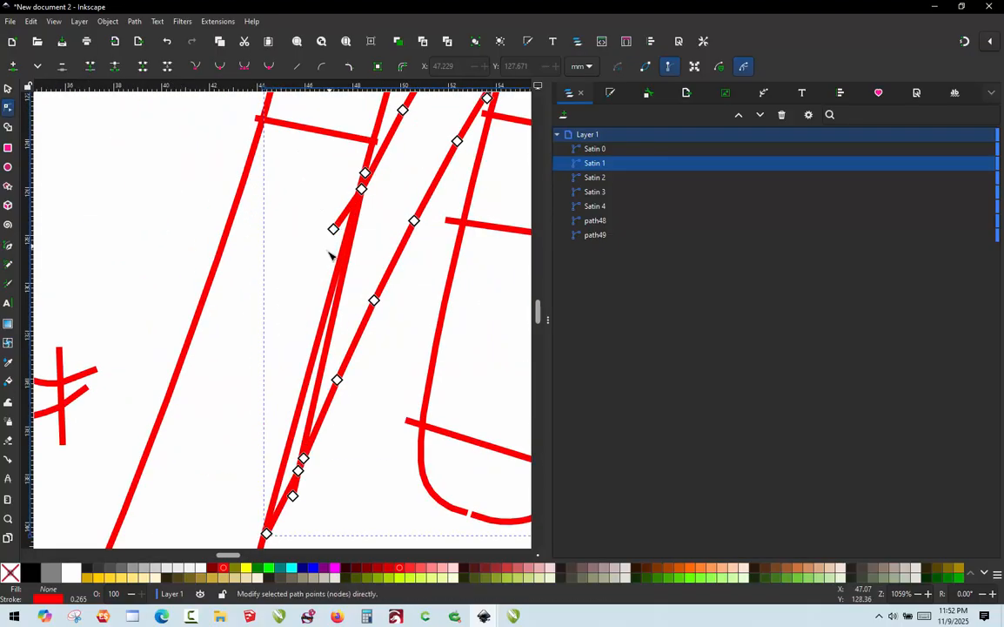
{"action": "scroll", "coordinate": [335, 228], "scroll_direction": "down", "scroll_amount": 1}
{"action": "scroll", "coordinate": [337, 230], "scroll_direction": "up", "scroll_amount": 3}
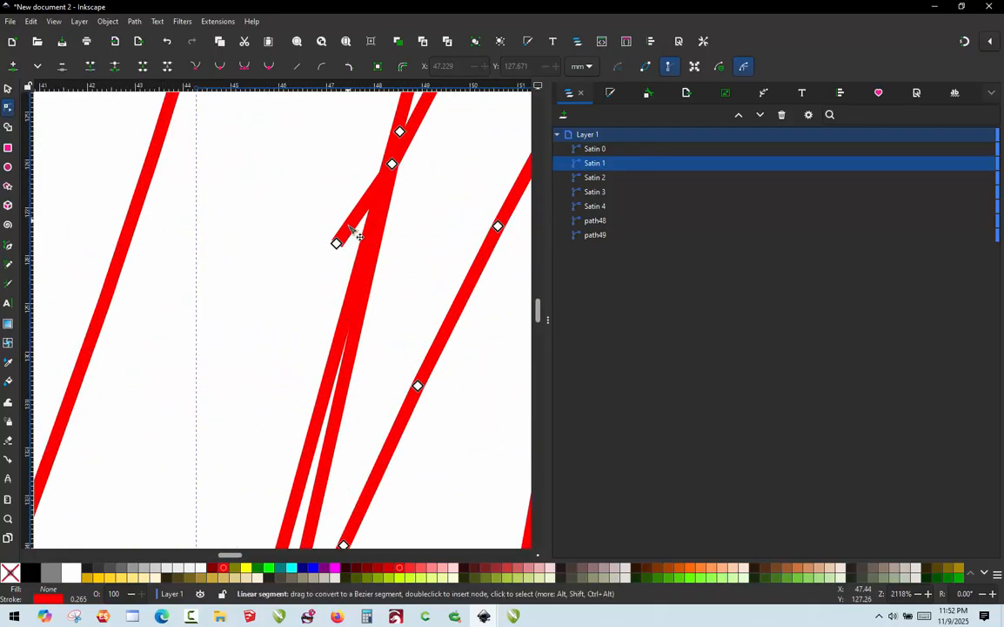
{"action": "left_click", "coordinate": [346, 239]}
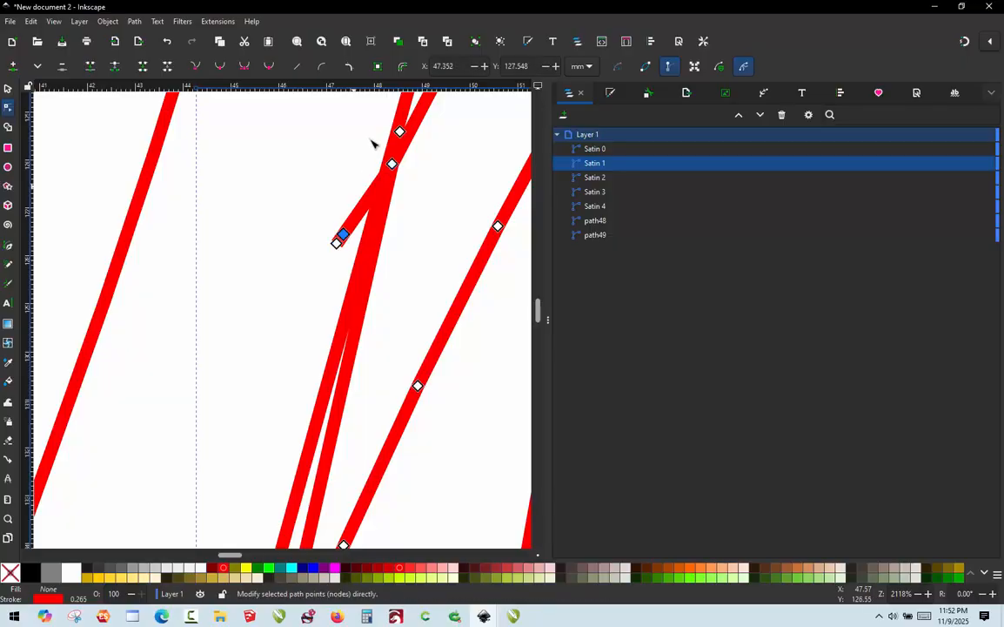
Extend the upper rail's lower end down to the diagonal's bottom tip, at about X 44.5, Y 140.3 mm.
{"action": "scroll", "coordinate": [359, 174], "scroll_direction": "down", "scroll_amount": 3}
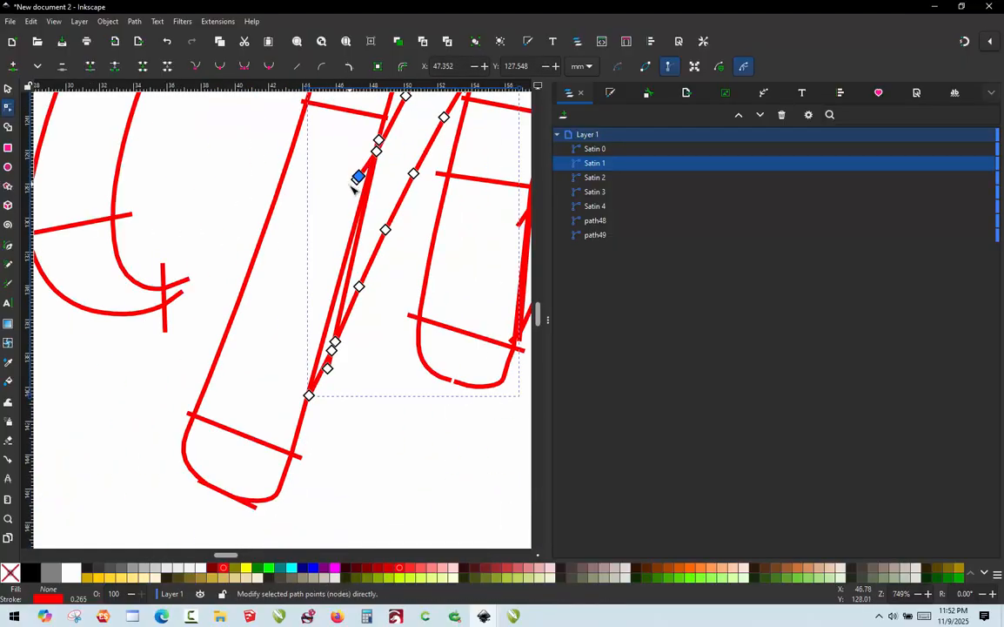
{"action": "scroll", "coordinate": [357, 181], "scroll_direction": "up", "scroll_amount": 2}
{"action": "left_click_drag", "start_coordinate": [360, 171], "coordinate": [311, 375]}
{"action": "scroll", "coordinate": [313, 373], "scroll_direction": "down", "scroll_amount": 2}
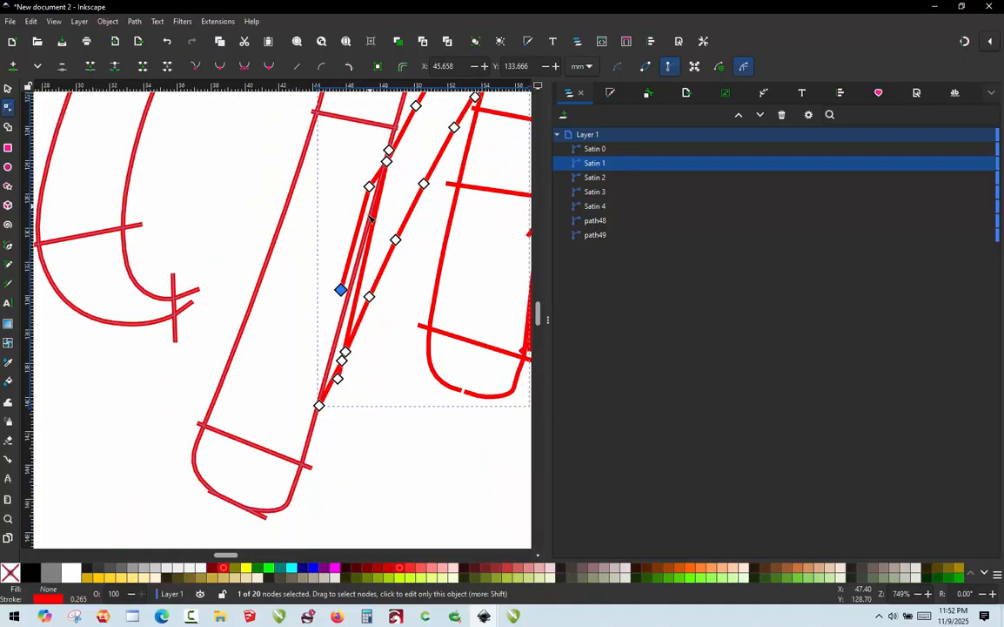
{"action": "scroll", "coordinate": [332, 366], "scroll_direction": "up", "scroll_amount": 1}
{"action": "left_click_drag", "start_coordinate": [351, 256], "coordinate": [319, 418]}
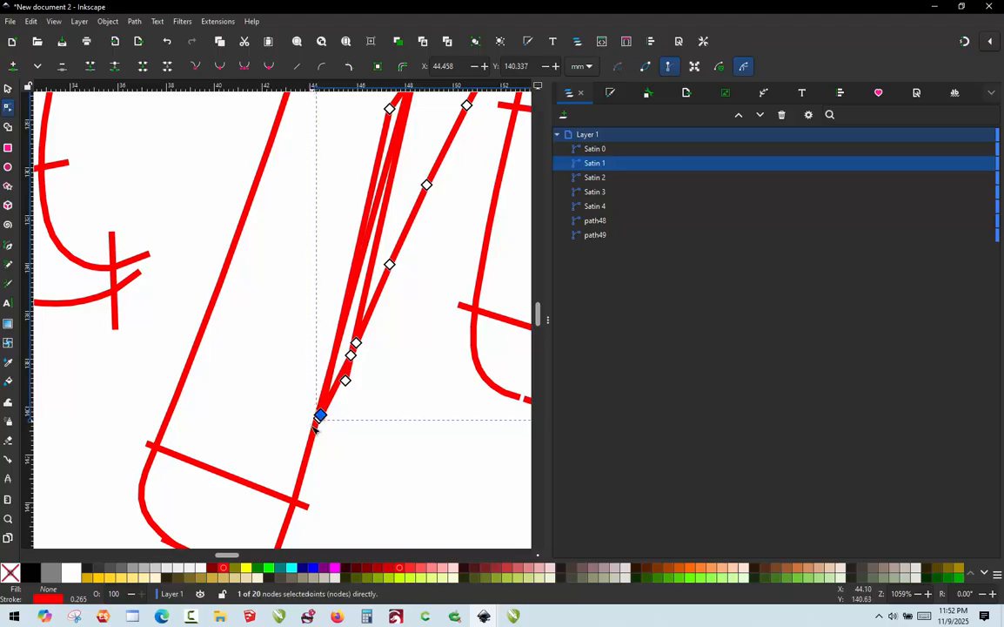
Move the end node at Satin 1's upper tip outward to the middle stem's corner, at about X 57.4, Y 111.3 mm.
{"action": "scroll", "coordinate": [317, 422], "scroll_direction": "down", "scroll_amount": 3, "text": "ctrl"}
{"action": "scroll", "coordinate": [405, 193], "scroll_direction": "up", "scroll_amount": 5}
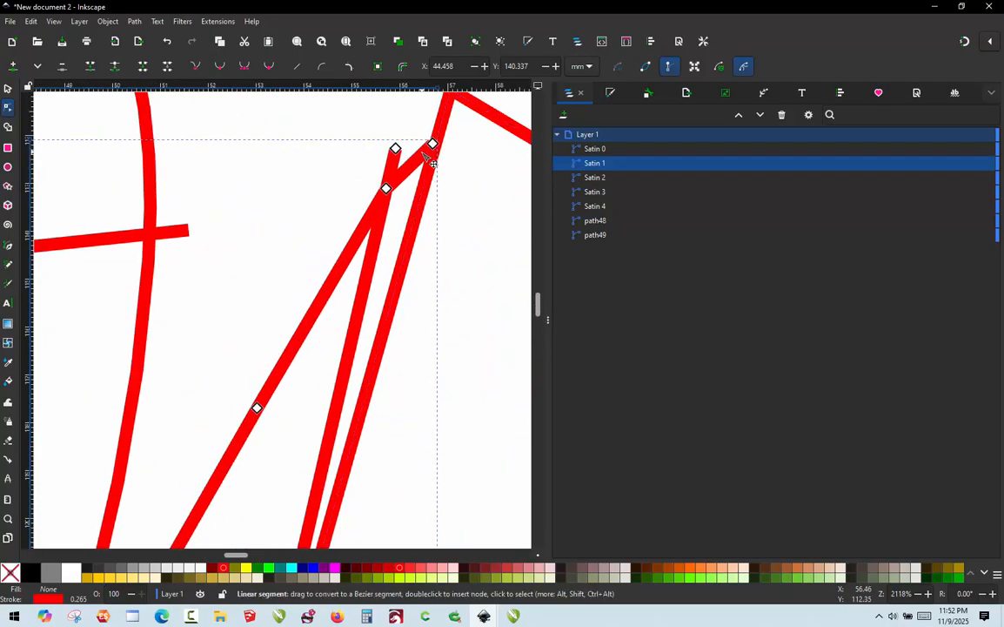
{"action": "left_click_drag", "start_coordinate": [432, 144], "coordinate": [465, 102]}
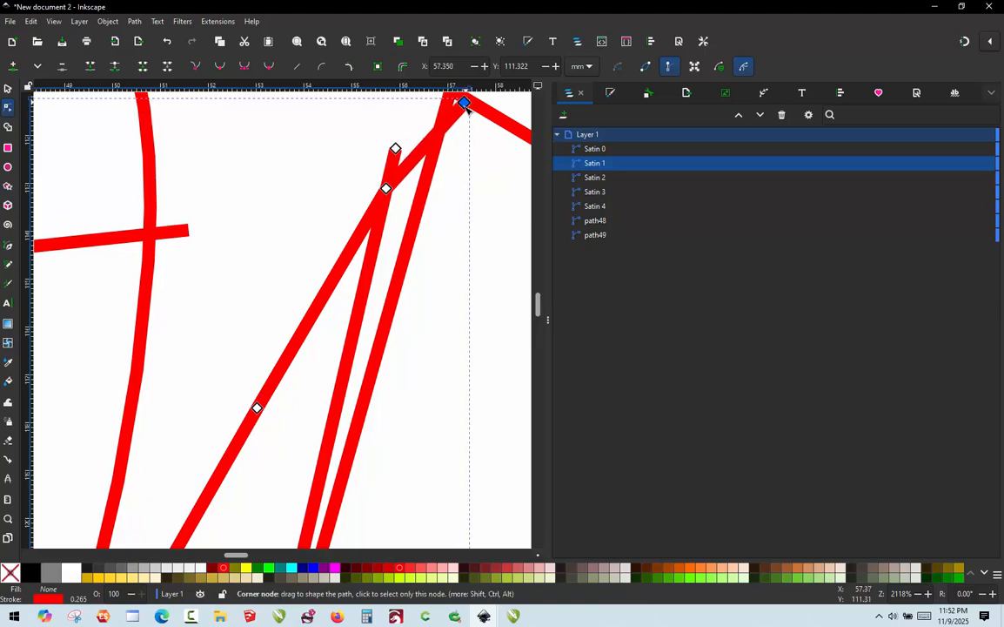
Try adding a node near Satin 1's upper tip and pulling the rail end down along the middle stem, and undo it.
{"action": "double_click", "coordinate": [453, 118]}
{"action": "scroll", "coordinate": [464, 120], "scroll_direction": "down", "scroll_amount": 1, "text": "ctrl"}
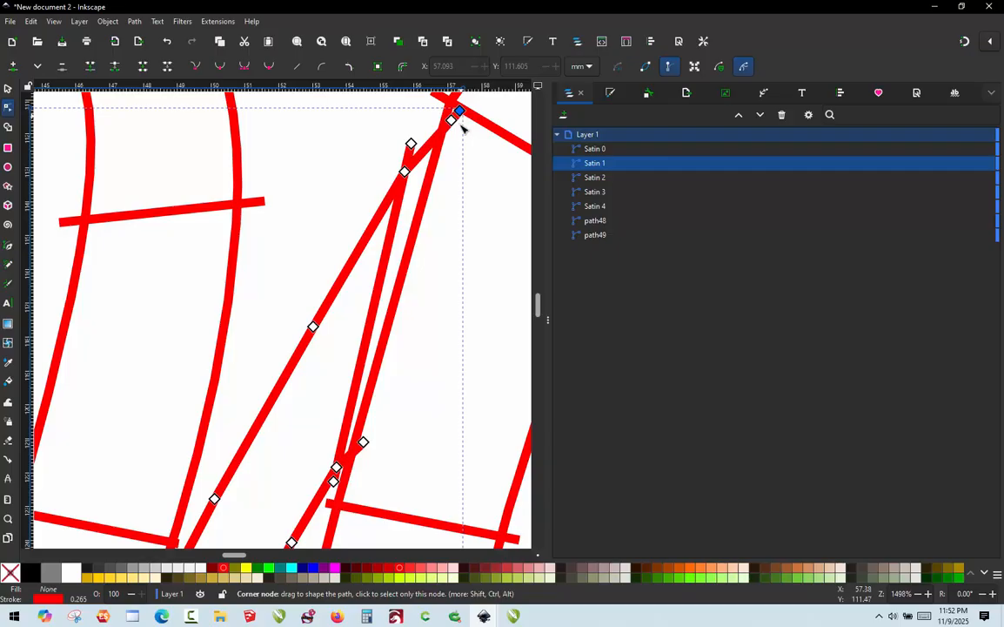
{"action": "left_click_drag", "start_coordinate": [459, 111], "coordinate": [420, 406]}
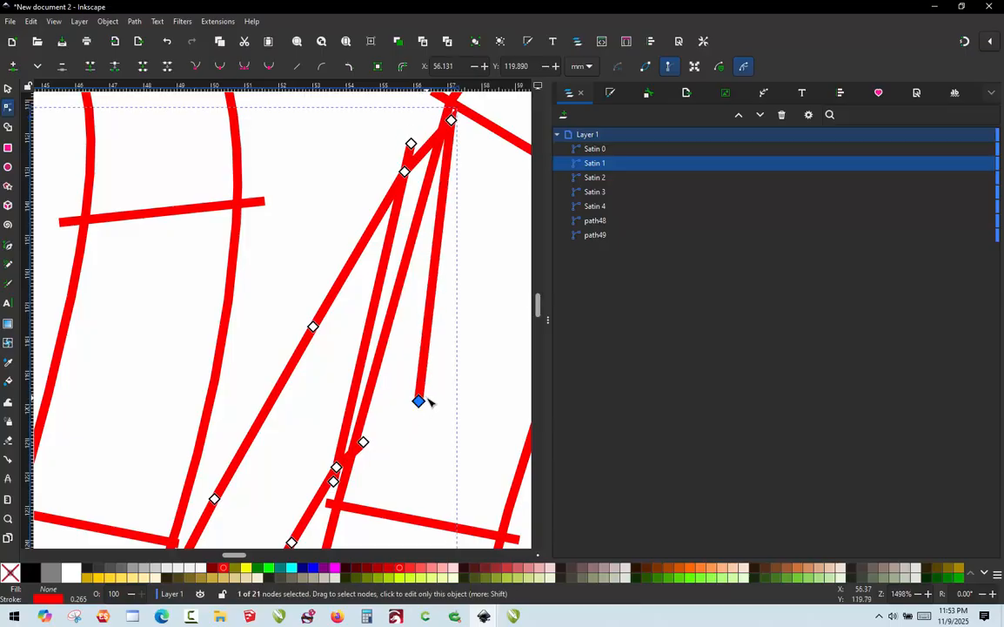
{"action": "key", "text": "ctrl+z"}
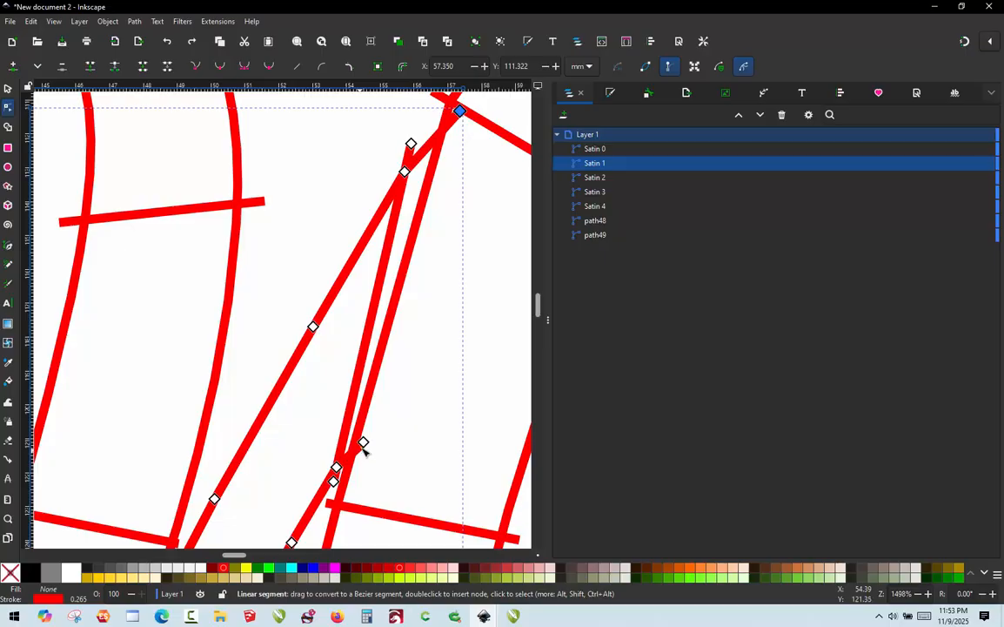
Extend the upper end of Satin 1's lower rail to the middle stem's corner, at about X 57.3, Y 111.3 mm.
{"action": "left_click_drag", "start_coordinate": [364, 444], "coordinate": [439, 217]}
{"action": "scroll", "coordinate": [381, 464], "scroll_direction": "down", "scroll_amount": 1}
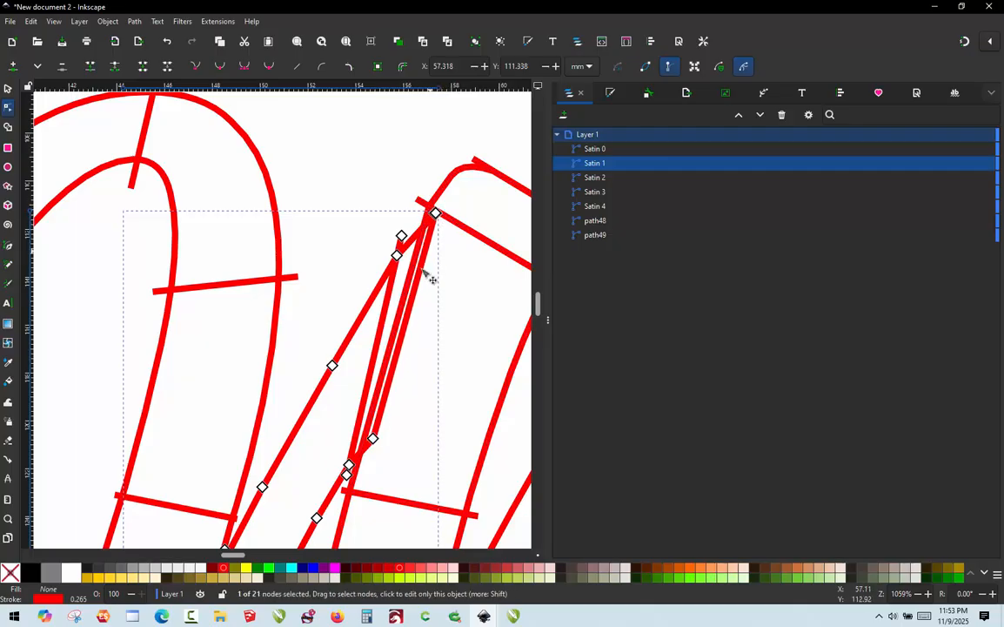
{"action": "scroll", "coordinate": [432, 190], "scroll_direction": "down", "scroll_amount": 2}
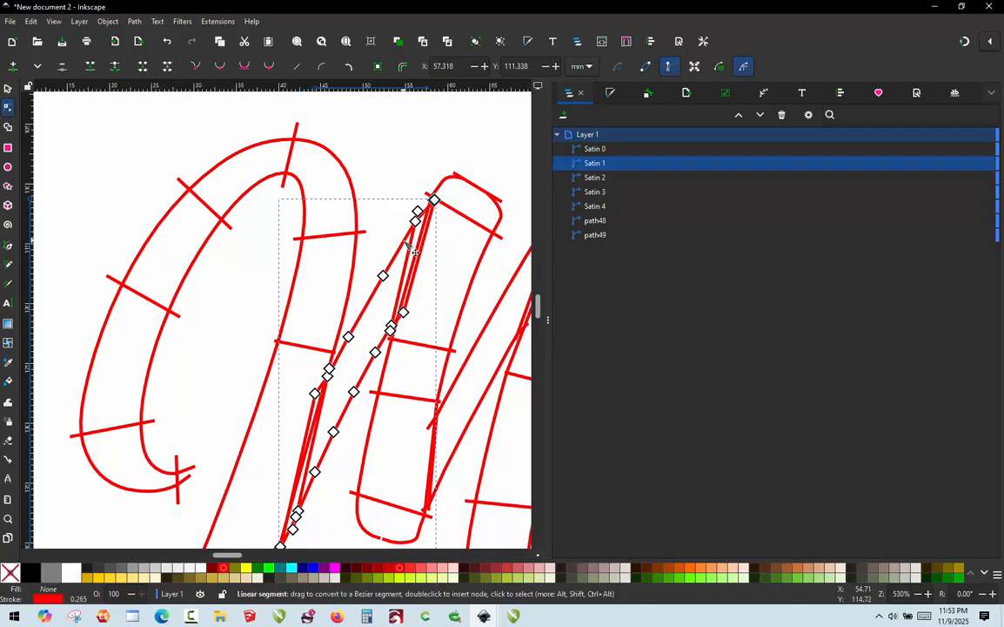
{"action": "scroll", "coordinate": [348, 409], "scroll_direction": "up", "scroll_amount": 4}
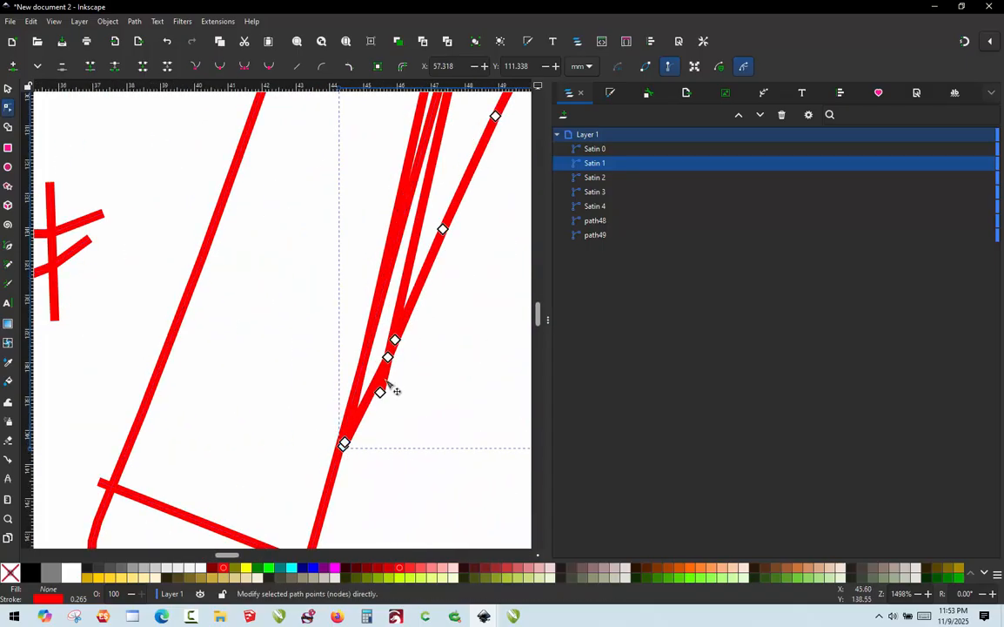
{"action": "scroll", "coordinate": [327, 455], "scroll_direction": "down", "scroll_amount": 4}
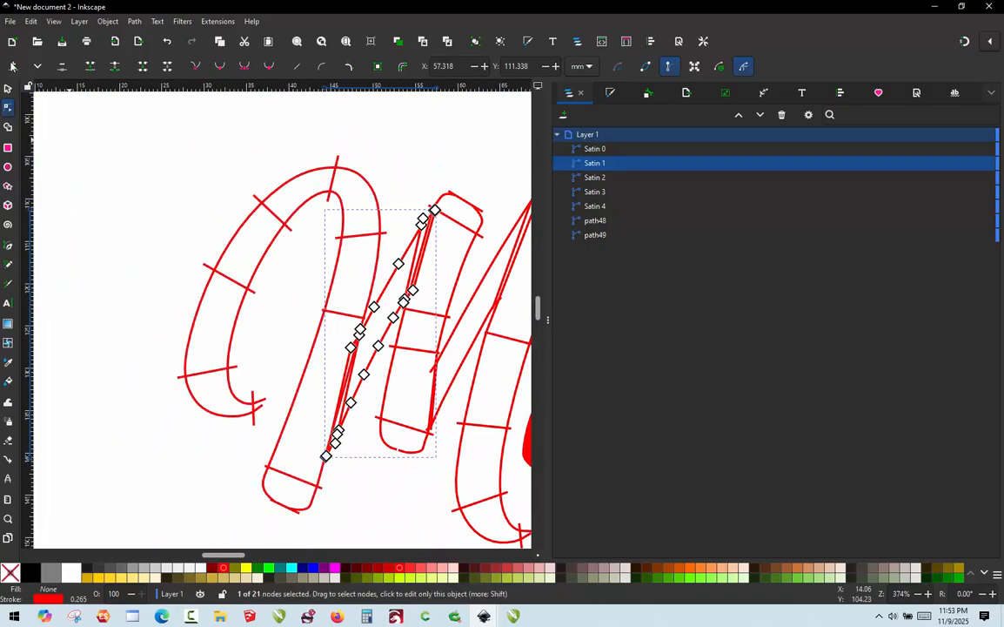
Append a short straight rung to Satin 1 with the Pencil tool, crossing both rails near the middle of the diagonal.
{"action": "key", "text": "s"}
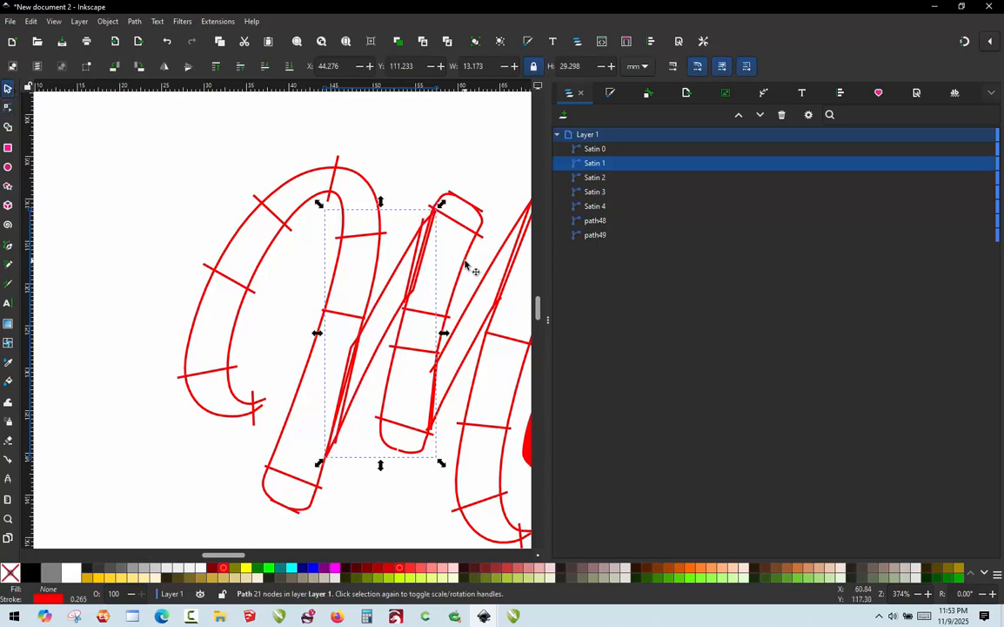
{"action": "scroll", "coordinate": [387, 313], "scroll_direction": "up", "scroll_amount": 2}
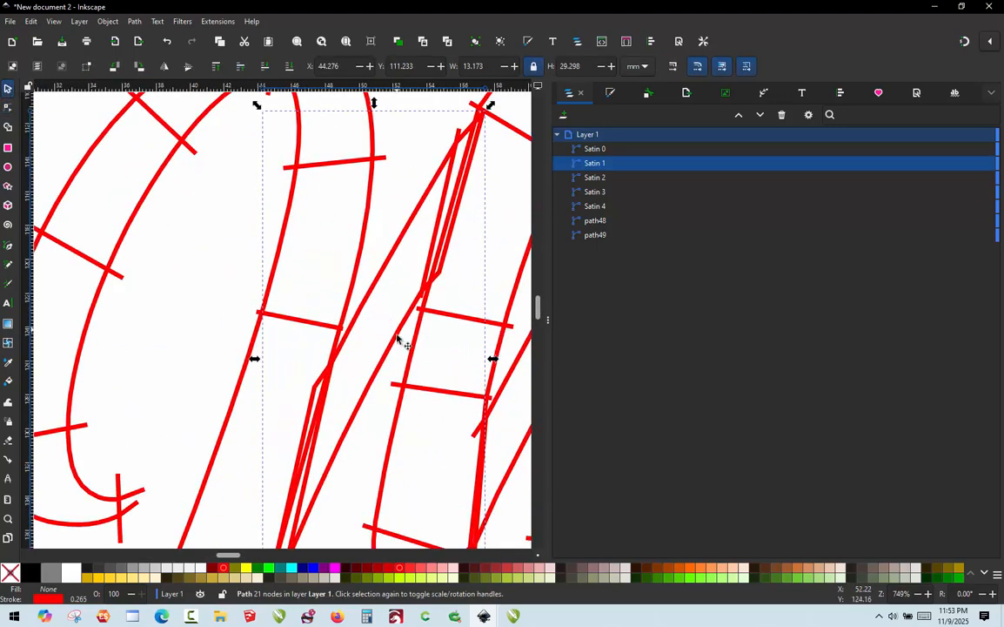
{"action": "left_click", "coordinate": [398, 340]}
{"action": "key", "text": "n"}
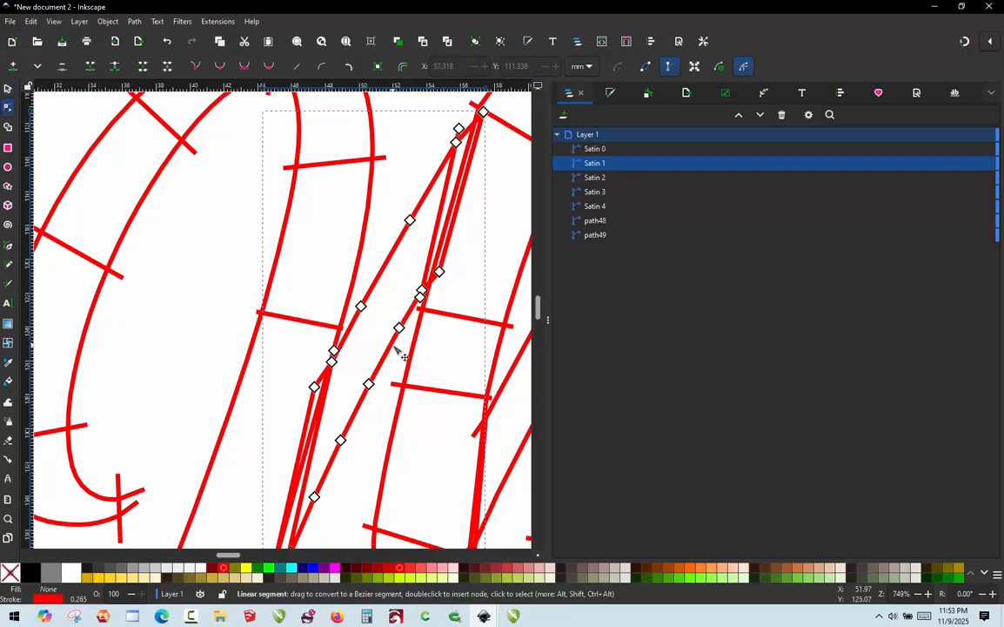
{"action": "key", "text": "p"}
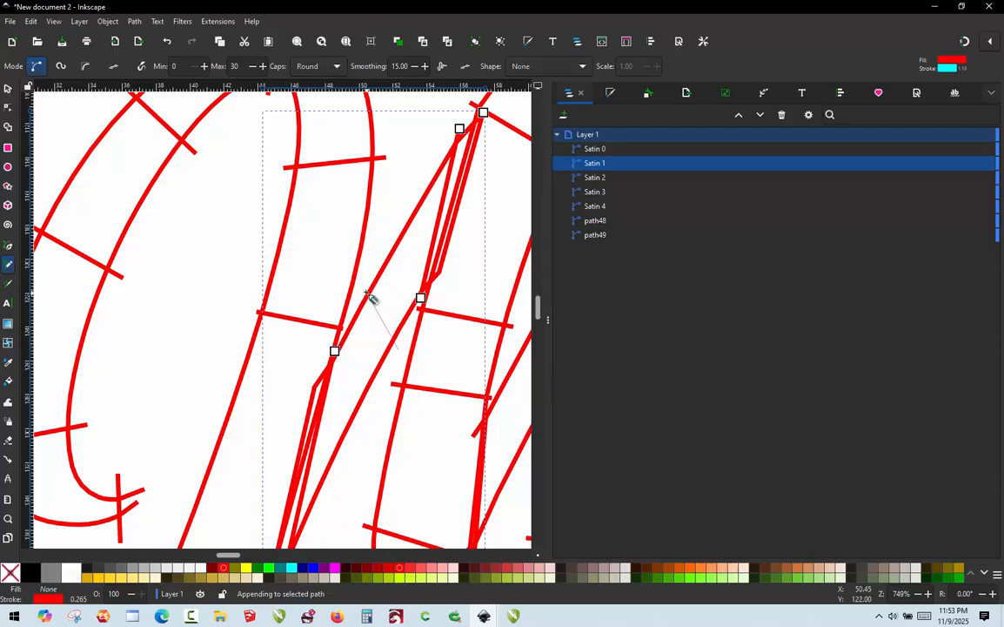
{"action": "left_click_drag", "start_coordinate": [359, 295], "coordinate": [359, 293]}
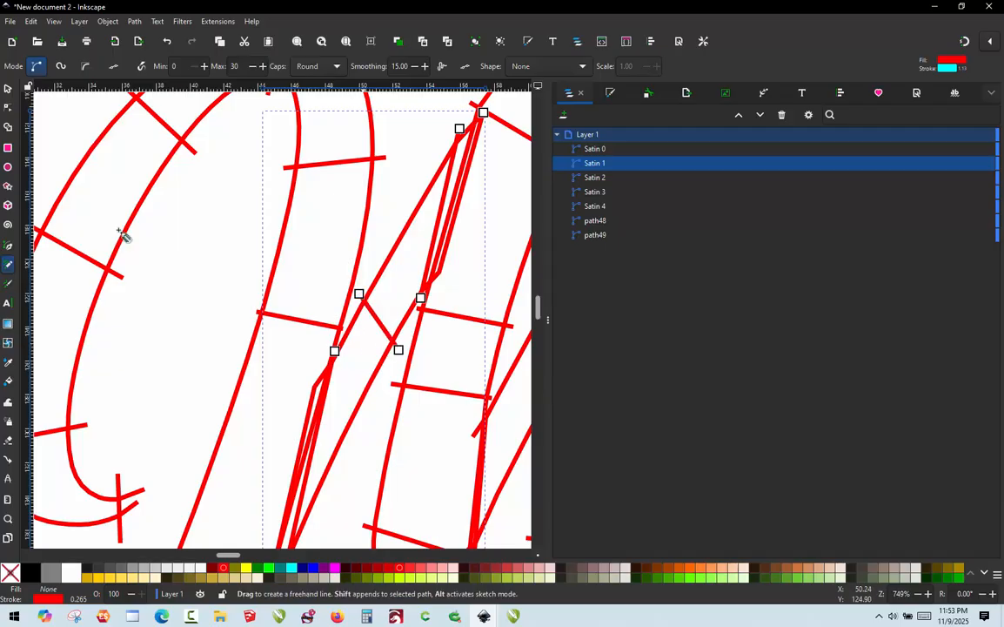
{"action": "left_click", "coordinate": [7, 89]}
Preview both diagonal satins, Satin 1 and Satin 3, in Ink/Stitch Params, apply the settings and clear the selection.
{"action": "scroll", "coordinate": [239, 254], "scroll_direction": "down", "scroll_amount": 3}
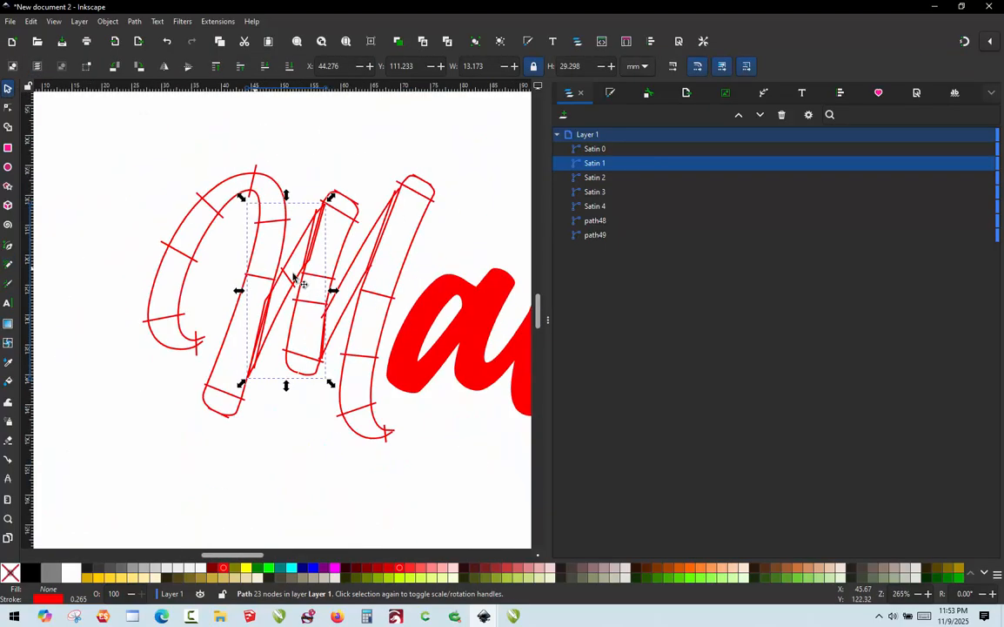
{"action": "scroll", "coordinate": [267, 290], "scroll_direction": "up", "scroll_amount": 1}
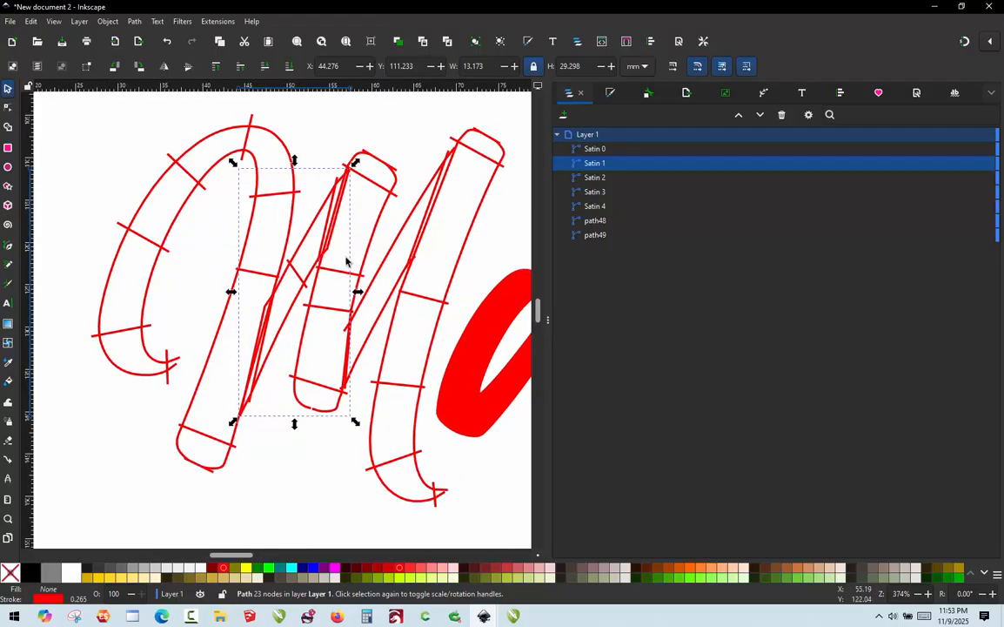
{"action": "key", "text": "shift"}
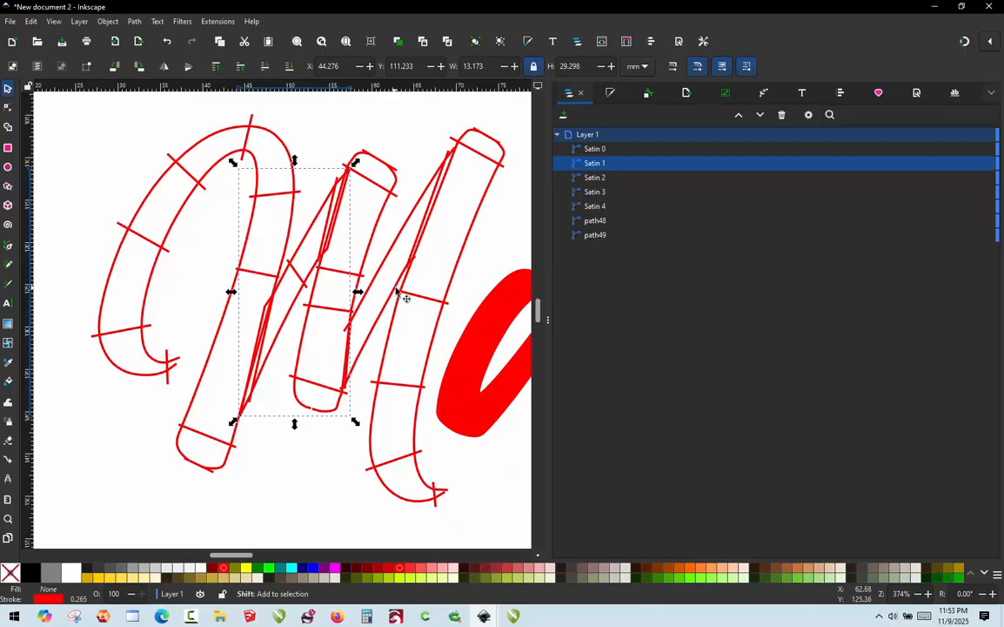
{"action": "left_click", "coordinate": [396, 291], "text": "shift"}
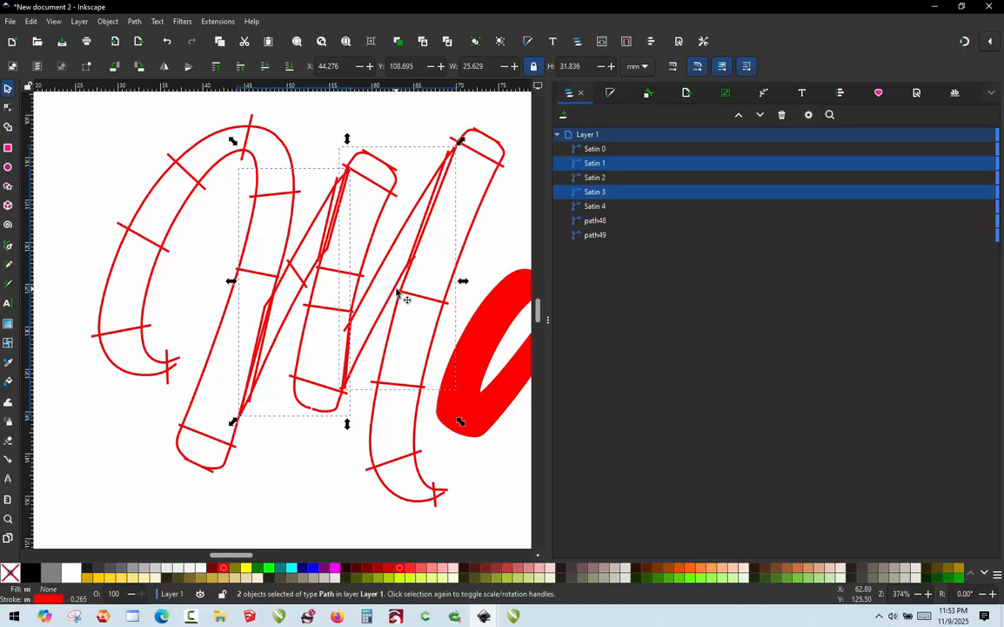
{"action": "key", "text": "ctrl+alt+p"}
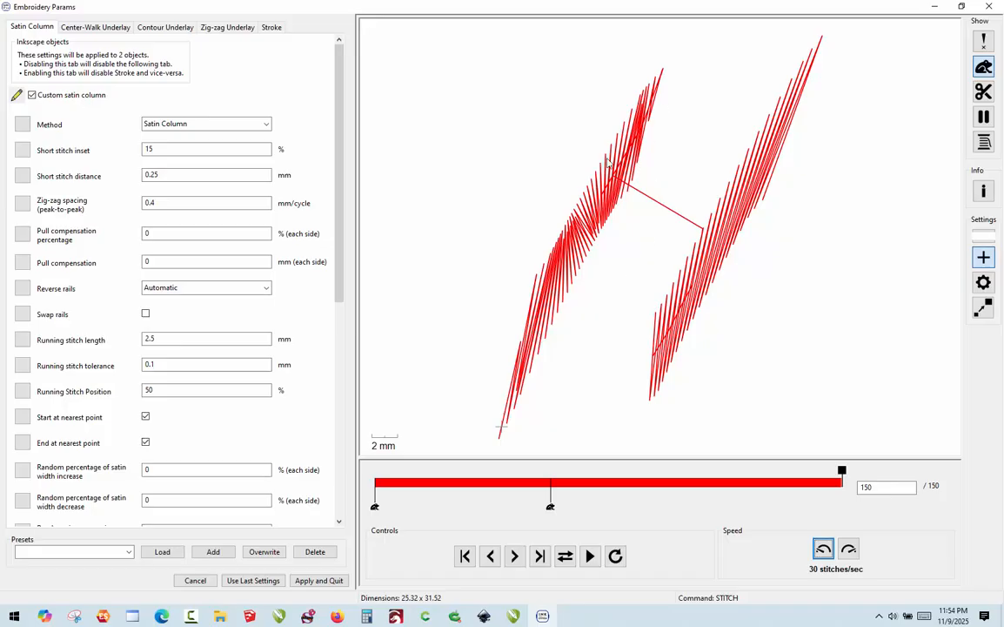
{"action": "left_click", "coordinate": [318, 581]}
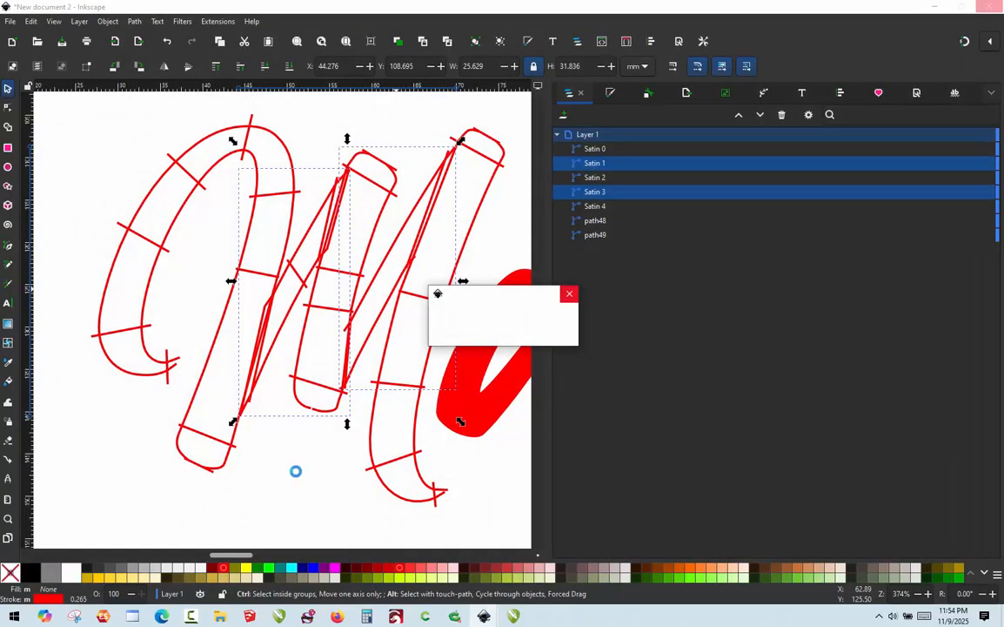
{"action": "left_click", "coordinate": [296, 478]}
Append two more rungs across the lower half of Satin 1 with the Pencil tool, at about Y 137 and Y 130 mm.
{"action": "scroll", "coordinate": [273, 330], "scroll_direction": "up", "scroll_amount": 1}
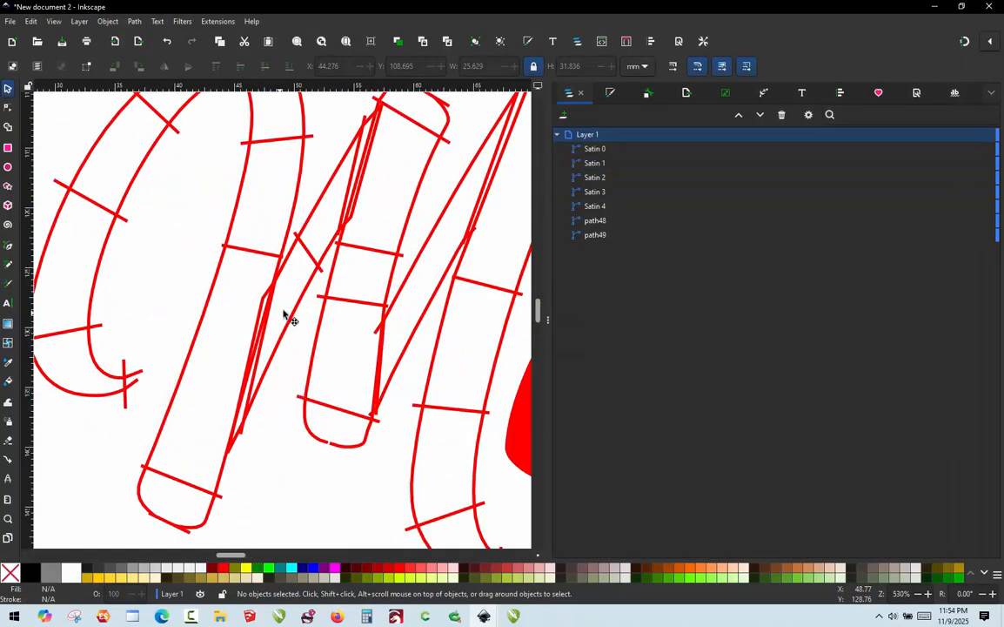
{"action": "double_click", "coordinate": [292, 331]}
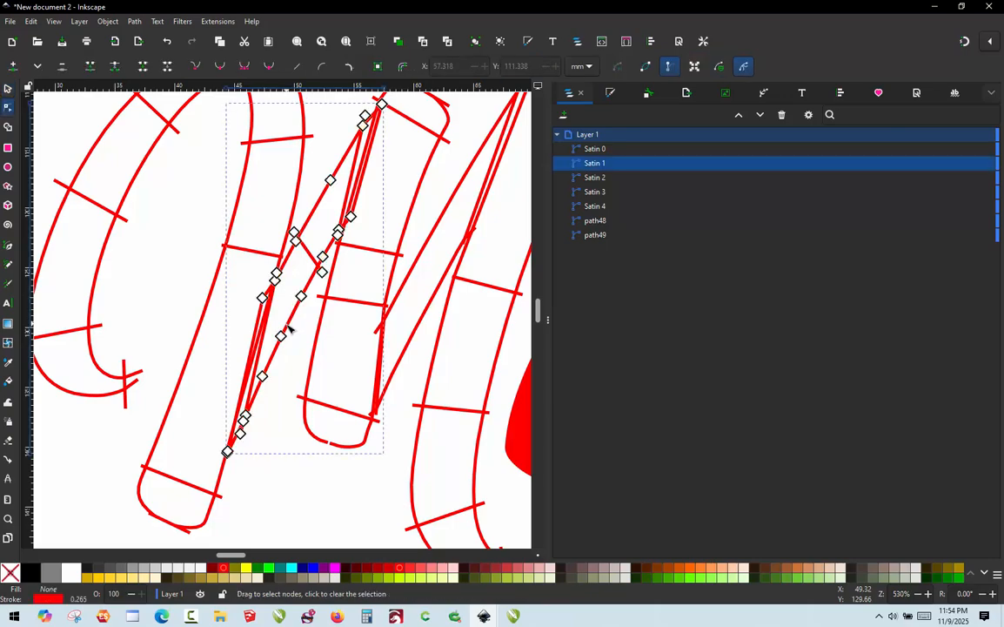
{"action": "left_click", "coordinate": [262, 376]}
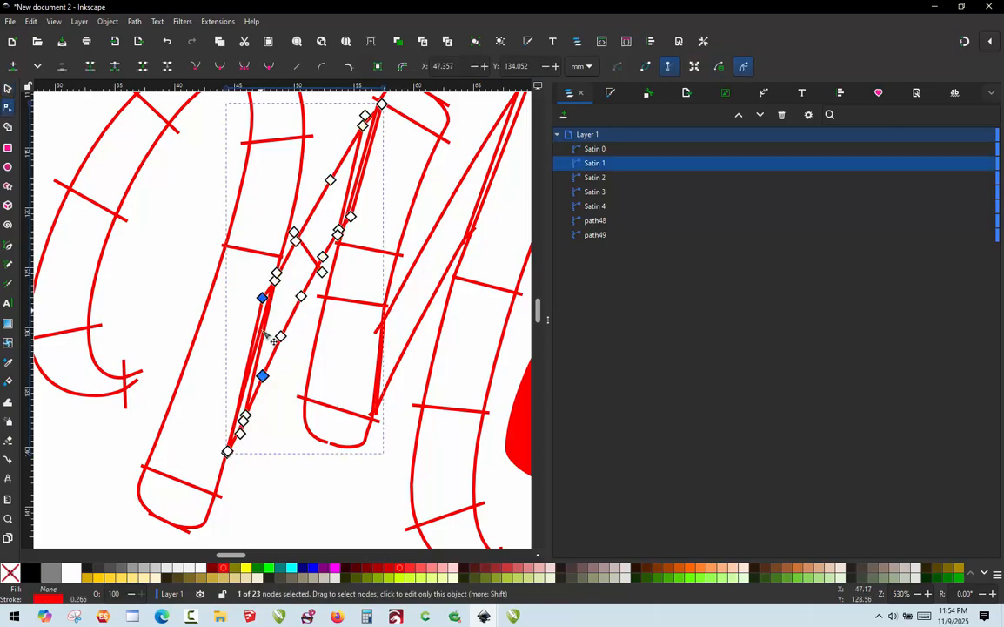
{"action": "key", "text": "p"}
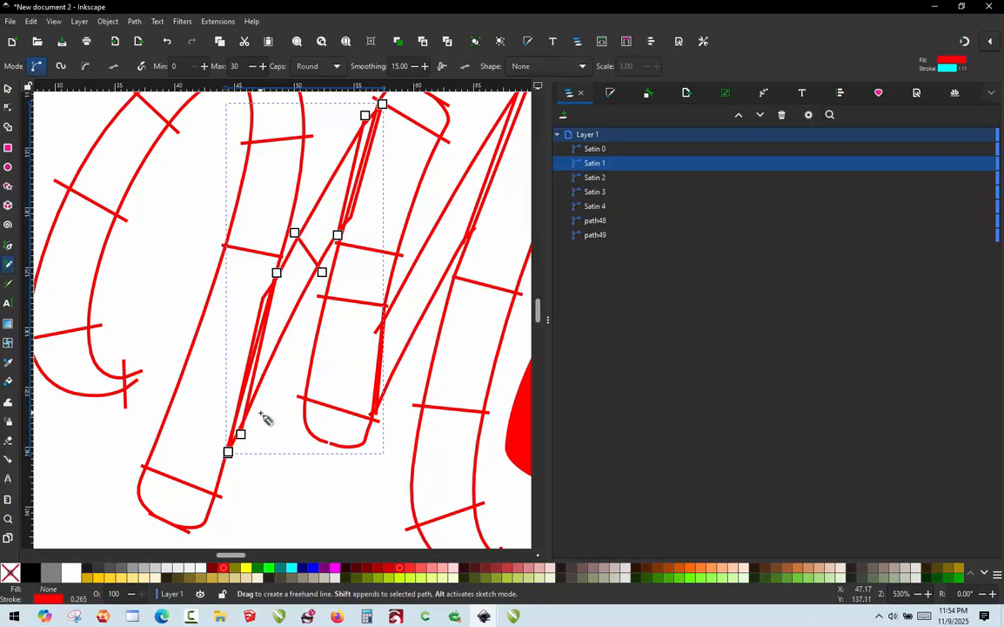
{"action": "left_click_drag", "start_coordinate": [262, 414], "coordinate": [223, 400]}
{"action": "left_click_drag", "start_coordinate": [287, 342], "coordinate": [251, 307]}
{"action": "scroll", "coordinate": [240, 359], "scroll_direction": "down", "scroll_amount": 2}
{"action": "scroll", "coordinate": [307, 228], "scroll_direction": "up", "scroll_amount": 5}
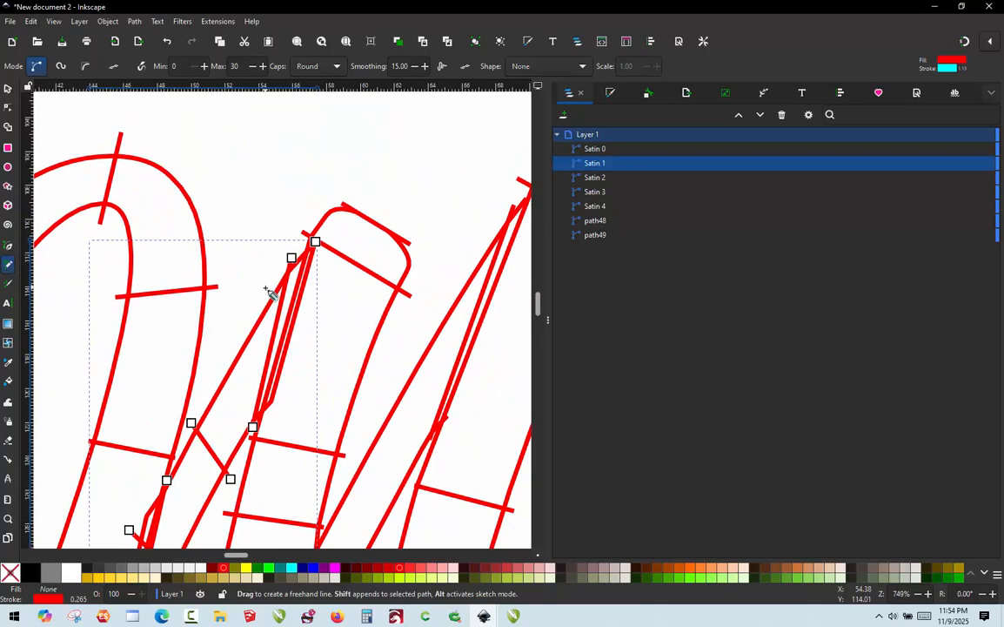
{"action": "scroll", "coordinate": [327, 242], "scroll_direction": "down", "scroll_amount": 5}
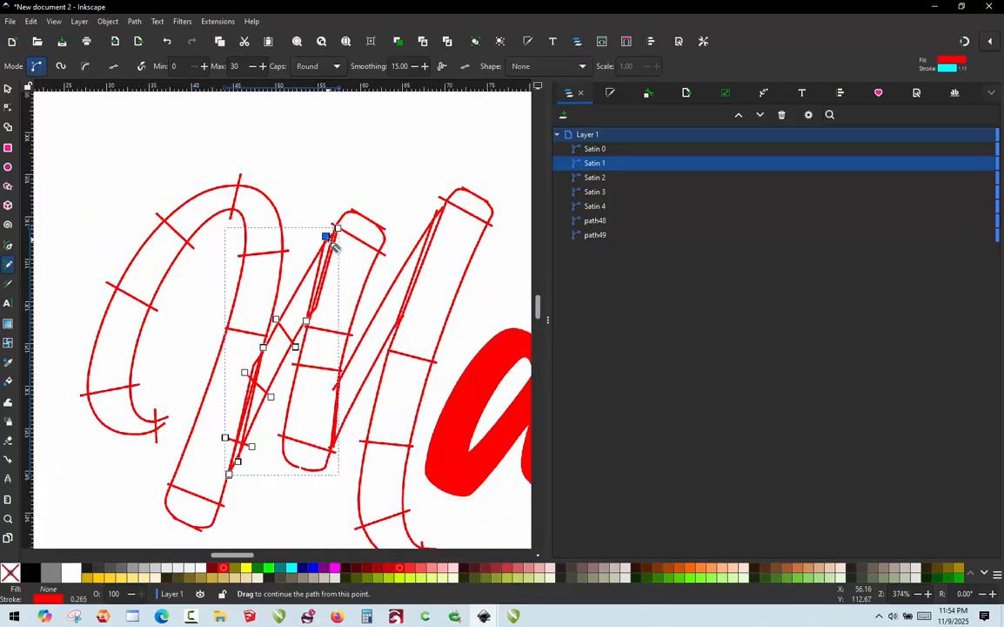
{"action": "scroll", "coordinate": [285, 341], "scroll_direction": "up", "scroll_amount": 2}
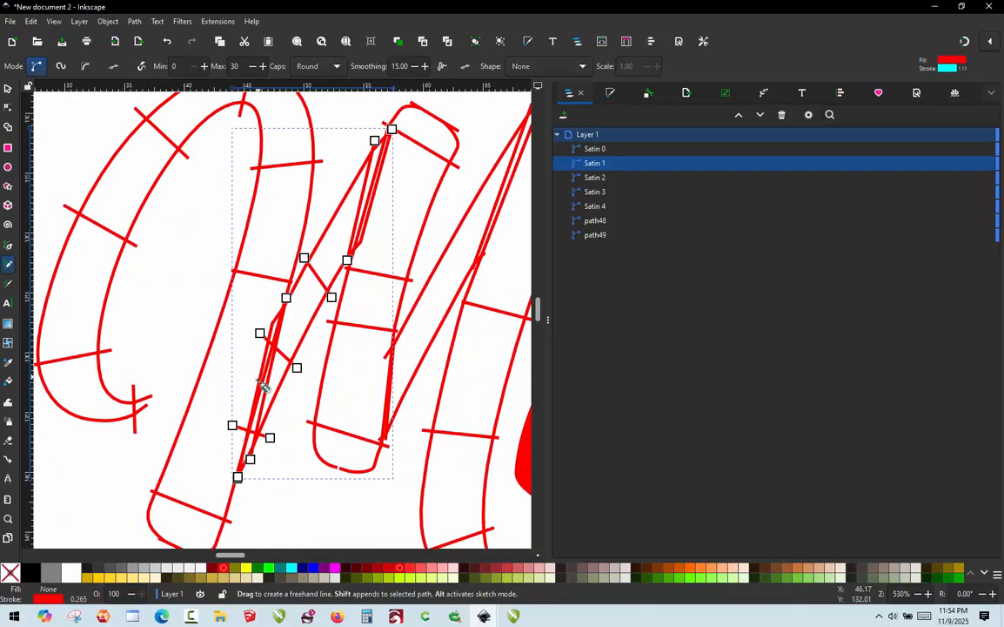
{"action": "key", "text": "alt"}
{"action": "left_click", "coordinate": [253, 462], "text": "ctrl"}
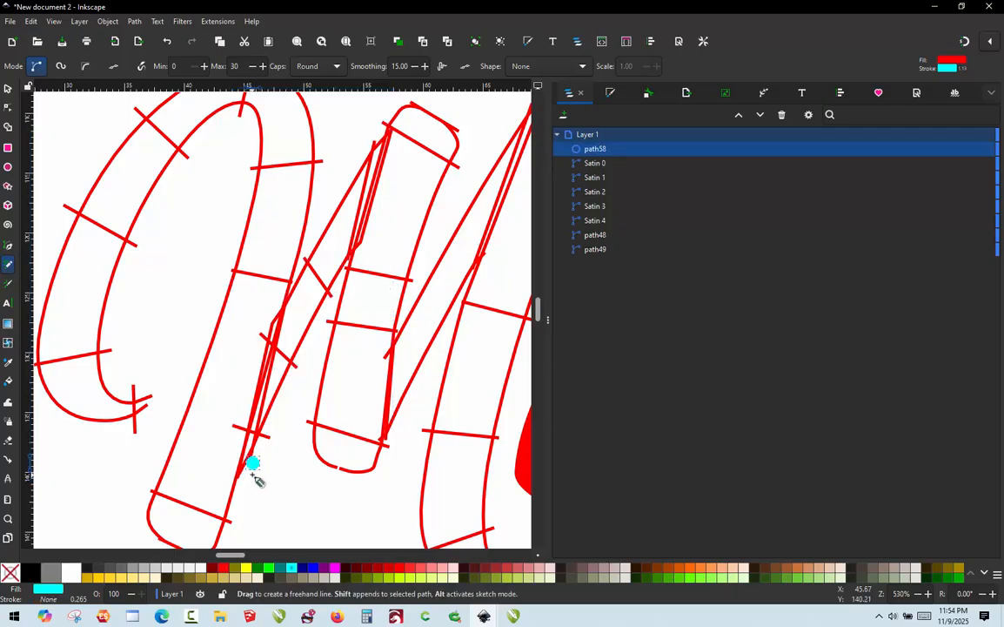
{"action": "key", "text": "ctrl+z"}
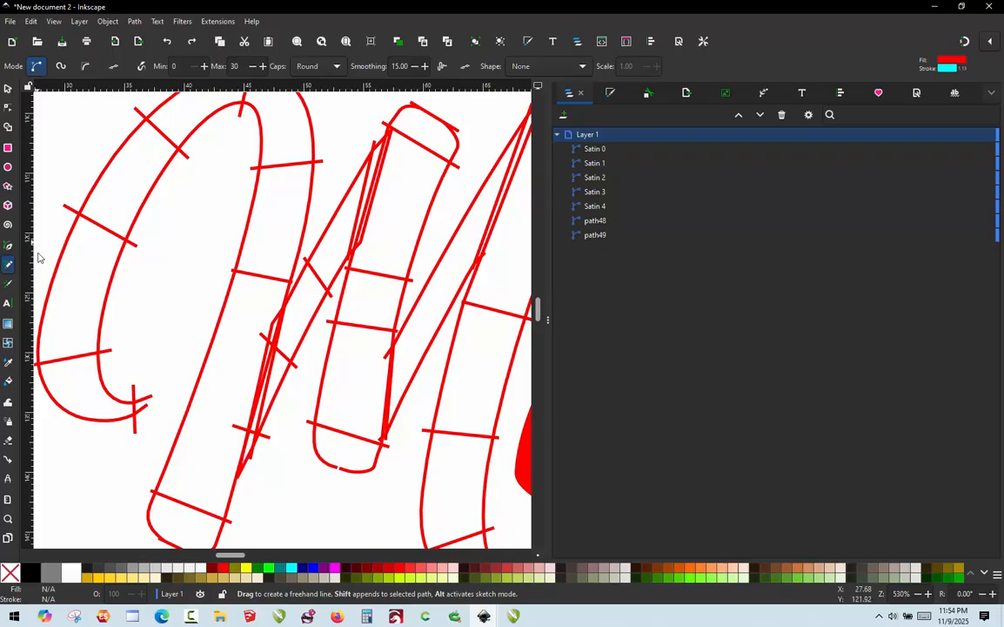
Delete the long, steep rung running lengthwise along the lower part of Satin 1, first pulling its upper end node clear of the rail.
{"action": "key", "text": "n"}
{"action": "left_click", "coordinate": [263, 339]}
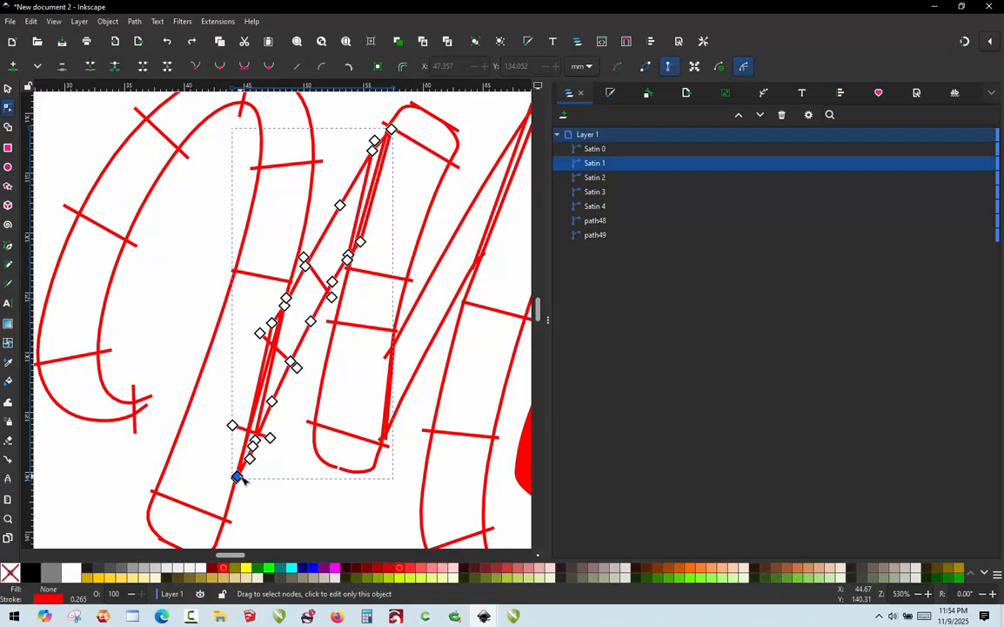
{"action": "scroll", "coordinate": [261, 420], "scroll_direction": "up", "scroll_amount": 2}
{"action": "left_click", "coordinate": [318, 202]}
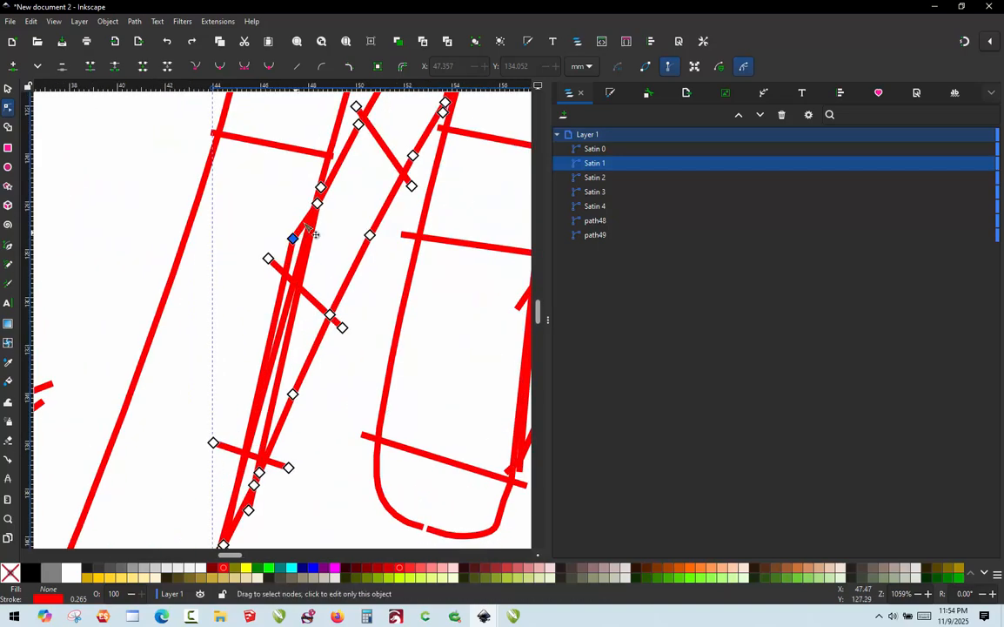
{"action": "left_click_drag", "start_coordinate": [319, 204], "coordinate": [290, 171]}
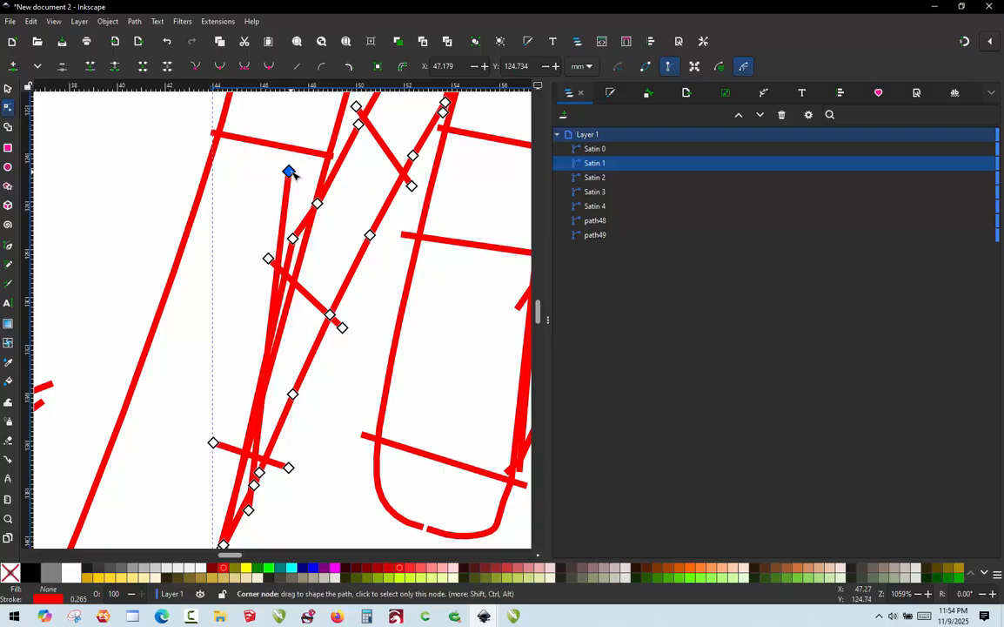
{"action": "key", "text": "Delete"}
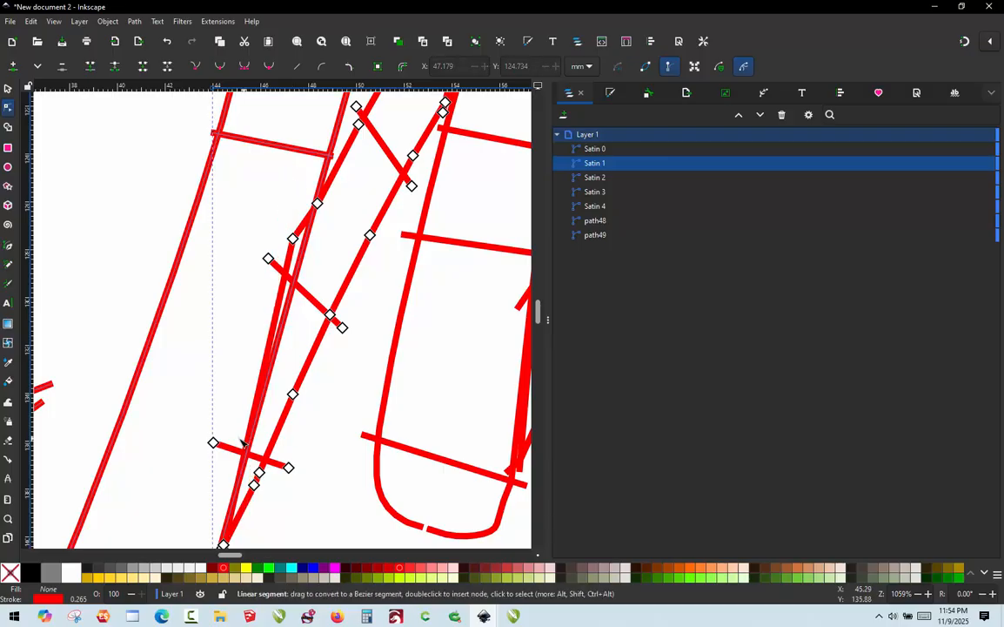
Pull the end node of the steep lengthwise rung near Satin 1's upper tip clear of the rail and delete that rung.
{"action": "scroll", "coordinate": [318, 346], "scroll_direction": "down", "scroll_amount": 2}
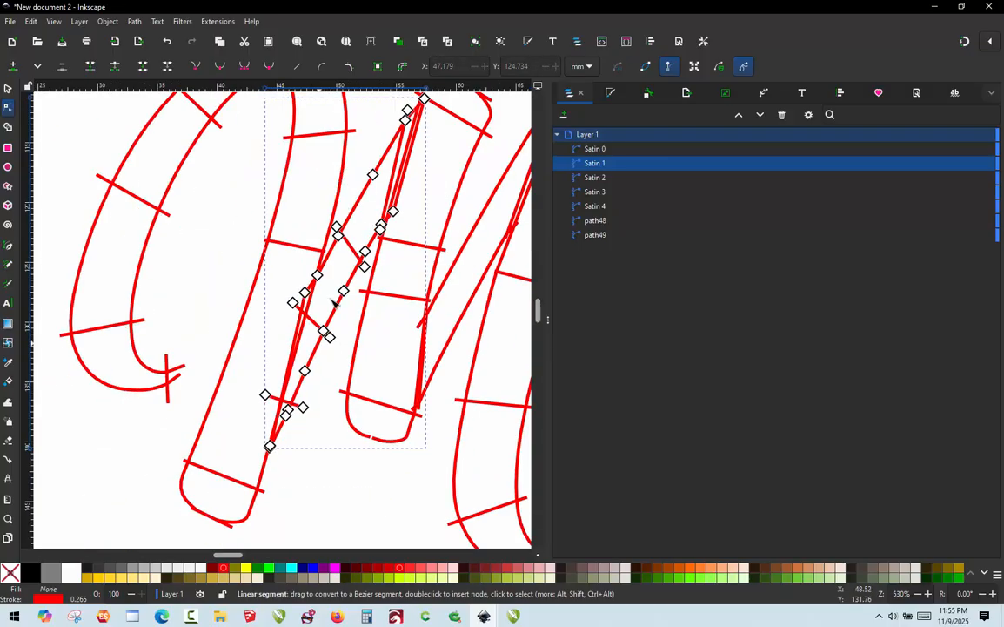
{"action": "left_click", "coordinate": [407, 110]}
{"action": "scroll", "coordinate": [388, 174], "scroll_direction": "down", "scroll_amount": 2}
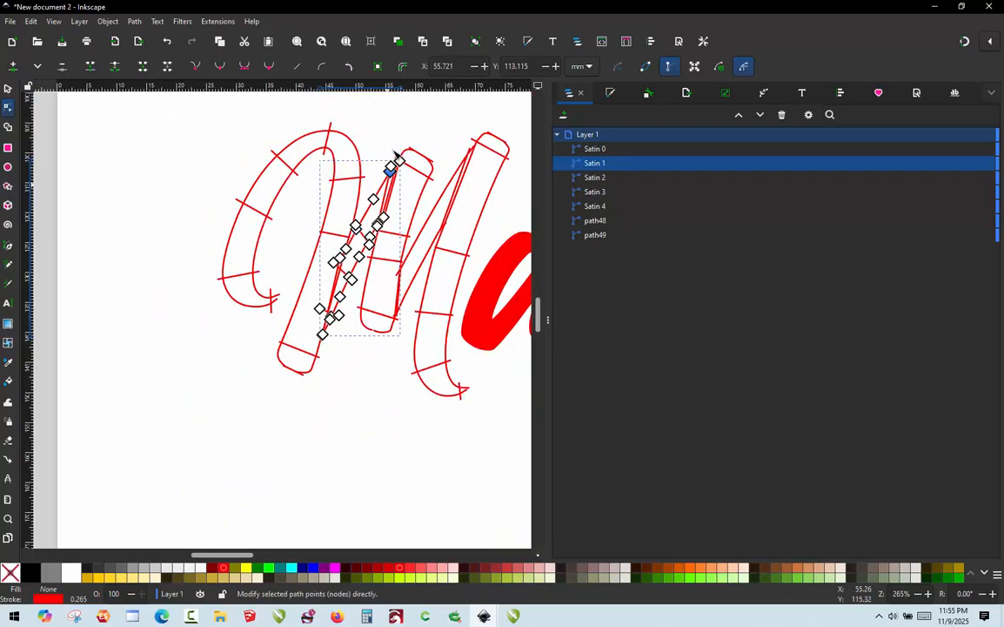
{"action": "scroll", "coordinate": [396, 156], "scroll_direction": "up", "scroll_amount": 3}
{"action": "scroll", "coordinate": [401, 219], "scroll_direction": "up", "scroll_amount": 1}
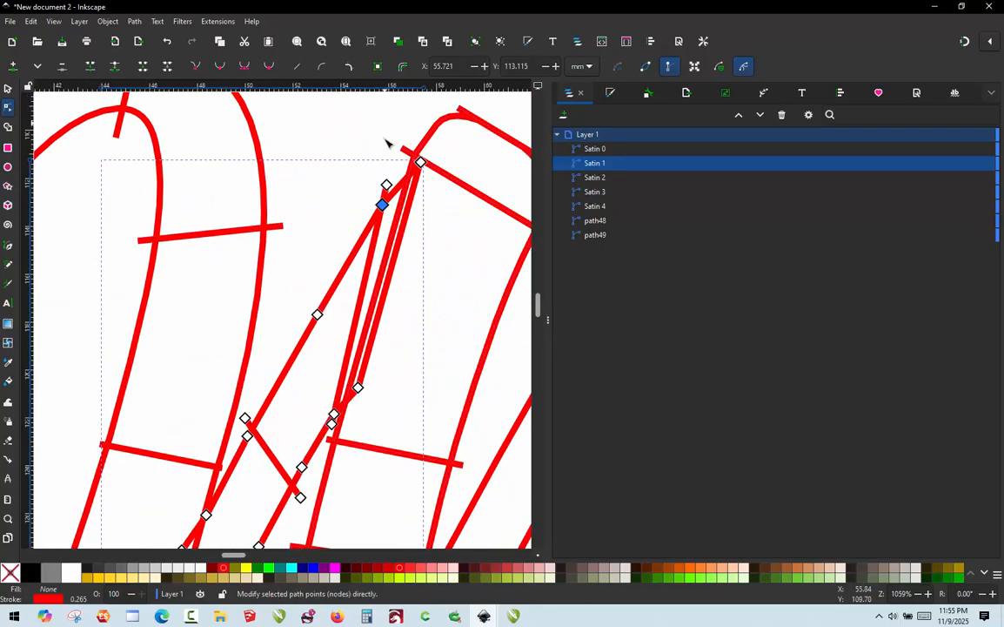
{"action": "left_click_drag", "start_coordinate": [383, 206], "coordinate": [316, 177]}
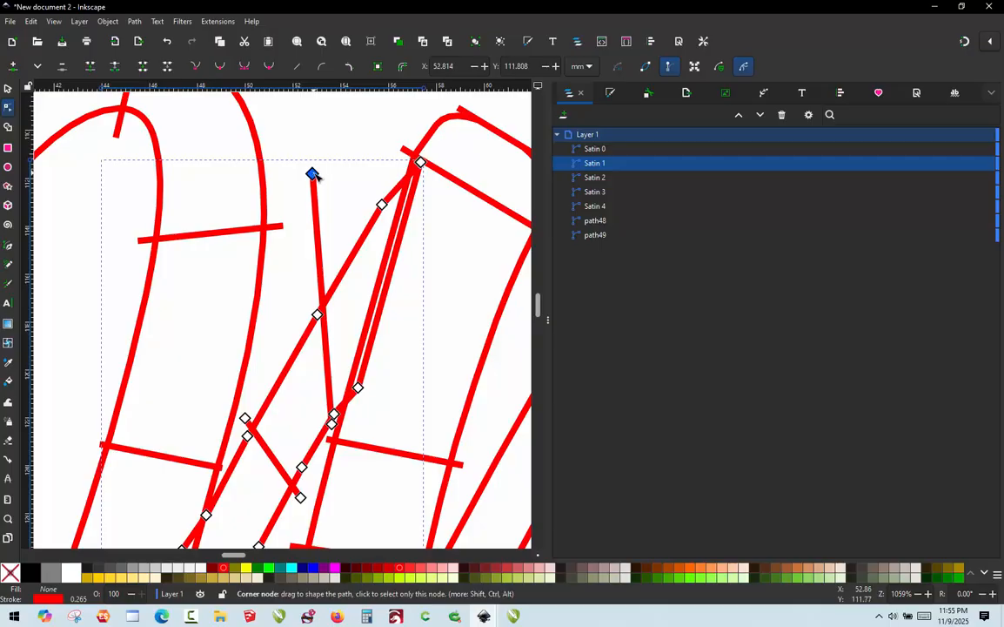
{"action": "left_click", "coordinate": [317, 176], "text": "ctrl+alt"}
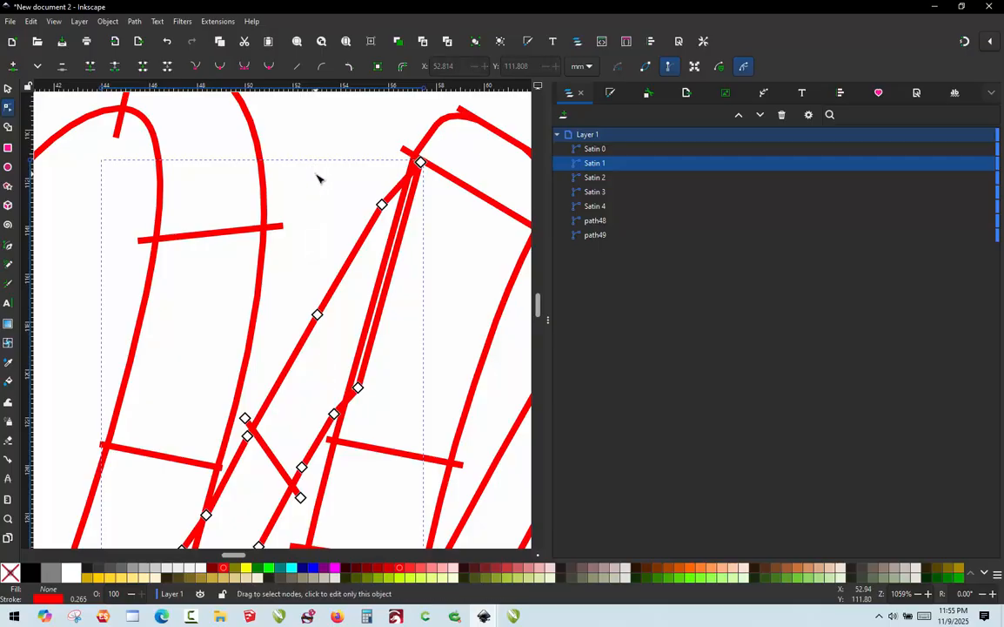
{"action": "key", "text": "p"}
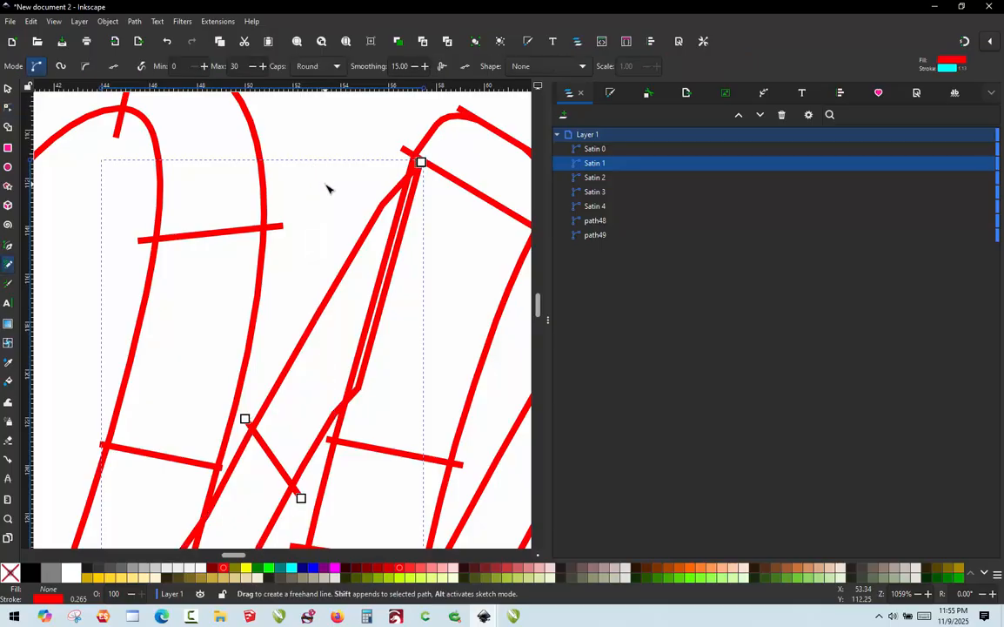
{"action": "key", "text": "b"}
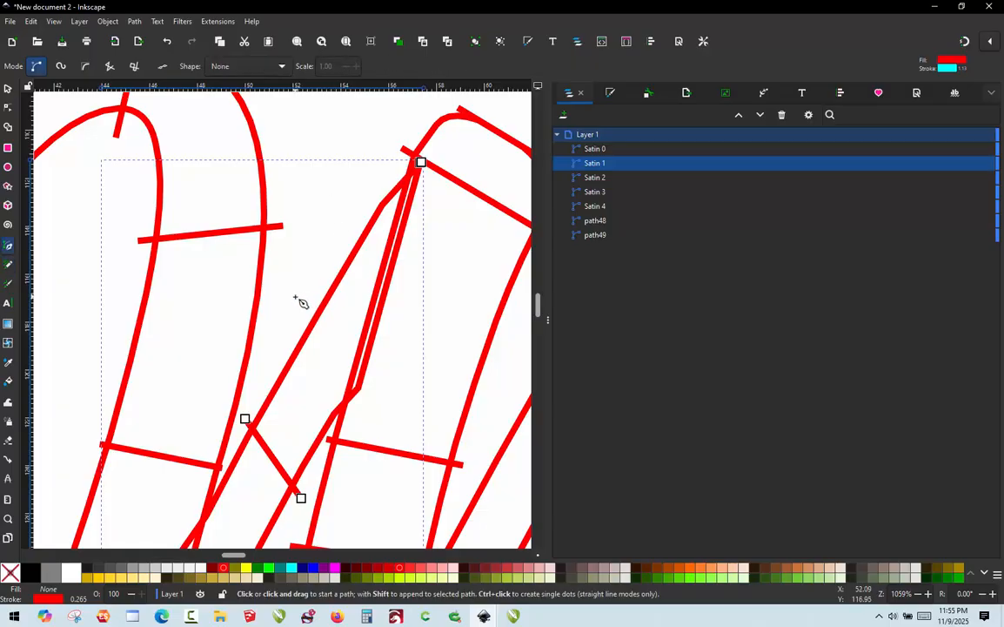
{"action": "left_click_drag", "start_coordinate": [295, 296], "coordinate": [379, 341]}
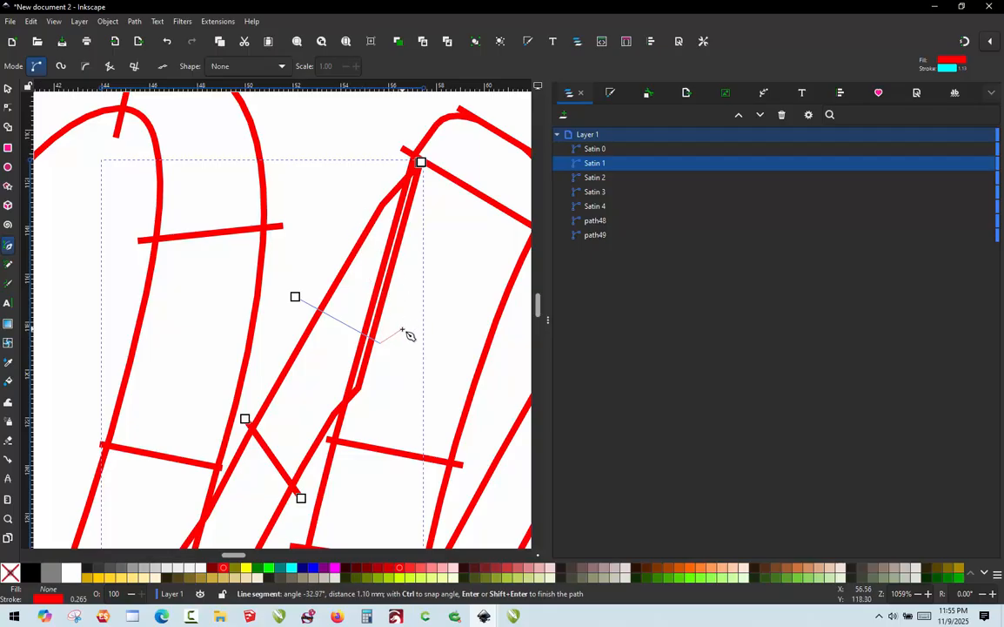
{"action": "key", "text": "Escape"}
Append two short rungs across the upper half of Satin 1 with the Pencil tool, at about Y 118 and Y 113 mm.
{"action": "key", "text": "p"}
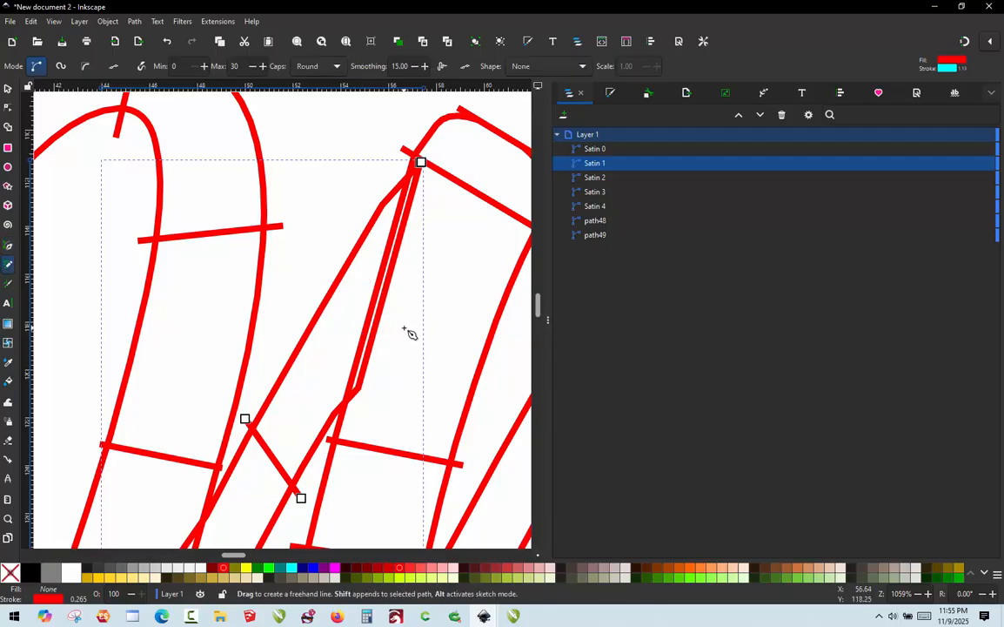
{"action": "left_click_drag", "start_coordinate": [315, 291], "coordinate": [388, 340]}
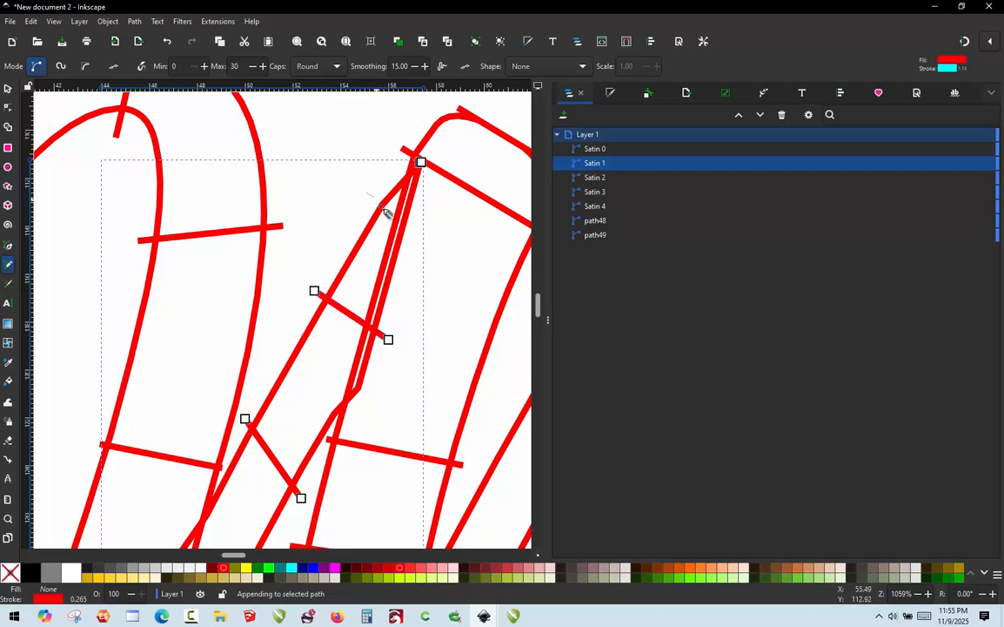
{"action": "left_click_drag", "start_coordinate": [366, 193], "coordinate": [411, 222]}
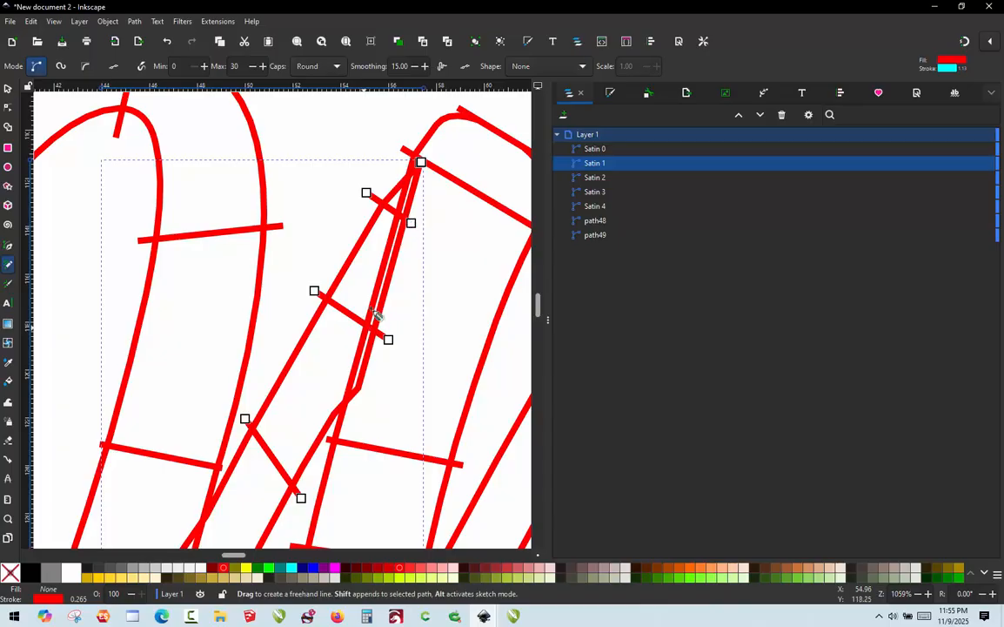
{"action": "scroll", "coordinate": [368, 281], "scroll_direction": "down", "scroll_amount": 2}
{"action": "scroll", "coordinate": [310, 387], "scroll_direction": "up", "scroll_amount": 3}
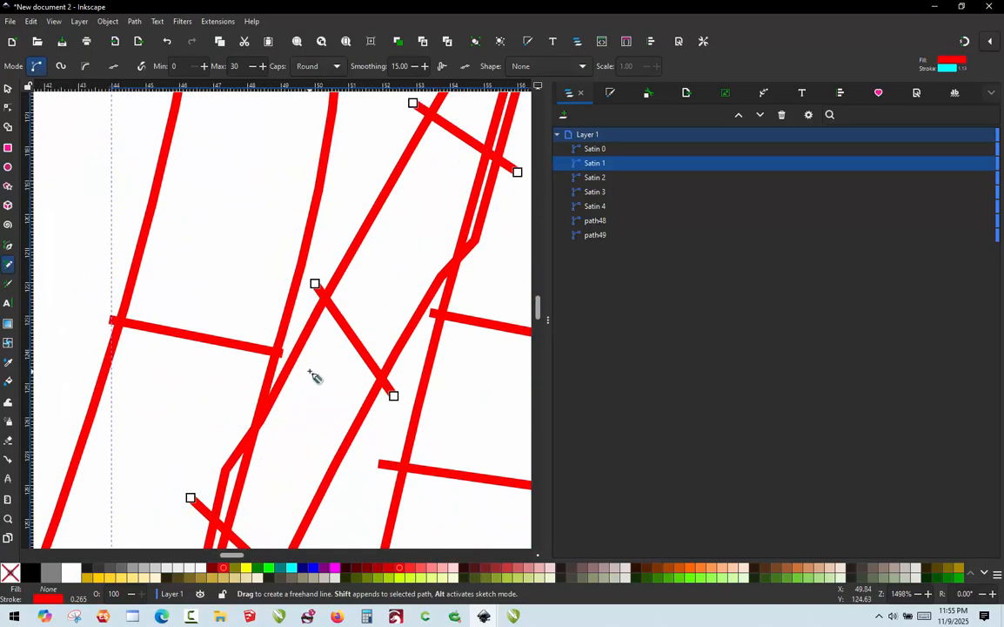
Make Satin 1's middle rung less steep by moving its upper-left end node to about X 49.4, Y 123.2 mm.
{"action": "key", "text": "n"}
{"action": "left_click_drag", "start_coordinate": [314, 285], "coordinate": [300, 328]}
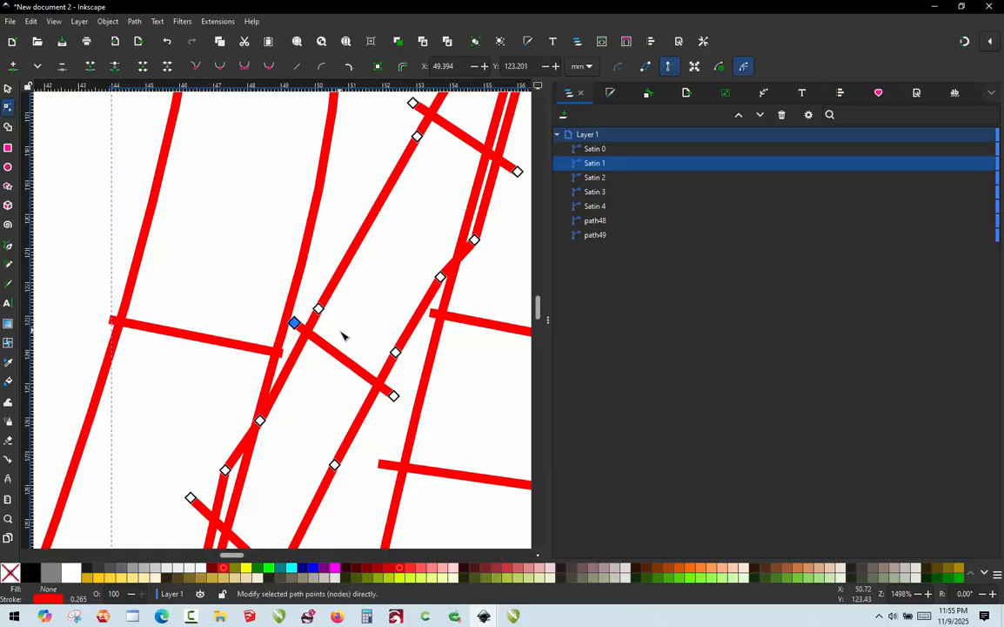
{"action": "scroll", "coordinate": [353, 331], "scroll_direction": "down", "scroll_amount": 2}
{"action": "scroll", "coordinate": [356, 328], "scroll_direction": "down", "scroll_amount": 2}
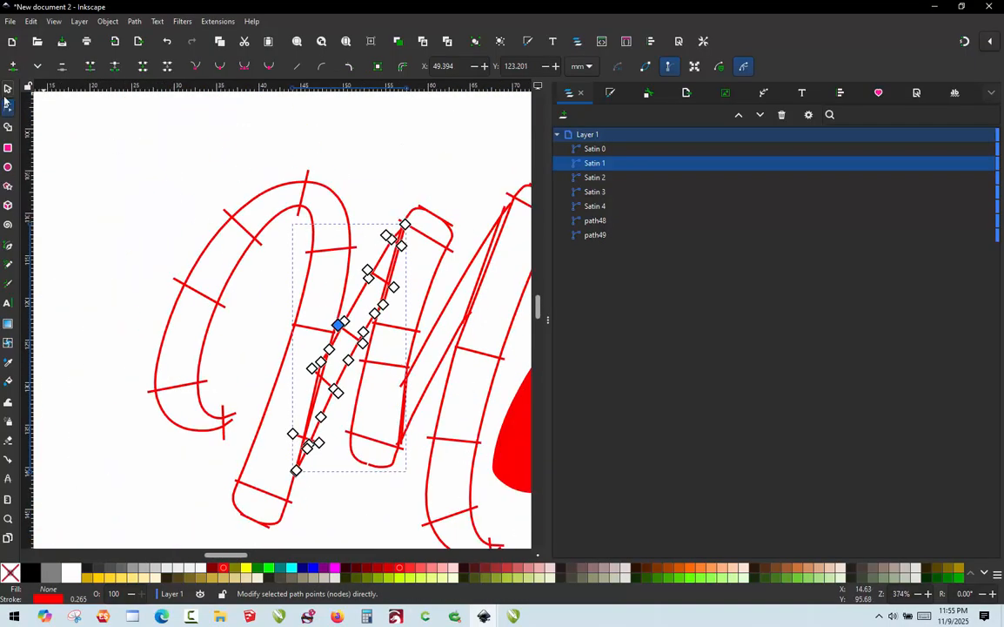
Check the corrected Satin 1 together with Satin 3 in Ink/Stitch Params, apply the settings and clear the selection.
{"action": "left_click", "coordinate": [7, 88]}
{"action": "scroll", "coordinate": [200, 252], "scroll_direction": "down", "scroll_amount": 1}
{"action": "scroll", "coordinate": [358, 330], "scroll_direction": "up", "scroll_amount": 1}
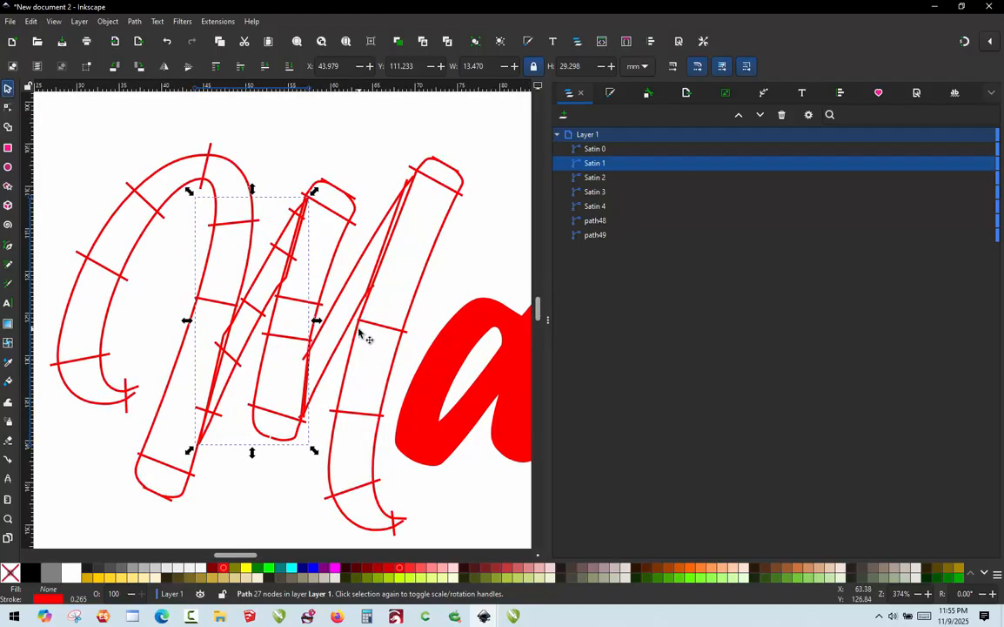
{"action": "left_click", "coordinate": [351, 328], "text": "shift"}
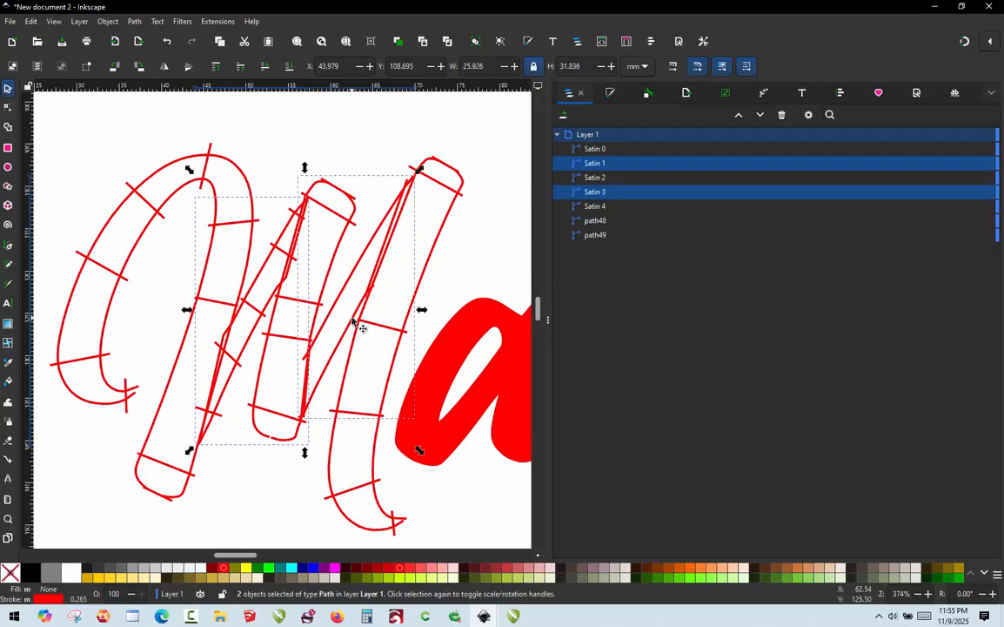
{"action": "key", "text": "ctrl+alt+p"}
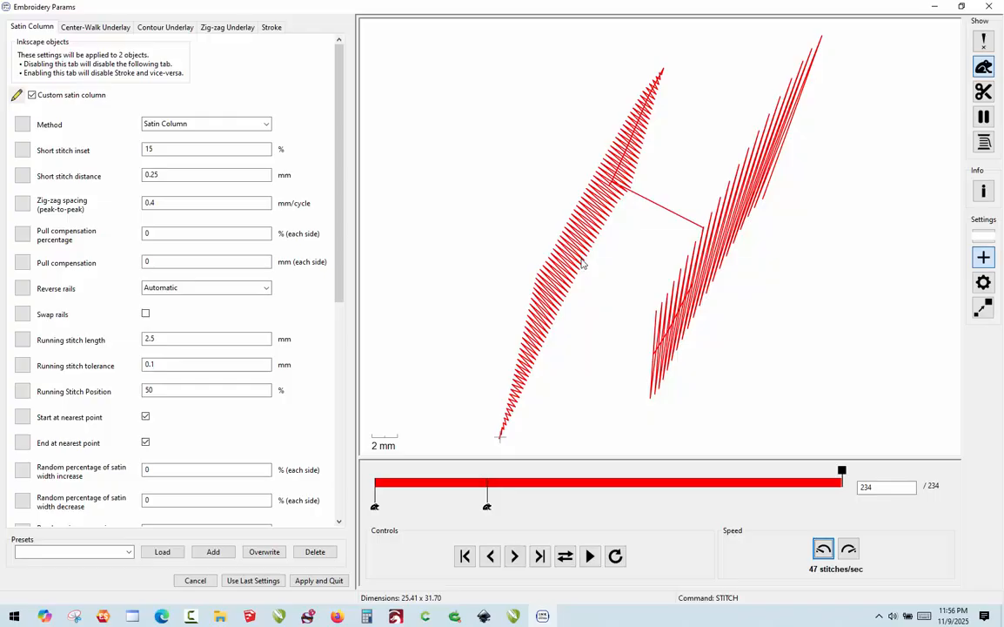
{"action": "left_click", "coordinate": [334, 581]}
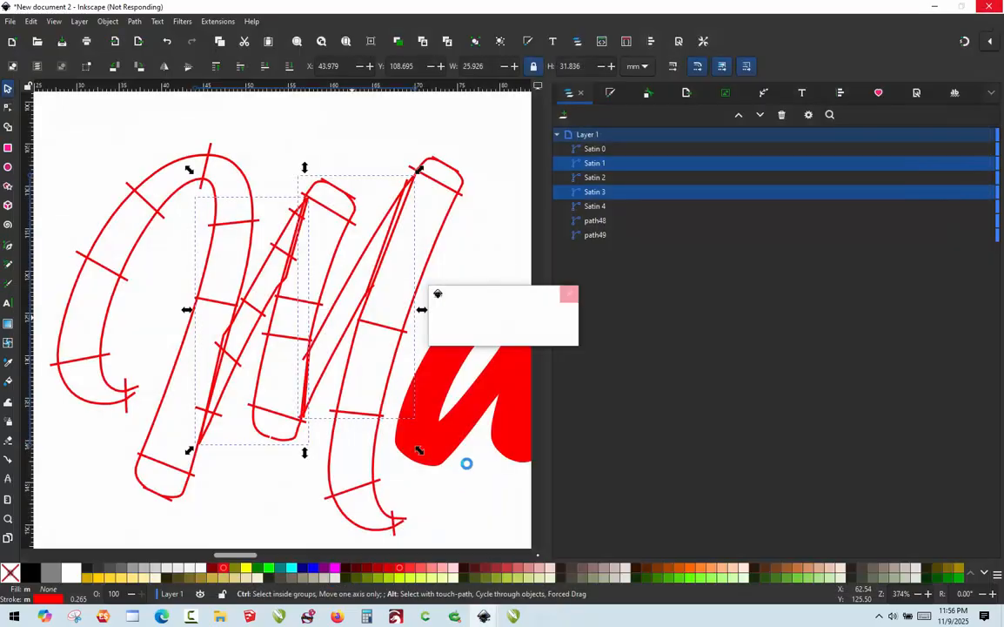
{"action": "left_click", "coordinate": [290, 487]}
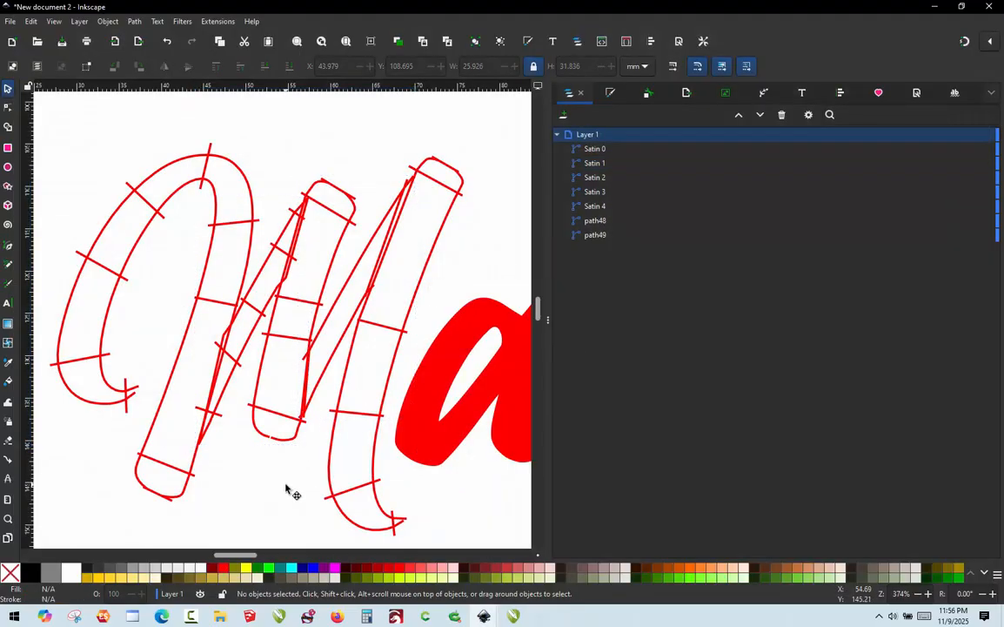
Pull the upper end node of the lengthwise rung at Satin 3's lower tip clear of the rail and delete that rung.
{"action": "left_click", "coordinate": [322, 331]}
{"action": "key", "text": "n"}
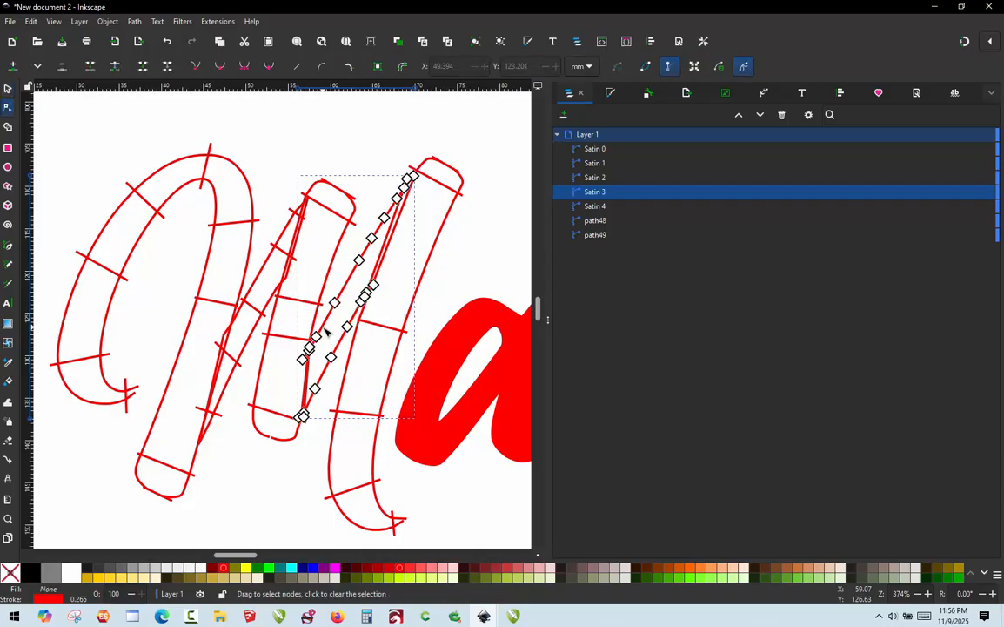
{"action": "scroll", "coordinate": [287, 413], "scroll_direction": "up", "scroll_amount": 3}
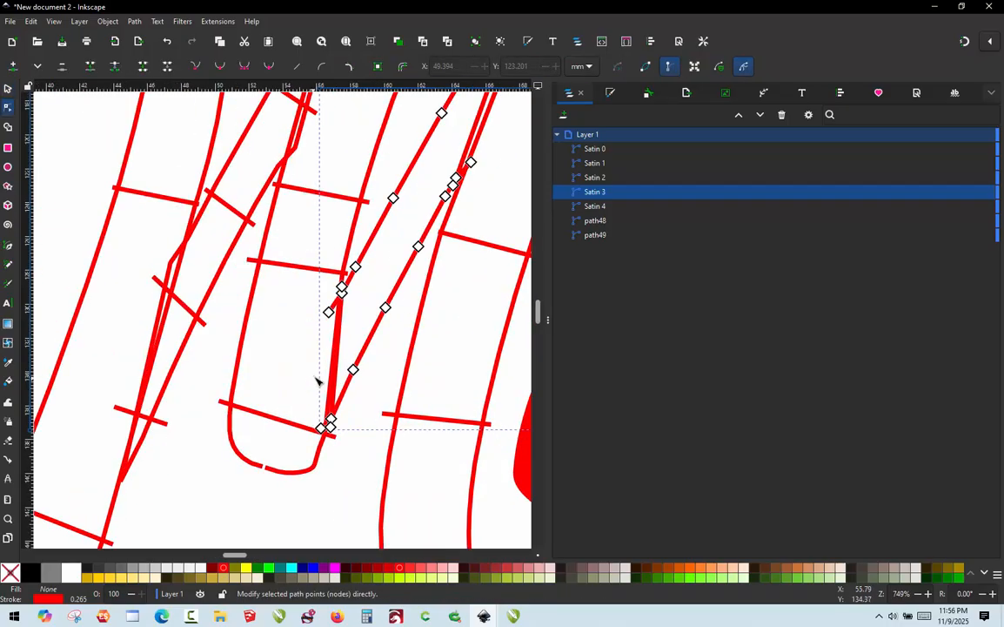
{"action": "left_click", "coordinate": [337, 435]}
{"action": "left_click", "coordinate": [338, 448], "text": "shift"}
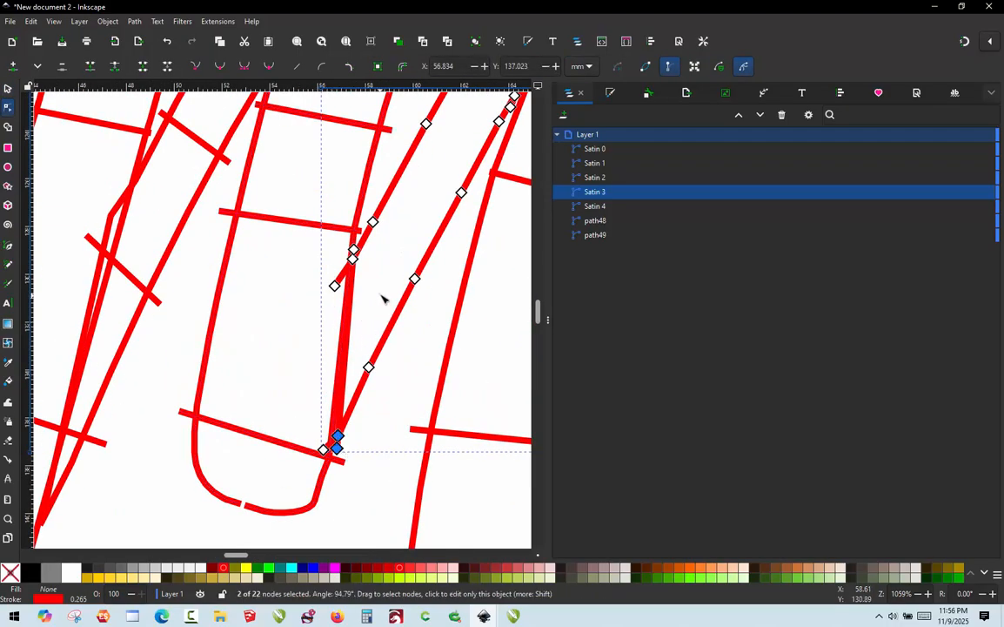
{"action": "left_click_drag", "start_coordinate": [354, 250], "coordinate": [272, 255]}
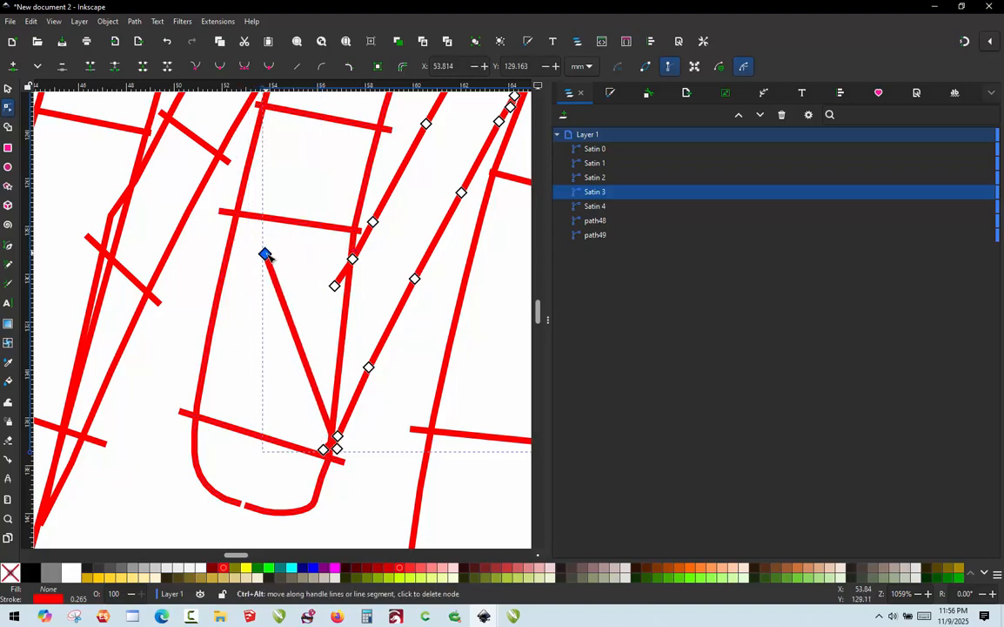
{"action": "left_click", "coordinate": [266, 255], "text": "ctrl+alt"}
Pull the upper end node of Satin 3's upper lengthwise rung clear of the rail and delete that rung.
{"action": "scroll", "coordinate": [286, 393], "scroll_direction": "down", "scroll_amount": 3}
{"action": "scroll", "coordinate": [412, 203], "scroll_direction": "up", "scroll_amount": 2}
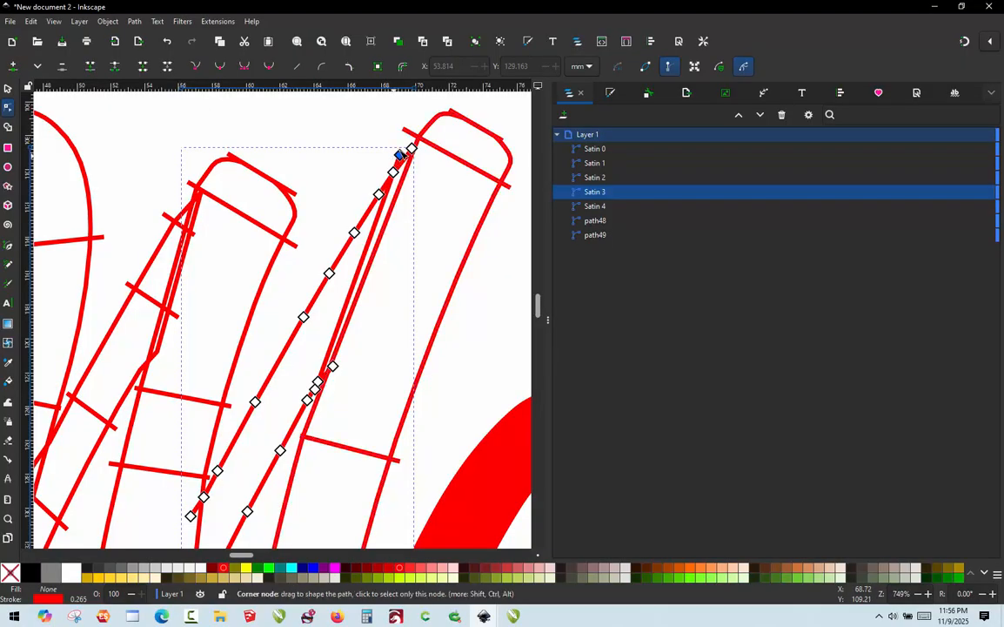
{"action": "left_click_drag", "start_coordinate": [400, 155], "coordinate": [321, 133]}
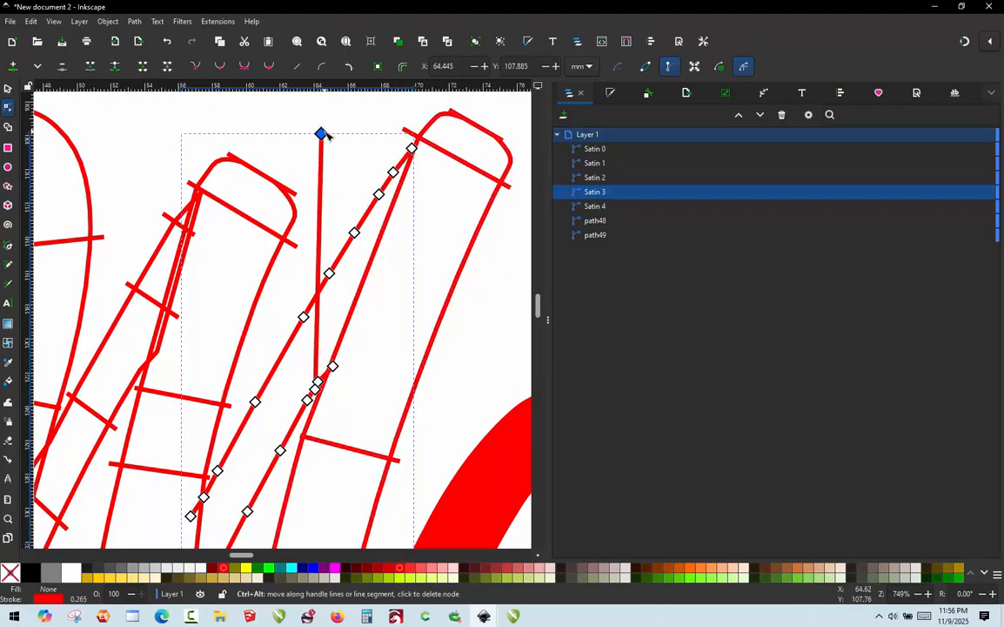
{"action": "left_click", "coordinate": [321, 134], "text": "ctrl+alt"}
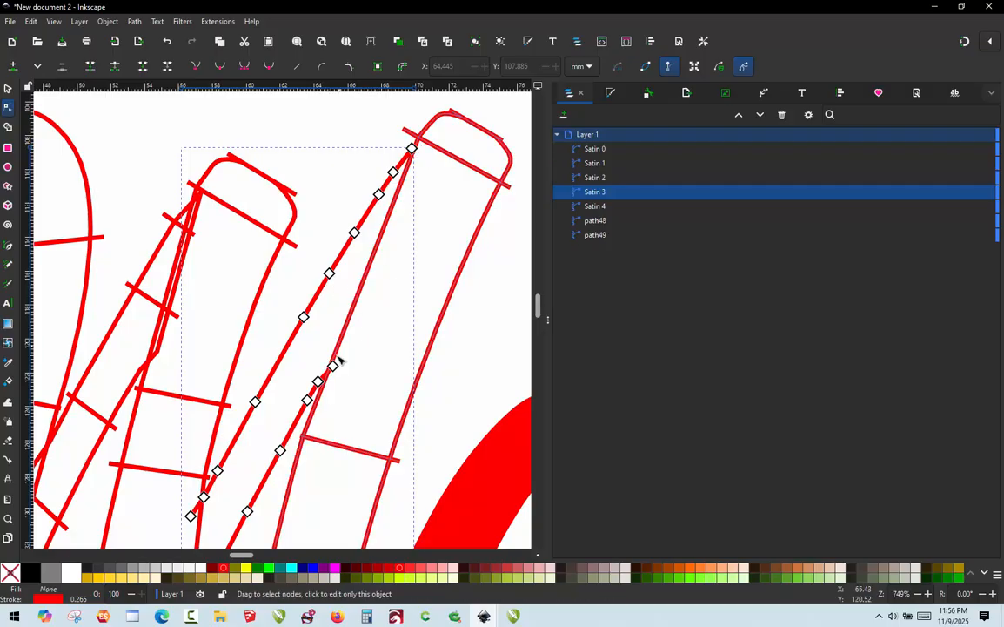
Insert a node near the upper end of Satin 3's right rail and extend the rail's end node to the upper tip, about X 69.8, Y 108.9 mm.
{"action": "scroll", "coordinate": [335, 363], "scroll_direction": "up", "scroll_amount": 2}
{"action": "scroll", "coordinate": [327, 390], "scroll_direction": "up", "scroll_amount": 2}
{"action": "left_click_drag", "start_coordinate": [336, 371], "coordinate": [393, 279]}
{"action": "double_click", "coordinate": [390, 301]}
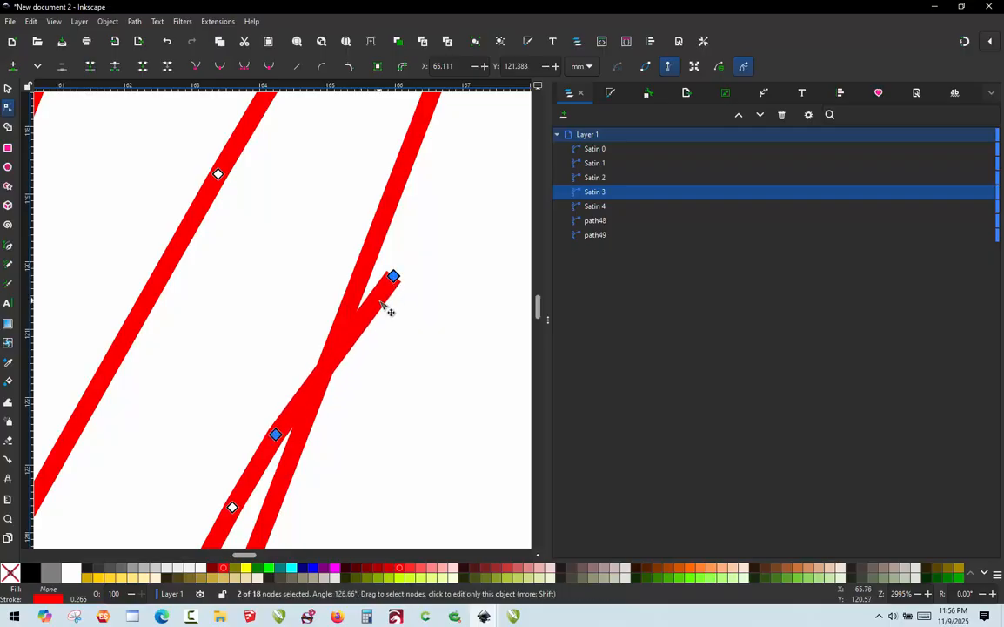
{"action": "scroll", "coordinate": [362, 400], "scroll_direction": "down", "scroll_amount": 3}
{"action": "scroll", "coordinate": [353, 421], "scroll_direction": "down", "scroll_amount": 1}
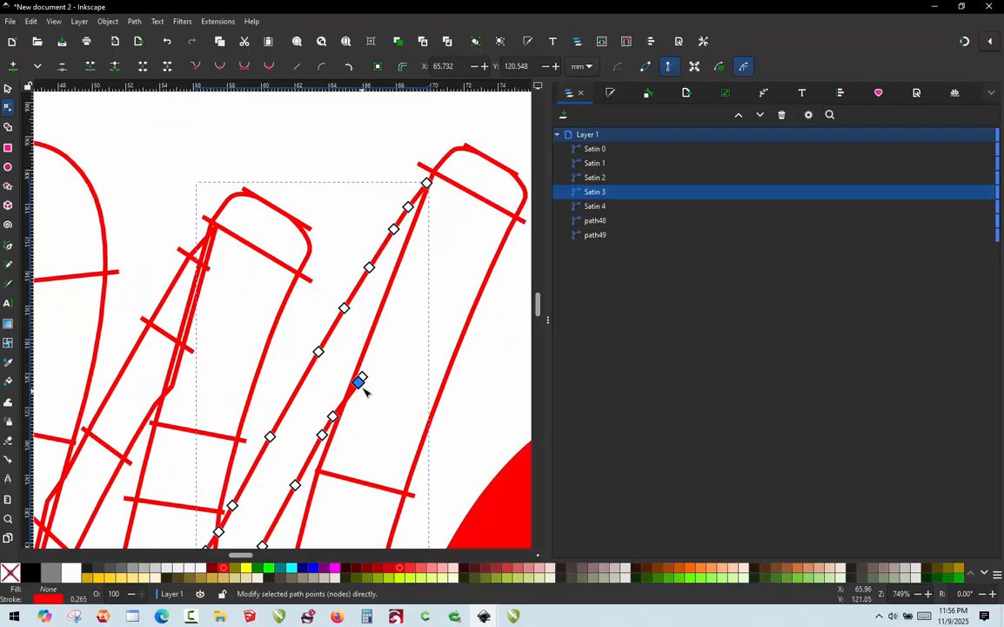
{"action": "left_click_drag", "start_coordinate": [362, 377], "coordinate": [428, 184]}
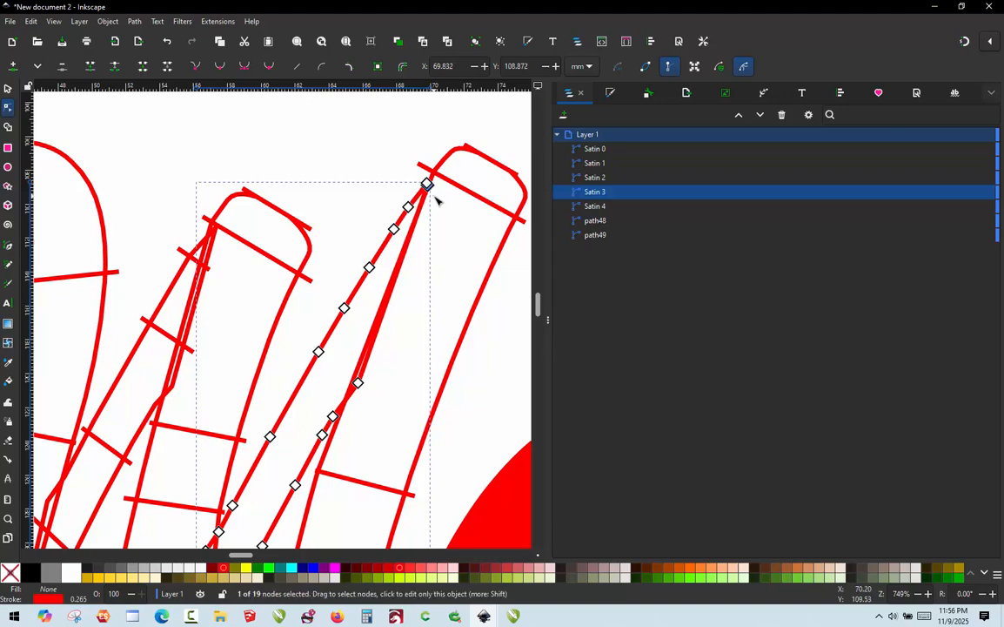
Insert a node near the lower end of Satin 3's left rail and extend its end node to the lower tip, about X 56.2, Y 137.3 mm.
{"action": "scroll", "coordinate": [437, 200], "scroll_direction": "down", "scroll_amount": 2}
{"action": "scroll", "coordinate": [315, 479], "scroll_direction": "up", "scroll_amount": 2}
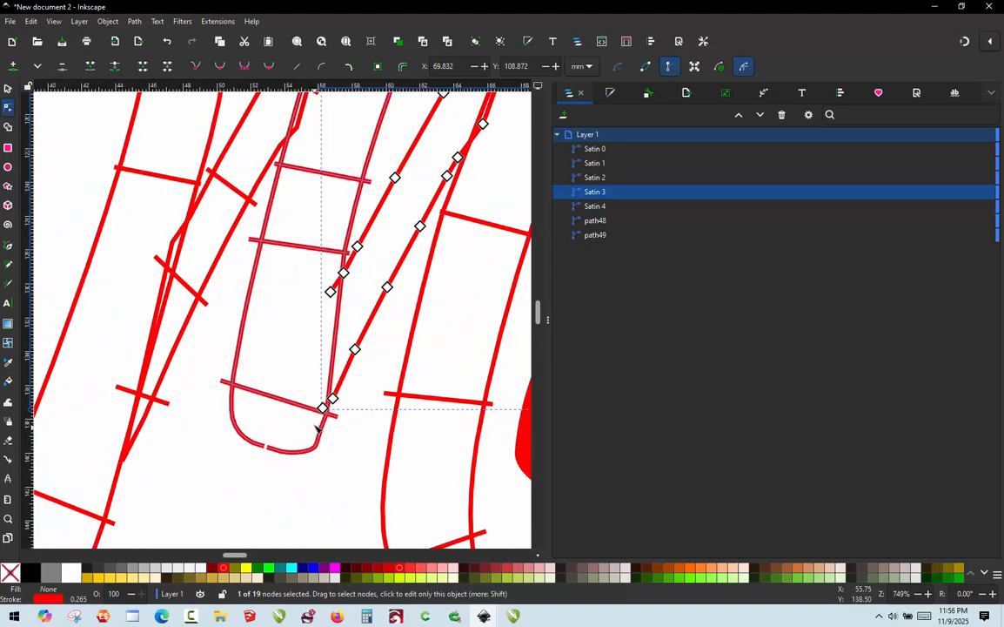
{"action": "scroll", "coordinate": [316, 427], "scroll_direction": "up", "scroll_amount": 2}
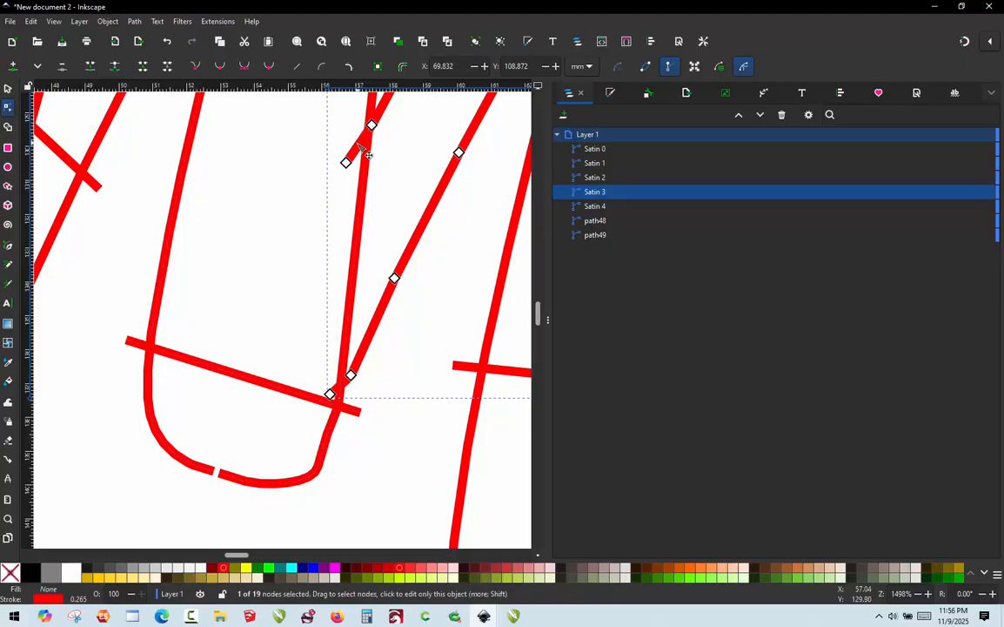
{"action": "left_click", "coordinate": [346, 162]}
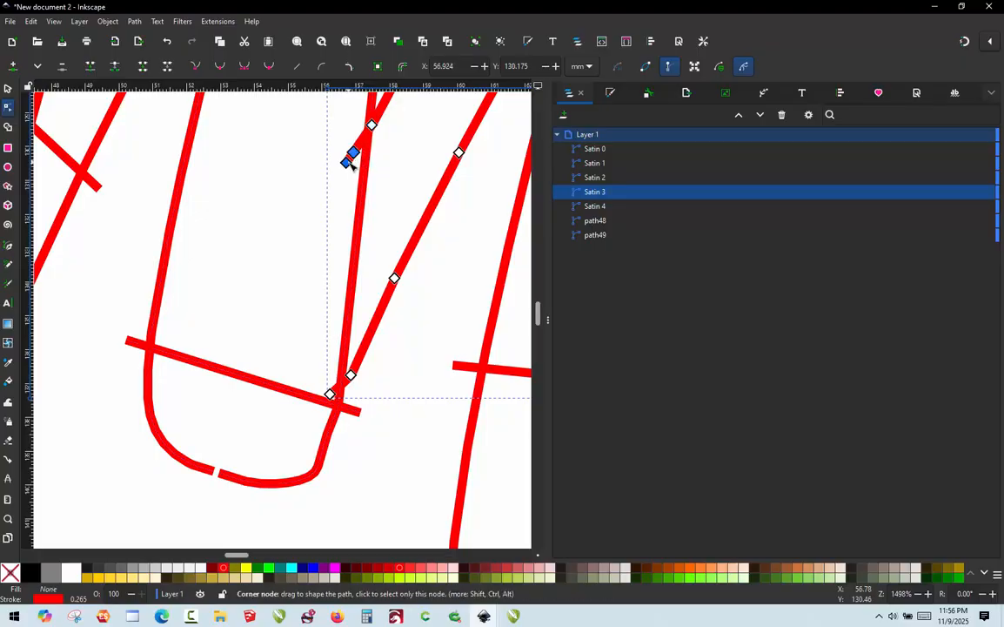
{"action": "left_click_drag", "start_coordinate": [346, 160], "coordinate": [336, 403]}
{"action": "scroll", "coordinate": [352, 392], "scroll_direction": "down", "scroll_amount": 3}
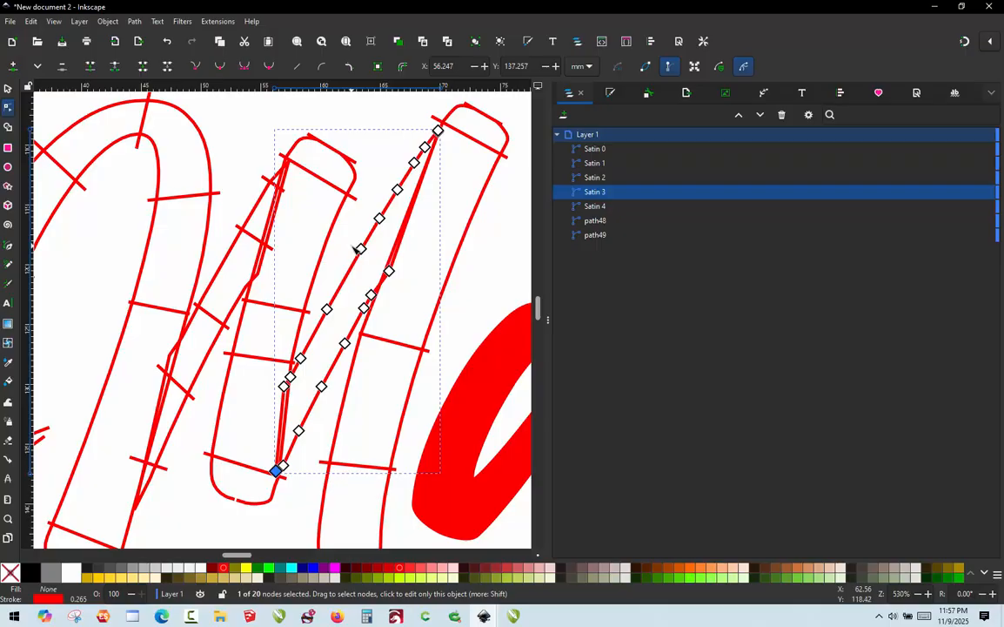
Append five short rungs crossing both rails of Satin 3 with the Pencil tool, spaced from its upper tip to its lower tip.
{"action": "key", "text": "p"}
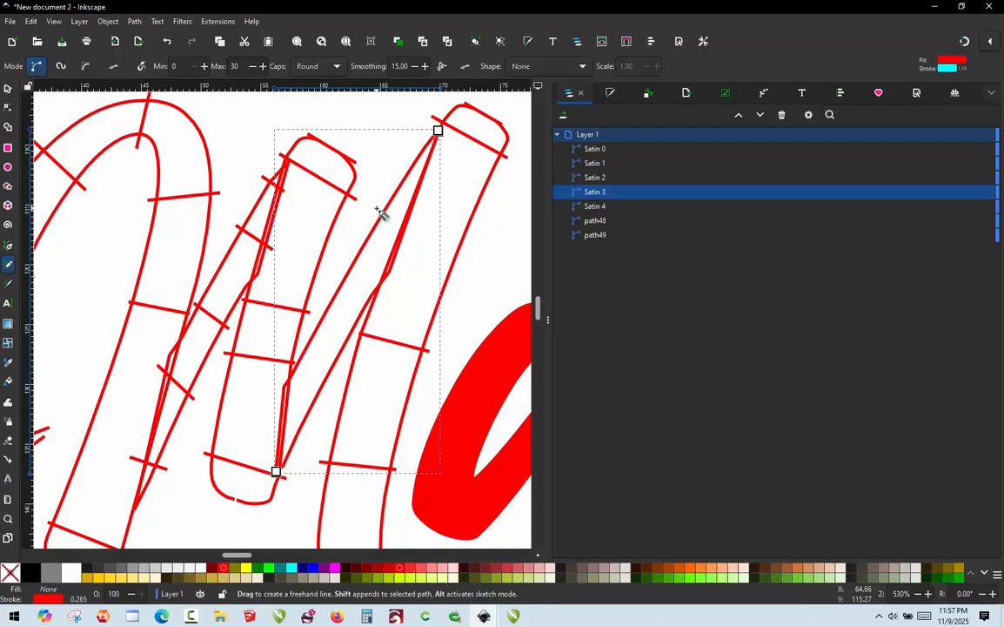
{"action": "left_click", "coordinate": [396, 160], "text": "shift"}
{"action": "left_click", "coordinate": [431, 178]}
{"action": "left_click_drag", "start_coordinate": [366, 217], "coordinate": [406, 258]}
{"action": "left_click_drag", "start_coordinate": [325, 283], "coordinate": [364, 319]}
{"action": "scroll", "coordinate": [313, 417], "scroll_direction": "up", "scroll_amount": 1}
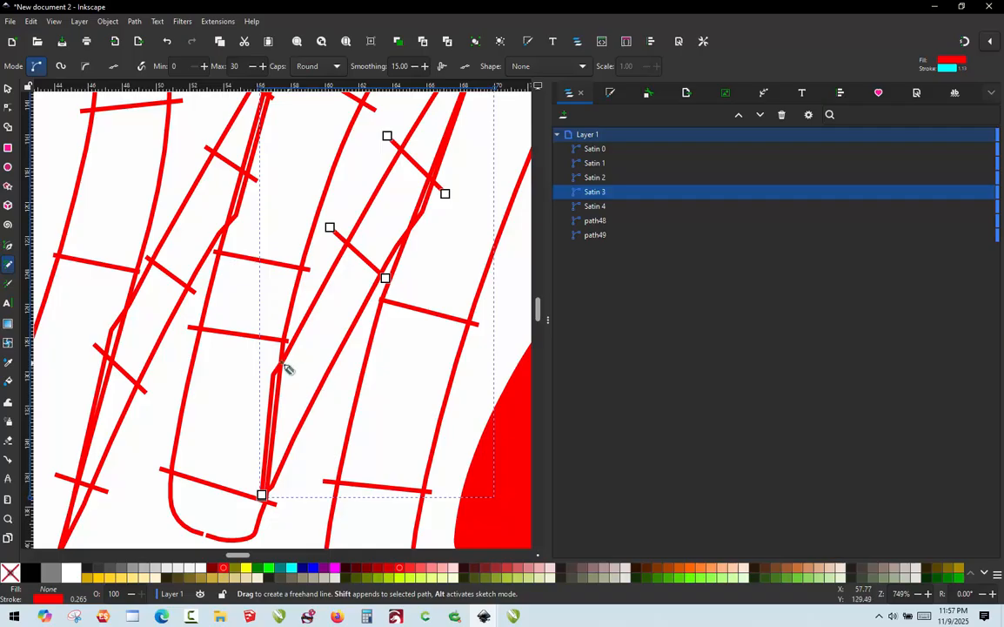
{"action": "mouse_move", "coordinate": [264, 364]}
{"action": "left_mouse_down"}
{"action": "mouse_move", "coordinate": [329, 412]}
{"action": "mouse_move", "coordinate": [325, 405]}
{"action": "left_mouse_up"}
{"action": "left_click_drag", "start_coordinate": [258, 436], "coordinate": [300, 460]}
{"action": "scroll", "coordinate": [300, 460], "scroll_direction": "down", "scroll_amount": 2}
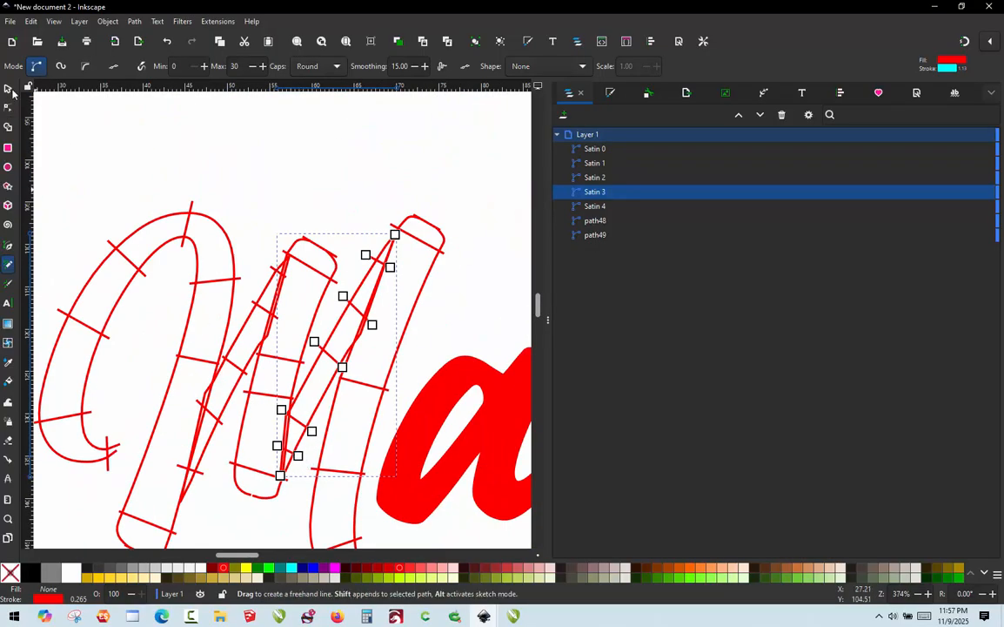
Select all five satin columns of the M, Satin 0 to Satin 4, and preview their stitches in Ink/Stitch Params.
{"action": "left_click", "coordinate": [7, 90]}
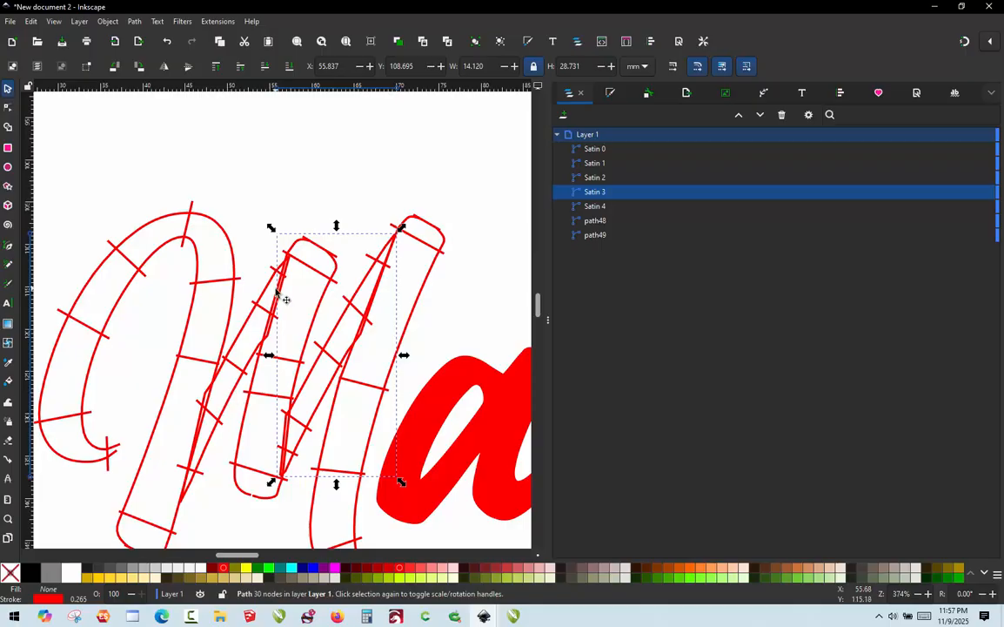
{"action": "scroll", "coordinate": [281, 292], "scroll_direction": "down", "scroll_amount": 2}
{"action": "left_click", "coordinate": [243, 212]}
{"action": "left_click_drag", "start_coordinate": [127, 216], "coordinate": [389, 475]}
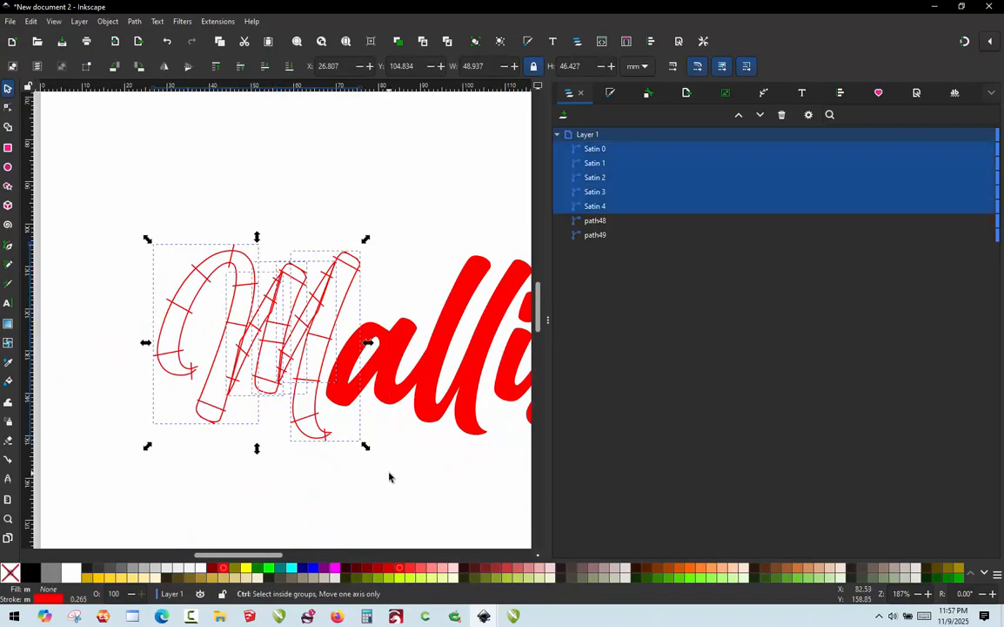
{"action": "key", "text": "ctrl+alt+p"}
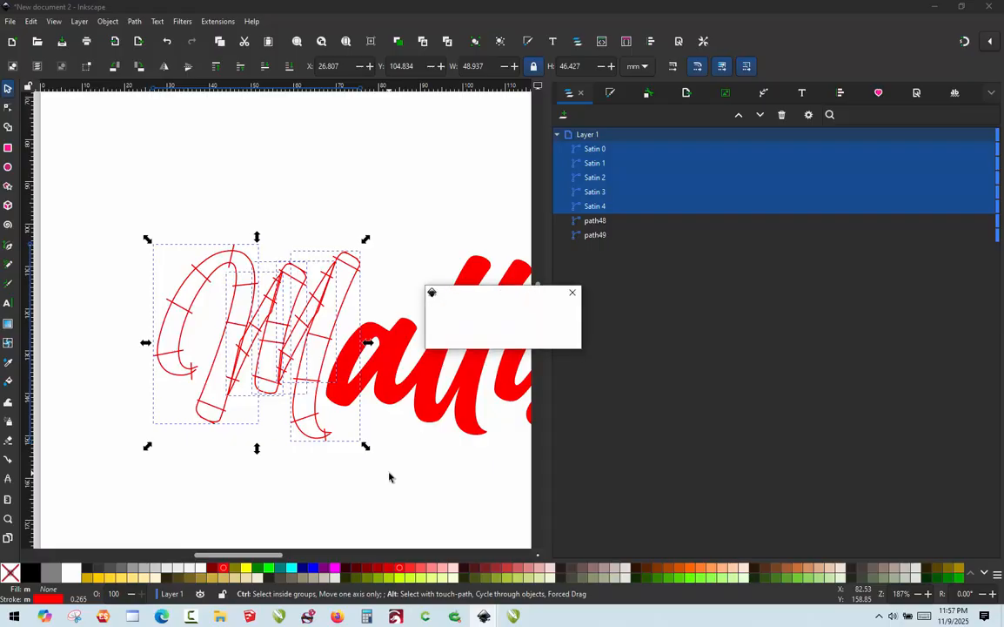
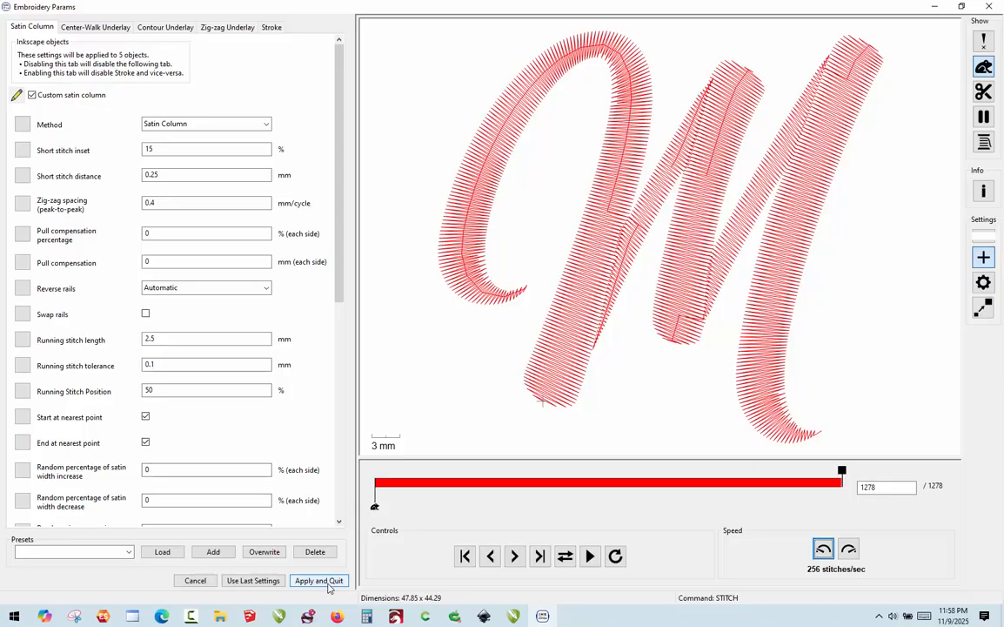
Apply the stitch parameters to the five satin columns, close the Params preview and deselect everything.
{"action": "left_click", "coordinate": [319, 580]}
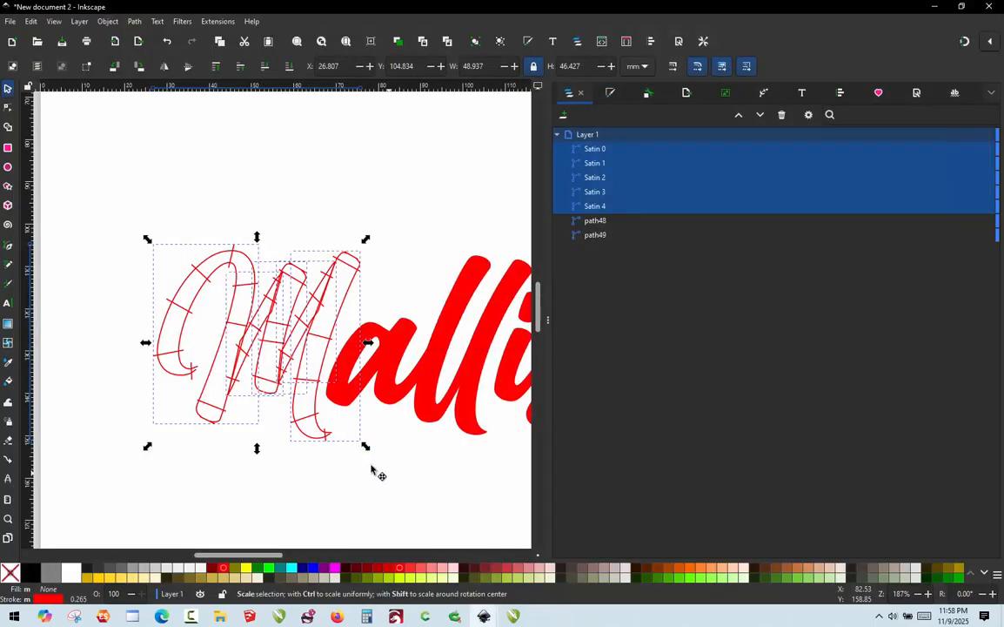
{"action": "left_click", "coordinate": [372, 470]}
Examine the red letters following the M to see where their strokes overlap and could be split into satin columns.
{"action": "scroll", "coordinate": [188, 327], "scroll_direction": "down", "scroll_amount": 1}
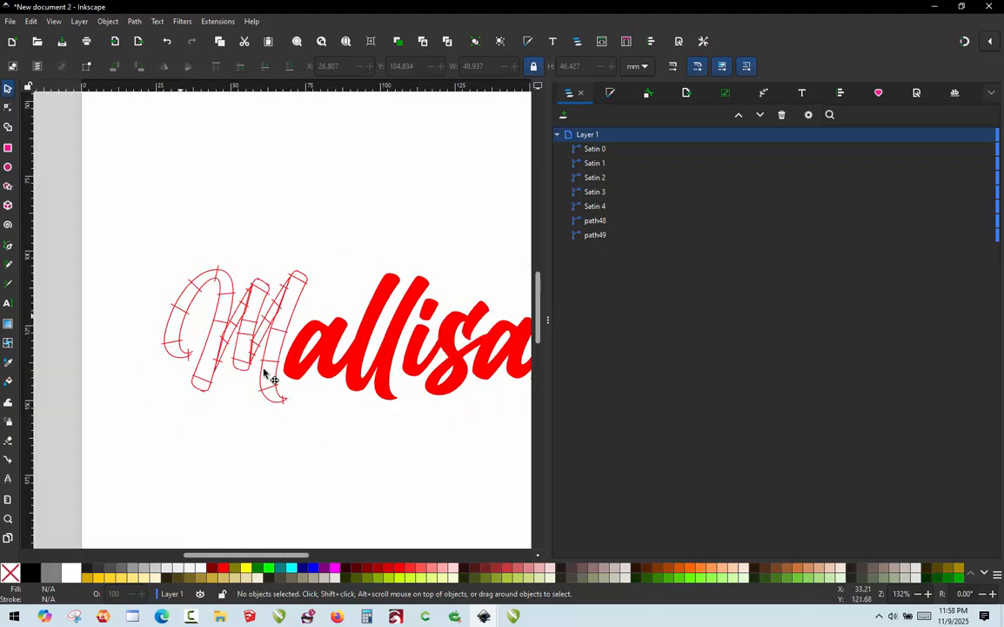
{"action": "scroll", "coordinate": [270, 353], "scroll_direction": "up", "scroll_amount": 1}
{"action": "scroll", "coordinate": [300, 283], "scroll_direction": "up", "scroll_amount": 1}
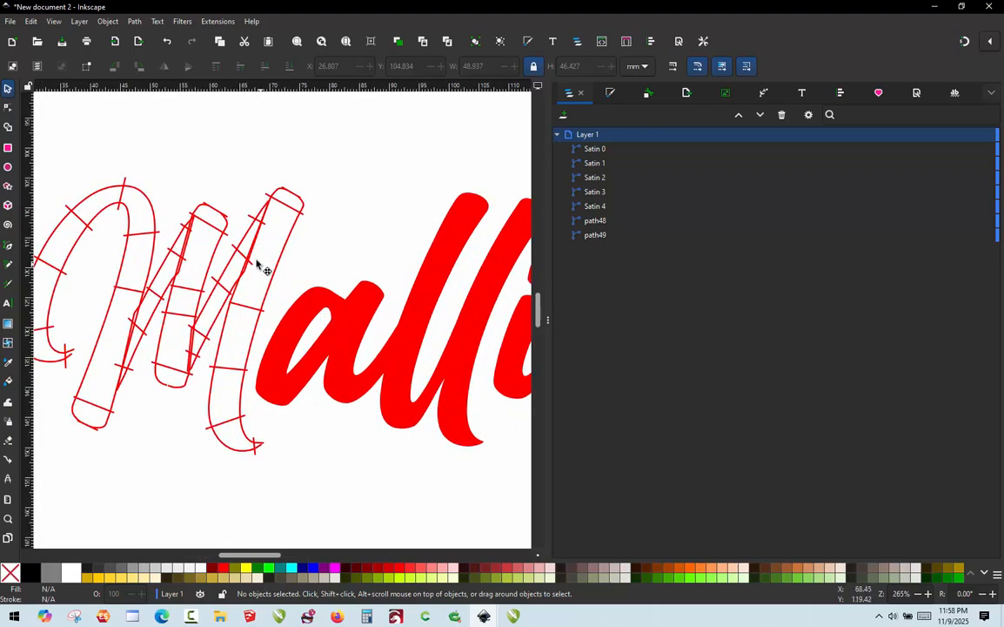
{"action": "scroll", "coordinate": [150, 275], "scroll_direction": "down", "scroll_amount": 2}
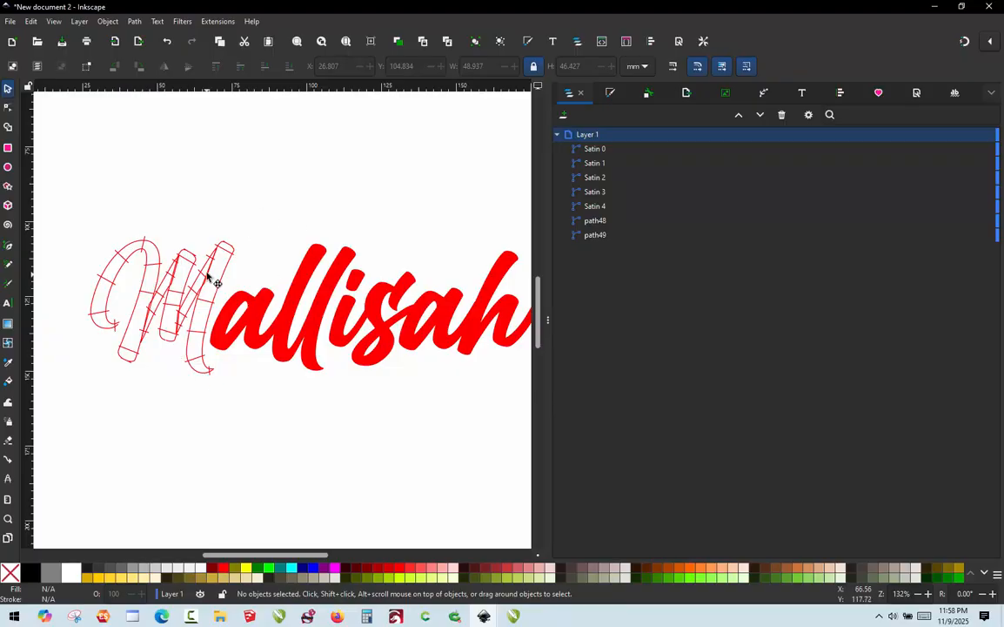
{"action": "scroll", "coordinate": [233, 319], "scroll_direction": "up", "scroll_amount": 1}
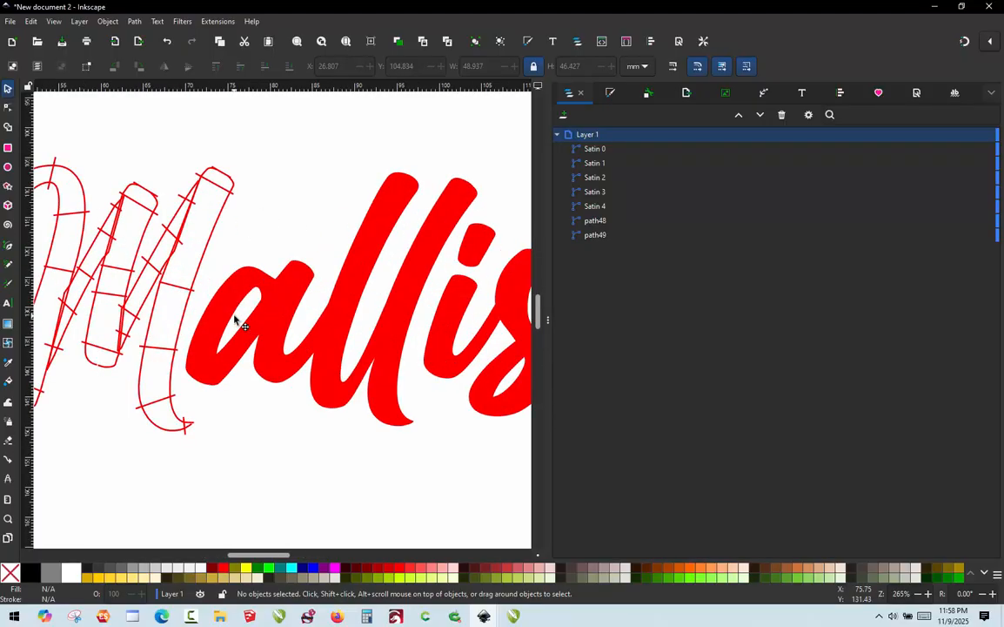
{"action": "scroll", "coordinate": [234, 319], "scroll_direction": "up", "scroll_amount": 2}
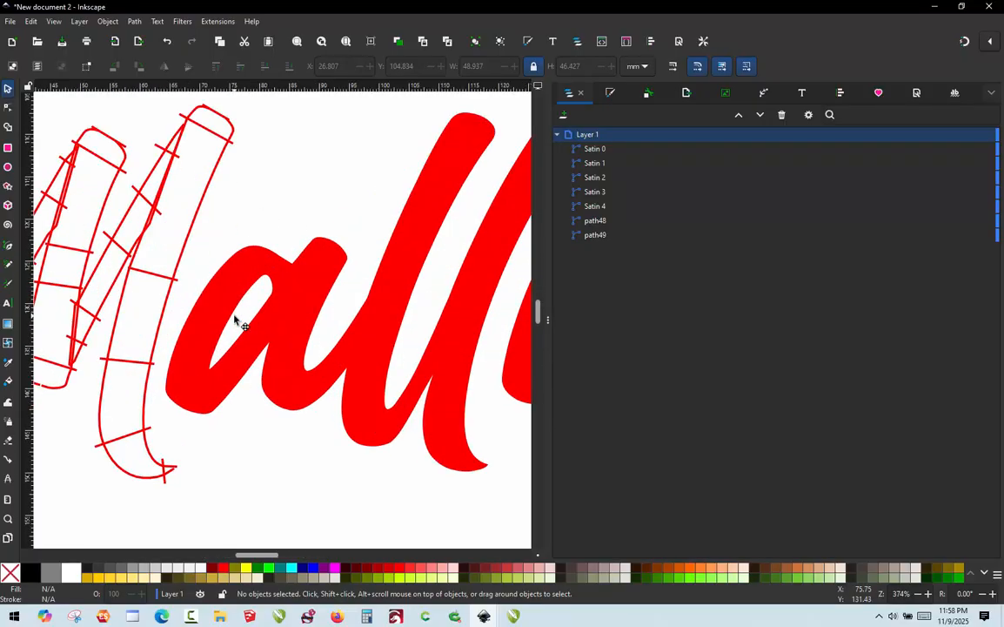
{"action": "scroll", "coordinate": [234, 320], "scroll_direction": "down", "scroll_amount": 2}
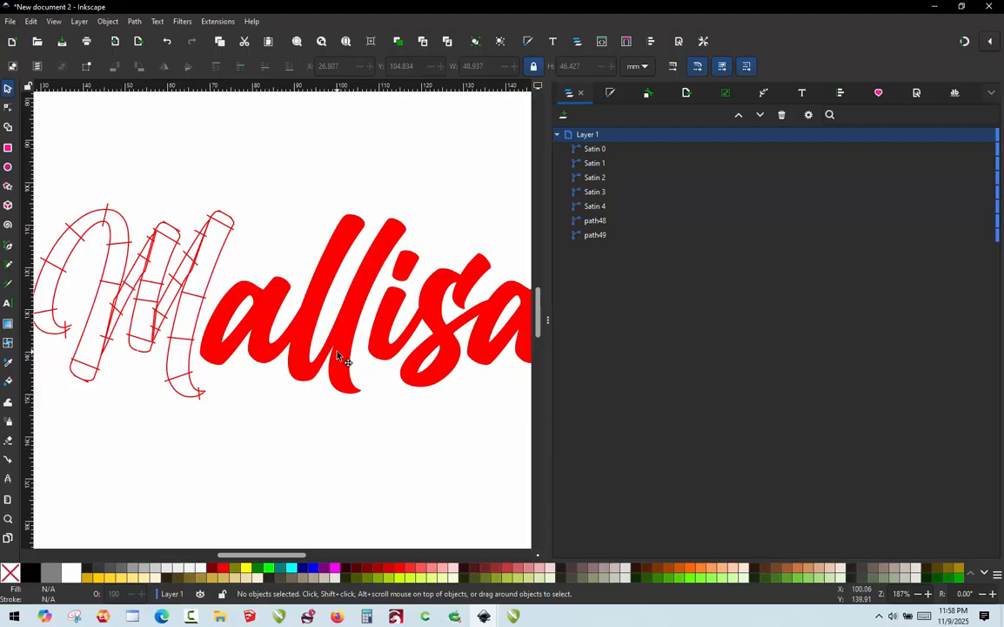
{"action": "scroll", "coordinate": [229, 364], "scroll_direction": "up", "scroll_amount": 2, "text": "ctrl"}
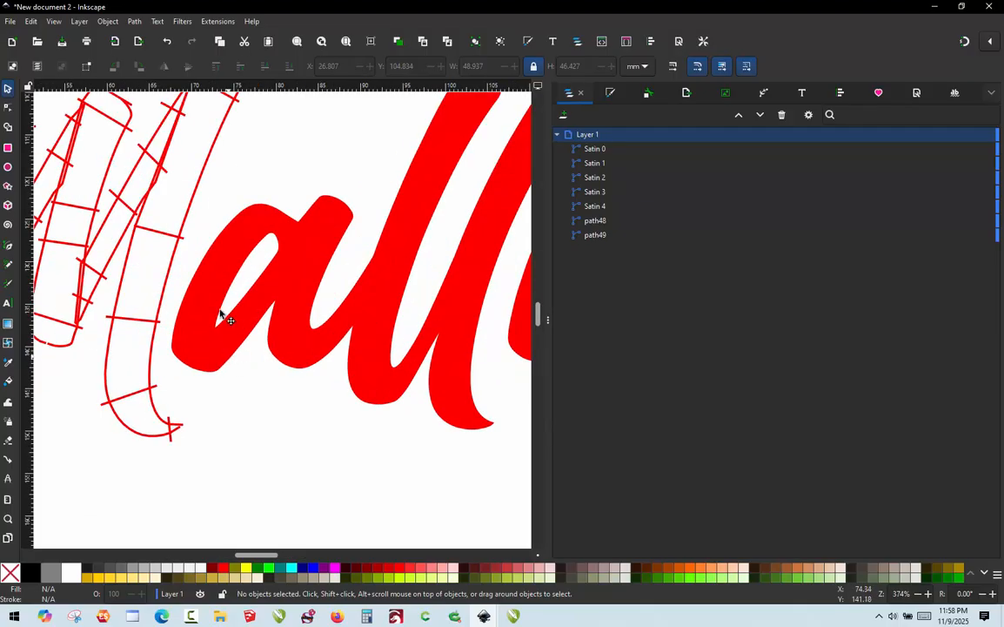
{"action": "scroll", "coordinate": [215, 292], "scroll_direction": "down", "scroll_amount": 1, "text": "ctrl"}
{"action": "scroll", "coordinate": [215, 292], "scroll_direction": "down", "scroll_amount": 1, "text": "ctrl"}
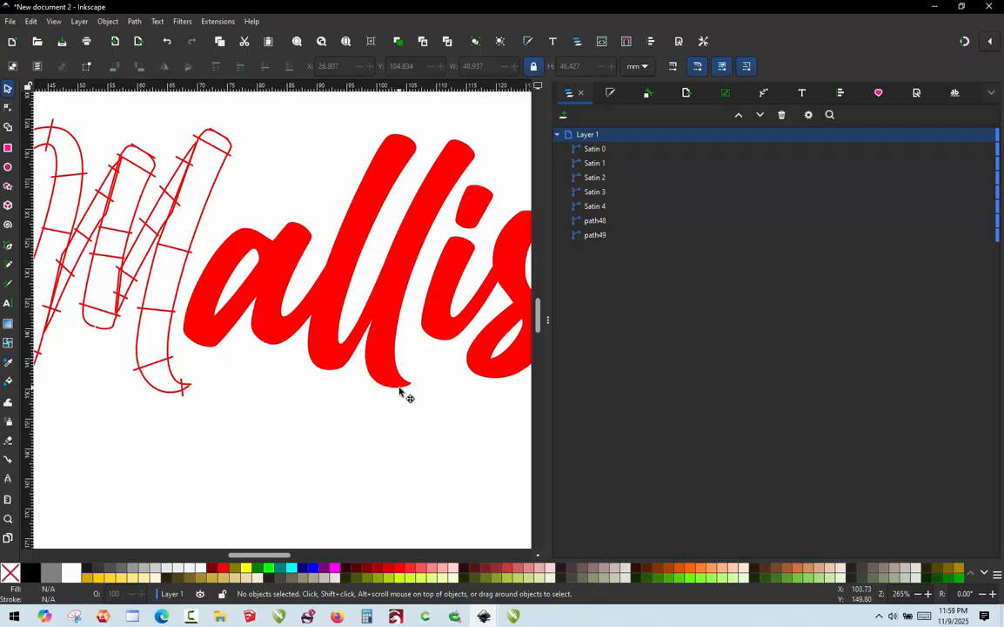
Draw a straight Pencil line across the rounded top of the a's stem, from about X 85.9, Y 121.6 to X 89.3, Y 124 mm.
{"action": "key", "text": "p"}
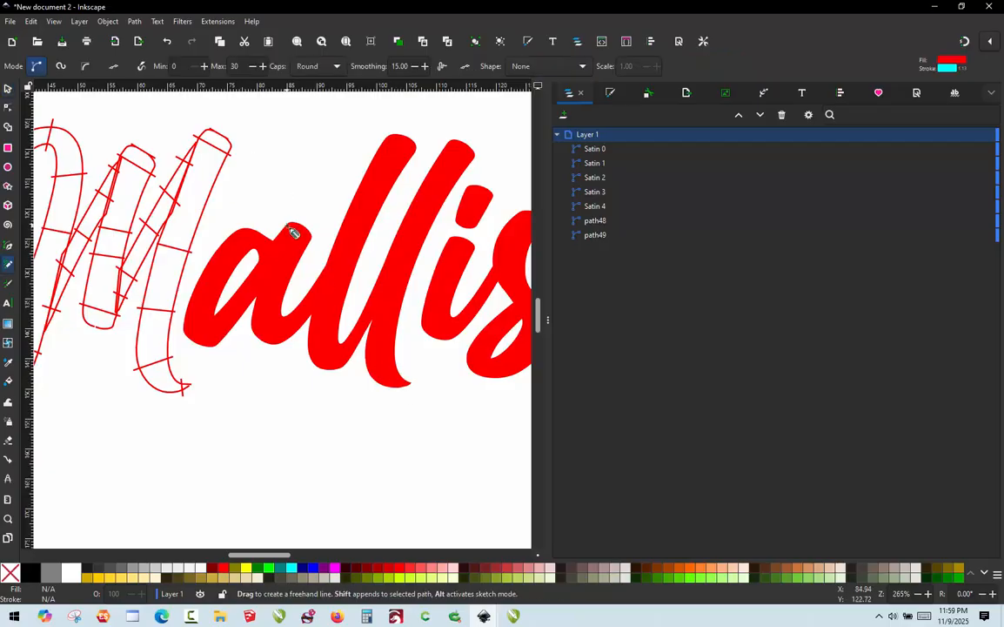
{"action": "scroll", "coordinate": [266, 213], "scroll_direction": "up", "scroll_amount": 2}
{"action": "scroll", "coordinate": [315, 228], "scroll_direction": "up", "scroll_amount": 2}
{"action": "scroll", "coordinate": [359, 229], "scroll_direction": "up", "scroll_amount": 1}
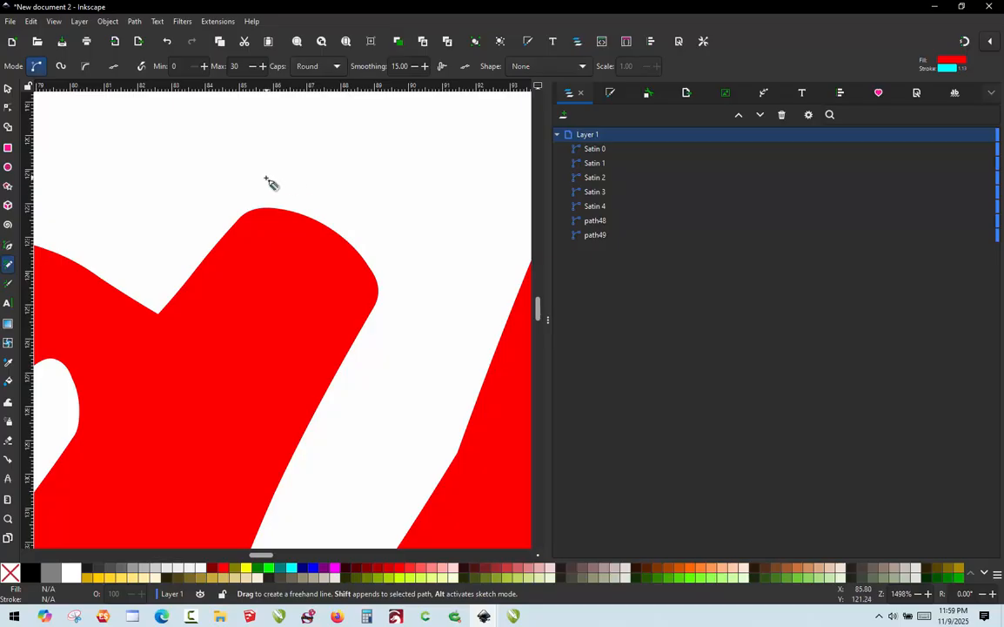
{"action": "mouse_move", "coordinate": [269, 189]}
{"action": "left_mouse_down"}
{"action": "mouse_move", "coordinate": [297, 221]}
{"action": "mouse_move", "coordinate": [390, 275]}
{"action": "left_mouse_up"}
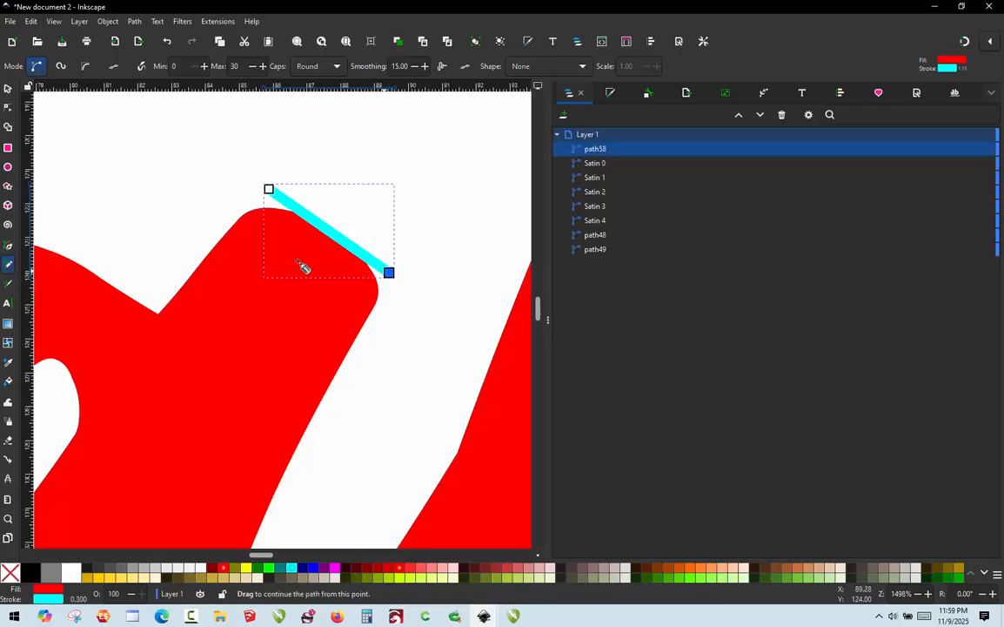
Switch the canvas to outline display and check where the line crosses the top of the a's stem.
{"action": "scroll", "coordinate": [298, 264], "scroll_direction": "down", "scroll_amount": 3}
{"action": "key", "text": "ctrl+5"}
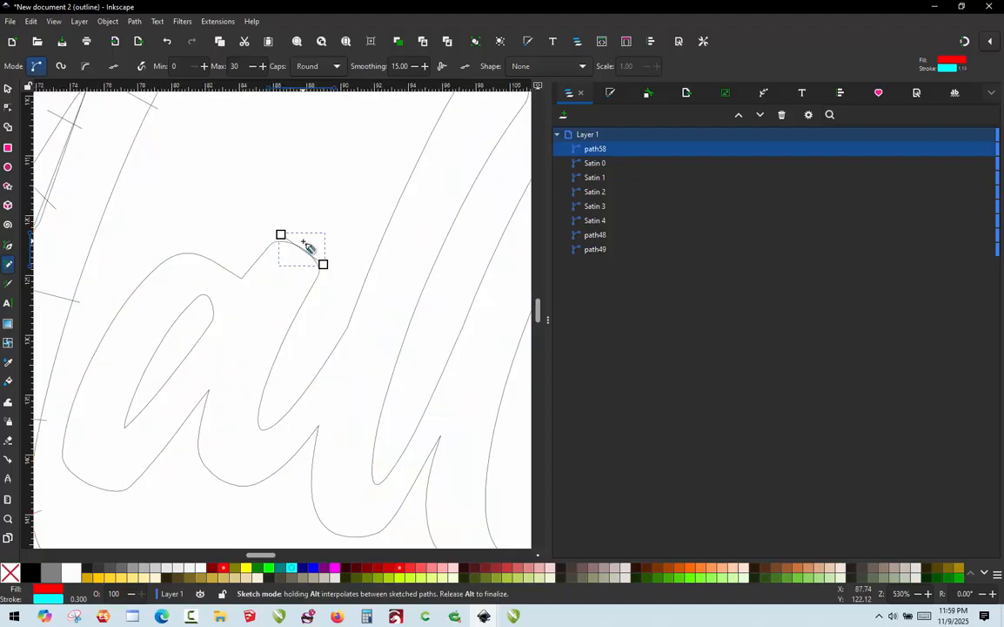
{"action": "scroll", "coordinate": [302, 243], "scroll_direction": "up", "scroll_amount": 5}
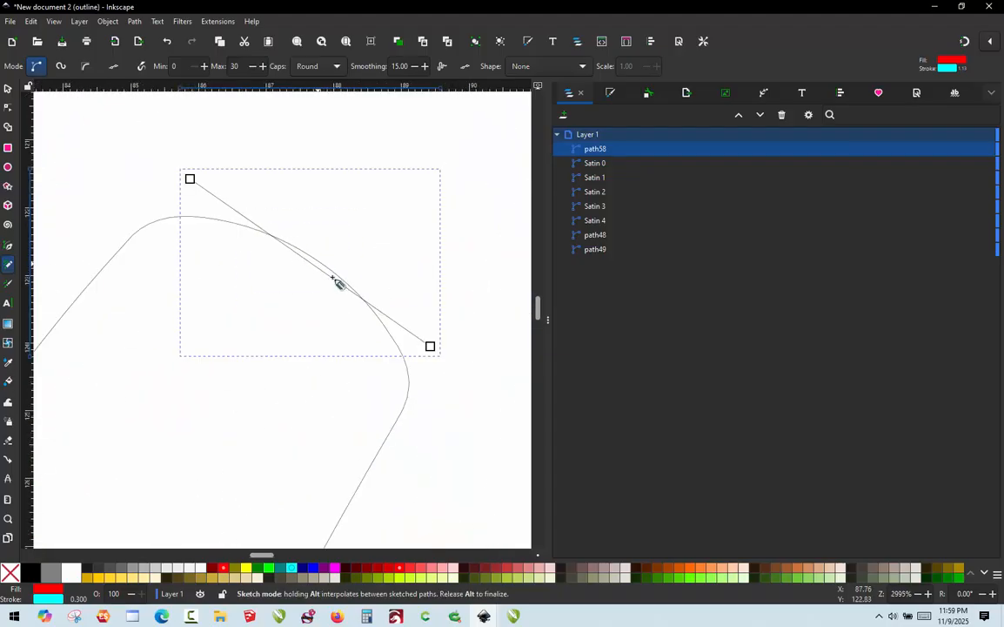
Draw a straight Pencil line across the rounded top of the first l, crossing its outline at both corners.
{"action": "scroll", "coordinate": [274, 265], "scroll_direction": "down", "scroll_amount": 4}
{"action": "scroll", "coordinate": [271, 265], "scroll_direction": "down", "scroll_amount": 3}
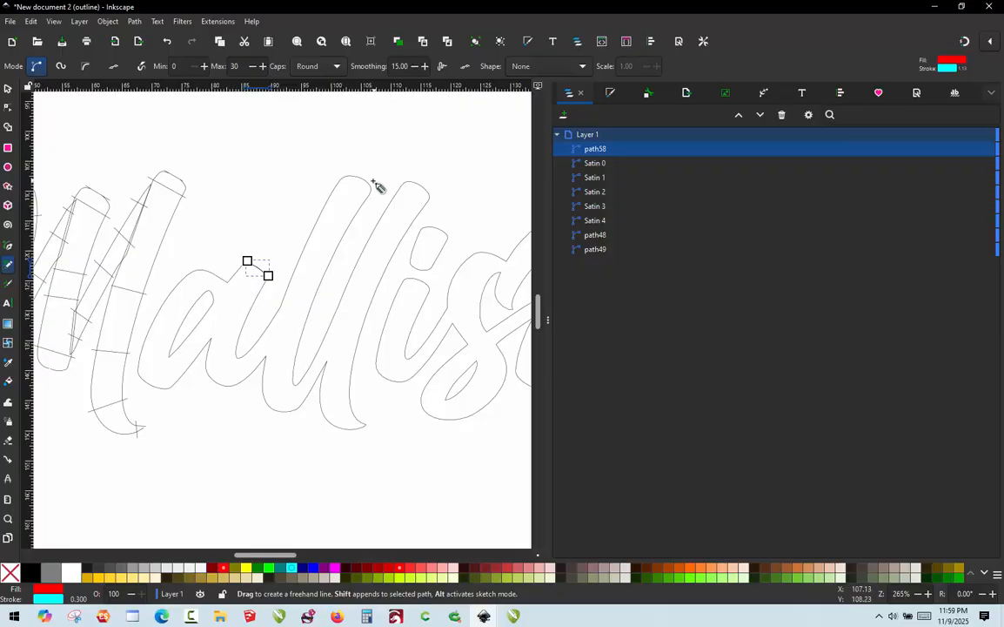
{"action": "scroll", "coordinate": [377, 186], "scroll_direction": "up", "scroll_amount": 3}
{"action": "scroll", "coordinate": [298, 163], "scroll_direction": "up", "scroll_amount": 2}
{"action": "left_click_drag", "start_coordinate": [287, 158], "coordinate": [464, 240]}
Draw a straight Pencil line across the rounded top of the second l.
{"action": "scroll", "coordinate": [309, 206], "scroll_direction": "down", "scroll_amount": 3}
{"action": "scroll", "coordinate": [455, 231], "scroll_direction": "up", "scroll_amount": 3}
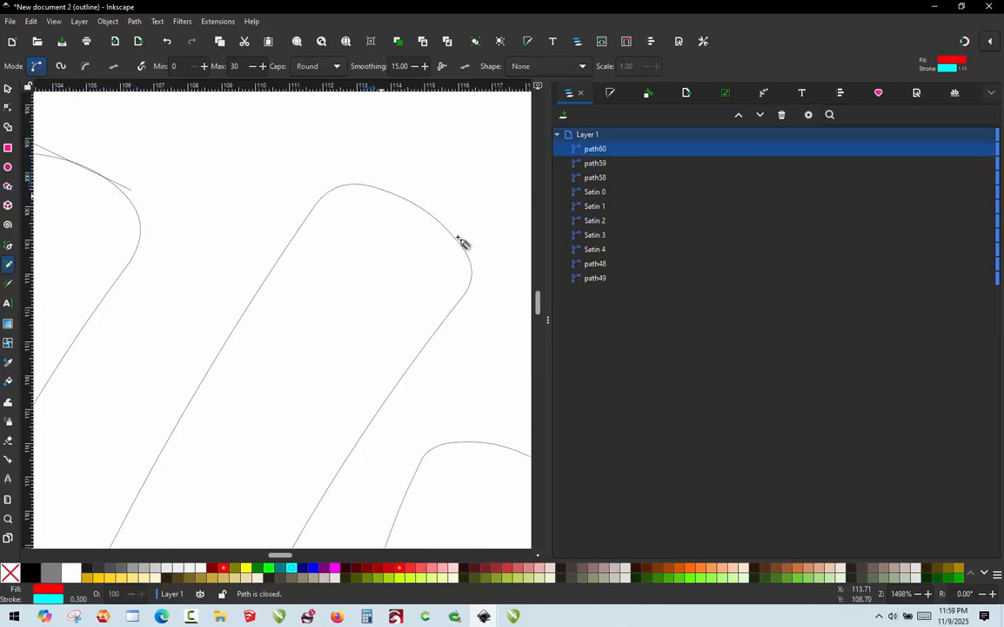
Undo the last line and redraw it as a short straight line across the rounded top of the second l.
{"action": "key", "text": "ctrl+z"}
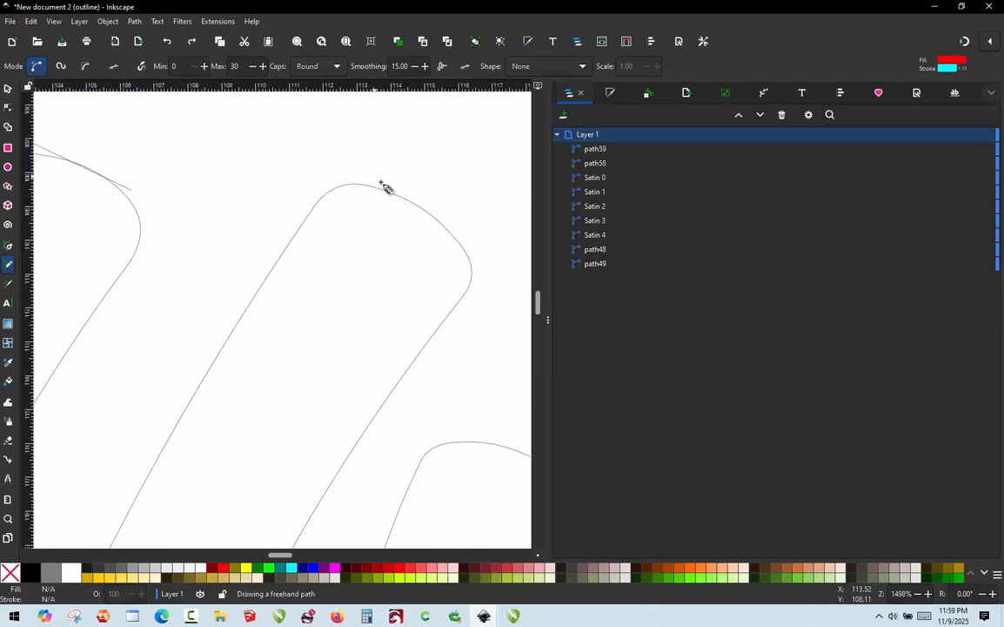
{"action": "mouse_move", "coordinate": [376, 182]}
{"action": "left_mouse_down"}
{"action": "mouse_move", "coordinate": [464, 238]}
{"action": "mouse_move", "coordinate": [420, 228]}
{"action": "left_mouse_up"}
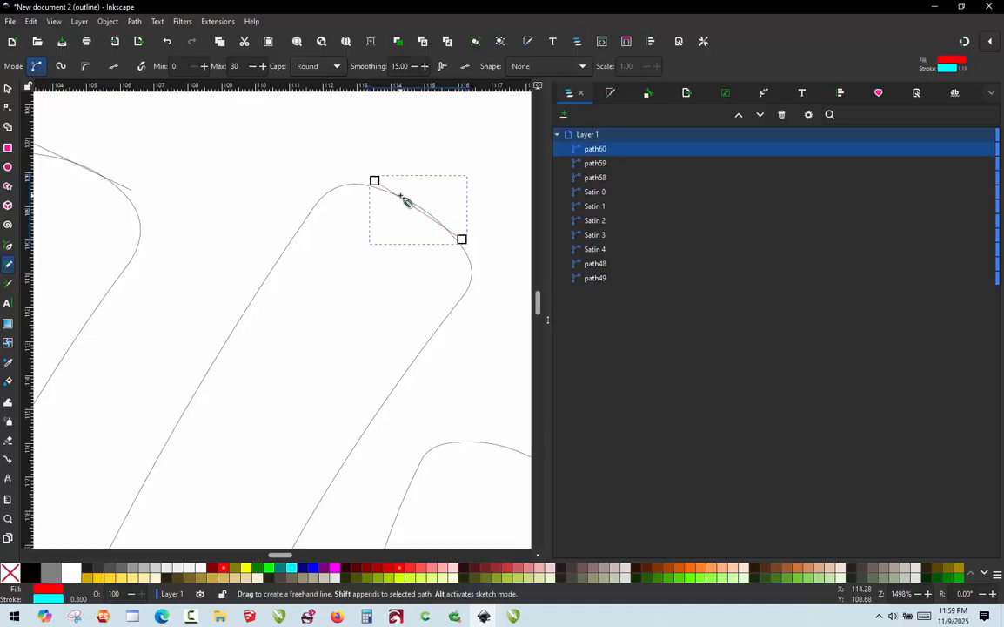
{"action": "scroll", "coordinate": [403, 197], "scroll_direction": "up", "scroll_amount": 2}
{"action": "scroll", "coordinate": [486, 257], "scroll_direction": "down", "scroll_amount": 4}
{"action": "scroll", "coordinate": [288, 246], "scroll_direction": "up", "scroll_amount": 6}
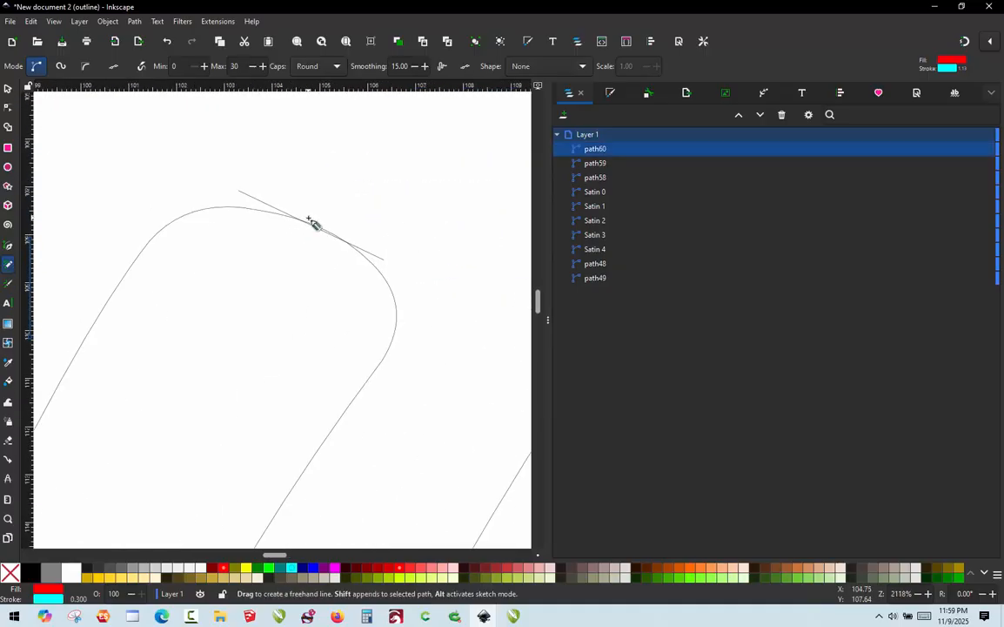
{"action": "scroll", "coordinate": [316, 217], "scroll_direction": "down", "scroll_amount": 4}
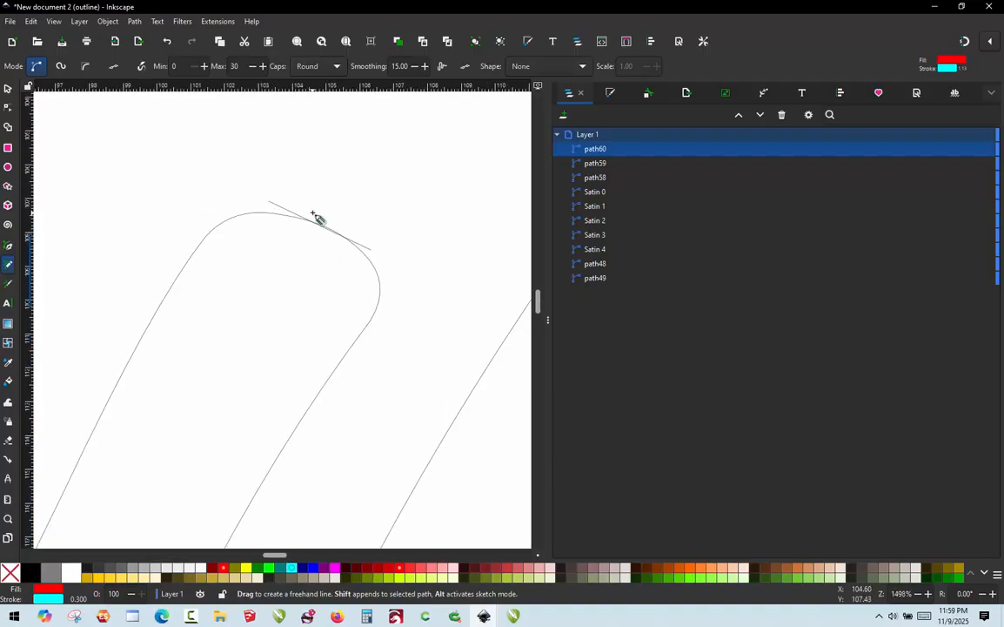
{"action": "scroll", "coordinate": [291, 219], "scroll_direction": "down", "scroll_amount": 6}
{"action": "scroll", "coordinate": [257, 250], "scroll_direction": "up", "scroll_amount": 1}
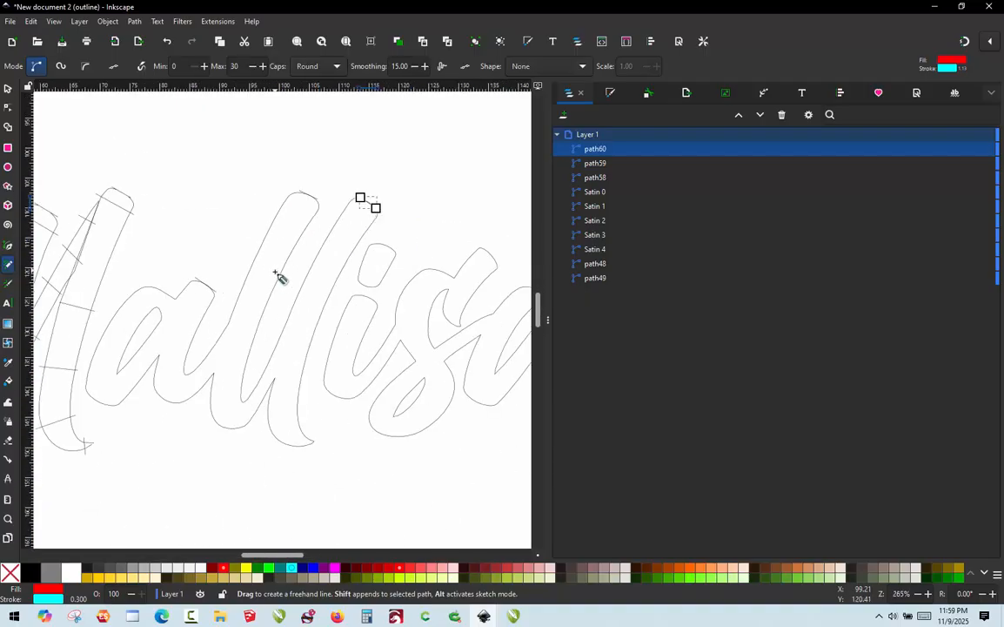
Draw two straight lines across the curved foot of the second l, one near its tip and one above the bend.
{"action": "scroll", "coordinate": [261, 400], "scroll_direction": "up", "scroll_amount": 2}
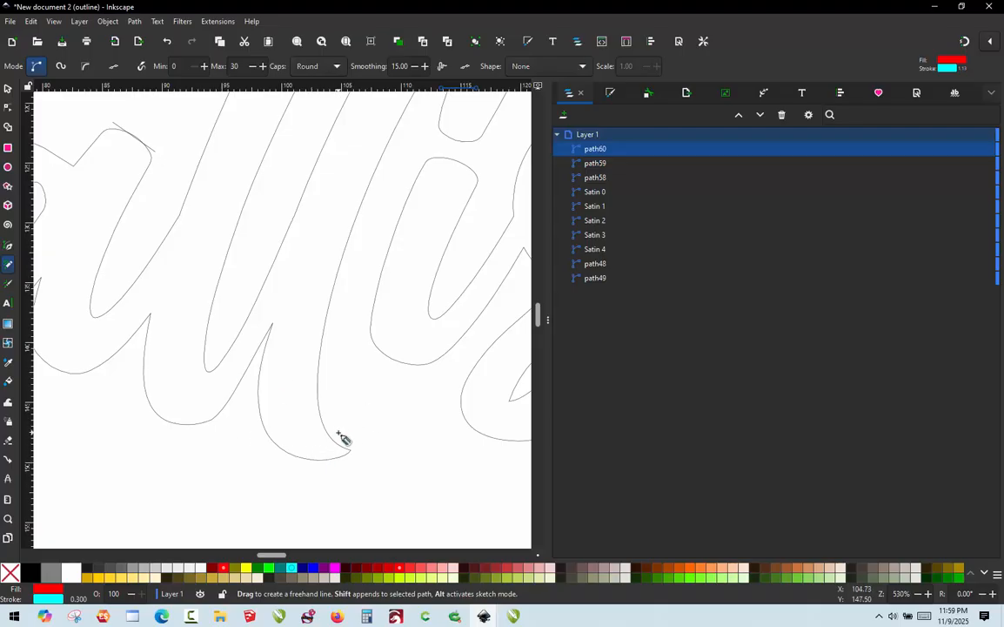
{"action": "left_click_drag", "start_coordinate": [338, 433], "coordinate": [313, 479]}
{"action": "left_click", "coordinate": [313, 477]}
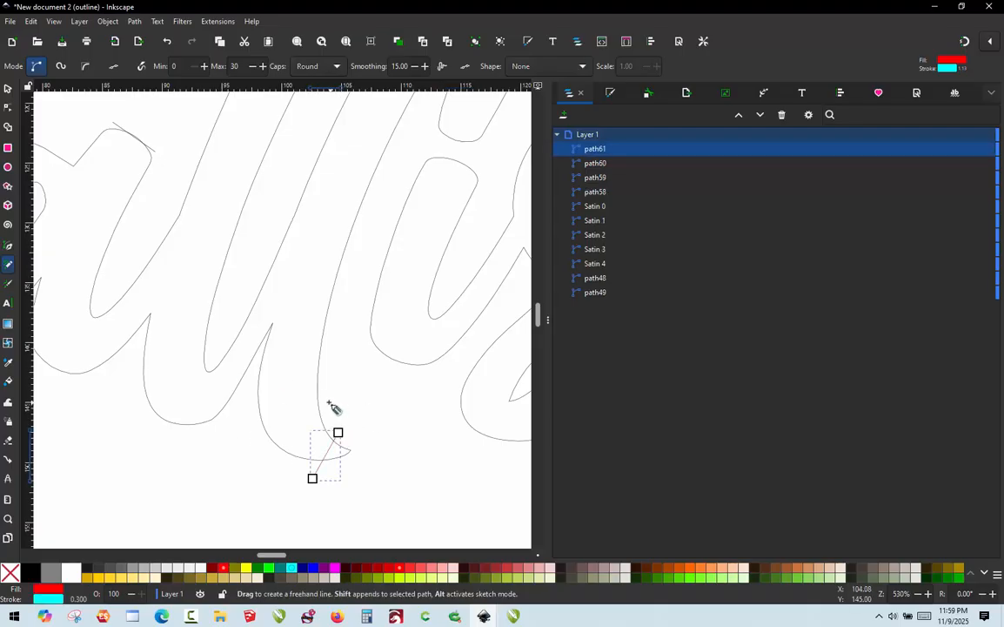
{"action": "left_click", "coordinate": [322, 388]}
{"action": "left_click", "coordinate": [251, 404]}
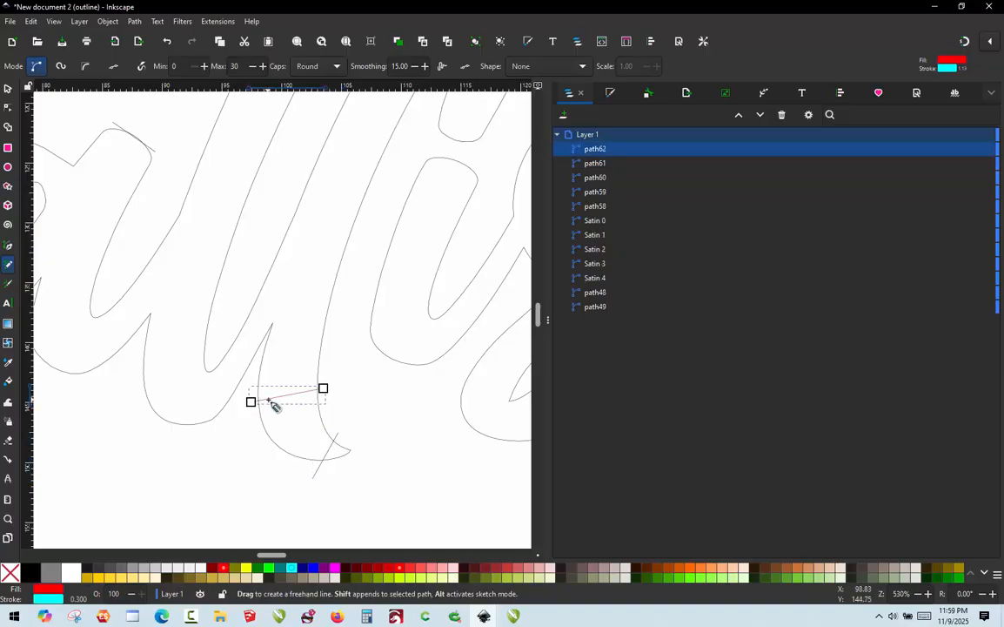
Draw two lines across the second l's stem, at the notch and about mid-height, plus a lengthwise line linking them.
{"action": "scroll", "coordinate": [266, 398], "scroll_direction": "down", "scroll_amount": 1}
{"action": "scroll", "coordinate": [312, 329], "scroll_direction": "down", "scroll_amount": 1}
{"action": "scroll", "coordinate": [280, 343], "scroll_direction": "up", "scroll_amount": 1}
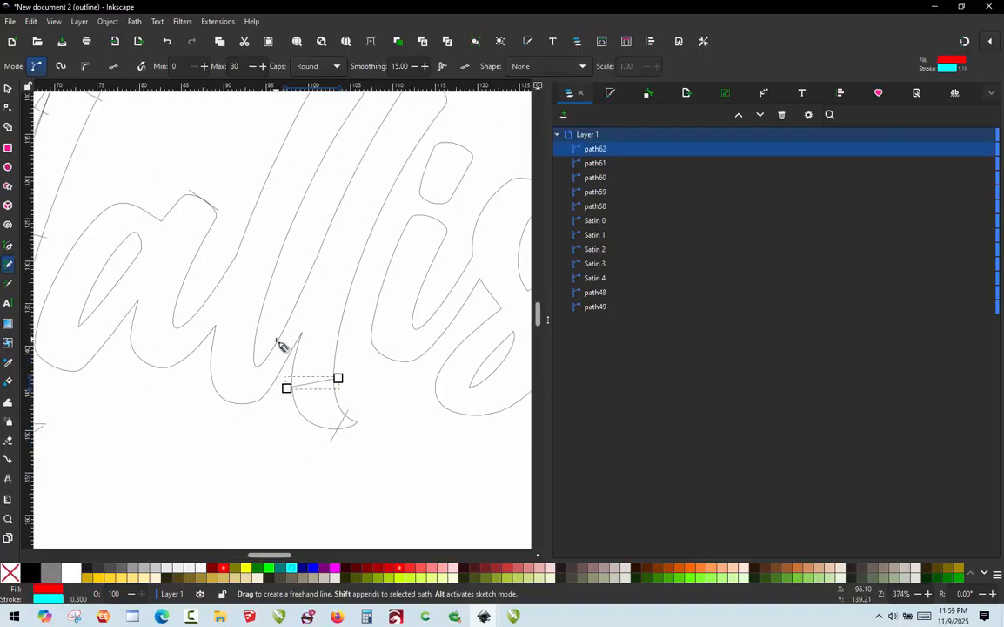
{"action": "scroll", "coordinate": [334, 340], "scroll_direction": "down", "scroll_amount": 1}
{"action": "scroll", "coordinate": [222, 318], "scroll_direction": "up", "scroll_amount": 1}
{"action": "scroll", "coordinate": [224, 318], "scroll_direction": "down", "scroll_amount": 1}
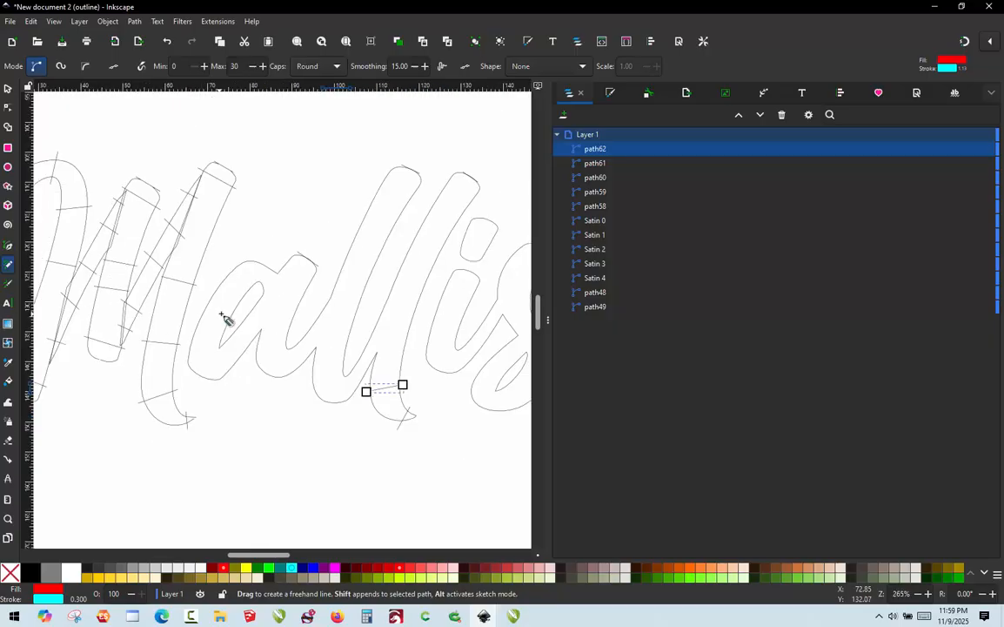
{"action": "scroll", "coordinate": [339, 253], "scroll_direction": "down", "scroll_amount": 1}
{"action": "scroll", "coordinate": [320, 351], "scroll_direction": "up", "scroll_amount": 1}
{"action": "scroll", "coordinate": [329, 409], "scroll_direction": "up", "scroll_amount": 1}
{"action": "scroll", "coordinate": [366, 397], "scroll_direction": "up", "scroll_amount": 1}
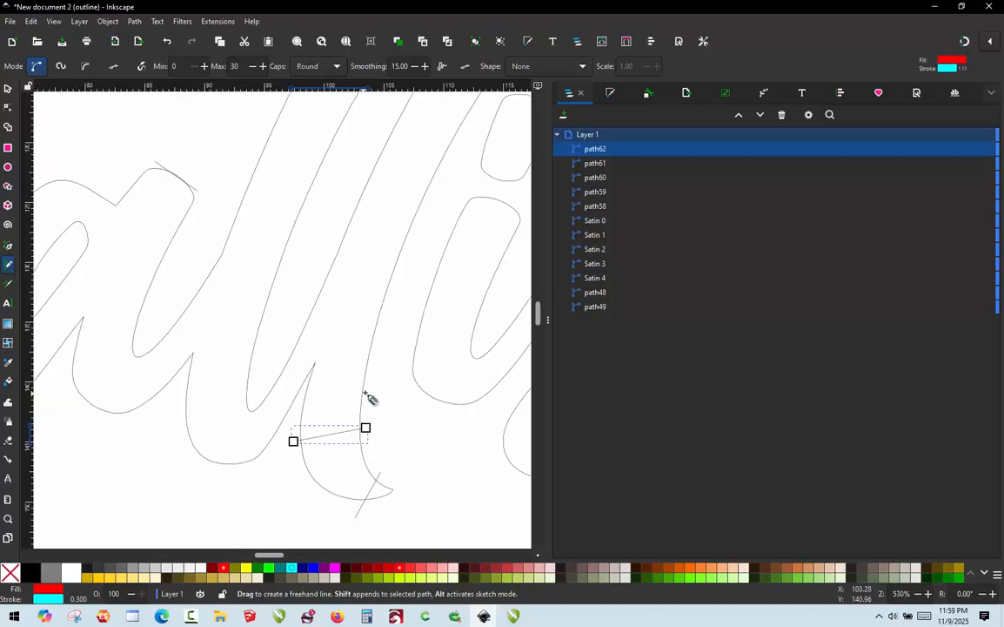
{"action": "scroll", "coordinate": [336, 319], "scroll_direction": "down", "scroll_amount": 2}
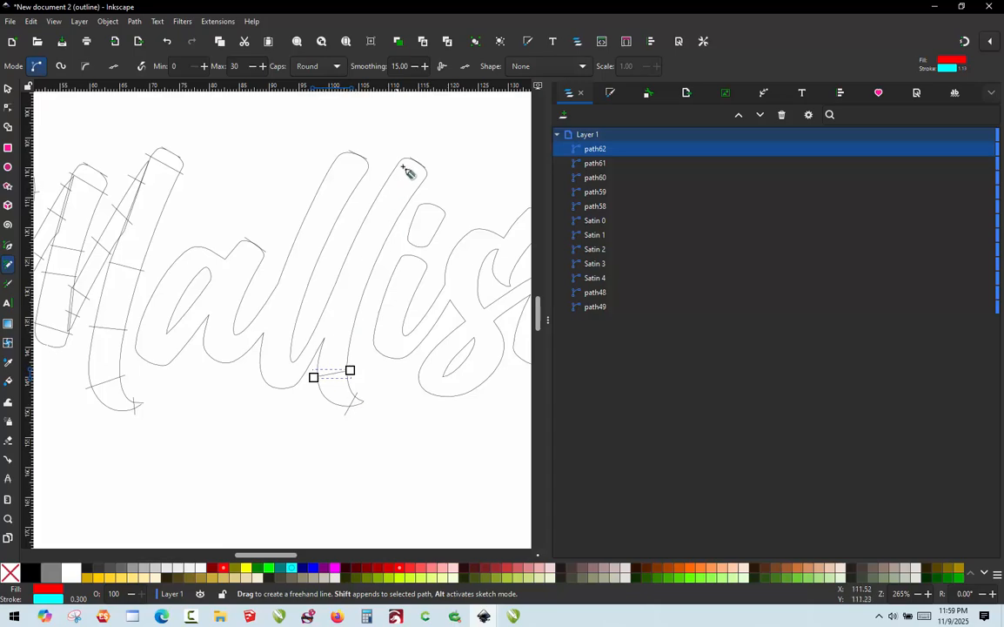
{"action": "scroll", "coordinate": [332, 331], "scroll_direction": "up", "scroll_amount": 2}
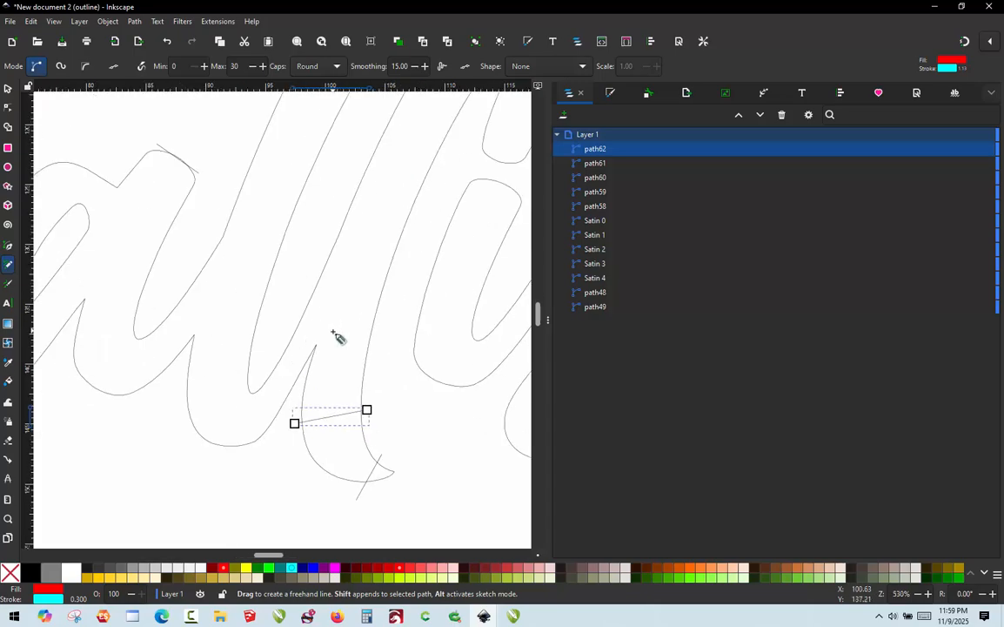
{"action": "scroll", "coordinate": [322, 361], "scroll_direction": "up", "scroll_amount": 2}
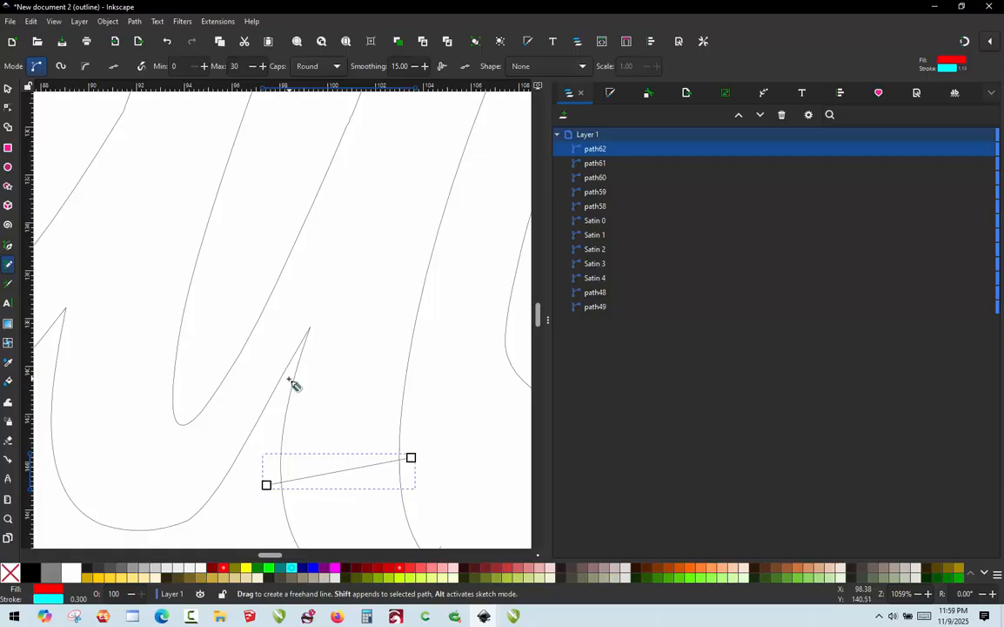
{"action": "mouse_move", "coordinate": [290, 378]}
{"action": "left_mouse_down"}
{"action": "mouse_move", "coordinate": [391, 386]}
{"action": "mouse_move", "coordinate": [418, 377]}
{"action": "left_mouse_up"}
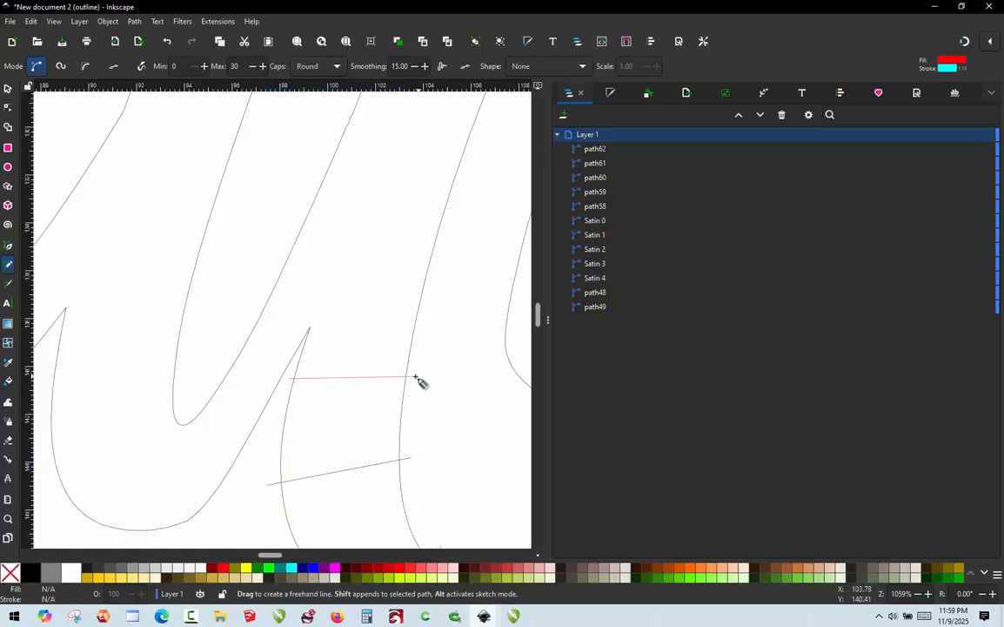
{"action": "scroll", "coordinate": [395, 390], "scroll_direction": "down", "scroll_amount": 3}
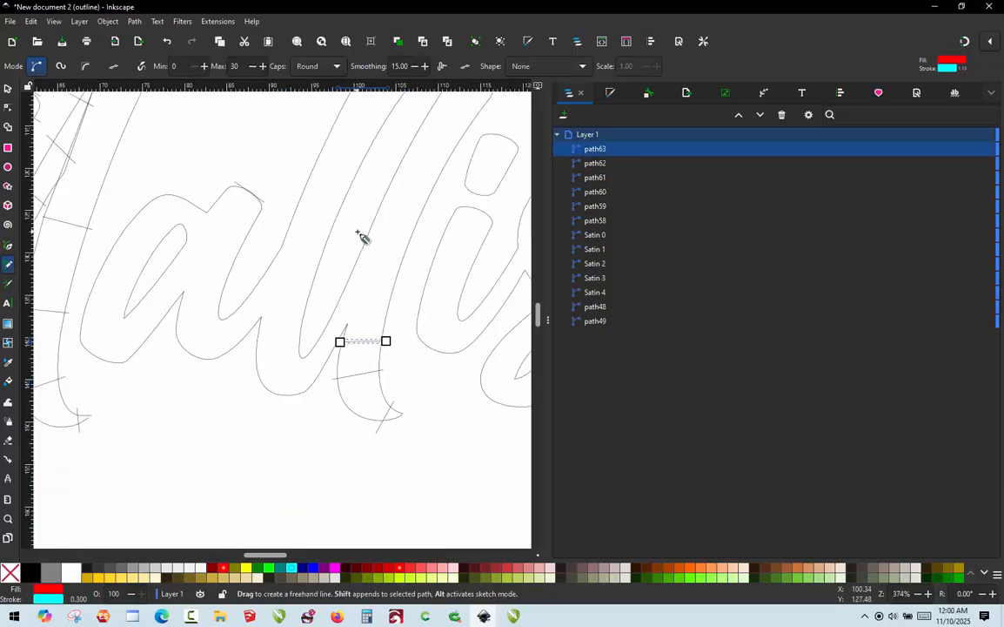
{"action": "mouse_move", "coordinate": [362, 234]}
{"action": "left_mouse_down"}
{"action": "mouse_move", "coordinate": [421, 247]}
{"action": "mouse_move", "coordinate": [379, 293]}
{"action": "mouse_move", "coordinate": [359, 348]}
{"action": "left_mouse_up"}
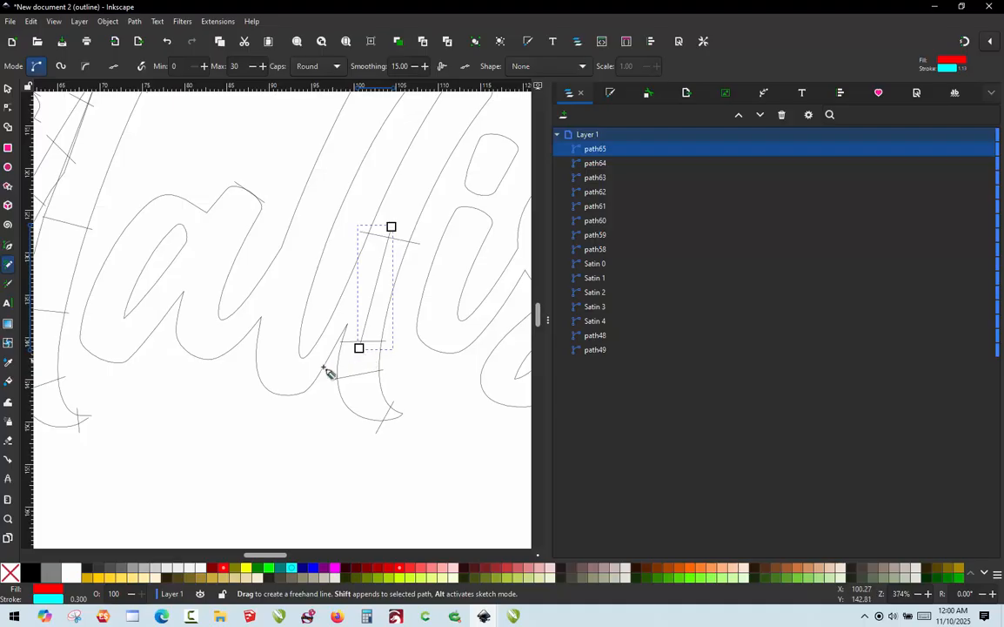
Draw two lines across the first l's stem, above and below its joint with the a, plus a lengthwise line linking them.
{"action": "scroll", "coordinate": [308, 336], "scroll_direction": "down", "scroll_amount": 1}
{"action": "scroll", "coordinate": [310, 196], "scroll_direction": "up", "scroll_amount": 1}
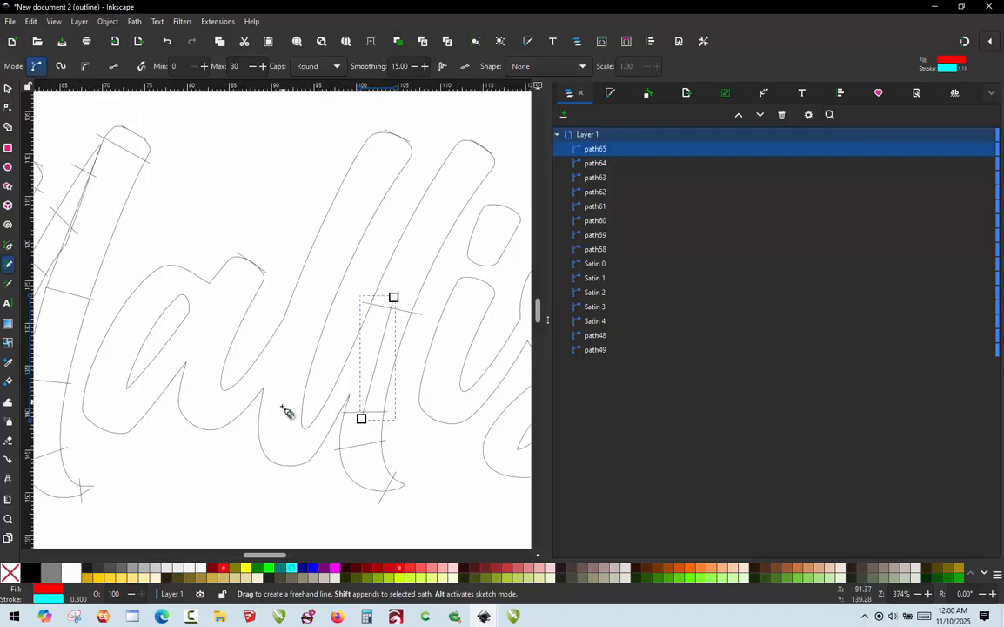
{"action": "scroll", "coordinate": [280, 396], "scroll_direction": "up", "scroll_amount": 1}
{"action": "scroll", "coordinate": [287, 296], "scroll_direction": "up", "scroll_amount": 1}
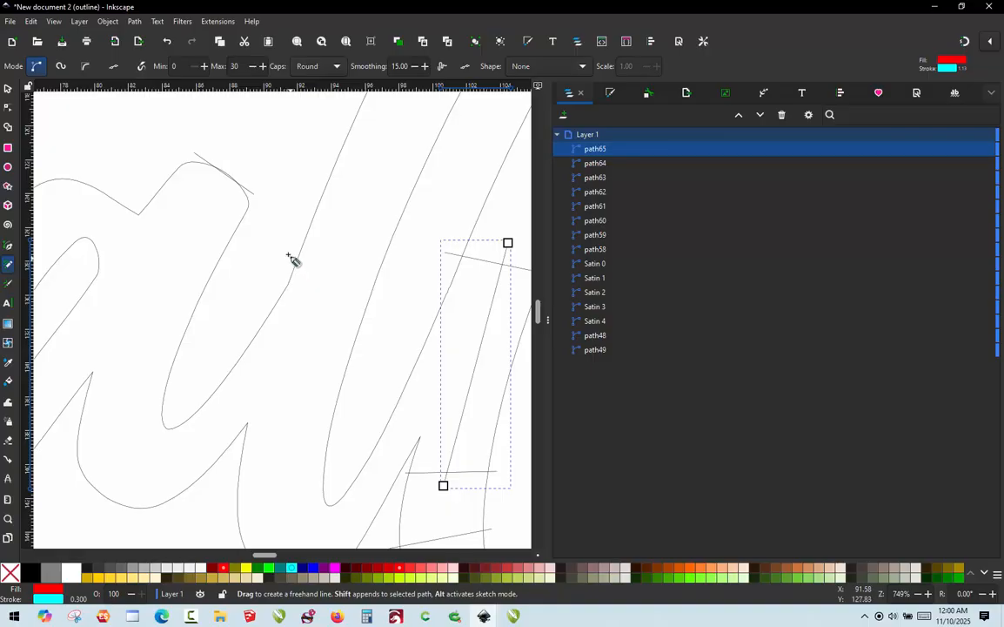
{"action": "left_click_drag", "start_coordinate": [288, 255], "coordinate": [392, 283]}
{"action": "scroll", "coordinate": [300, 348], "scroll_direction": "down", "scroll_amount": 1}
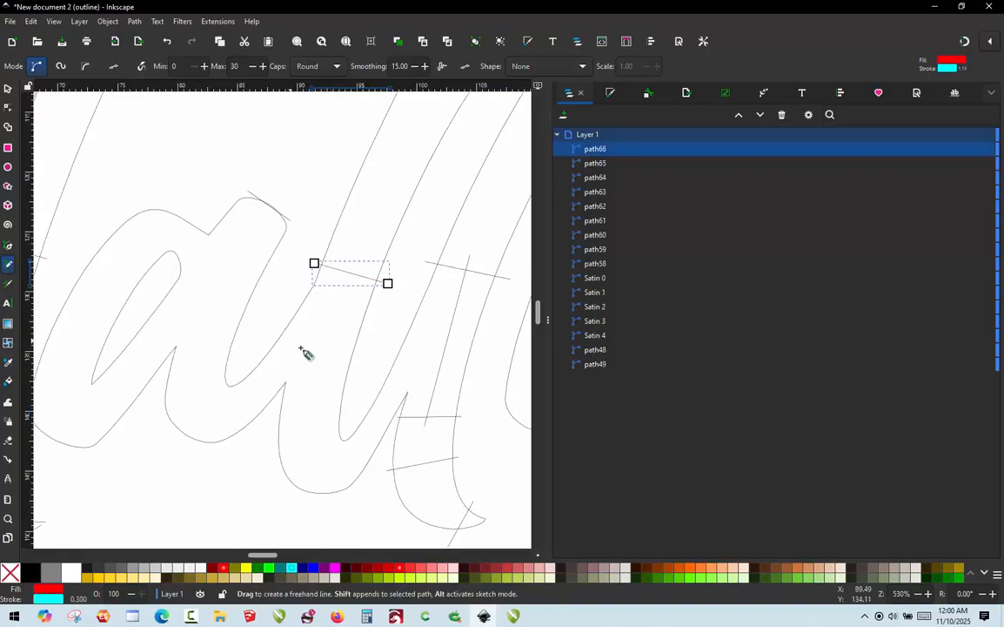
{"action": "scroll", "coordinate": [287, 329], "scroll_direction": "up", "scroll_amount": 1}
{"action": "scroll", "coordinate": [229, 385], "scroll_direction": "up", "scroll_amount": 1}
{"action": "left_click", "coordinate": [258, 378]}
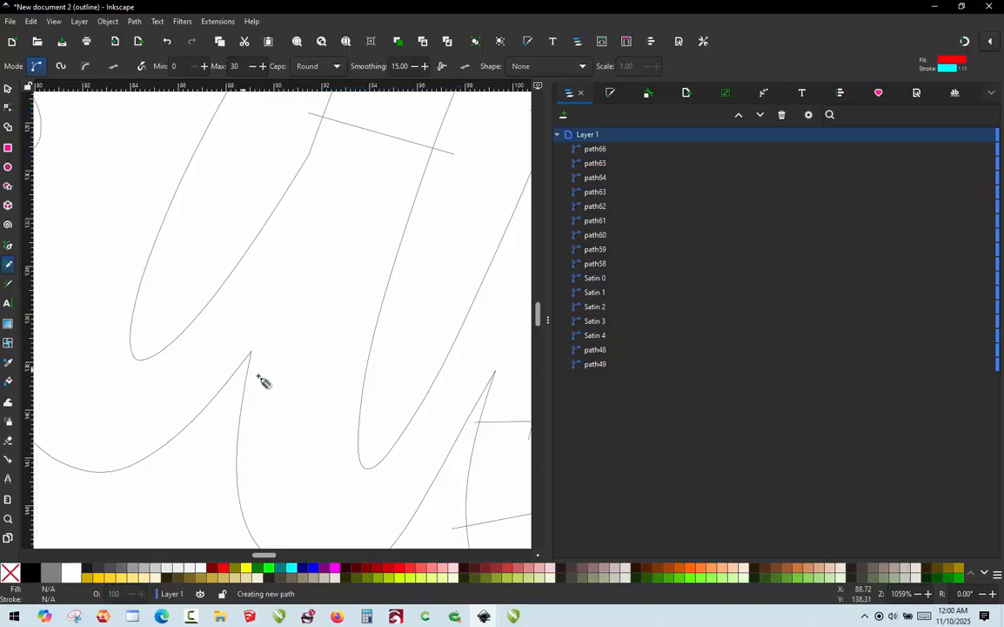
{"action": "left_click_drag", "start_coordinate": [258, 378], "coordinate": [393, 398]}
{"action": "scroll", "coordinate": [330, 375], "scroll_direction": "down", "scroll_amount": 1}
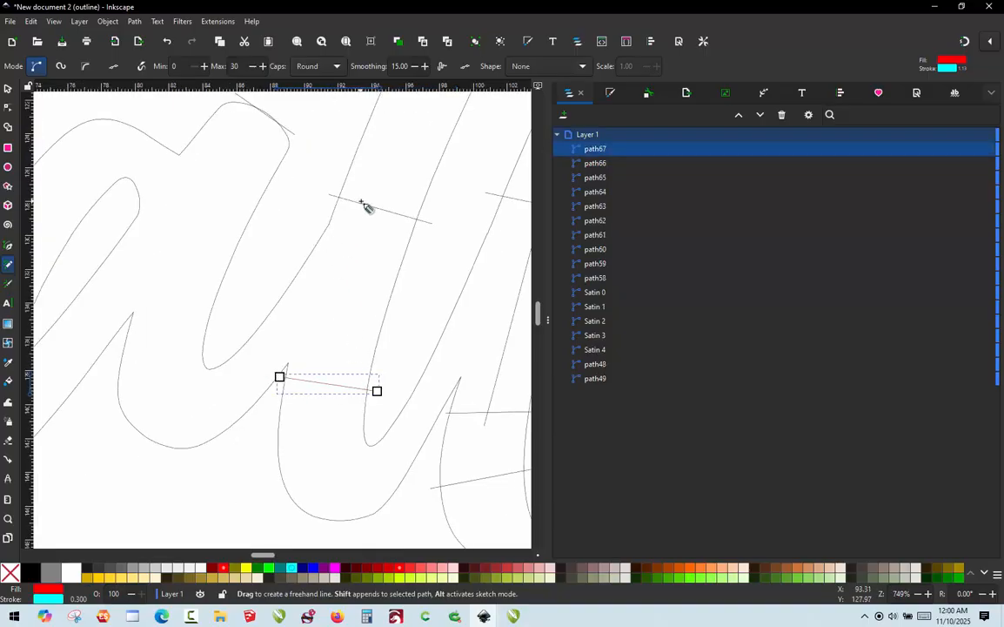
{"action": "left_click_drag", "start_coordinate": [375, 198], "coordinate": [324, 396]}
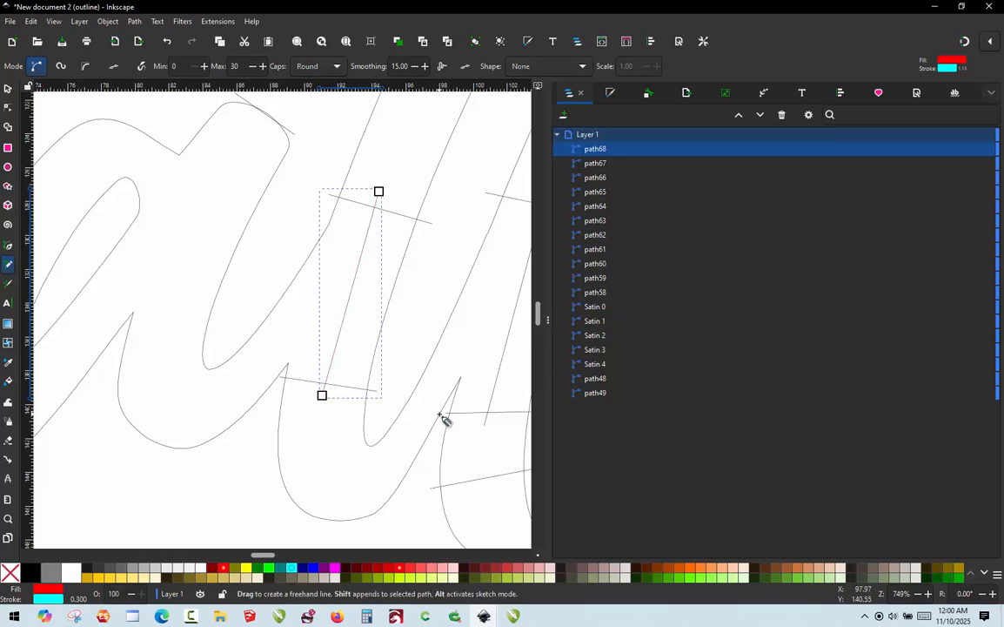
Draw one slanted line across the upper stem of each of the two l's.
{"action": "scroll", "coordinate": [312, 442], "scroll_direction": "down", "scroll_amount": 2}
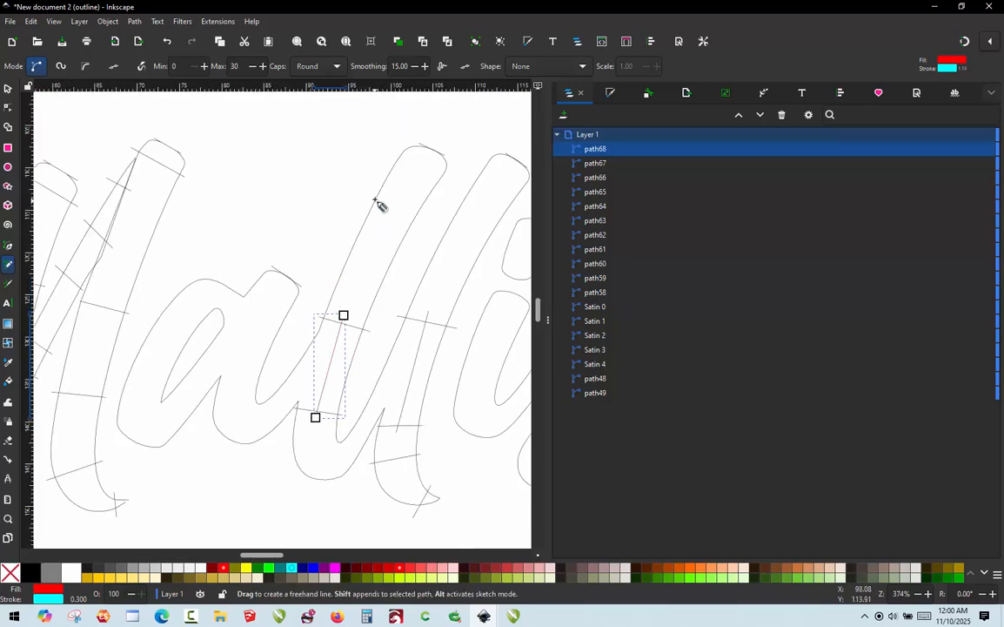
{"action": "mouse_move", "coordinate": [353, 219]}
{"action": "left_mouse_down"}
{"action": "mouse_move", "coordinate": [406, 238]}
{"action": "mouse_move", "coordinate": [457, 233]}
{"action": "mouse_move", "coordinate": [499, 252]}
{"action": "left_mouse_up"}
{"action": "scroll", "coordinate": [352, 453], "scroll_direction": "up", "scroll_amount": 1, "text": "ctrl"}
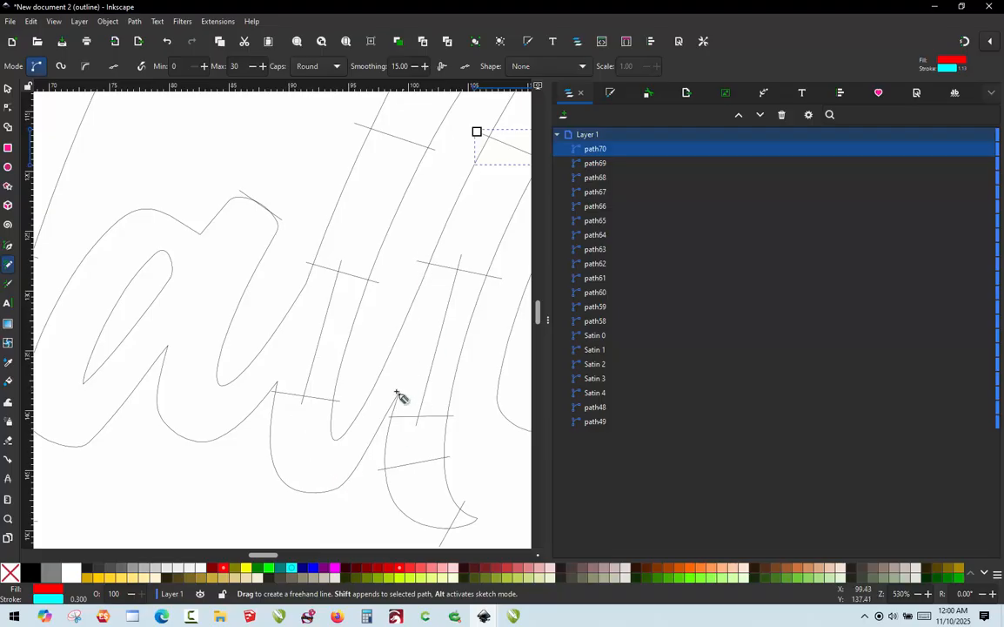
Draw two steep, nearly parallel lines through the joint between the two l's and a short line crossing both.
{"action": "scroll", "coordinate": [437, 311], "scroll_direction": "up", "scroll_amount": 1, "text": "ctrl"}
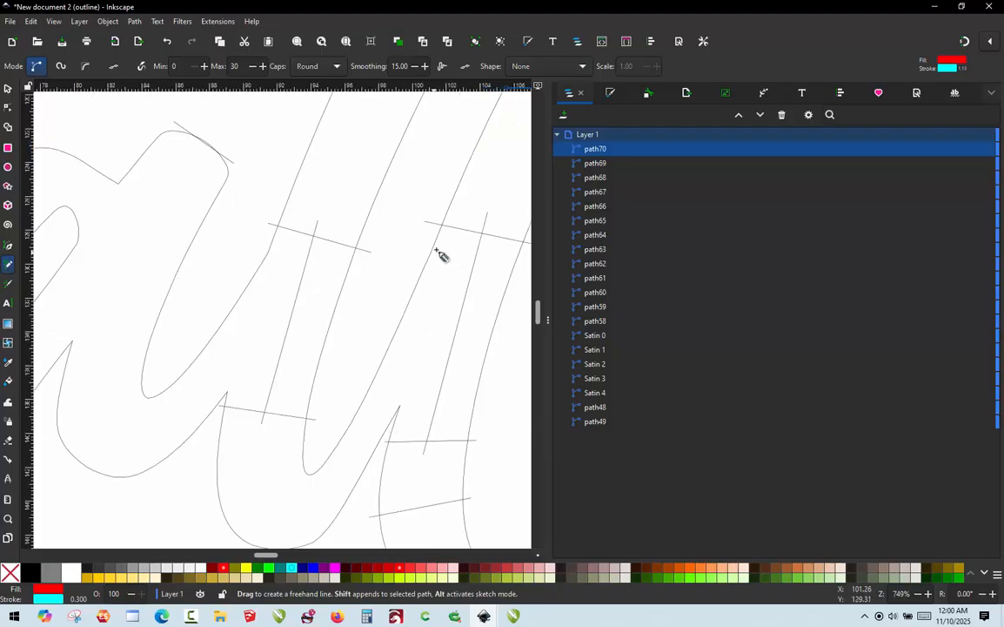
{"action": "mouse_move", "coordinate": [437, 248]}
{"action": "left_mouse_down"}
{"action": "mouse_move", "coordinate": [419, 388]}
{"action": "mouse_move", "coordinate": [401, 422]}
{"action": "mouse_move", "coordinate": [407, 402]}
{"action": "mouse_move", "coordinate": [360, 263]}
{"action": "mouse_move", "coordinate": [424, 214]}
{"action": "left_mouse_up"}
{"action": "scroll", "coordinate": [383, 426], "scroll_direction": "up", "scroll_amount": 2, "text": "ctrl"}
{"action": "scroll", "coordinate": [383, 432], "scroll_direction": "down", "scroll_amount": 1, "text": "ctrl"}
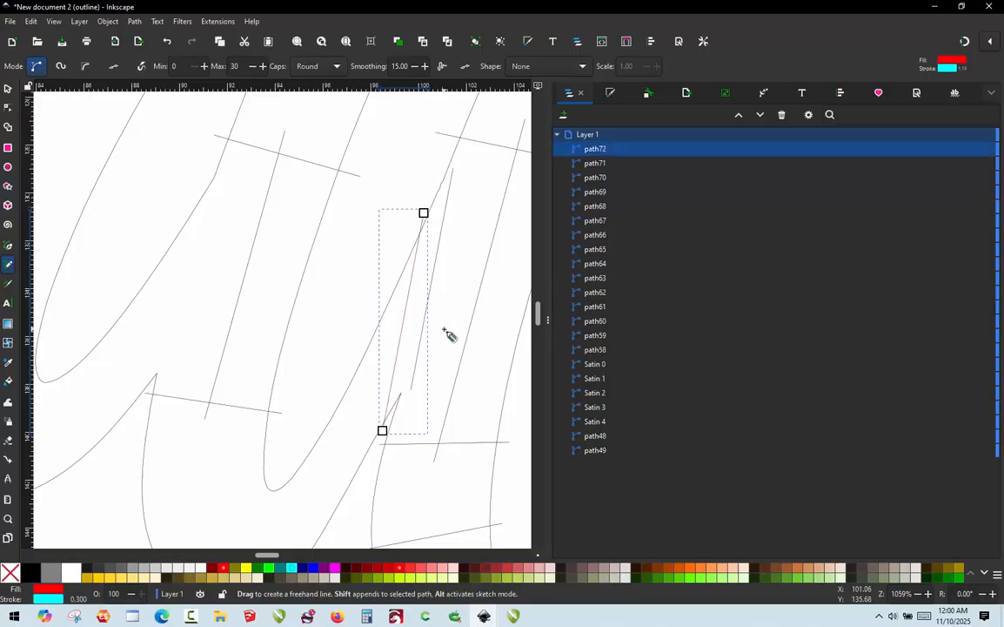
{"action": "scroll", "coordinate": [437, 322], "scroll_direction": "up", "scroll_amount": 1, "text": "ctrl"}
{"action": "left_click_drag", "start_coordinate": [432, 286], "coordinate": [378, 326]}
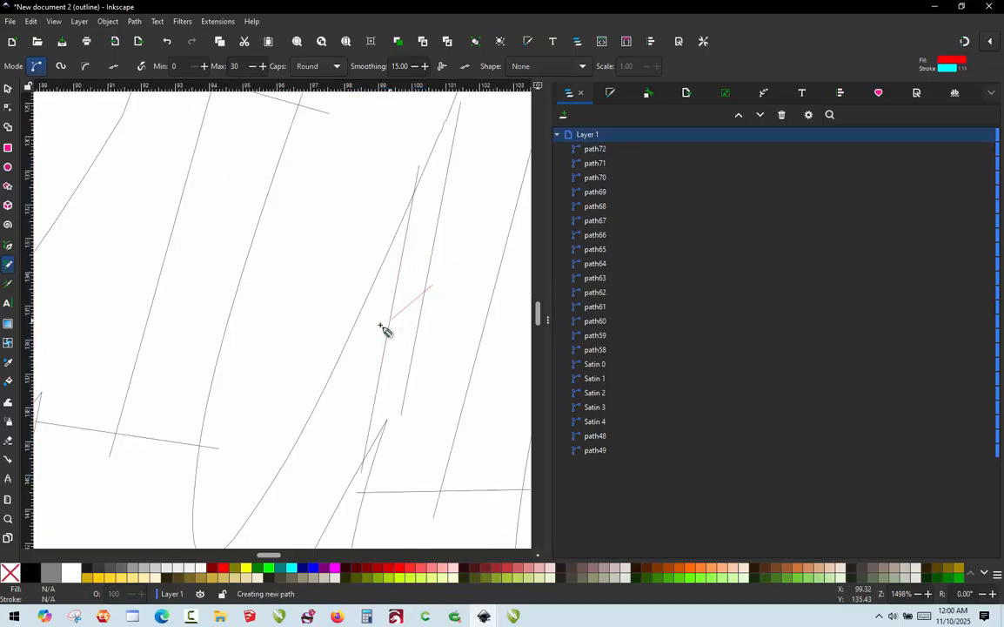
{"action": "scroll", "coordinate": [354, 403], "scroll_direction": "down", "scroll_amount": 2, "text": "ctrl"}
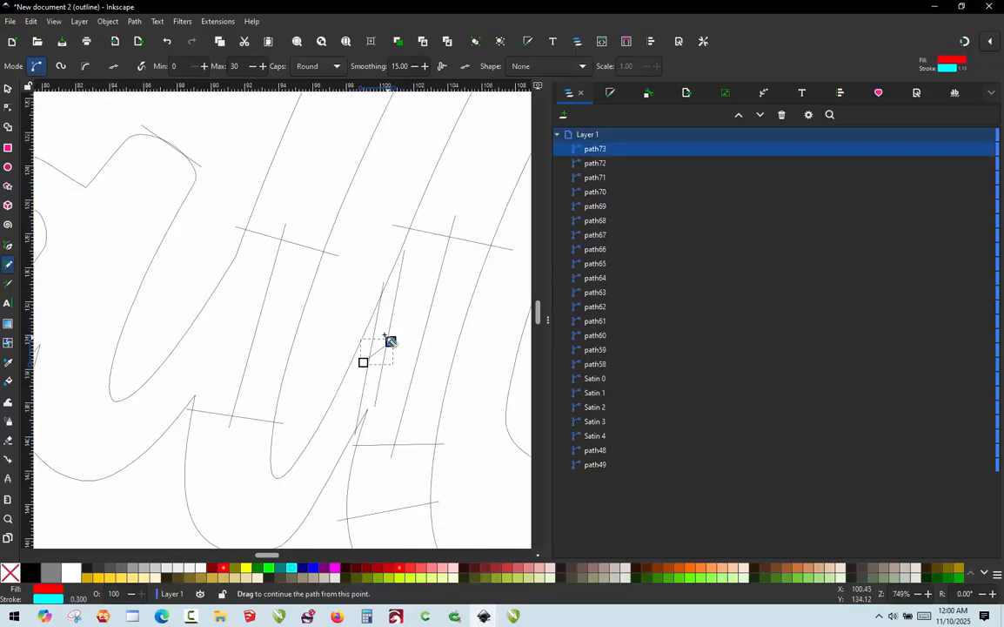
Draw two steep lines at the joint between the a and the first l, undoing the stray dot made between them.
{"action": "scroll", "coordinate": [370, 328], "scroll_direction": "down", "scroll_amount": 1, "text": "ctrl"}
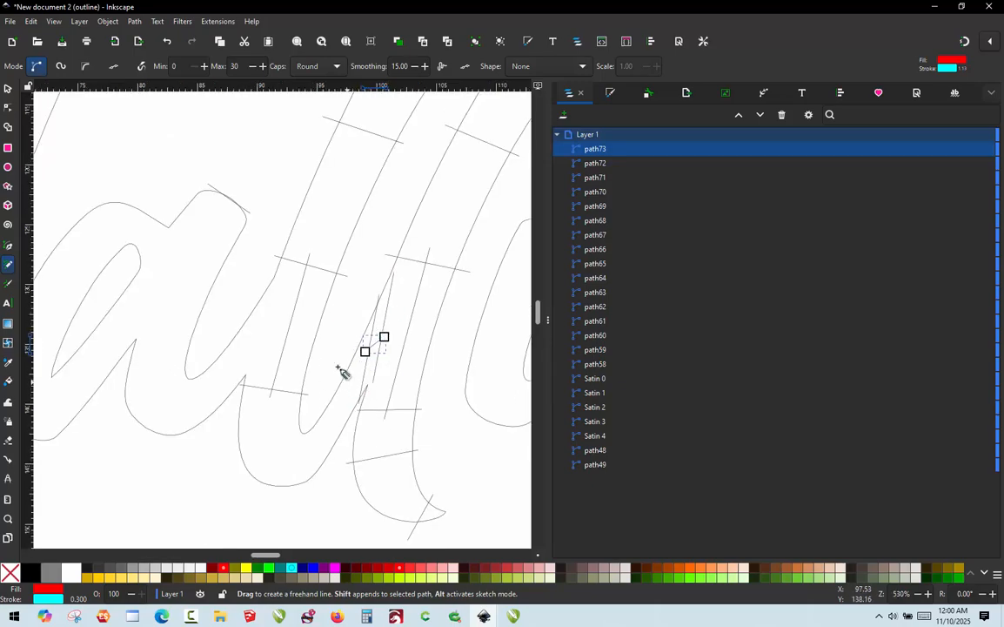
{"action": "scroll", "coordinate": [341, 339], "scroll_direction": "down", "scroll_amount": 1, "text": "ctrl"}
{"action": "scroll", "coordinate": [144, 393], "scroll_direction": "up", "scroll_amount": 1, "text": "ctrl"}
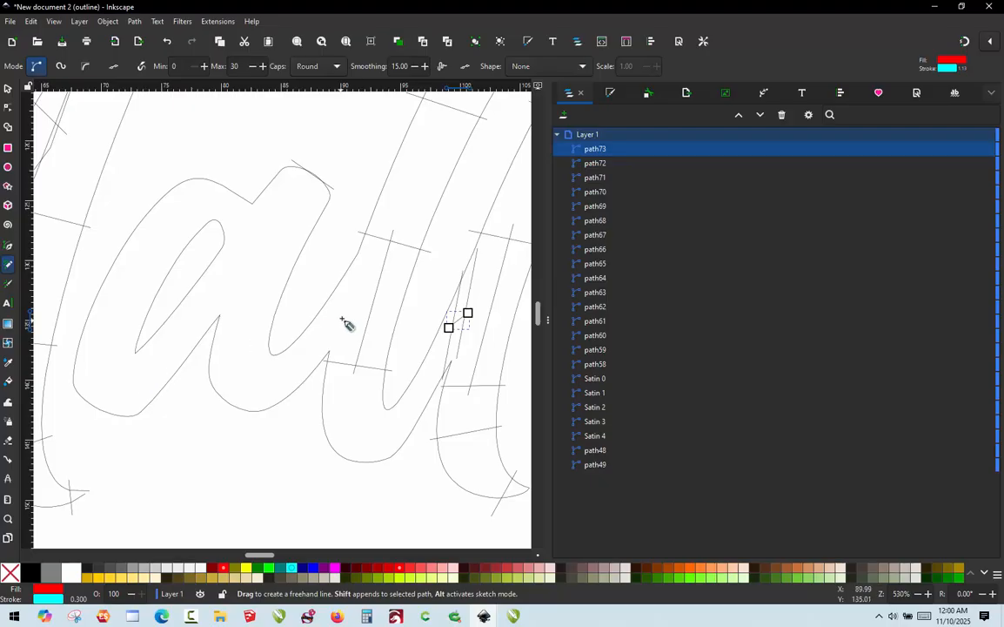
{"action": "scroll", "coordinate": [305, 361], "scroll_direction": "up", "scroll_amount": 1, "text": "ctrl"}
{"action": "scroll", "coordinate": [335, 333], "scroll_direction": "up", "scroll_amount": 1, "text": "ctrl"}
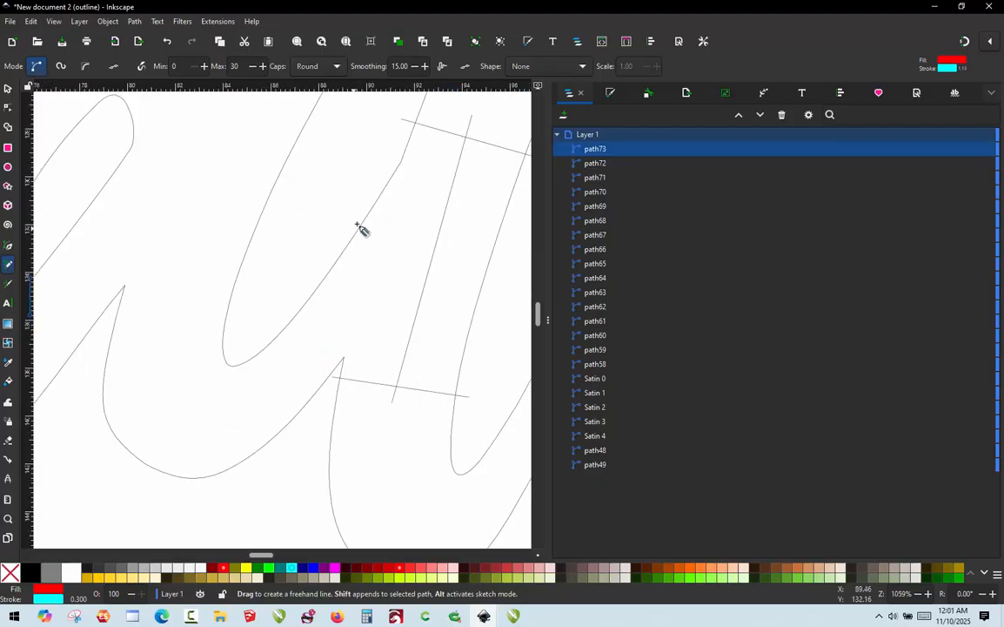
{"action": "mouse_move", "coordinate": [351, 230]}
{"action": "left_mouse_down"}
{"action": "mouse_move", "coordinate": [331, 306]}
{"action": "mouse_move", "coordinate": [332, 387]}
{"action": "left_mouse_up"}
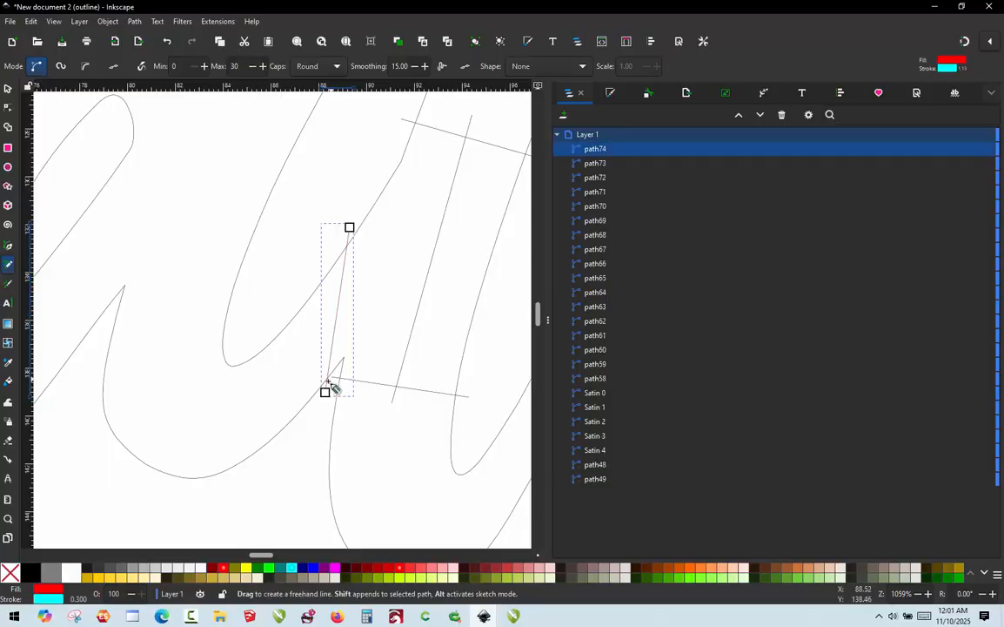
{"action": "left_click", "coordinate": [409, 148]}
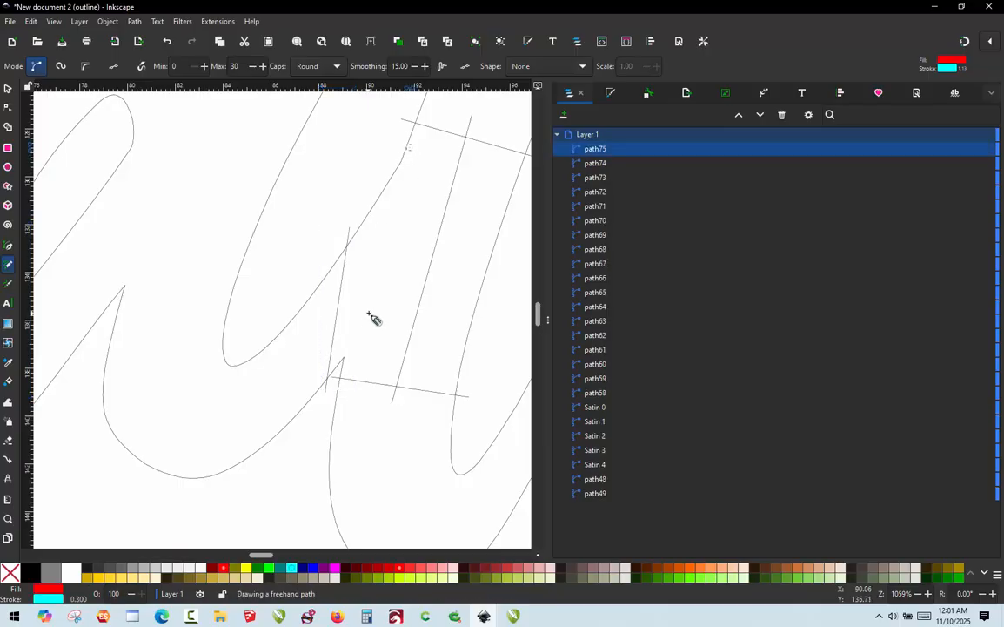
{"action": "key", "text": "ctrl+z"}
{"action": "mouse_move", "coordinate": [406, 156]}
{"action": "left_mouse_down"}
{"action": "mouse_move", "coordinate": [350, 348]}
{"action": "mouse_move", "coordinate": [359, 351]}
{"action": "left_mouse_up"}
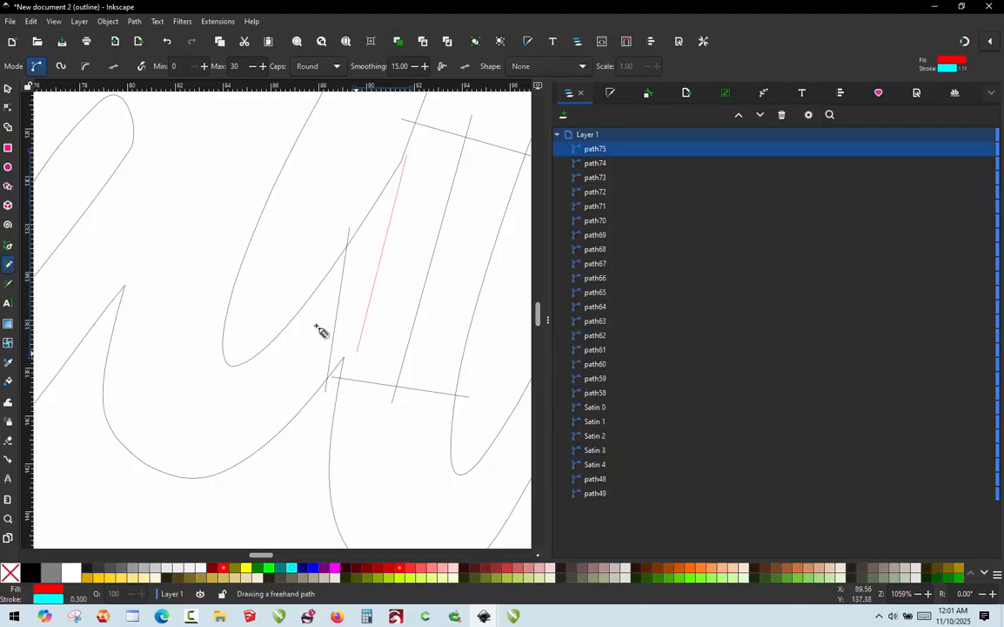
Draw a short line crossing both steep lines at the joint between the a and the first l.
{"action": "left_click_drag", "start_coordinate": [327, 313], "coordinate": [381, 275]}
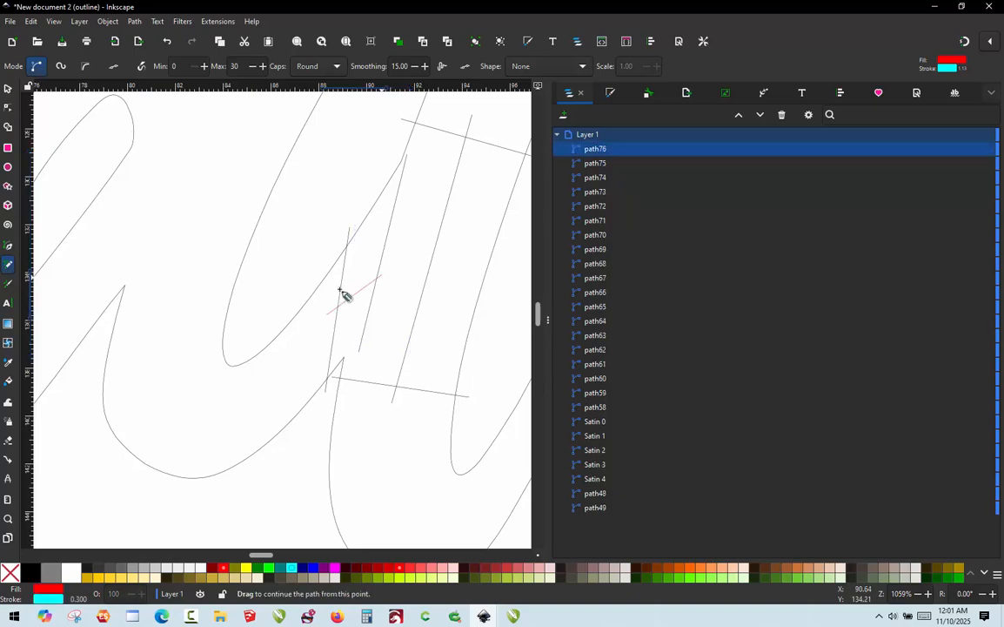
{"action": "scroll", "coordinate": [399, 294], "scroll_direction": "down", "scroll_amount": 3}
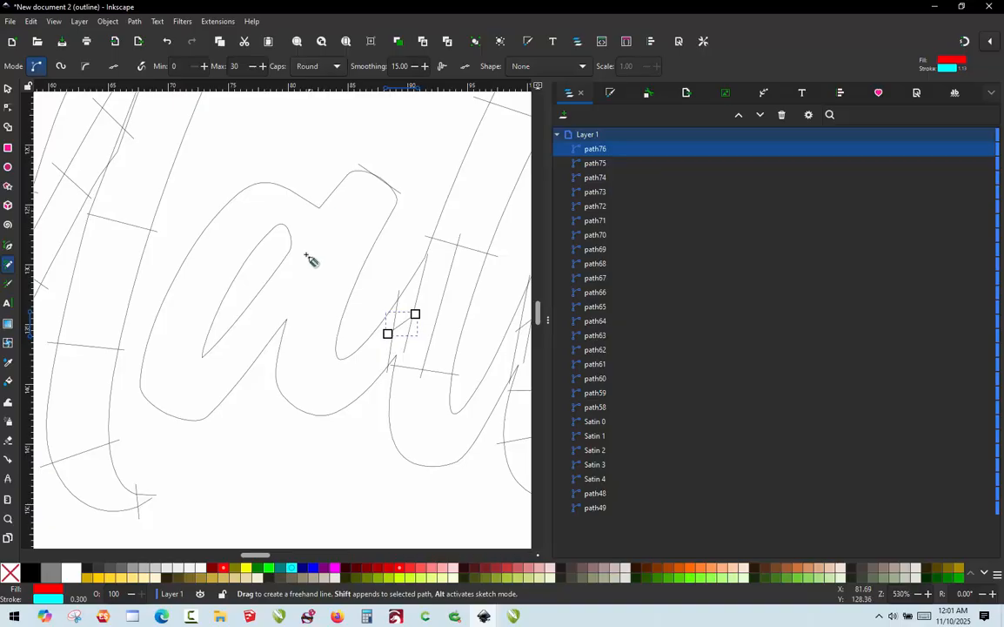
Draw two lines across the a's right stem, a lengthwise line linking them, and a near-vertical line across the bottom curve.
{"action": "scroll", "coordinate": [292, 337], "scroll_direction": "up", "scroll_amount": 1}
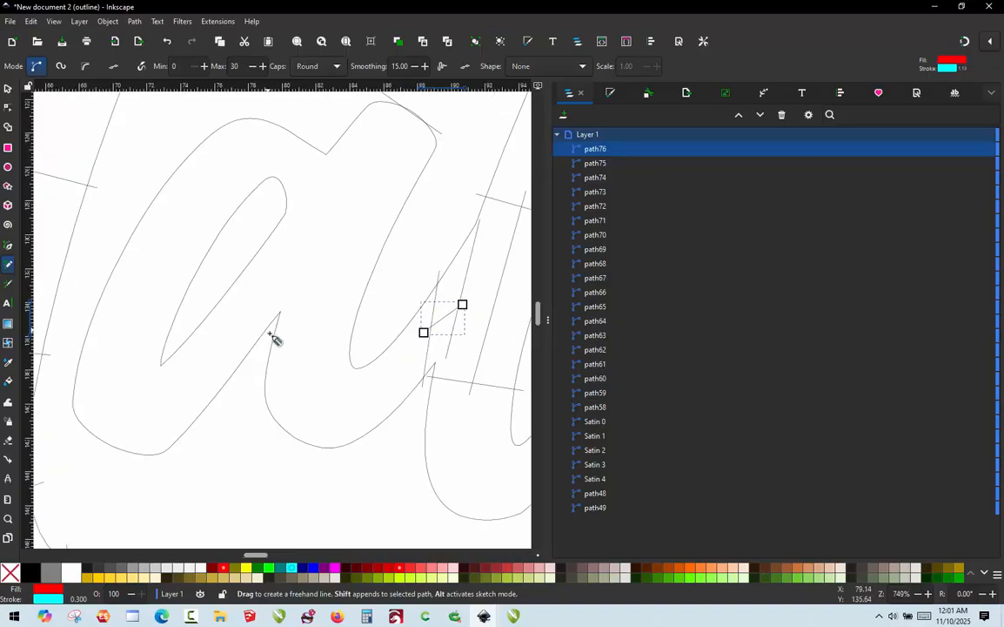
{"action": "left_click_drag", "start_coordinate": [268, 334], "coordinate": [358, 342]}
{"action": "left_click_drag", "start_coordinate": [327, 145], "coordinate": [418, 204]}
{"action": "mouse_move", "coordinate": [375, 167]}
{"action": "left_mouse_down"}
{"action": "mouse_move", "coordinate": [328, 261]}
{"action": "mouse_move", "coordinate": [309, 344]}
{"action": "mouse_move", "coordinate": [358, 363]}
{"action": "mouse_move", "coordinate": [327, 423]}
{"action": "mouse_move", "coordinate": [337, 452]}
{"action": "mouse_move", "coordinate": [366, 463]}
{"action": "left_mouse_up"}
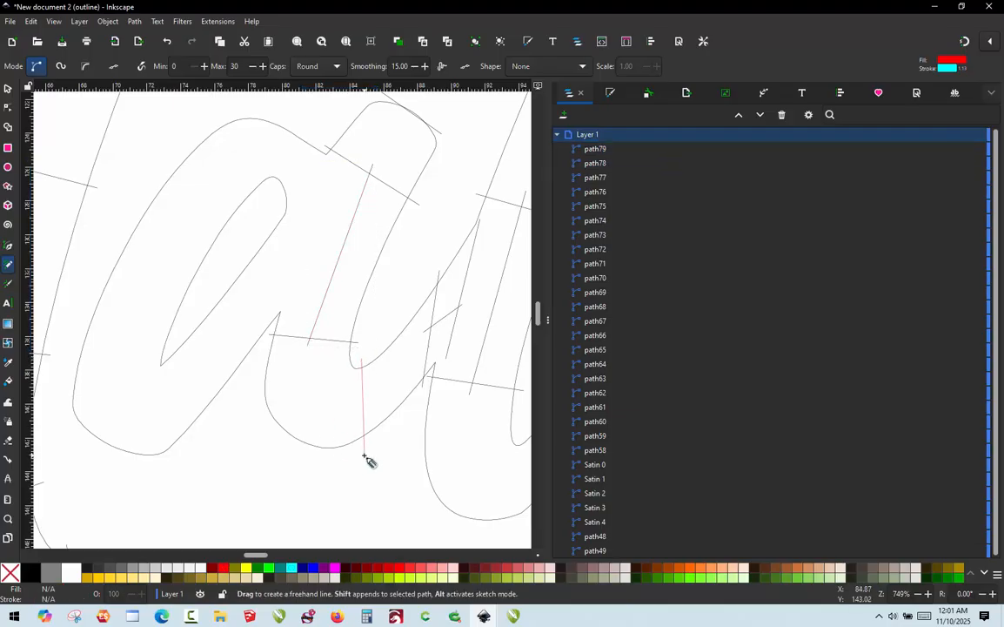
Draw one slanted line on each side of the near-vertical line across the a's bottom right curve, and clear the selection.
{"action": "scroll", "coordinate": [321, 463], "scroll_direction": "up", "scroll_amount": 1}
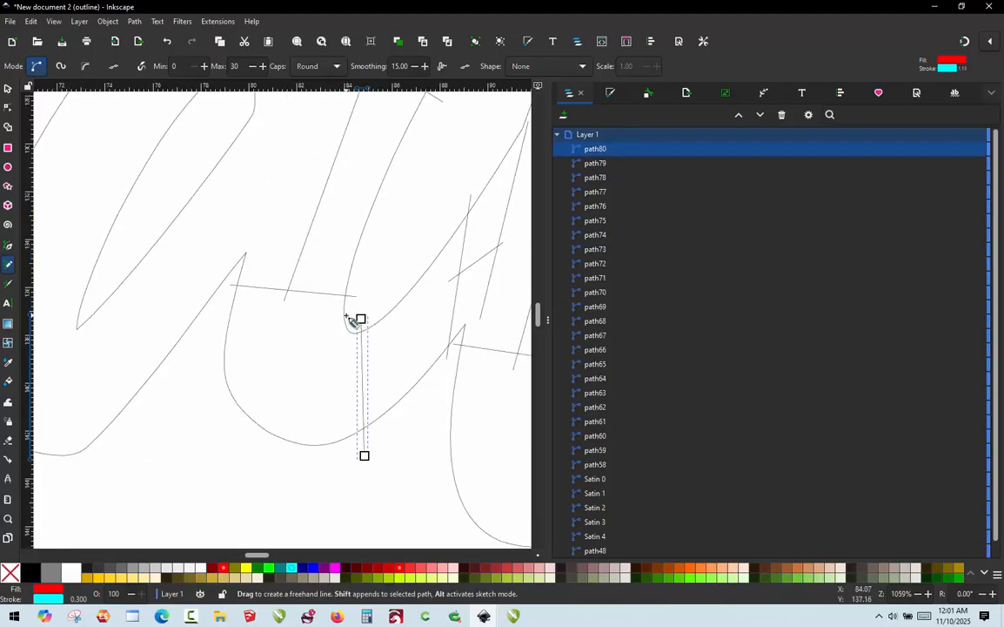
{"action": "left_click_drag", "start_coordinate": [346, 316], "coordinate": [211, 424]}
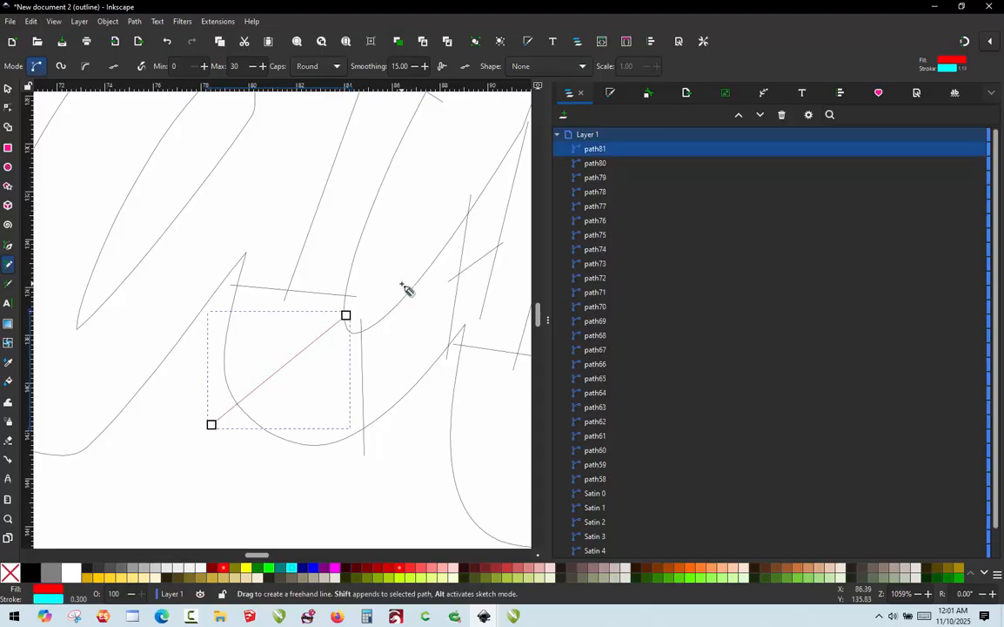
{"action": "mouse_move", "coordinate": [402, 286]}
{"action": "left_mouse_down"}
{"action": "mouse_move", "coordinate": [420, 348]}
{"action": "mouse_move", "coordinate": [441, 371]}
{"action": "left_mouse_up"}
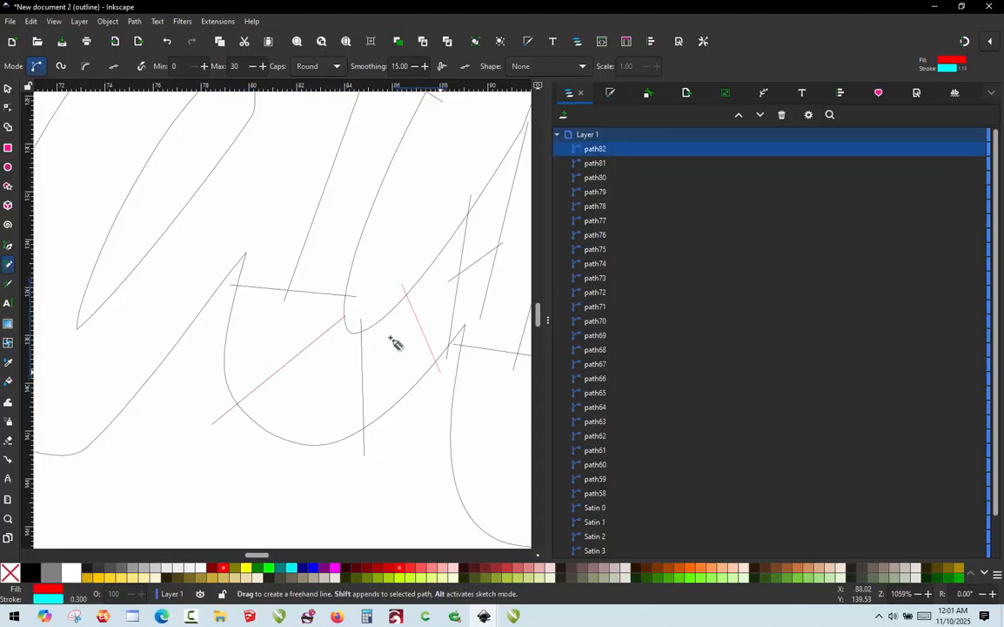
{"action": "scroll", "coordinate": [395, 344], "scroll_direction": "down", "scroll_amount": 1}
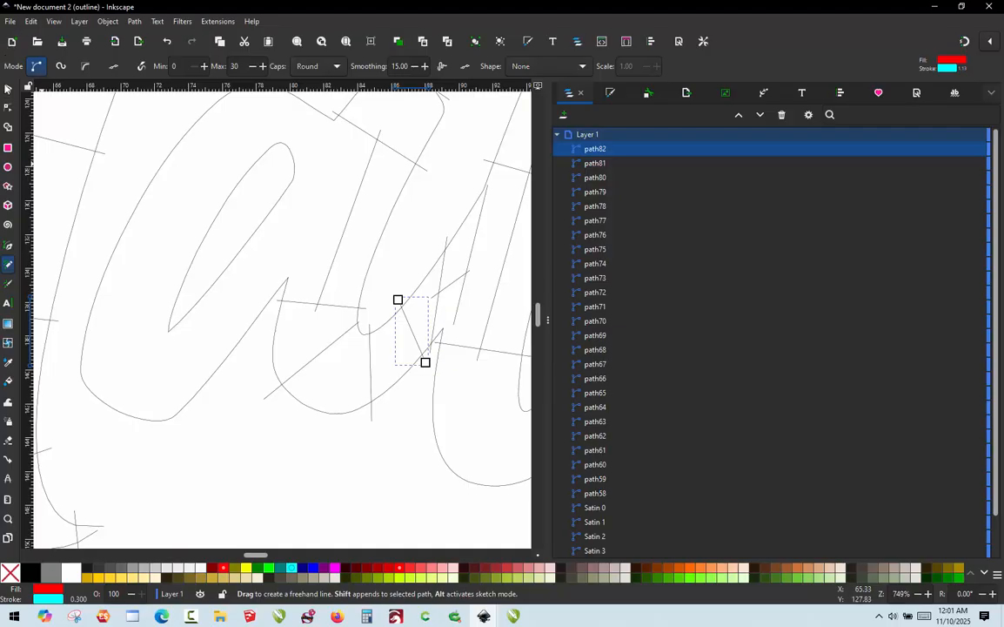
{"action": "left_click", "coordinate": [7, 90]}
{"action": "scroll", "coordinate": [378, 358], "scroll_direction": "down", "scroll_amount": 2}
{"action": "left_click", "coordinate": [311, 414]}
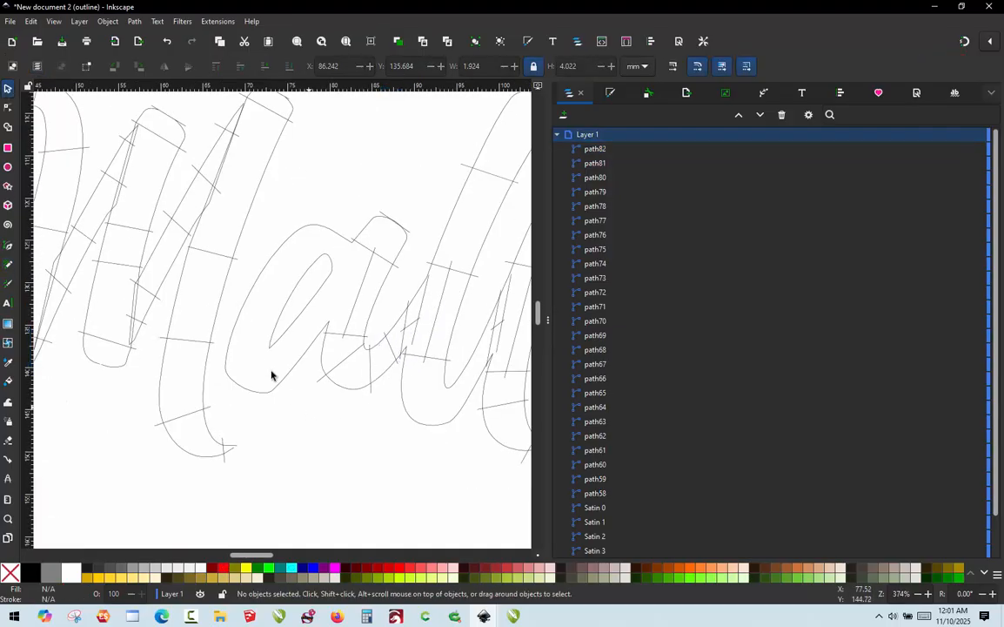
Draw two parallel diagonal lines from the a's upper notch to its inner counter, plus a short line crossing both.
{"action": "scroll", "coordinate": [294, 340], "scroll_direction": "up", "scroll_amount": 1}
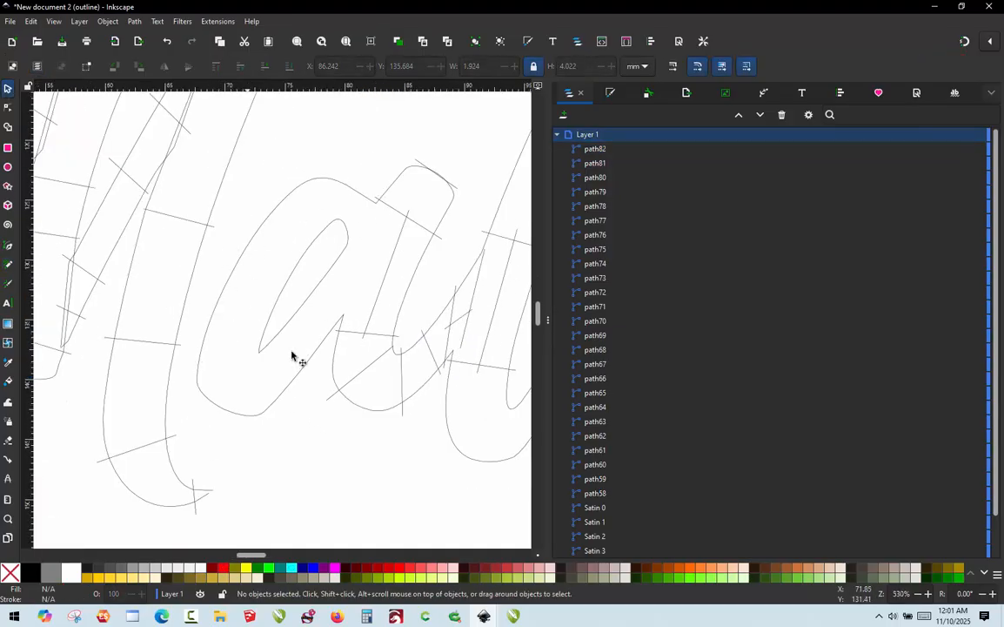
{"action": "scroll", "coordinate": [331, 218], "scroll_direction": "up", "scroll_amount": 1}
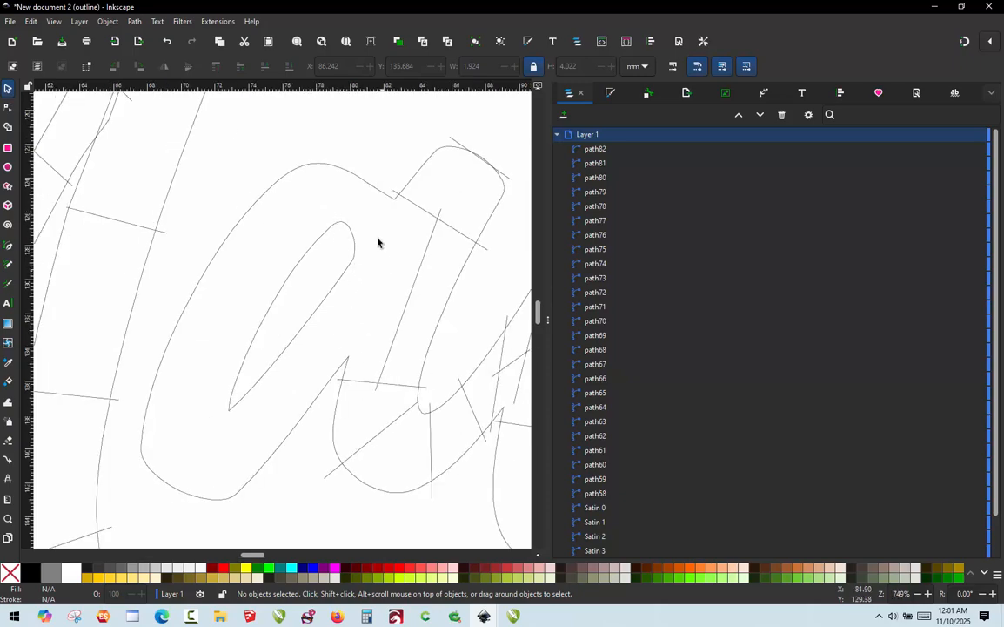
{"action": "scroll", "coordinate": [376, 210], "scroll_direction": "up", "scroll_amount": 1}
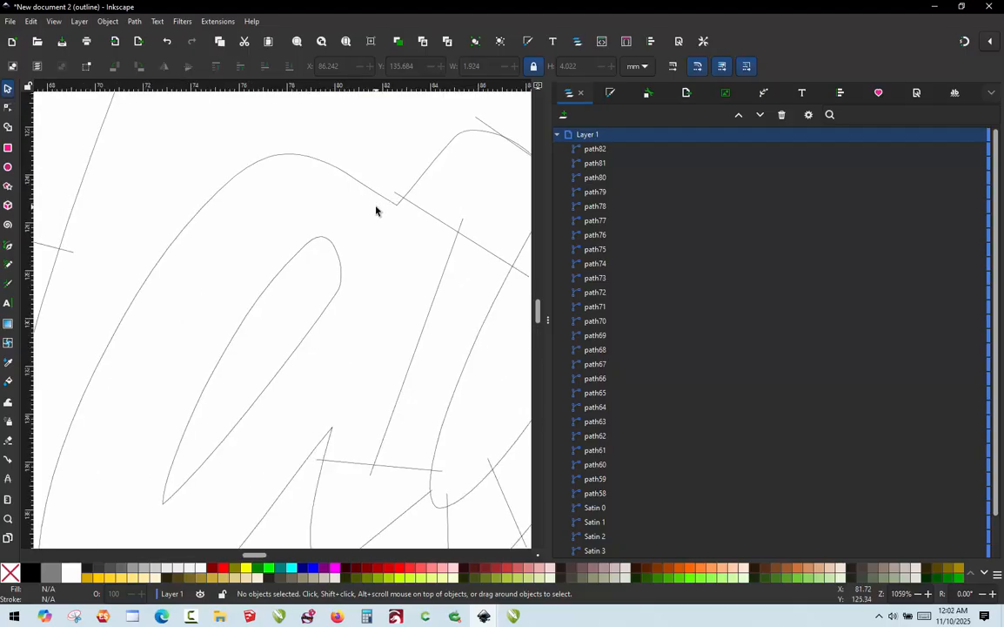
{"action": "key", "text": "ctrl"}
{"action": "key", "text": "ctrl"}
{"action": "key", "text": "p"}
{"action": "scroll", "coordinate": [379, 223], "scroll_direction": "up", "scroll_amount": 2}
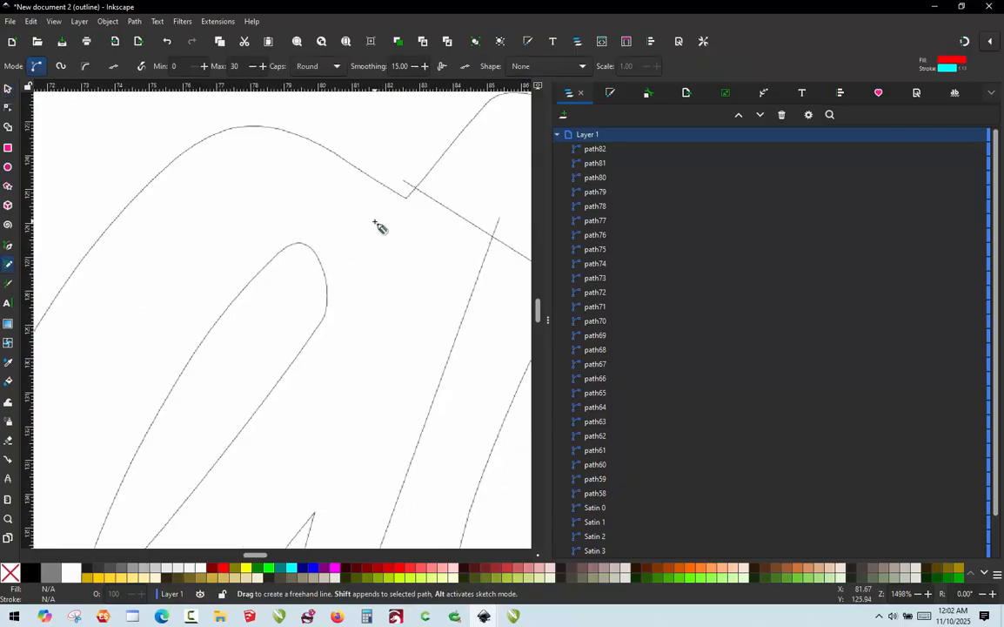
{"action": "left_click", "coordinate": [430, 193]}
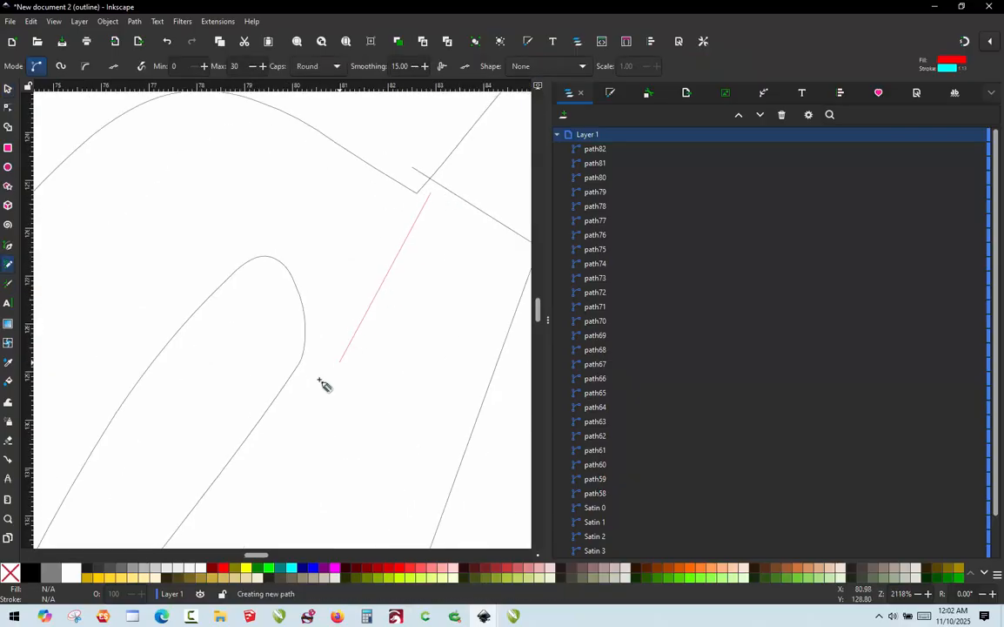
{"action": "left_click", "coordinate": [310, 365]}
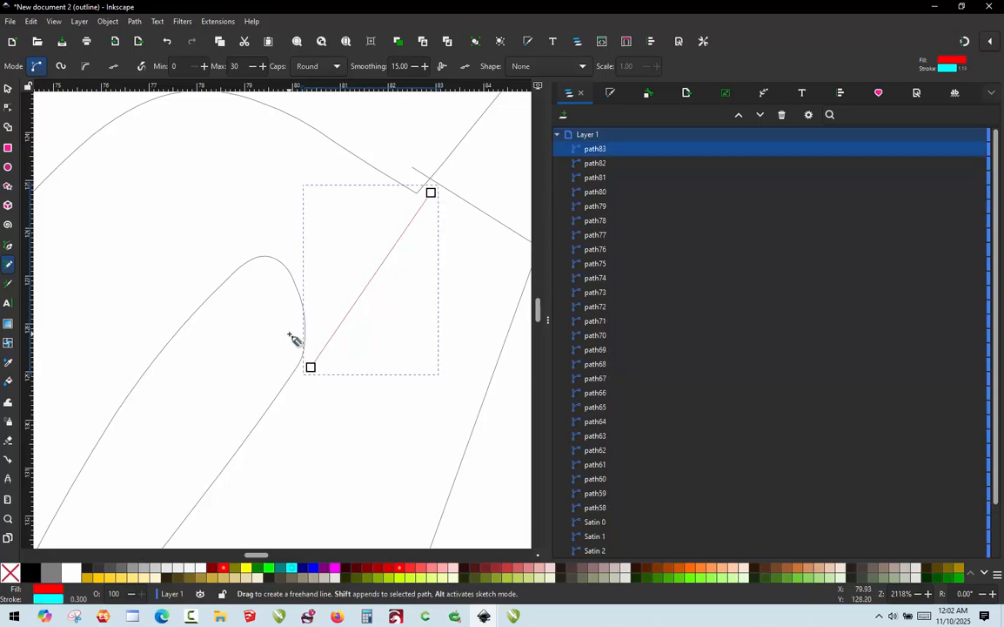
{"action": "left_click", "coordinate": [290, 332]}
{"action": "left_click", "coordinate": [399, 170]}
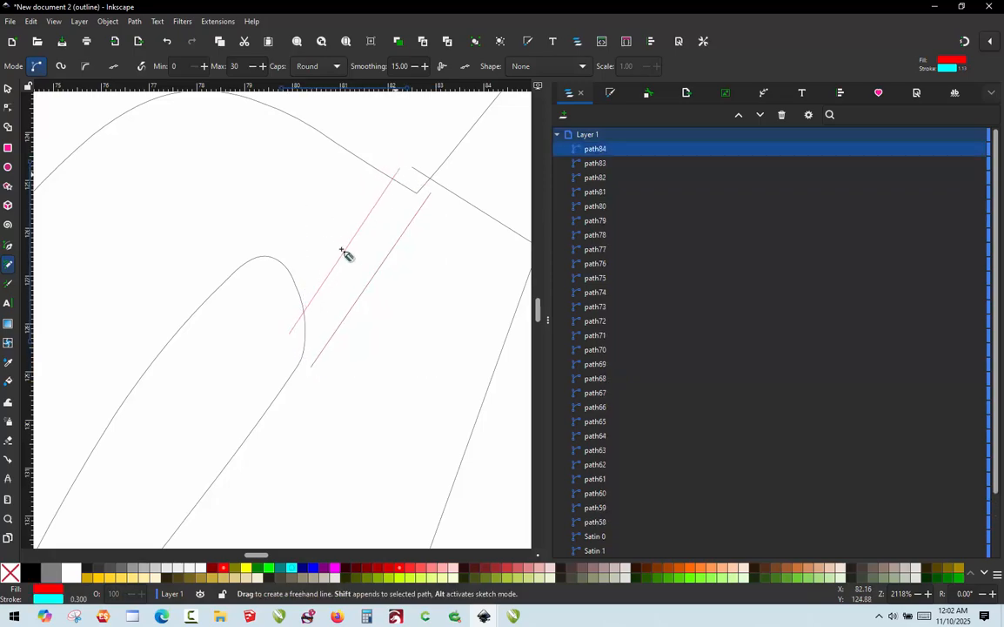
{"action": "left_click", "coordinate": [344, 237]}
{"action": "left_click", "coordinate": [388, 275]}
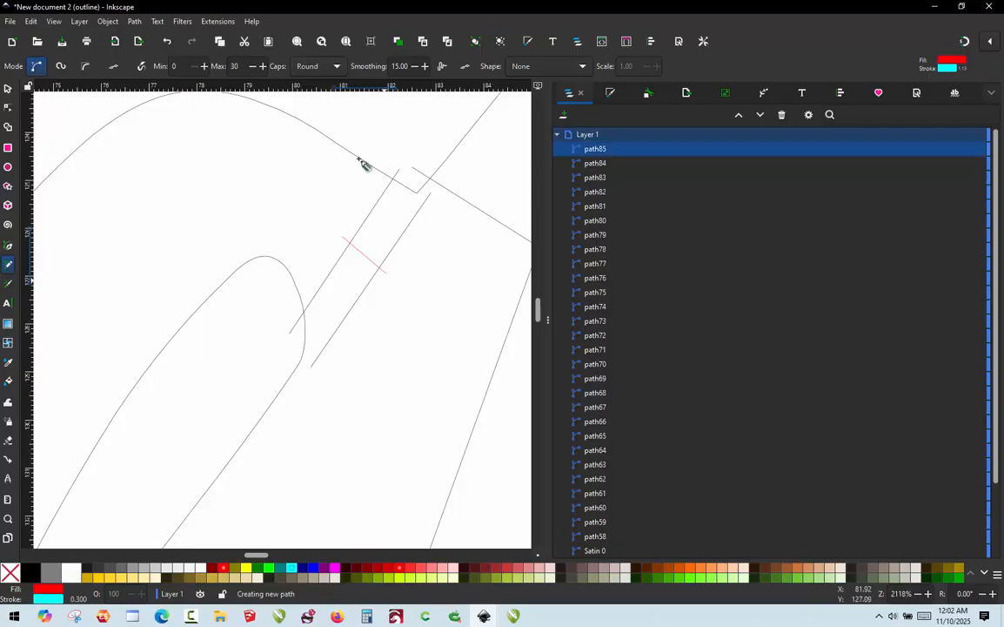
Draw two near-vertical lines from the a's counter to its lower notch and a short line crossing both, and clear the selection.
{"action": "scroll", "coordinate": [377, 175], "scroll_direction": "down", "scroll_amount": 3}
{"action": "scroll", "coordinate": [357, 287], "scroll_direction": "up", "scroll_amount": 1}
{"action": "scroll", "coordinate": [352, 263], "scroll_direction": "up", "scroll_amount": 2}
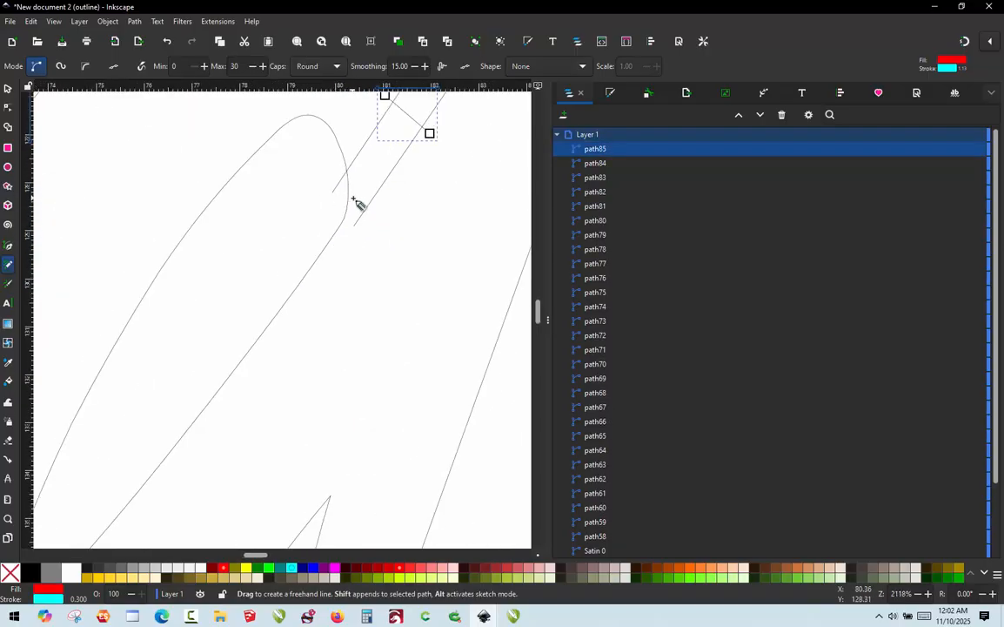
{"action": "left_click", "coordinate": [353, 199]}
{"action": "scroll", "coordinate": [348, 218], "scroll_direction": "down", "scroll_amount": 1}
{"action": "scroll", "coordinate": [350, 288], "scroll_direction": "down", "scroll_amount": 1}
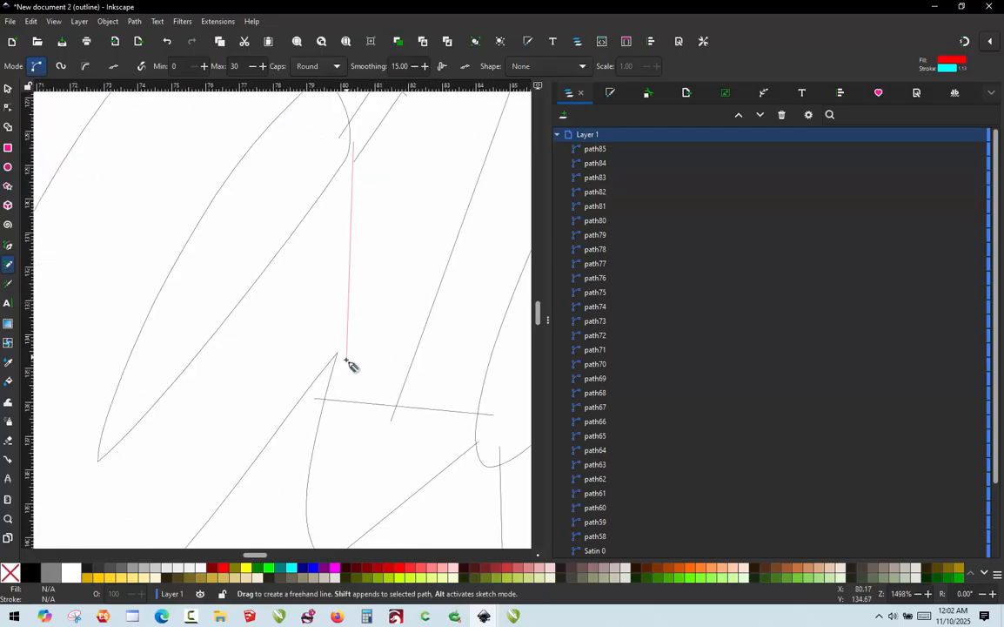
{"action": "left_click", "coordinate": [343, 364]}
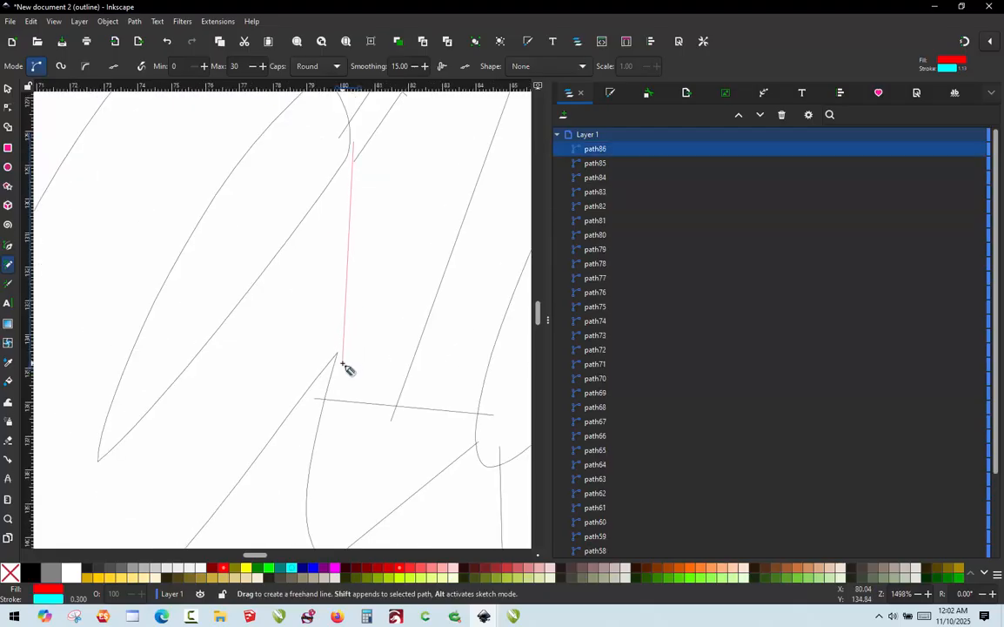
{"action": "left_click", "coordinate": [323, 176]}
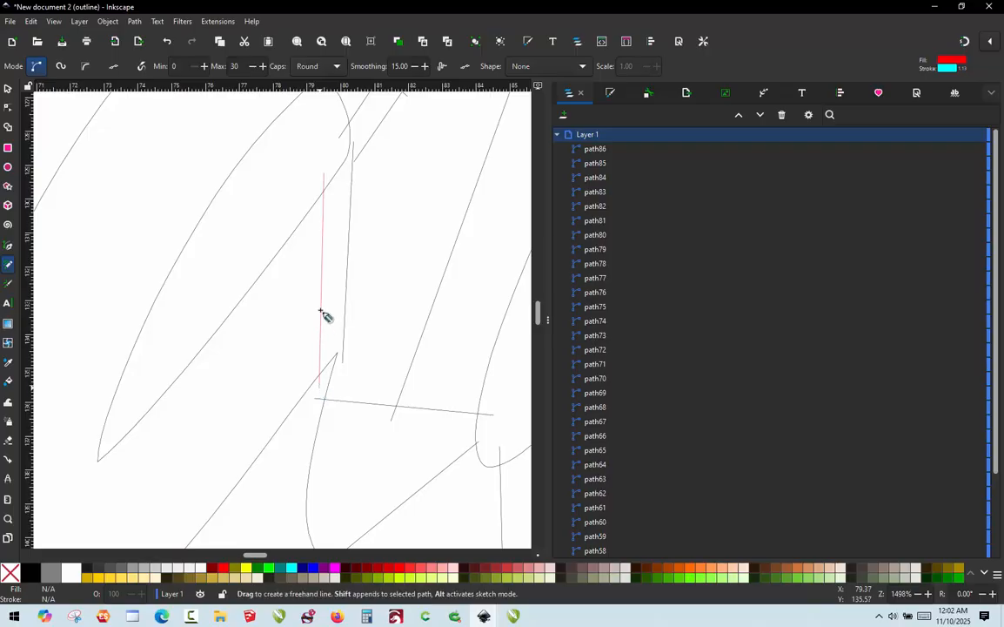
{"action": "left_click", "coordinate": [315, 294]}
{"action": "left_click", "coordinate": [360, 264]}
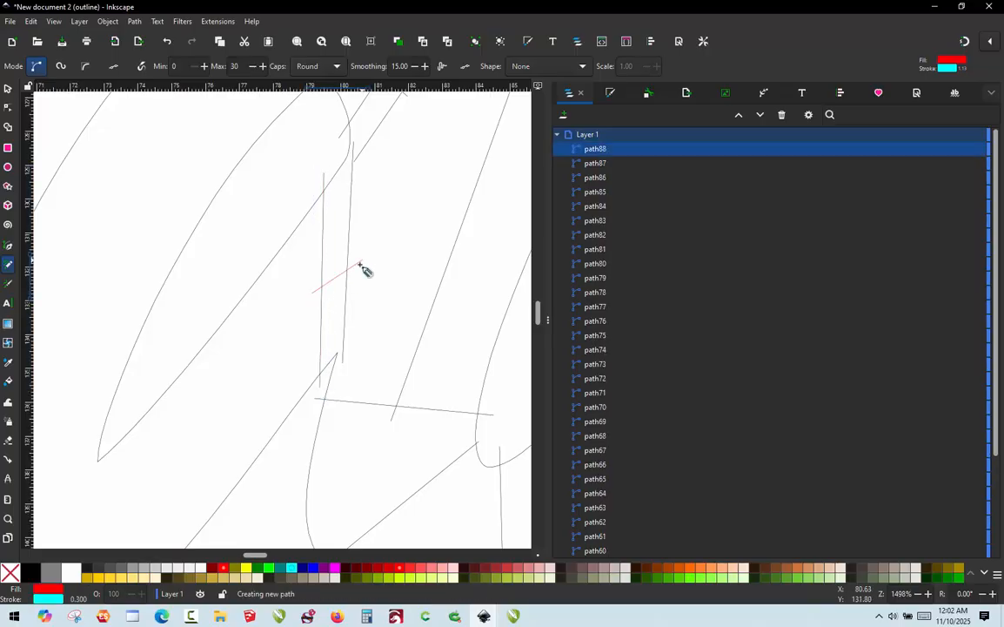
{"action": "scroll", "coordinate": [338, 315], "scroll_direction": "down", "scroll_amount": 3, "text": "ctrl"}
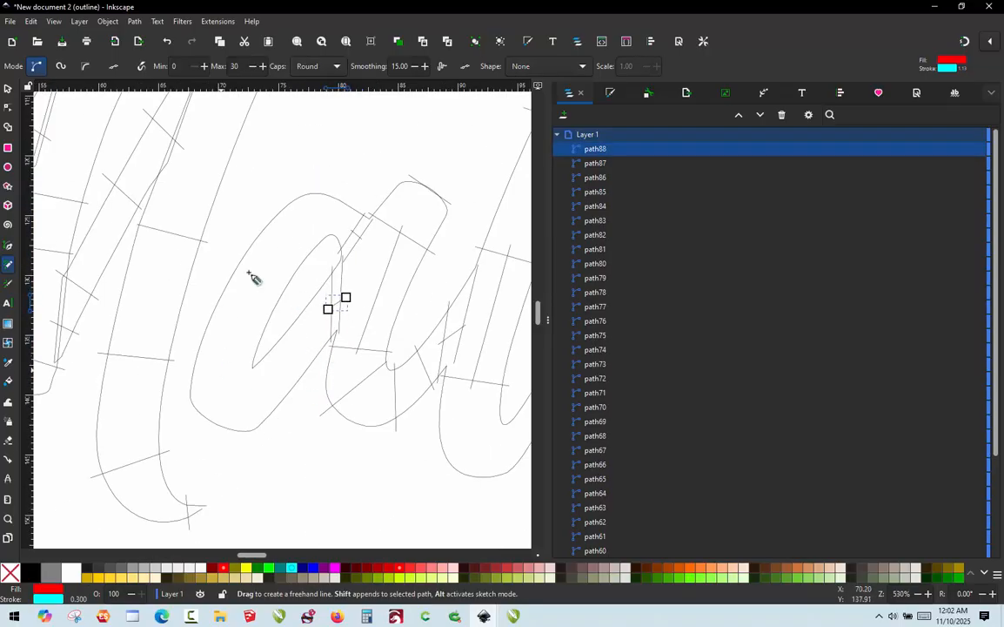
{"action": "left_click", "coordinate": [9, 89]}
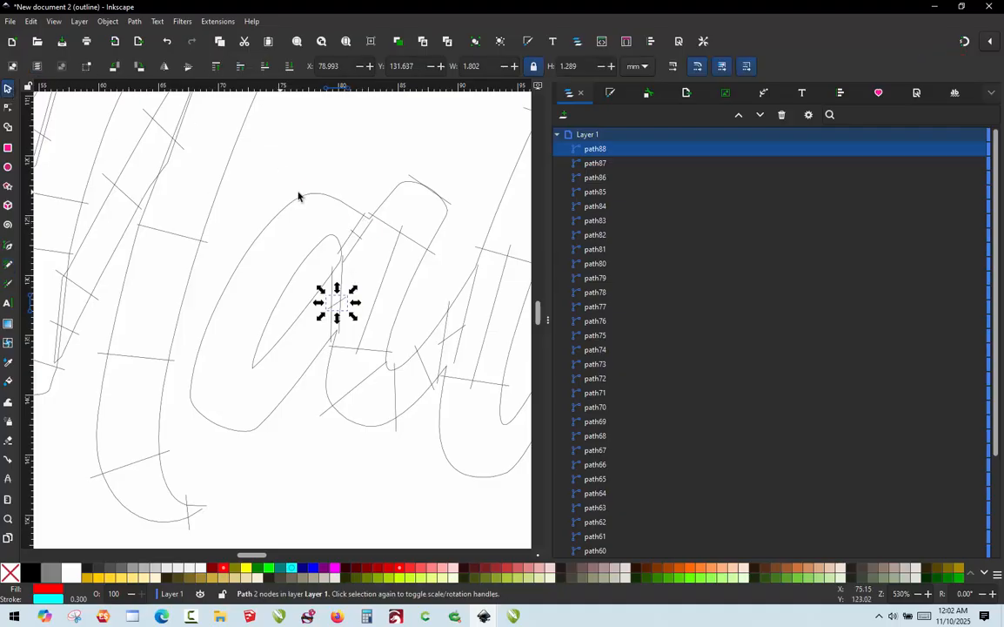
{"action": "left_click", "coordinate": [323, 183]}
Draw five direction lines across the a's bowl, spaced from its lower right stroke around the bottom and left side to the top.
{"action": "scroll", "coordinate": [199, 271], "scroll_direction": "down", "scroll_amount": 2, "text": "ctrl"}
{"action": "scroll", "coordinate": [198, 288], "scroll_direction": "up", "scroll_amount": 2, "text": "ctrl"}
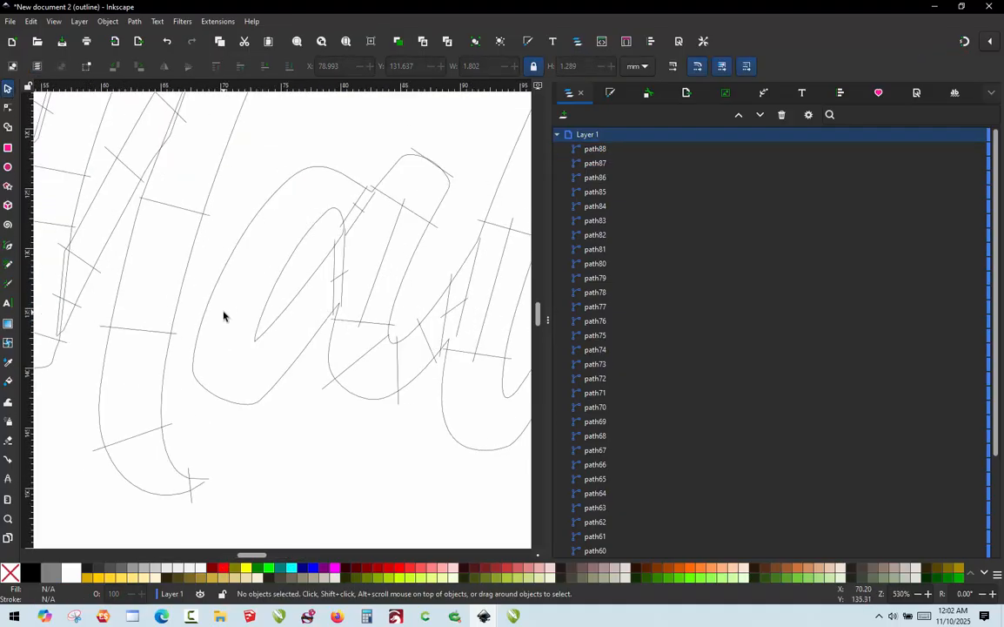
{"action": "key", "text": "p"}
{"action": "mouse_move", "coordinate": [288, 293]}
{"action": "left_mouse_down"}
{"action": "mouse_move", "coordinate": [323, 339]}
{"action": "mouse_move", "coordinate": [258, 347]}
{"action": "mouse_move", "coordinate": [222, 408]}
{"action": "mouse_move", "coordinate": [227, 420]}
{"action": "mouse_move", "coordinate": [244, 410]}
{"action": "left_mouse_up"}
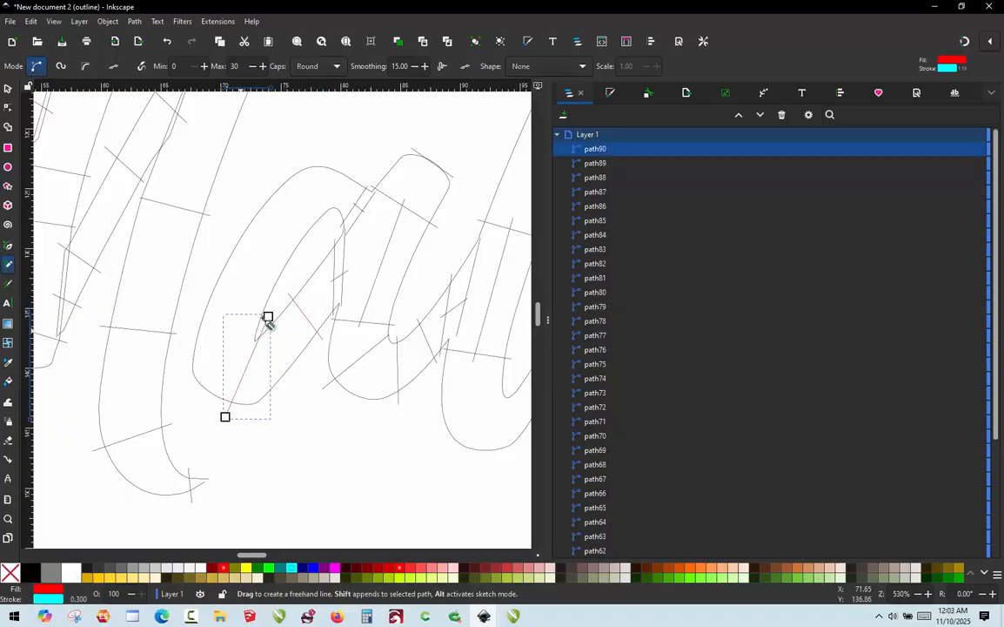
{"action": "left_click_drag", "start_coordinate": [265, 315], "coordinate": [200, 310]}
{"action": "left_click_drag", "start_coordinate": [294, 260], "coordinate": [242, 211]}
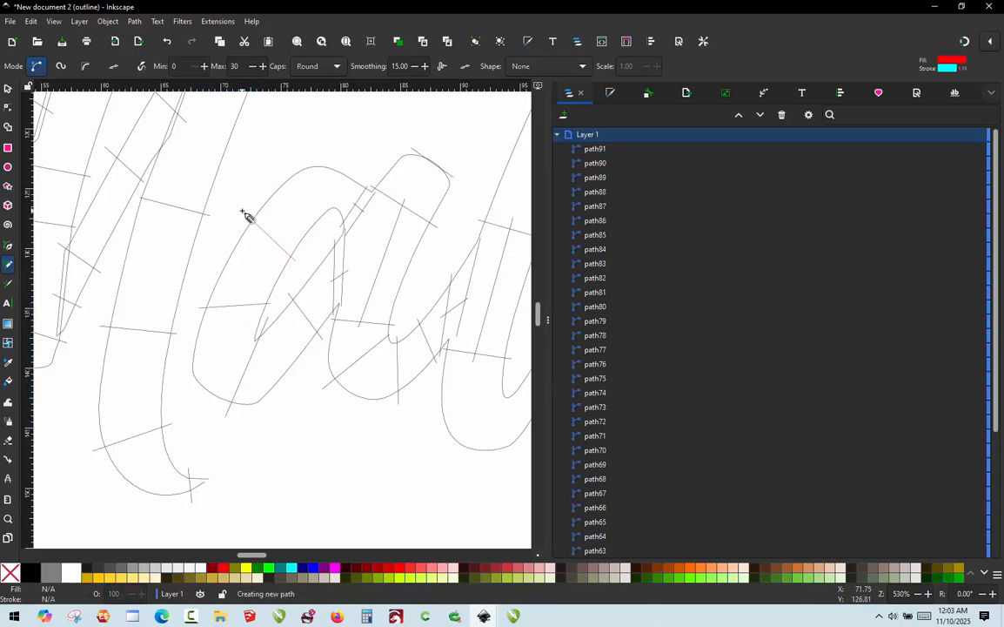
{"action": "mouse_move", "coordinate": [316, 231]}
{"action": "left_mouse_down"}
{"action": "mouse_move", "coordinate": [322, 162]}
{"action": "mouse_move", "coordinate": [308, 160]}
{"action": "left_mouse_up"}
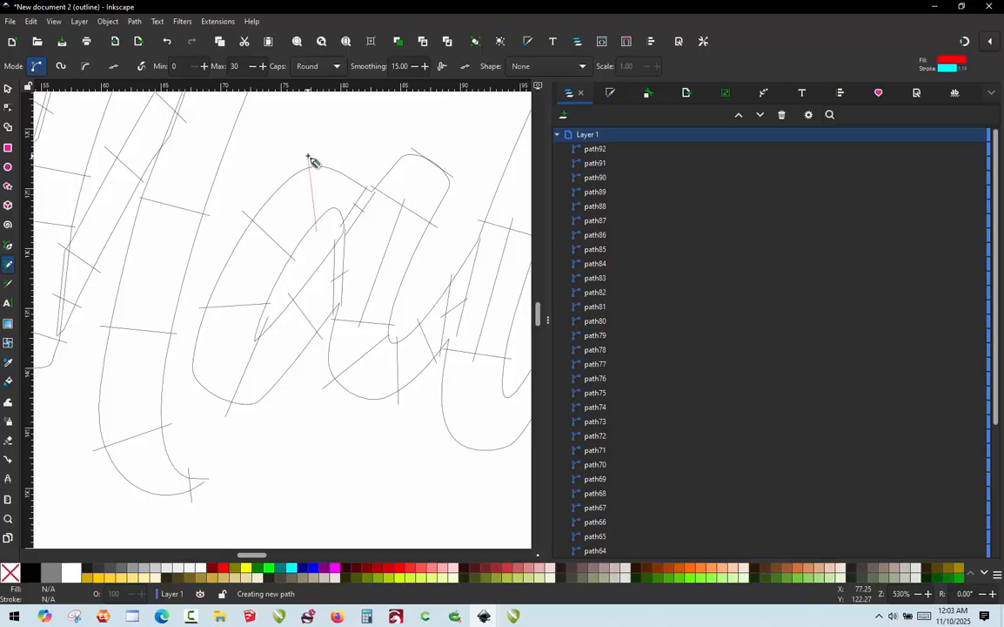
Select the outlined a and both l's together with all their cutting and direction lines.
{"action": "scroll", "coordinate": [288, 226], "scroll_direction": "down", "scroll_amount": 1}
{"action": "scroll", "coordinate": [270, 267], "scroll_direction": "down", "scroll_amount": 1}
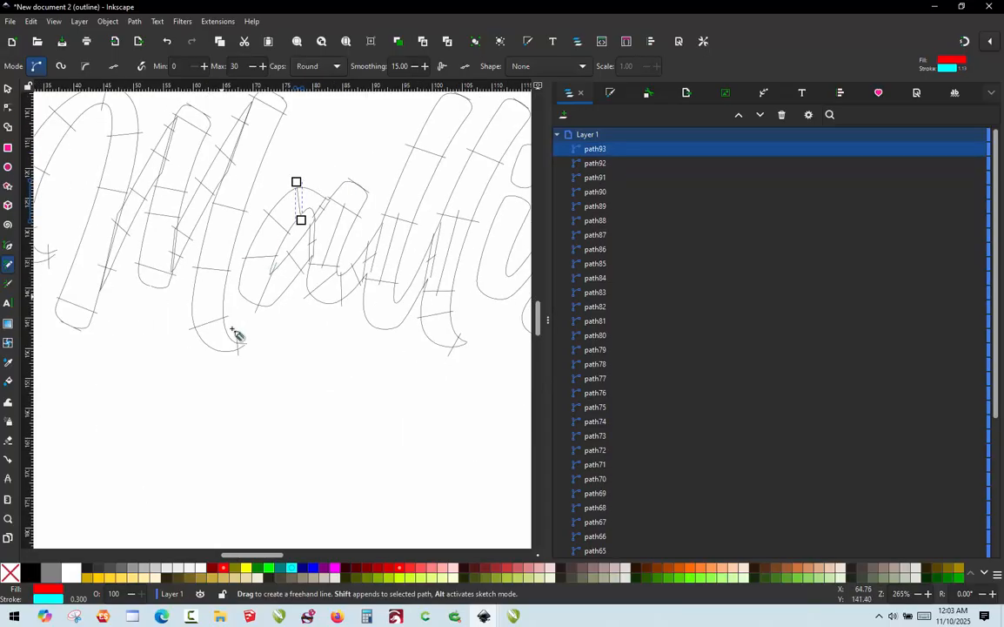
{"action": "scroll", "coordinate": [292, 253], "scroll_direction": "down", "scroll_amount": 1}
{"action": "scroll", "coordinate": [389, 186], "scroll_direction": "up", "scroll_amount": 1}
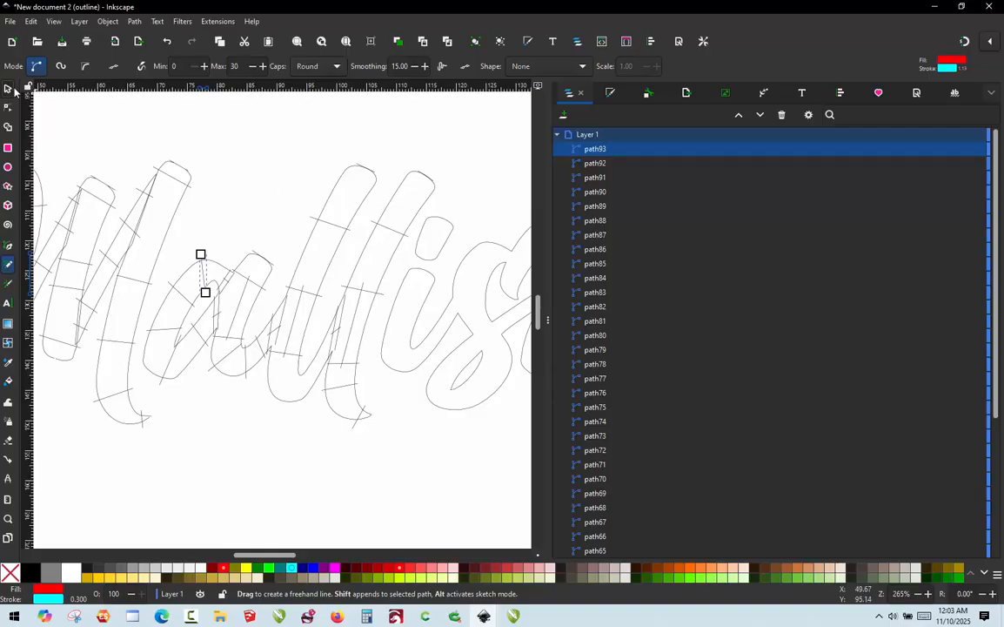
{"action": "left_click", "coordinate": [12, 89]}
{"action": "left_click", "coordinate": [279, 134]}
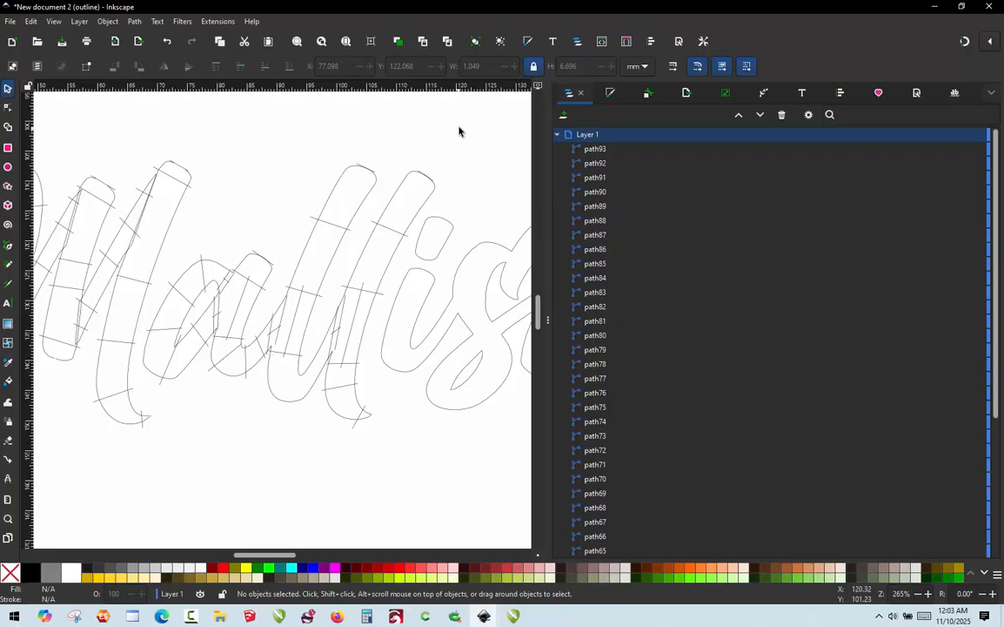
{"action": "left_click_drag", "start_coordinate": [460, 127], "coordinate": [133, 484]}
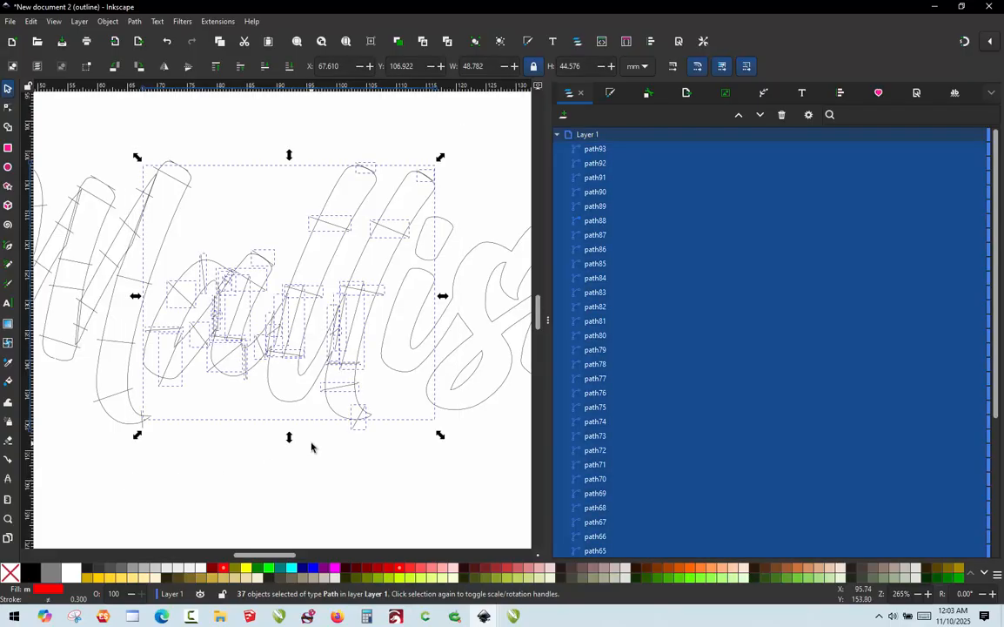
Move the selected a and l's with their lines above the word, and undo the move.
{"action": "scroll", "coordinate": [311, 447], "scroll_direction": "down", "scroll_amount": 1, "text": "ctrl"}
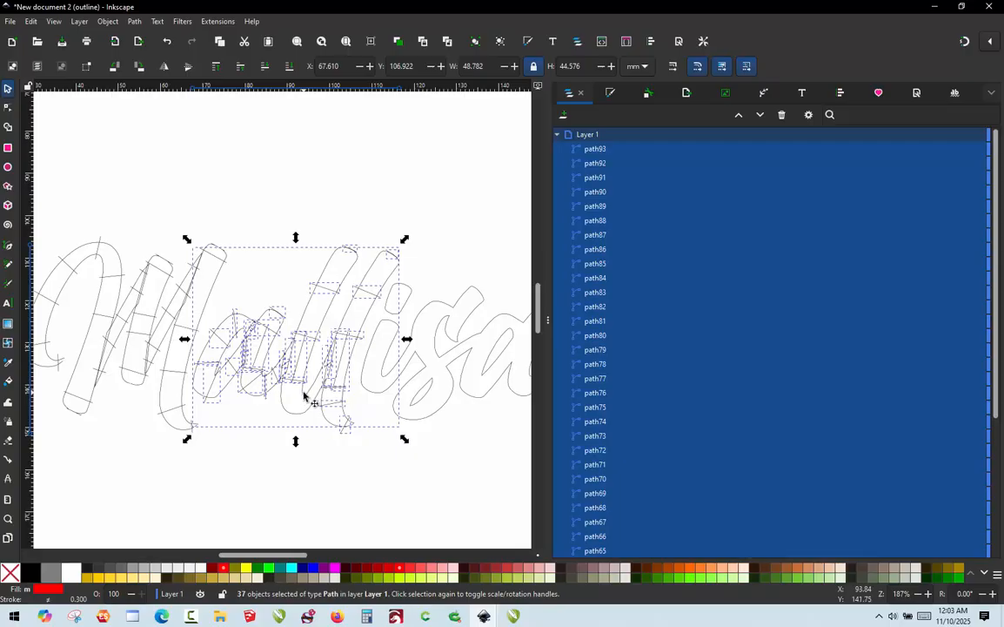
{"action": "left_click_drag", "start_coordinate": [305, 389], "coordinate": [353, 191]}
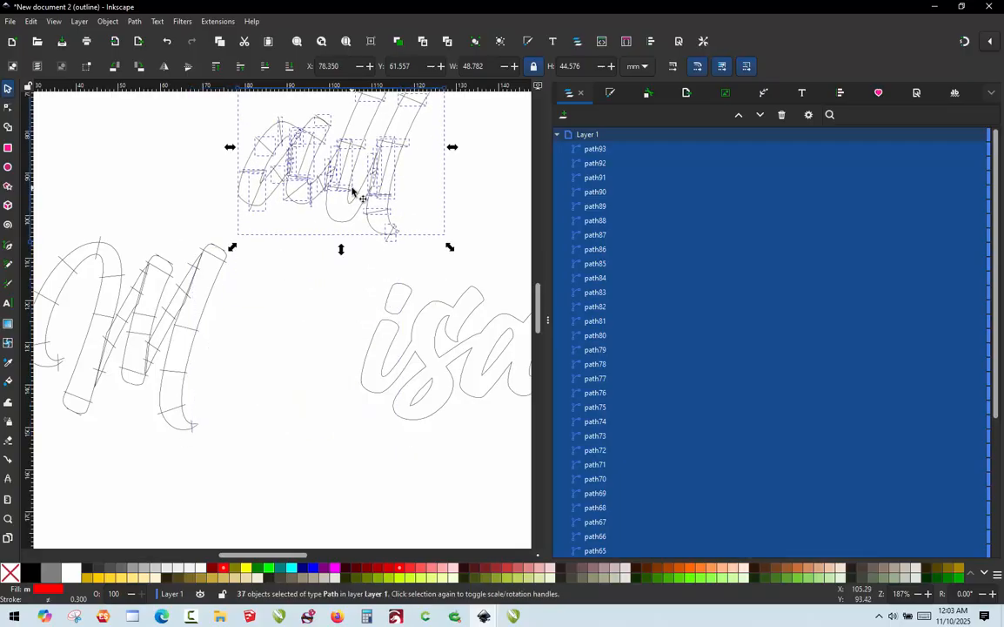
{"action": "key", "text": "ctrl"}
{"action": "key", "text": "ctrl+z"}
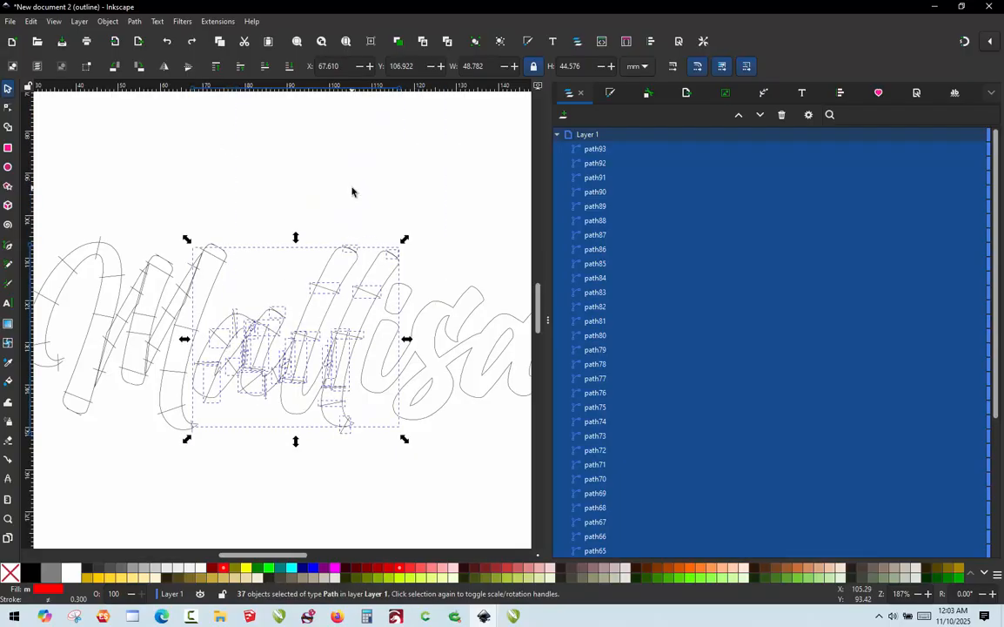
Convert the selected a and l's with their lines to satin columns using Fill to satin, and clear the selection.
{"action": "key", "text": "alt+shift+q"}
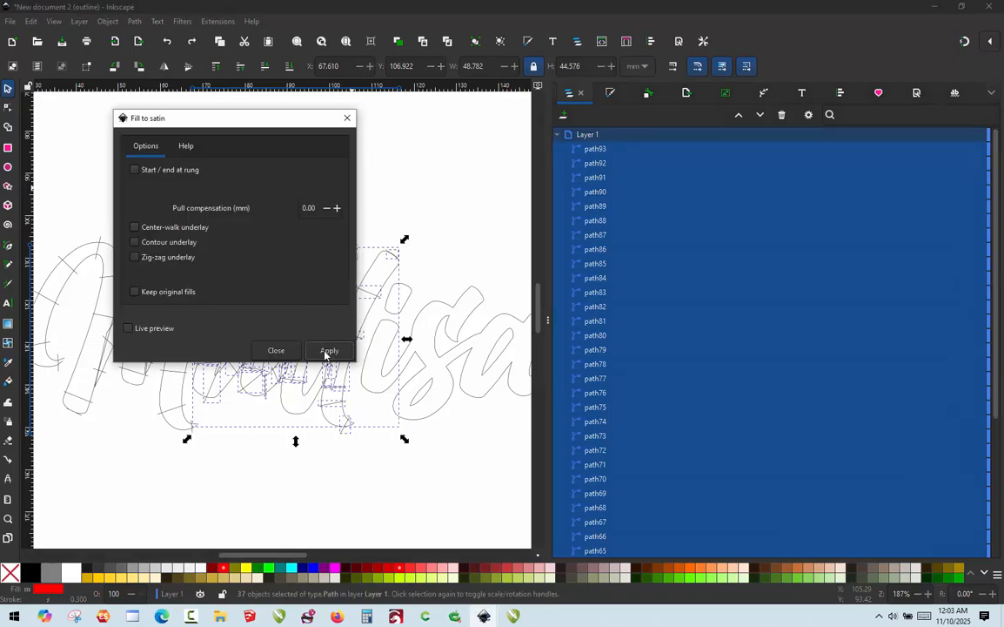
{"action": "left_click", "coordinate": [328, 352]}
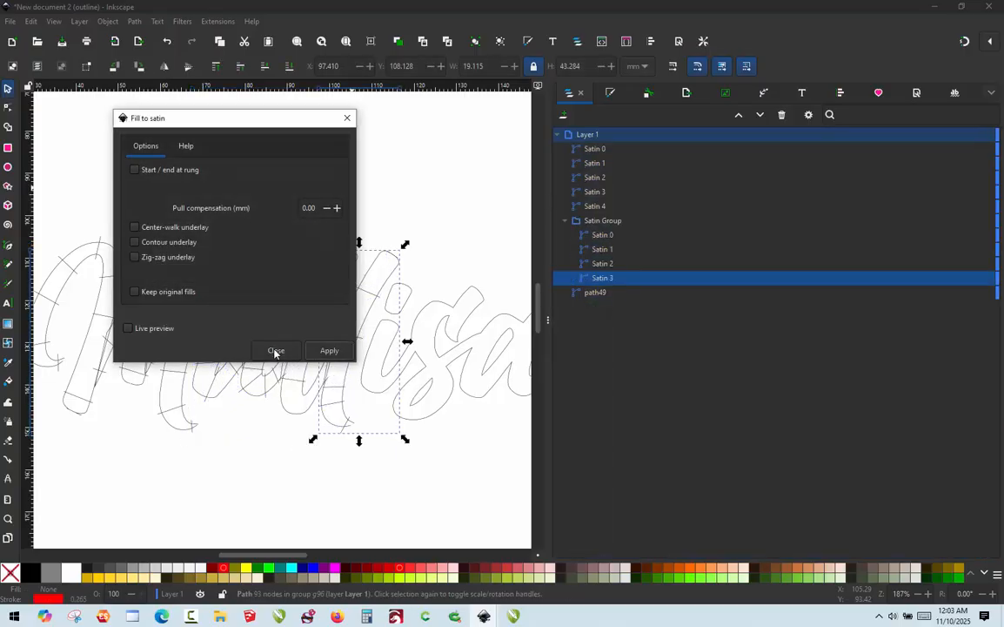
{"action": "left_click", "coordinate": [275, 350]}
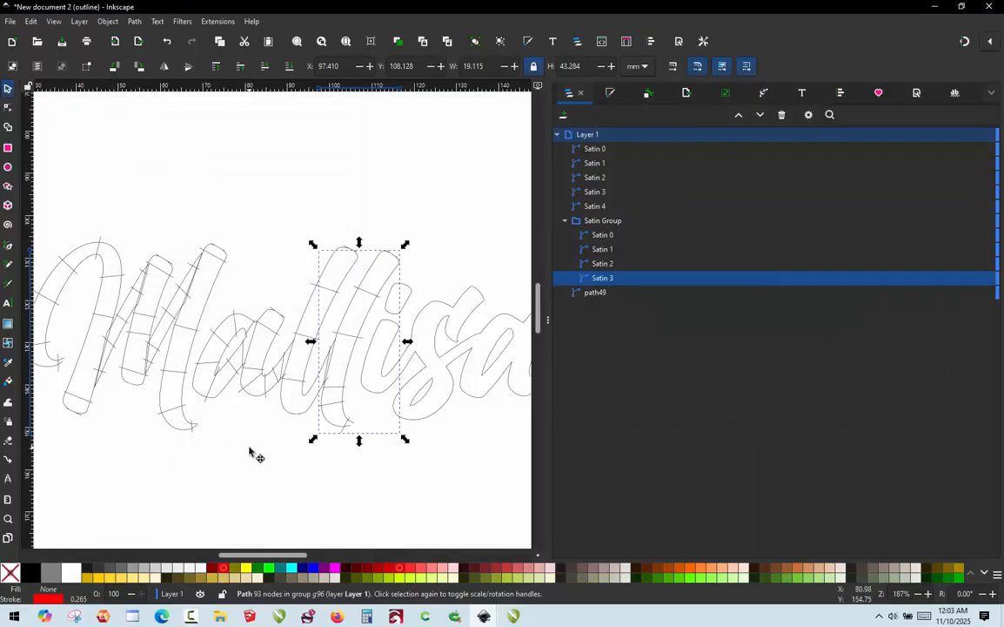
{"action": "left_click", "coordinate": [251, 452]}
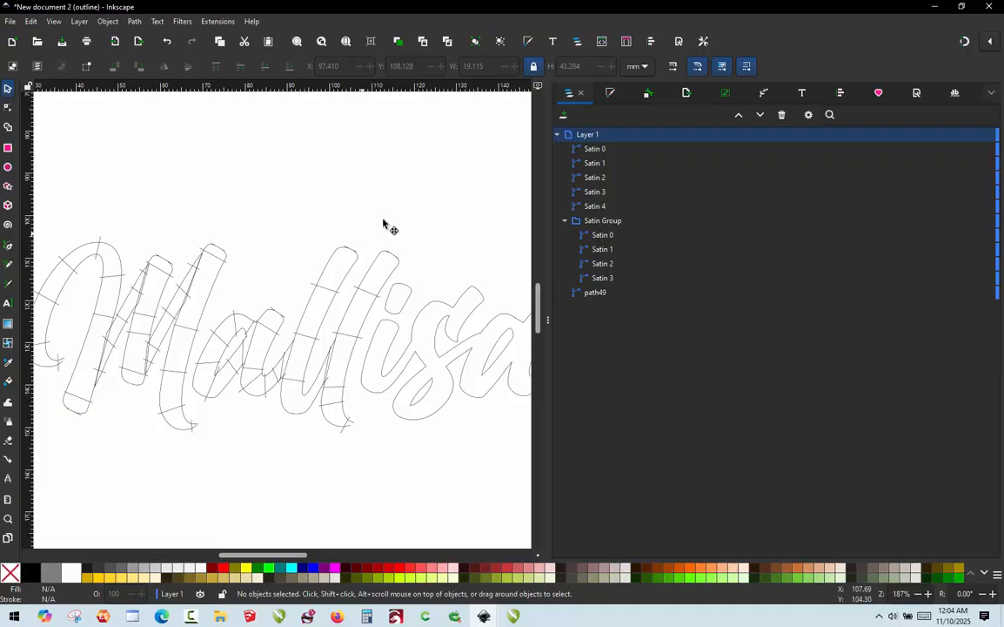
Preview the stitching of the Satin Group in the embroidery parameters, apply the default settings, and clear the selection.
{"action": "left_click", "coordinate": [609, 222]}
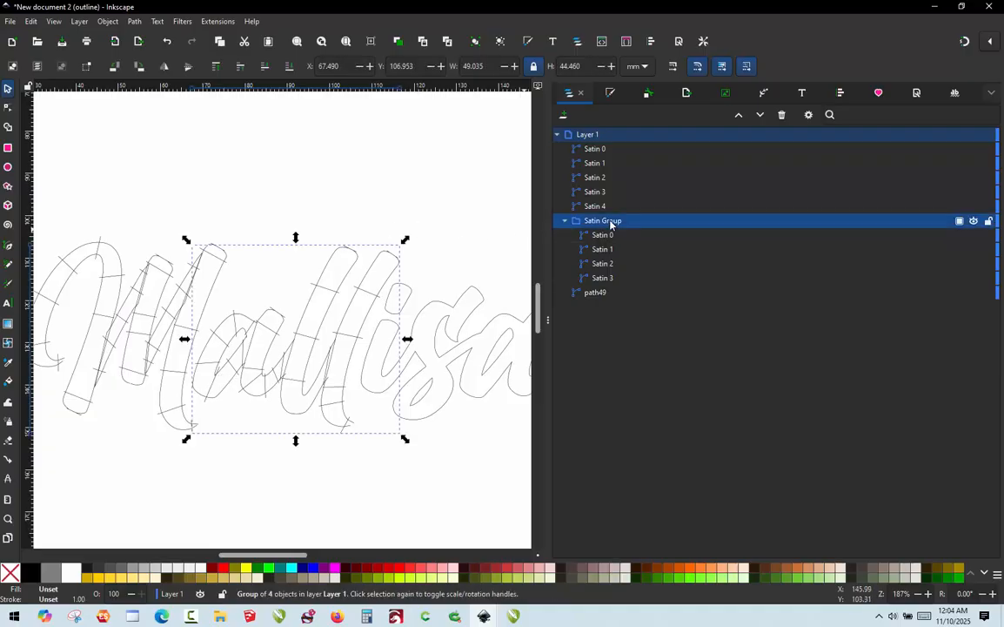
{"action": "key", "text": "ctrl+shift+p"}
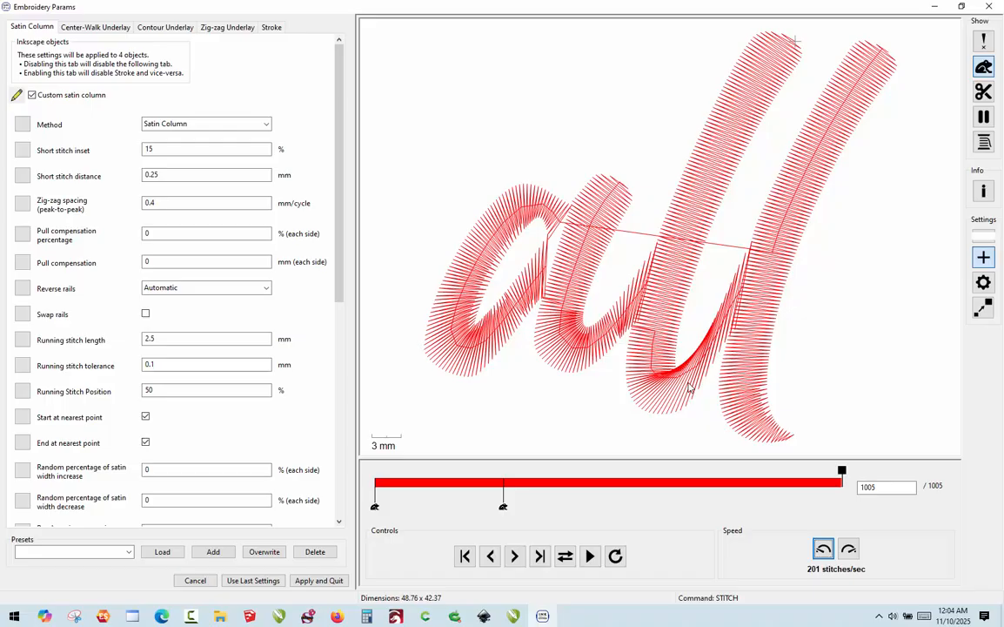
{"action": "left_click", "coordinate": [318, 580]}
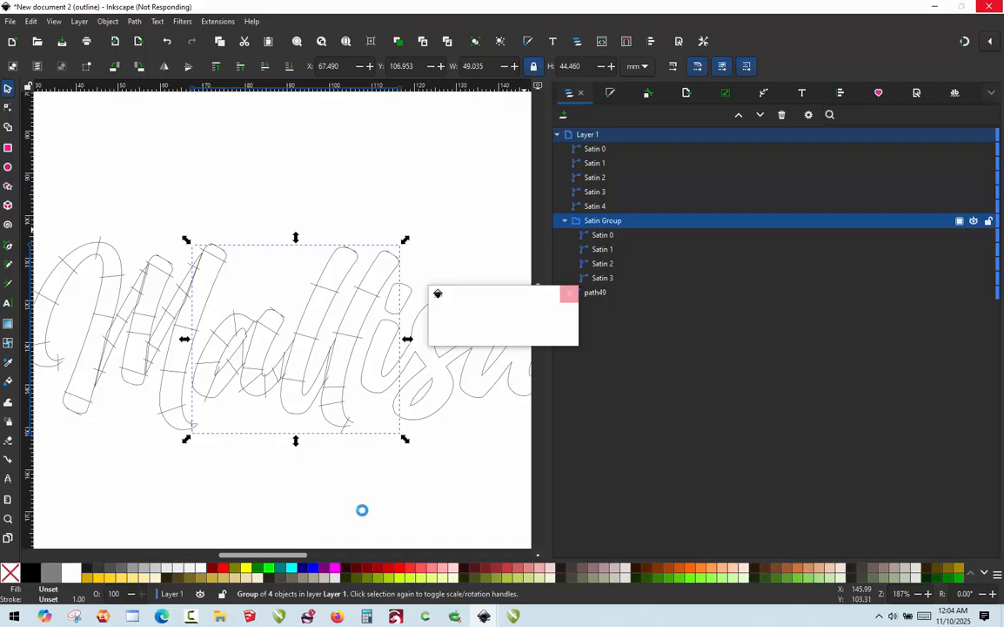
{"action": "left_click", "coordinate": [271, 463]}
Ungroup the Satin Group holding the a and l satins, and clear the selection.
{"action": "scroll", "coordinate": [231, 441], "scroll_direction": "up", "scroll_amount": 3}
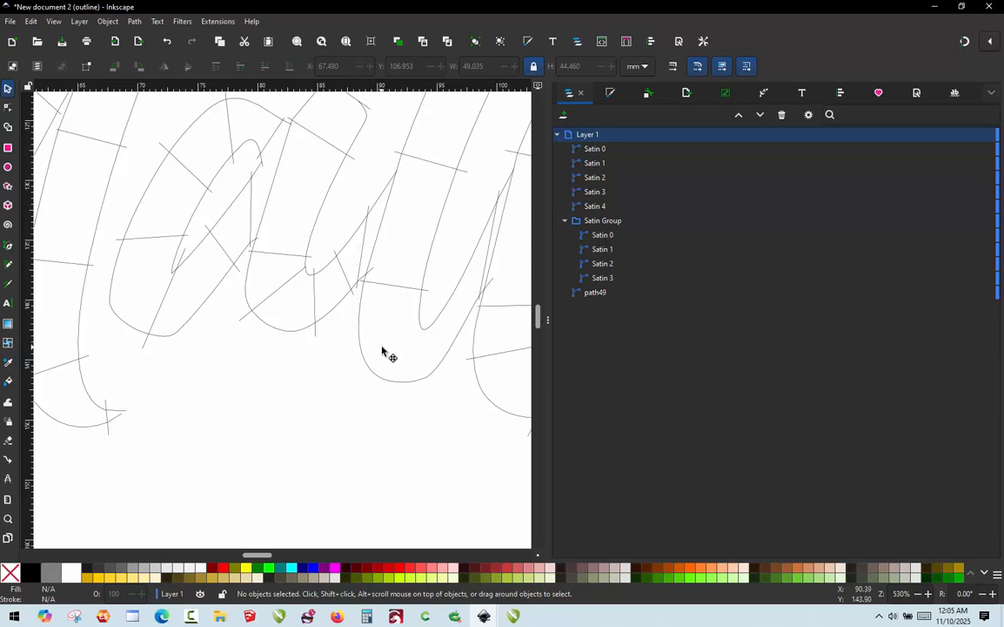
{"action": "scroll", "coordinate": [432, 402], "scroll_direction": "down", "scroll_amount": 2}
{"action": "scroll", "coordinate": [445, 362], "scroll_direction": "up", "scroll_amount": 2}
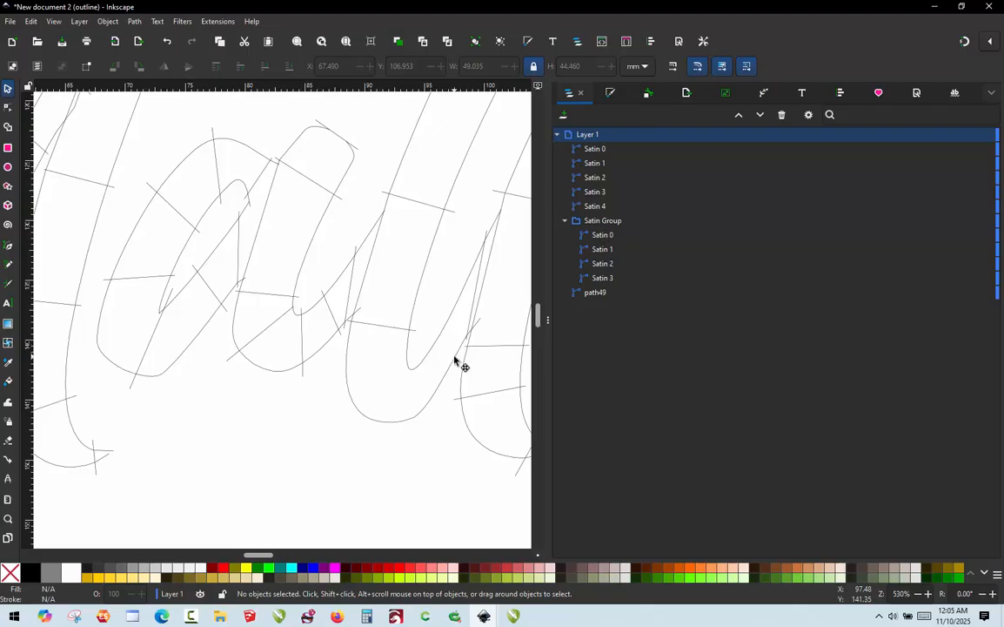
{"action": "left_click", "coordinate": [456, 358]}
{"action": "left_click", "coordinate": [456, 359]}
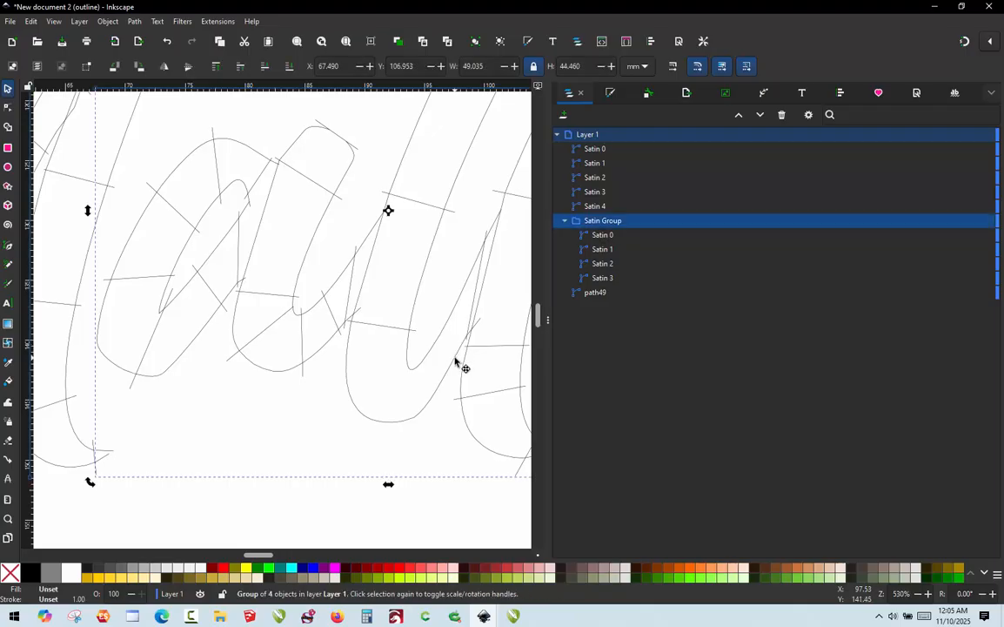
{"action": "right_click", "coordinate": [600, 225]}
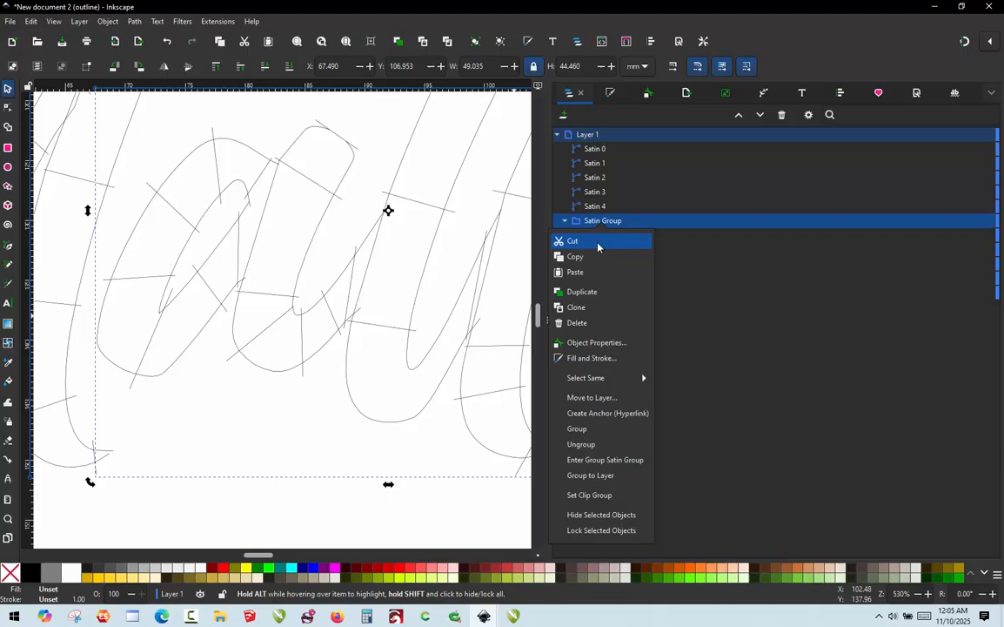
{"action": "left_click", "coordinate": [592, 443]}
{"action": "left_click", "coordinate": [431, 447]}
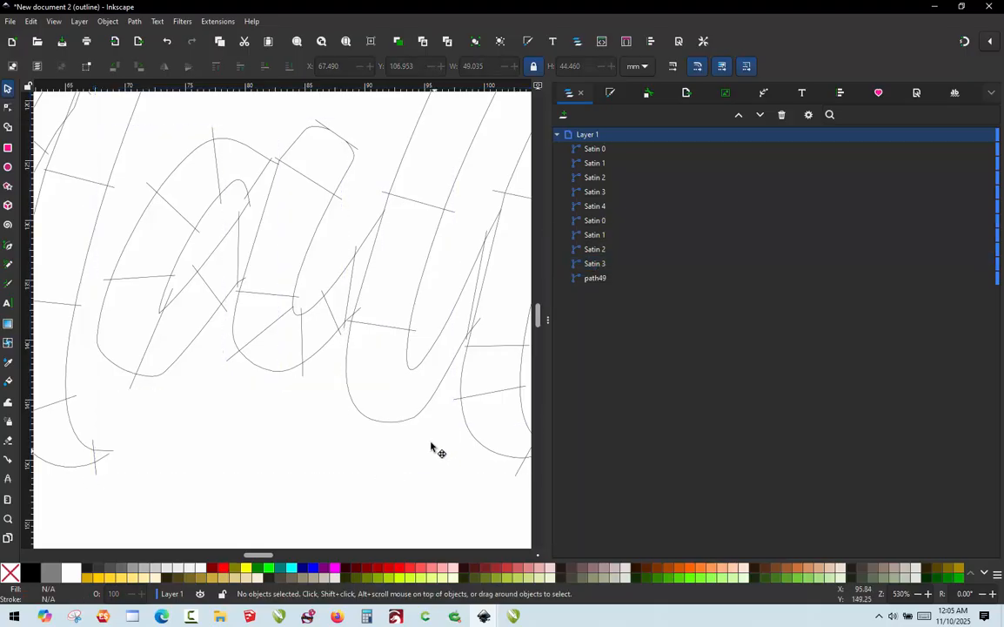
Add three direction lines to the first l's satin, fanned across its lower curve, and clear the selection.
{"action": "left_click", "coordinate": [430, 356]}
{"action": "double_click", "coordinate": [430, 357]}
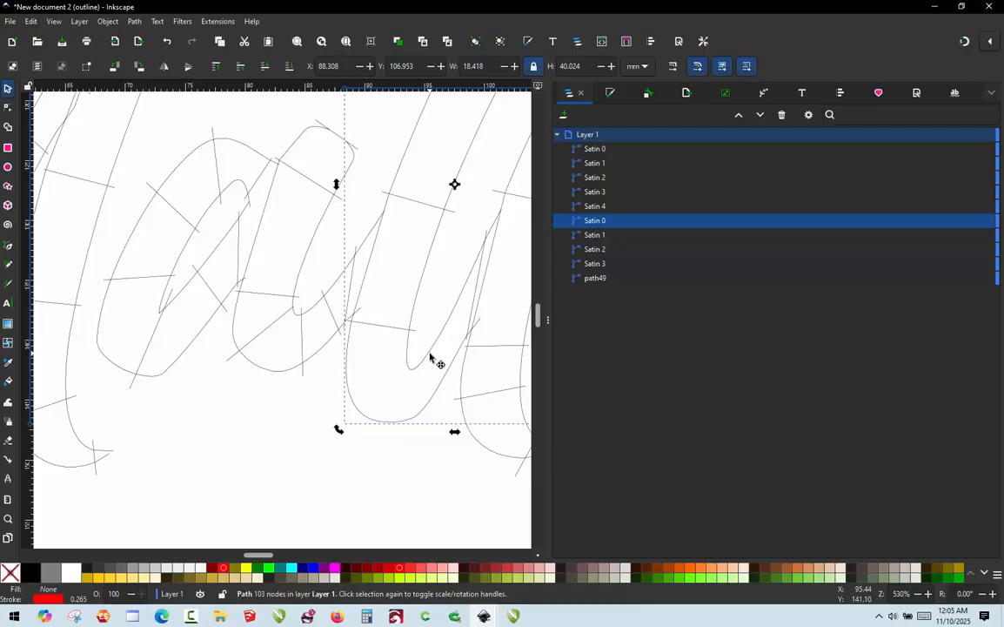
{"action": "left_click", "coordinate": [426, 461]}
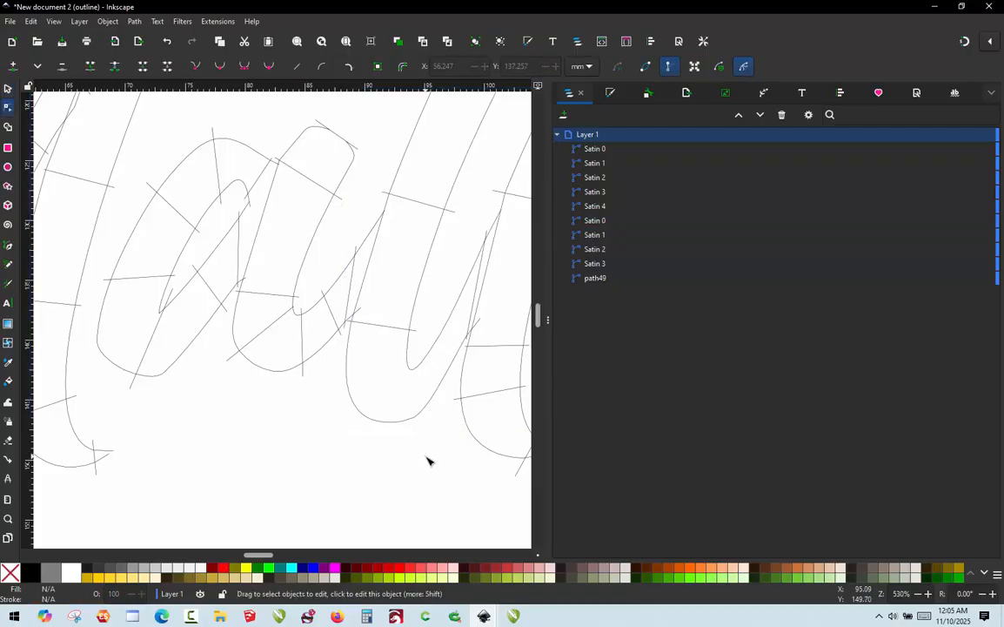
{"action": "left_click", "coordinate": [424, 363]}
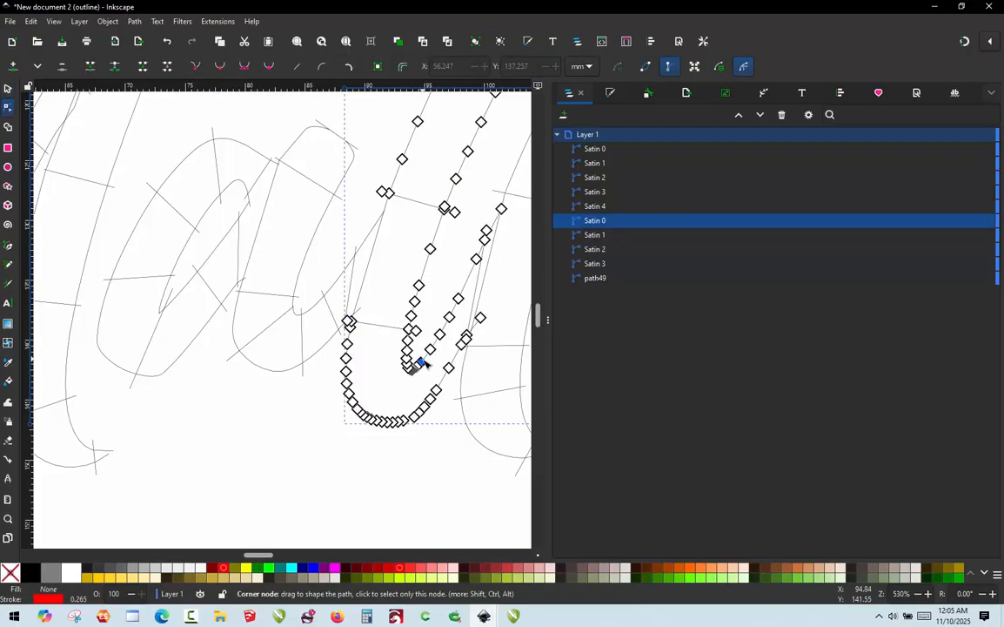
{"action": "key", "text": "p"}
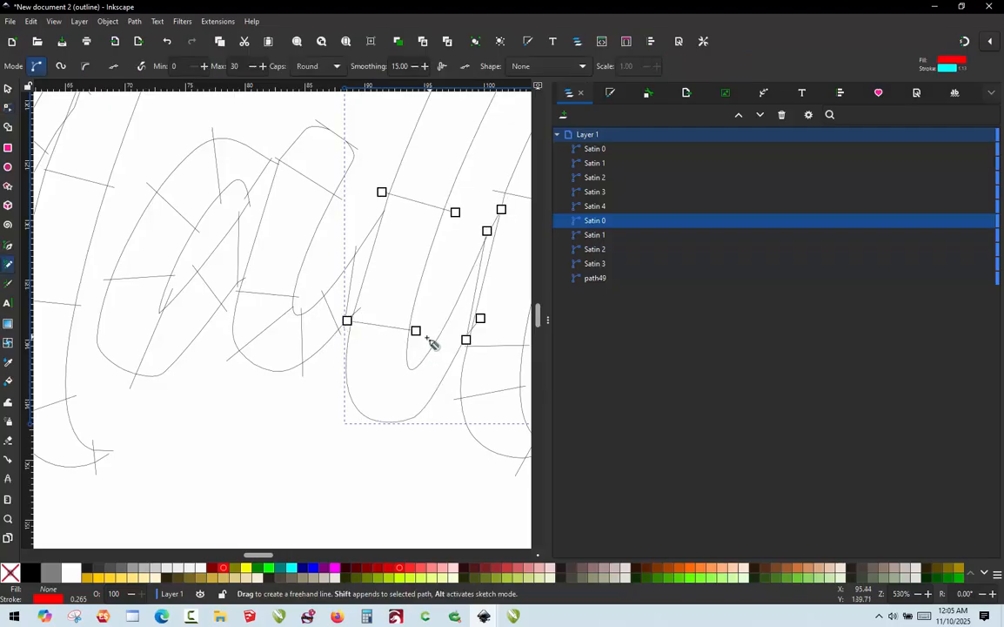
{"action": "left_click_drag", "start_coordinate": [428, 336], "coordinate": [457, 385]}
{"action": "left_click_drag", "start_coordinate": [416, 352], "coordinate": [403, 437]}
{"action": "scroll", "coordinate": [405, 366], "scroll_direction": "up", "scroll_amount": 3}
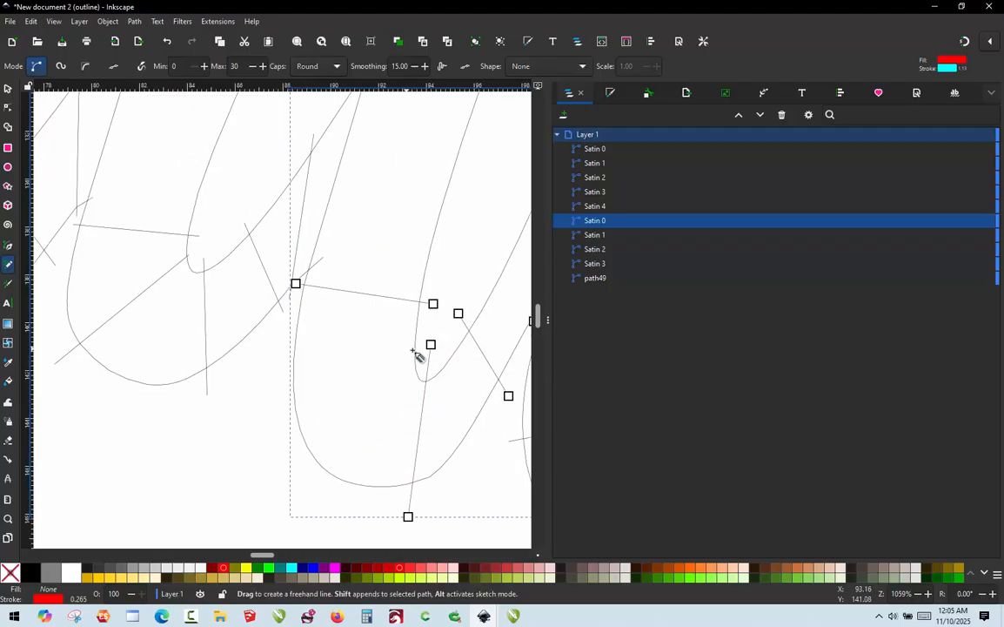
{"action": "mouse_move", "coordinate": [419, 350]}
{"action": "left_mouse_down"}
{"action": "mouse_move", "coordinate": [275, 399]}
{"action": "mouse_move", "coordinate": [234, 403]}
{"action": "left_mouse_up"}
{"action": "scroll", "coordinate": [252, 416], "scroll_direction": "down", "scroll_amount": 2}
{"action": "scroll", "coordinate": [430, 404], "scroll_direction": "down", "scroll_amount": 4}
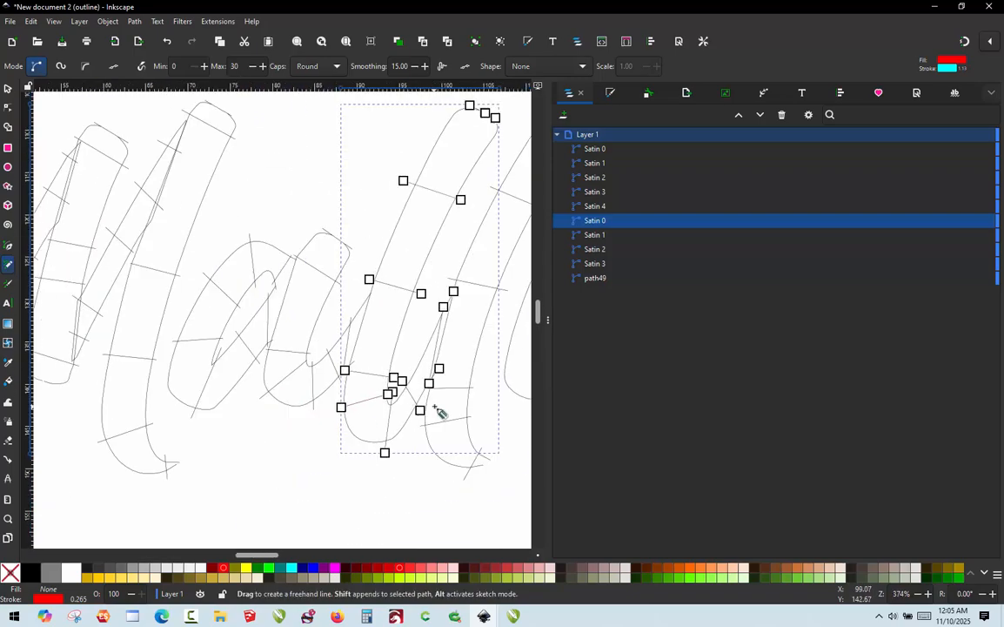
{"action": "scroll", "coordinate": [420, 400], "scroll_direction": "up", "scroll_amount": 1}
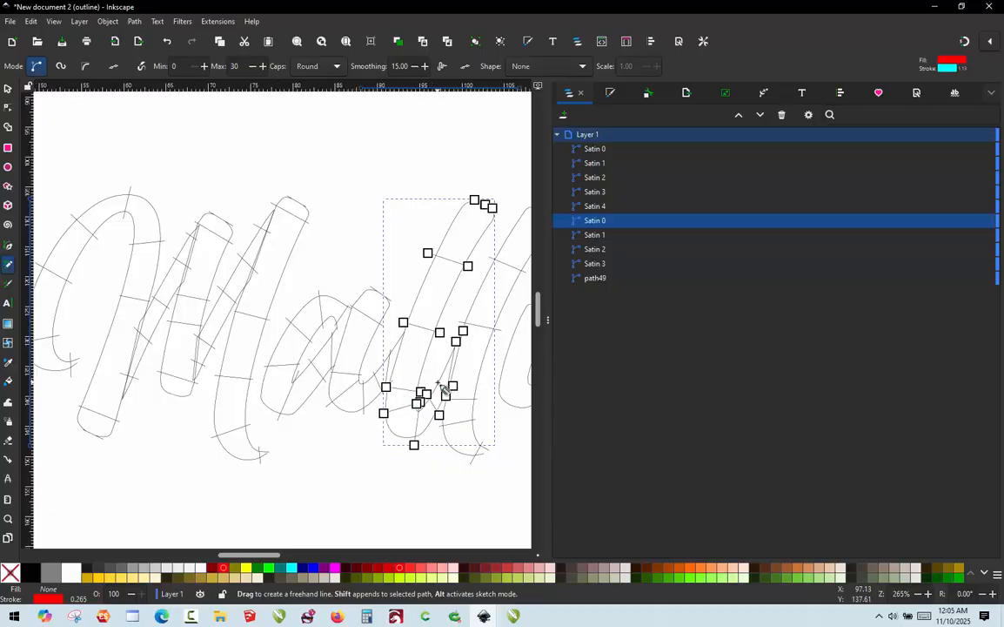
{"action": "scroll", "coordinate": [435, 385], "scroll_direction": "up", "scroll_amount": 1}
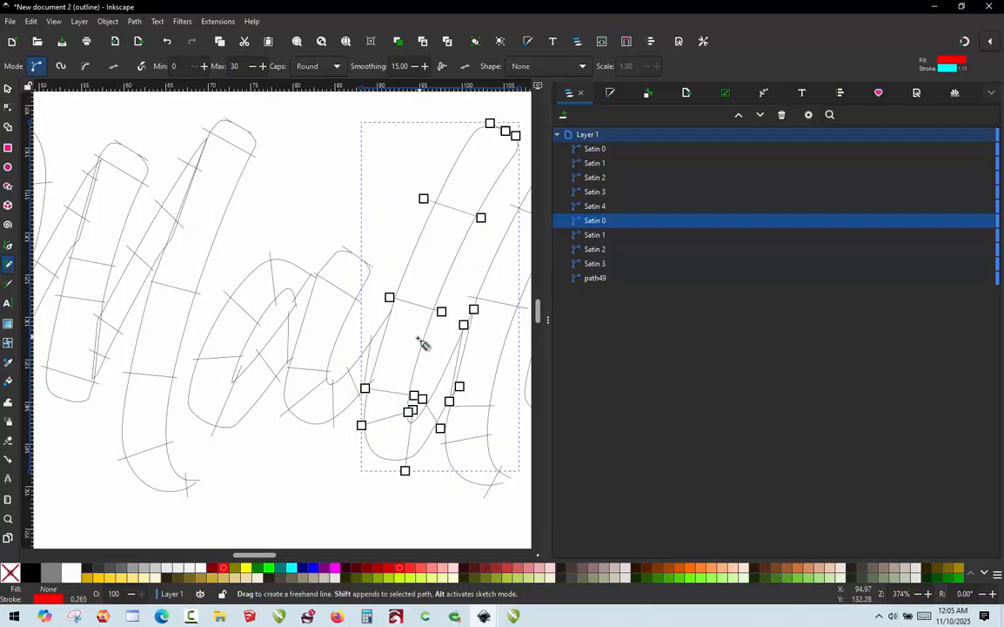
{"action": "left_click", "coordinate": [7, 88]}
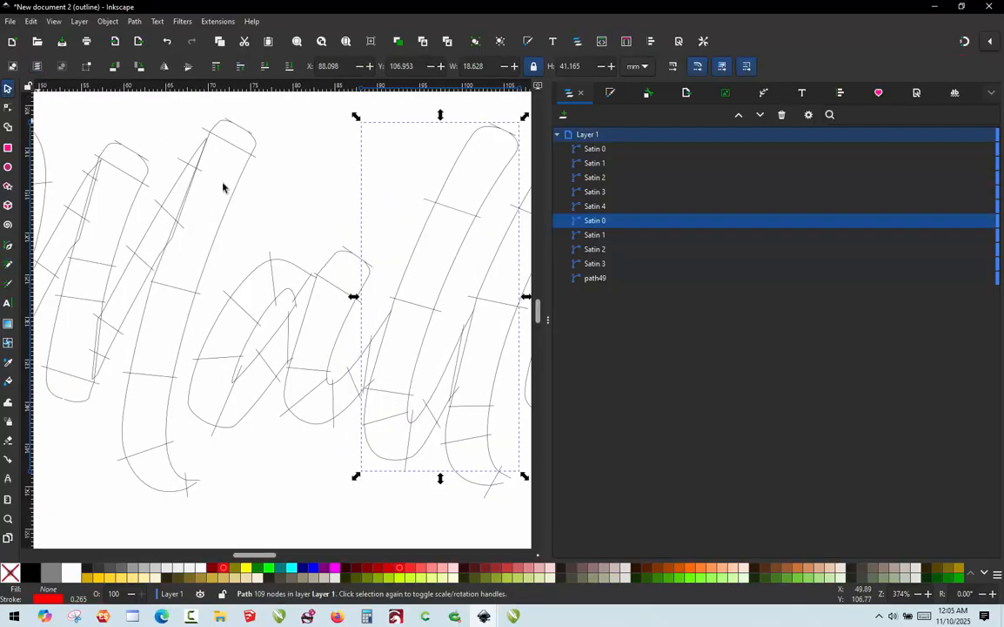
{"action": "left_click", "coordinate": [289, 215]}
Move the upper right rail ends of the a's bowl satin into the stem, at about X 82.91, Y 125.66 and X 81.55, Y 130.28 mm.
{"action": "scroll", "coordinate": [300, 332], "scroll_direction": "up", "scroll_amount": 2}
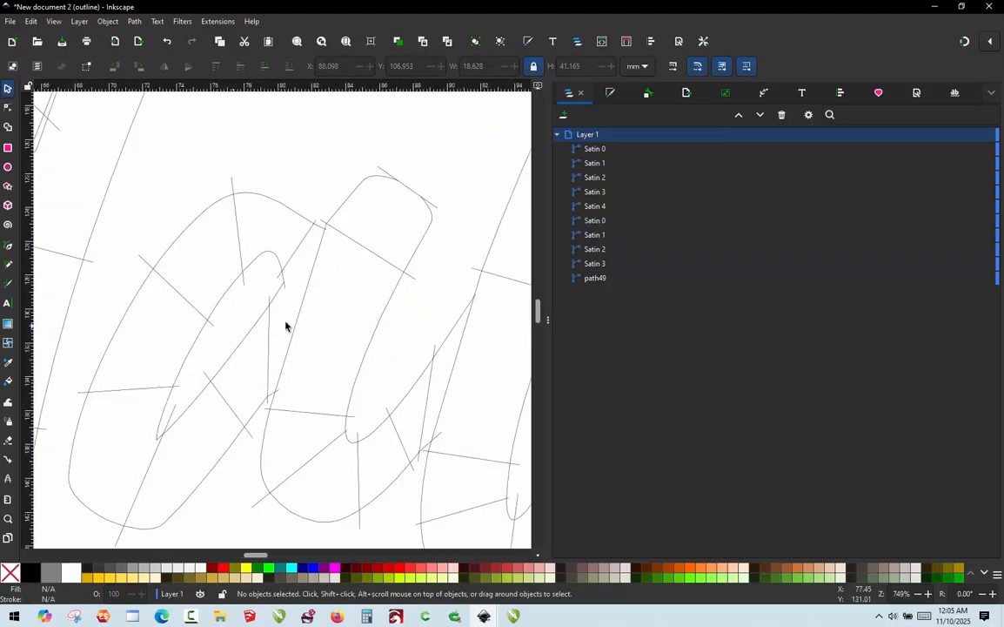
{"action": "scroll", "coordinate": [272, 302], "scroll_direction": "up", "scroll_amount": 1}
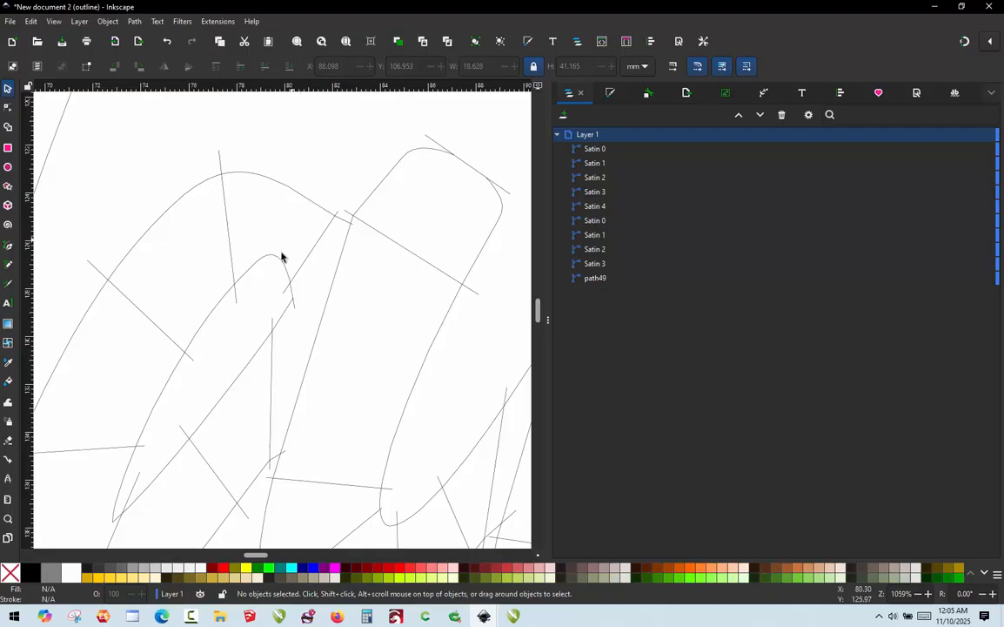
{"action": "scroll", "coordinate": [334, 251], "scroll_direction": "up", "scroll_amount": 2}
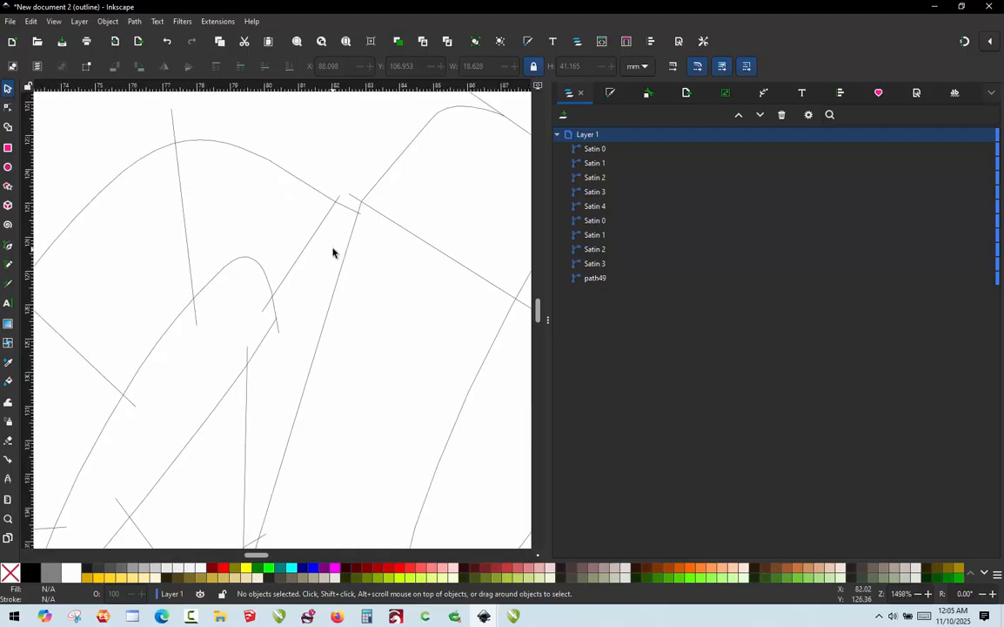
{"action": "scroll", "coordinate": [314, 266], "scroll_direction": "down", "scroll_amount": 2}
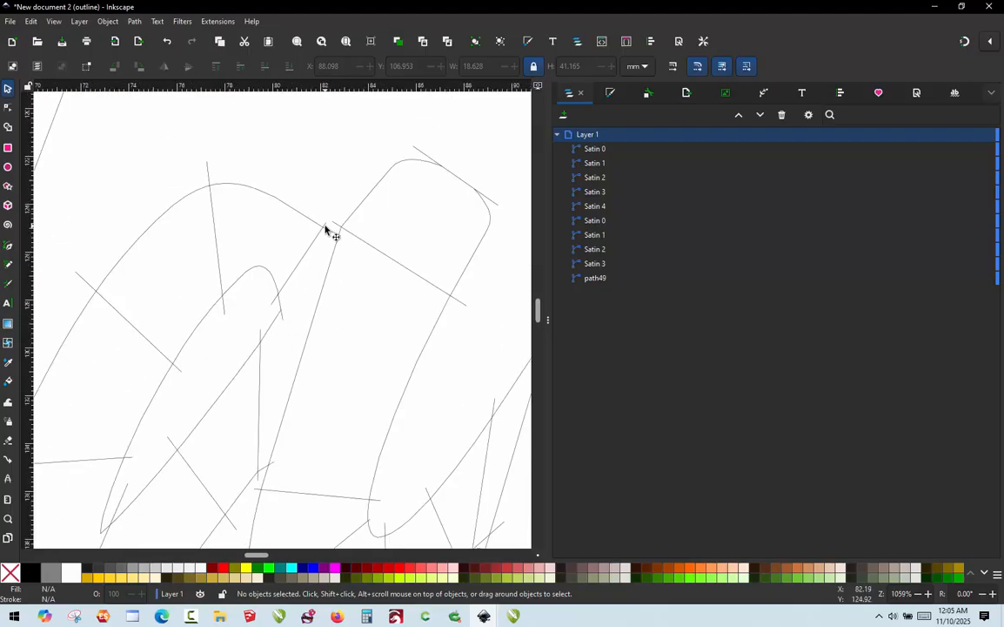
{"action": "scroll", "coordinate": [331, 233], "scroll_direction": "up", "scroll_amount": 3}
{"action": "left_click", "coordinate": [347, 243]}
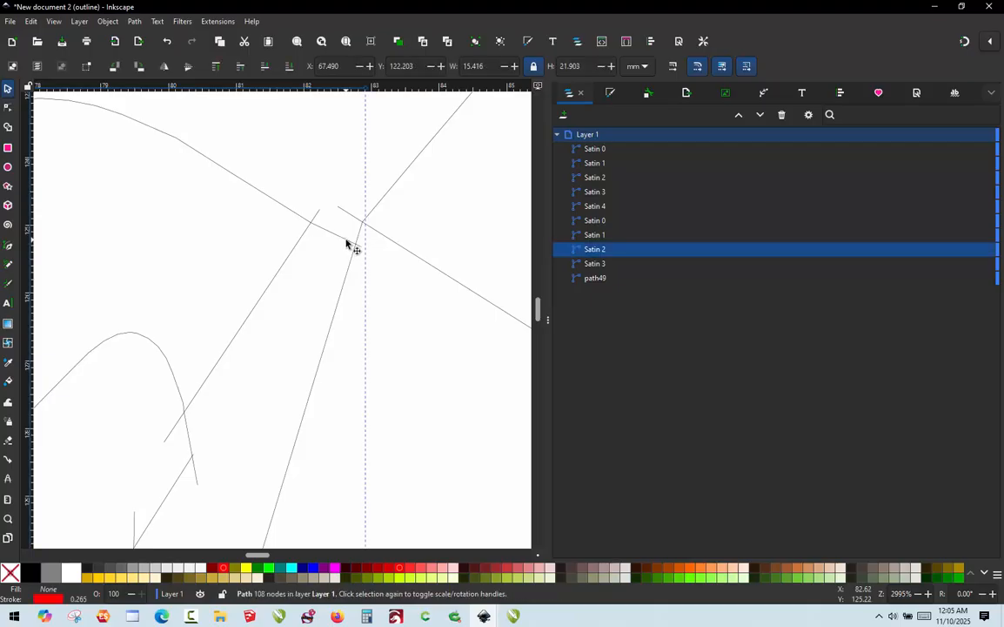
{"action": "double_click", "coordinate": [348, 242]}
{"action": "left_click_drag", "start_coordinate": [362, 249], "coordinate": [365, 272]}
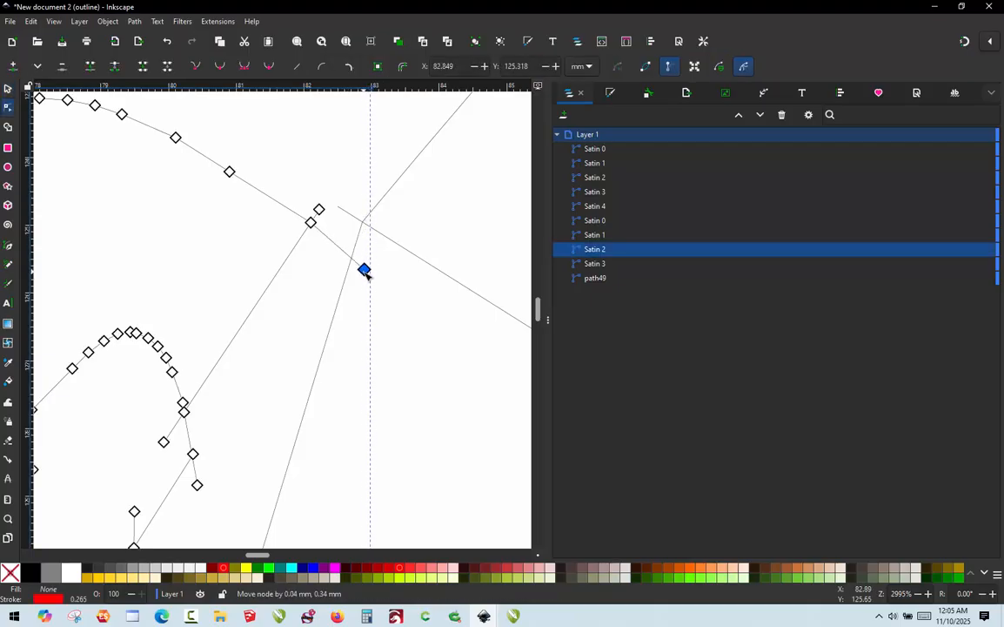
{"action": "scroll", "coordinate": [365, 271], "scroll_direction": "down", "scroll_amount": 1}
{"action": "scroll", "coordinate": [284, 336], "scroll_direction": "down", "scroll_amount": 1}
{"action": "scroll", "coordinate": [259, 347], "scroll_direction": "up", "scroll_amount": 1}
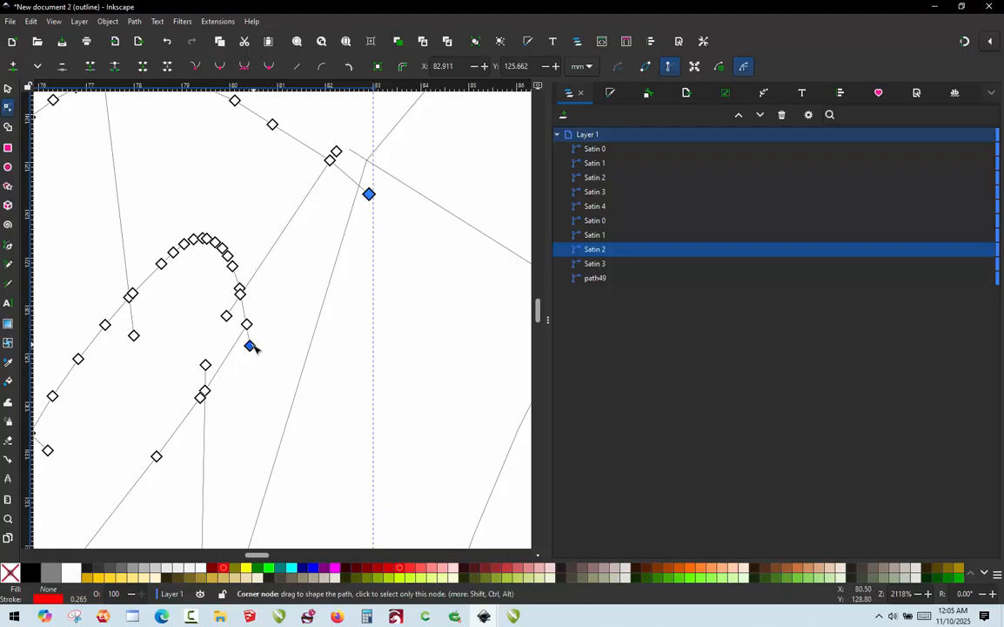
{"action": "left_click_drag", "start_coordinate": [252, 346], "coordinate": [303, 416]}
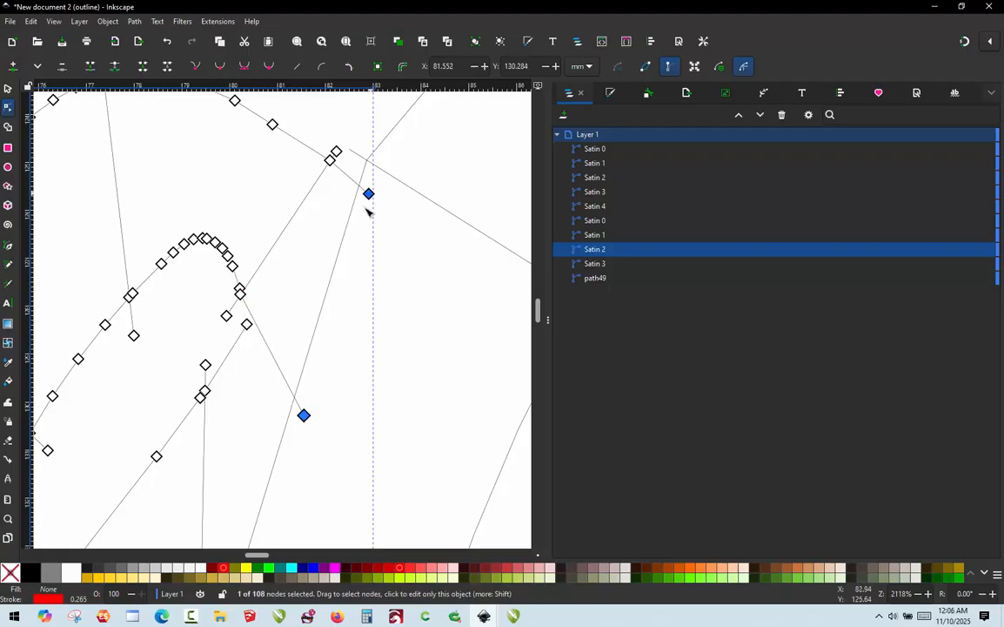
Move the upper end node of the a counter's lower edge onto the extended inner rail, at about X 80.76, Y 128.51 mm.
{"action": "scroll", "coordinate": [291, 309], "scroll_direction": "down", "scroll_amount": 2}
{"action": "scroll", "coordinate": [284, 280], "scroll_direction": "up", "scroll_amount": 1}
{"action": "scroll", "coordinate": [296, 252], "scroll_direction": "up", "scroll_amount": 1}
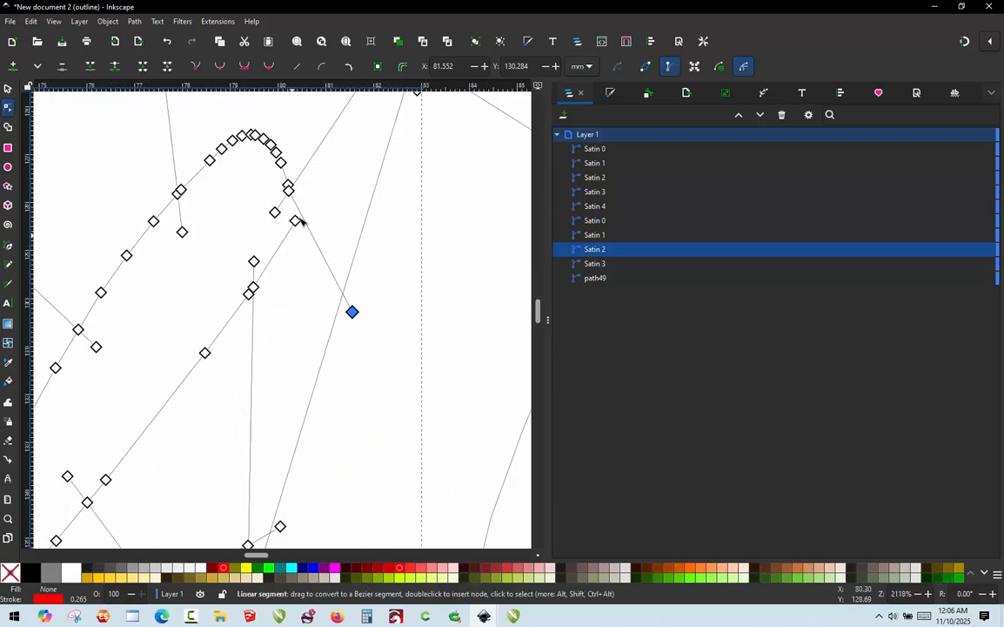
{"action": "mouse_move", "coordinate": [300, 224]}
{"action": "left_mouse_down"}
{"action": "mouse_move", "coordinate": [302, 246]}
{"action": "mouse_move", "coordinate": [309, 218]}
{"action": "mouse_move", "coordinate": [316, 222]}
{"action": "left_mouse_up"}
{"action": "scroll", "coordinate": [370, 355], "scroll_direction": "down", "scroll_amount": 1}
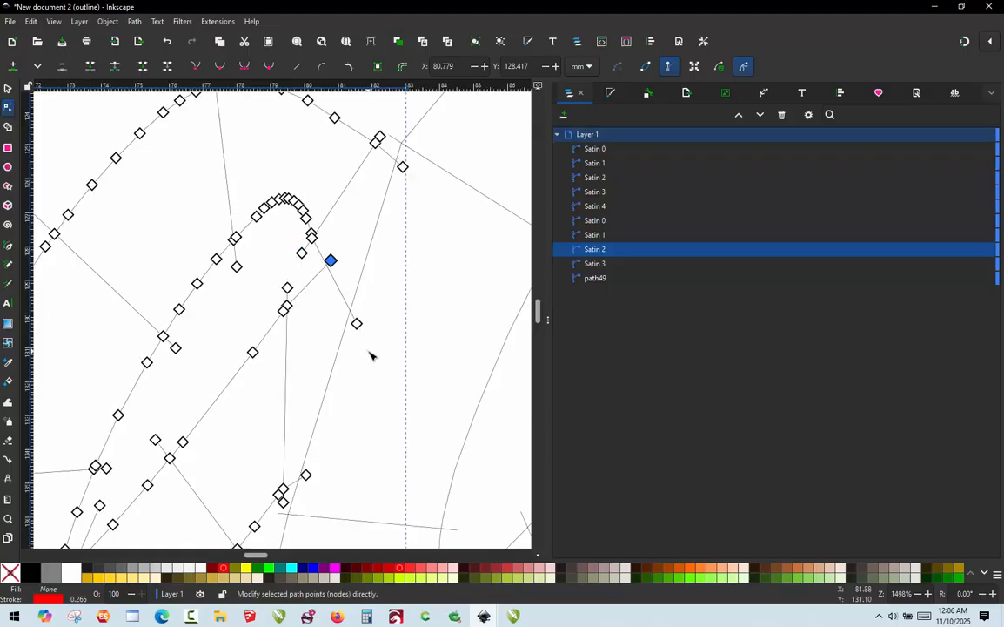
{"action": "scroll", "coordinate": [344, 344], "scroll_direction": "down", "scroll_amount": 1}
{"action": "scroll", "coordinate": [350, 291], "scroll_direction": "up", "scroll_amount": 1}
{"action": "left_click_drag", "start_coordinate": [349, 269], "coordinate": [348, 272]}
{"action": "scroll", "coordinate": [318, 331], "scroll_direction": "down", "scroll_amount": 5}
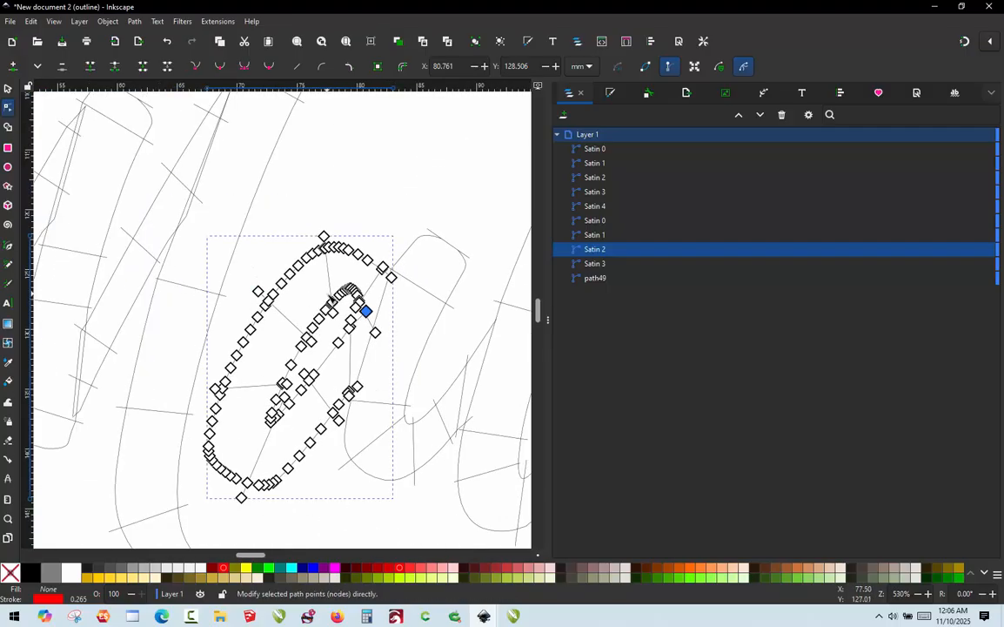
{"action": "left_click", "coordinate": [277, 310]}
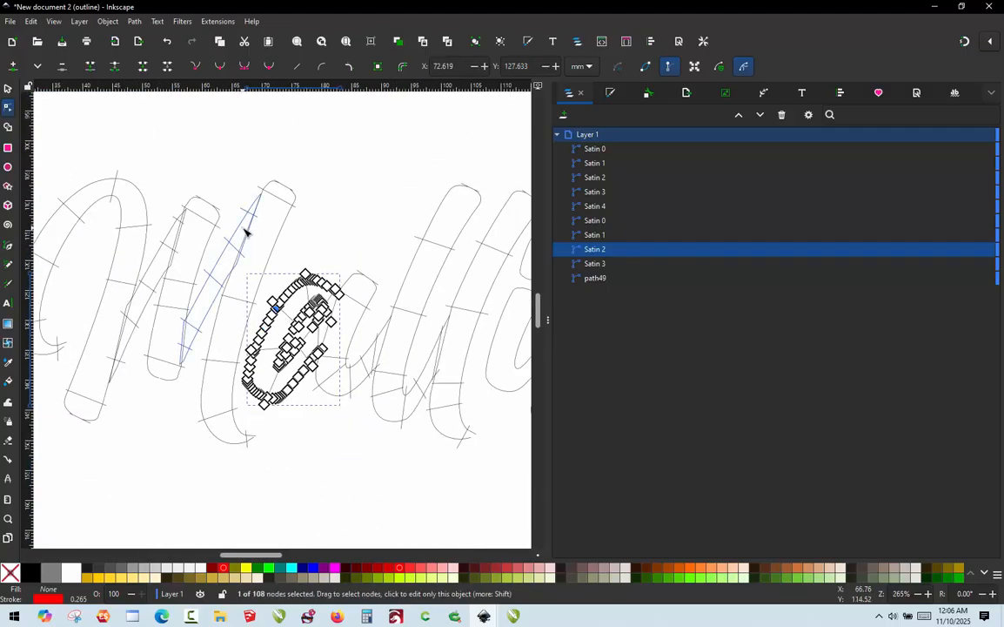
{"action": "left_click", "coordinate": [300, 271], "text": "shift"}
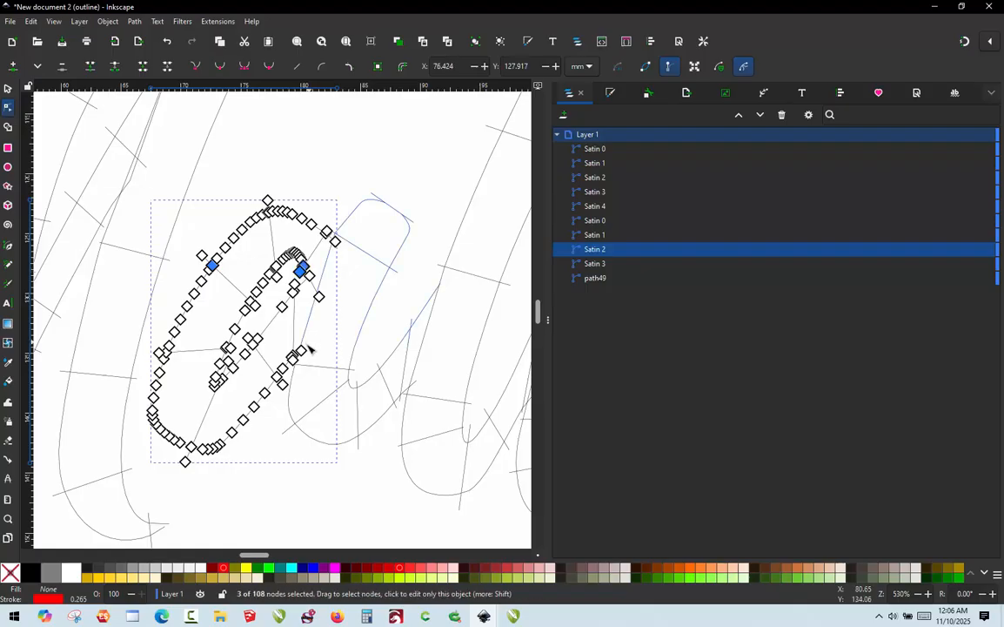
{"action": "left_click", "coordinate": [315, 195]}
{"action": "scroll", "coordinate": [292, 178], "scroll_direction": "up", "scroll_amount": 2}
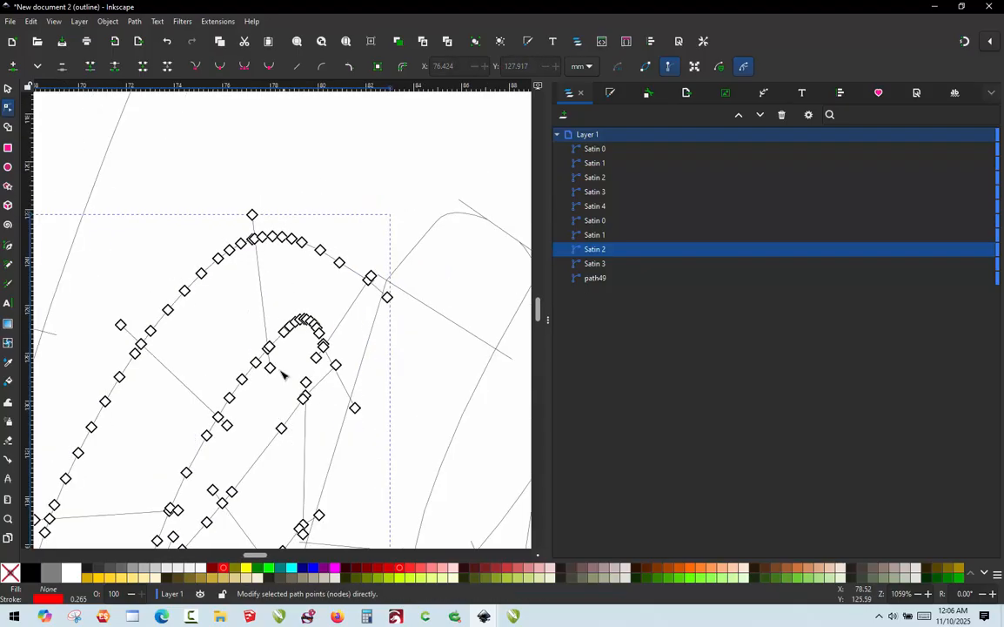
{"action": "scroll", "coordinate": [275, 214], "scroll_direction": "down", "scroll_amount": 1}
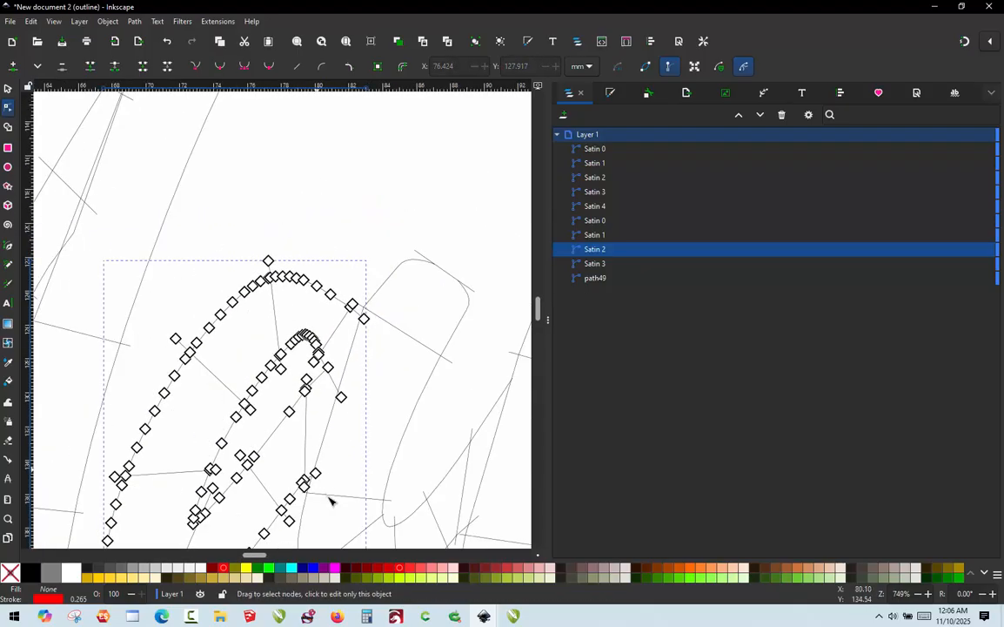
{"action": "scroll", "coordinate": [332, 498], "scroll_direction": "up", "scroll_amount": 1}
{"action": "left_click", "coordinate": [308, 462]}
{"action": "scroll", "coordinate": [308, 463], "scroll_direction": "up", "scroll_amount": 1}
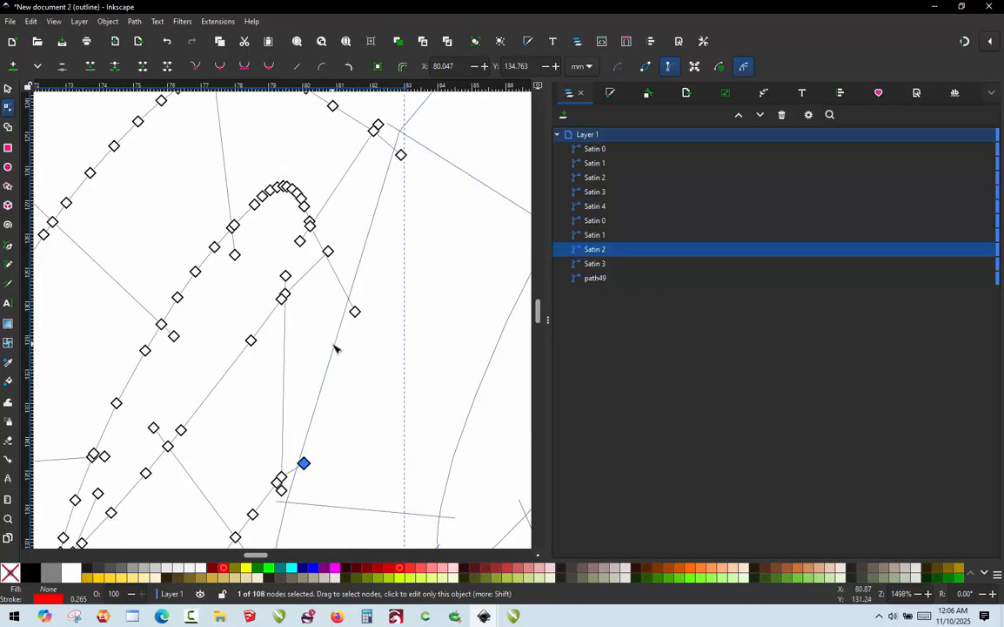
{"action": "left_click", "coordinate": [334, 347]}
{"action": "scroll", "coordinate": [336, 348], "scroll_direction": "down", "scroll_amount": 1}
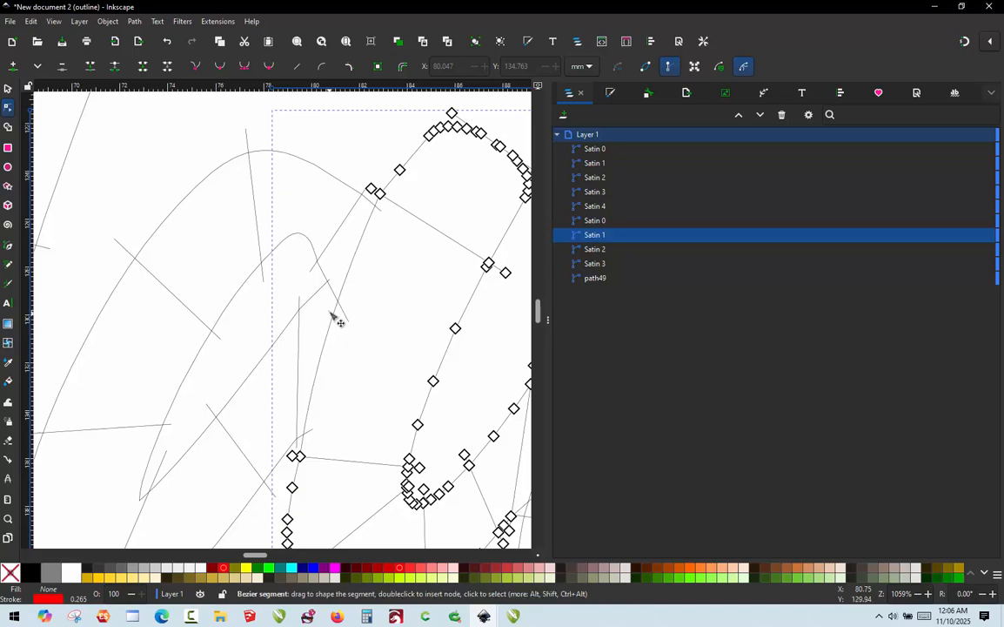
Simplify the path of the a's bowl satin once to reduce its nodes, and clear the selection.
{"action": "left_click", "coordinate": [320, 272]}
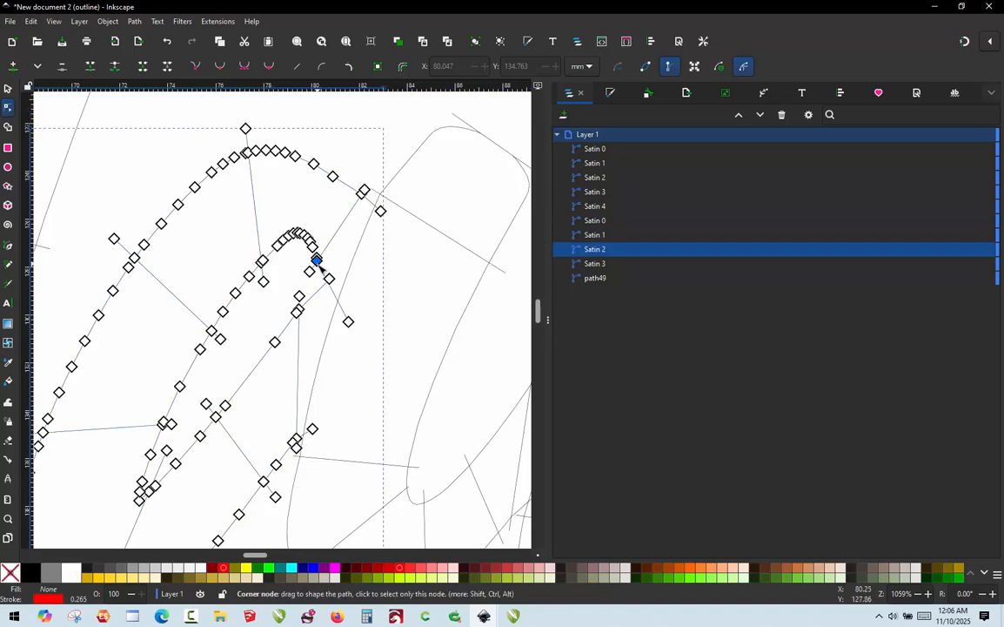
{"action": "key", "text": "ctrl+l"}
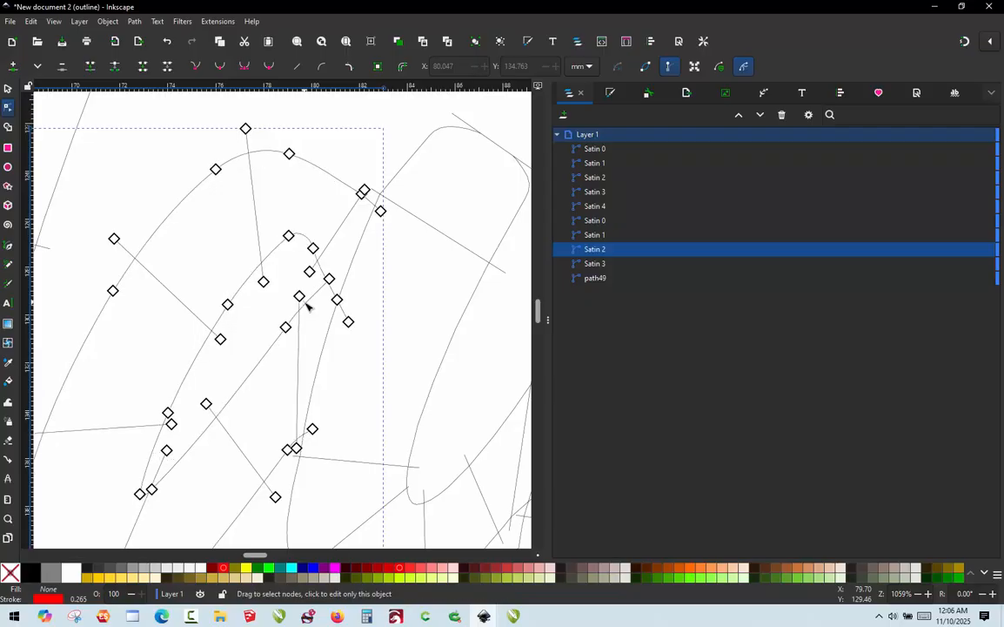
{"action": "scroll", "coordinate": [361, 191], "scroll_direction": "down", "scroll_amount": 1}
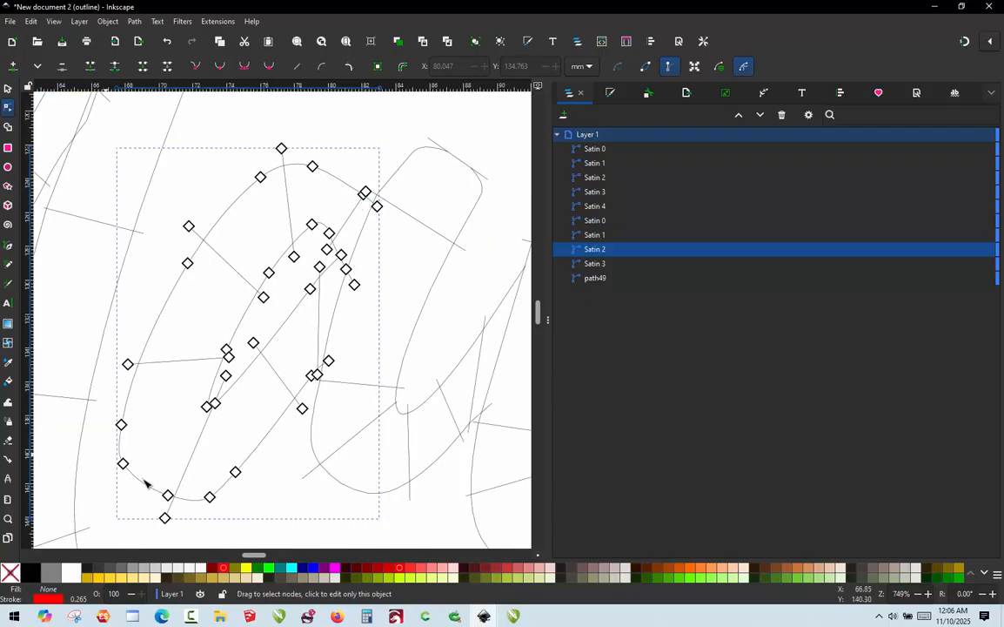
{"action": "key", "text": "ctrl+z"}
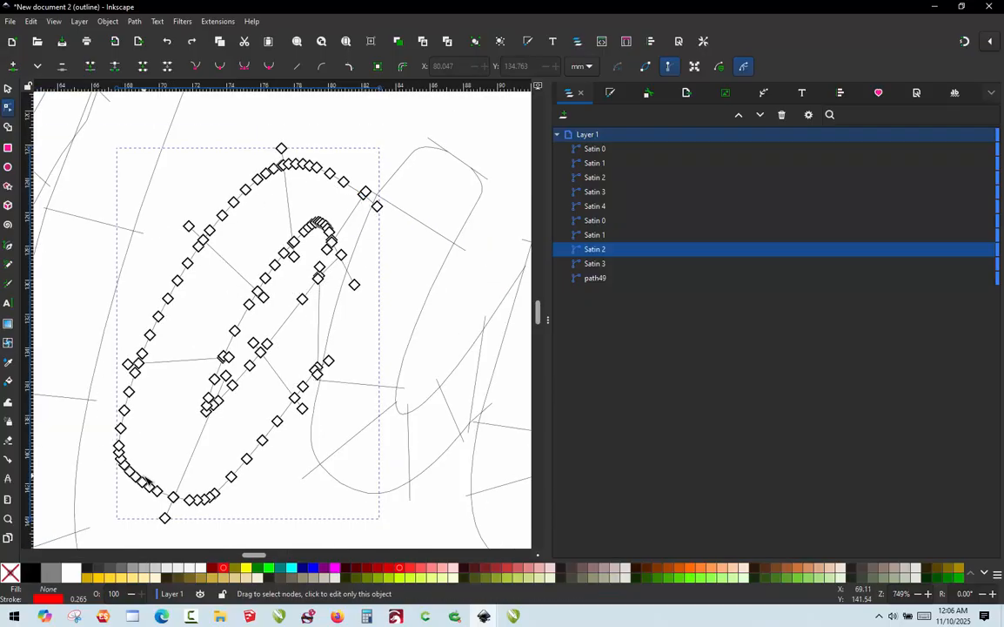
{"action": "key", "text": "ctrl+l"}
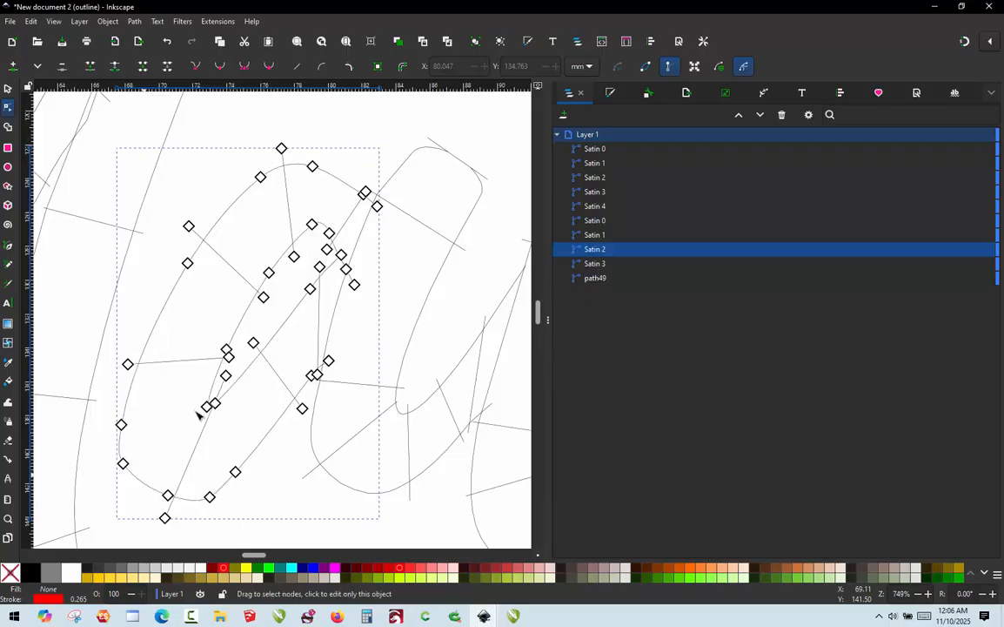
{"action": "left_click", "coordinate": [7, 89]}
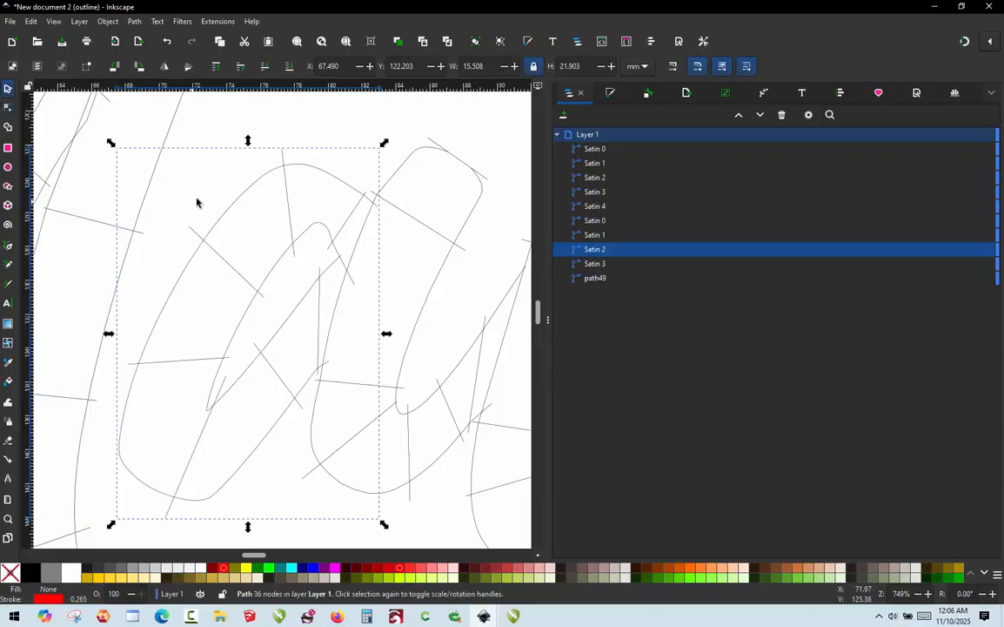
{"action": "left_click", "coordinate": [206, 206]}
Delete the two nodes before the inner rail's end in the a's stem and bend that rail into one smooth arc.
{"action": "scroll", "coordinate": [339, 254], "scroll_direction": "up", "scroll_amount": 4}
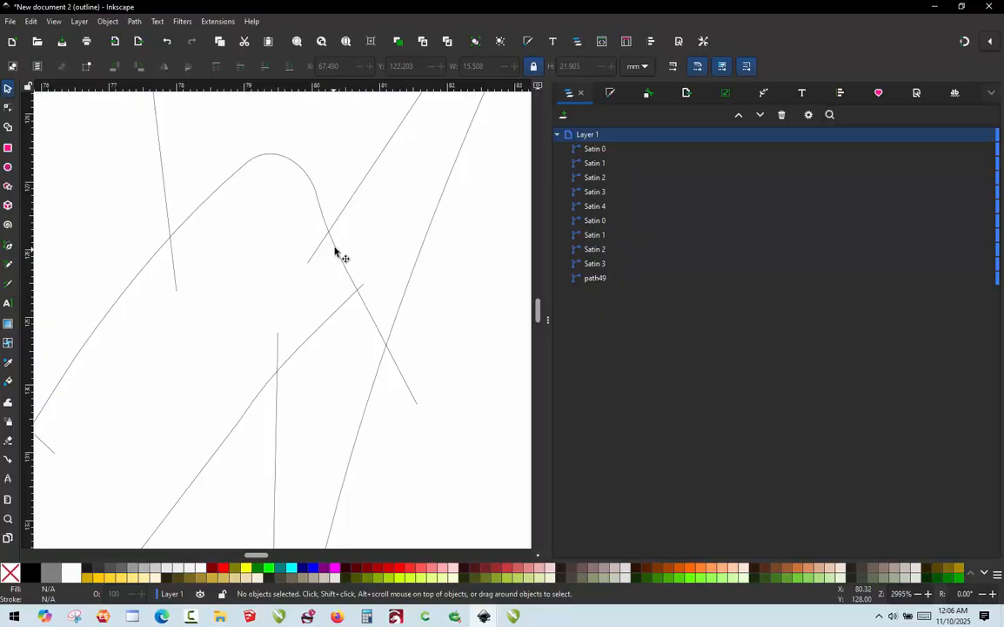
{"action": "double_click", "coordinate": [335, 247]}
{"action": "left_click", "coordinate": [316, 197]}
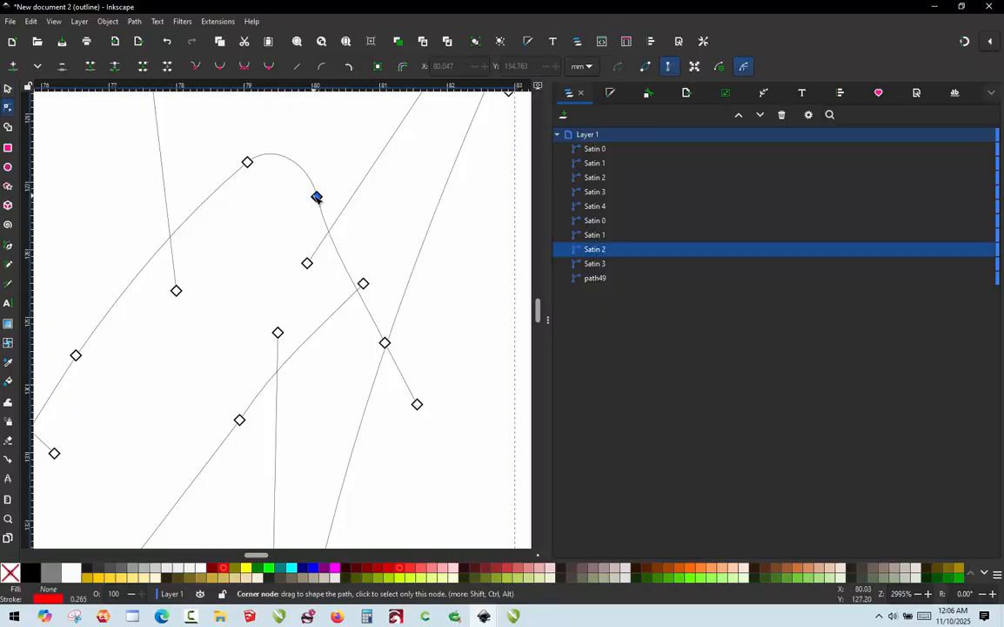
{"action": "left_click_drag", "start_coordinate": [316, 197], "coordinate": [333, 196]}
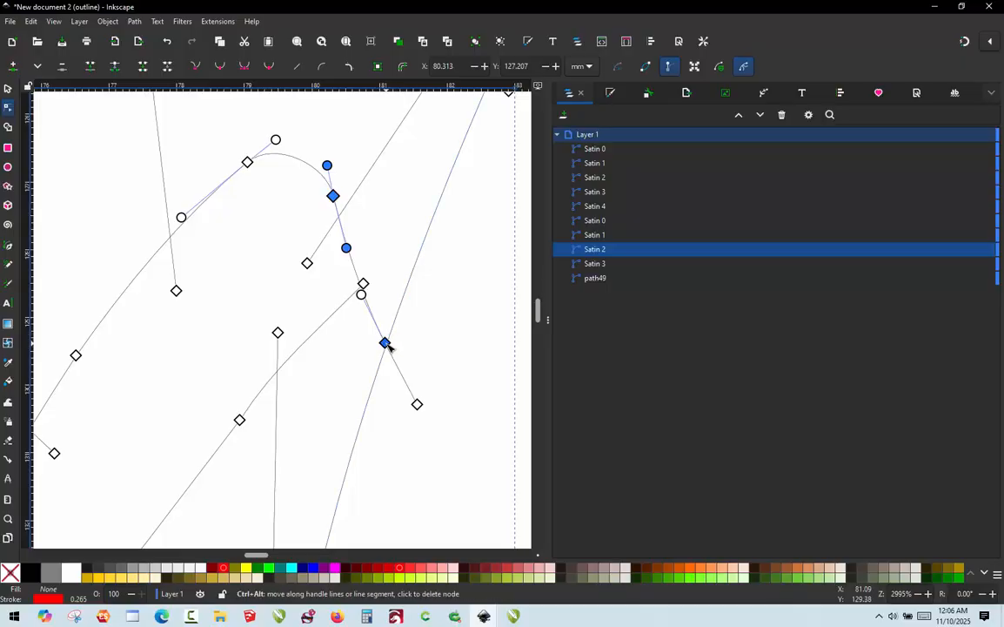
{"action": "left_click", "coordinate": [385, 342], "text": "ctrl+alt"}
{"action": "left_click_drag", "start_coordinate": [348, 270], "coordinate": [370, 258]}
{"action": "left_click", "coordinate": [417, 405]}
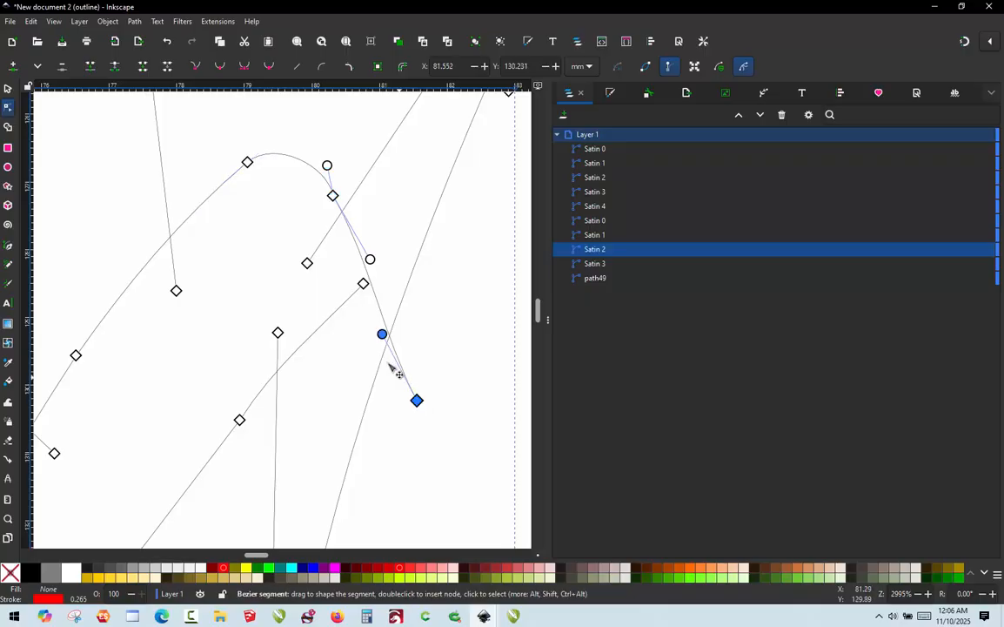
{"action": "left_click_drag", "start_coordinate": [392, 336], "coordinate": [410, 326]}
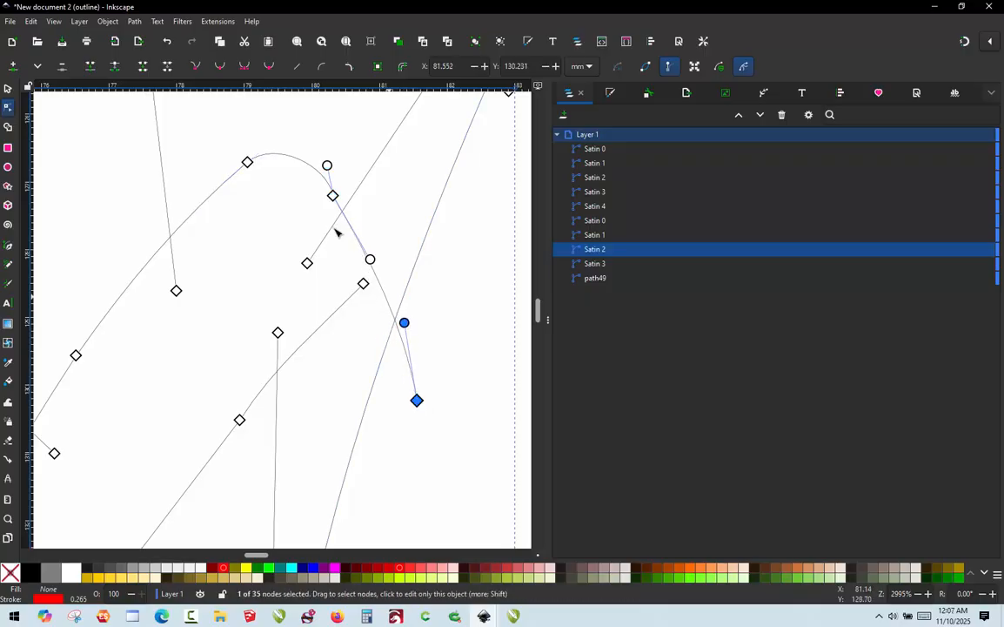
{"action": "left_click", "coordinate": [332, 195], "text": "ctrl+alt"}
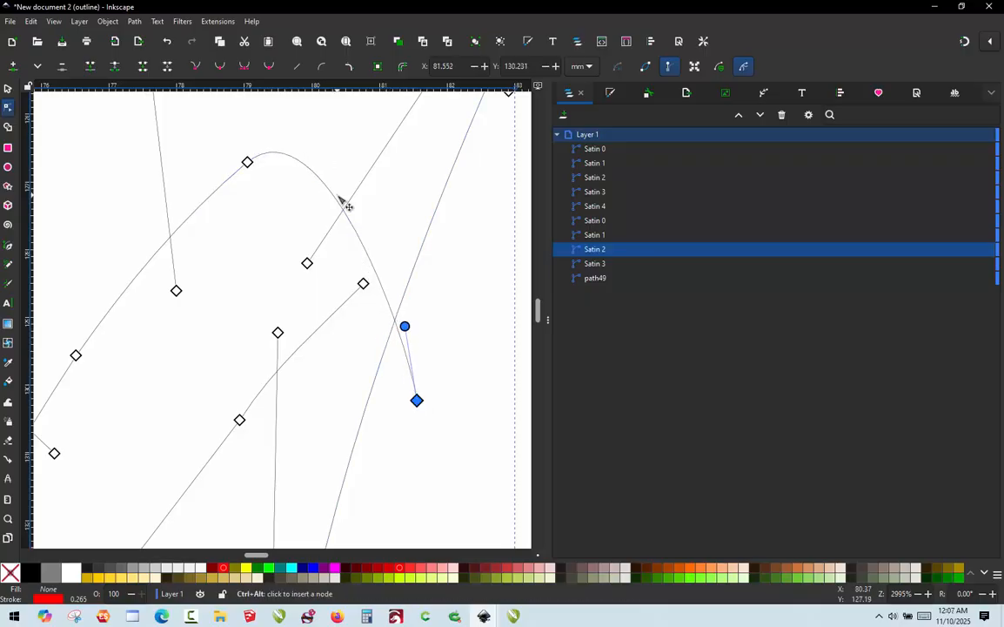
Move the upper end node of the a counter's lower edge farther into the stem, to about X 81.52, Y 128.35 mm.
{"action": "scroll", "coordinate": [380, 230], "scroll_direction": "down", "scroll_amount": 2}
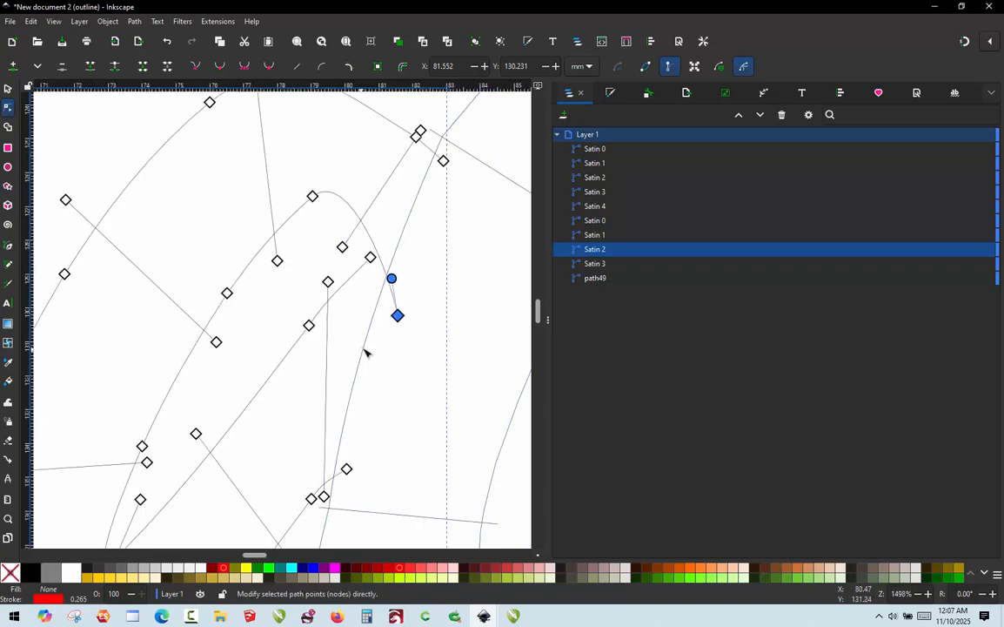
{"action": "left_click_drag", "start_coordinate": [327, 275], "coordinate": [398, 254]}
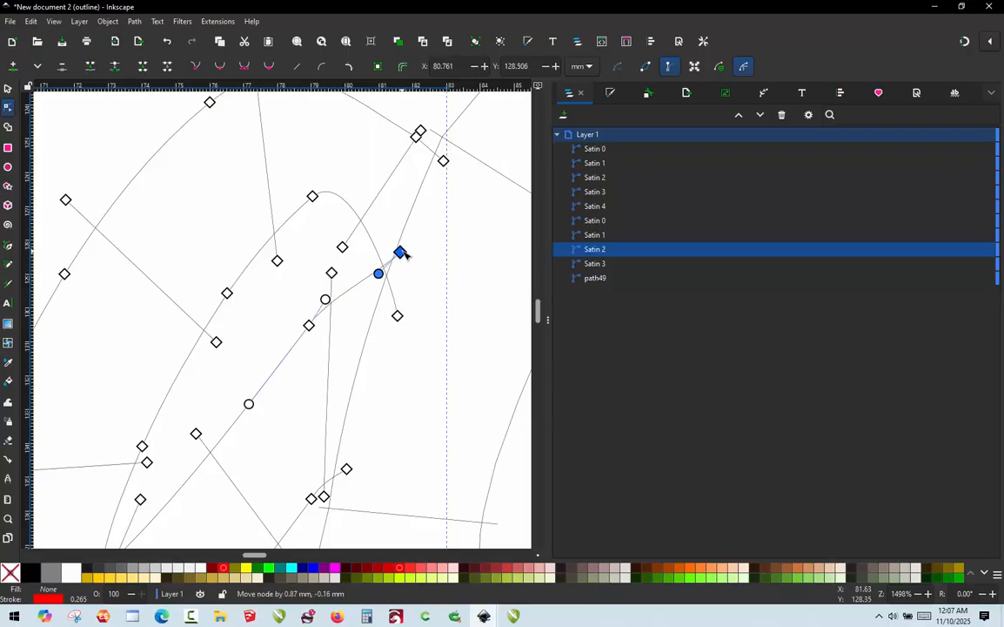
{"action": "left_click", "coordinate": [308, 325]}
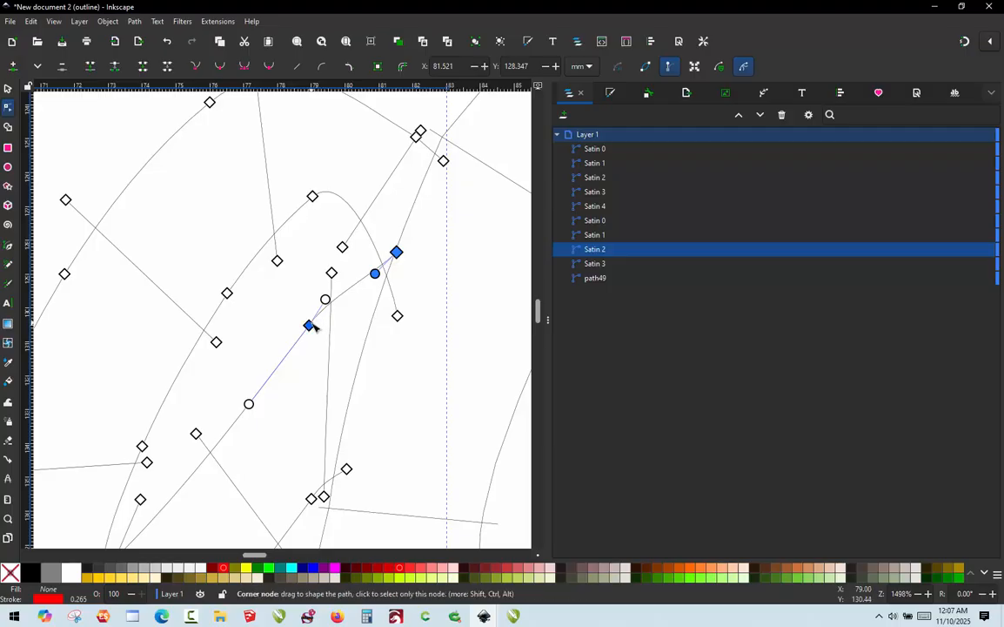
{"action": "key", "text": "Delete"}
{"action": "scroll", "coordinate": [308, 264], "scroll_direction": "down", "scroll_amount": 2}
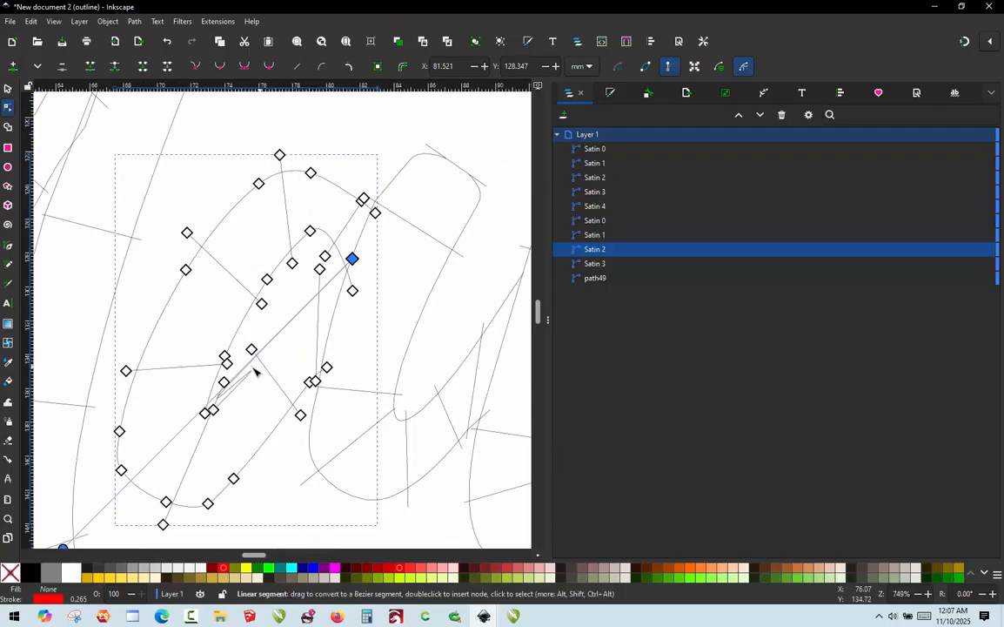
{"action": "scroll", "coordinate": [253, 366], "scroll_direction": "up", "scroll_amount": 1}
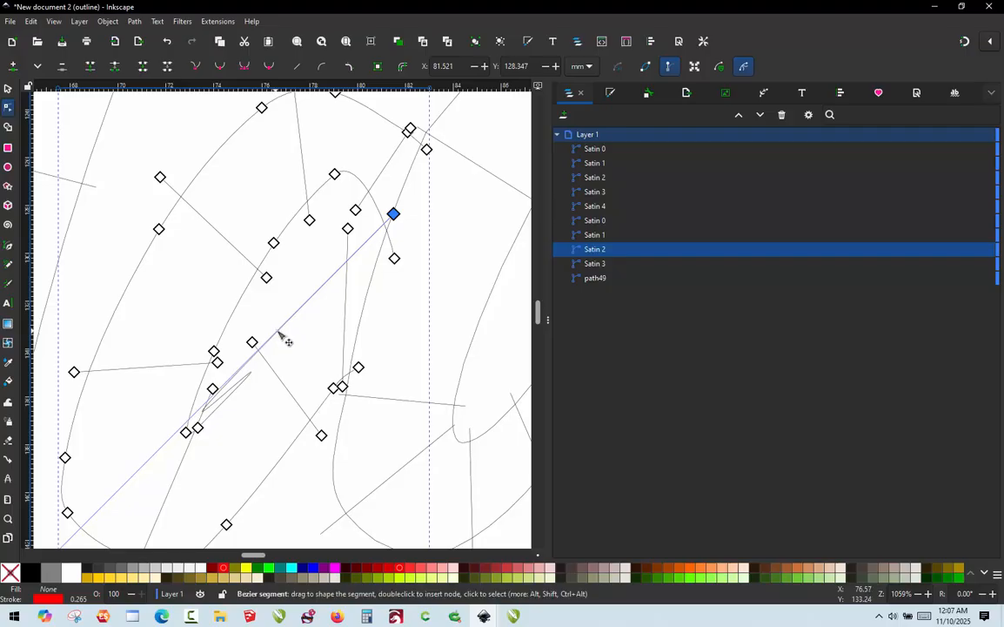
{"action": "left_click_drag", "start_coordinate": [287, 319], "coordinate": [290, 322]}
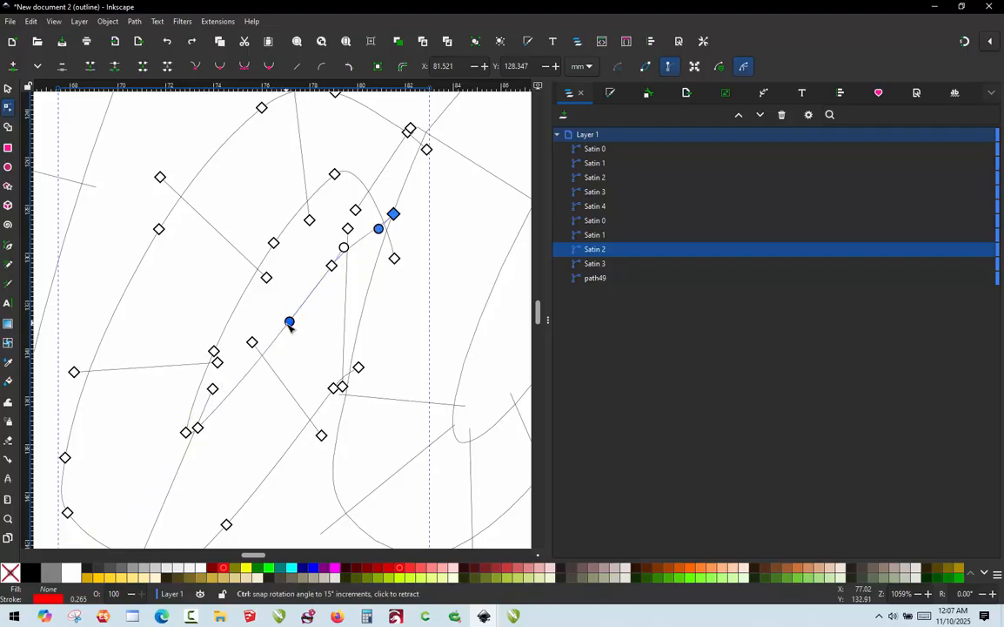
Delete the node near the upper end of the a counter's lower edge and bend the remaining segment into a smooth curve.
{"action": "left_click", "coordinate": [346, 318]}
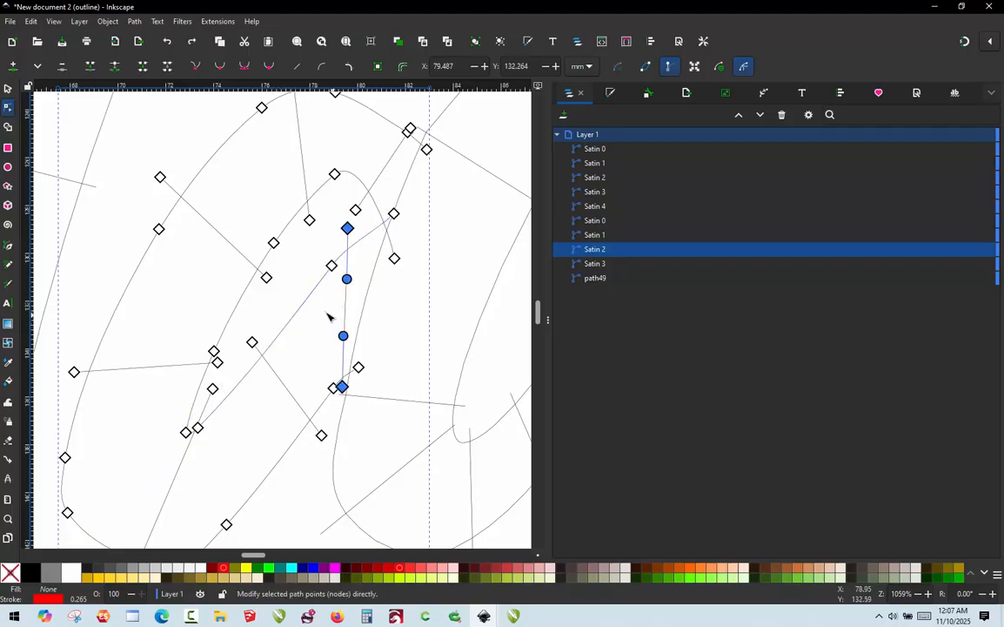
{"action": "left_click", "coordinate": [359, 243]}
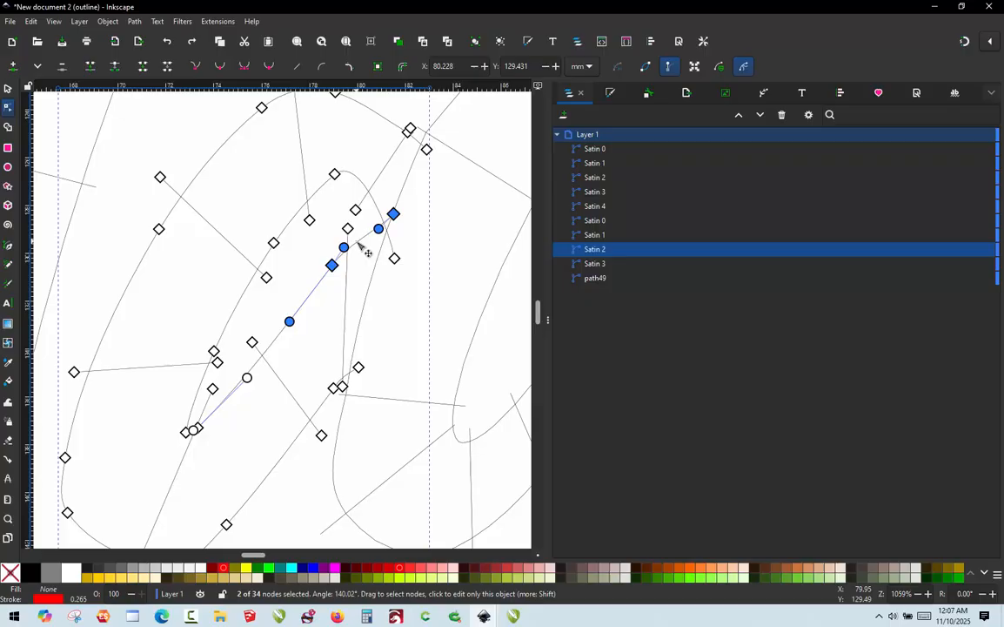
{"action": "left_click", "coordinate": [297, 67]}
{"action": "key", "text": "Delete"}
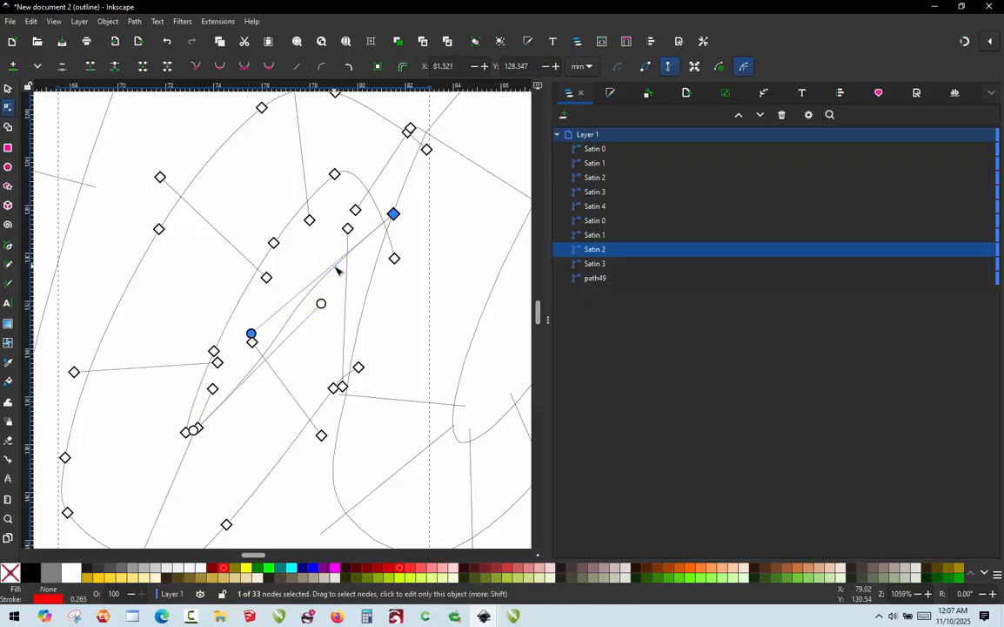
{"action": "left_click", "coordinate": [288, 326]}
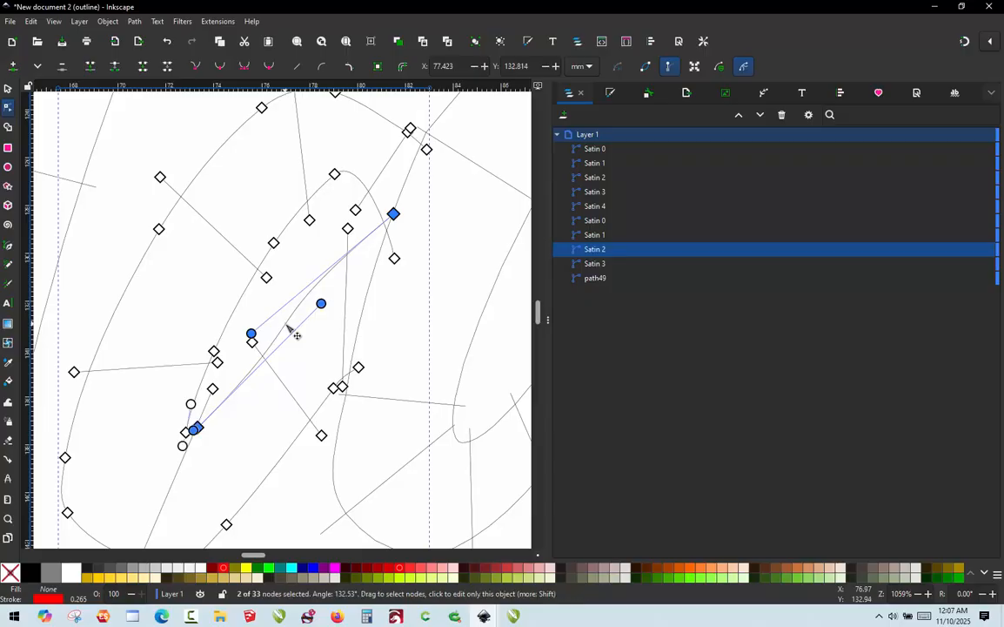
{"action": "left_click", "coordinate": [321, 67]}
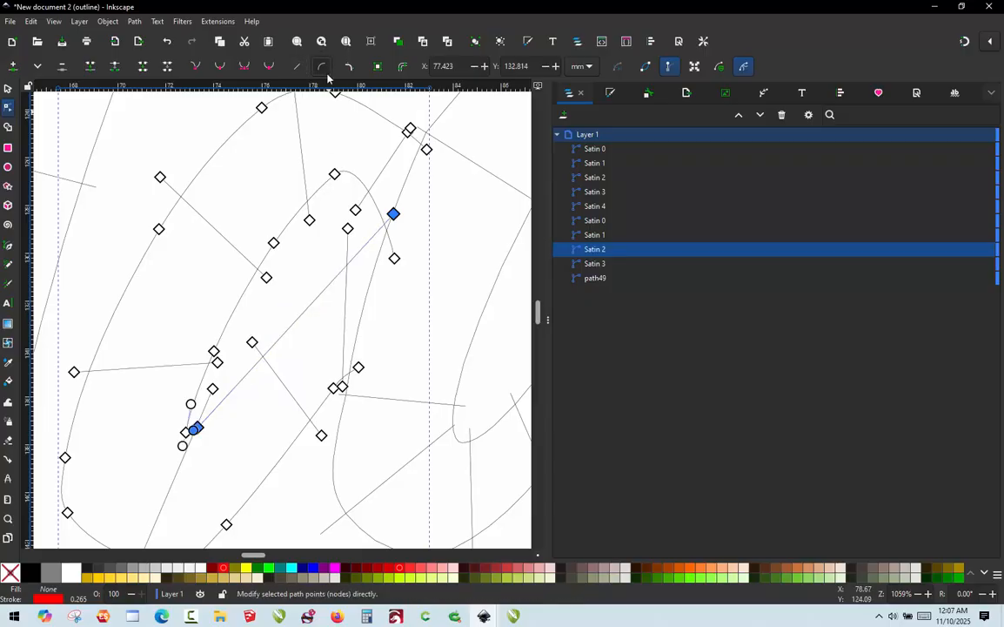
{"action": "left_click_drag", "start_coordinate": [297, 325], "coordinate": [286, 361]}
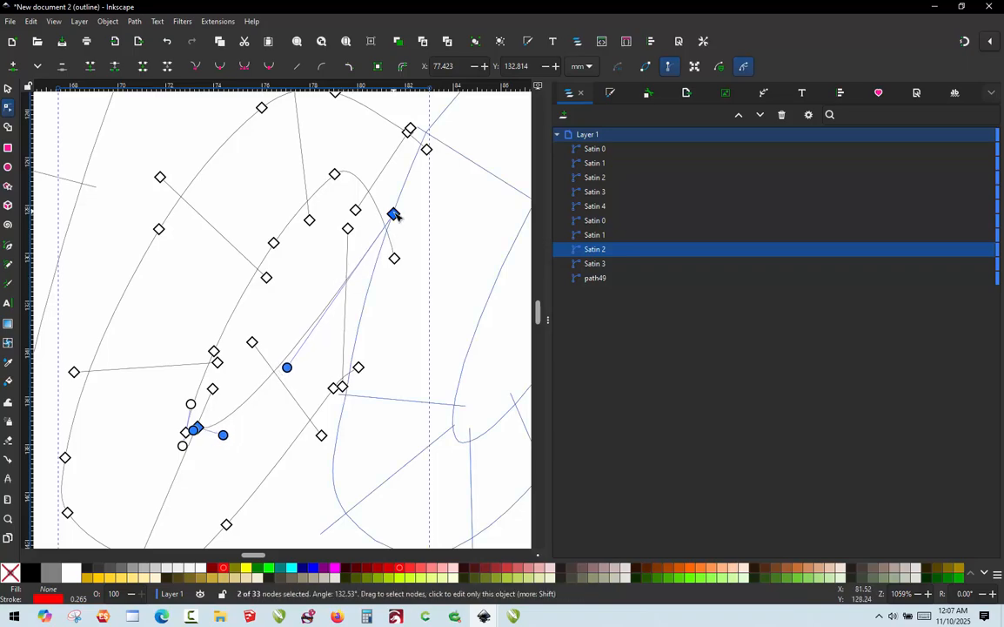
Adjust the counter's rail ends within the stem, move the bowl's lower outer rail end to about X 80.40, Y 133.81 mm, and deselect.
{"action": "mouse_move", "coordinate": [393, 214]}
{"action": "left_mouse_down"}
{"action": "mouse_move", "coordinate": [378, 246]}
{"action": "mouse_move", "coordinate": [389, 249]}
{"action": "mouse_move", "coordinate": [395, 229]}
{"action": "mouse_move", "coordinate": [409, 230]}
{"action": "mouse_move", "coordinate": [389, 238]}
{"action": "mouse_move", "coordinate": [397, 233]}
{"action": "left_mouse_up"}
{"action": "left_click", "coordinate": [359, 367], "text": "shift"}
{"action": "left_click_drag", "start_coordinate": [359, 367], "coordinate": [372, 347]}
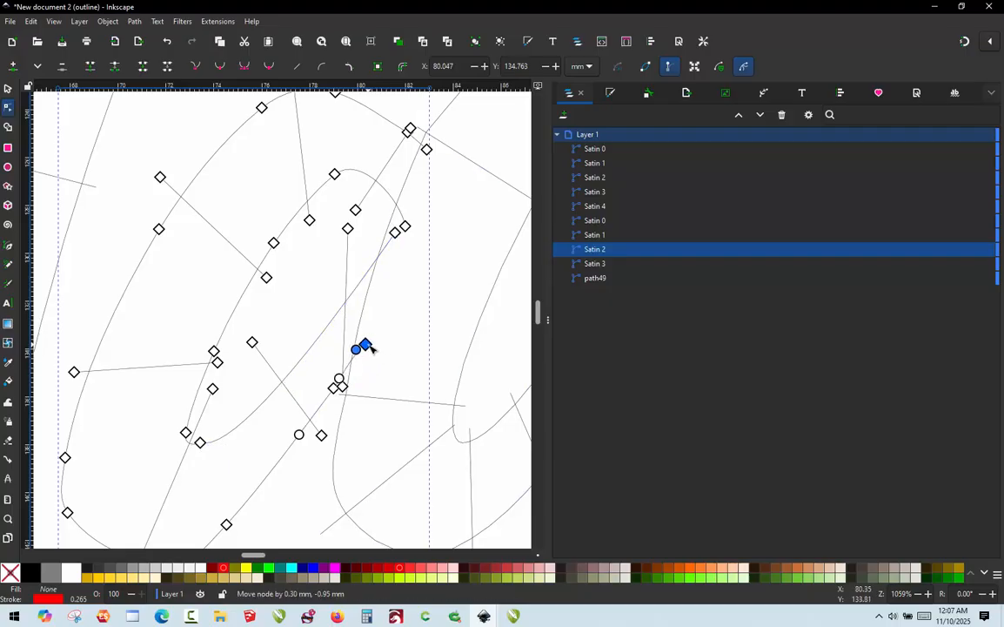
{"action": "scroll", "coordinate": [364, 296], "scroll_direction": "down", "scroll_amount": 1}
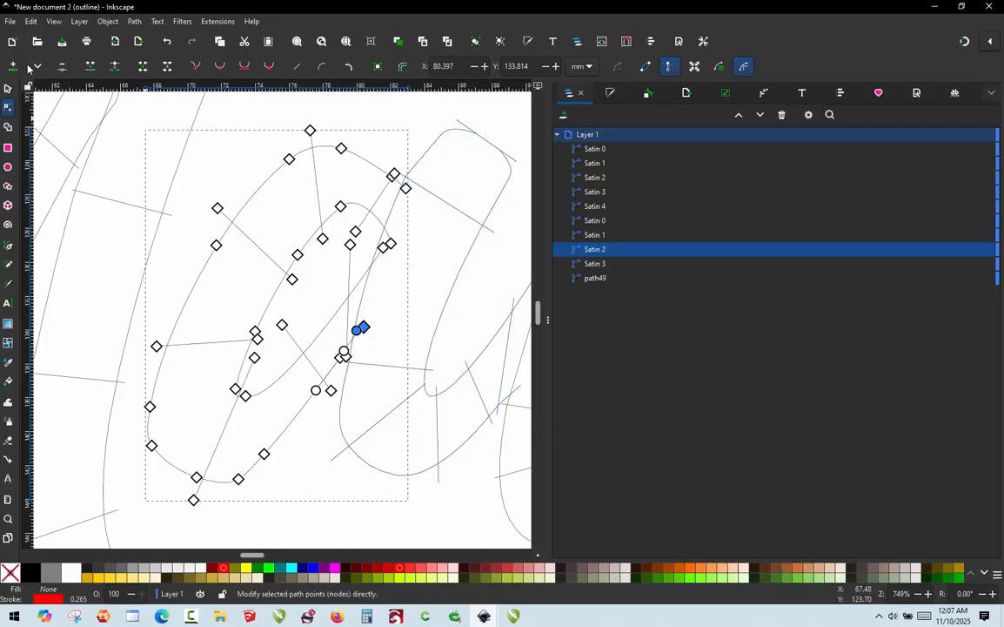
{"action": "left_click", "coordinate": [8, 89]}
{"action": "scroll", "coordinate": [218, 244], "scroll_direction": "down", "scroll_amount": 6}
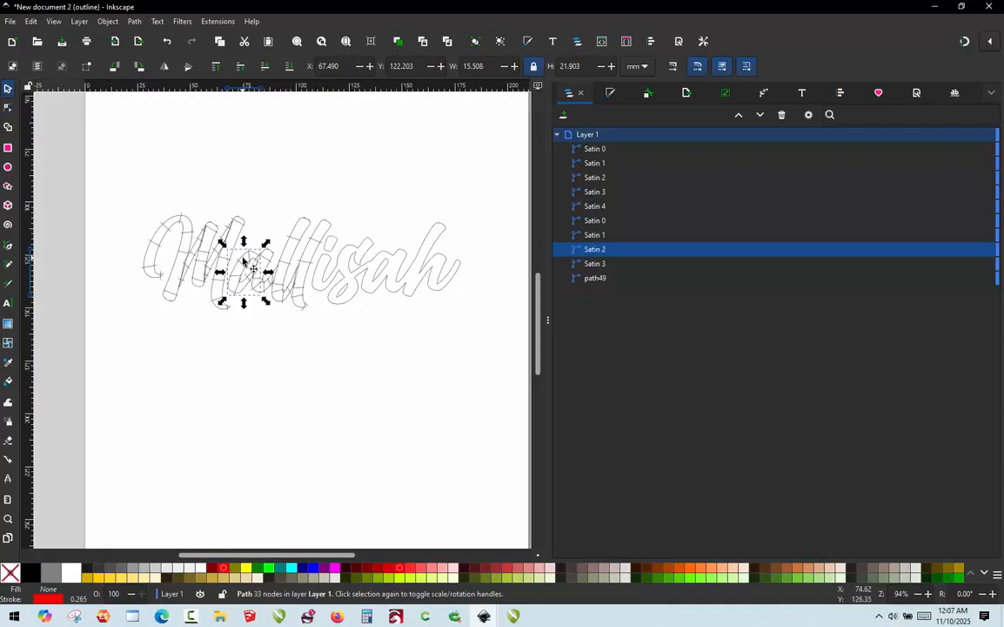
{"action": "left_click", "coordinate": [262, 206]}
{"action": "scroll", "coordinate": [267, 205], "scroll_direction": "up", "scroll_amount": 2}
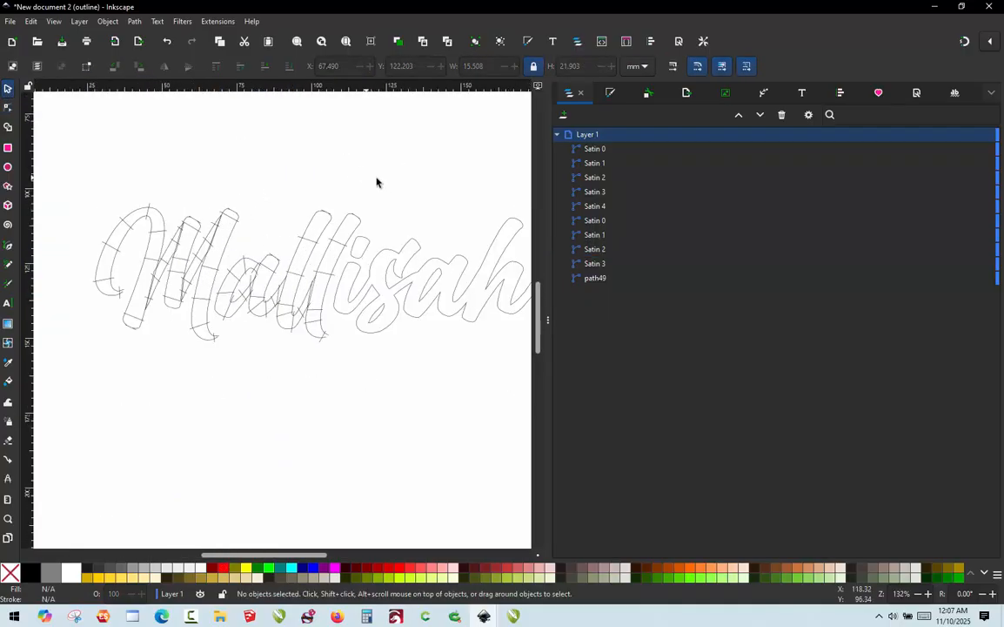
Preview the stitching of the four a and l satins in Embroidery Params, apply the settings, and clear the selection.
{"action": "left_click_drag", "start_coordinate": [376, 187], "coordinate": [217, 360]}
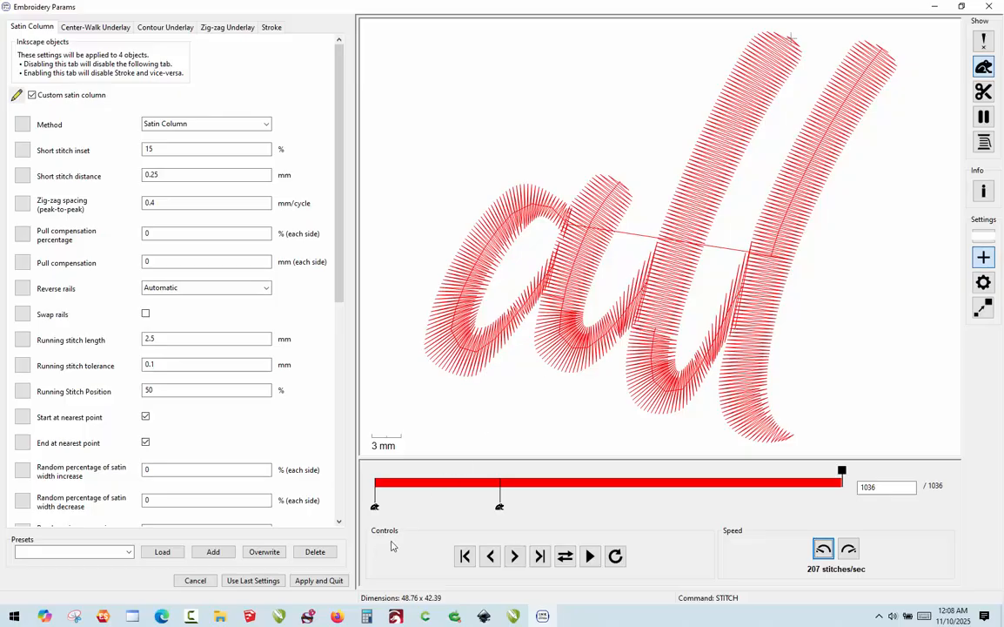
{"action": "left_click", "coordinate": [326, 580]}
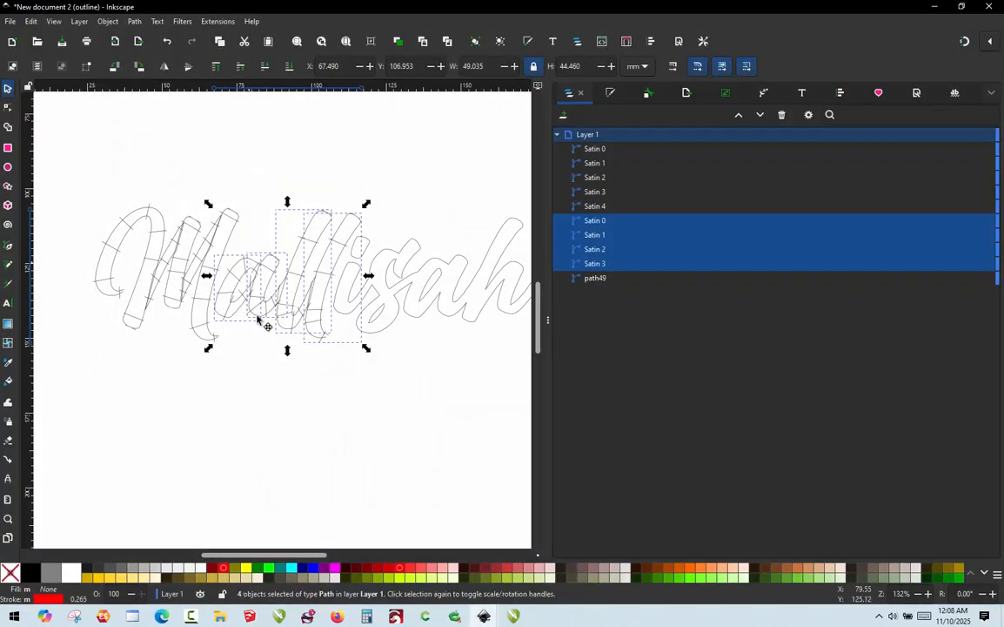
{"action": "left_click", "coordinate": [261, 386]}
{"action": "scroll", "coordinate": [205, 261], "scroll_direction": "up", "scroll_amount": 1}
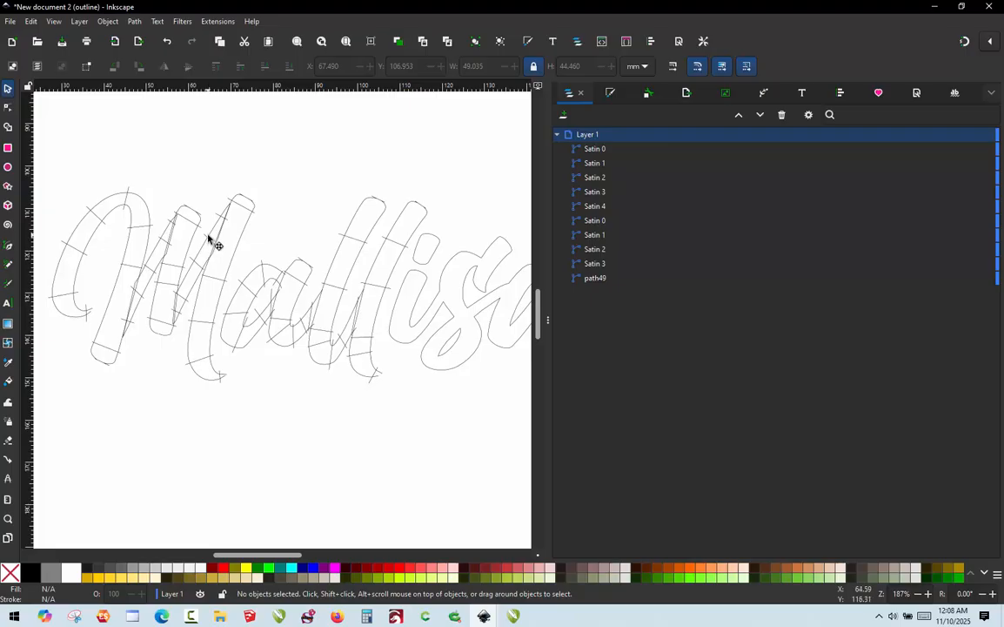
{"action": "scroll", "coordinate": [288, 313], "scroll_direction": "up", "scroll_amount": 5}
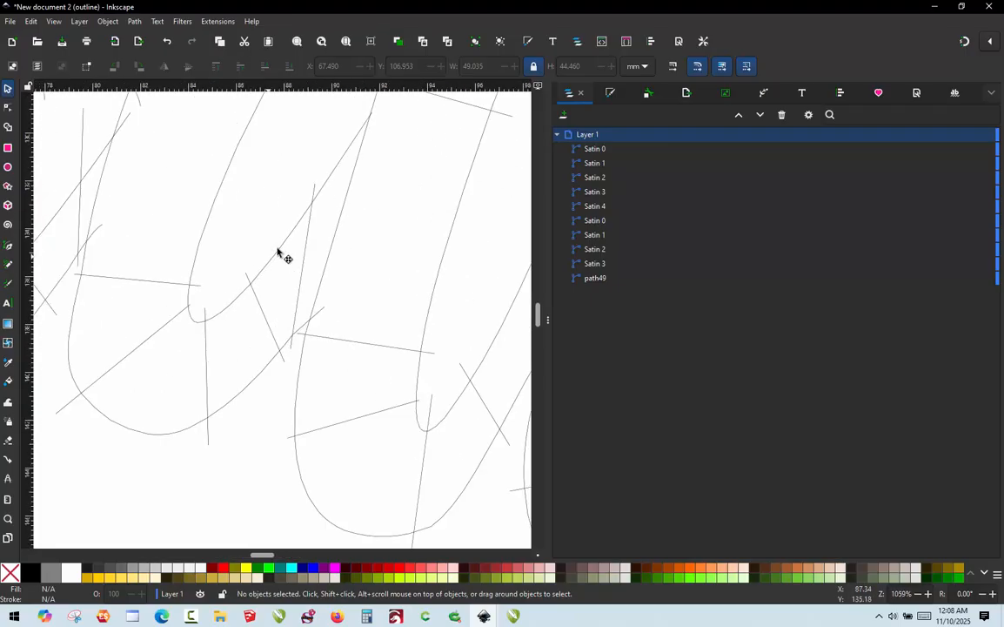
Extend the connecting tail of the a's stem satin into the first l, ending its rails at about X 92.06, Y 128.84 and X 92.10, Y 128.90 mm.
{"action": "double_click", "coordinate": [290, 238]}
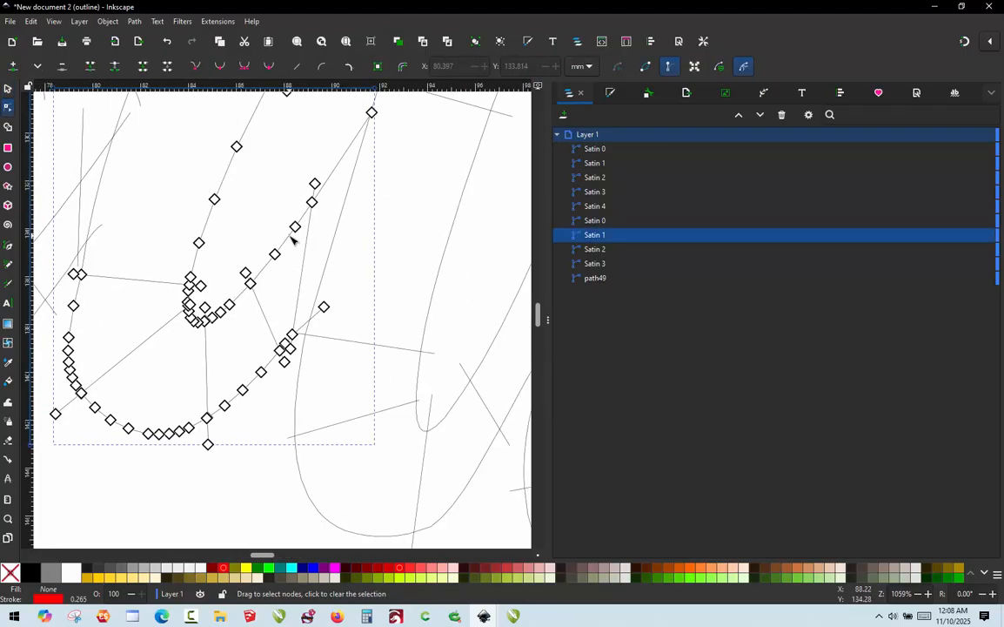
{"action": "scroll", "coordinate": [354, 202], "scroll_direction": "up", "scroll_amount": 1}
{"action": "left_click", "coordinate": [366, 179]}
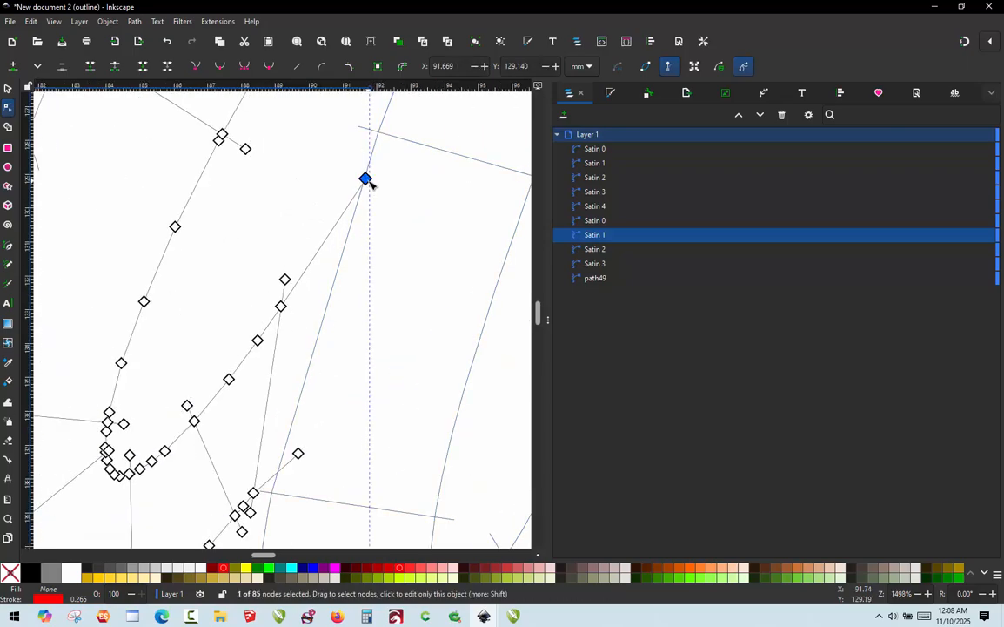
{"action": "left_click_drag", "start_coordinate": [369, 182], "coordinate": [381, 172]}
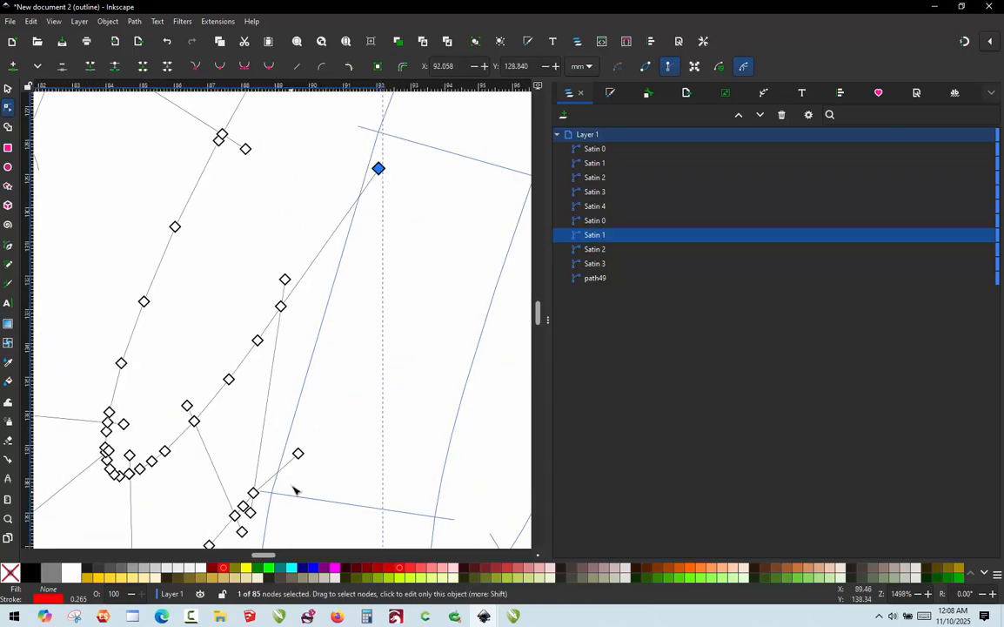
{"action": "left_click_drag", "start_coordinate": [298, 454], "coordinate": [381, 172]}
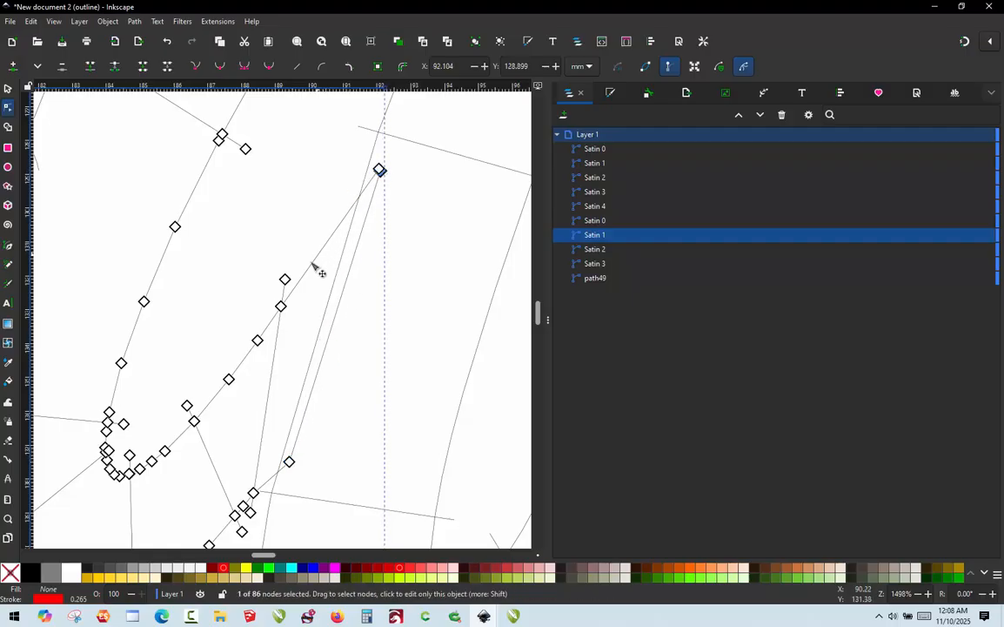
Replace the steep rung on the a stem's connecting tail with two short freehand rungs crossing both extended rails, and deselect the satin.
{"action": "left_click", "coordinate": [284, 280]}
{"action": "left_click", "coordinate": [285, 279], "text": "ctrl+alt"}
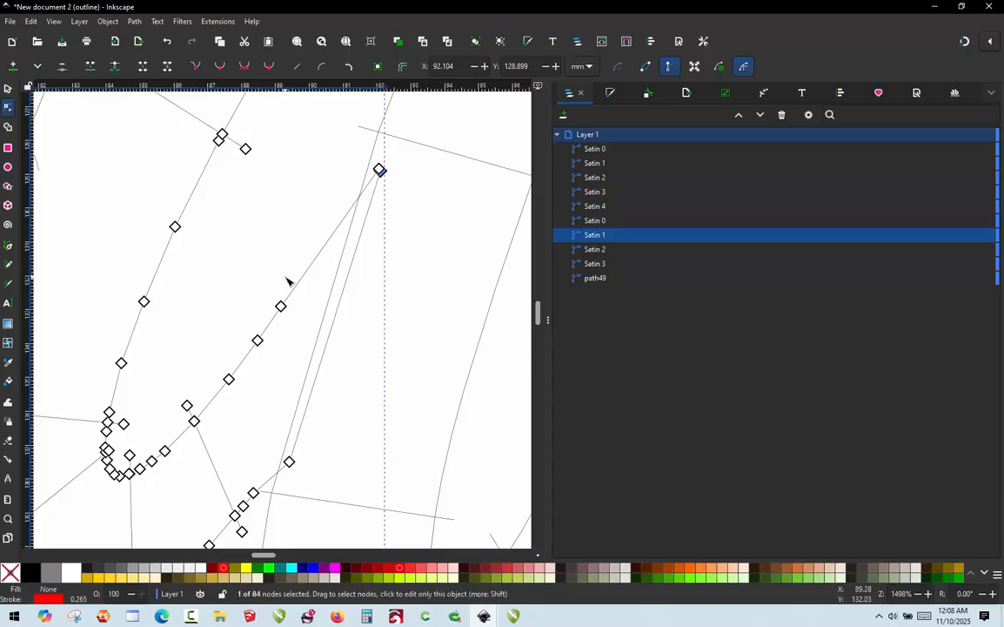
{"action": "key", "text": "p"}
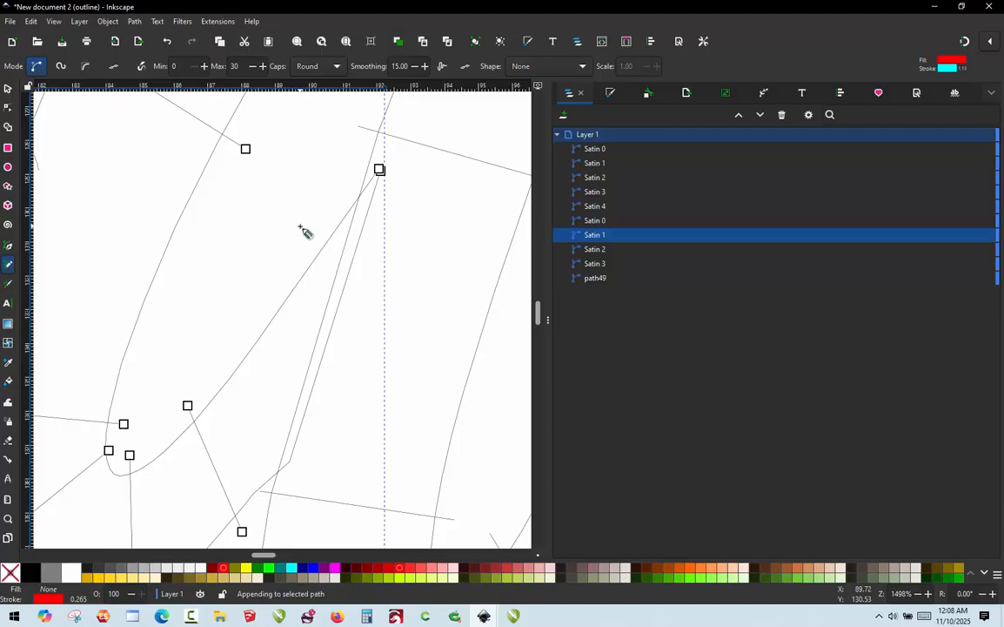
{"action": "mouse_move", "coordinate": [300, 227]}
{"action": "left_mouse_down"}
{"action": "mouse_move", "coordinate": [356, 264]}
{"action": "mouse_move", "coordinate": [353, 278]}
{"action": "left_mouse_up"}
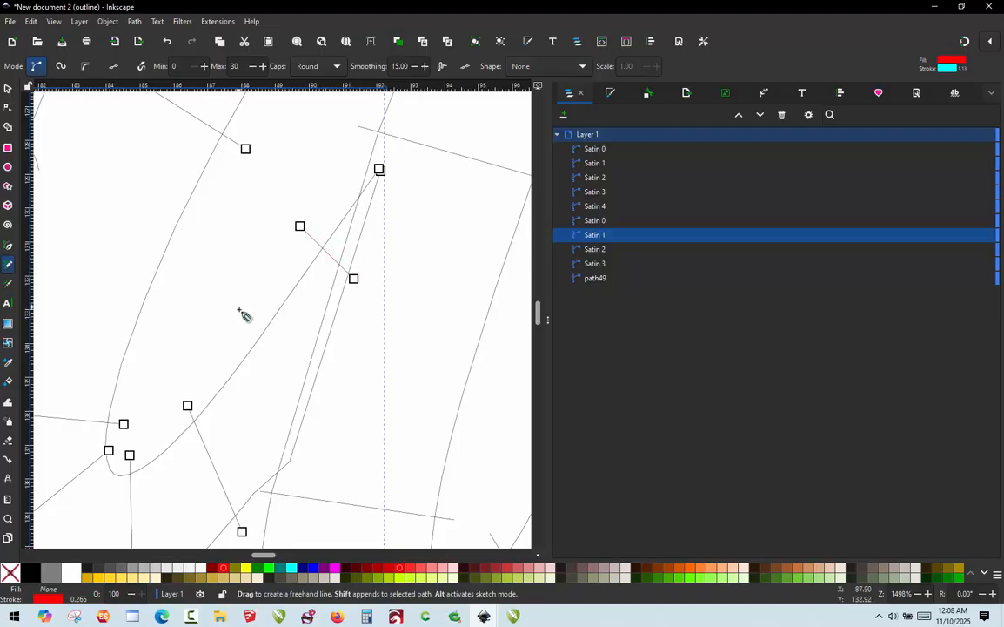
{"action": "left_click_drag", "start_coordinate": [241, 315], "coordinate": [320, 426]}
{"action": "scroll", "coordinate": [320, 425], "scroll_direction": "down", "scroll_amount": 2}
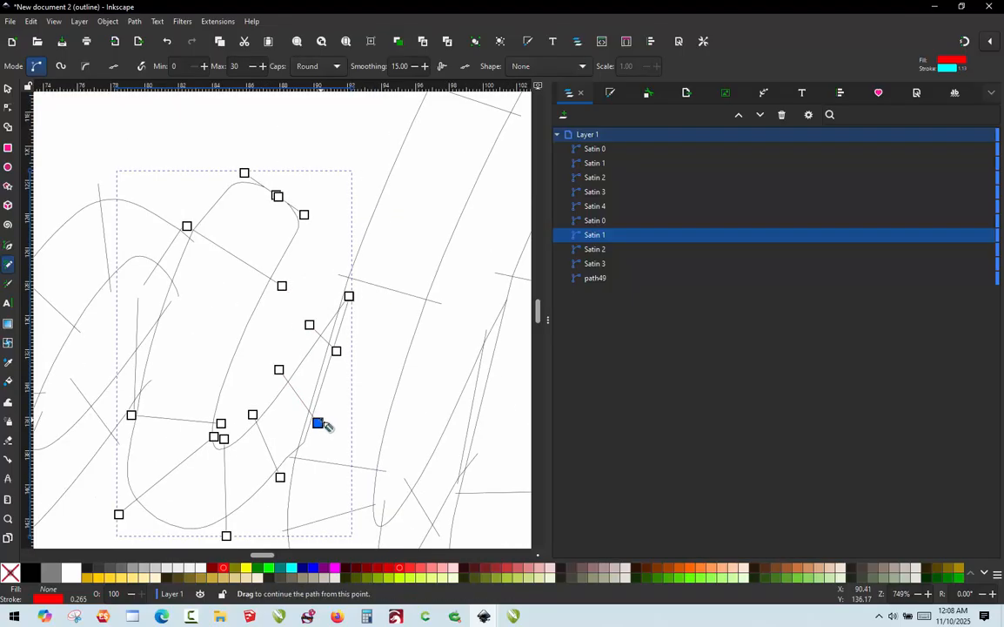
{"action": "scroll", "coordinate": [240, 314], "scroll_direction": "down", "scroll_amount": 2}
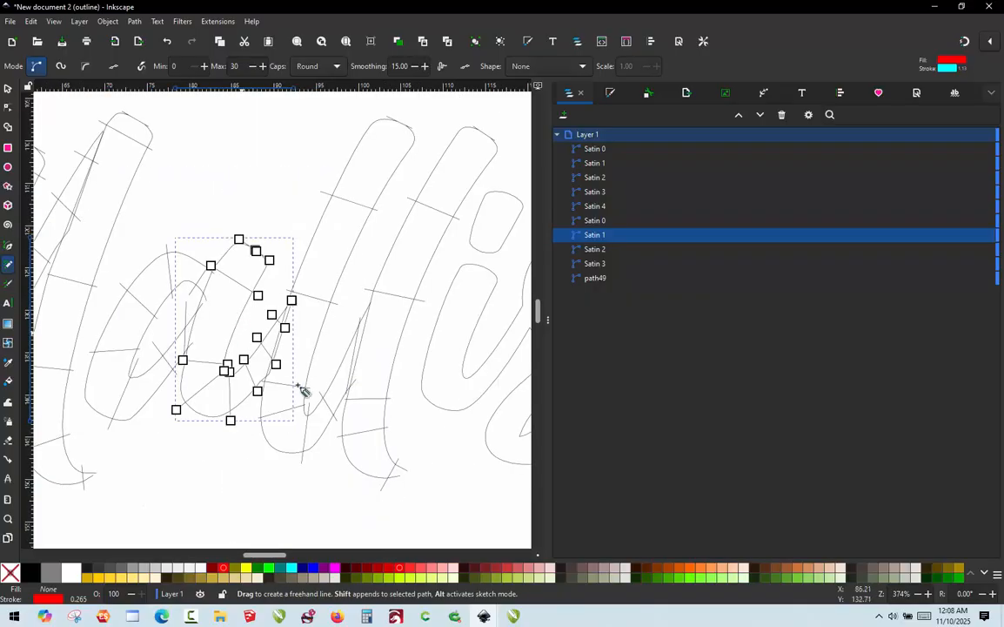
{"action": "scroll", "coordinate": [374, 405], "scroll_direction": "up", "scroll_amount": 2}
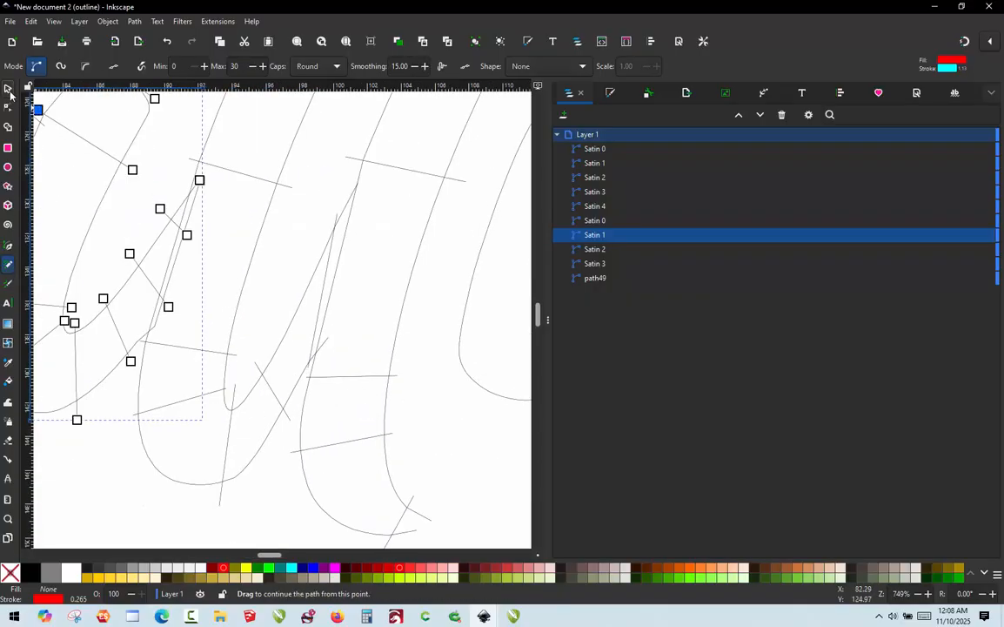
{"action": "left_click", "coordinate": [8, 88]}
{"action": "left_click", "coordinate": [266, 243]}
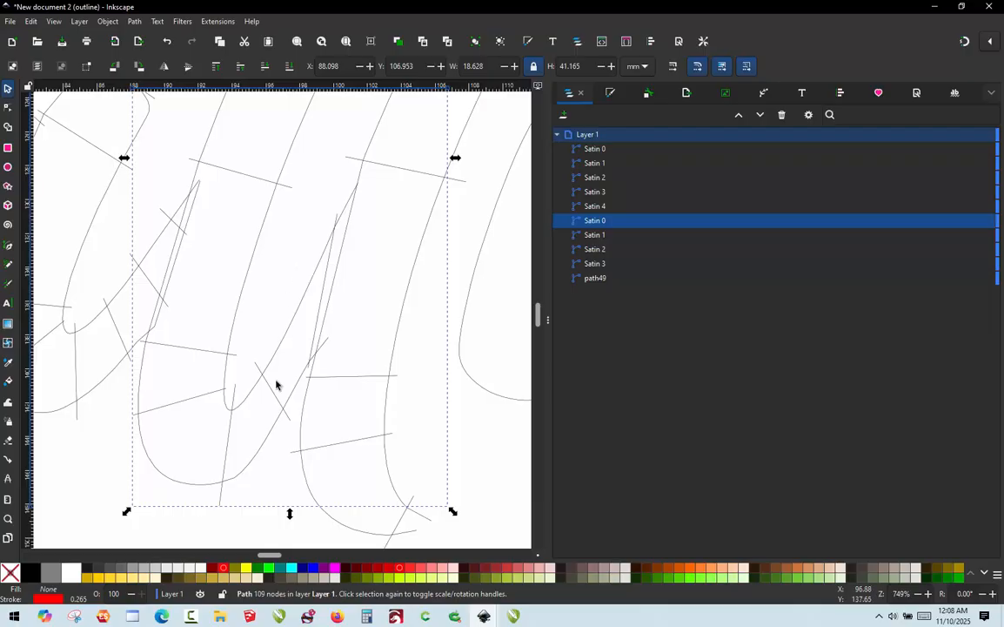
{"action": "left_click", "coordinate": [288, 293]}
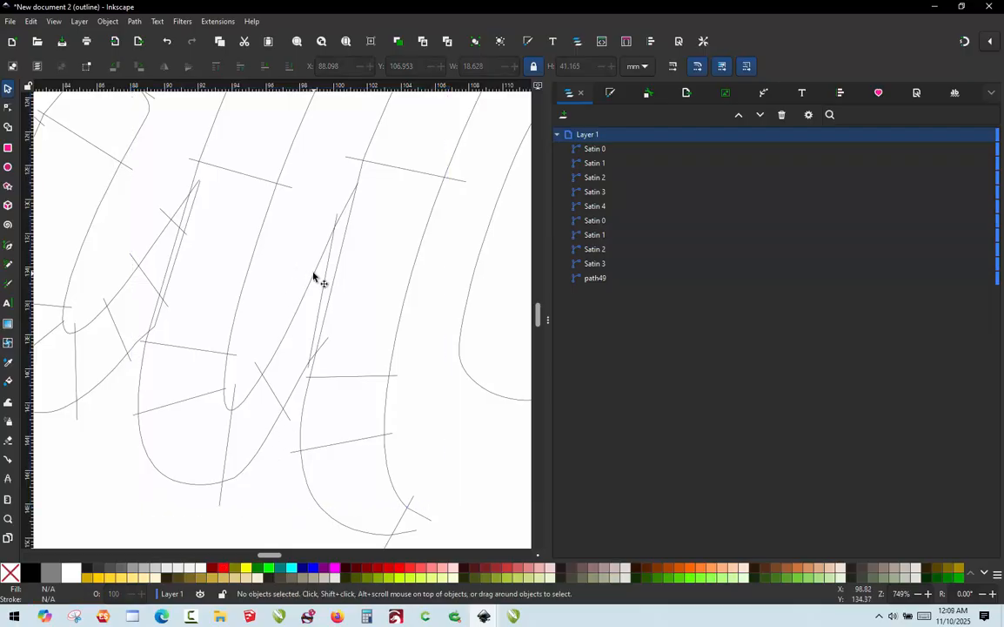
Extend the first l's connecting tail into the second l, ending its rails at about X 101.88, Y 128.47 and X 101.88, Y 128.53 mm.
{"action": "double_click", "coordinate": [314, 277]}
{"action": "left_click_drag", "start_coordinate": [357, 183], "coordinate": [365, 175]}
{"action": "scroll", "coordinate": [342, 294], "scroll_direction": "up", "scroll_amount": 1, "text": "ctrl"}
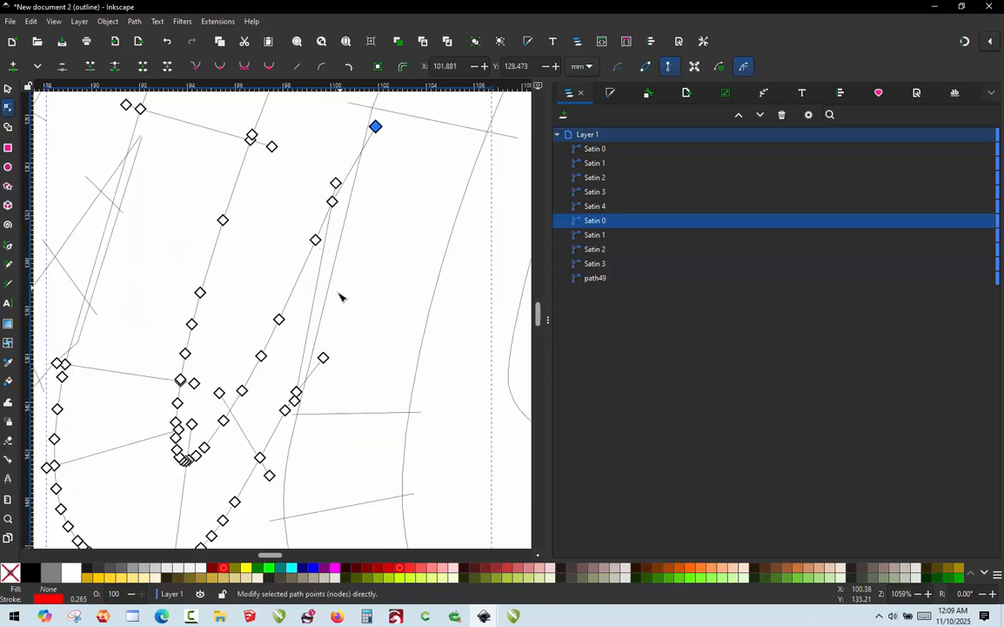
{"action": "scroll", "coordinate": [324, 394], "scroll_direction": "up", "scroll_amount": 1, "text": "ctrl"}
{"action": "left_click", "coordinate": [315, 387]}
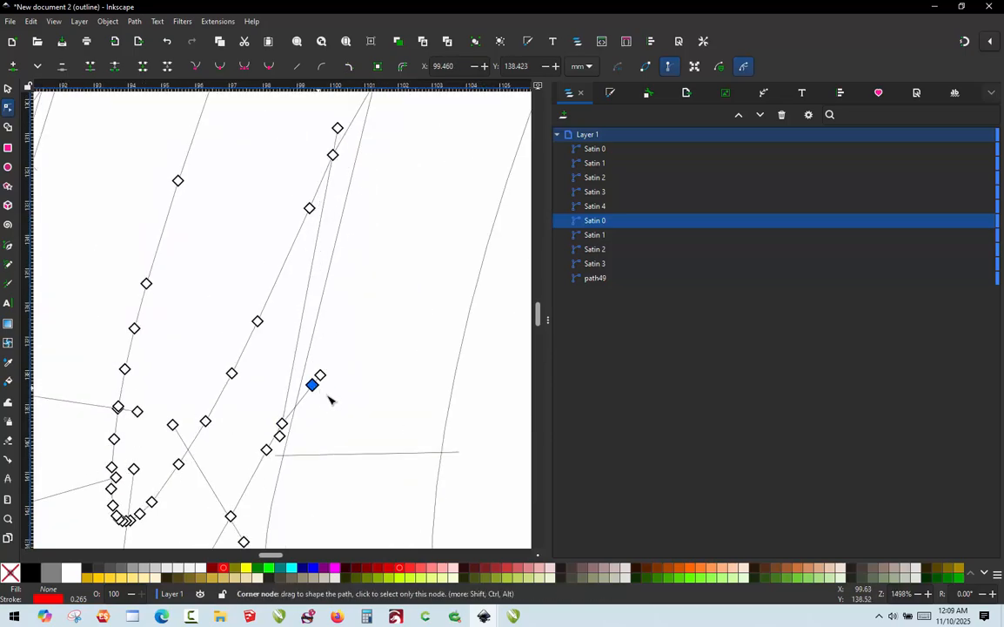
{"action": "scroll", "coordinate": [326, 399], "scroll_direction": "down", "scroll_amount": 2, "text": "ctrl"}
{"action": "left_click_drag", "start_coordinate": [335, 401], "coordinate": [370, 236]}
{"action": "key", "text": "ctrl+z"}
Replace the steep rung on the first l's connecting tail with two short freehand rungs crossing both rails, and deselect the satin.
{"action": "left_click", "coordinate": [341, 276]}
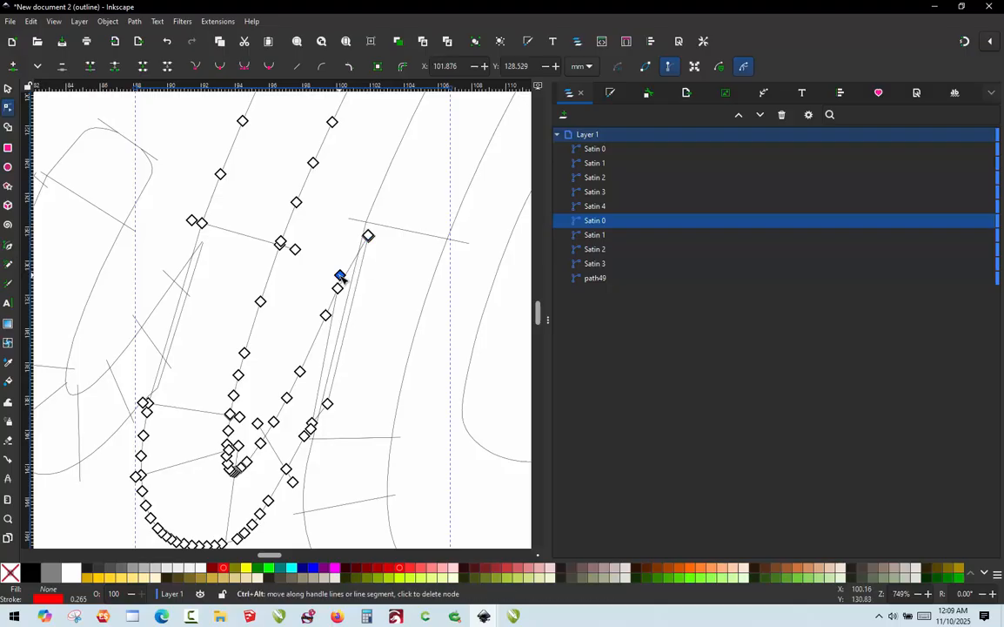
{"action": "left_click_drag", "start_coordinate": [340, 276], "coordinate": [300, 372]}
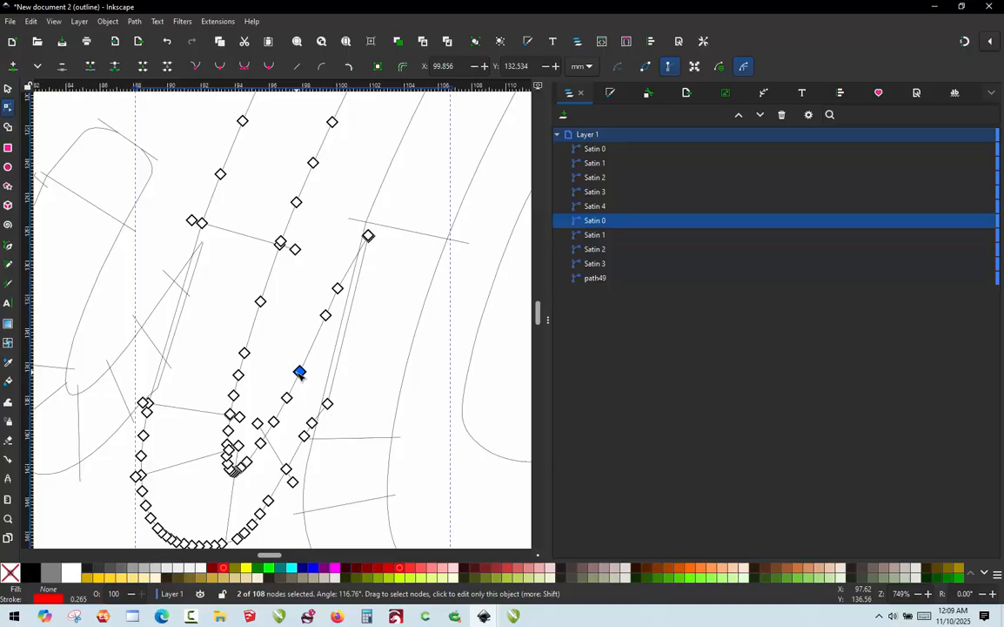
{"action": "key", "text": "p"}
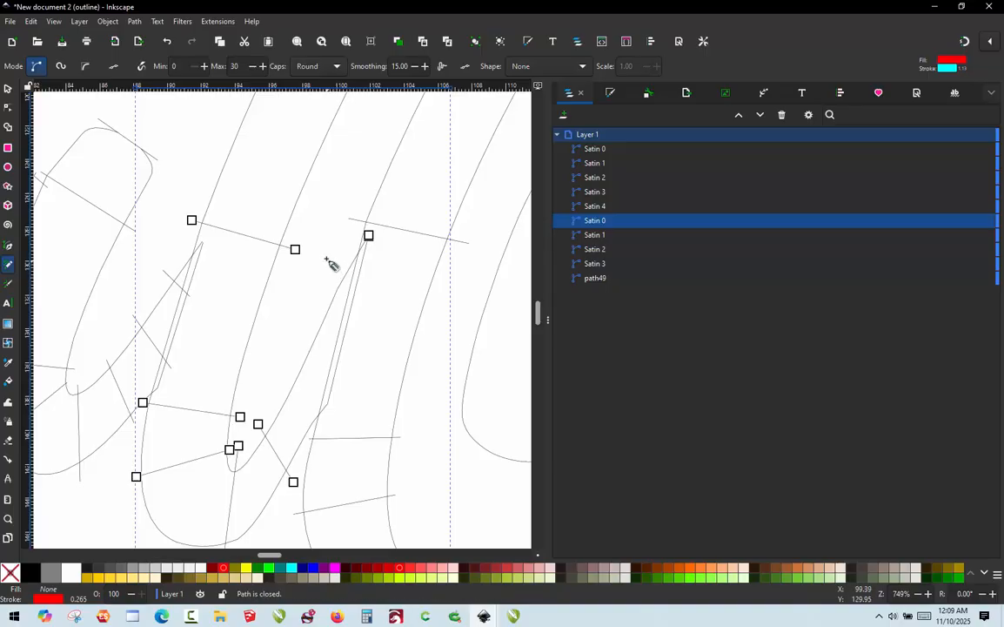
{"action": "left_click_drag", "start_coordinate": [332, 268], "coordinate": [366, 289]}
{"action": "left_click_drag", "start_coordinate": [293, 353], "coordinate": [341, 408]}
{"action": "scroll", "coordinate": [332, 377], "scroll_direction": "down", "scroll_amount": 1}
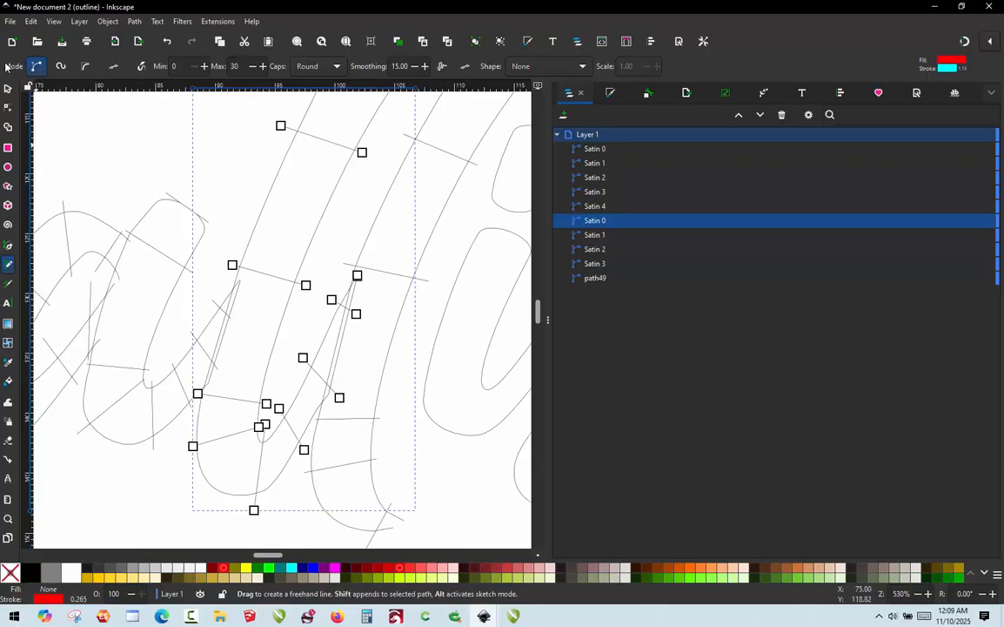
{"action": "left_click", "coordinate": [8, 90]}
{"action": "scroll", "coordinate": [283, 347], "scroll_direction": "down", "scroll_amount": 3}
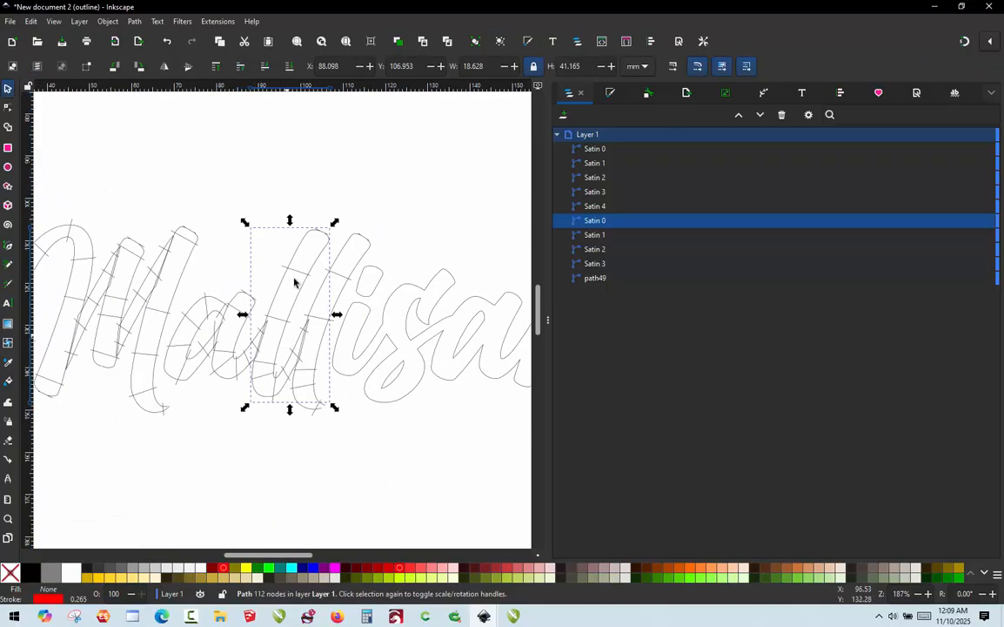
{"action": "left_click", "coordinate": [300, 181]}
Preview the stitching of the four a and l satins in Embroidery Params, apply the settings, and clear the selection.
{"action": "left_click_drag", "start_coordinate": [385, 205], "coordinate": [160, 443]}
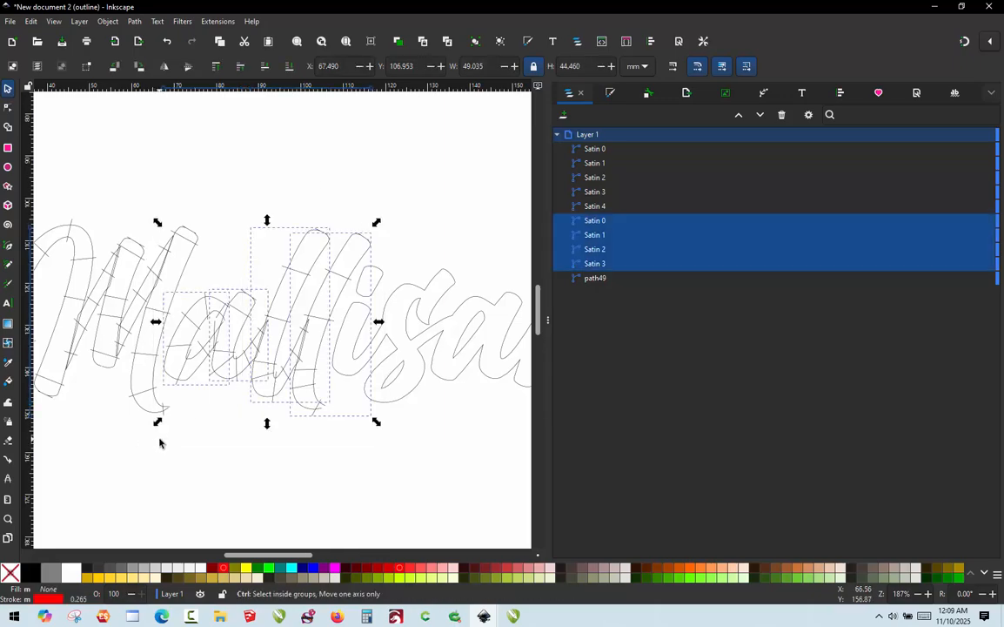
{"action": "key", "text": "ctrl+alt+p"}
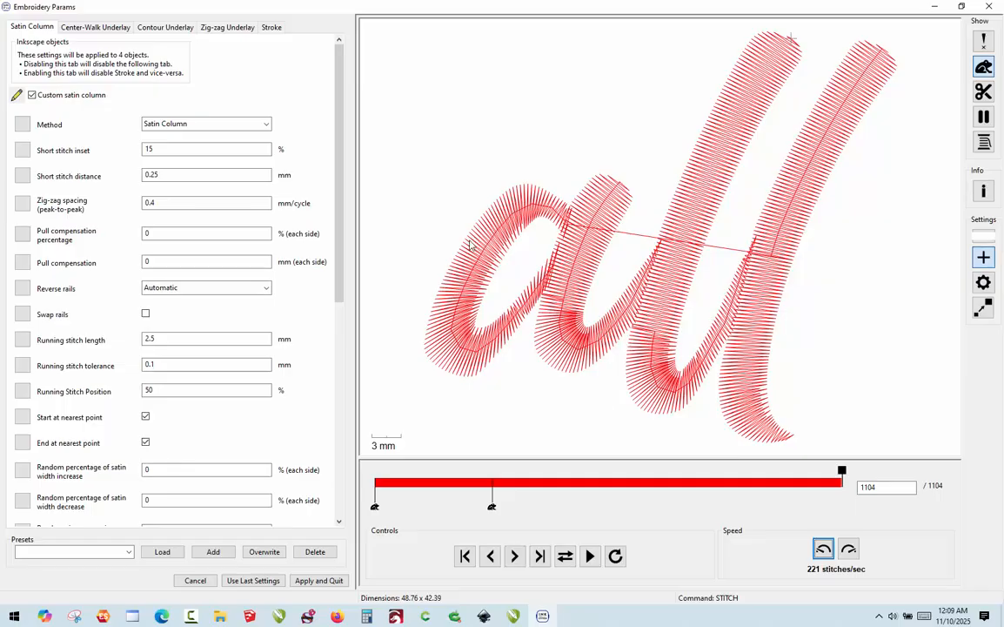
{"action": "left_click", "coordinate": [334, 582]}
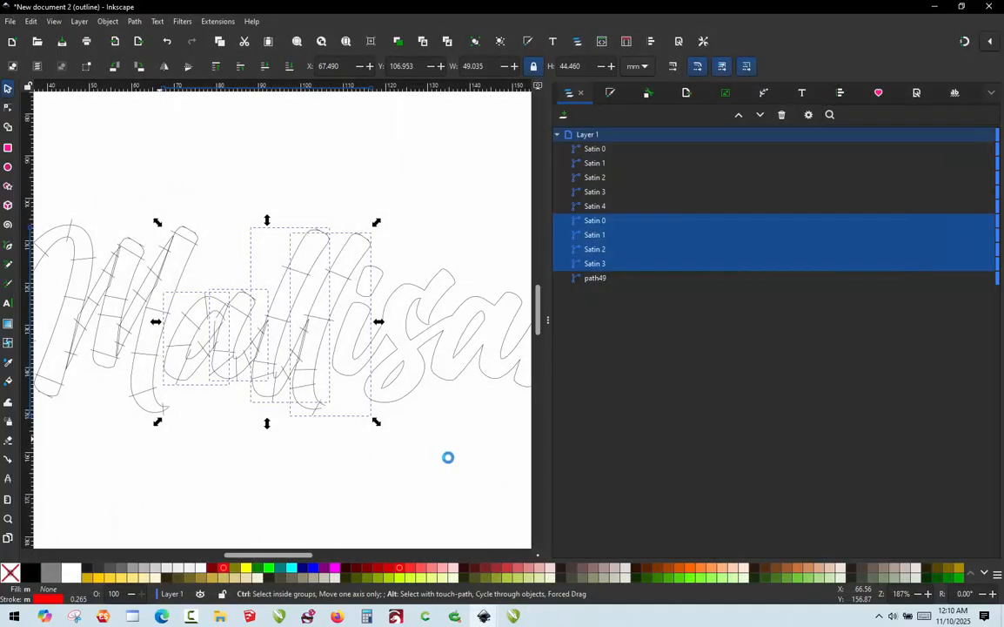
{"action": "left_click", "coordinate": [449, 461]}
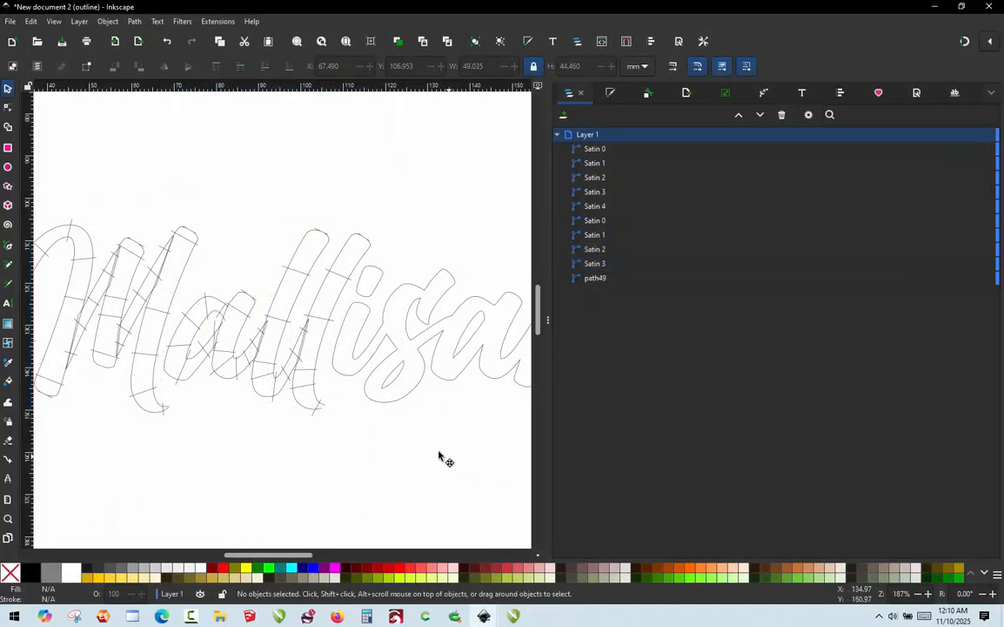
Draw short freehand lines across the upper and lower rounded ends of the i's dot with the Pencil tool.
{"action": "scroll", "coordinate": [270, 275], "scroll_direction": "down", "scroll_amount": 4}
{"action": "scroll", "coordinate": [372, 319], "scroll_direction": "up", "scroll_amount": 2}
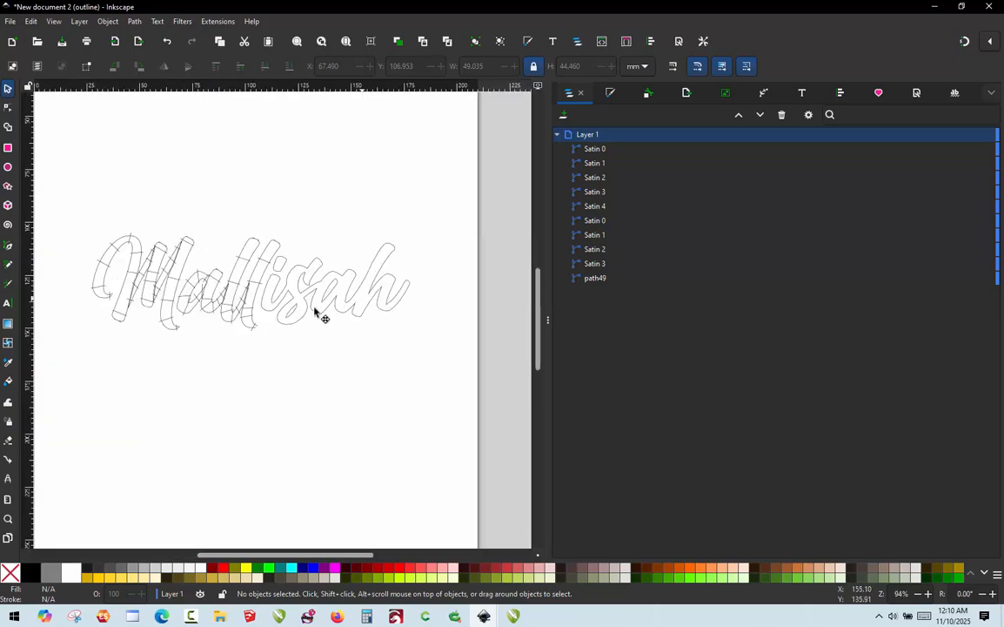
{"action": "scroll", "coordinate": [277, 310], "scroll_direction": "up", "scroll_amount": 2}
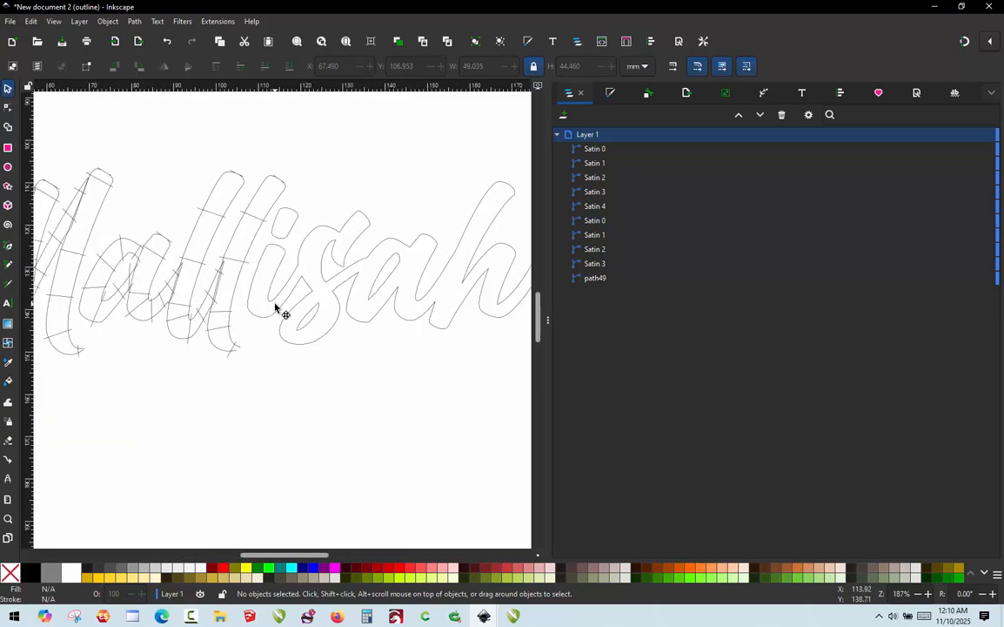
{"action": "scroll", "coordinate": [277, 310], "scroll_direction": "up", "scroll_amount": 2}
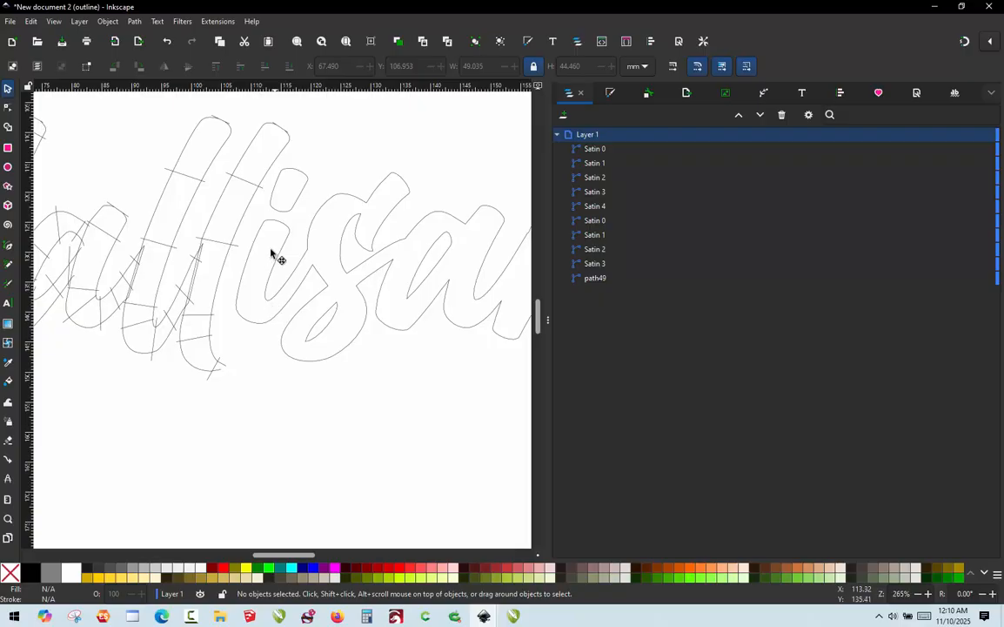
{"action": "scroll", "coordinate": [291, 174], "scroll_direction": "up", "scroll_amount": 8}
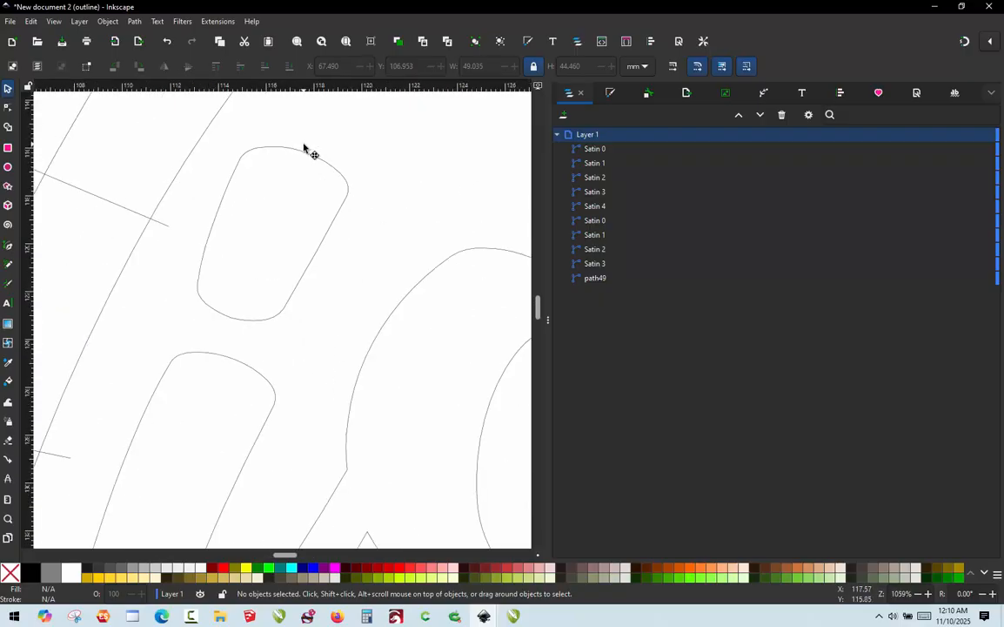
{"action": "key", "text": "p"}
{"action": "scroll", "coordinate": [281, 141], "scroll_direction": "up", "scroll_amount": 2}
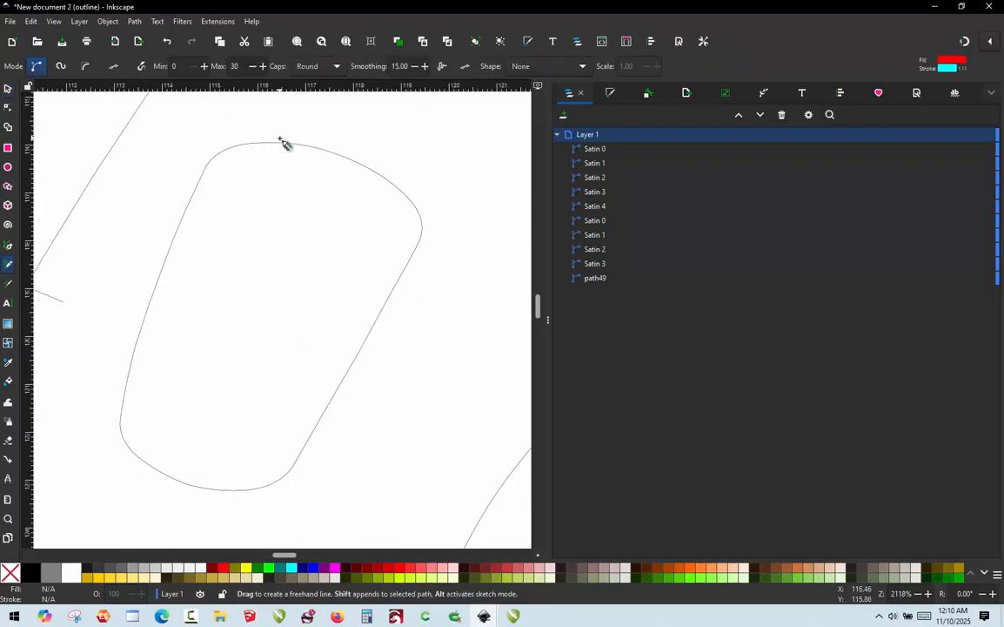
{"action": "left_click_drag", "start_coordinate": [279, 138], "coordinate": [381, 173]}
{"action": "scroll", "coordinate": [374, 179], "scroll_direction": "down", "scroll_amount": 2}
{"action": "scroll", "coordinate": [261, 322], "scroll_direction": "up", "scroll_amount": 2}
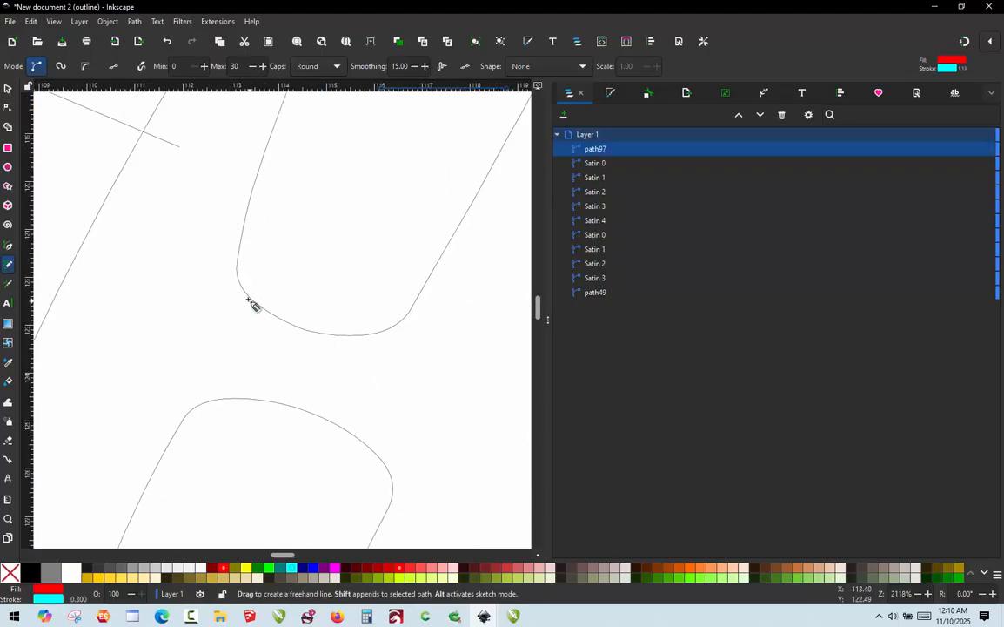
{"action": "left_click_drag", "start_coordinate": [246, 303], "coordinate": [348, 340]}
{"action": "scroll", "coordinate": [345, 352], "scroll_direction": "down", "scroll_amount": 2}
{"action": "scroll", "coordinate": [363, 233], "scroll_direction": "up", "scroll_amount": 2}
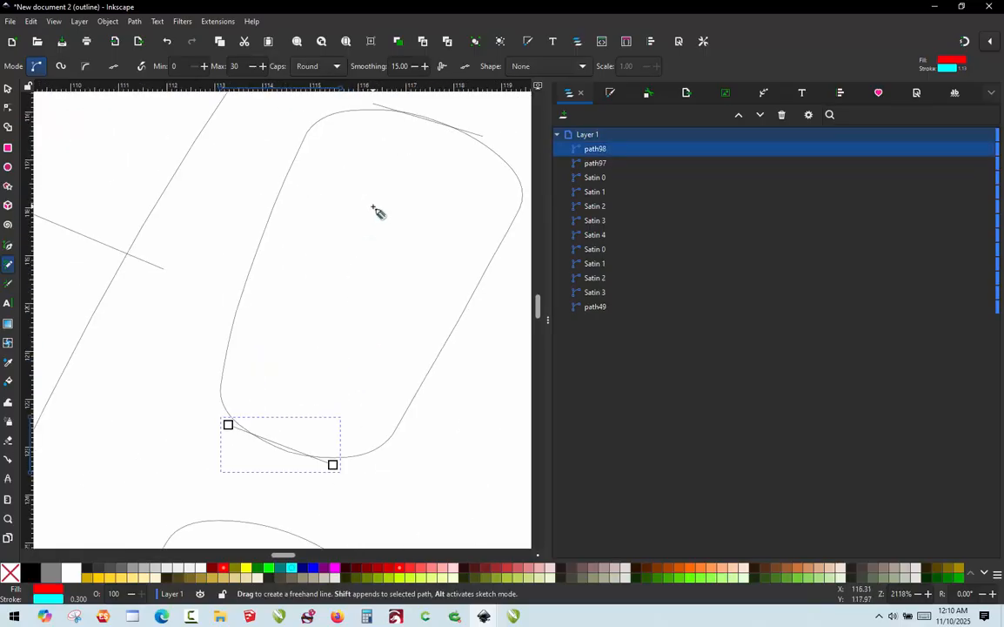
Try a freehand line across the middle of the i's dot and undo it.
{"action": "scroll", "coordinate": [376, 210], "scroll_direction": "down", "scroll_amount": 1}
{"action": "scroll", "coordinate": [309, 257], "scroll_direction": "down", "scroll_amount": 3}
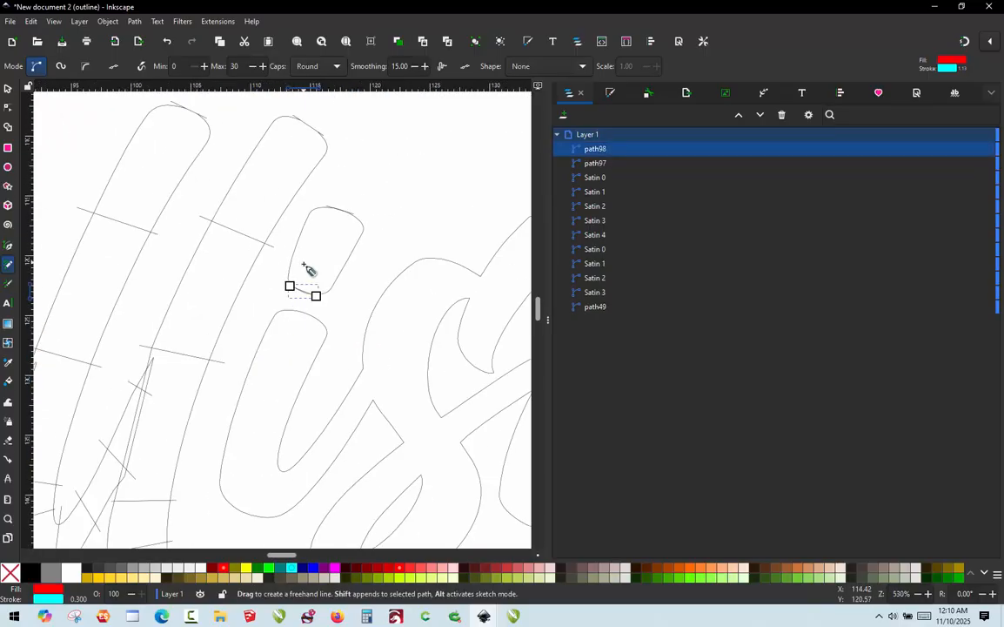
{"action": "scroll", "coordinate": [310, 269], "scroll_direction": "up", "scroll_amount": 1}
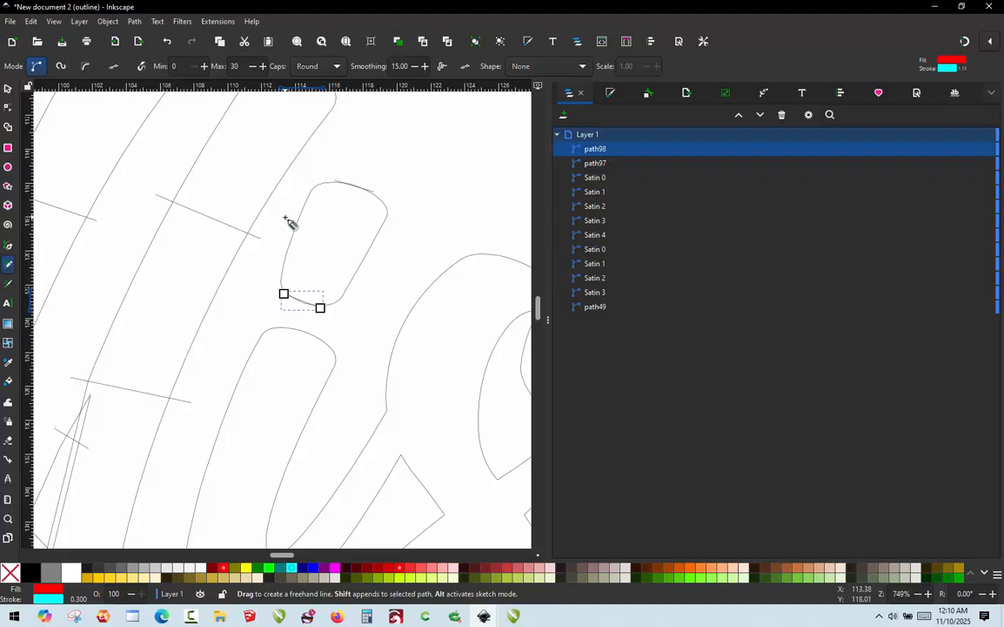
{"action": "left_click_drag", "start_coordinate": [285, 217], "coordinate": [383, 247]}
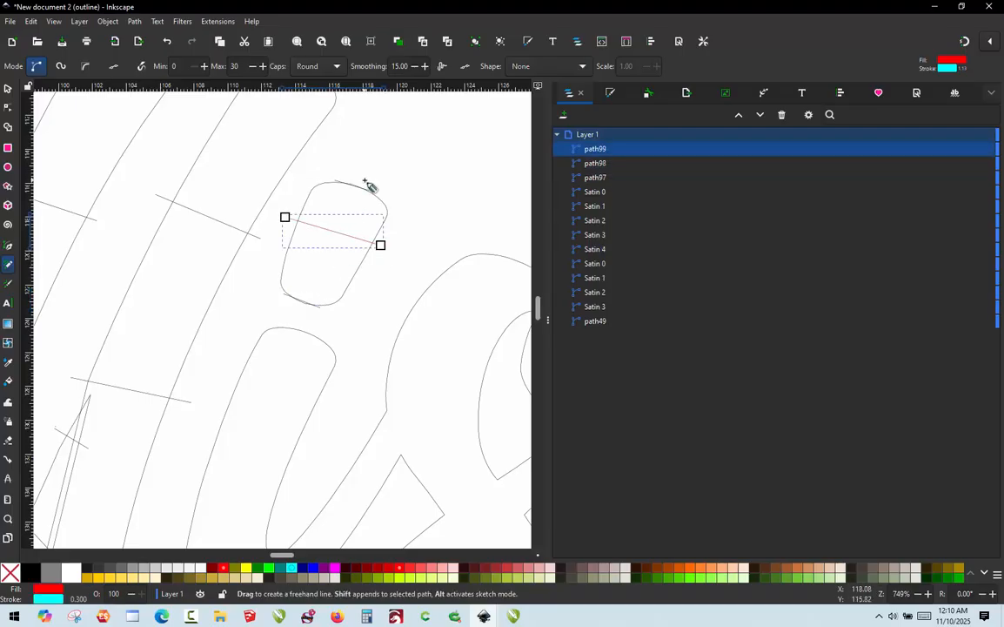
{"action": "key", "text": "ctrl+z"}
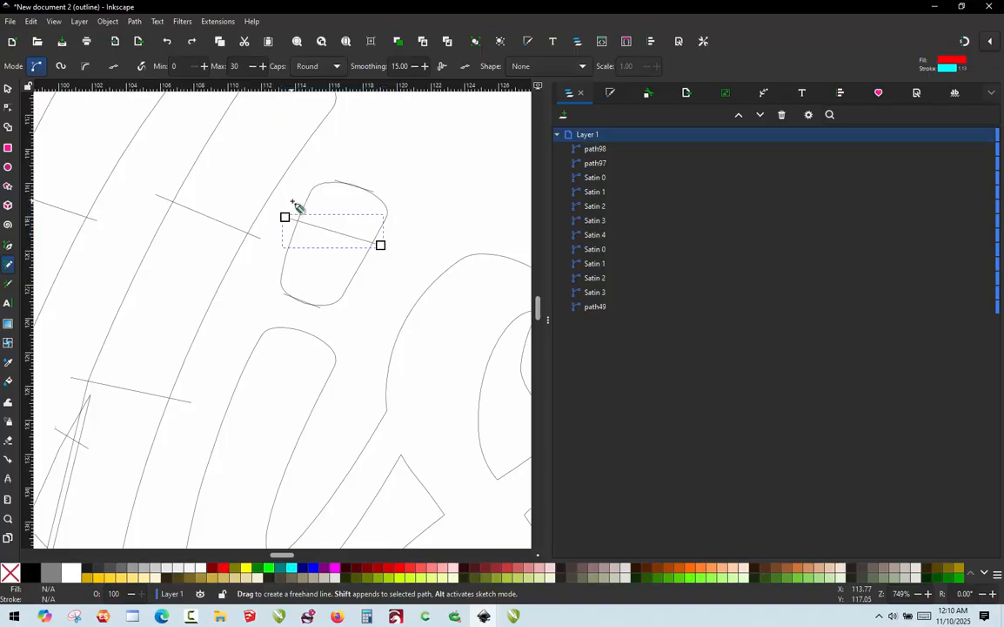
{"action": "scroll", "coordinate": [326, 188], "scroll_direction": "down", "scroll_amount": 2}
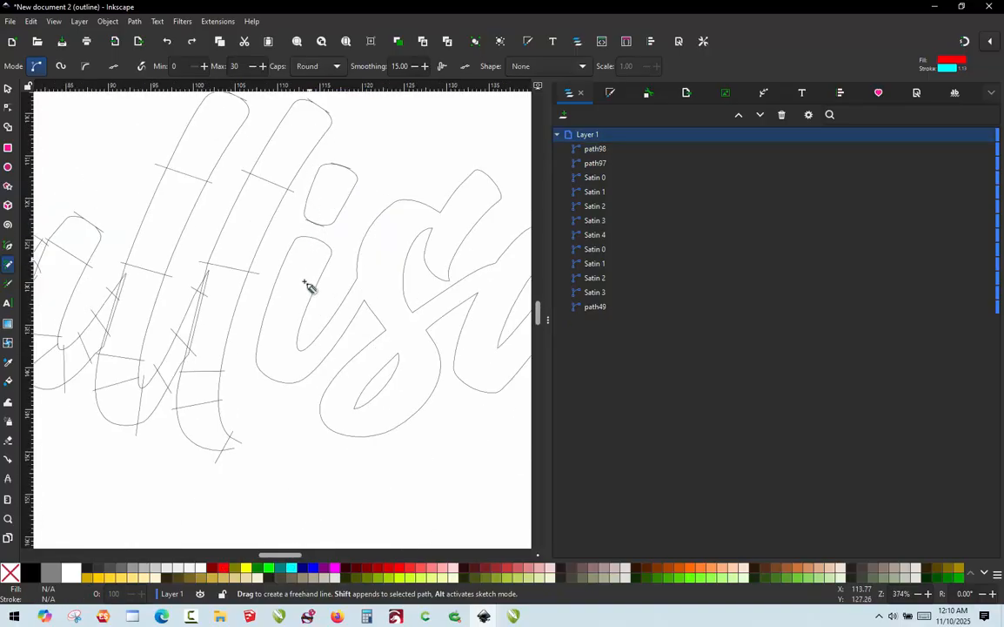
Draw a short freehand line across the rounded upper end of the i's stem with the Pencil tool.
{"action": "scroll", "coordinate": [318, 252], "scroll_direction": "up", "scroll_amount": 5}
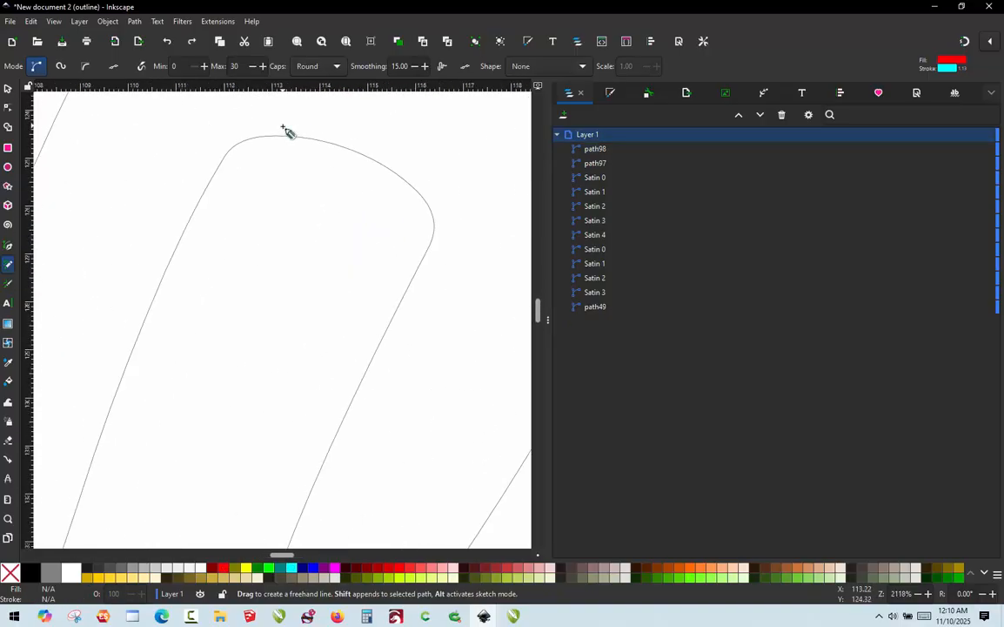
{"action": "mouse_move", "coordinate": [283, 128]}
{"action": "left_mouse_down"}
{"action": "mouse_move", "coordinate": [378, 153]}
{"action": "mouse_move", "coordinate": [414, 176]}
{"action": "left_mouse_up"}
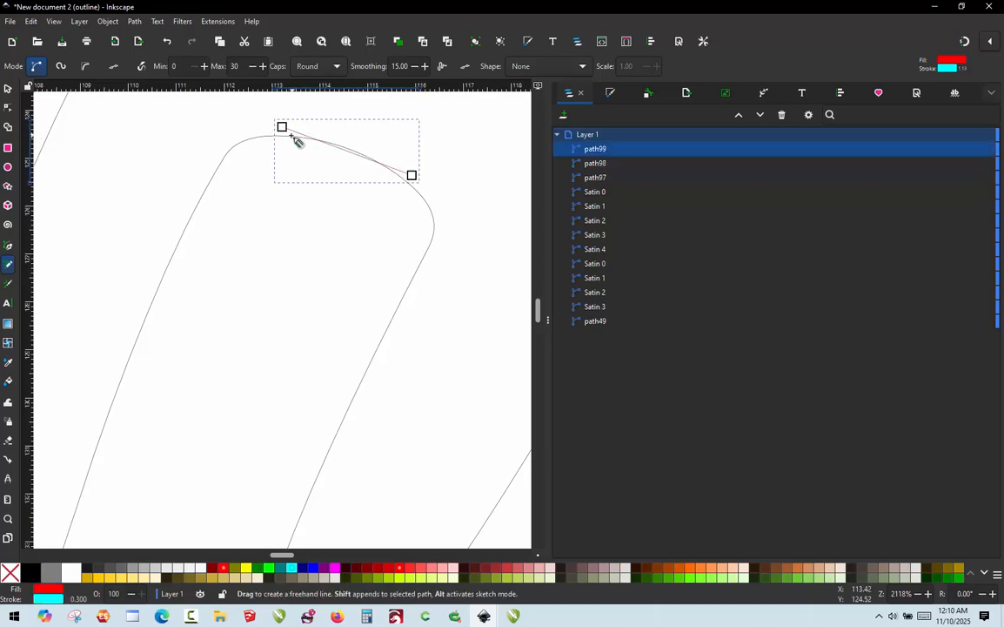
{"action": "scroll", "coordinate": [372, 171], "scroll_direction": "down", "scroll_amount": 3}
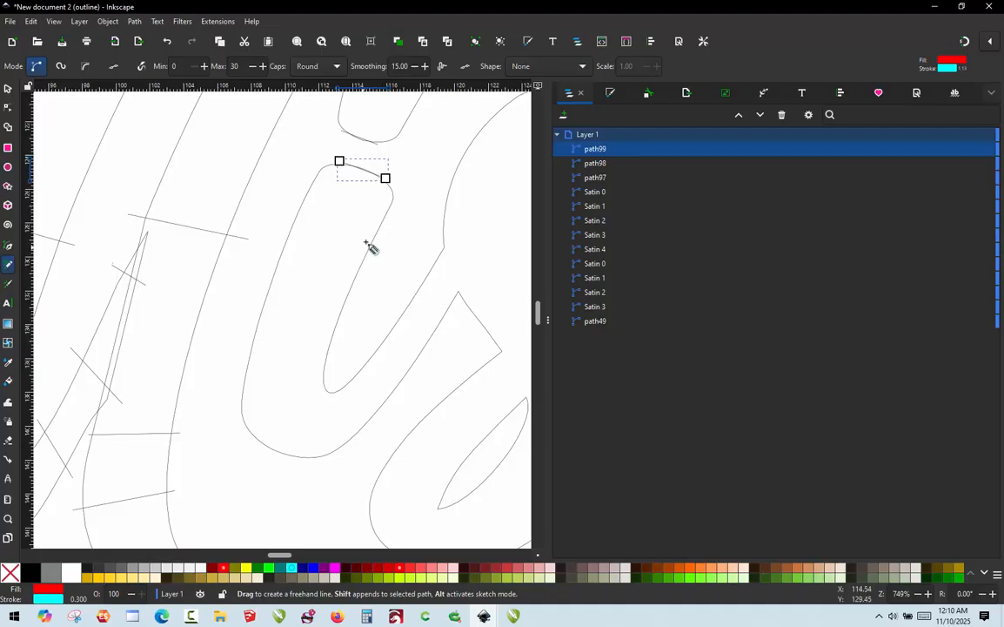
Draw a short freehand line across the rounded end of the s's upper arm.
{"action": "scroll", "coordinate": [230, 269], "scroll_direction": "down", "scroll_amount": 2}
{"action": "scroll", "coordinate": [340, 288], "scroll_direction": "up", "scroll_amount": 3}
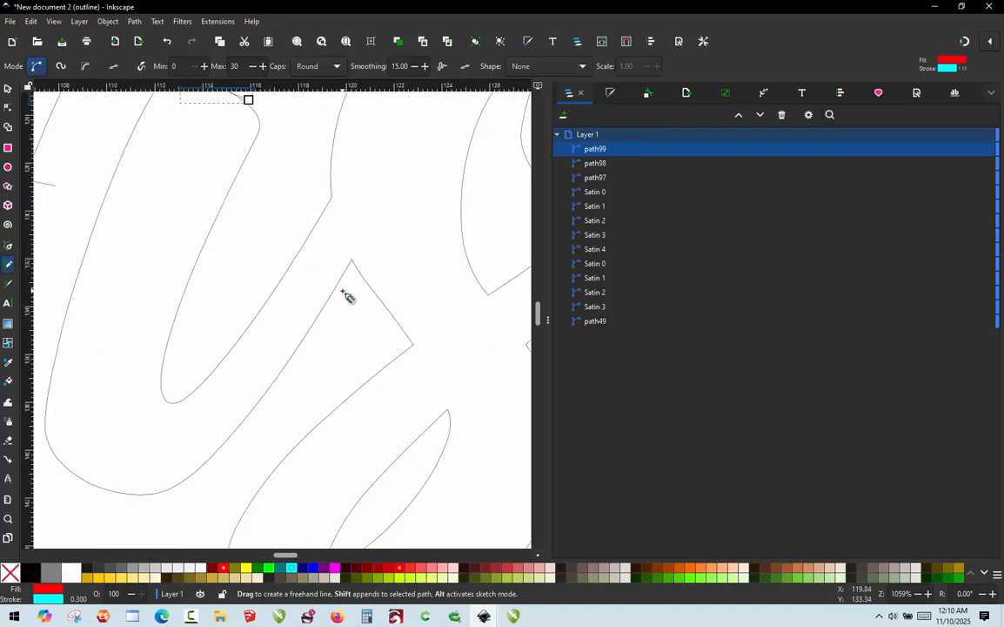
{"action": "scroll", "coordinate": [334, 300], "scroll_direction": "down", "scroll_amount": 2}
{"action": "scroll", "coordinate": [370, 240], "scroll_direction": "up", "scroll_amount": 3}
{"action": "scroll", "coordinate": [287, 300], "scroll_direction": "down", "scroll_amount": 3}
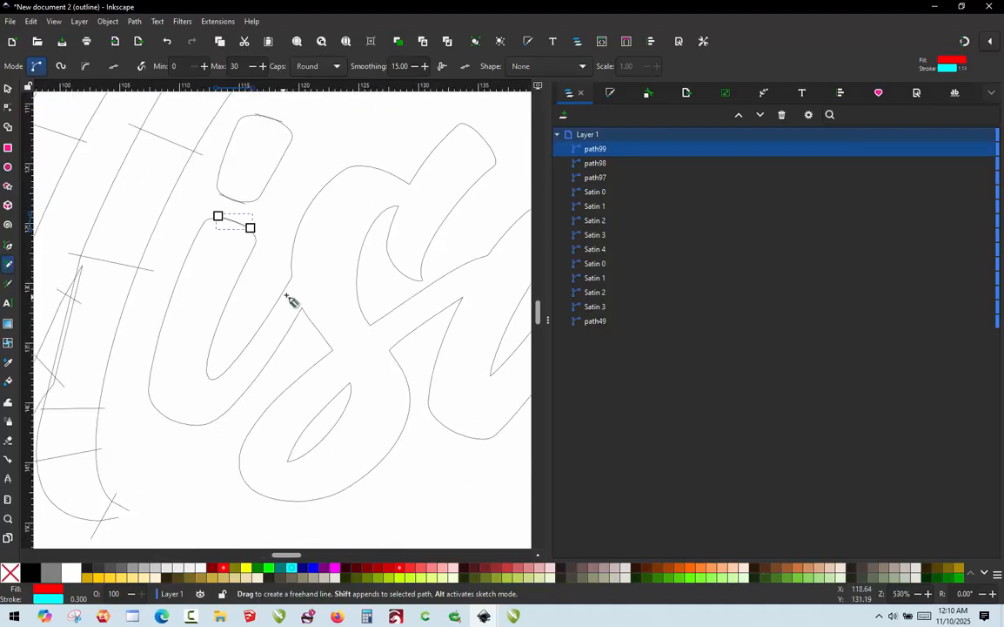
{"action": "scroll", "coordinate": [324, 311], "scroll_direction": "up", "scroll_amount": 1}
{"action": "scroll", "coordinate": [325, 312], "scroll_direction": "up", "scroll_amount": 1}
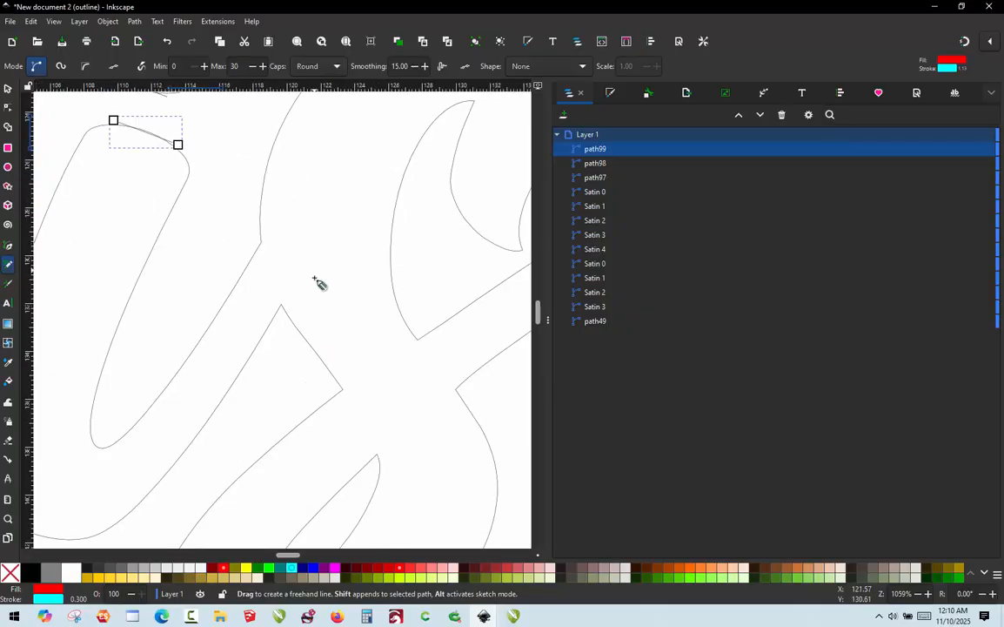
{"action": "scroll", "coordinate": [315, 277], "scroll_direction": "down", "scroll_amount": 3}
{"action": "scroll", "coordinate": [422, 199], "scroll_direction": "up", "scroll_amount": 2}
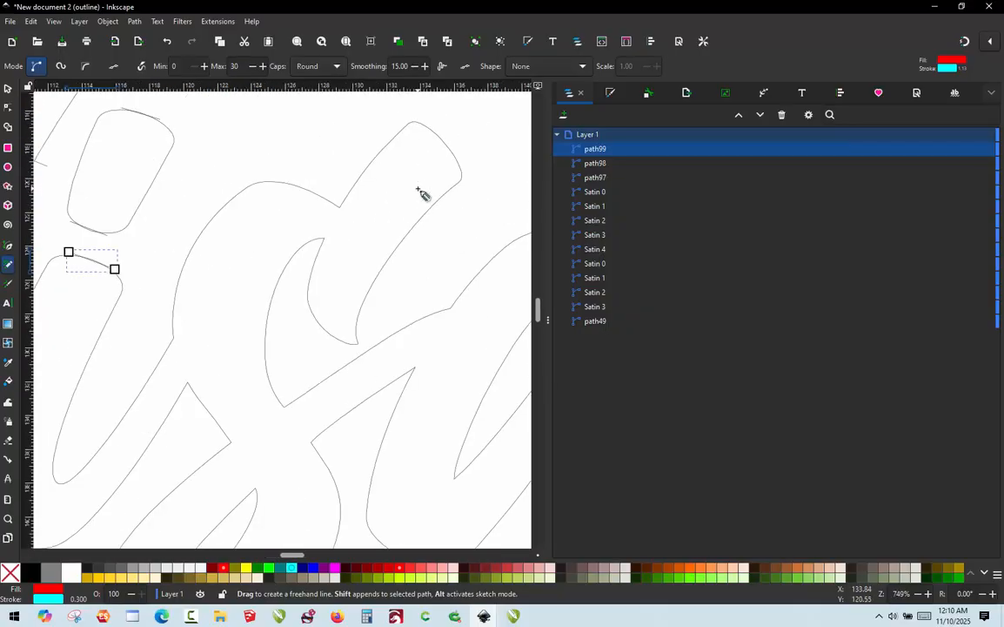
{"action": "scroll", "coordinate": [406, 106], "scroll_direction": "up", "scroll_amount": 2}
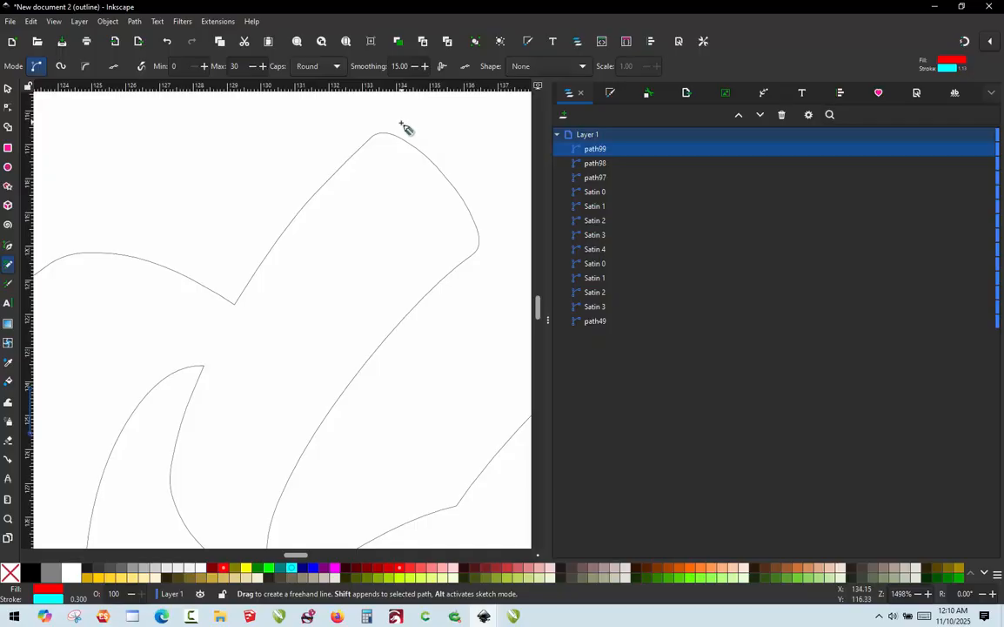
{"action": "left_click_drag", "start_coordinate": [395, 126], "coordinate": [489, 228]}
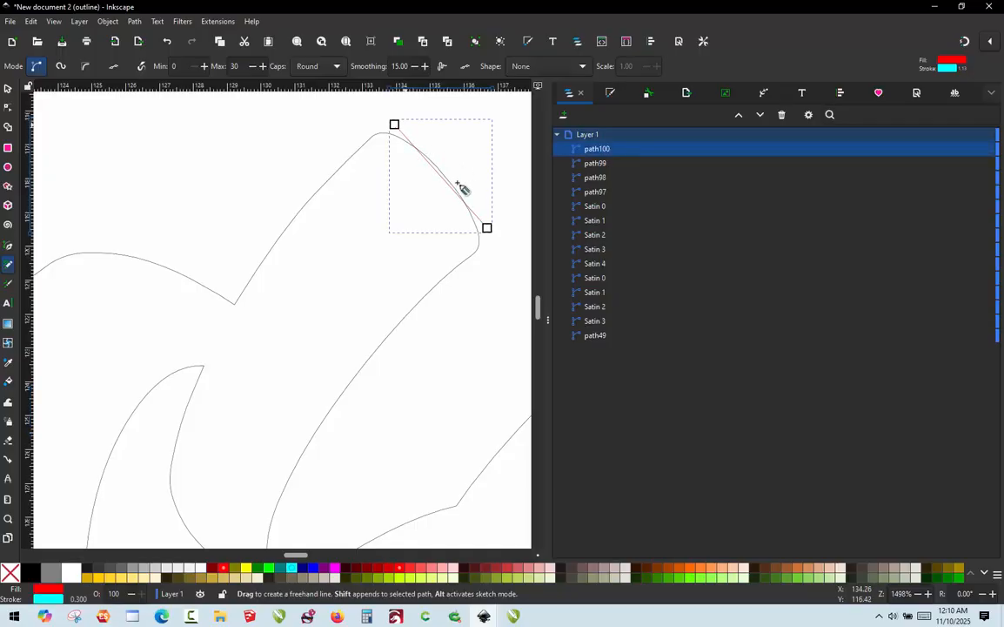
Draw three freehand lines across the s's upper hook: near its lower end, through its middle, and at the inner pointed corner.
{"action": "scroll", "coordinate": [366, 156], "scroll_direction": "down", "scroll_amount": 3}
{"action": "scroll", "coordinate": [338, 285], "scroll_direction": "up", "scroll_amount": 3}
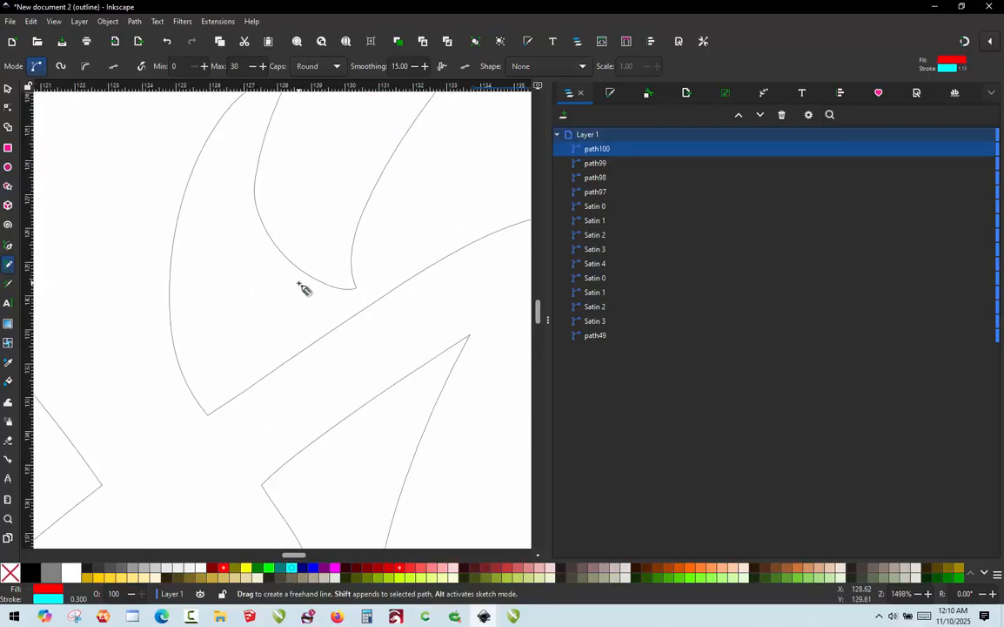
{"action": "left_click_drag", "start_coordinate": [299, 283], "coordinate": [366, 256]}
{"action": "scroll", "coordinate": [327, 226], "scroll_direction": "up", "scroll_amount": 2}
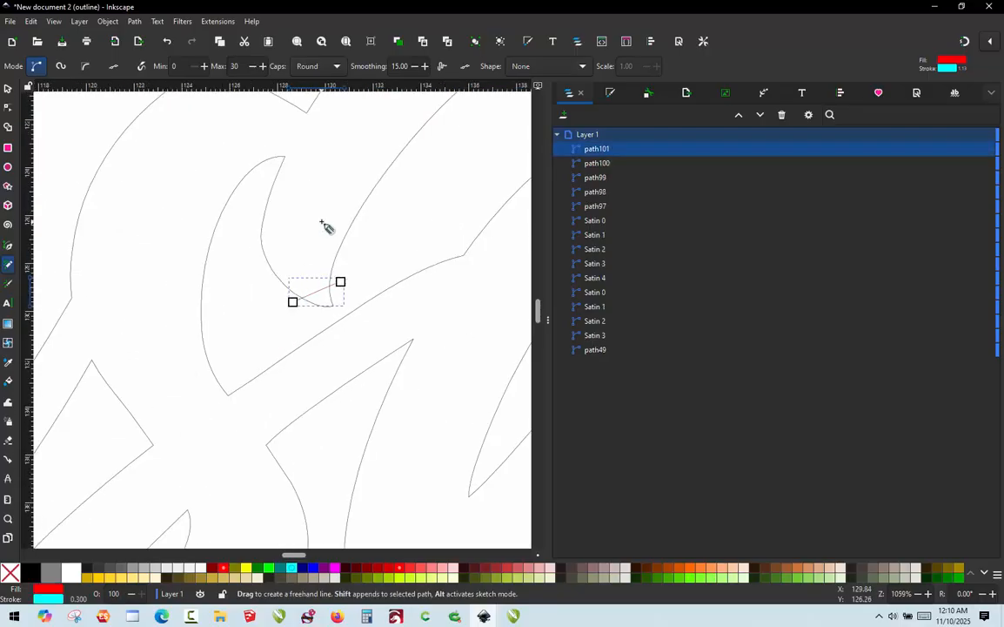
{"action": "left_click", "coordinate": [199, 171]}
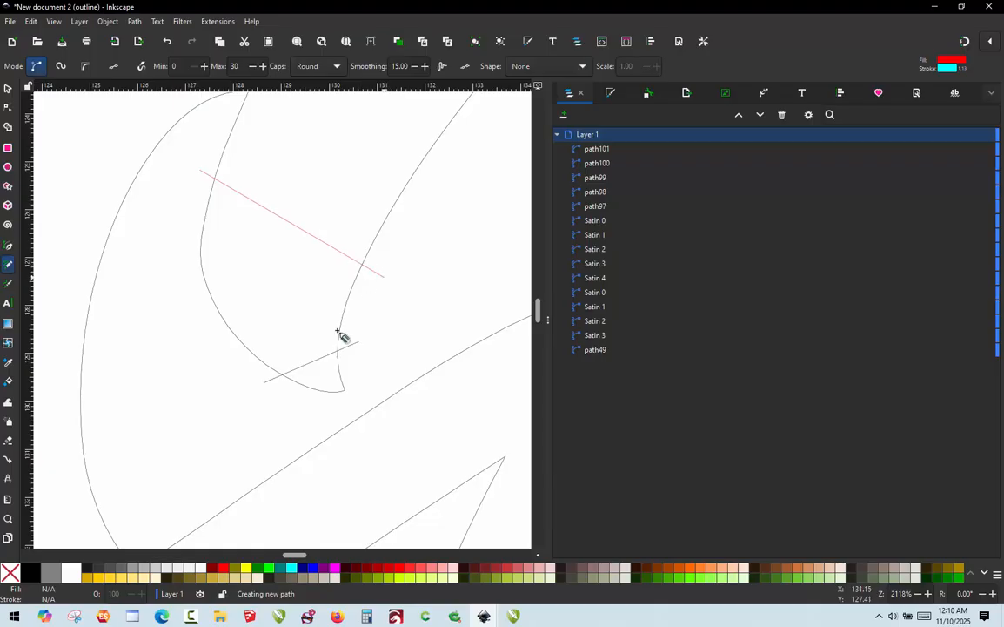
{"action": "left_click", "coordinate": [382, 278]}
{"action": "scroll", "coordinate": [382, 278], "scroll_direction": "down", "scroll_amount": 1}
{"action": "scroll", "coordinate": [328, 184], "scroll_direction": "up", "scroll_amount": 1}
{"action": "left_click", "coordinate": [256, 136]}
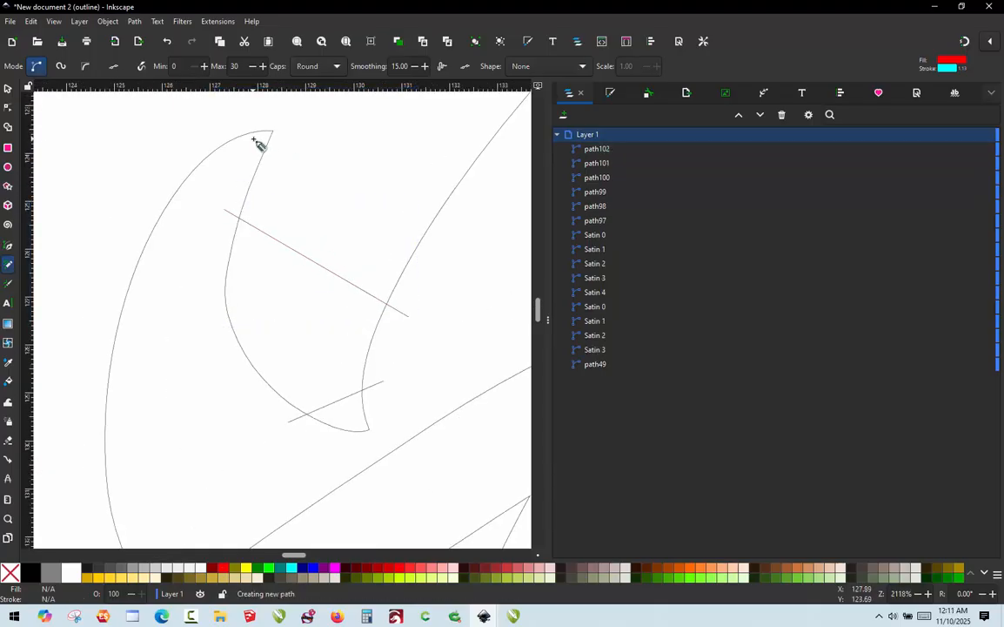
{"action": "left_click", "coordinate": [441, 245]}
{"action": "scroll", "coordinate": [357, 315], "scroll_direction": "down", "scroll_amount": 4}
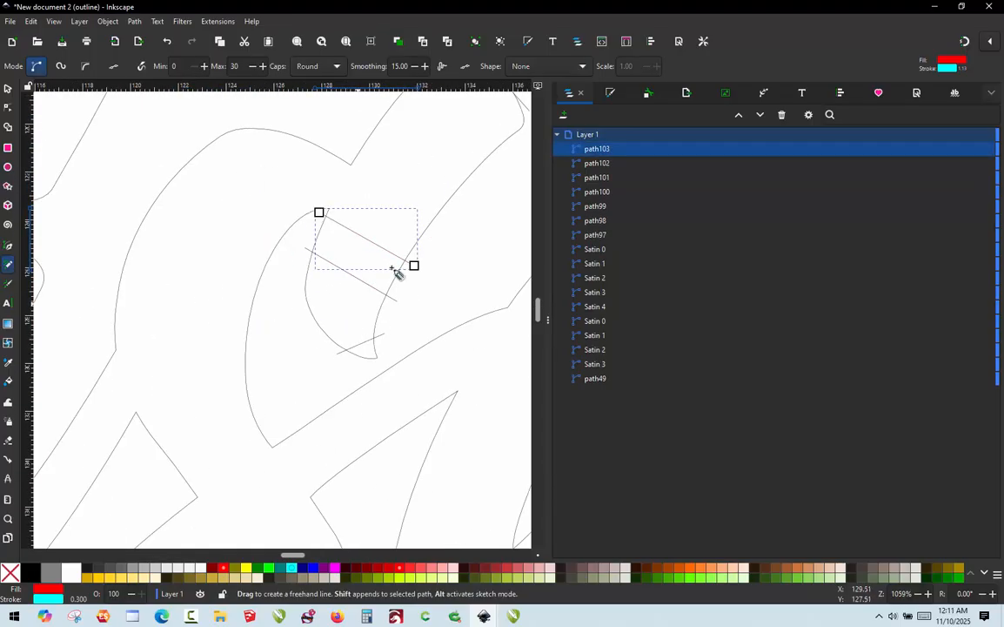
Draw a line across the s's arm at the outer notch and a short connecting line crossing it and the inner-corner line.
{"action": "scroll", "coordinate": [386, 227], "scroll_direction": "up", "scroll_amount": 3}
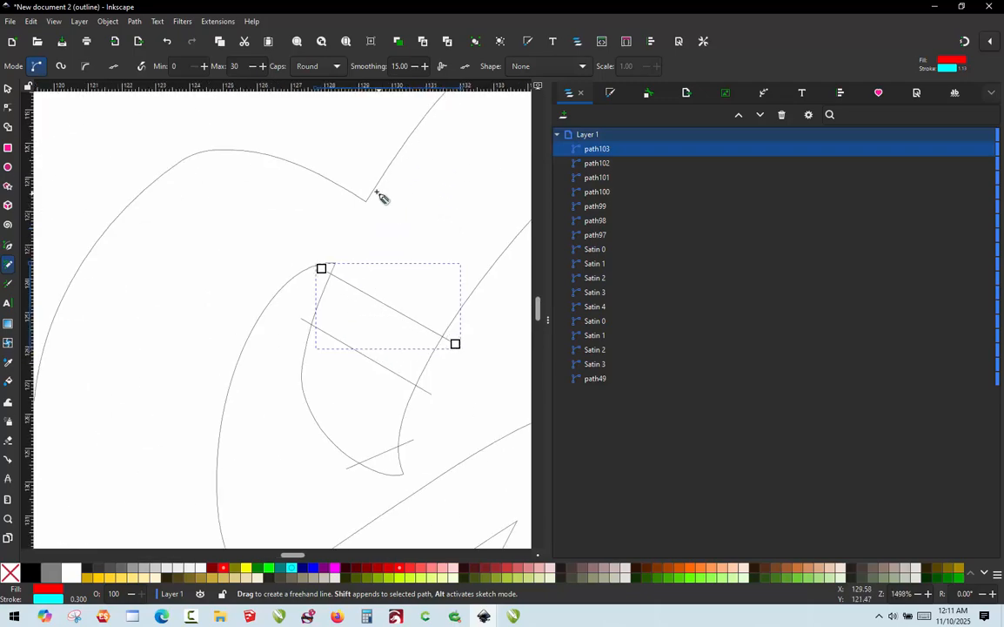
{"action": "left_click", "coordinate": [367, 188]}
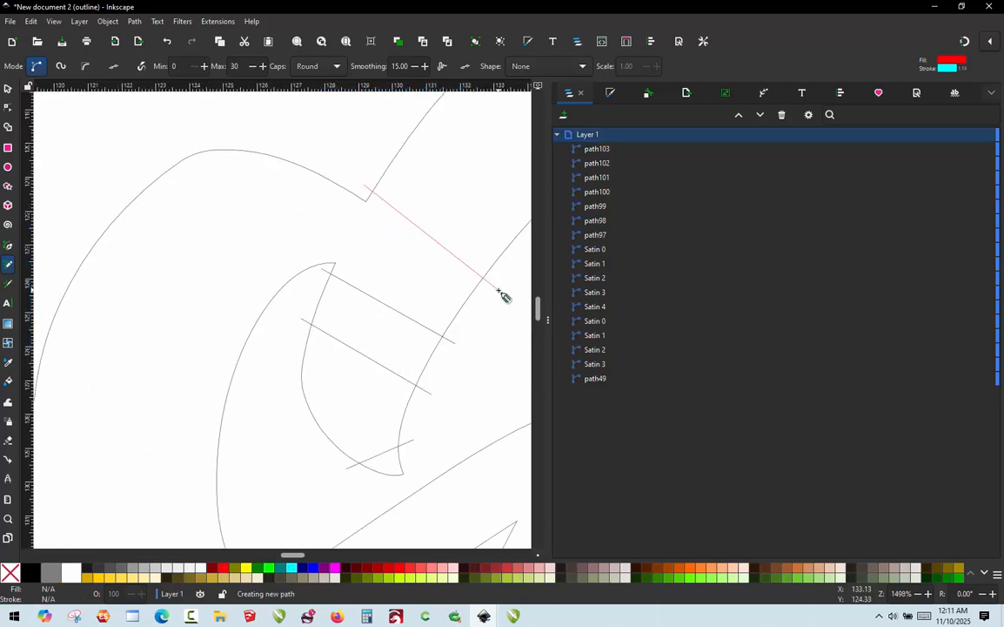
{"action": "left_click", "coordinate": [433, 221]}
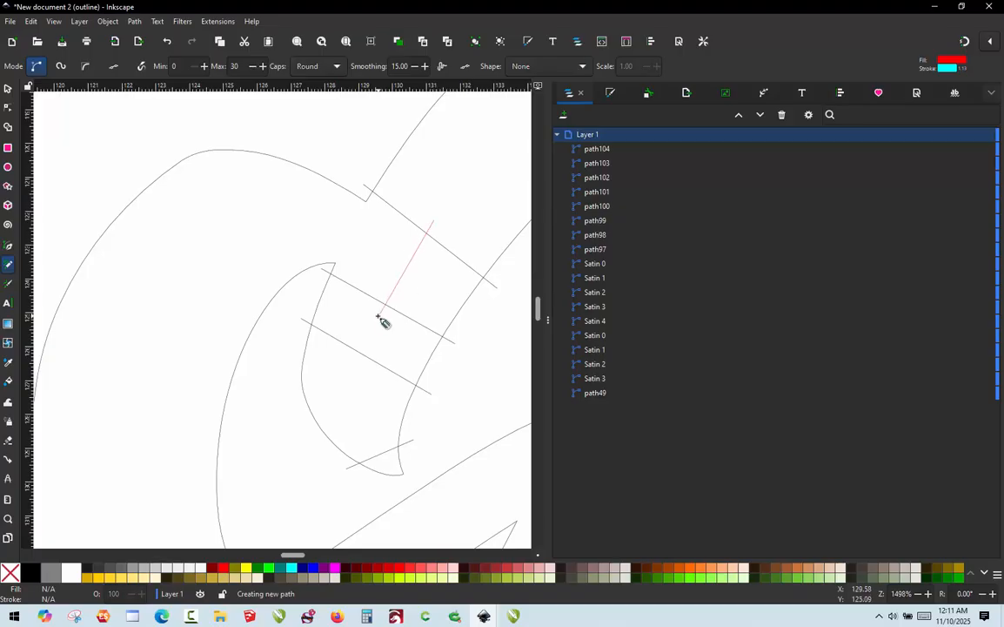
{"action": "left_click", "coordinate": [379, 315]}
{"action": "scroll", "coordinate": [374, 315], "scroll_direction": "down", "scroll_amount": 1}
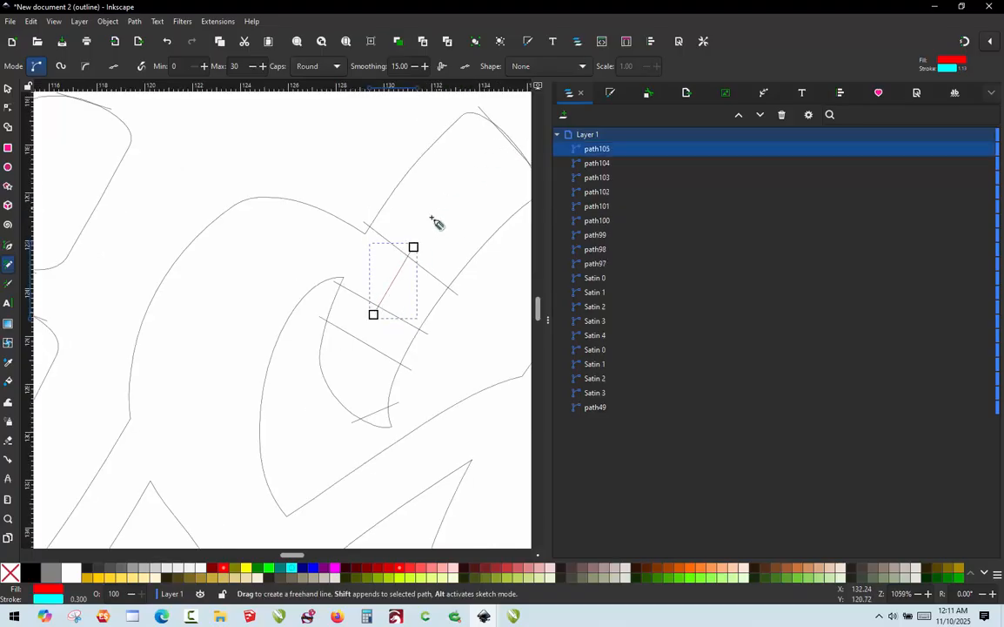
Draw two close parallel lines between the s's outer notch and inner pointed corner, with a short connecting line across both.
{"action": "scroll", "coordinate": [318, 249], "scroll_direction": "up", "scroll_amount": 2}
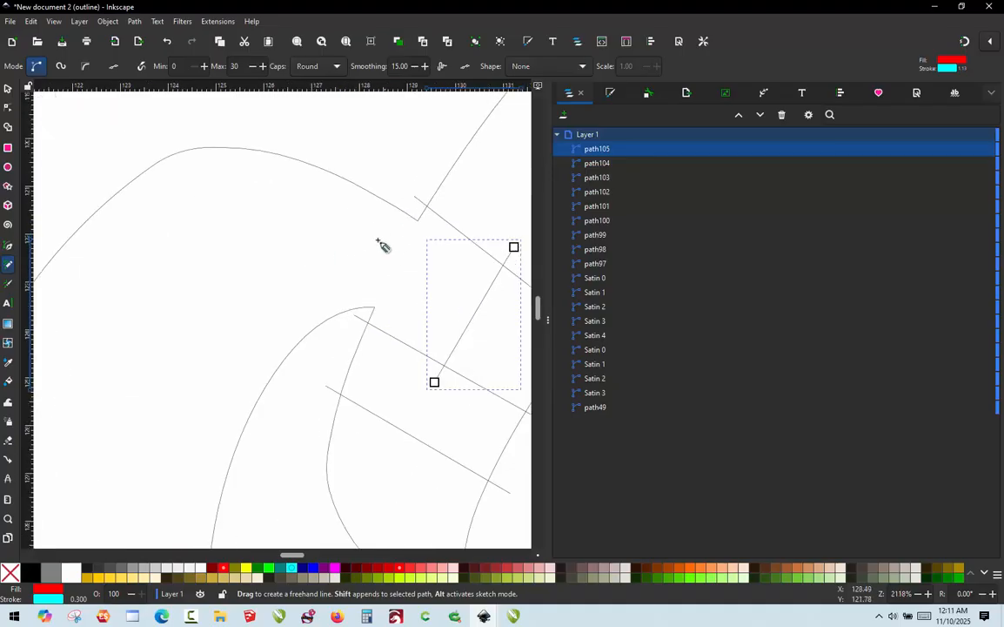
{"action": "scroll", "coordinate": [378, 243], "scroll_direction": "up", "scroll_amount": 1}
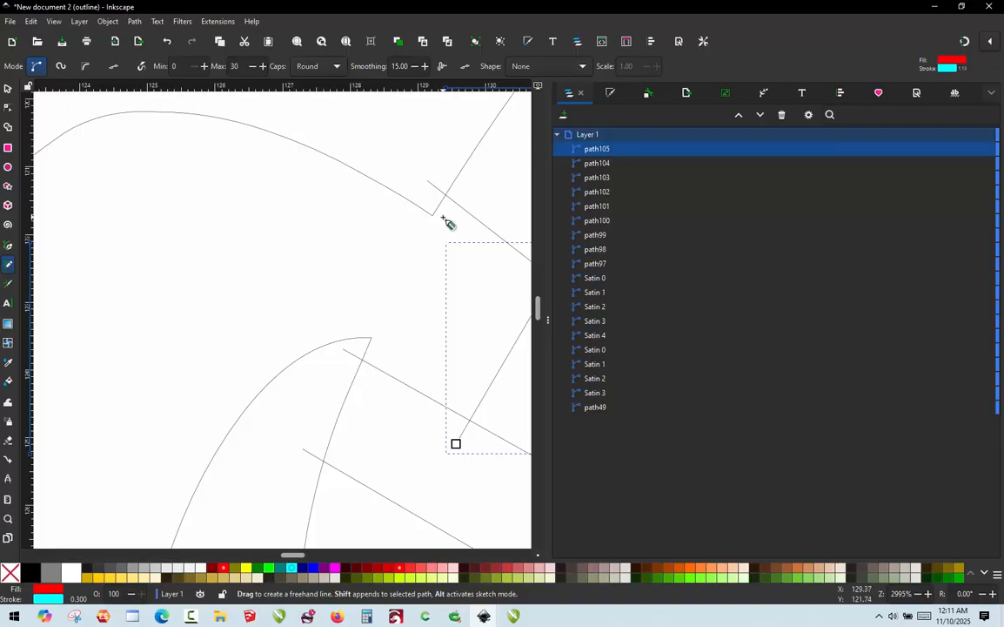
{"action": "mouse_move", "coordinate": [442, 220]}
{"action": "left_mouse_down"}
{"action": "mouse_move", "coordinate": [386, 329]}
{"action": "mouse_move", "coordinate": [389, 345]}
{"action": "mouse_move", "coordinate": [372, 350]}
{"action": "left_mouse_up"}
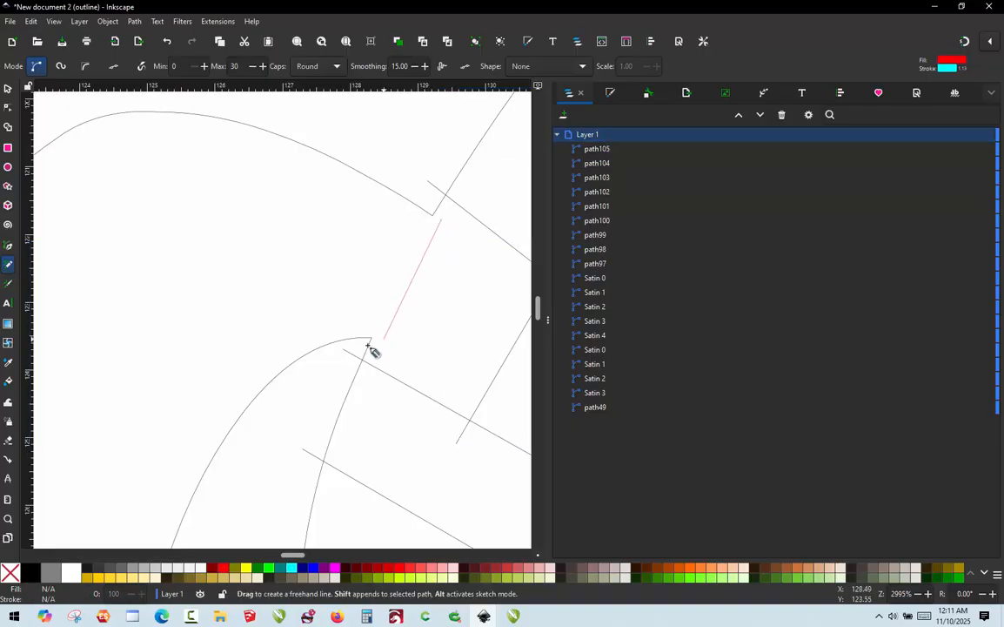
{"action": "left_click", "coordinate": [347, 337]}
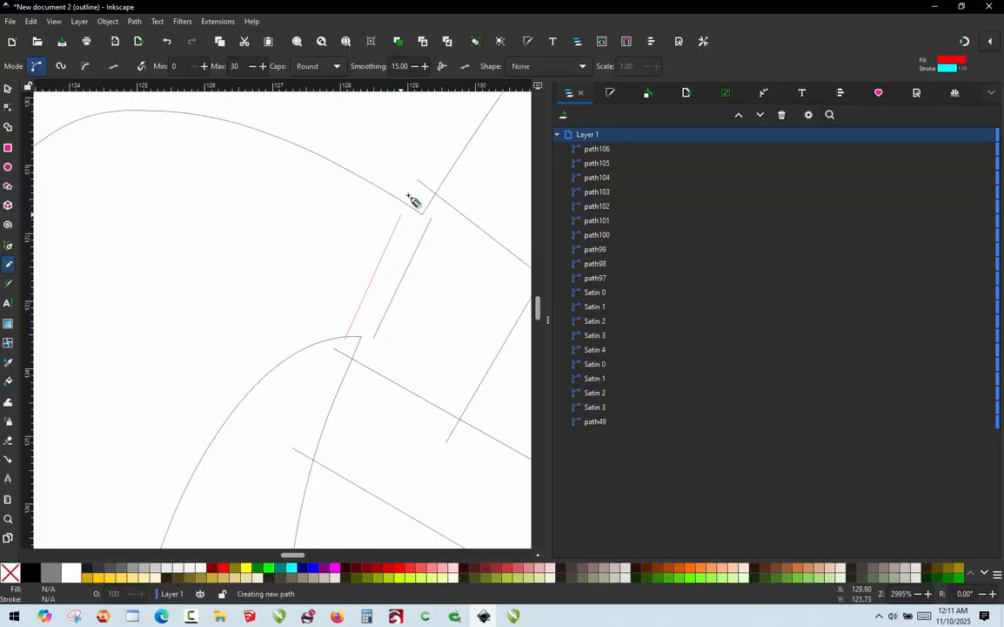
{"action": "left_click", "coordinate": [409, 196]}
{"action": "left_click", "coordinate": [371, 261]}
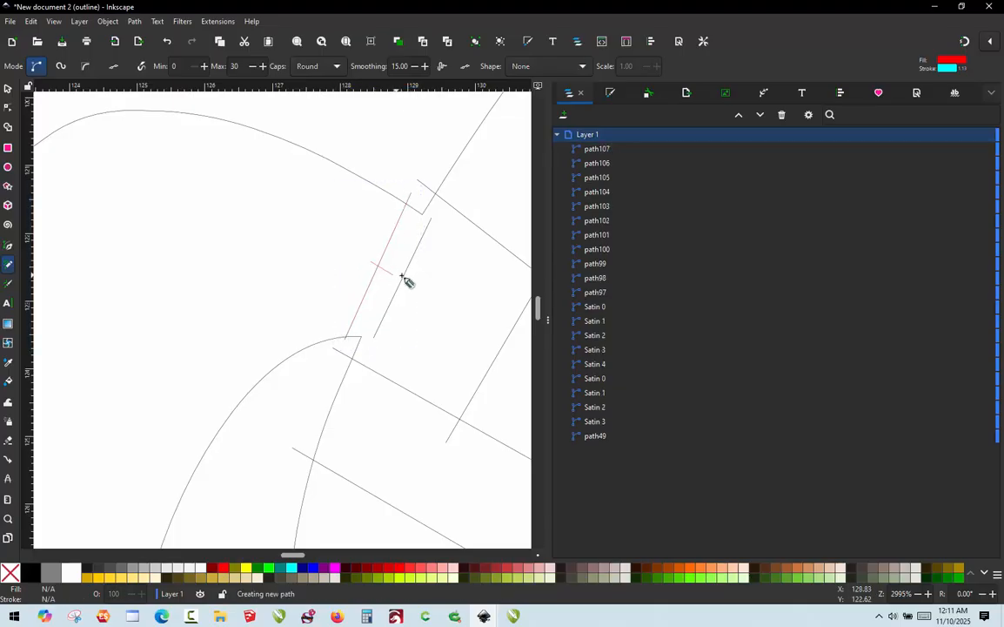
{"action": "left_click", "coordinate": [407, 278]}
{"action": "scroll", "coordinate": [406, 292], "scroll_direction": "down", "scroll_amount": 2}
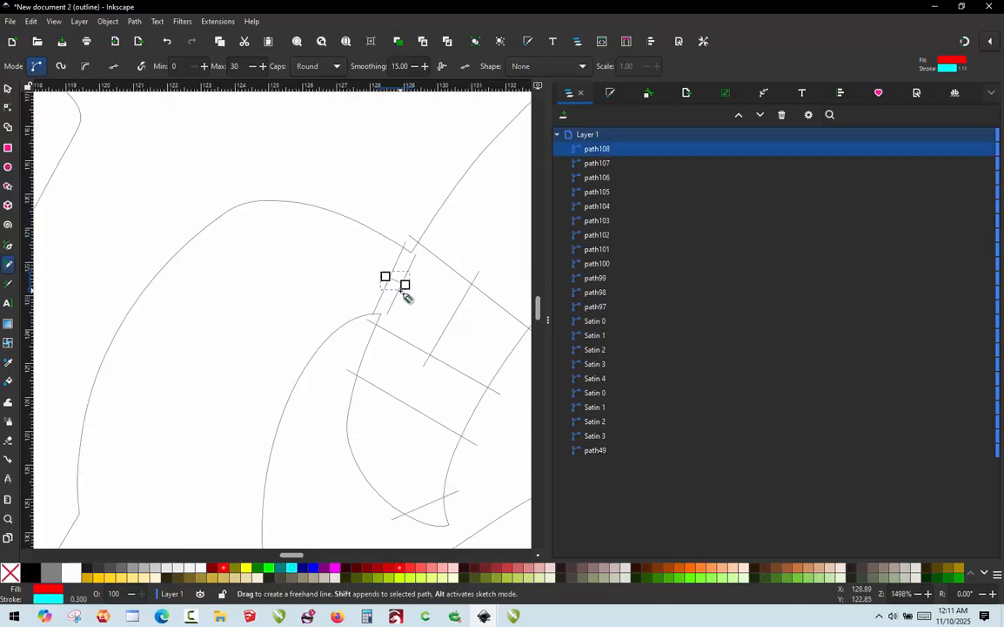
Draw two freehand lines across the s's upper curve, one near its crest and one farther down its outer side.
{"action": "scroll", "coordinate": [365, 148], "scroll_direction": "down", "scroll_amount": 1}
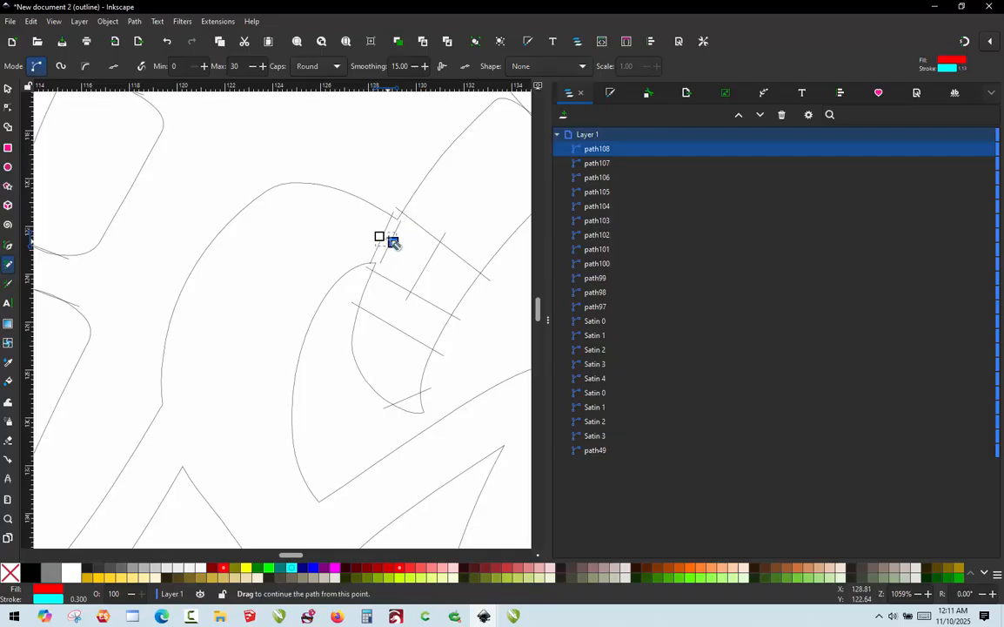
{"action": "scroll", "coordinate": [351, 163], "scroll_direction": "down", "scroll_amount": 2}
{"action": "scroll", "coordinate": [320, 199], "scroll_direction": "up", "scroll_amount": 2}
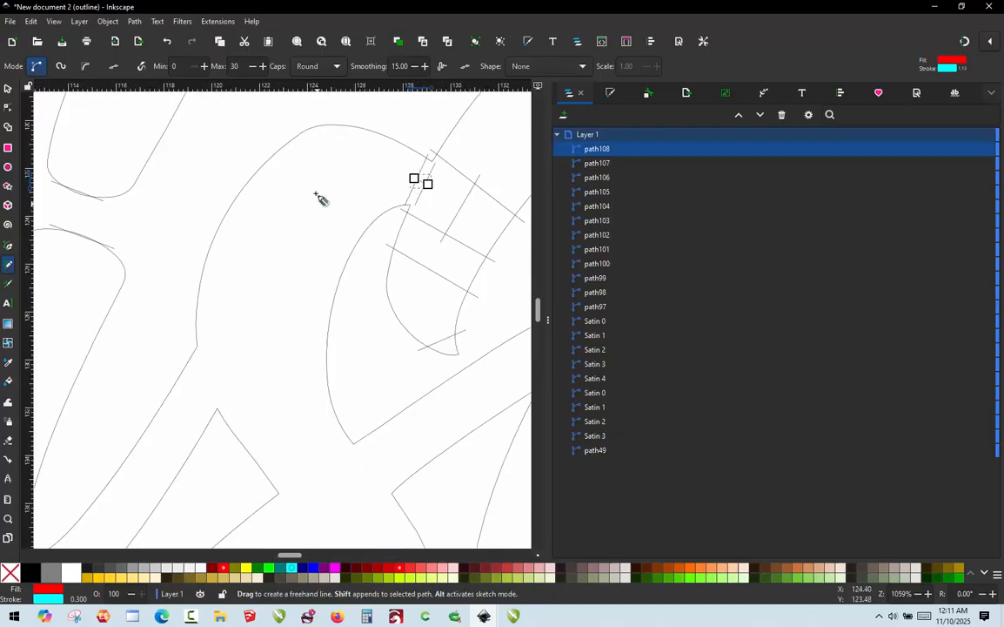
{"action": "left_click", "coordinate": [313, 116]}
{"action": "left_click", "coordinate": [381, 228]}
{"action": "left_click", "coordinate": [216, 212]}
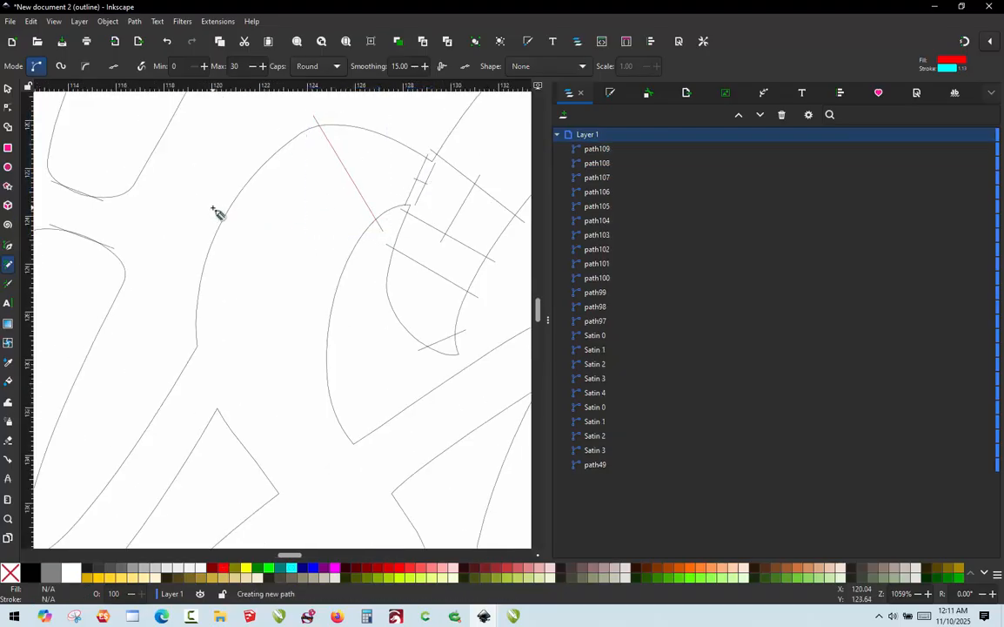
{"action": "left_click", "coordinate": [354, 268]}
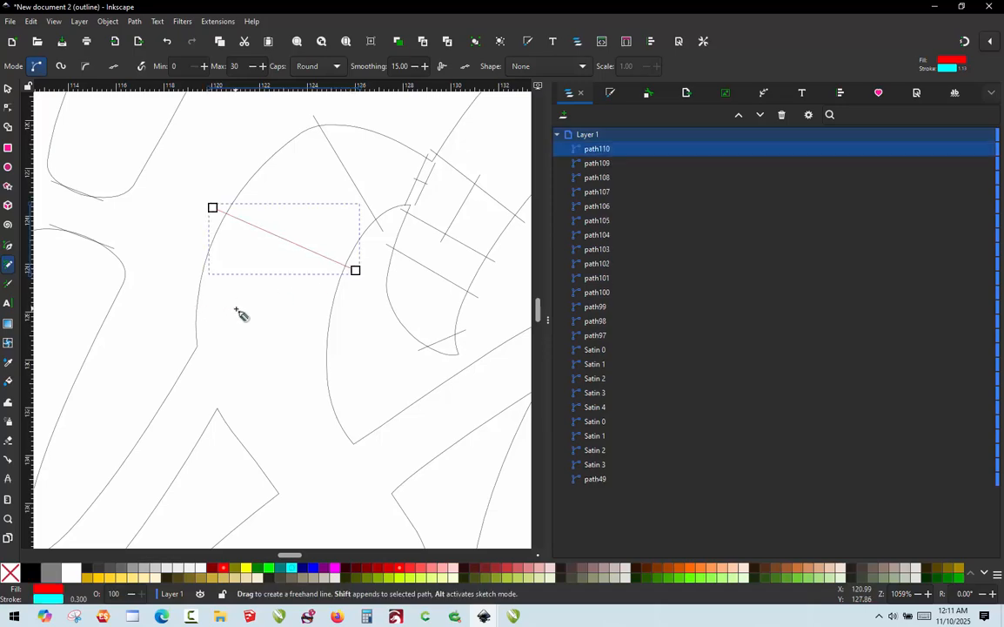
Draw two lines across the s where the i's tail joins it, then a connecting line crossing both.
{"action": "scroll", "coordinate": [191, 372], "scroll_direction": "down", "scroll_amount": 1}
{"action": "scroll", "coordinate": [239, 359], "scroll_direction": "up", "scroll_amount": 1}
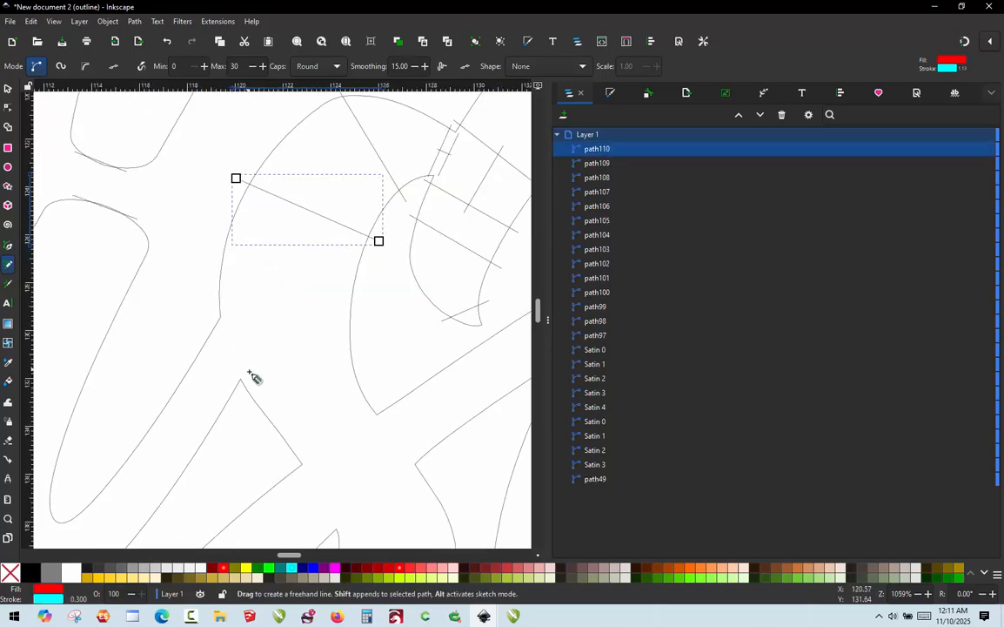
{"action": "scroll", "coordinate": [339, 274], "scroll_direction": "down", "scroll_amount": 2}
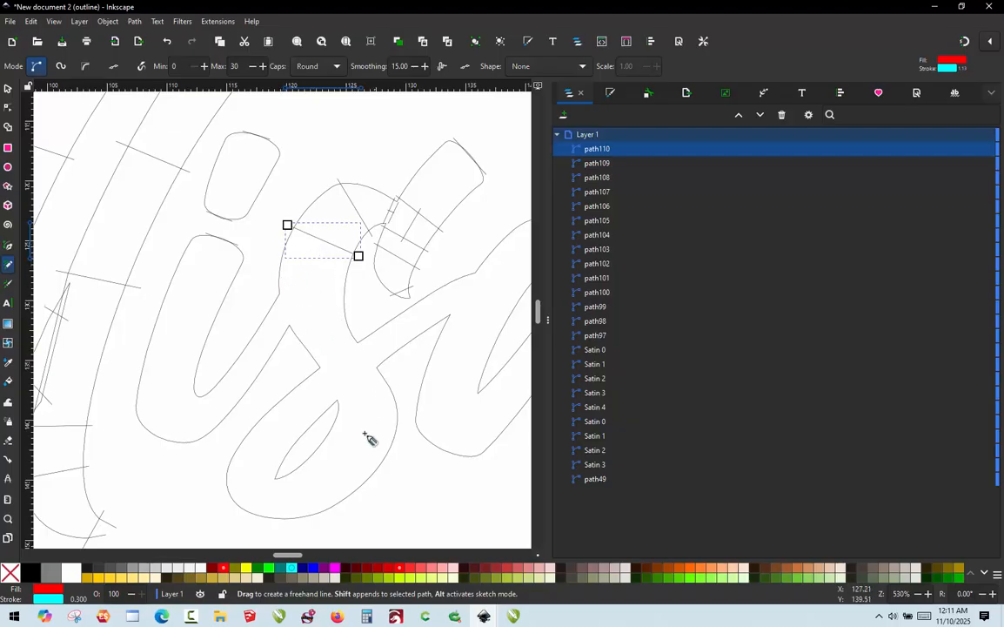
{"action": "scroll", "coordinate": [293, 304], "scroll_direction": "up", "scroll_amount": 3}
{"action": "scroll", "coordinate": [261, 271], "scroll_direction": "up", "scroll_amount": 1}
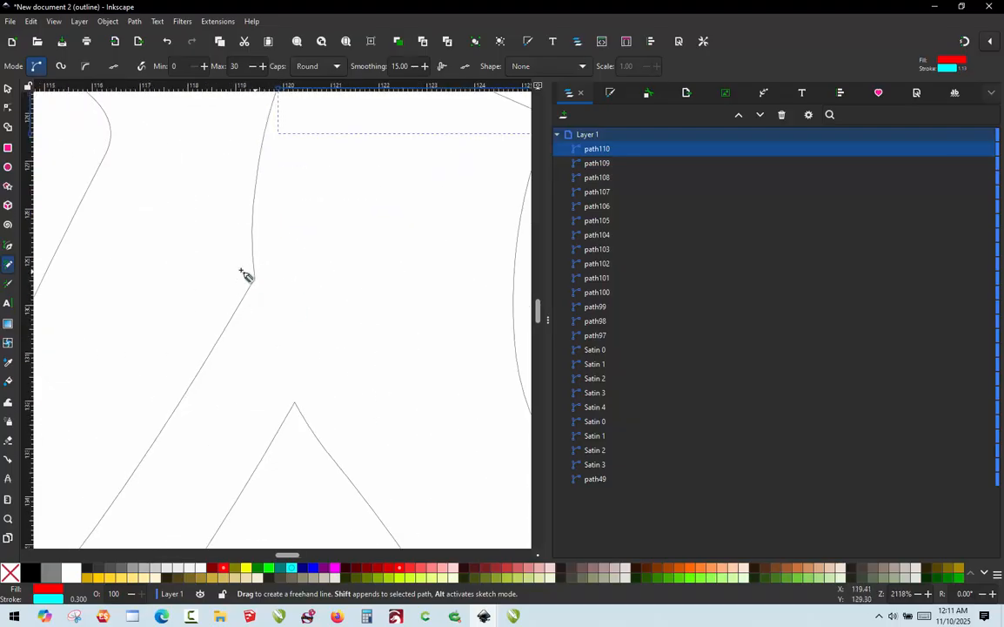
{"action": "scroll", "coordinate": [240, 272], "scroll_direction": "down", "scroll_amount": 1}
{"action": "left_click", "coordinate": [239, 266]}
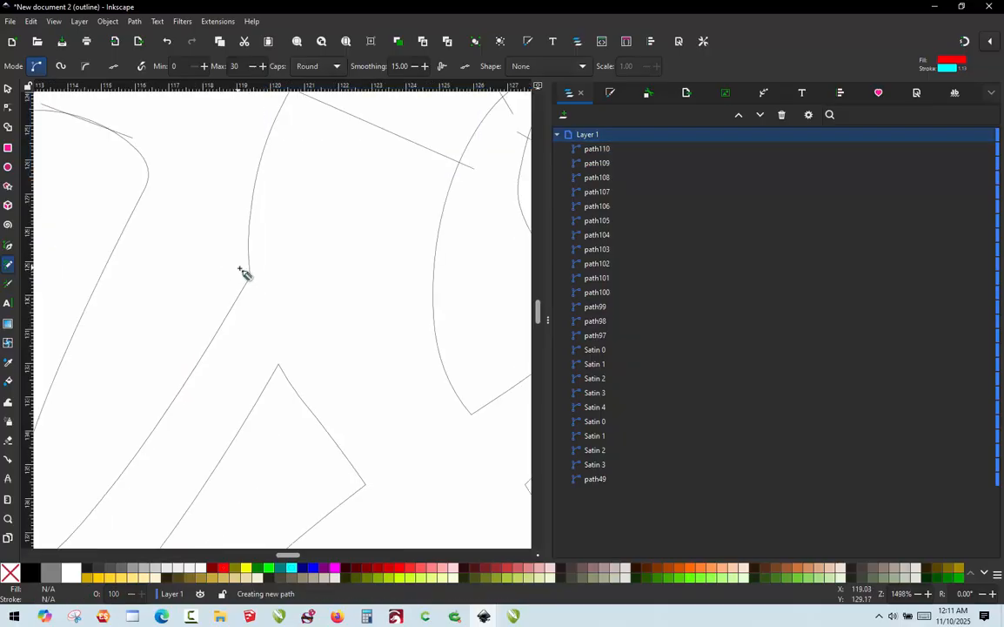
{"action": "left_click", "coordinate": [446, 230]}
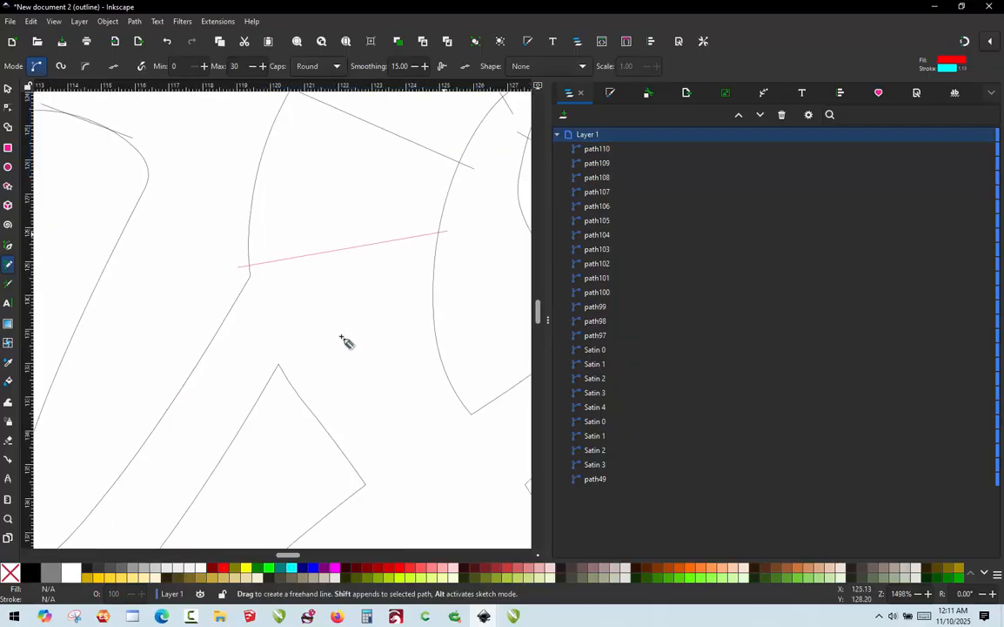
{"action": "left_click", "coordinate": [282, 383]}
{"action": "left_click", "coordinate": [446, 312]}
{"action": "left_click", "coordinate": [331, 247]}
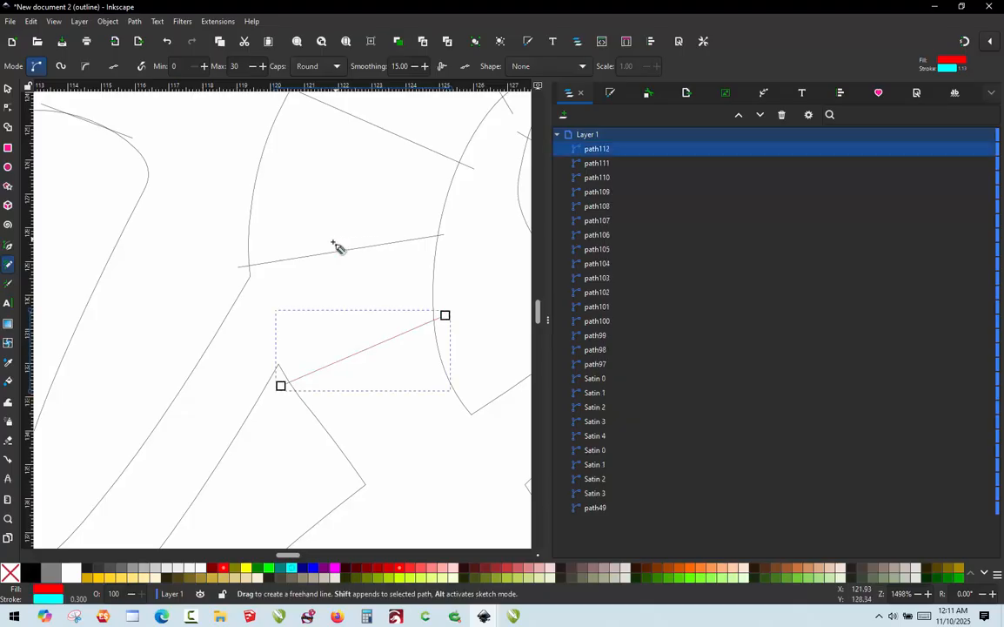
{"action": "left_click", "coordinate": [359, 341]}
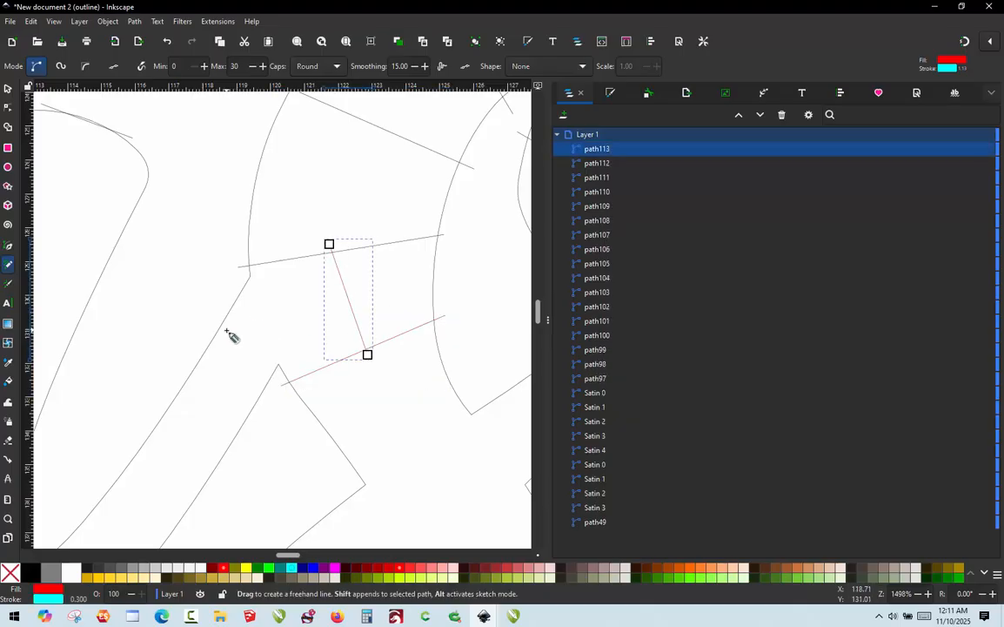
Draw two close parallel lines across the end of the i's tail where it meets the s, with a short connecting line across both.
{"action": "scroll", "coordinate": [229, 334], "scroll_direction": "up", "scroll_amount": 1}
{"action": "scroll", "coordinate": [257, 271], "scroll_direction": "up", "scroll_amount": 1}
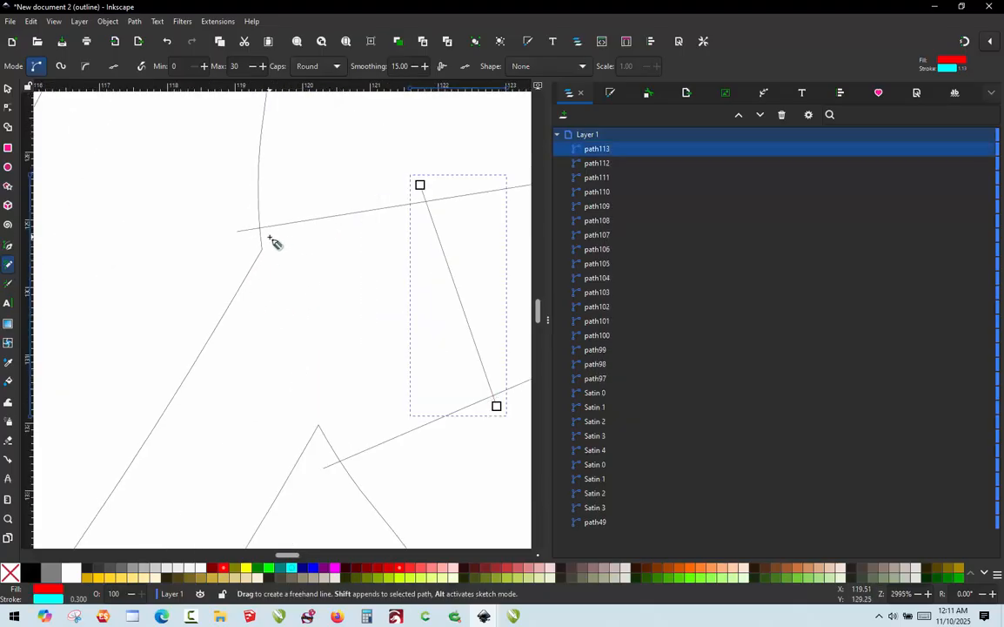
{"action": "left_click", "coordinate": [261, 229]}
{"action": "left_click", "coordinate": [319, 426]}
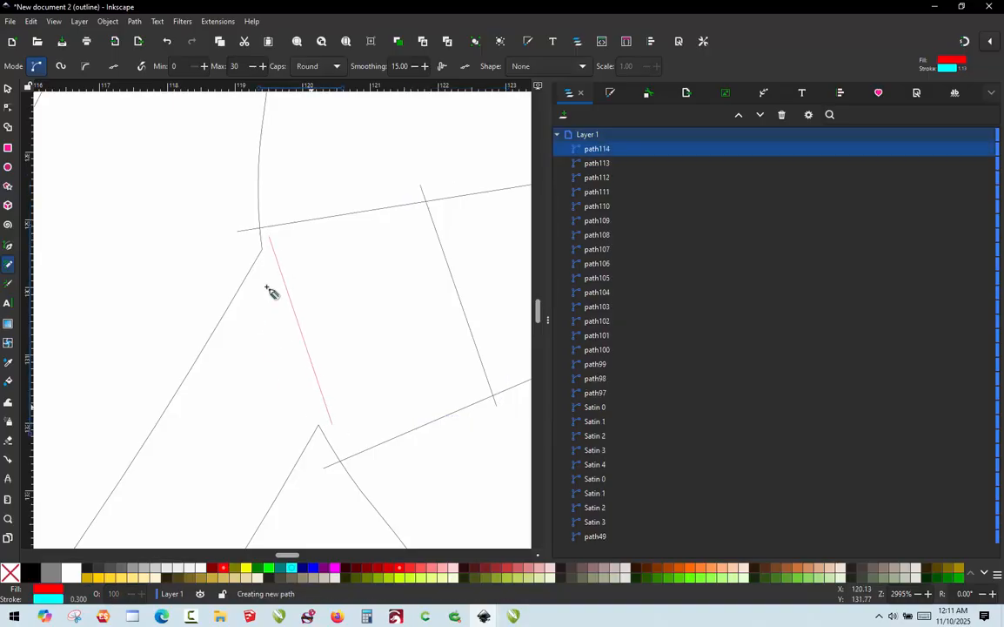
{"action": "left_click", "coordinate": [250, 261]}
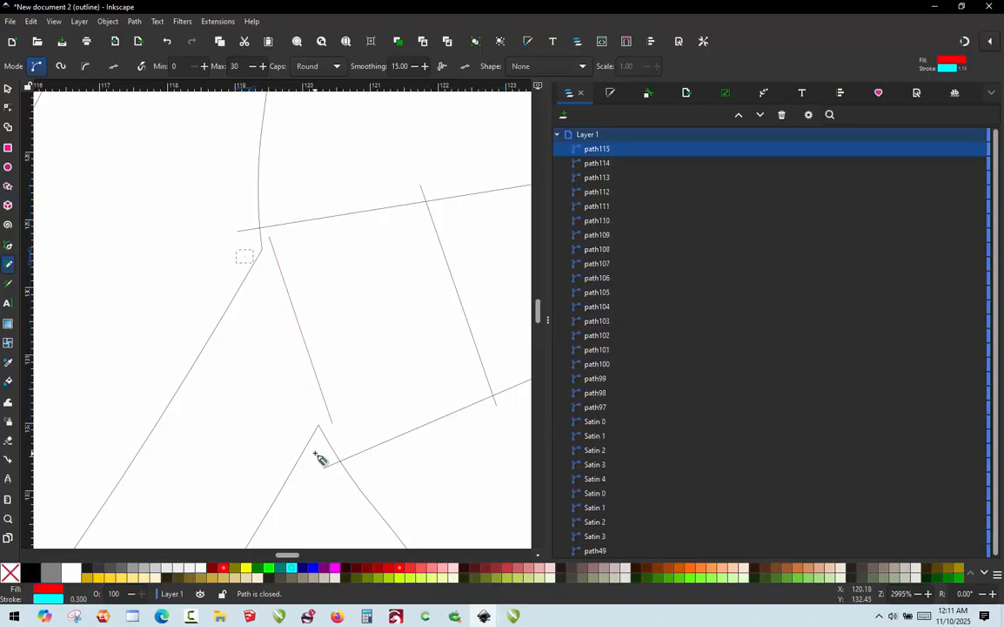
{"action": "key", "text": "ctrl+z"}
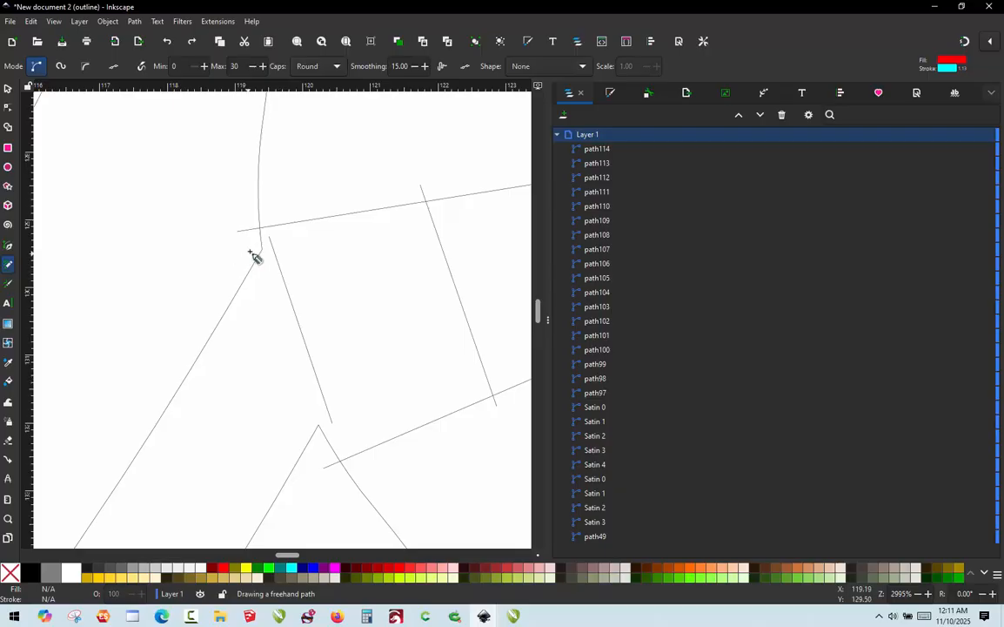
{"action": "left_click", "coordinate": [250, 252]}
{"action": "left_click", "coordinate": [316, 444]}
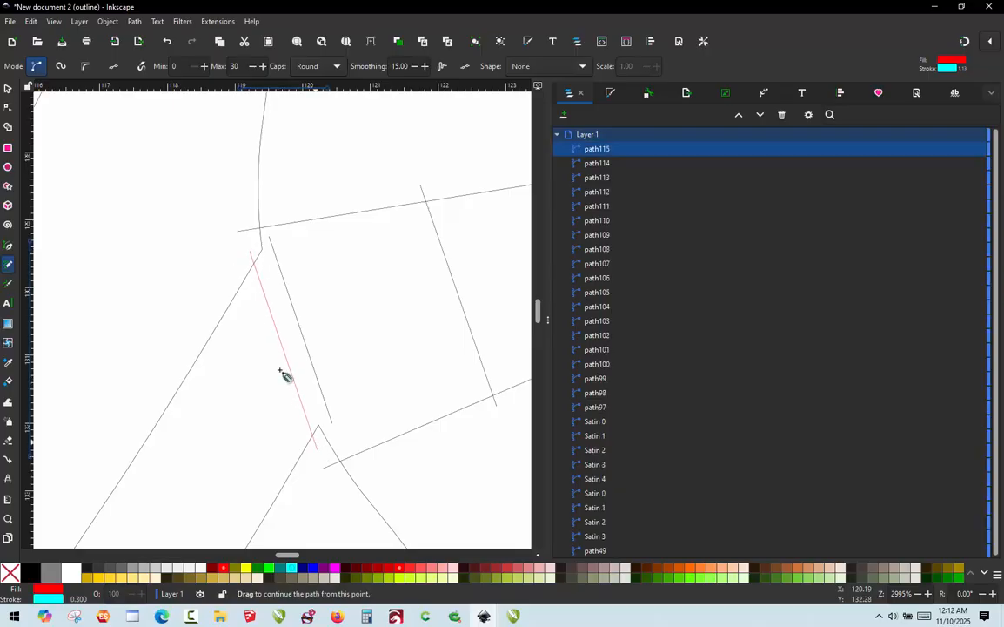
{"action": "left_click", "coordinate": [311, 330]}
Draw two diagonal lines across the s's middle, above and below its junction with the next letter, and a connecting line crossing both.
{"action": "scroll", "coordinate": [274, 305], "scroll_direction": "down", "scroll_amount": 2}
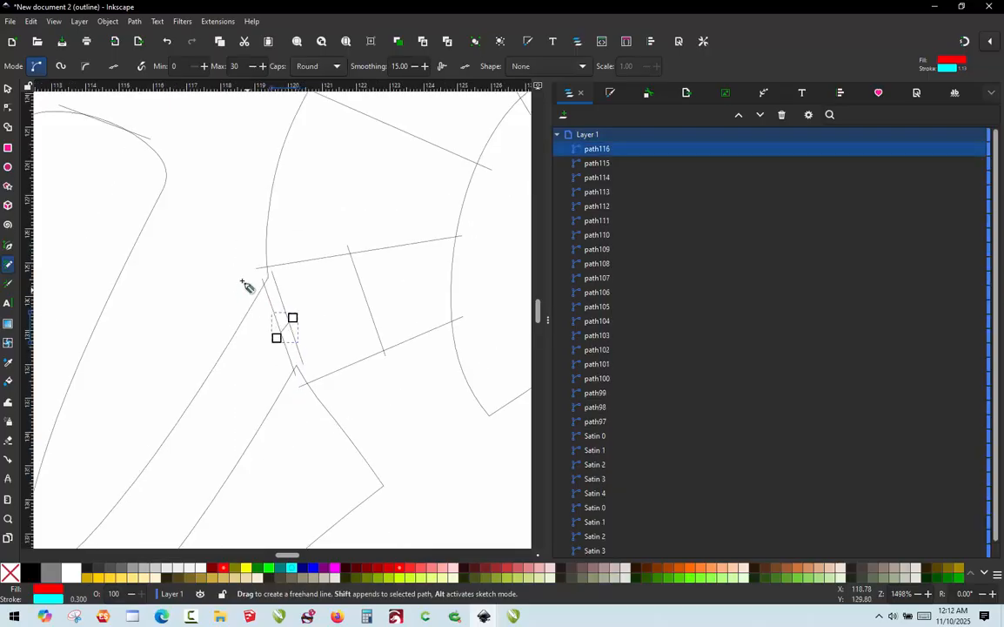
{"action": "scroll", "coordinate": [234, 213], "scroll_direction": "down", "scroll_amount": 2}
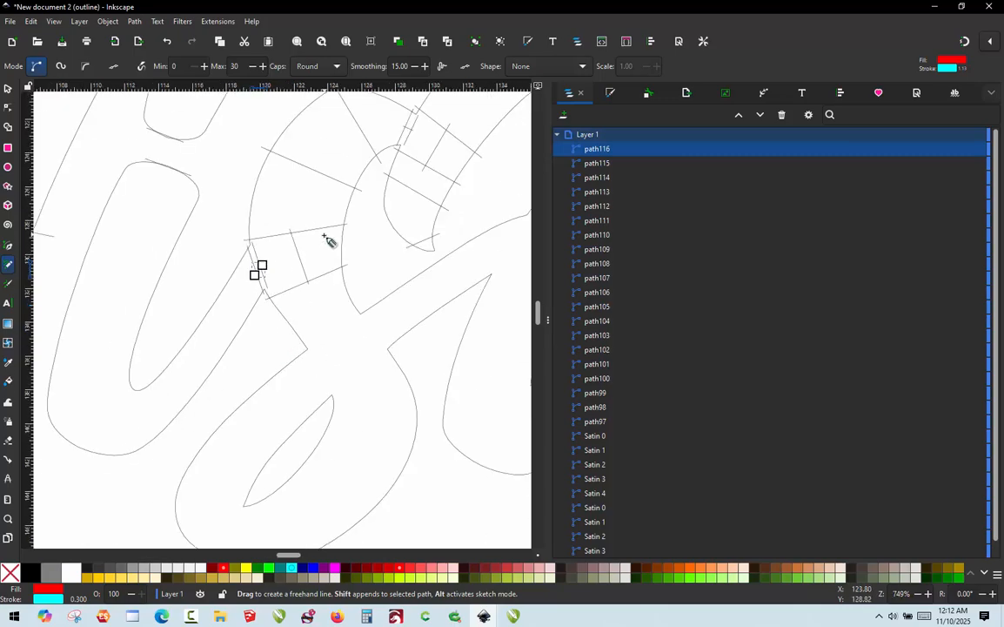
{"action": "scroll", "coordinate": [324, 235], "scroll_direction": "down", "scroll_amount": 1}
{"action": "scroll", "coordinate": [324, 356], "scroll_direction": "up", "scroll_amount": 2}
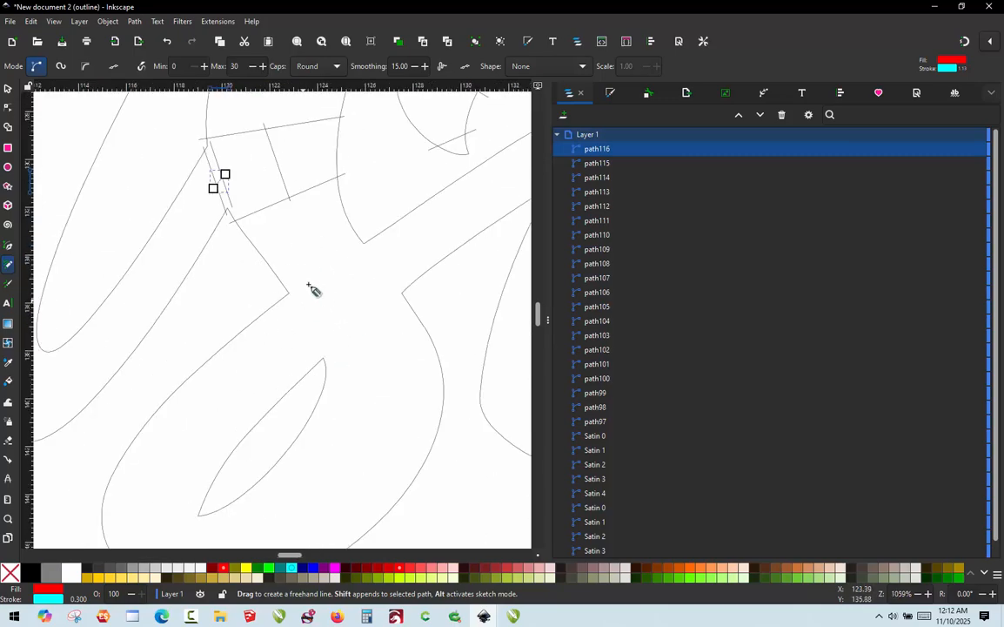
{"action": "scroll", "coordinate": [313, 290], "scroll_direction": "up", "scroll_amount": 1}
{"action": "left_click_drag", "start_coordinate": [262, 297], "coordinate": [383, 219]}
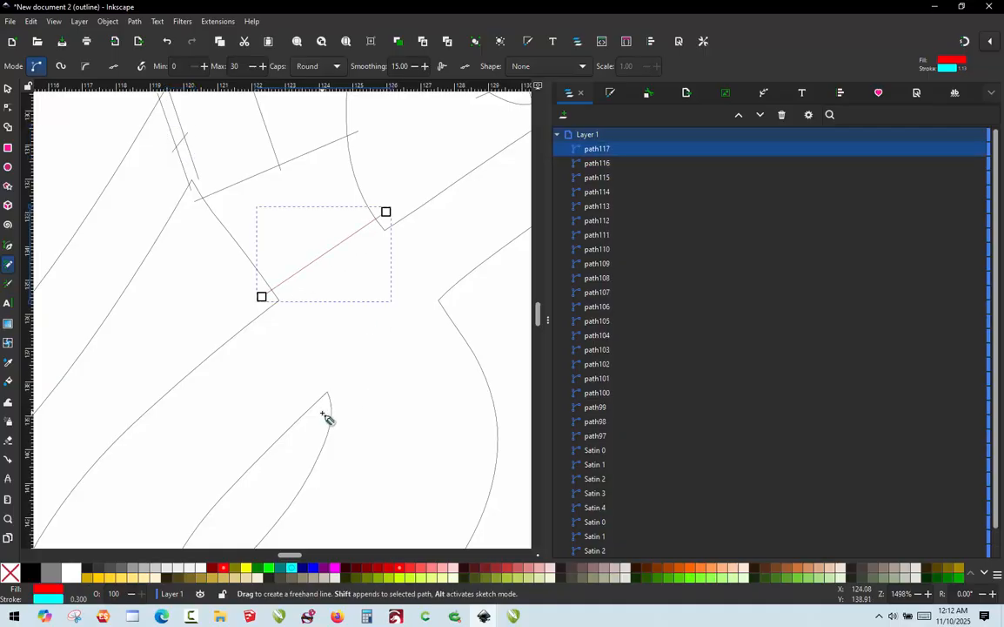
{"action": "mouse_move", "coordinate": [328, 408]}
{"action": "left_mouse_down"}
{"action": "mouse_move", "coordinate": [359, 395]}
{"action": "mouse_move", "coordinate": [458, 306]}
{"action": "left_mouse_up"}
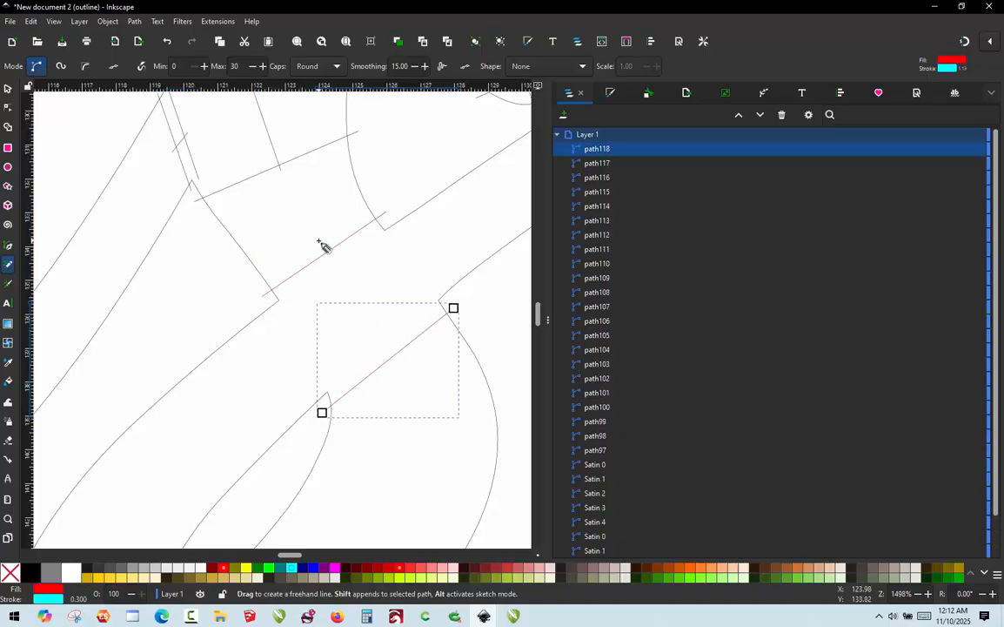
{"action": "mouse_move", "coordinate": [320, 242]}
{"action": "left_mouse_down"}
{"action": "mouse_move", "coordinate": [358, 320]}
{"action": "mouse_move", "coordinate": [403, 368]}
{"action": "left_mouse_up"}
Draw two close parallel lines from the s's left notch to the tip of its inner loop, with a short connecting line across both.
{"action": "scroll", "coordinate": [339, 209], "scroll_direction": "down", "scroll_amount": 2}
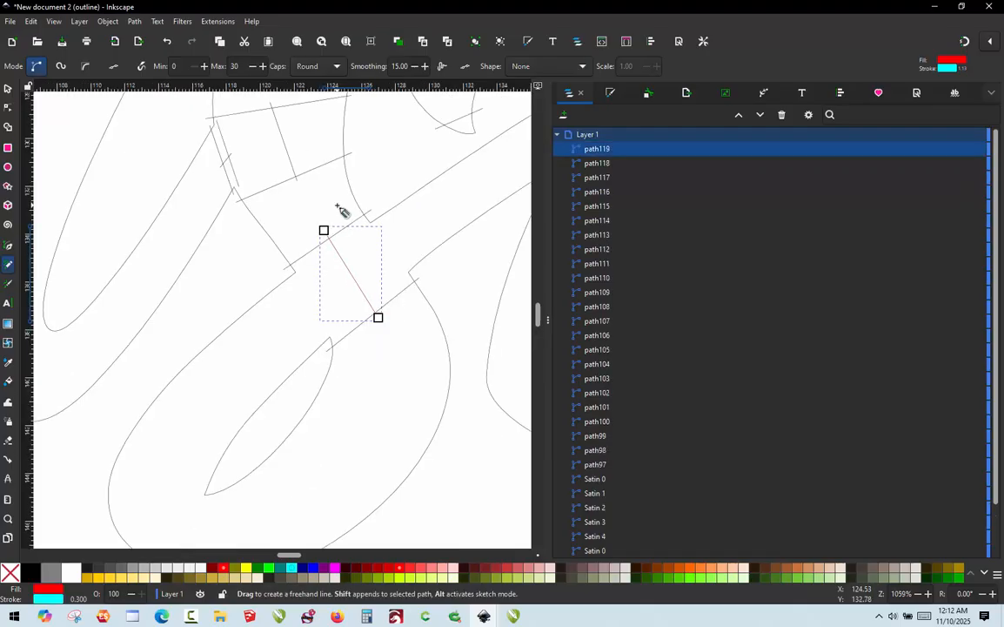
{"action": "scroll", "coordinate": [270, 266], "scroll_direction": "up", "scroll_amount": 1}
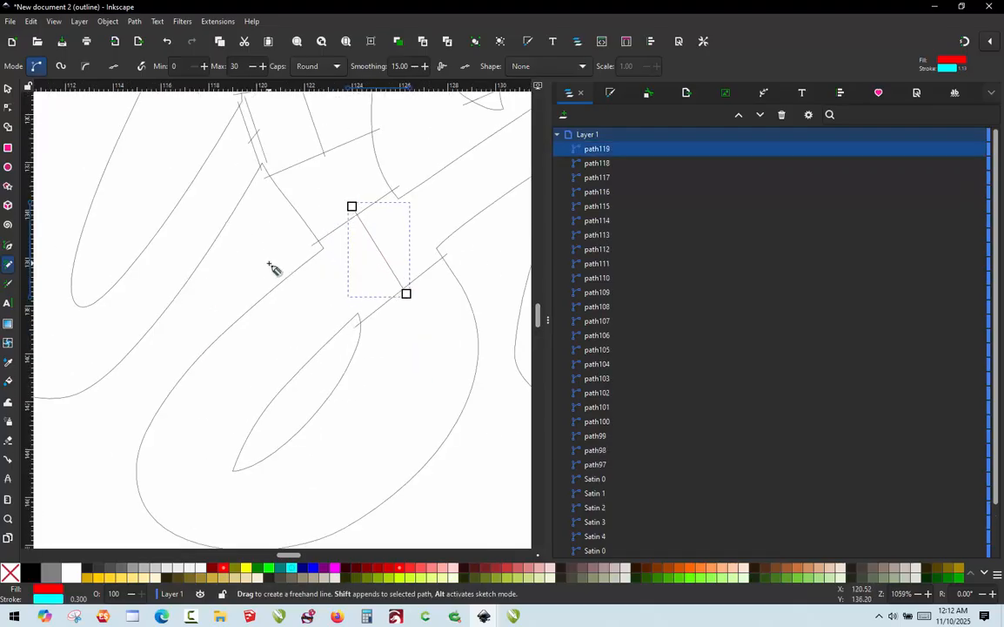
{"action": "scroll", "coordinate": [277, 268], "scroll_direction": "up", "scroll_amount": 4}
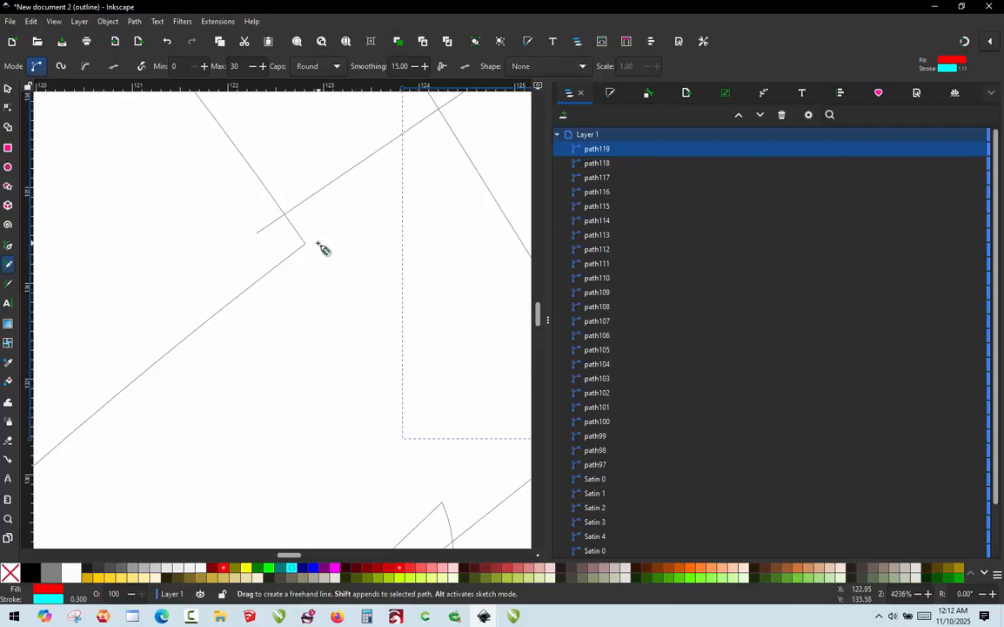
{"action": "mouse_move", "coordinate": [309, 236]}
{"action": "left_mouse_down"}
{"action": "mouse_move", "coordinate": [440, 467]}
{"action": "mouse_move", "coordinate": [453, 497]}
{"action": "mouse_move", "coordinate": [432, 523]}
{"action": "mouse_move", "coordinate": [311, 383]}
{"action": "mouse_move", "coordinate": [269, 277]}
{"action": "mouse_move", "coordinate": [283, 252]}
{"action": "left_mouse_up"}
{"action": "left_click_drag", "start_coordinate": [341, 379], "coordinate": [381, 341]}
{"action": "key", "text": "ctrl+z"}
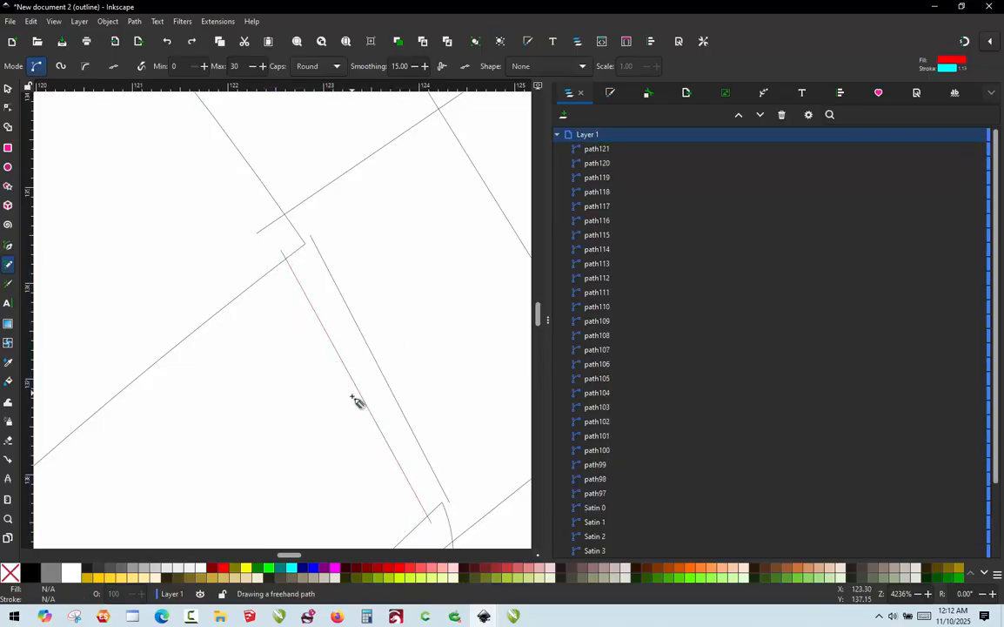
{"action": "left_click_drag", "start_coordinate": [350, 396], "coordinate": [393, 372]}
Draw two close parallel lines where the s joins the next letter's connecting stroke, with a short connecting line across both.
{"action": "scroll", "coordinate": [265, 347], "scroll_direction": "down", "scroll_amount": 5}
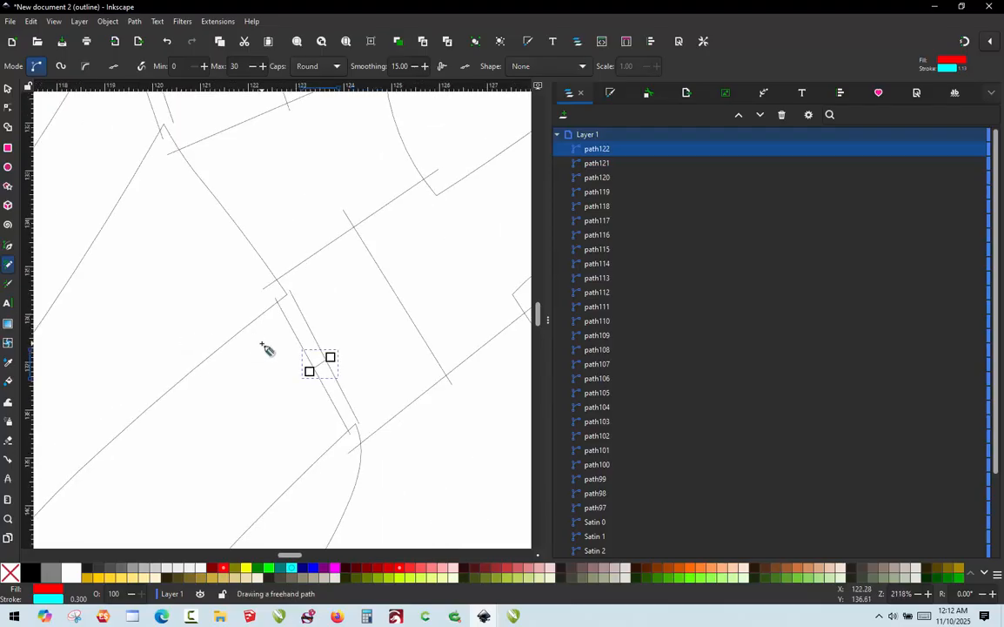
{"action": "scroll", "coordinate": [359, 325], "scroll_direction": "up", "scroll_amount": 4}
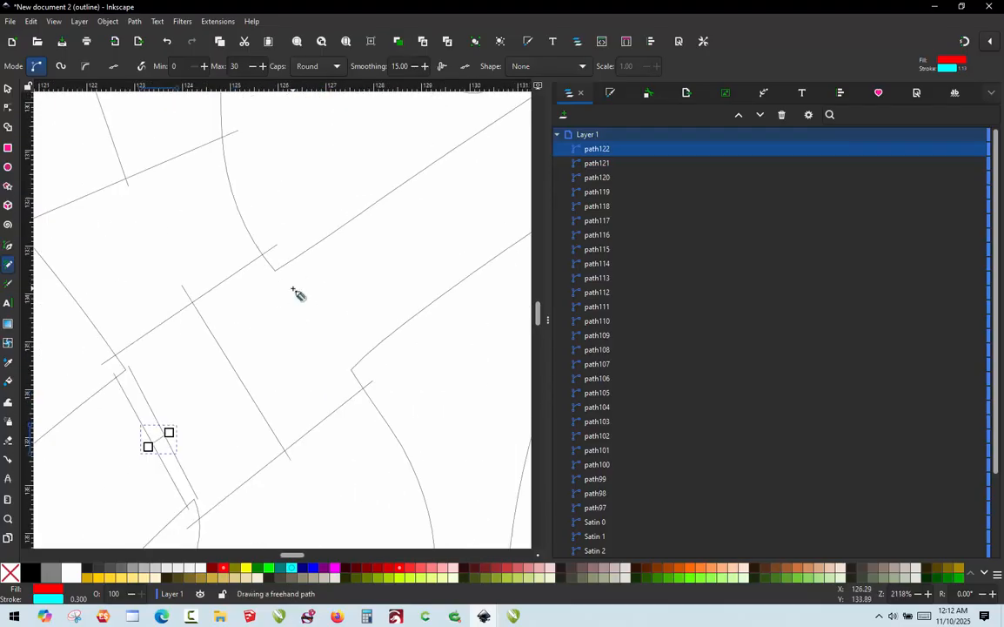
{"action": "mouse_move", "coordinate": [253, 266]}
{"action": "left_mouse_down"}
{"action": "mouse_move", "coordinate": [338, 372]}
{"action": "mouse_move", "coordinate": [370, 416]}
{"action": "left_mouse_up"}
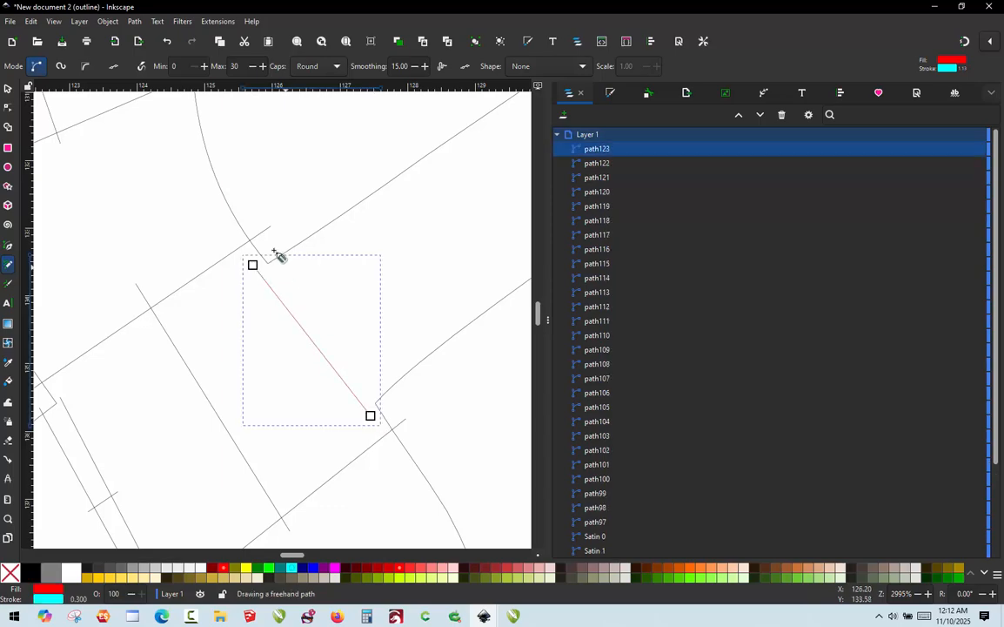
{"action": "mouse_move", "coordinate": [274, 245]}
{"action": "left_mouse_down"}
{"action": "mouse_move", "coordinate": [397, 405]}
{"action": "mouse_move", "coordinate": [388, 394]}
{"action": "left_mouse_up"}
{"action": "mouse_move", "coordinate": [339, 311]}
{"action": "left_mouse_down"}
{"action": "mouse_move", "coordinate": [297, 345]}
{"action": "mouse_move", "coordinate": [329, 318]}
{"action": "left_mouse_up"}
Draw five freehand rung lines spaced around the s's lower bowl, each running from the inner loop across the outer edge.
{"action": "scroll", "coordinate": [321, 316], "scroll_direction": "down", "scroll_amount": 5}
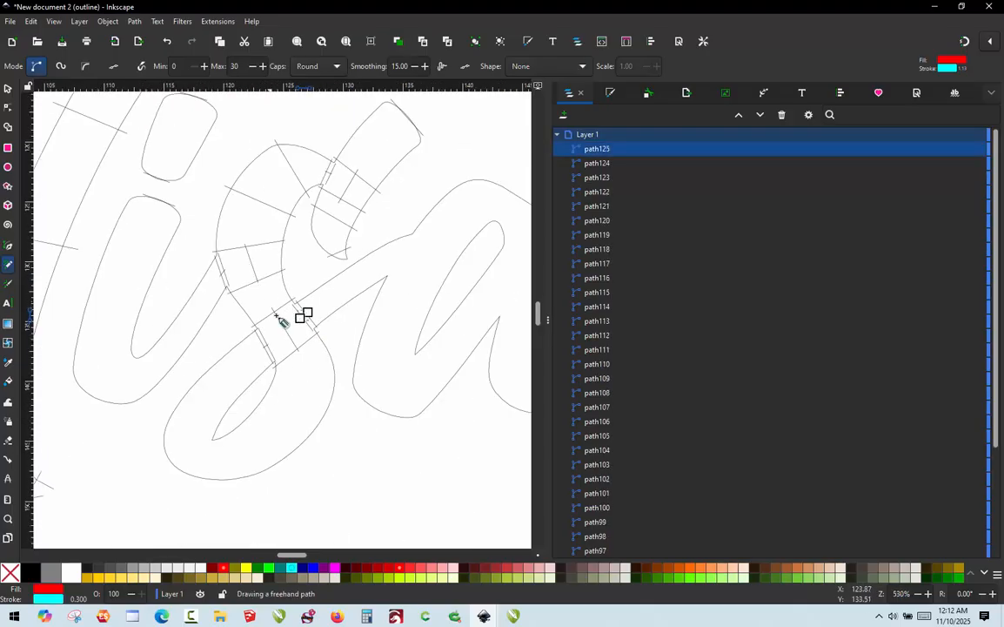
{"action": "scroll", "coordinate": [220, 470], "scroll_direction": "up", "scroll_amount": 1}
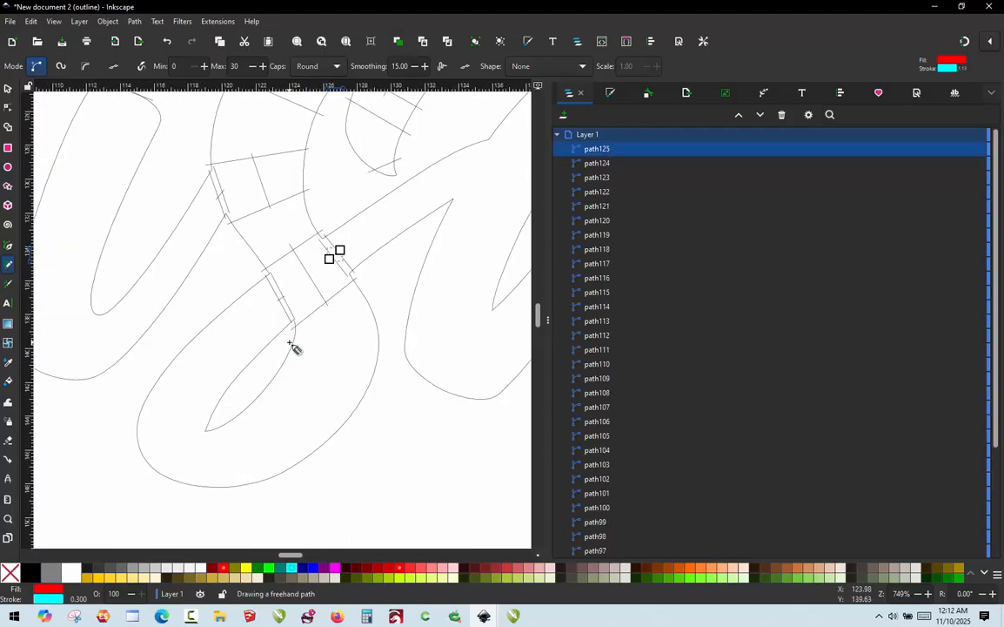
{"action": "left_click_drag", "start_coordinate": [281, 346], "coordinate": [376, 394]}
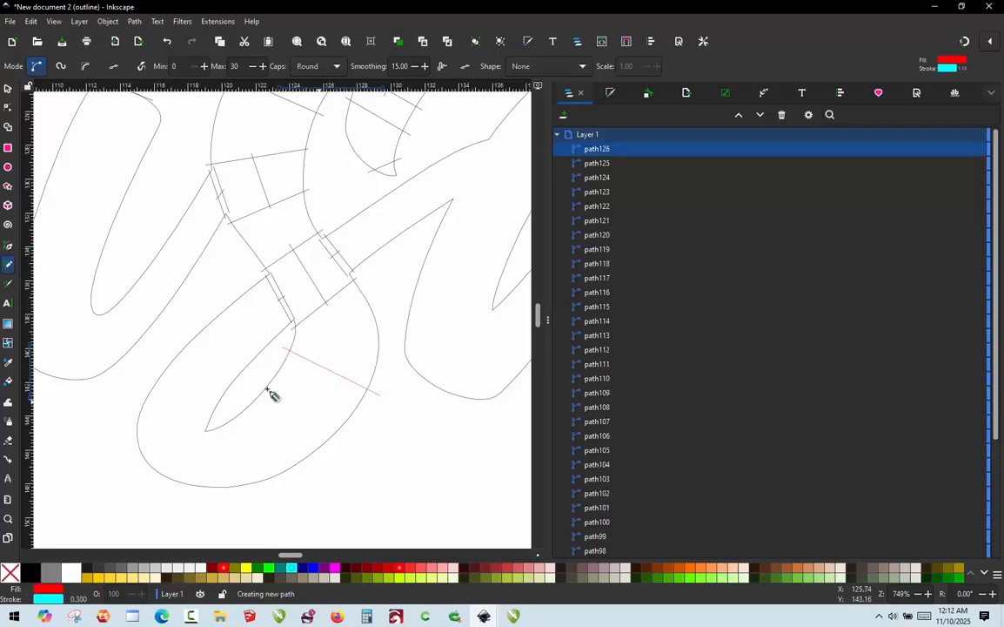
{"action": "left_click_drag", "start_coordinate": [250, 386], "coordinate": [305, 488]}
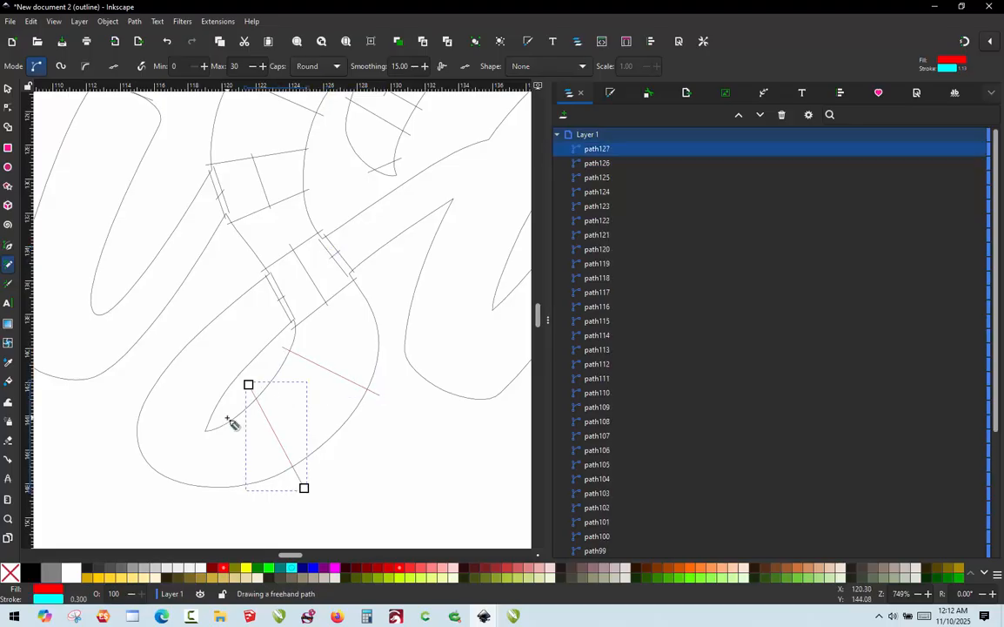
{"action": "mouse_move", "coordinate": [225, 418]}
{"action": "left_mouse_down"}
{"action": "mouse_move", "coordinate": [214, 453]}
{"action": "mouse_move", "coordinate": [170, 492]}
{"action": "mouse_move", "coordinate": [191, 503]}
{"action": "left_mouse_up"}
{"action": "mouse_move", "coordinate": [225, 403]}
{"action": "left_mouse_down"}
{"action": "mouse_move", "coordinate": [193, 409]}
{"action": "mouse_move", "coordinate": [127, 396]}
{"action": "mouse_move", "coordinate": [208, 396]}
{"action": "left_mouse_up"}
{"action": "left_click_drag", "start_coordinate": [225, 332], "coordinate": [226, 333]}
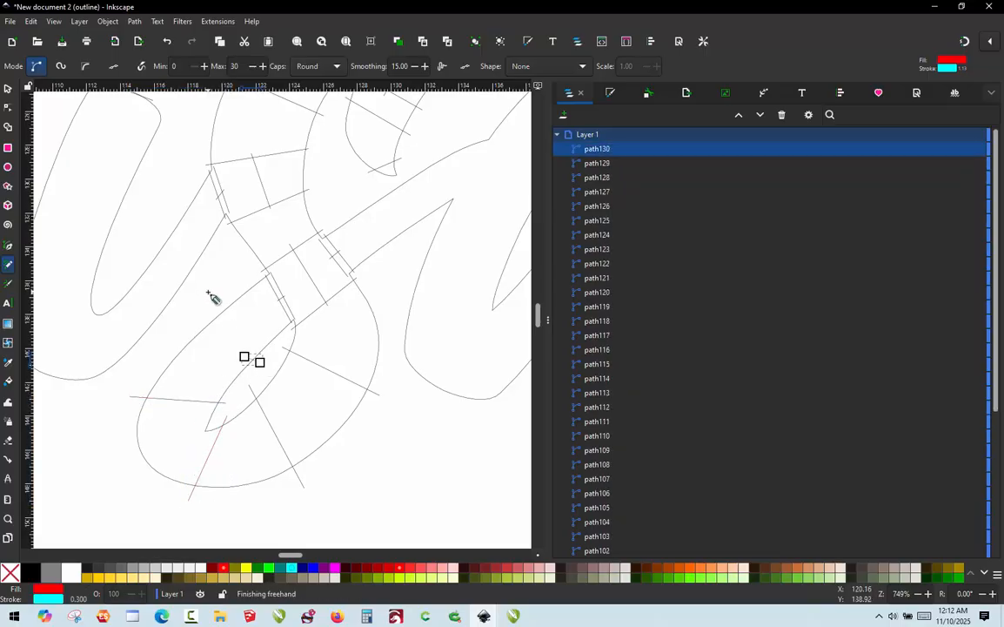
{"action": "key", "text": "ctrl+z"}
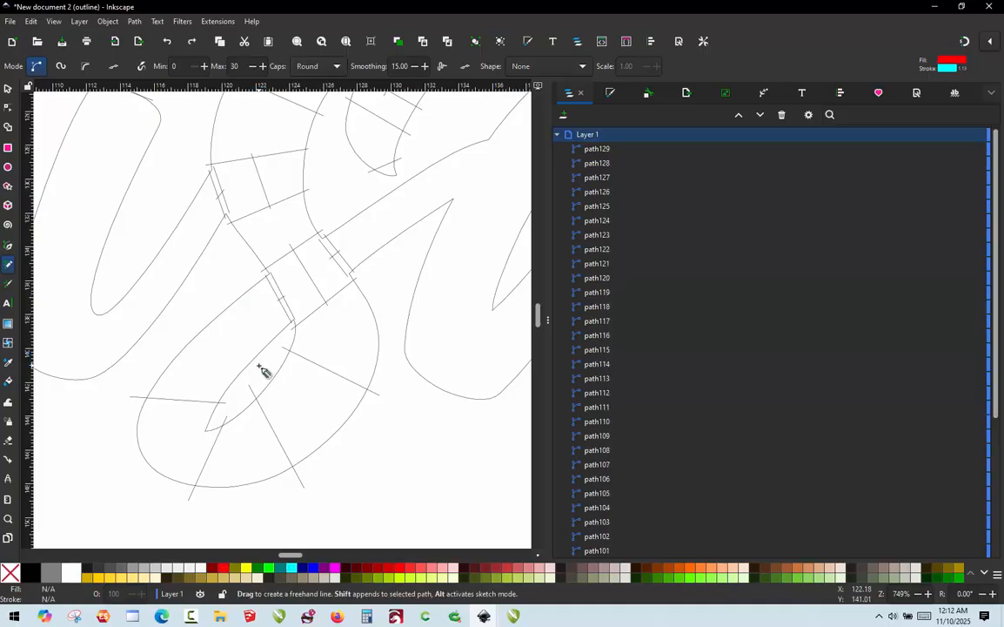
{"action": "mouse_move", "coordinate": [257, 367]}
{"action": "left_mouse_down"}
{"action": "mouse_move", "coordinate": [211, 300]}
{"action": "mouse_move", "coordinate": [219, 324]}
{"action": "left_mouse_up"}
Draw one rung line across the i's stem near its top and two across its rising tail.
{"action": "scroll", "coordinate": [225, 330], "scroll_direction": "down", "scroll_amount": 3}
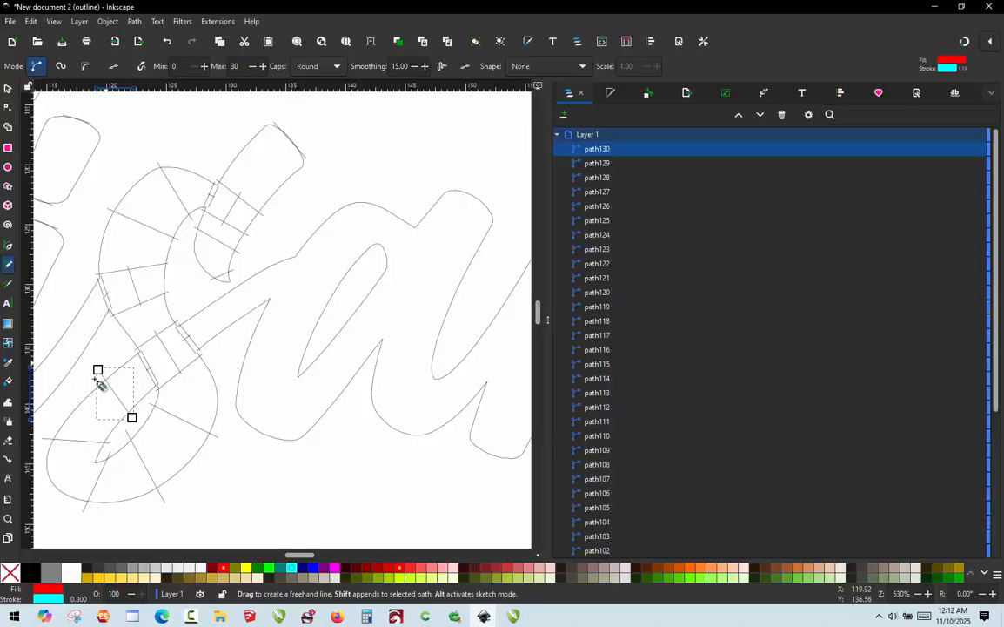
{"action": "scroll", "coordinate": [322, 327], "scroll_direction": "down", "scroll_amount": 1}
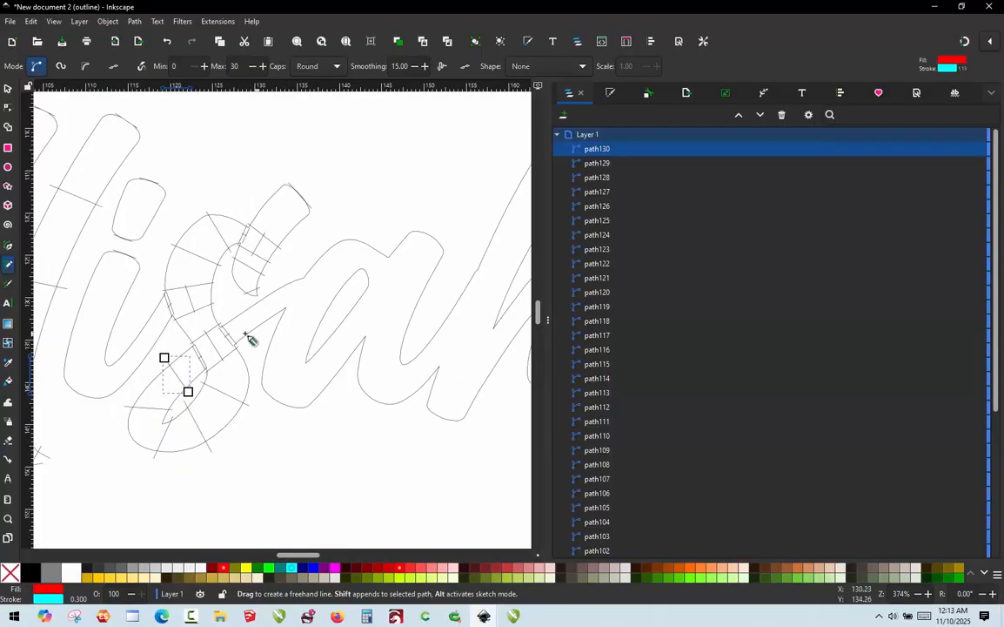
{"action": "scroll", "coordinate": [161, 348], "scroll_direction": "up", "scroll_amount": 2}
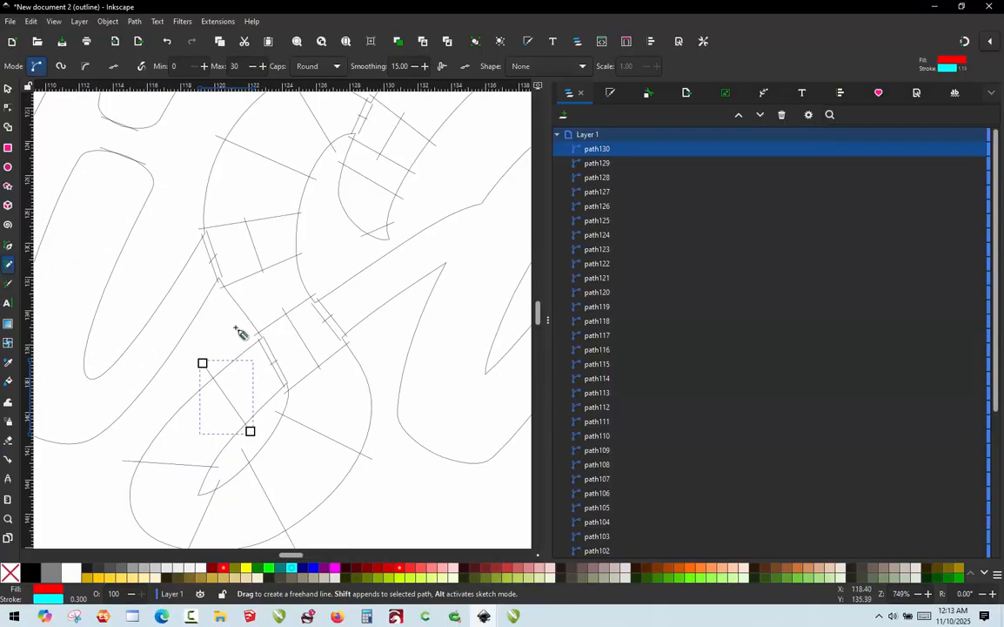
{"action": "scroll", "coordinate": [240, 332], "scroll_direction": "down", "scroll_amount": 2}
{"action": "scroll", "coordinate": [347, 318], "scroll_direction": "up", "scroll_amount": 1}
{"action": "scroll", "coordinate": [292, 179], "scroll_direction": "up", "scroll_amount": 1}
{"action": "scroll", "coordinate": [224, 303], "scroll_direction": "down", "scroll_amount": 1}
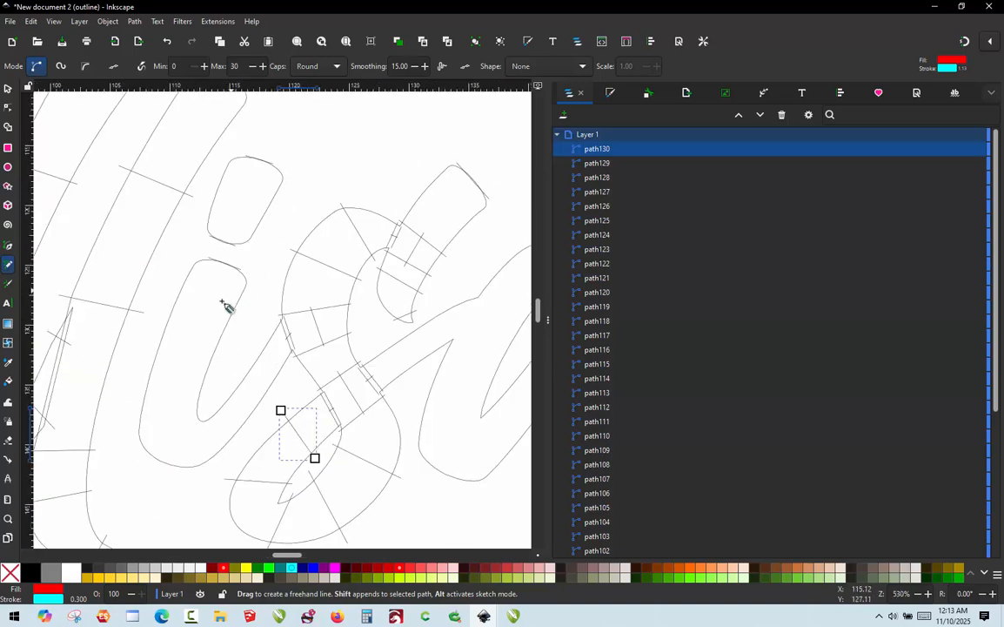
{"action": "scroll", "coordinate": [174, 290], "scroll_direction": "up", "scroll_amount": 1}
{"action": "left_click_drag", "start_coordinate": [164, 274], "coordinate": [259, 302]}
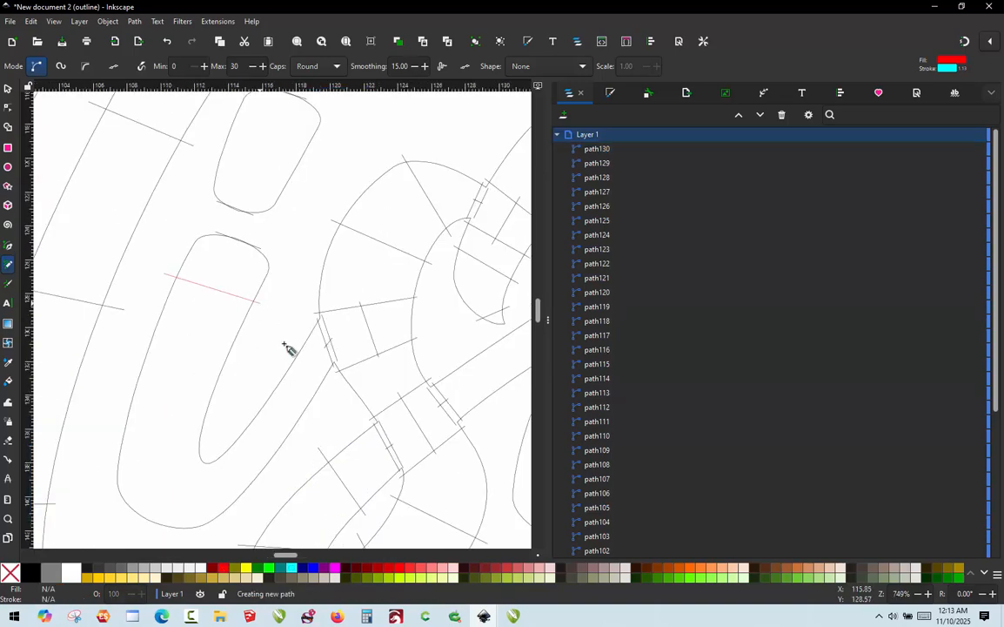
{"action": "left_click_drag", "start_coordinate": [291, 357], "coordinate": [320, 419]}
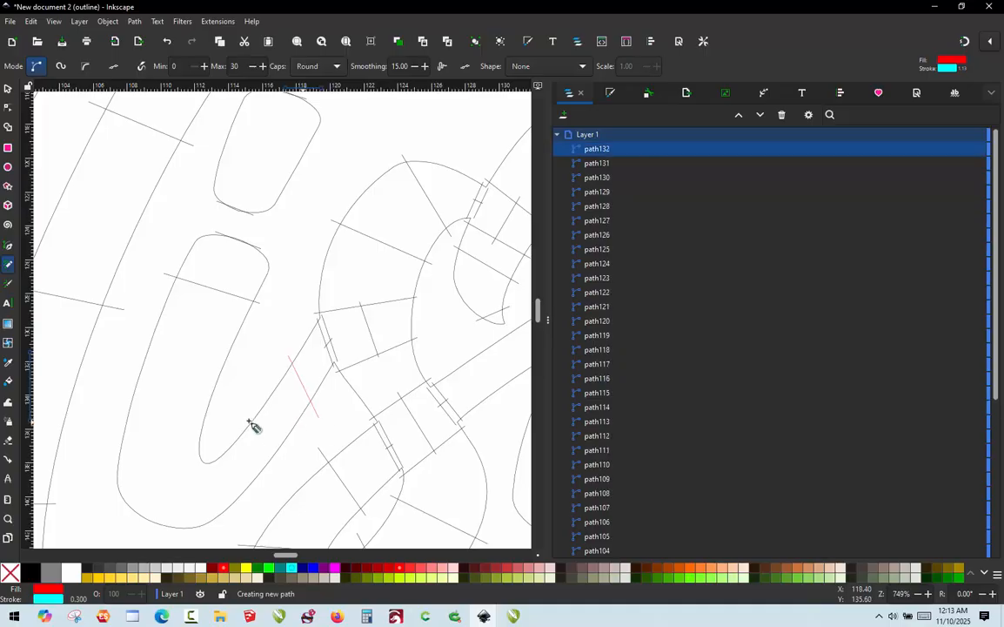
{"action": "left_click_drag", "start_coordinate": [261, 453], "coordinate": [262, 485]}
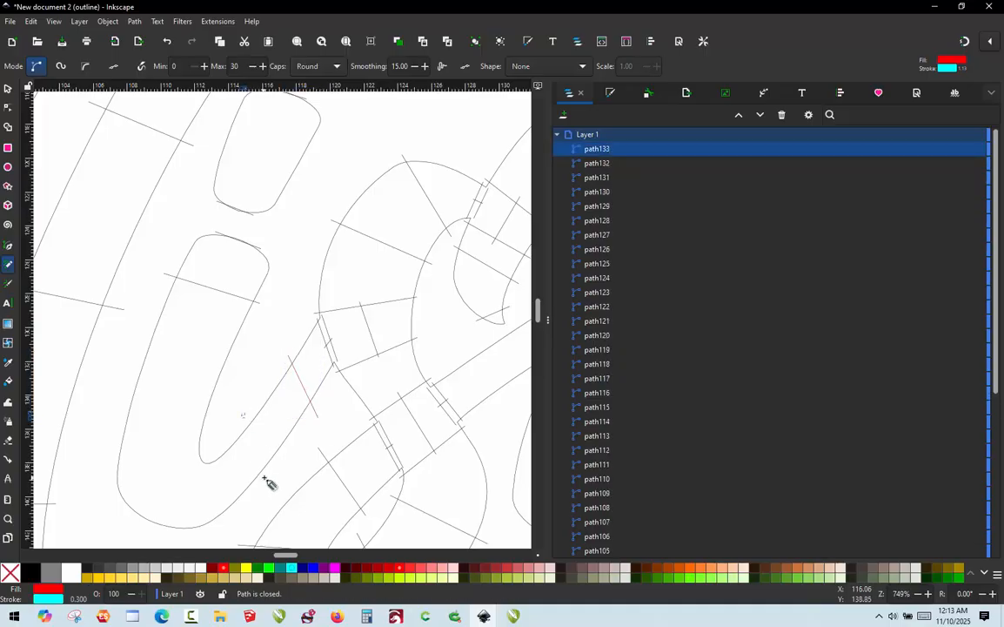
{"action": "key", "text": "ctrl+z"}
{"action": "left_click_drag", "start_coordinate": [249, 412], "coordinate": [277, 475]}
Draw rung lines across the i's bottom curve, the lower part of its stem and the middle of its stem.
{"action": "scroll", "coordinate": [235, 377], "scroll_direction": "down", "scroll_amount": 3, "text": "ctrl"}
{"action": "scroll", "coordinate": [243, 388], "scroll_direction": "up", "scroll_amount": 2, "text": "ctrl"}
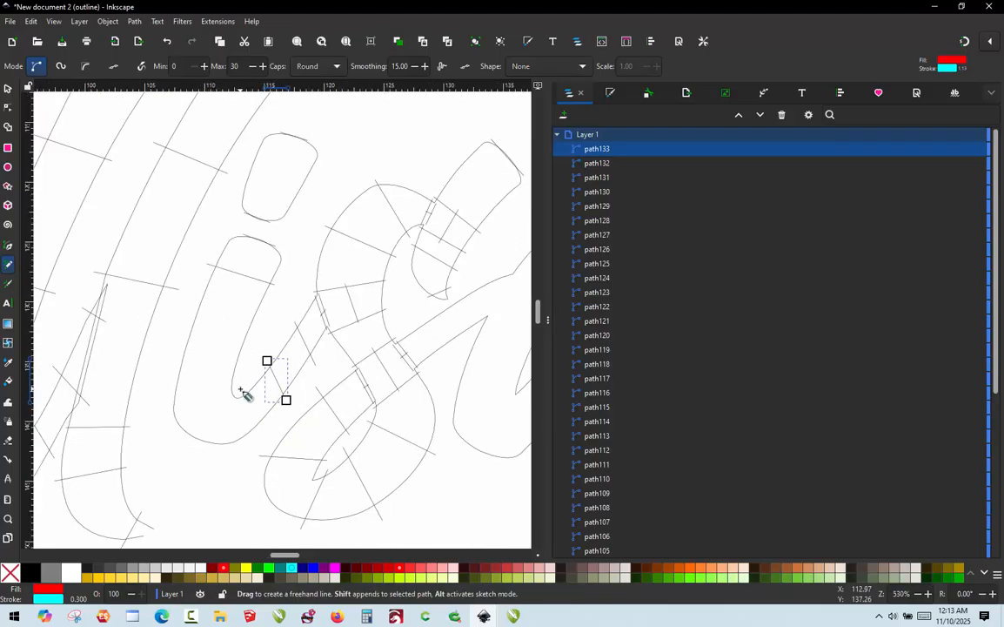
{"action": "left_click_drag", "start_coordinate": [241, 391], "coordinate": [242, 456]}
{"action": "scroll", "coordinate": [238, 385], "scroll_direction": "up", "scroll_amount": 2, "text": "ctrl"}
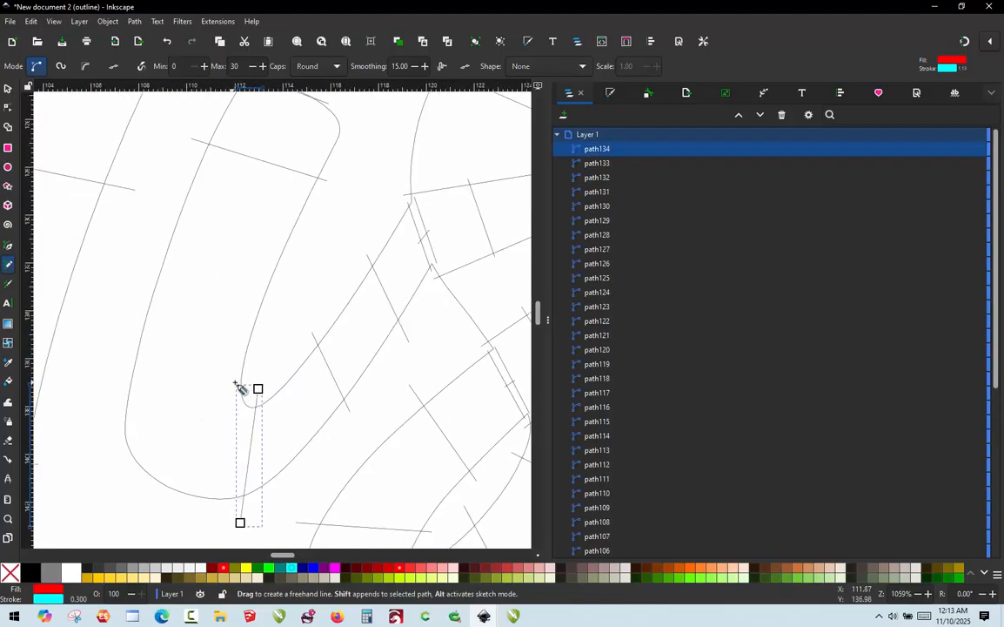
{"action": "mouse_move", "coordinate": [253, 381]}
{"action": "left_mouse_down"}
{"action": "mouse_move", "coordinate": [158, 399]}
{"action": "mouse_move", "coordinate": [119, 391]}
{"action": "left_mouse_up"}
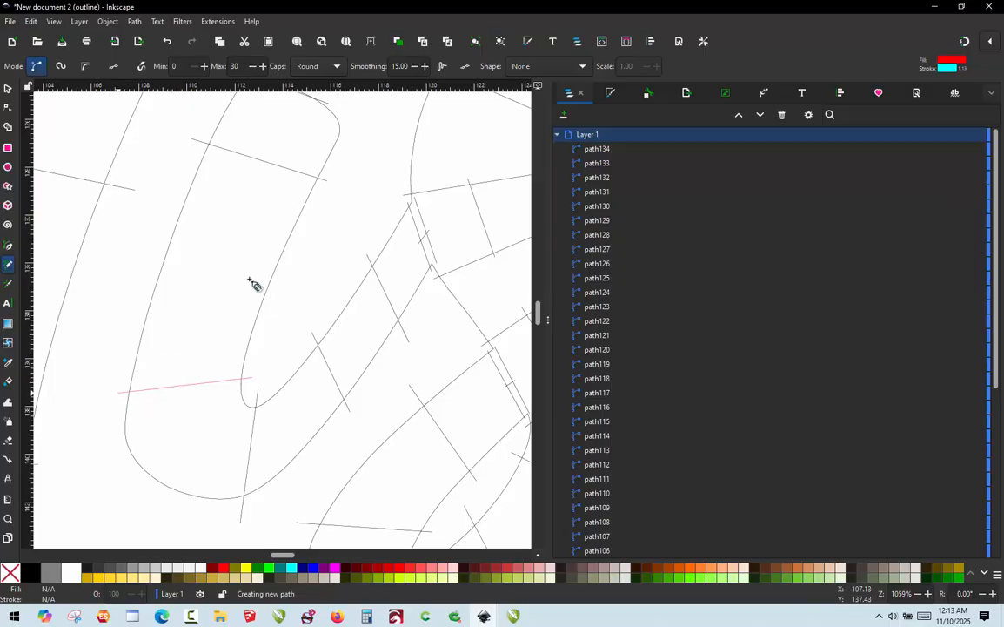
{"action": "left_click_drag", "start_coordinate": [277, 284], "coordinate": [158, 240]}
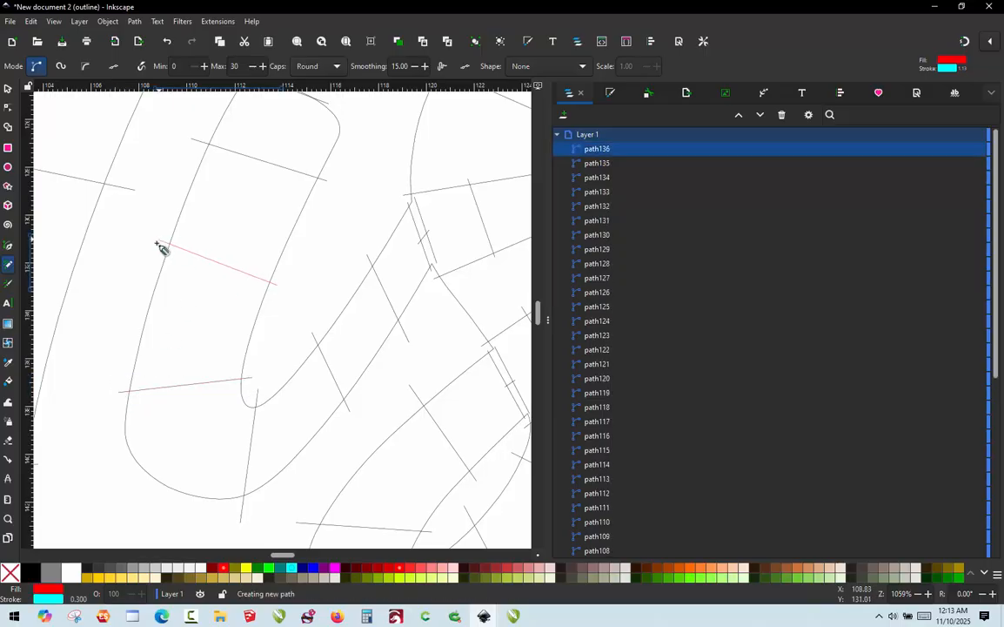
{"action": "scroll", "coordinate": [160, 239], "scroll_direction": "down", "scroll_amount": 1, "text": "ctrl"}
{"action": "scroll", "coordinate": [225, 248], "scroll_direction": "down", "scroll_amount": 1, "text": "ctrl"}
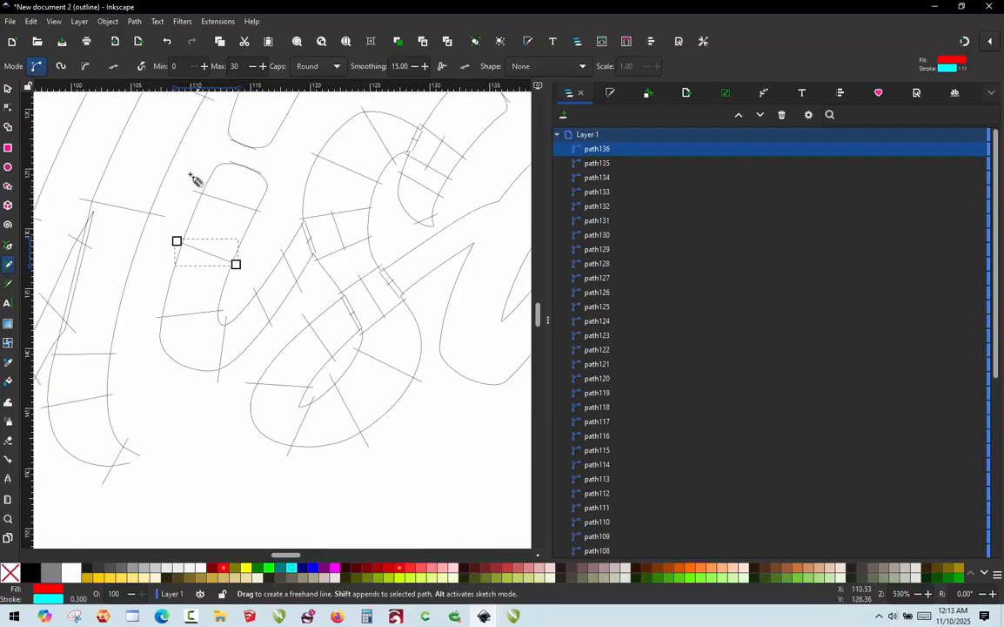
Draw a short freehand line along the rounded bottom end of the h's stem, crossing its outline.
{"action": "scroll", "coordinate": [161, 350], "scroll_direction": "down", "scroll_amount": 3}
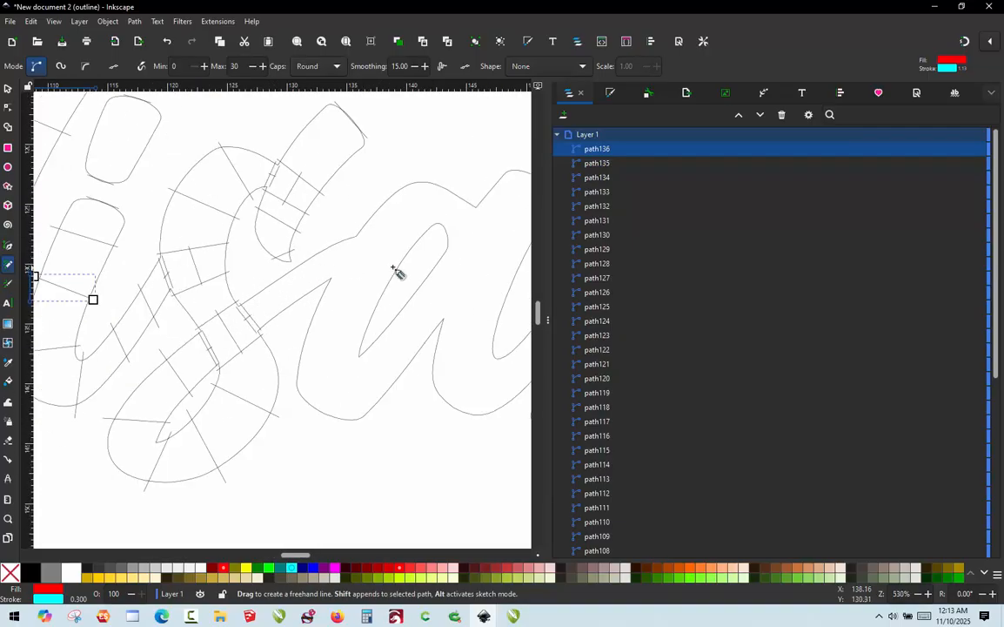
{"action": "scroll", "coordinate": [342, 249], "scroll_direction": "up", "scroll_amount": 1}
{"action": "scroll", "coordinate": [301, 263], "scroll_direction": "down", "scroll_amount": 1}
{"action": "scroll", "coordinate": [343, 252], "scroll_direction": "up", "scroll_amount": 1}
{"action": "scroll", "coordinate": [287, 280], "scroll_direction": "down", "scroll_amount": 2}
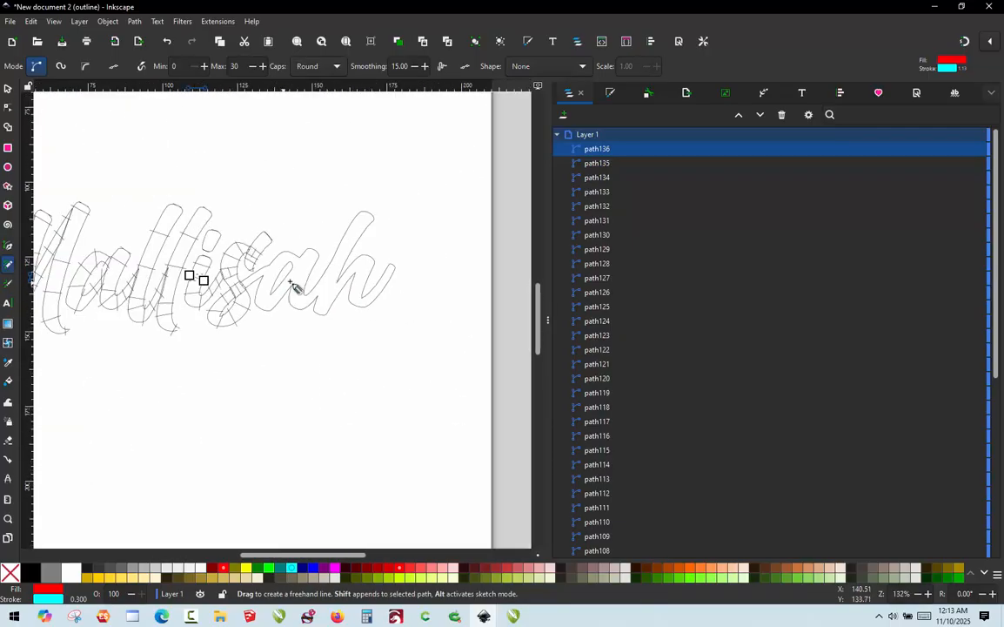
{"action": "scroll", "coordinate": [399, 267], "scroll_direction": "up", "scroll_amount": 2}
{"action": "scroll", "coordinate": [287, 279], "scroll_direction": "up", "scroll_amount": 1, "text": "ctrl"}
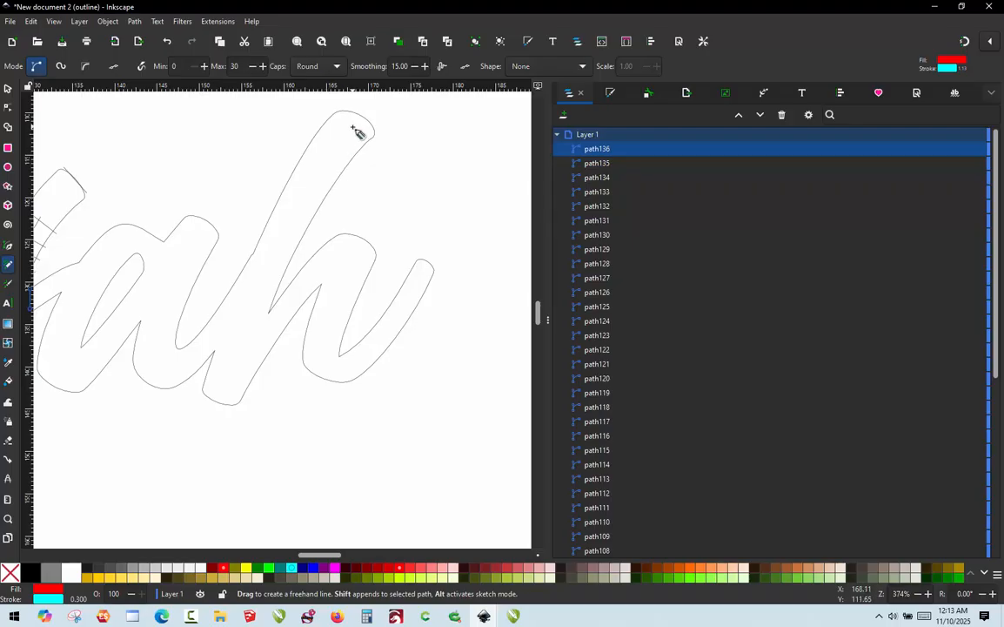
{"action": "scroll", "coordinate": [228, 387], "scroll_direction": "up", "scroll_amount": 4, "text": "ctrl"}
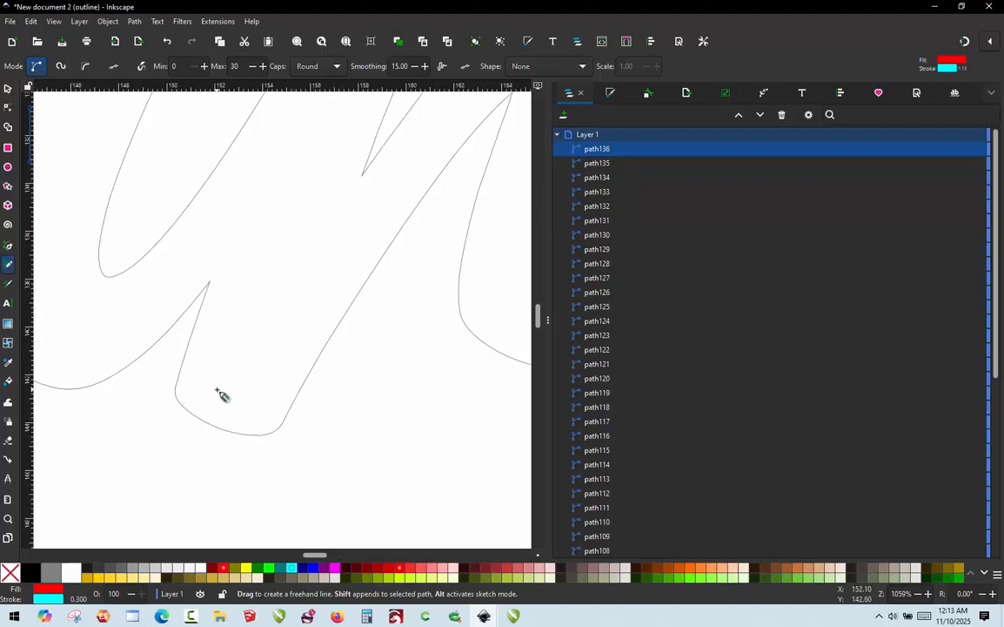
{"action": "mouse_move", "coordinate": [172, 405]}
{"action": "left_mouse_down"}
{"action": "mouse_move", "coordinate": [236, 439]}
{"action": "mouse_move", "coordinate": [290, 443]}
{"action": "mouse_move", "coordinate": [277, 475]}
{"action": "left_mouse_up"}
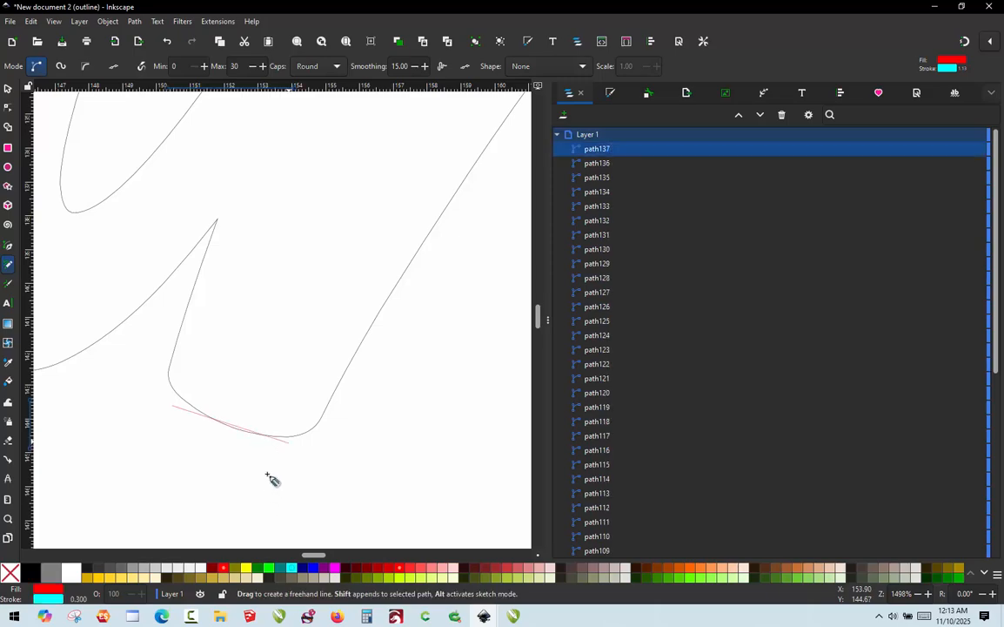
Draw a short line across the rounded top of the h's stem and move its lower endpoint down so it cuts further into the outline.
{"action": "scroll", "coordinate": [277, 465], "scroll_direction": "down", "scroll_amount": 4, "text": "ctrl"}
{"action": "scroll", "coordinate": [371, 163], "scroll_direction": "up", "scroll_amount": 3, "text": "ctrl"}
{"action": "scroll", "coordinate": [370, 163], "scroll_direction": "up", "scroll_amount": 2, "text": "ctrl"}
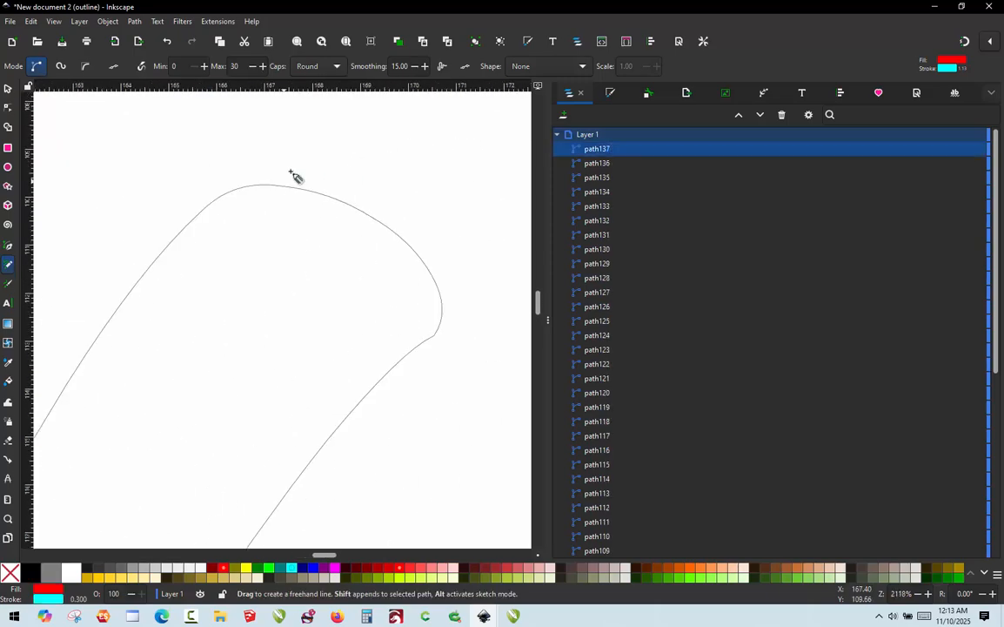
{"action": "left_click_drag", "start_coordinate": [295, 180], "coordinate": [417, 251]}
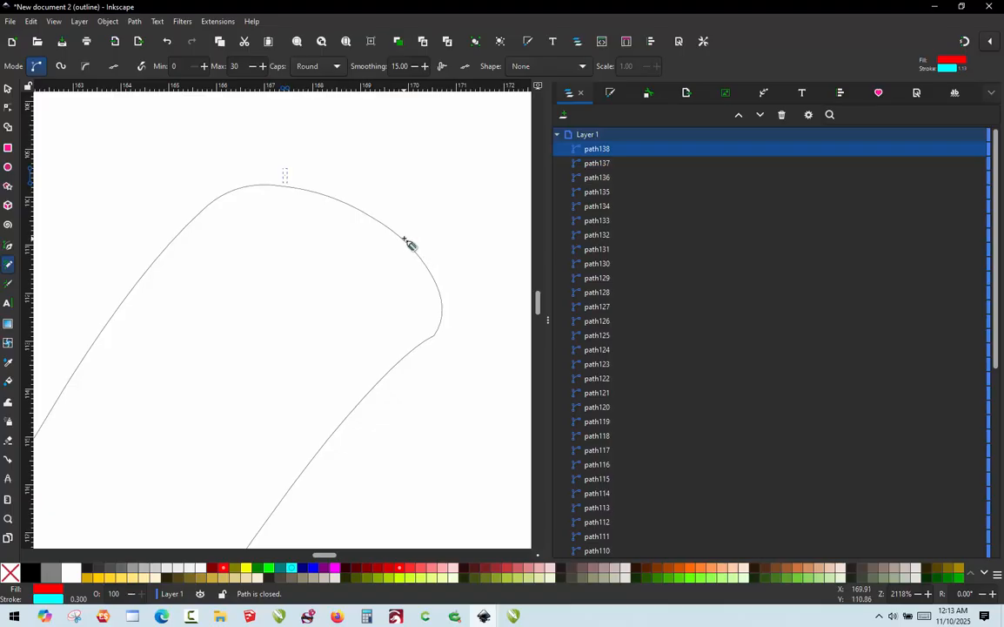
{"action": "key", "text": "ctrl+z"}
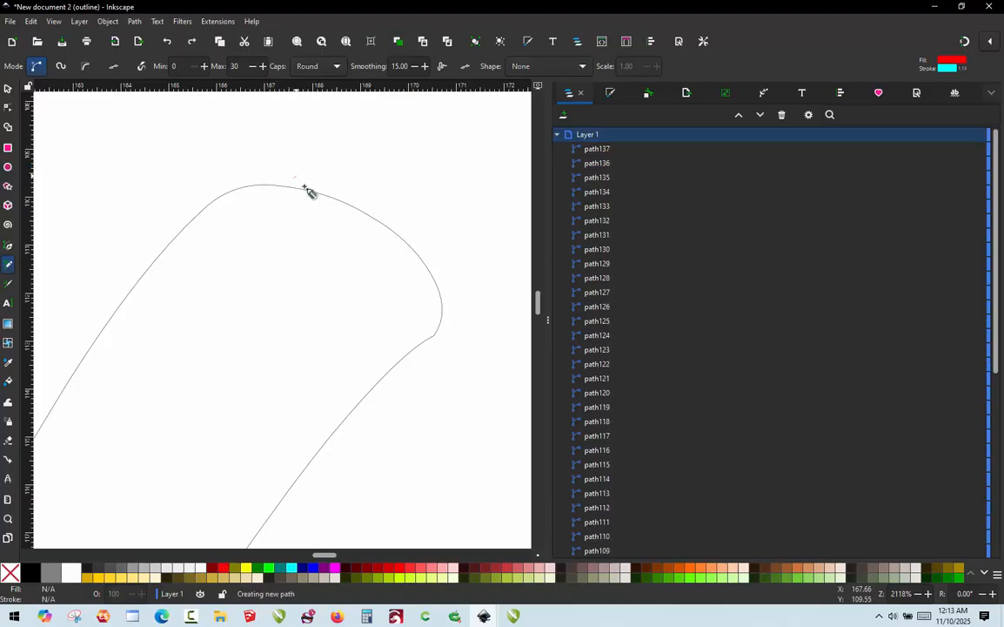
{"action": "left_click_drag", "start_coordinate": [294, 180], "coordinate": [441, 252]}
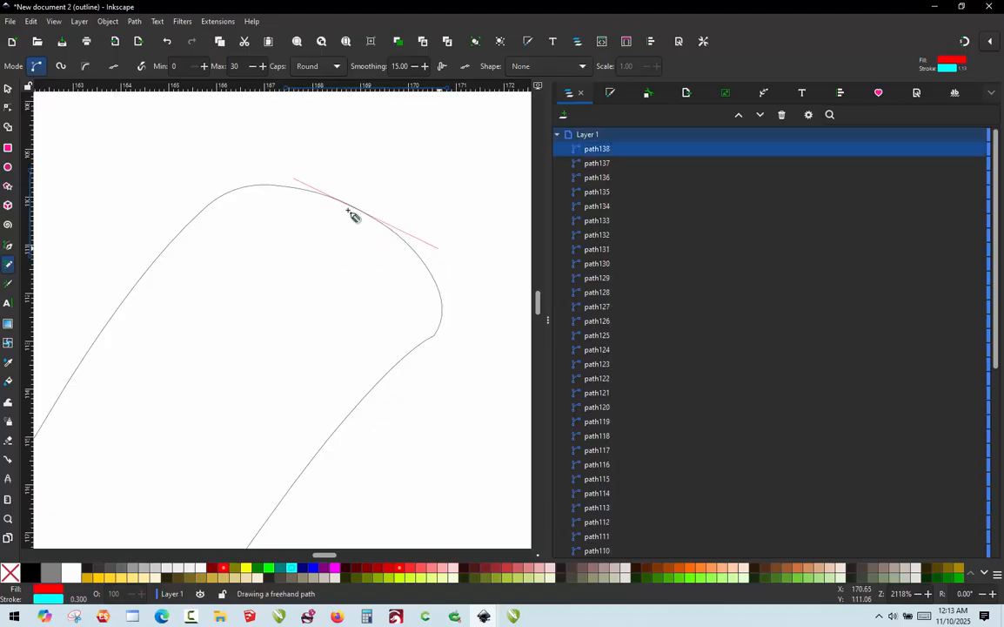
{"action": "scroll", "coordinate": [401, 231], "scroll_direction": "up", "scroll_amount": 2, "text": "ctrl"}
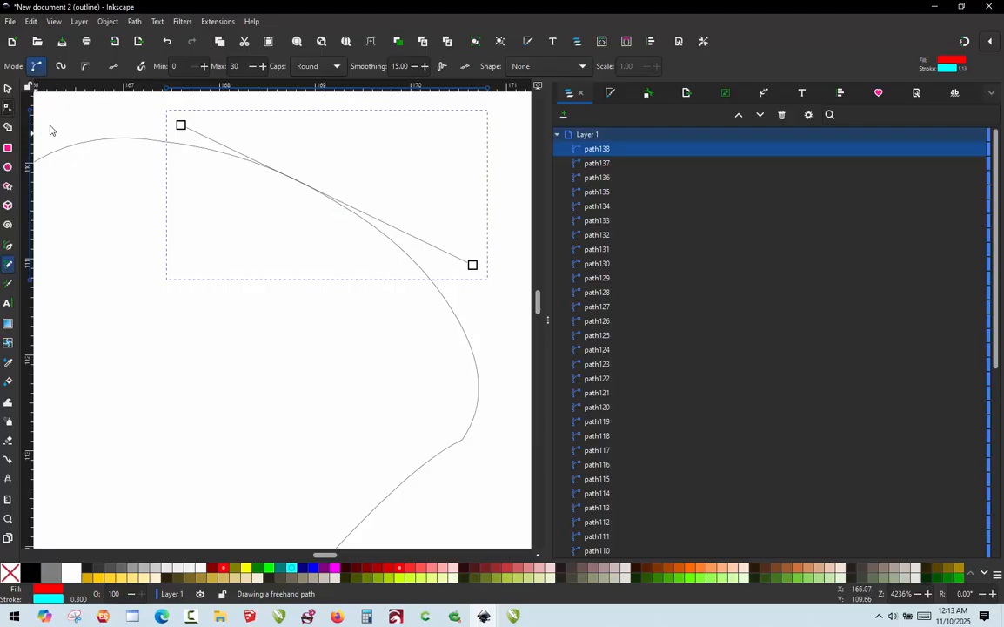
{"action": "key", "text": "n"}
{"action": "mouse_move", "coordinate": [472, 266]}
{"action": "left_mouse_down"}
{"action": "mouse_move", "coordinate": [473, 302]}
{"action": "mouse_move", "coordinate": [479, 278]}
{"action": "mouse_move", "coordinate": [477, 288]}
{"action": "left_mouse_up"}
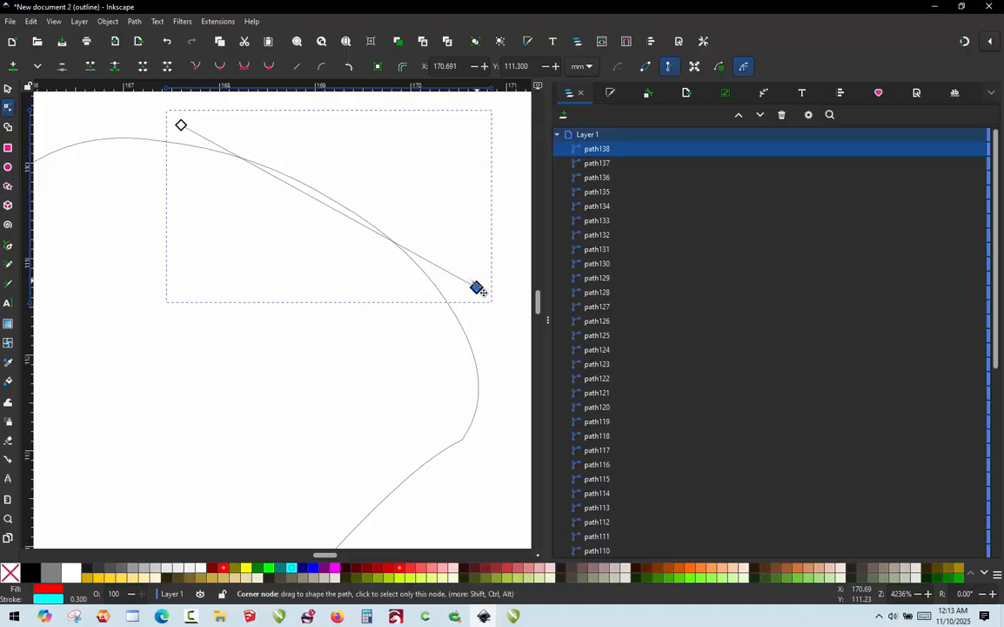
{"action": "left_click", "coordinate": [8, 87]}
Draw rung lines across the h's stem at the junction with the a and near its foot, with a long connecting line crossing both.
{"action": "scroll", "coordinate": [386, 233], "scroll_direction": "down", "scroll_amount": 7}
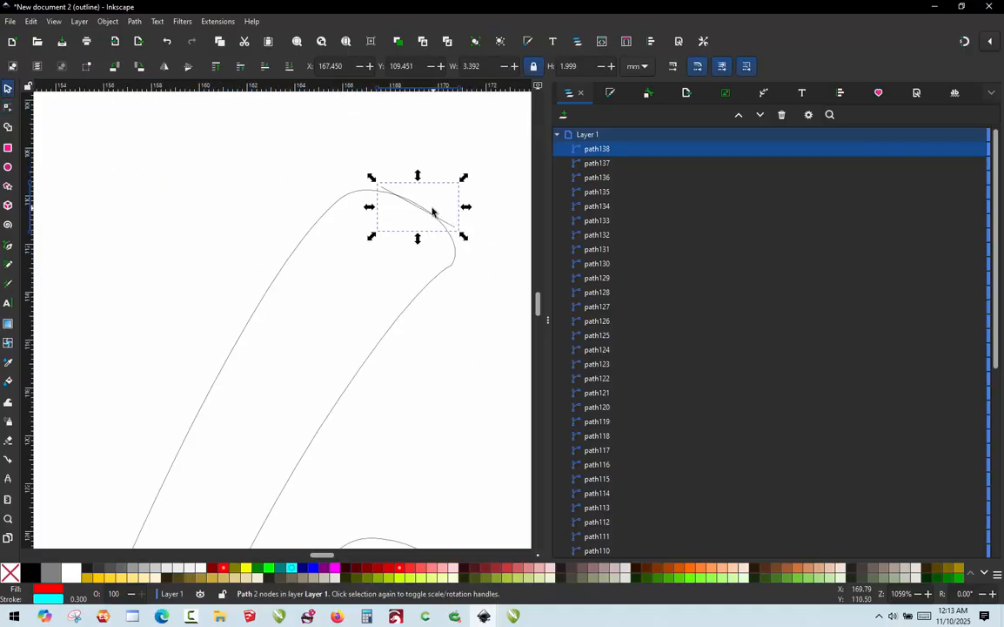
{"action": "scroll", "coordinate": [334, 270], "scroll_direction": "down", "scroll_amount": 1}
{"action": "scroll", "coordinate": [340, 350], "scroll_direction": "up", "scroll_amount": 2}
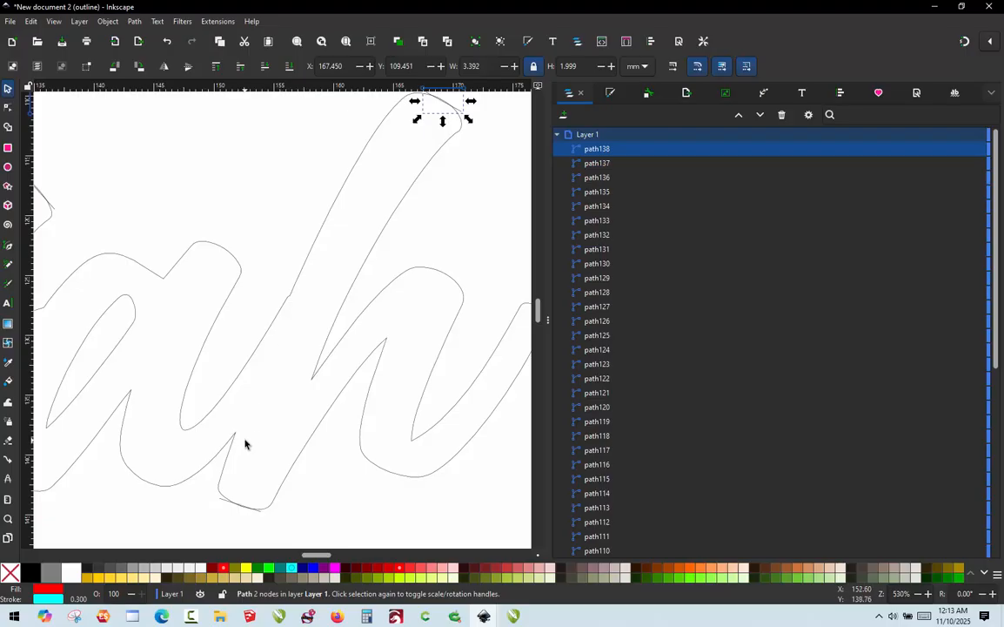
{"action": "key", "text": "p"}
{"action": "left_click", "coordinate": [282, 279]}
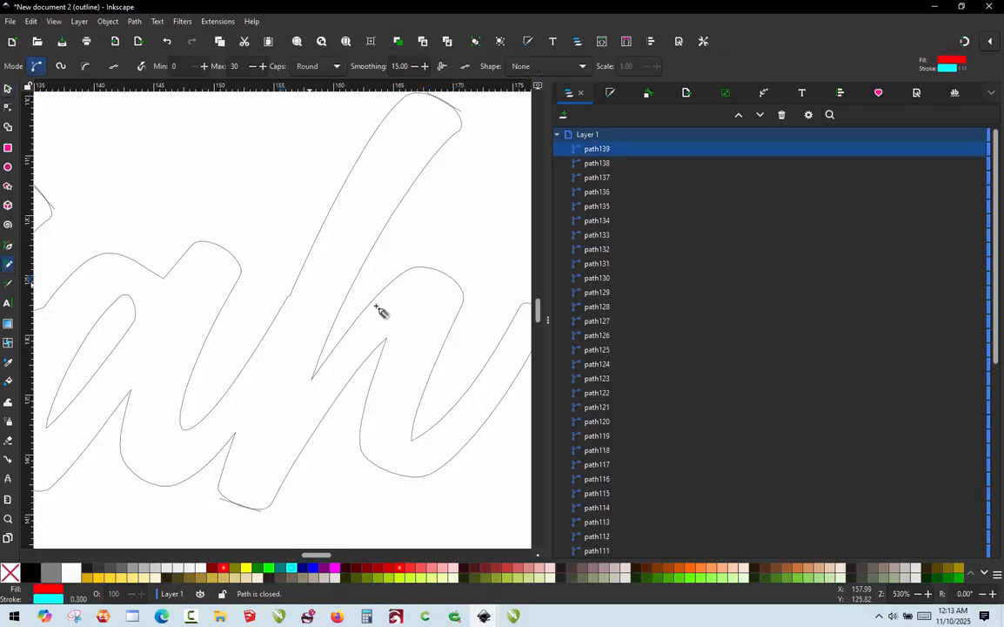
{"action": "key", "text": "ctrl+z"}
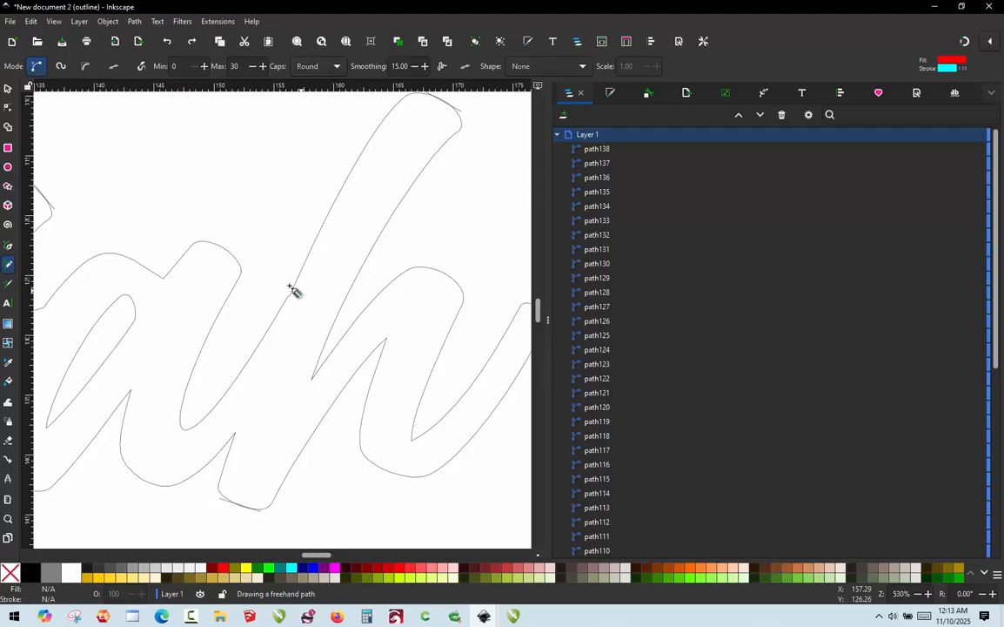
{"action": "left_click", "coordinate": [284, 281]}
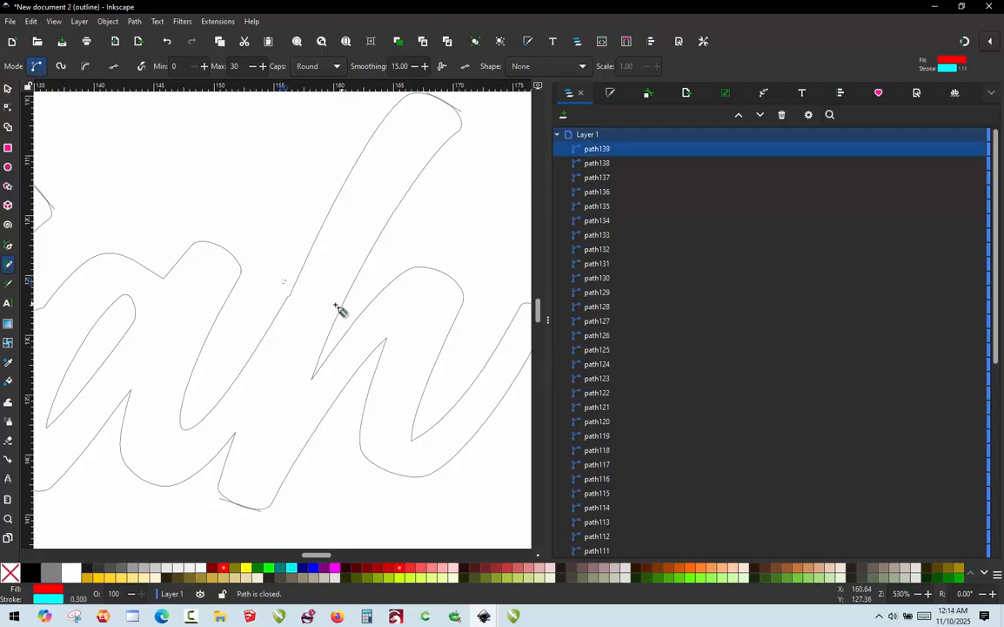
{"action": "key", "text": "ctrl+z"}
{"action": "mouse_move", "coordinate": [281, 284]}
{"action": "left_mouse_down"}
{"action": "mouse_move", "coordinate": [352, 310]}
{"action": "mouse_move", "coordinate": [316, 315]}
{"action": "left_mouse_up"}
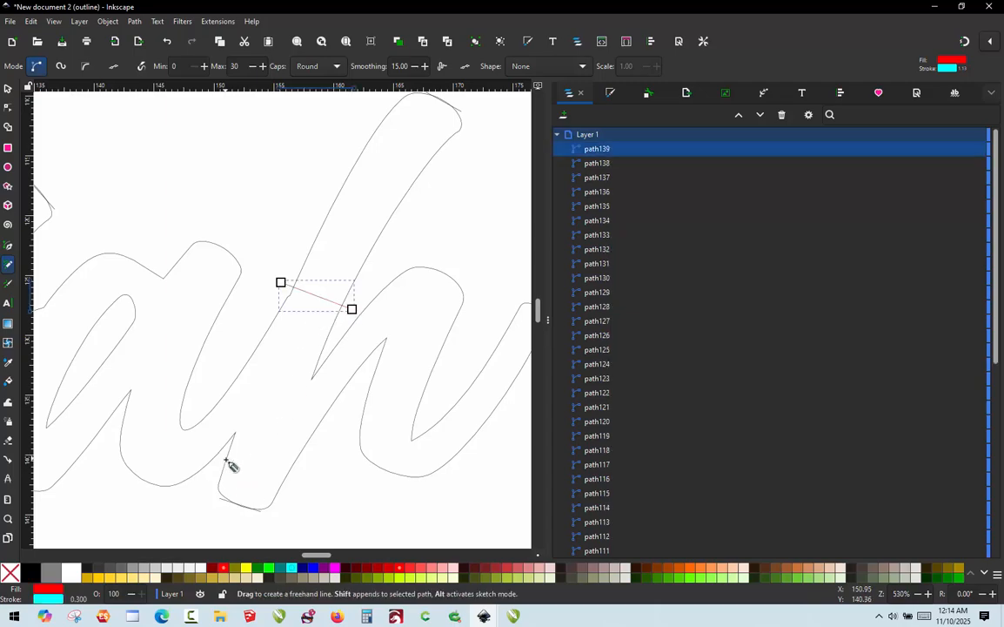
{"action": "left_click_drag", "start_coordinate": [228, 456], "coordinate": [297, 477]}
{"action": "mouse_move", "coordinate": [318, 292]}
{"action": "left_mouse_down"}
{"action": "mouse_move", "coordinate": [275, 427]}
{"action": "mouse_move", "coordinate": [248, 481]}
{"action": "left_mouse_up"}
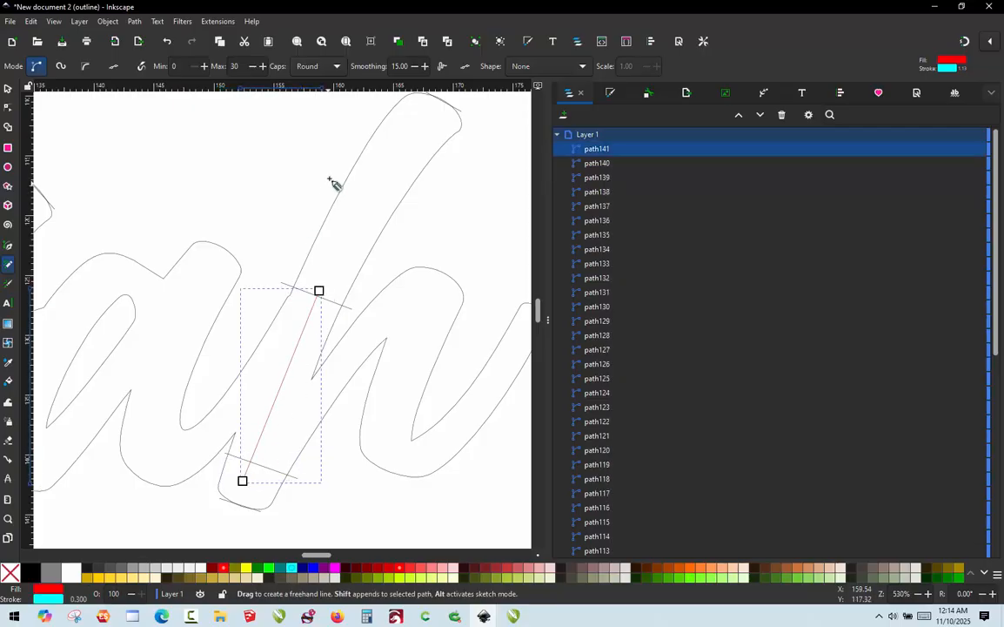
Draw one rung line across the upper part of the h's tall stem.
{"action": "left_click_drag", "start_coordinate": [393, 208], "coordinate": [406, 216]}
{"action": "key", "text": "ctrl+z"}
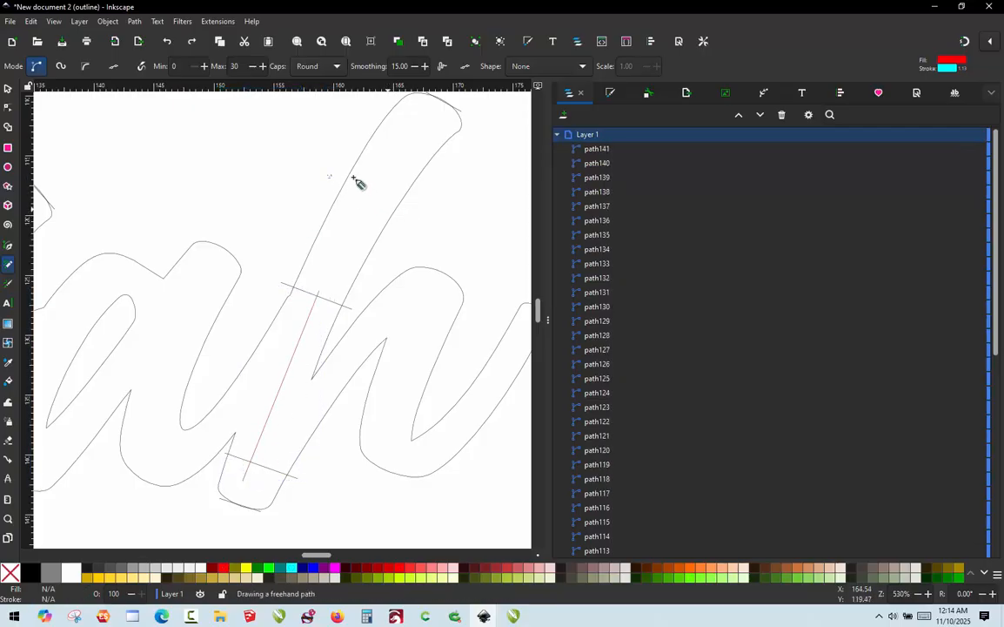
{"action": "left_click_drag", "start_coordinate": [341, 172], "coordinate": [407, 203]}
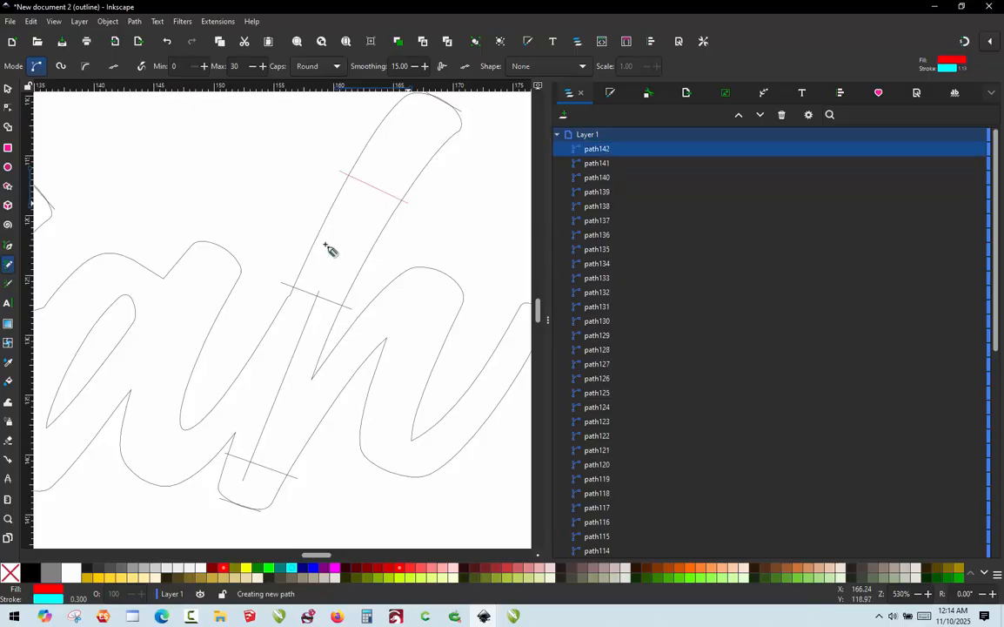
Draw a short line across the rounded top of the h's arch, crossing the outline on its outer side.
{"action": "scroll", "coordinate": [289, 494], "scroll_direction": "up", "scroll_amount": 1}
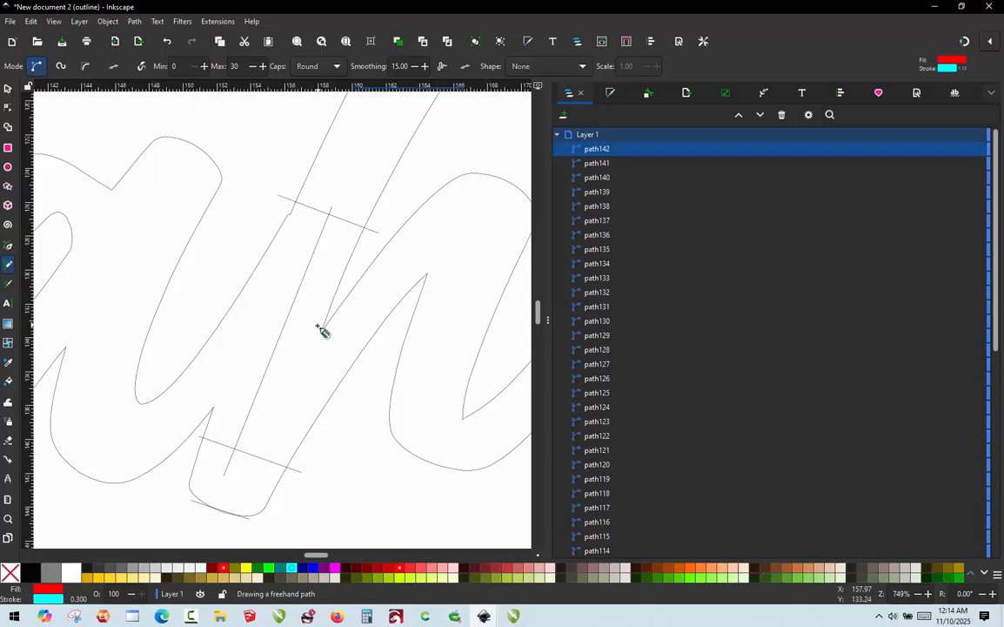
{"action": "scroll", "coordinate": [319, 333], "scroll_direction": "down", "scroll_amount": 2}
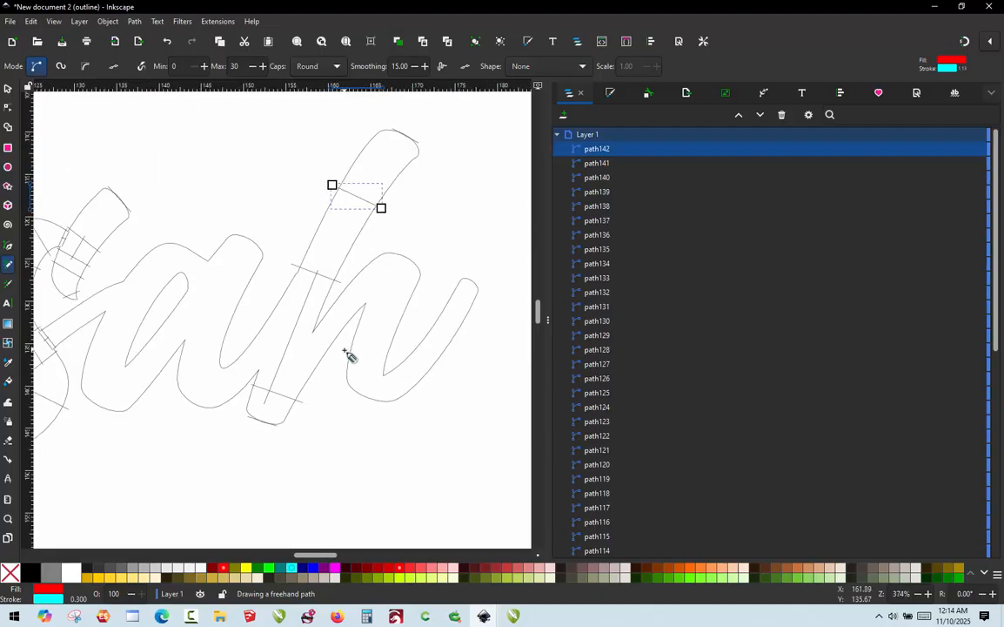
{"action": "scroll", "coordinate": [347, 353], "scroll_direction": "up", "scroll_amount": 1}
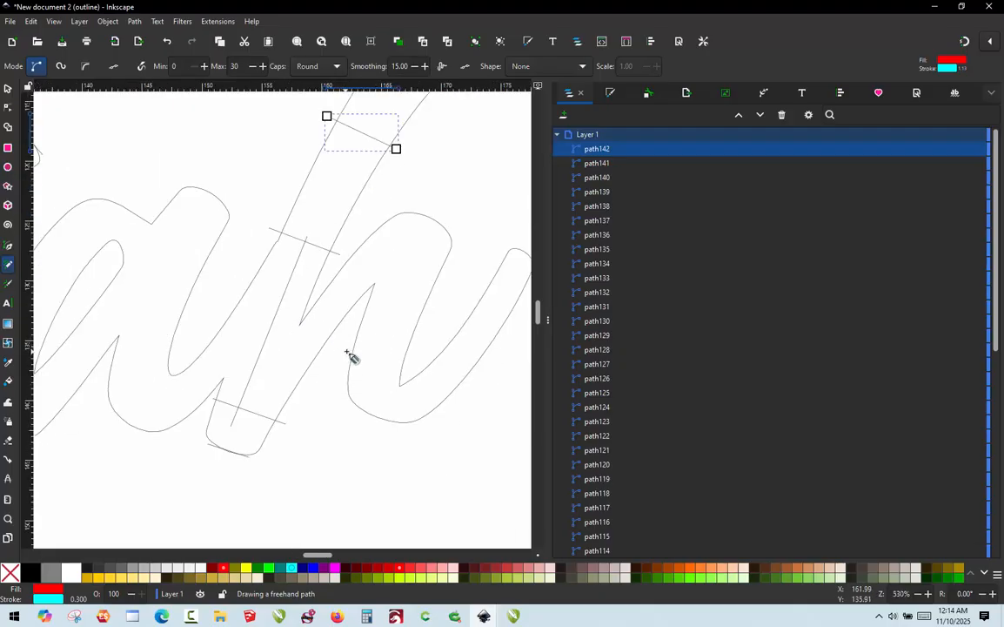
{"action": "scroll", "coordinate": [412, 250], "scroll_direction": "up", "scroll_amount": 1}
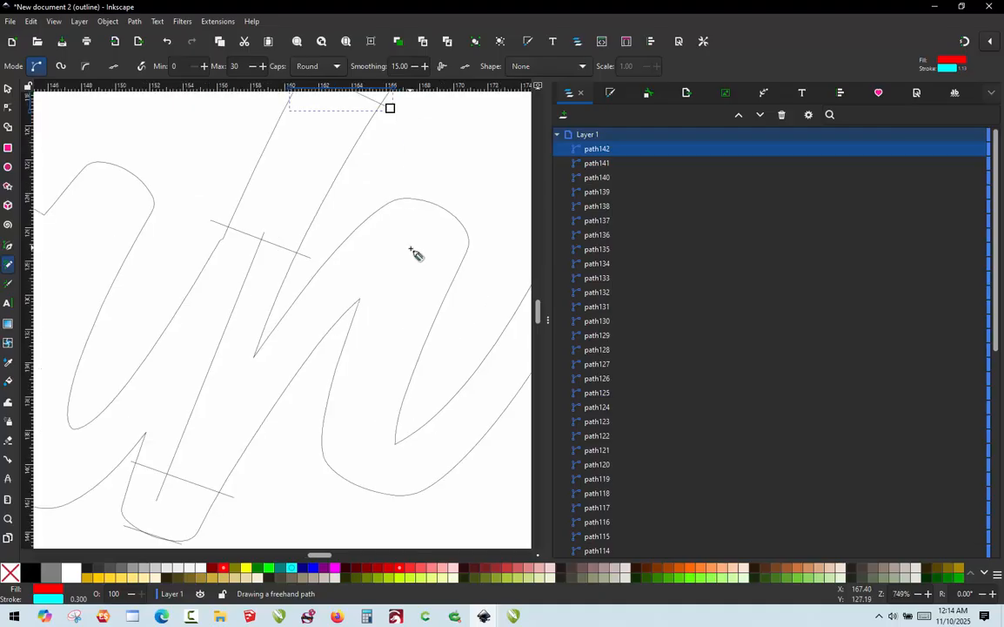
{"action": "scroll", "coordinate": [415, 254], "scroll_direction": "up", "scroll_amount": 1}
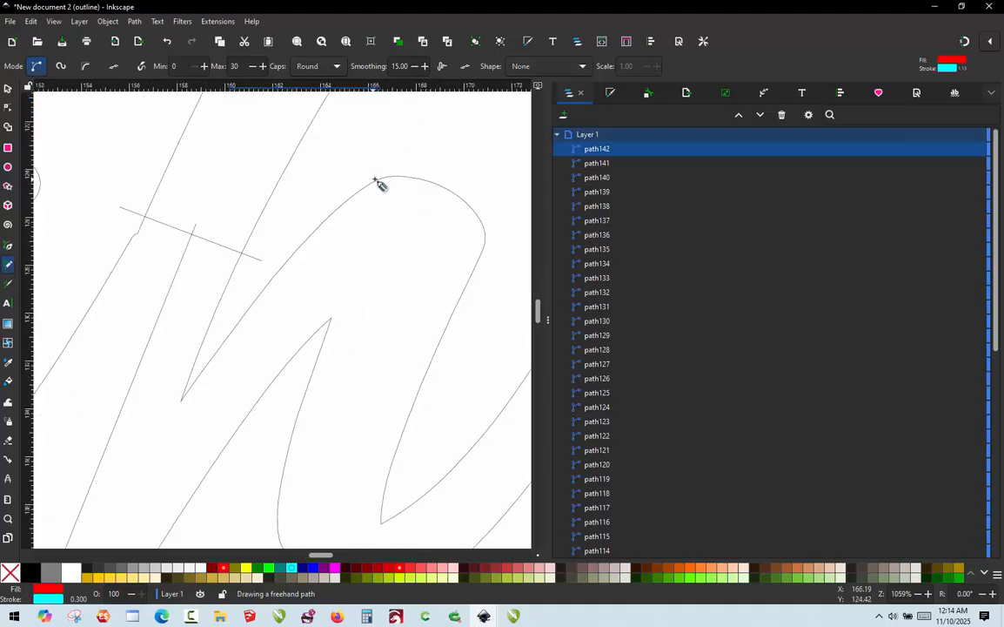
{"action": "scroll", "coordinate": [422, 170], "scroll_direction": "up", "scroll_amount": 2}
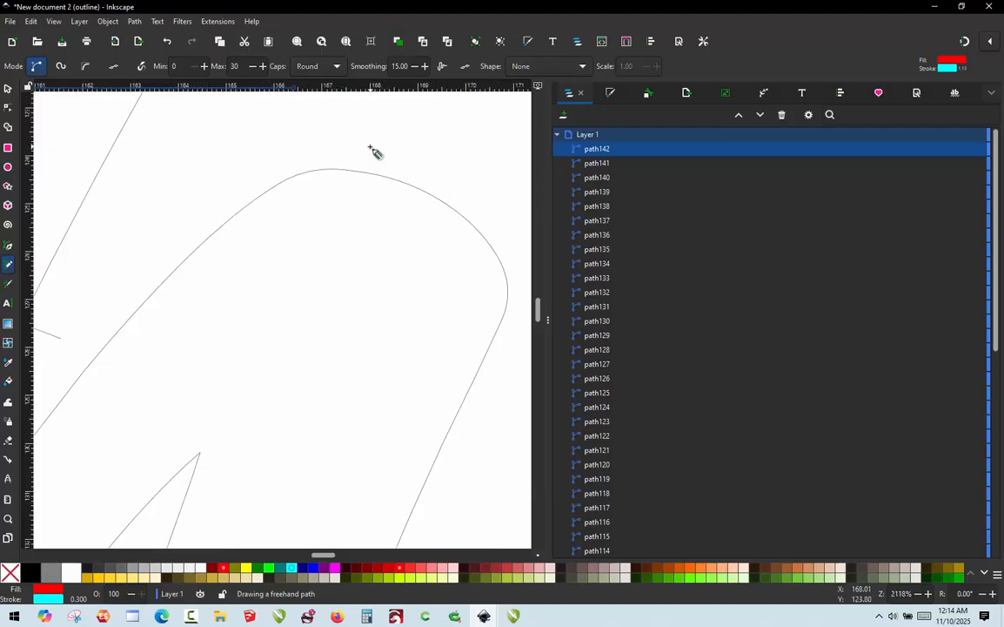
{"action": "left_click_drag", "start_coordinate": [353, 163], "coordinate": [490, 229]}
Draw a rung line across the h's second leg just below the inner notch where the arch branches off.
{"action": "scroll", "coordinate": [365, 191], "scroll_direction": "down", "scroll_amount": 3}
{"action": "scroll", "coordinate": [334, 293], "scroll_direction": "up", "scroll_amount": 1}
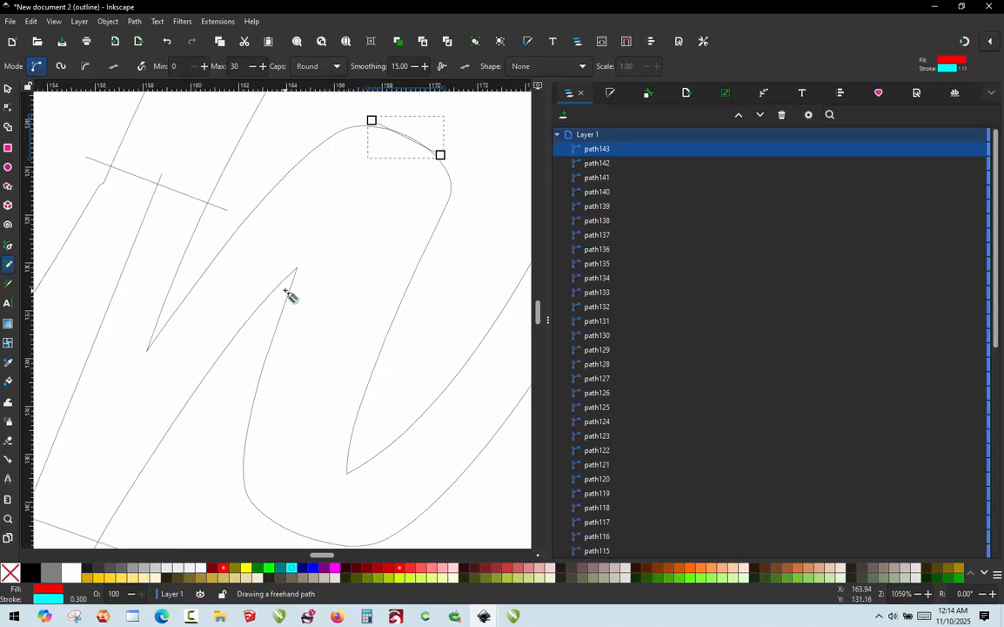
{"action": "left_click", "coordinate": [283, 291]}
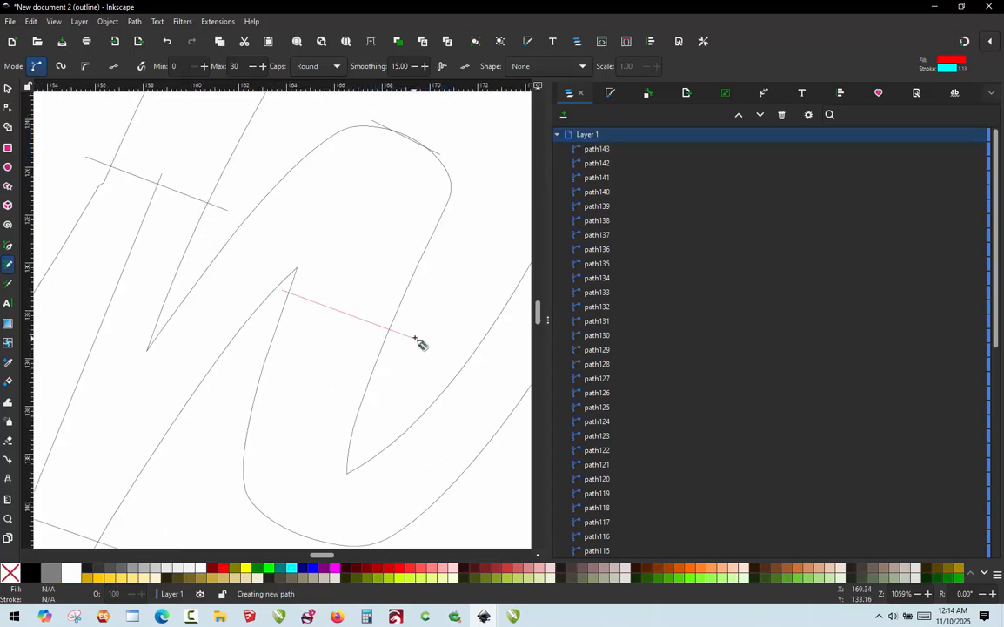
{"action": "left_click", "coordinate": [414, 338]}
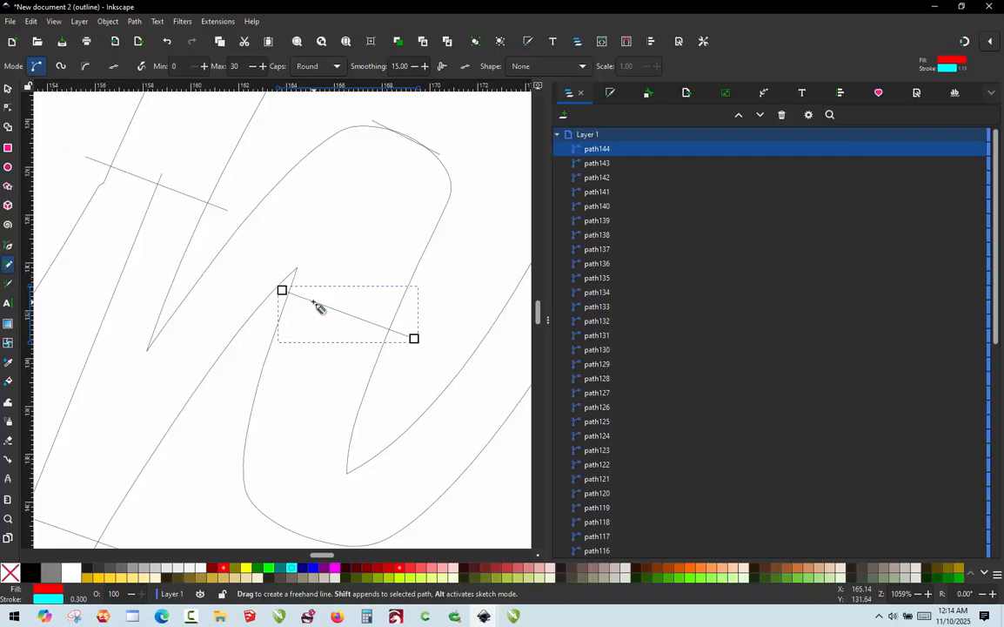
Draw a rung line just under the top of the h's arch and a connecting line from it across the rung at the notch.
{"action": "scroll", "coordinate": [326, 215], "scroll_direction": "down", "scroll_amount": 2, "text": "ctrl"}
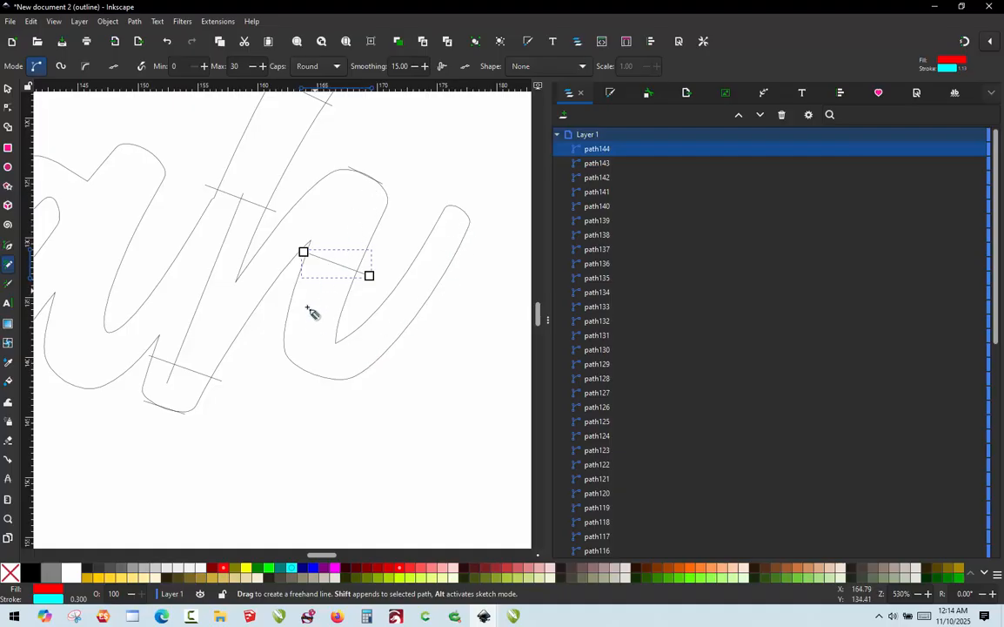
{"action": "scroll", "coordinate": [331, 188], "scroll_direction": "up", "scroll_amount": 3}
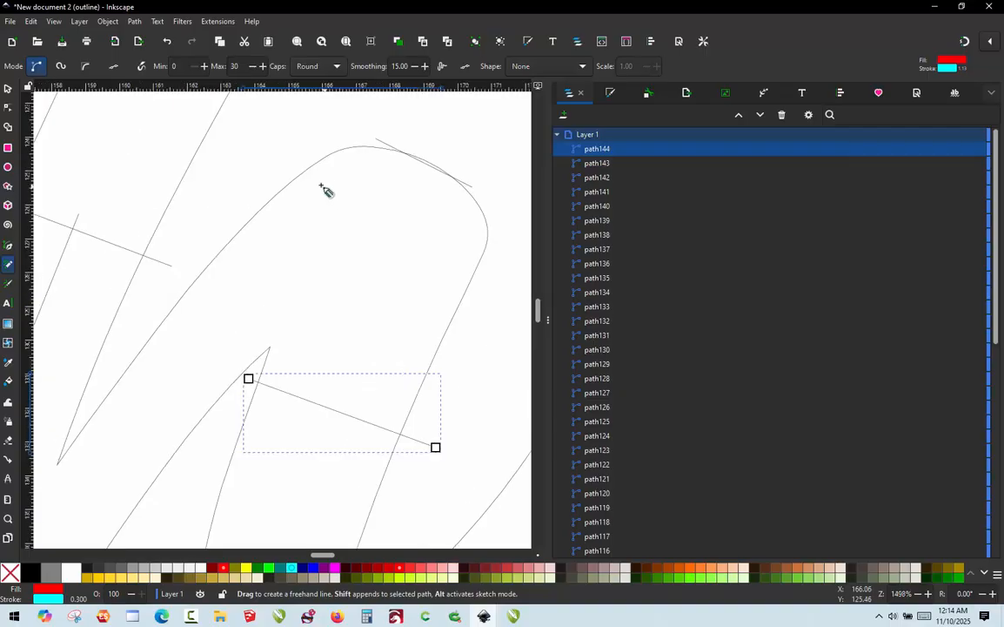
{"action": "left_click", "coordinate": [292, 165]}
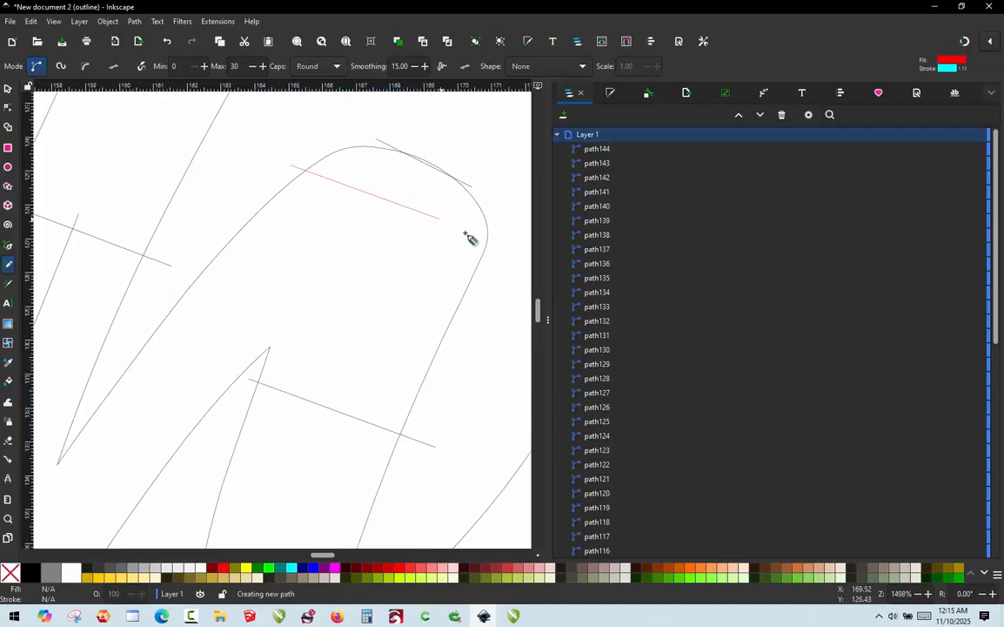
{"action": "left_click", "coordinate": [489, 243]}
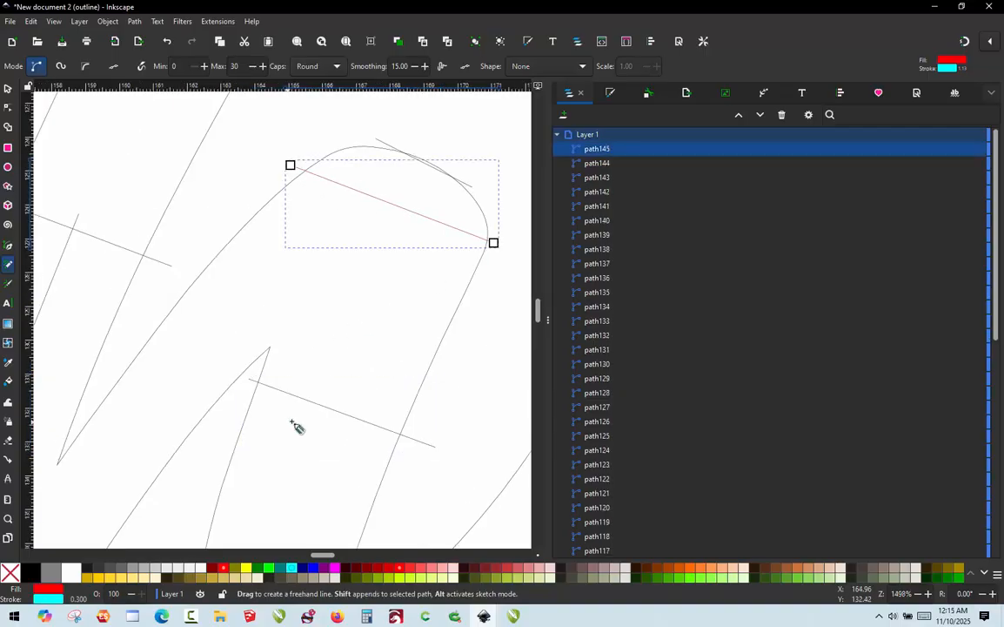
{"action": "left_click", "coordinate": [327, 418]}
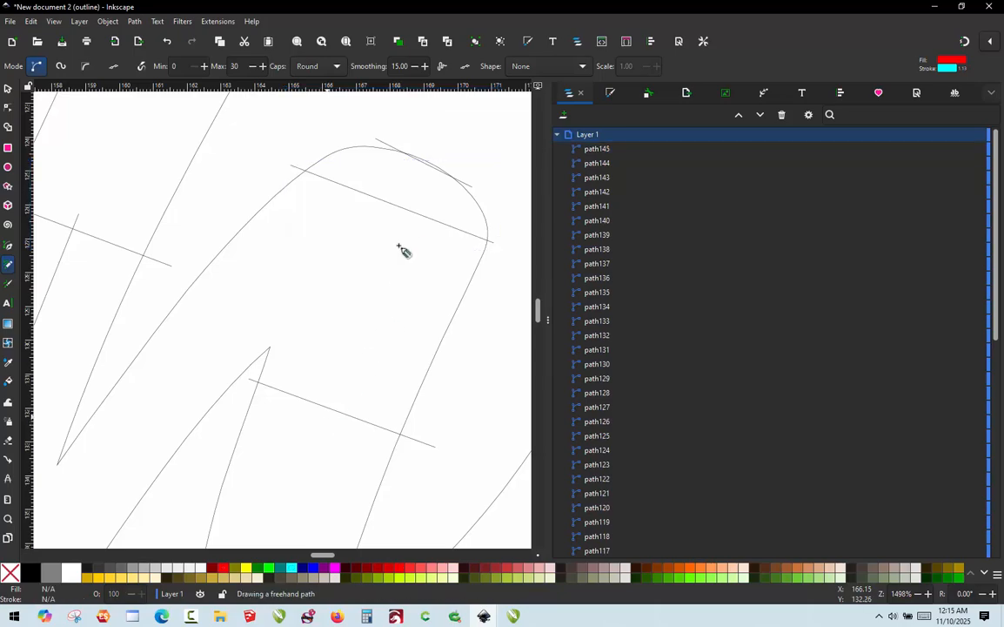
{"action": "key", "text": "ctrl+z"}
{"action": "left_click", "coordinate": [400, 198]}
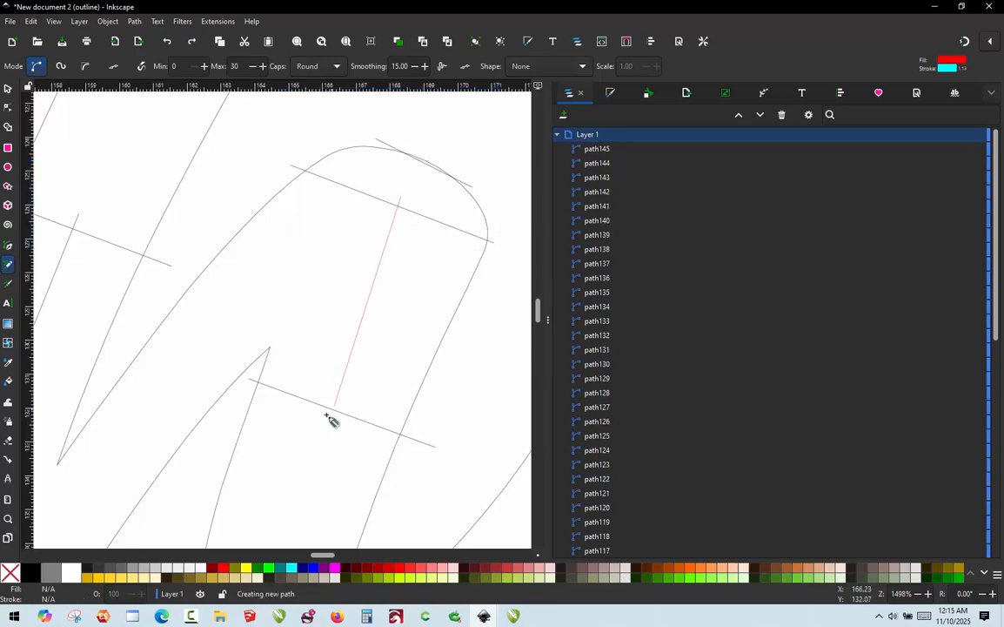
{"action": "left_click", "coordinate": [328, 416]}
Draw rung lines across the h's bottom curve, the lower part of its second leg and the start of its rising tail.
{"action": "scroll", "coordinate": [283, 260], "scroll_direction": "down", "scroll_amount": 3}
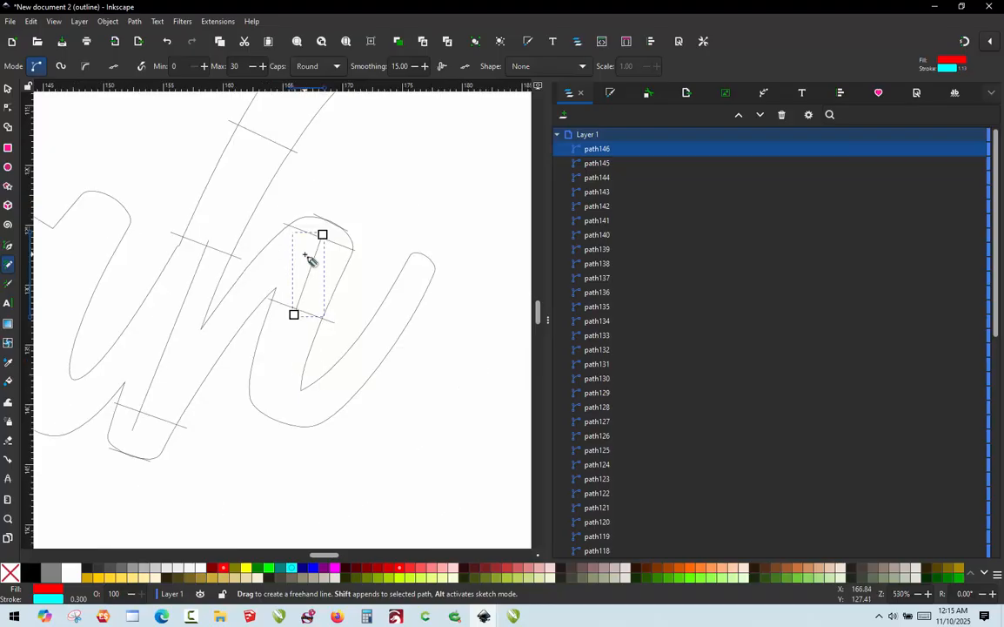
{"action": "scroll", "coordinate": [289, 364], "scroll_direction": "up", "scroll_amount": 1}
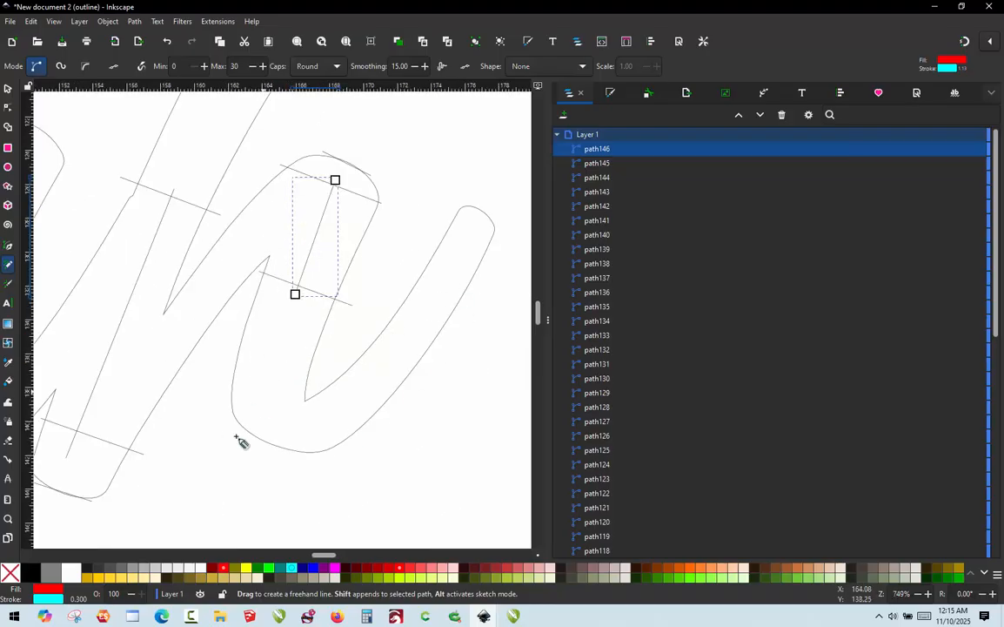
{"action": "left_click", "coordinate": [316, 376]}
{"action": "left_click", "coordinate": [276, 475]}
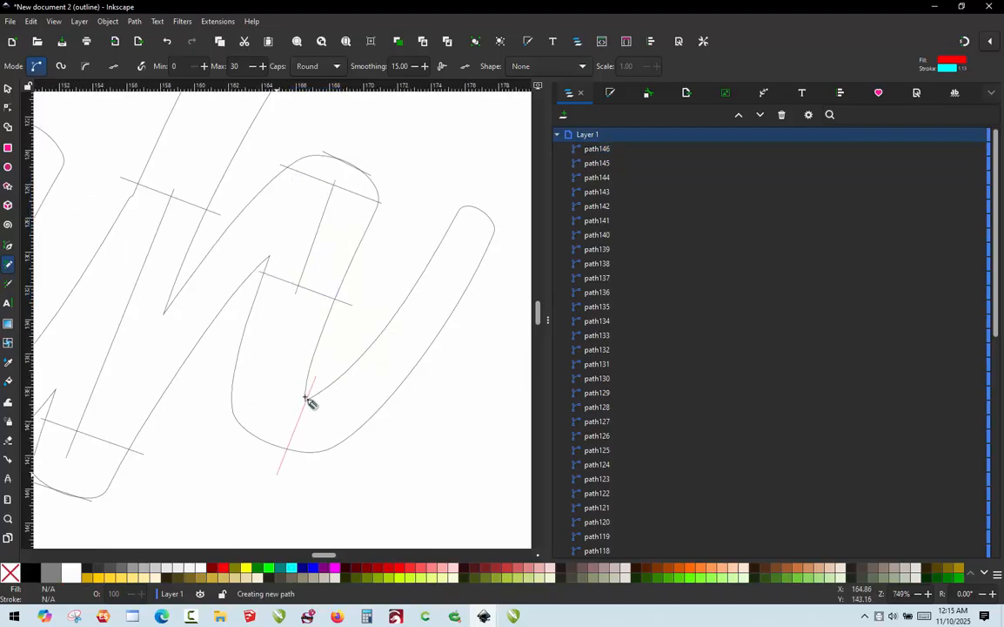
{"action": "left_click", "coordinate": [325, 350]}
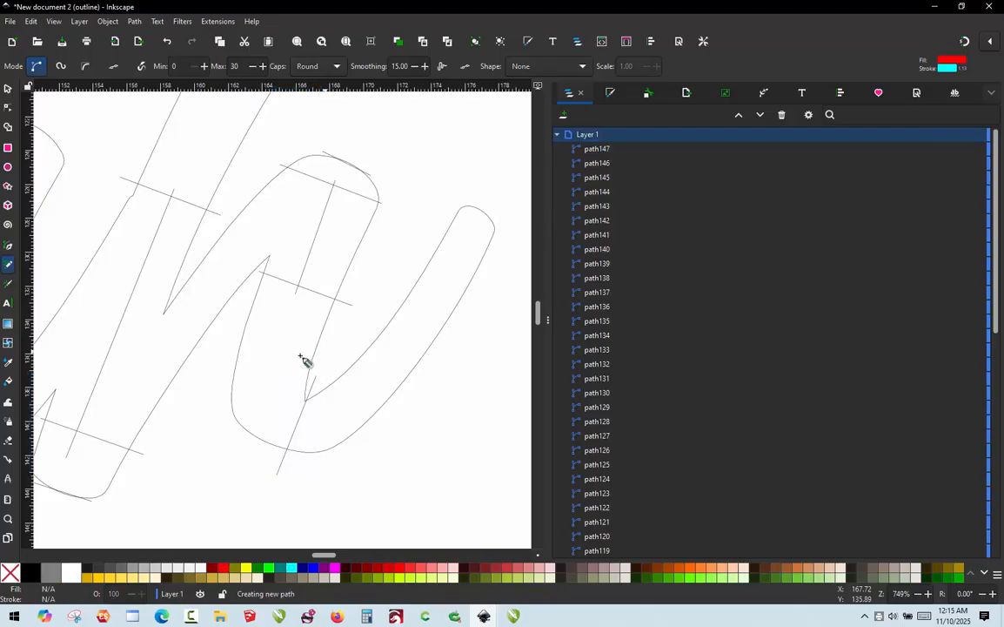
{"action": "left_click", "coordinate": [231, 347]}
{"action": "left_click", "coordinate": [348, 355]}
{"action": "left_click", "coordinate": [403, 404]}
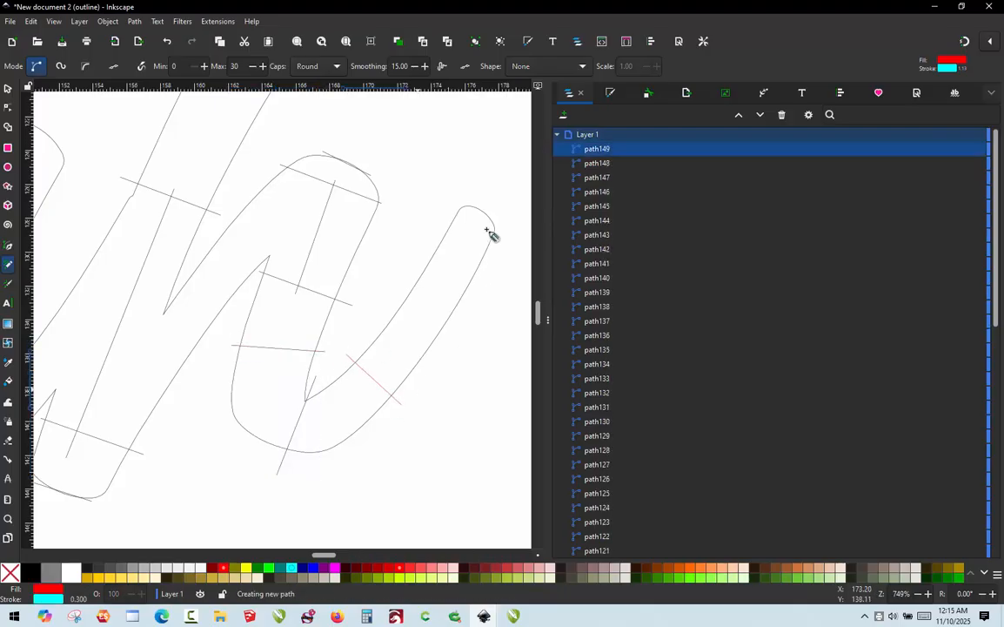
Draw a straight line along the rounded tip of the h's exit stroke and another across that stroke below the tip.
{"action": "scroll", "coordinate": [492, 221], "scroll_direction": "up", "scroll_amount": 3}
{"action": "scroll", "coordinate": [493, 208], "scroll_direction": "up", "scroll_amount": 2}
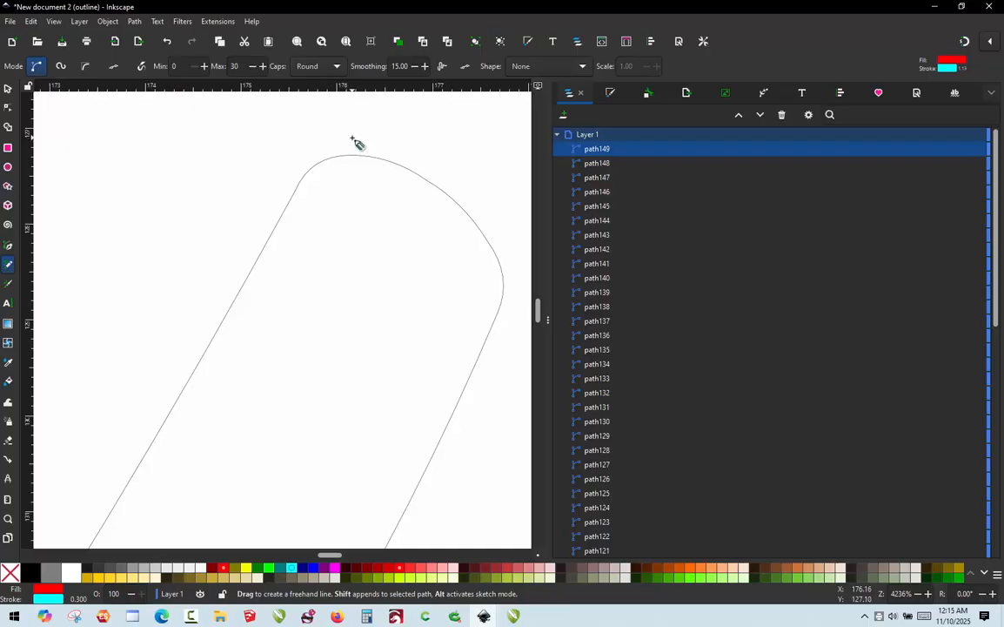
{"action": "mouse_move", "coordinate": [345, 146]}
{"action": "left_mouse_down"}
{"action": "mouse_move", "coordinate": [452, 218]}
{"action": "mouse_move", "coordinate": [488, 224]}
{"action": "mouse_move", "coordinate": [478, 213]}
{"action": "left_mouse_up"}
{"action": "scroll", "coordinate": [478, 214], "scroll_direction": "down", "scroll_amount": 1}
{"action": "scroll", "coordinate": [311, 277], "scroll_direction": "down", "scroll_amount": 3}
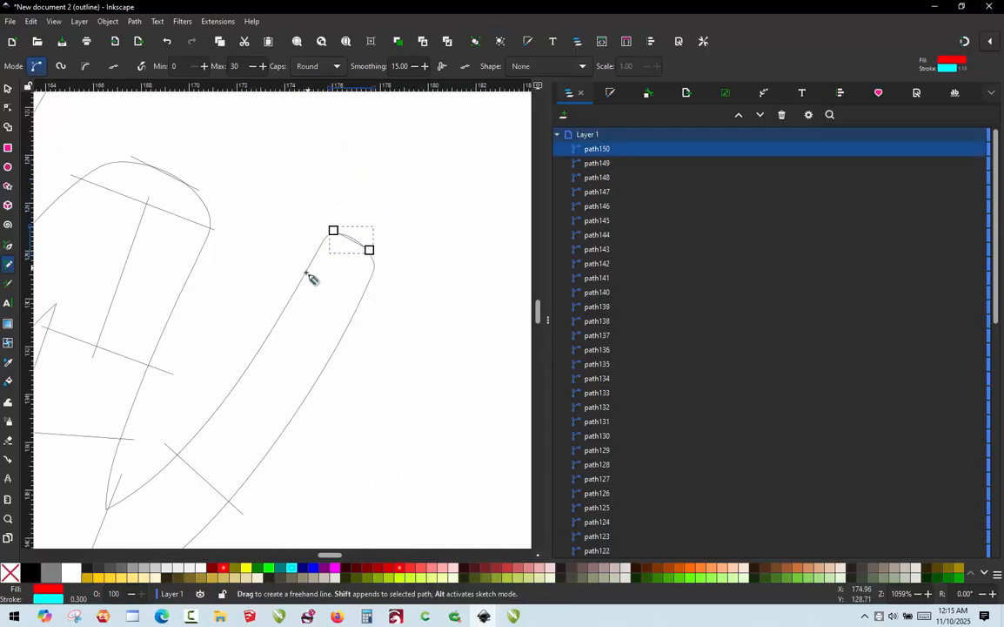
{"action": "left_click_drag", "start_coordinate": [246, 337], "coordinate": [323, 391]}
{"action": "scroll", "coordinate": [448, 314], "scroll_direction": "down", "scroll_amount": 2}
{"action": "scroll", "coordinate": [447, 314], "scroll_direction": "down", "scroll_amount": 2}
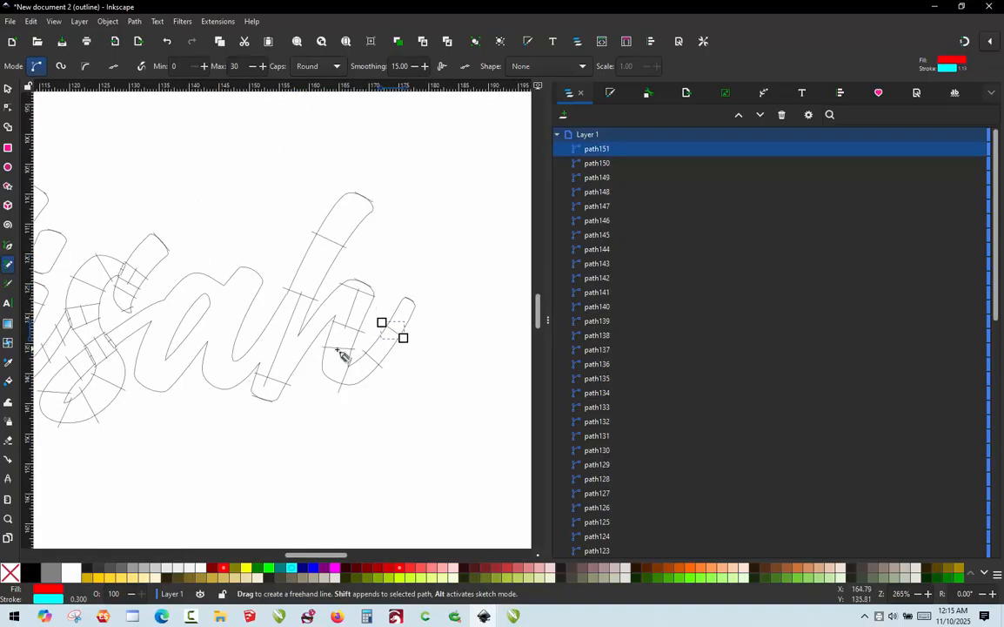
Draw a straight line inside the h's stem from the notch under the arch down to the stem's lower cross line.
{"action": "scroll", "coordinate": [342, 355], "scroll_direction": "up", "scroll_amount": 3}
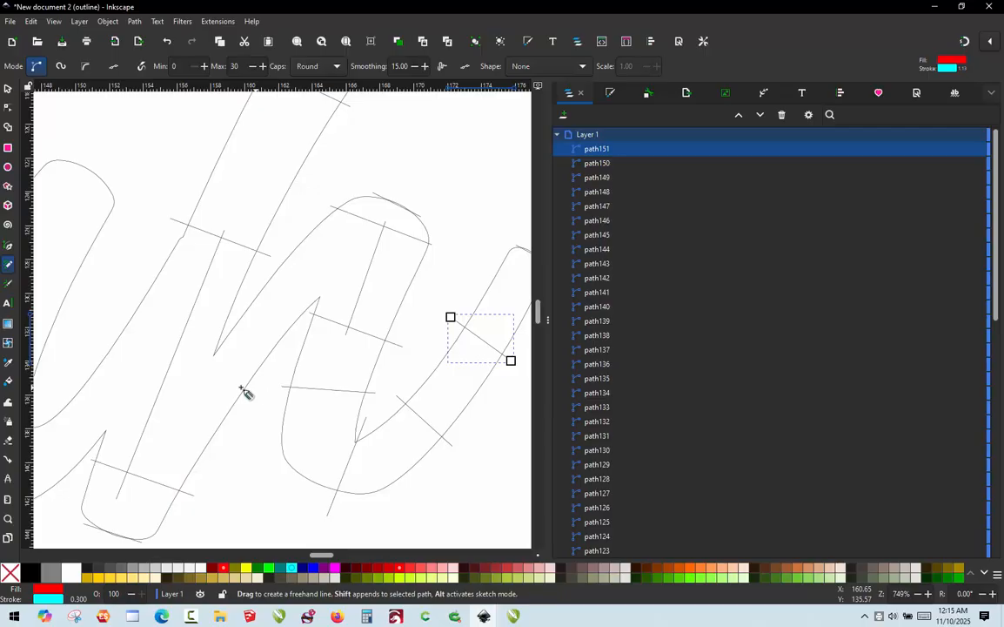
{"action": "scroll", "coordinate": [160, 467], "scroll_direction": "up", "scroll_amount": 2}
{"action": "scroll", "coordinate": [358, 218], "scroll_direction": "down", "scroll_amount": 2}
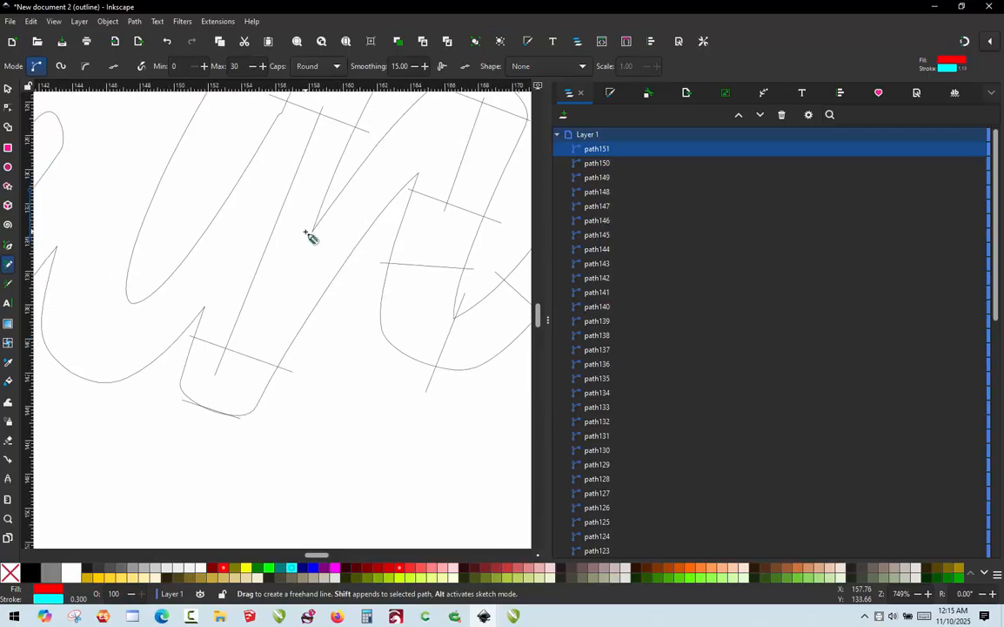
{"action": "left_click", "coordinate": [307, 226]}
{"action": "scroll", "coordinate": [289, 349], "scroll_direction": "up", "scroll_amount": 3}
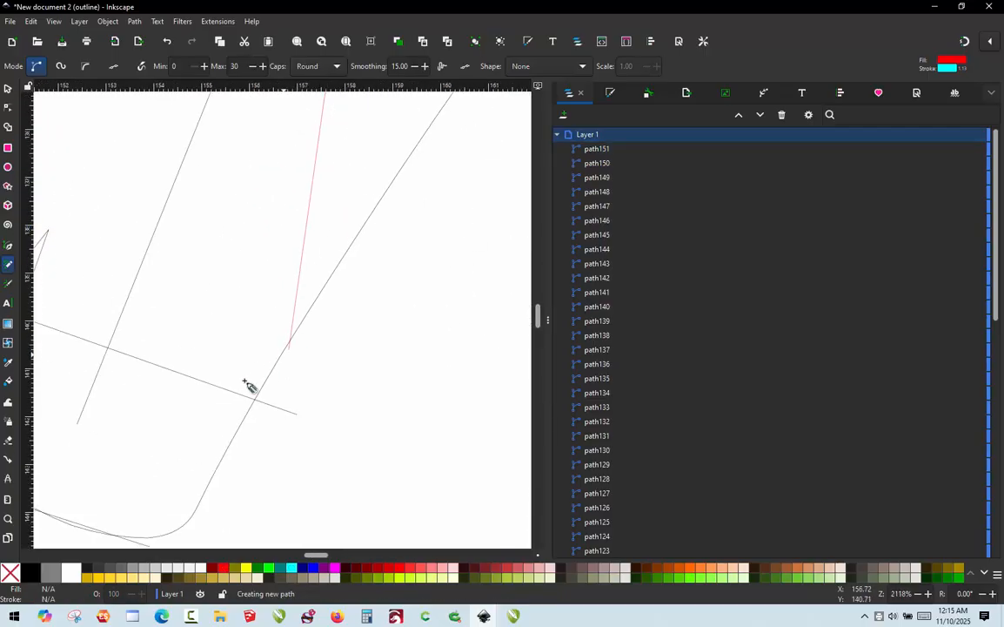
{"action": "left_click", "coordinate": [255, 394]}
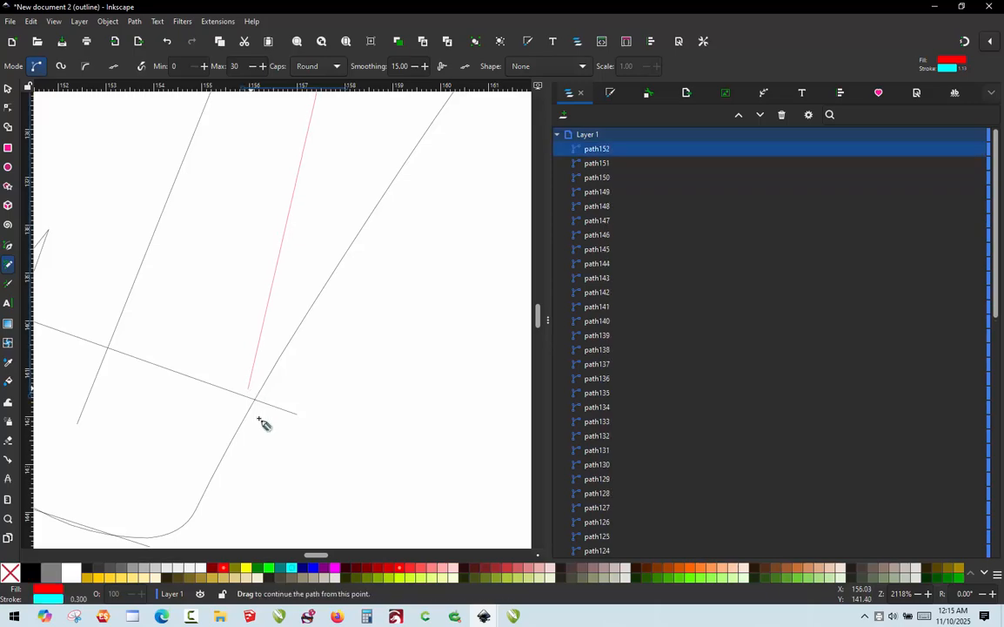
{"action": "scroll", "coordinate": [262, 409], "scroll_direction": "down", "scroll_amount": 1}
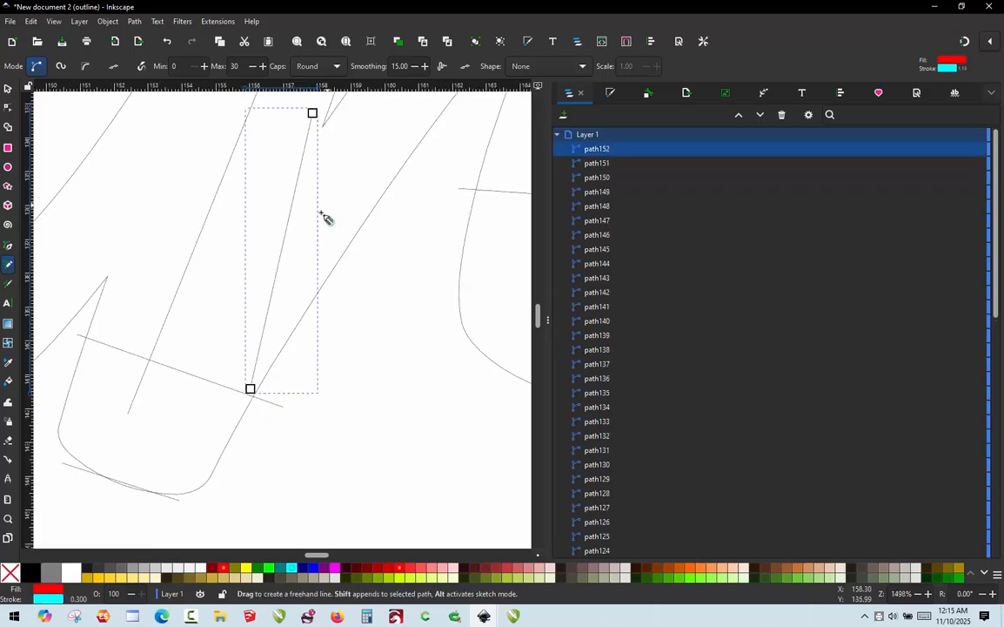
Draw a second near-parallel line at the h's notch where the arch leaves the stem, and a short line crossing both.
{"action": "left_click", "coordinate": [335, 96]}
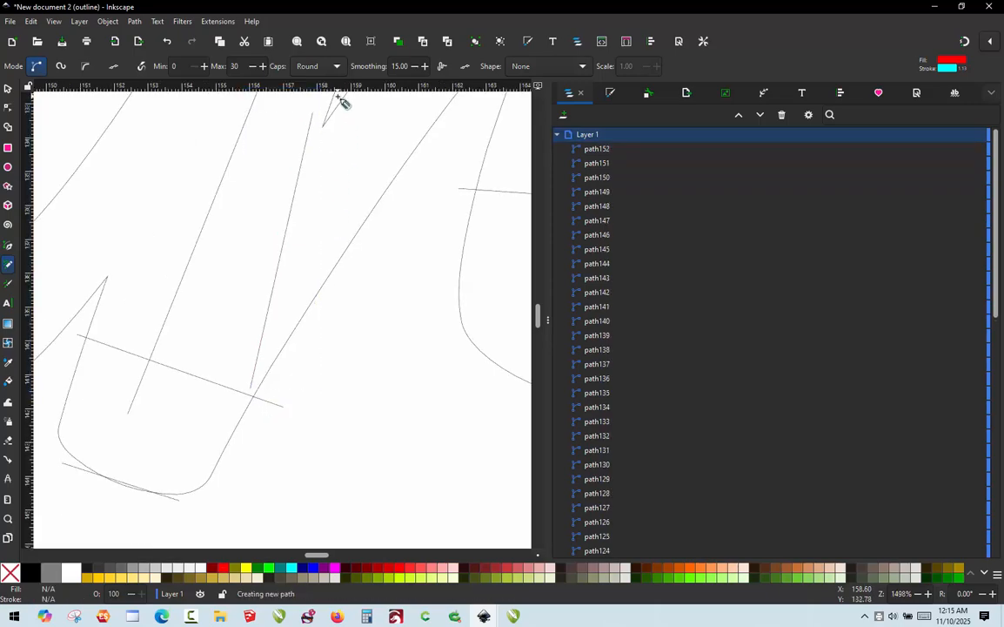
{"action": "left_click", "coordinate": [281, 369]}
{"action": "left_click", "coordinate": [265, 270]}
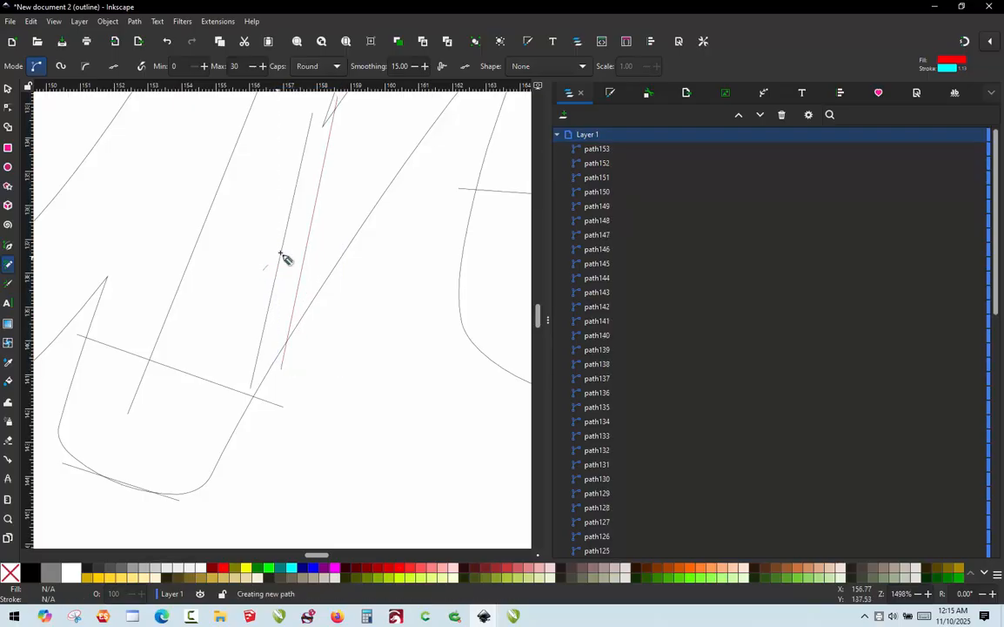
{"action": "left_click", "coordinate": [320, 225]}
{"action": "scroll", "coordinate": [351, 184], "scroll_direction": "down", "scroll_amount": 1}
{"action": "scroll", "coordinate": [213, 352], "scroll_direction": "down", "scroll_amount": 2}
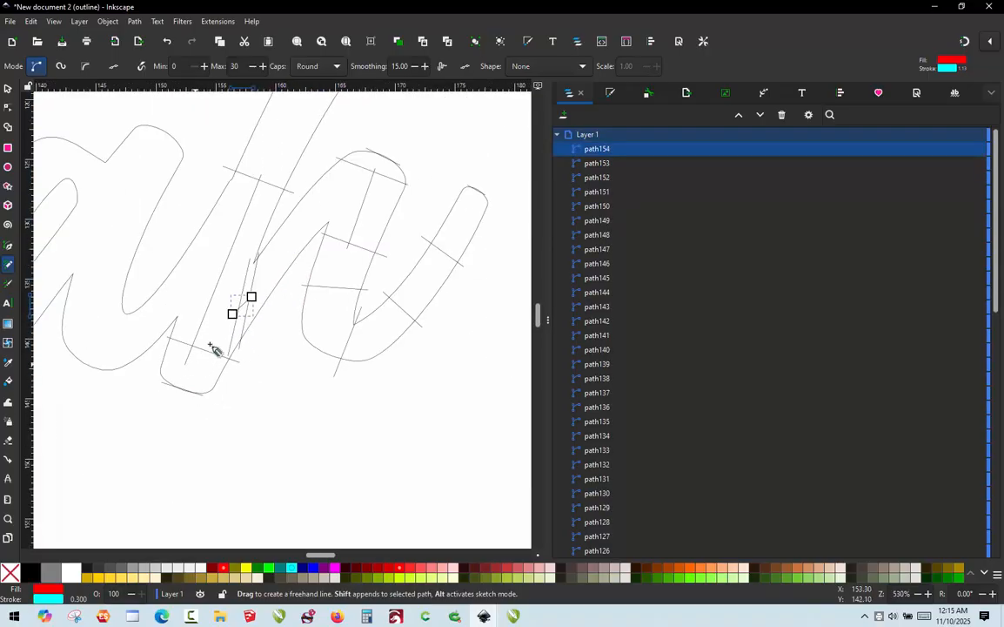
Draw two near-parallel lines across the h's arch where it meets the right leg, and a short line crossing both.
{"action": "scroll", "coordinate": [334, 155], "scroll_direction": "up", "scroll_amount": 5}
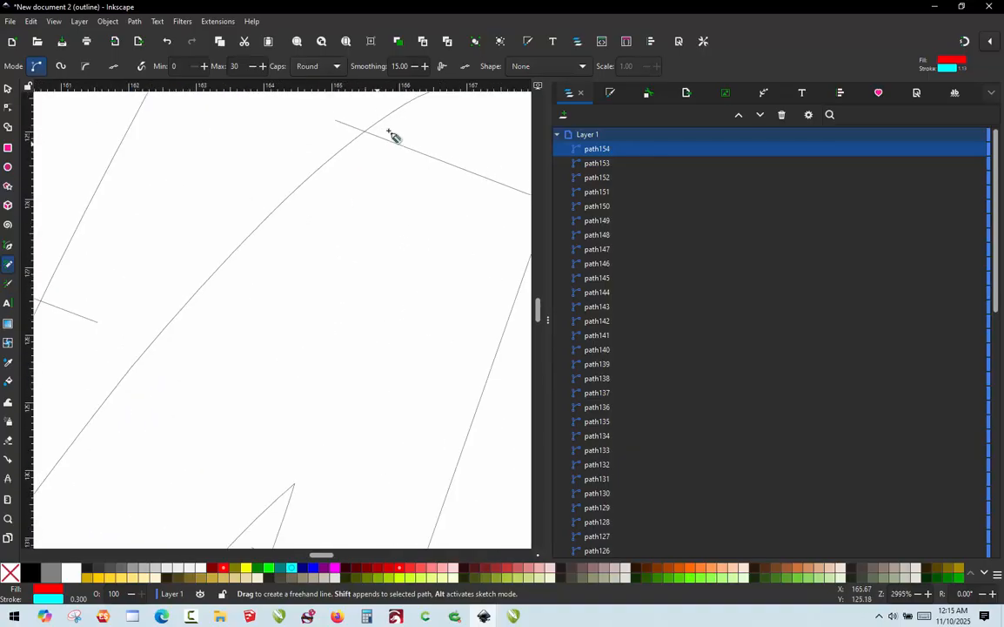
{"action": "scroll", "coordinate": [383, 141], "scroll_direction": "down", "scroll_amount": 2}
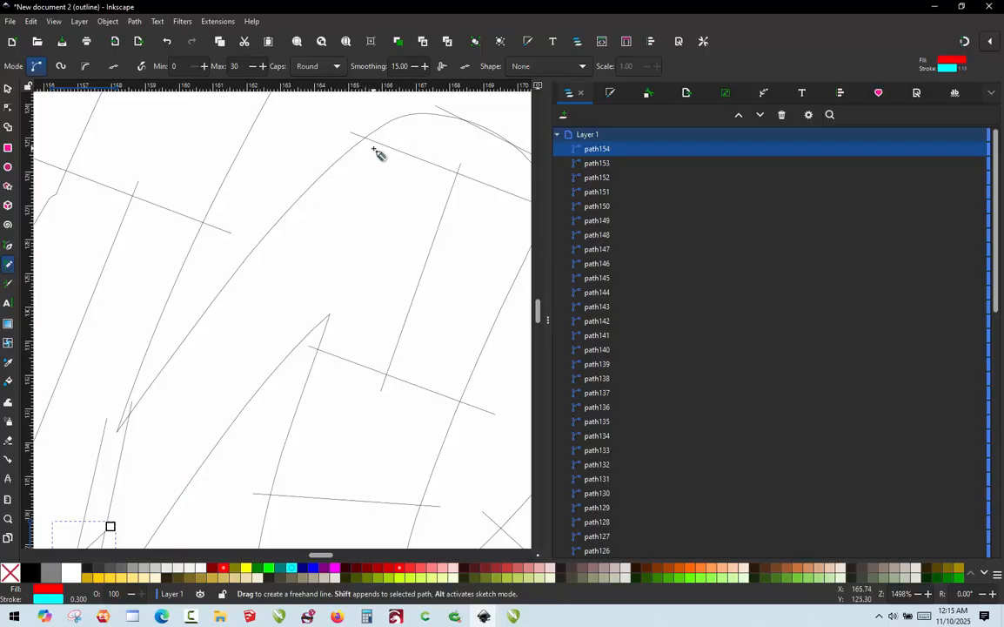
{"action": "mouse_move", "coordinate": [379, 154]}
{"action": "left_mouse_down"}
{"action": "mouse_move", "coordinate": [336, 322]}
{"action": "mouse_move", "coordinate": [284, 229]}
{"action": "mouse_move", "coordinate": [346, 145]}
{"action": "left_mouse_up"}
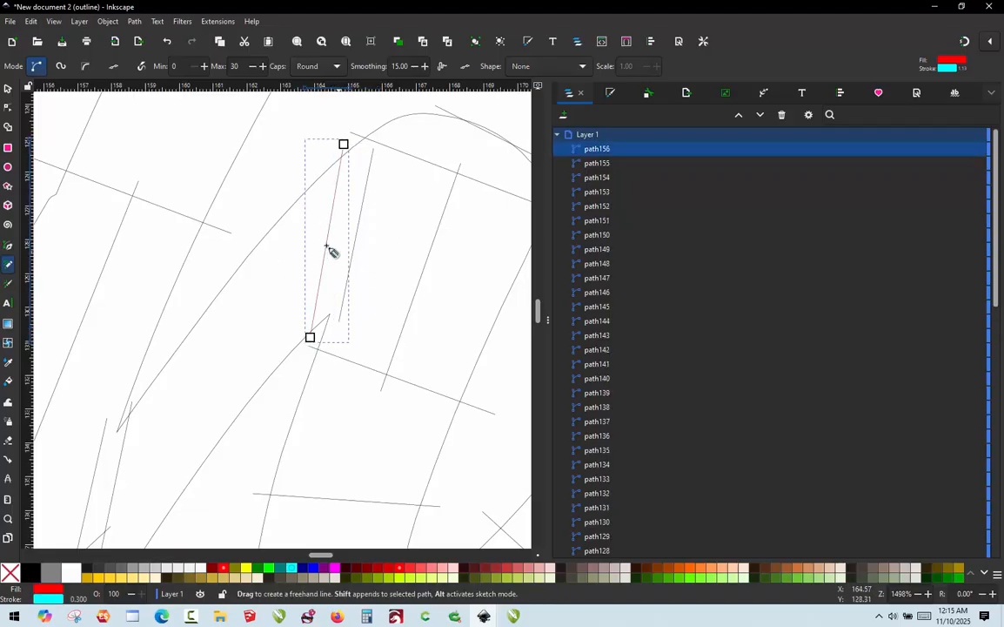
{"action": "left_click_drag", "start_coordinate": [320, 241], "coordinate": [365, 222]}
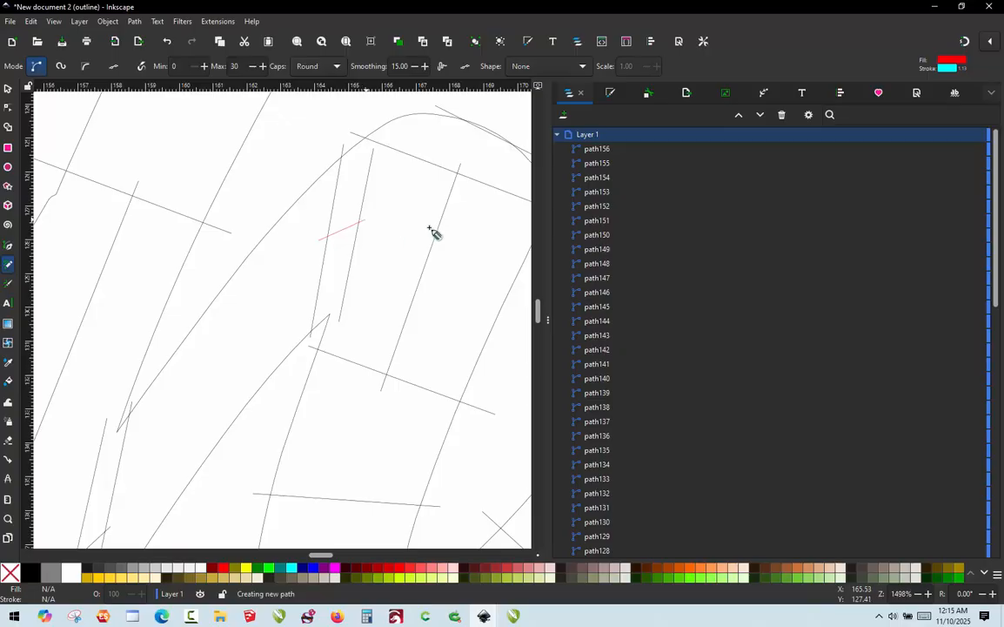
{"action": "scroll", "coordinate": [380, 178], "scroll_direction": "down", "scroll_amount": 2, "text": "ctrl"}
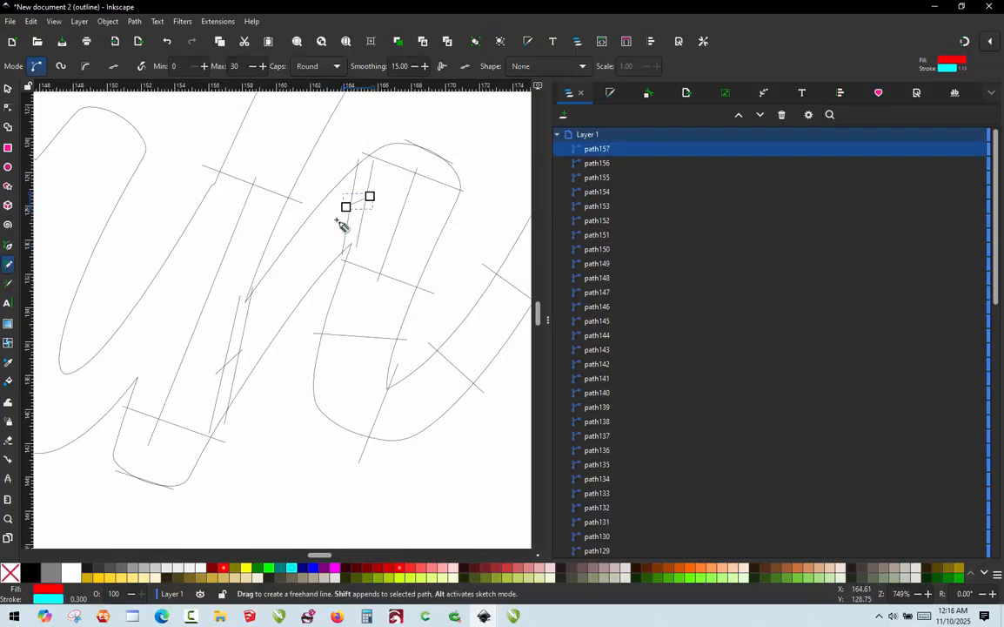
{"action": "scroll", "coordinate": [429, 362], "scroll_direction": "down", "scroll_amount": 1, "text": "ctrl"}
{"action": "scroll", "coordinate": [426, 363], "scroll_direction": "down", "scroll_amount": 1, "text": "ctrl"}
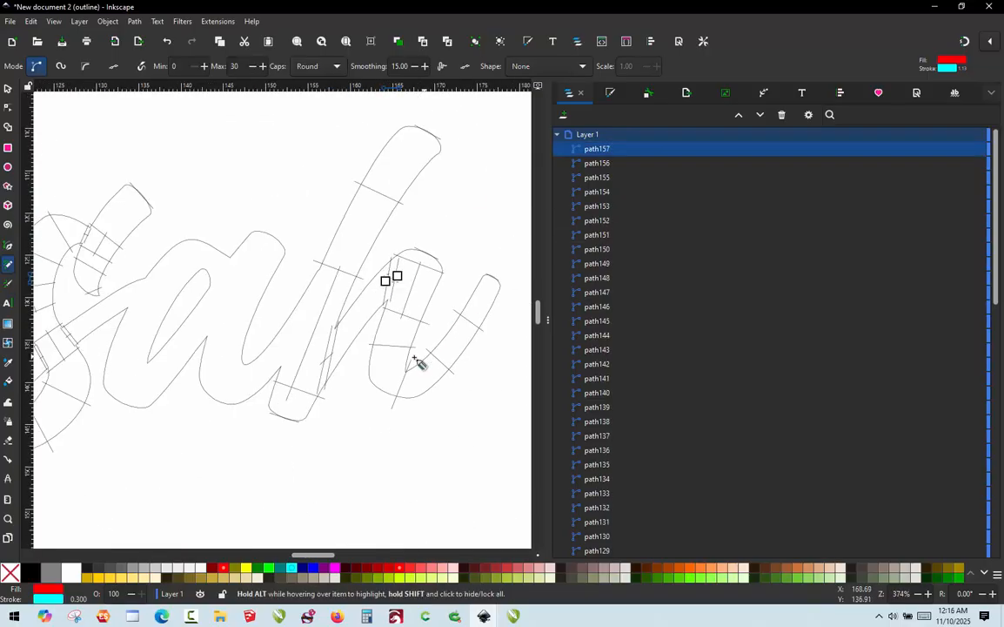
Draw two near-parallel lines where the a's exit stroke joins the left side of the h's stem, and a short line crossing both.
{"action": "scroll", "coordinate": [236, 368], "scroll_direction": "up", "scroll_amount": 1, "text": "ctrl"}
{"action": "scroll", "coordinate": [268, 355], "scroll_direction": "up", "scroll_amount": 1, "text": "ctrl"}
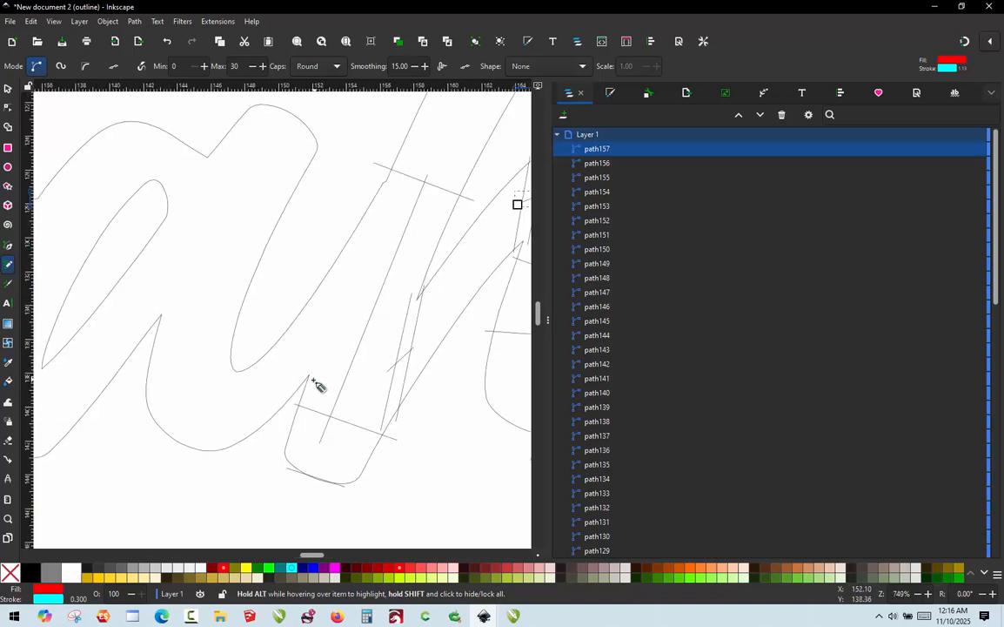
{"action": "mouse_move", "coordinate": [312, 380]}
{"action": "left_mouse_down"}
{"action": "mouse_move", "coordinate": [344, 275]}
{"action": "mouse_move", "coordinate": [390, 181]}
{"action": "left_mouse_up"}
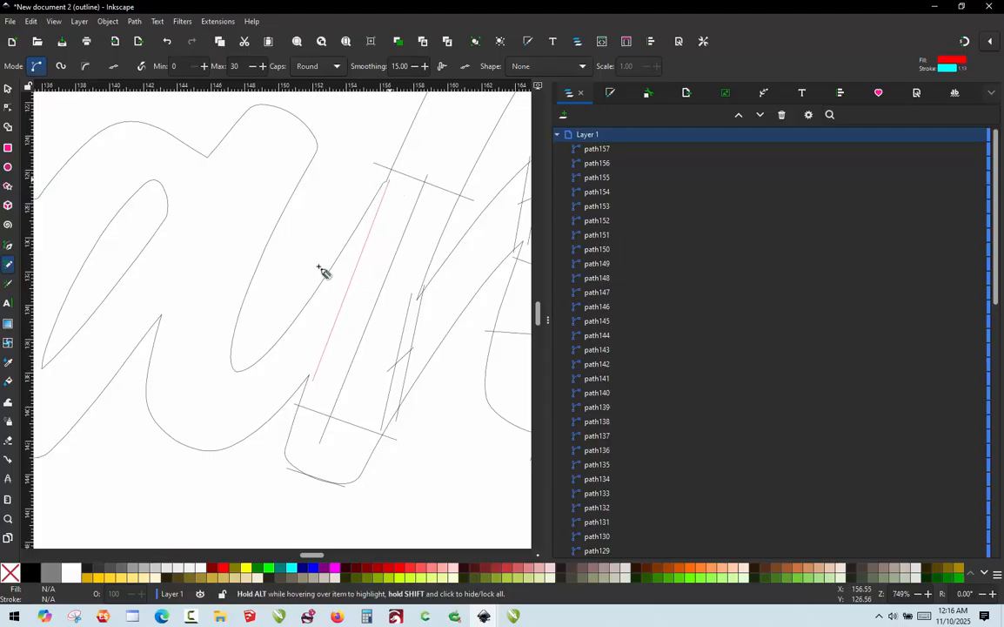
{"action": "scroll", "coordinate": [298, 405], "scroll_direction": "up", "scroll_amount": 2, "text": "ctrl"}
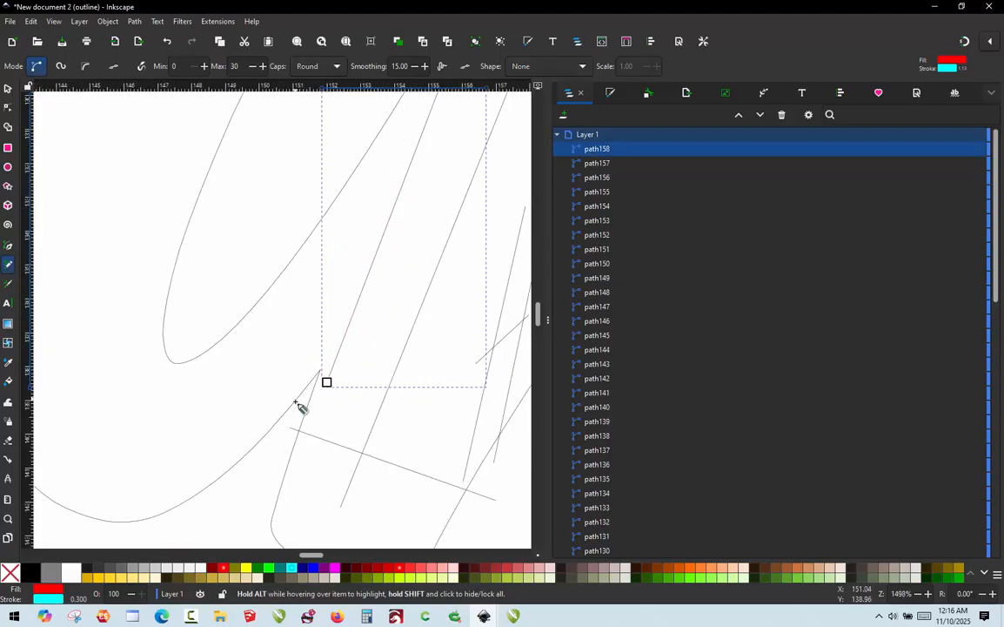
{"action": "key", "text": "Escape"}
{"action": "scroll", "coordinate": [300, 407], "scroll_direction": "down", "scroll_amount": 2, "text": "ctrl"}
{"action": "mouse_move", "coordinate": [306, 395]}
{"action": "left_mouse_down"}
{"action": "mouse_move", "coordinate": [315, 314]}
{"action": "mouse_move", "coordinate": [364, 212]}
{"action": "left_mouse_up"}
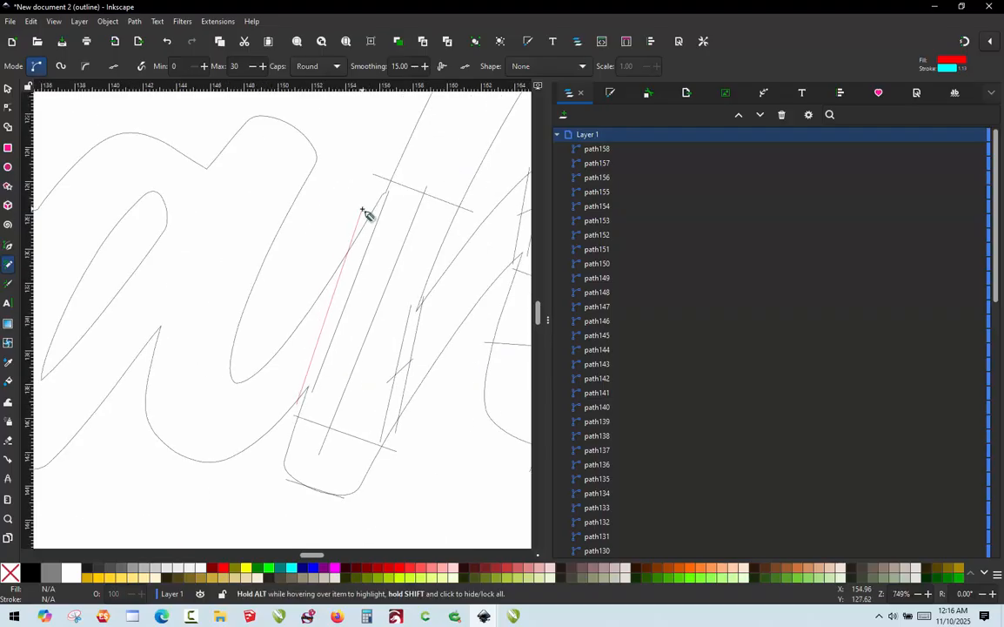
{"action": "left_click", "coordinate": [319, 342]}
{"action": "left_click", "coordinate": [349, 313]}
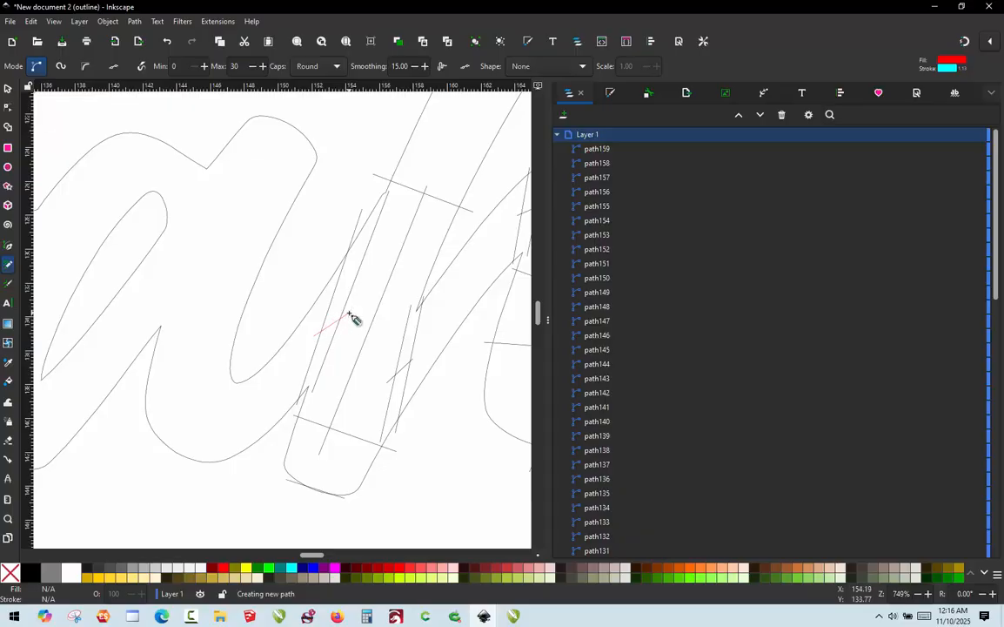
{"action": "scroll", "coordinate": [314, 272], "scroll_direction": "down", "scroll_amount": 1}
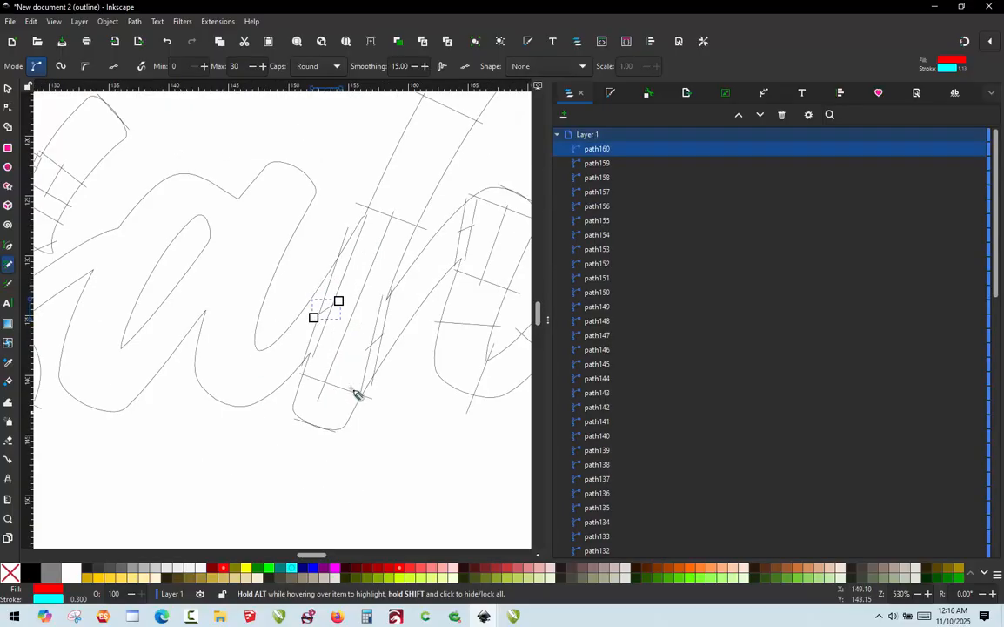
Draw straight lines across the upper and lower ends of the a's right stem.
{"action": "scroll", "coordinate": [320, 364], "scroll_direction": "down", "scroll_amount": 1}
{"action": "scroll", "coordinate": [209, 351], "scroll_direction": "up", "scroll_amount": 2}
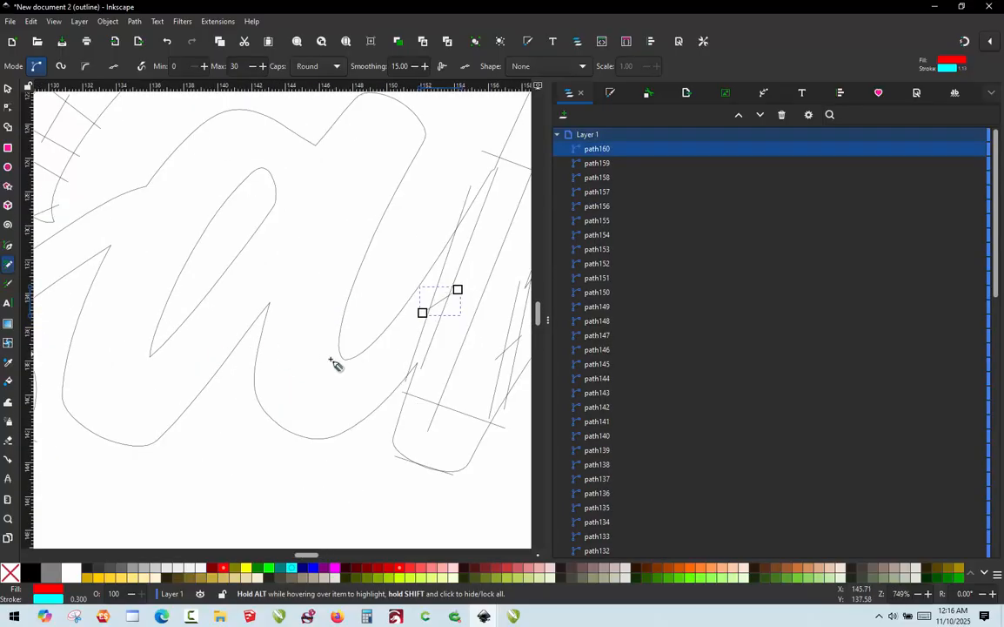
{"action": "scroll", "coordinate": [334, 362], "scroll_direction": "down", "scroll_amount": 1}
{"action": "scroll", "coordinate": [304, 218], "scroll_direction": "up", "scroll_amount": 1}
{"action": "left_click", "coordinate": [328, 197]}
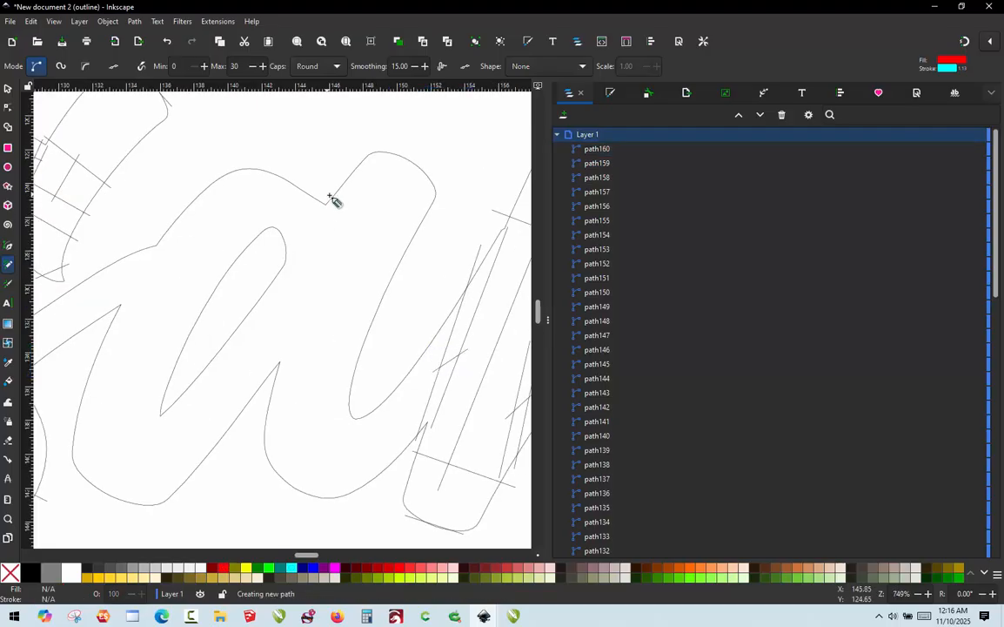
{"action": "key", "text": "Return"}
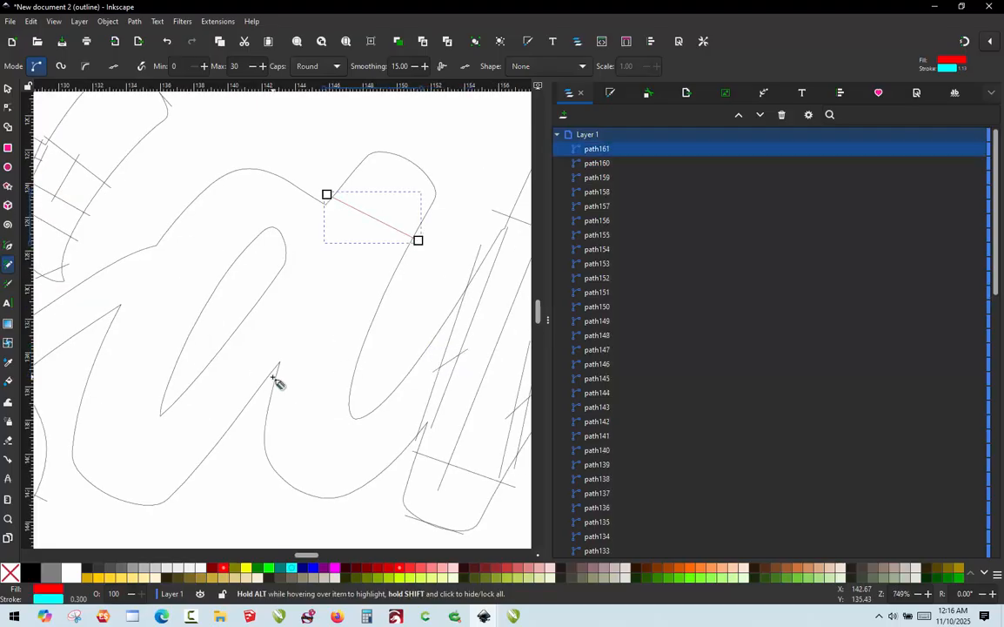
{"action": "left_click", "coordinate": [275, 377]}
{"action": "key", "text": "Return"}
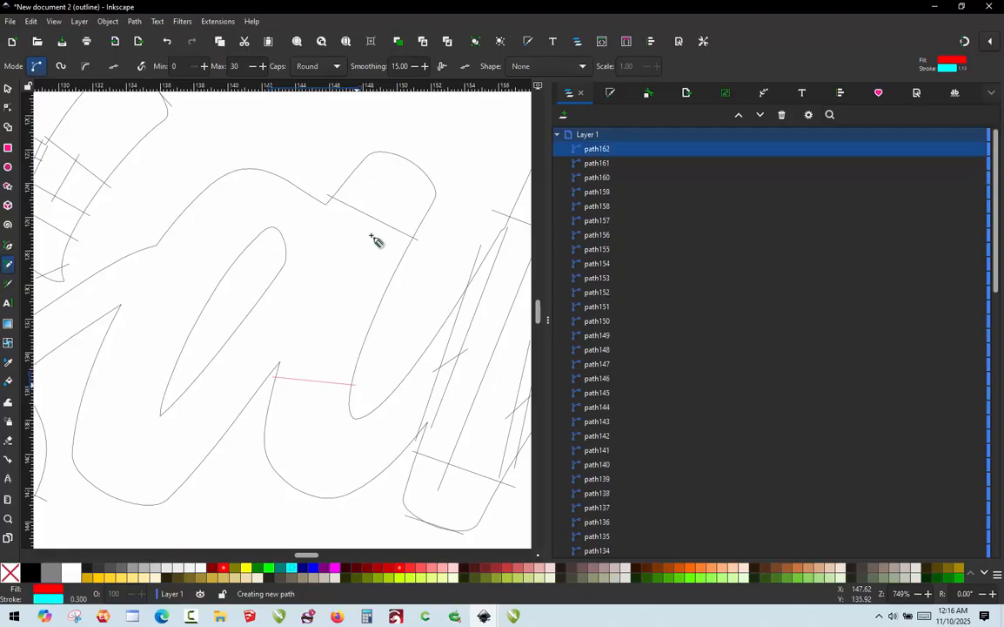
Draw a lengthwise line down the middle of the a's right stem between its two cross lines.
{"action": "left_click", "coordinate": [369, 213]}
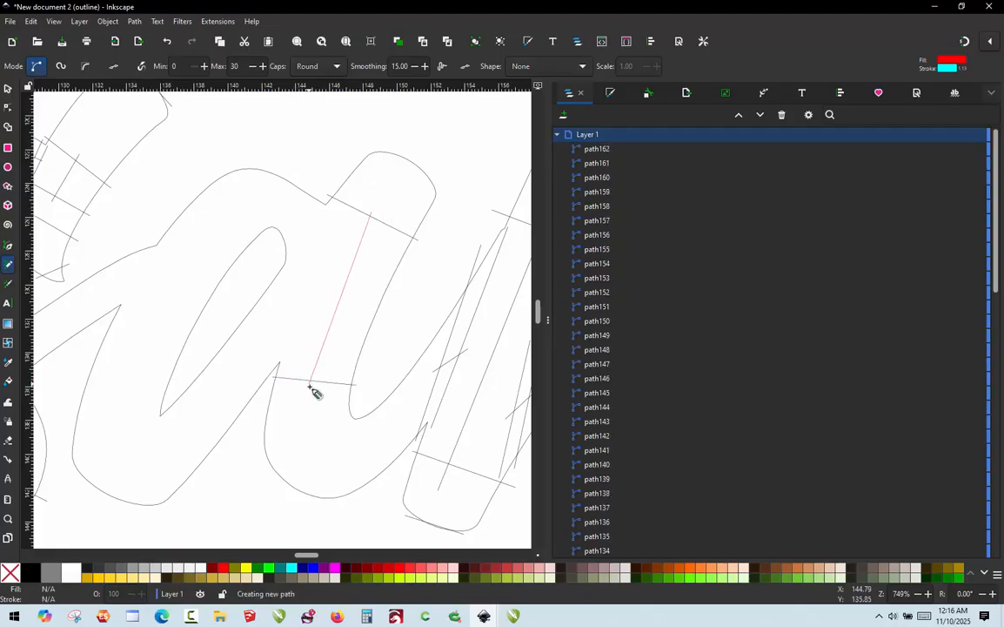
{"action": "left_click", "coordinate": [310, 384]}
{"action": "key", "text": "Return"}
Draw three fanned lines across the curved base of the a's right stem: at its lowest point, on its left side and on its right side.
{"action": "left_click", "coordinate": [365, 406]}
{"action": "left_click", "coordinate": [313, 520]}
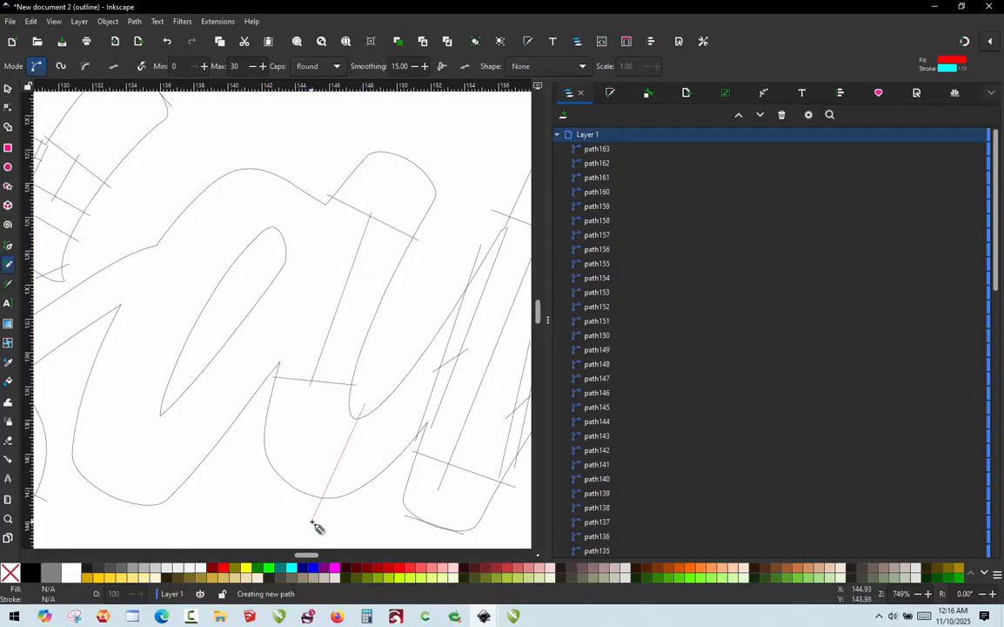
{"action": "key", "text": "Return"}
{"action": "left_click", "coordinate": [358, 407]}
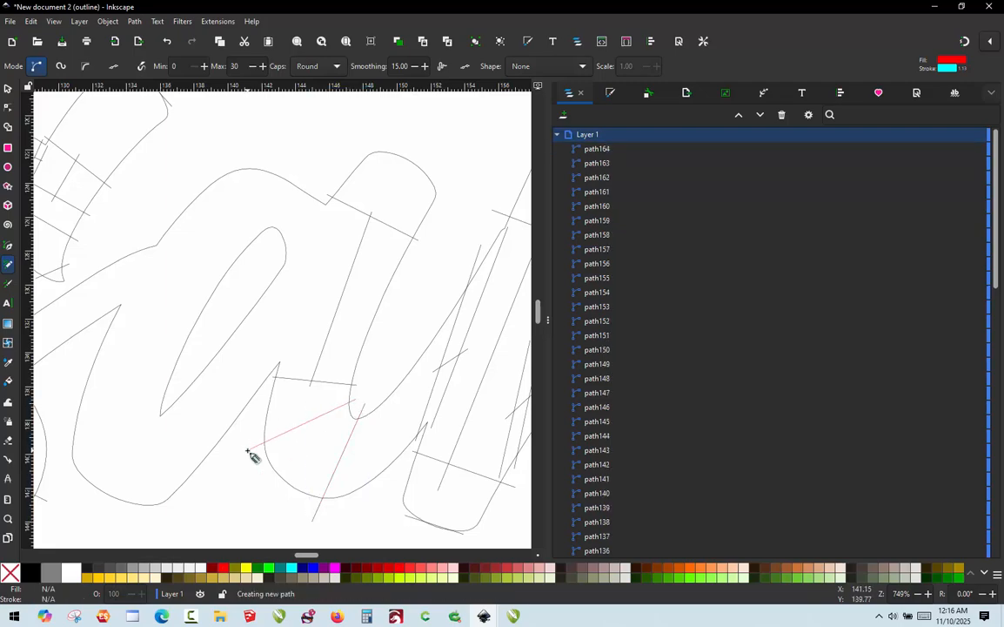
{"action": "left_click", "coordinate": [249, 450]}
{"action": "key", "text": "Return"}
{"action": "left_click", "coordinate": [384, 394]}
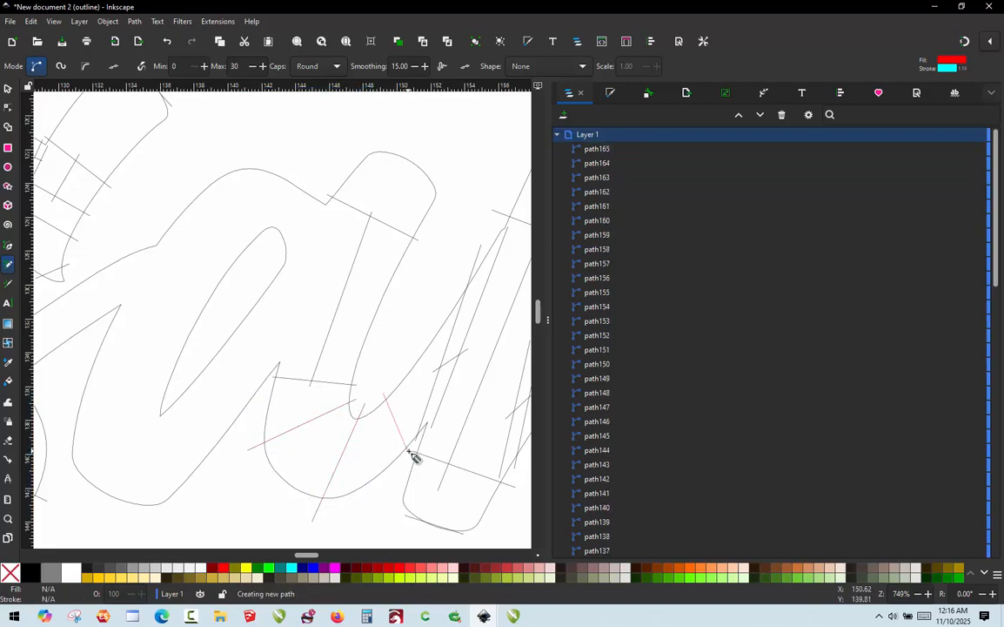
{"action": "left_click", "coordinate": [409, 451]}
{"action": "key", "text": "Return"}
Draw a straight line along the rounded top of the a's right stem.
{"action": "scroll", "coordinate": [403, 114], "scroll_direction": "up", "scroll_amount": 3}
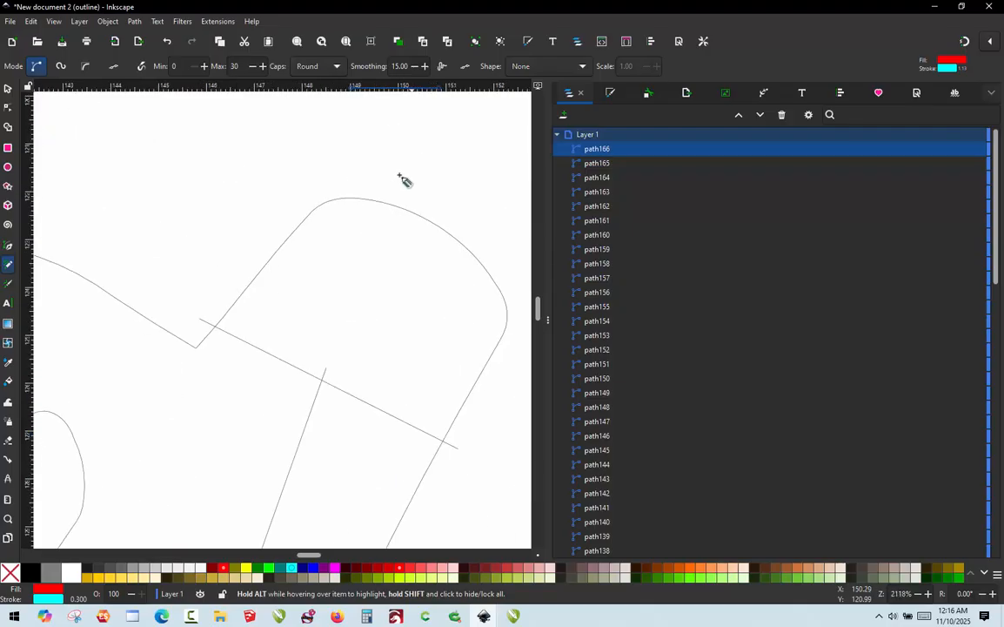
{"action": "left_click_drag", "start_coordinate": [375, 193], "coordinate": [479, 258]}
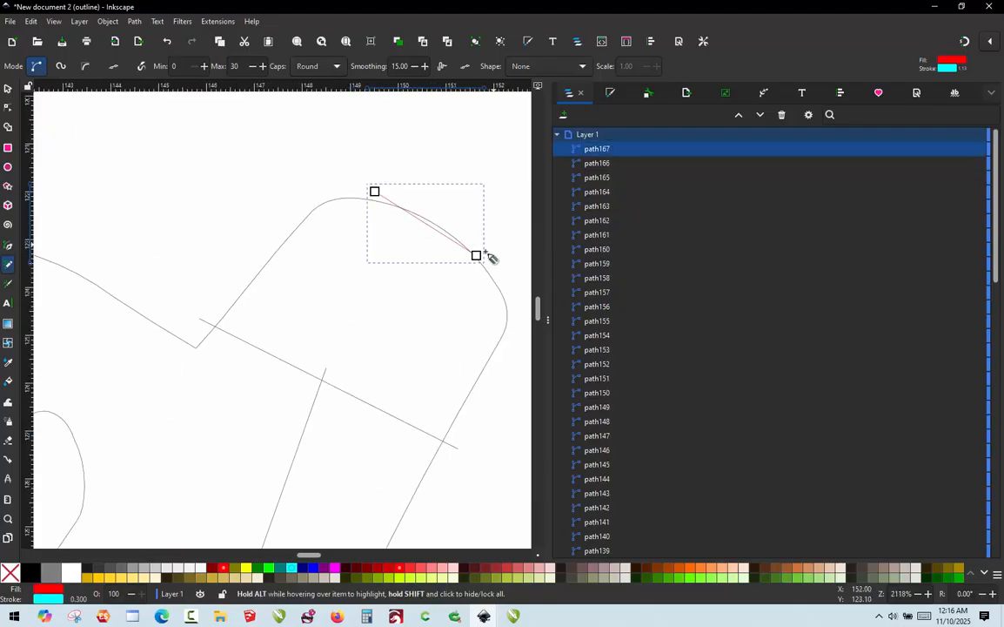
{"action": "scroll", "coordinate": [455, 261], "scroll_direction": "up", "scroll_amount": 2}
{"action": "scroll", "coordinate": [455, 261], "scroll_direction": "down", "scroll_amount": 4}
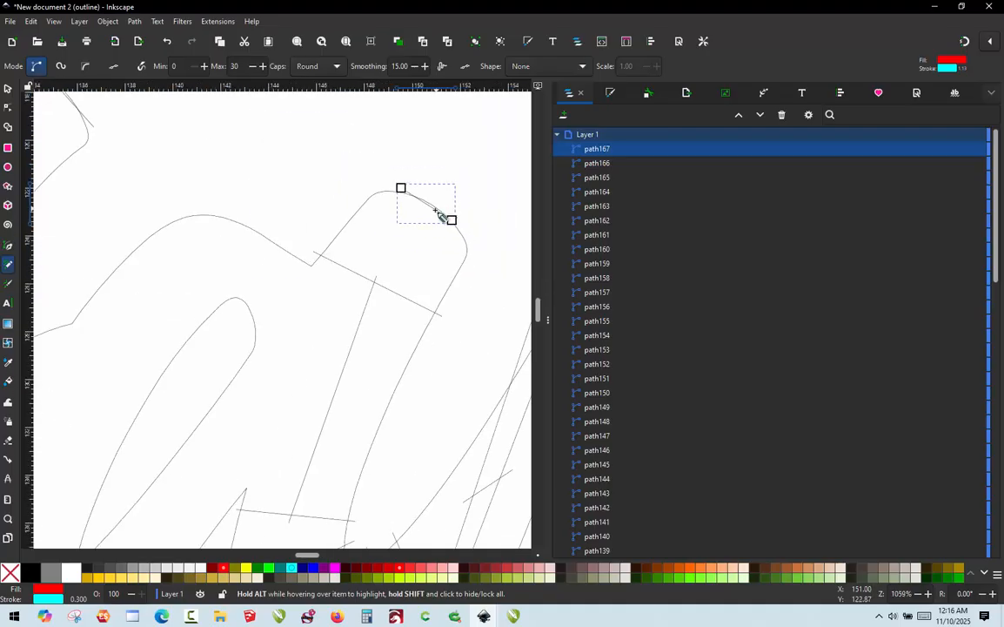
{"action": "scroll", "coordinate": [296, 288], "scroll_direction": "down", "scroll_amount": 2}
{"action": "scroll", "coordinate": [280, 322], "scroll_direction": "up", "scroll_amount": 1}
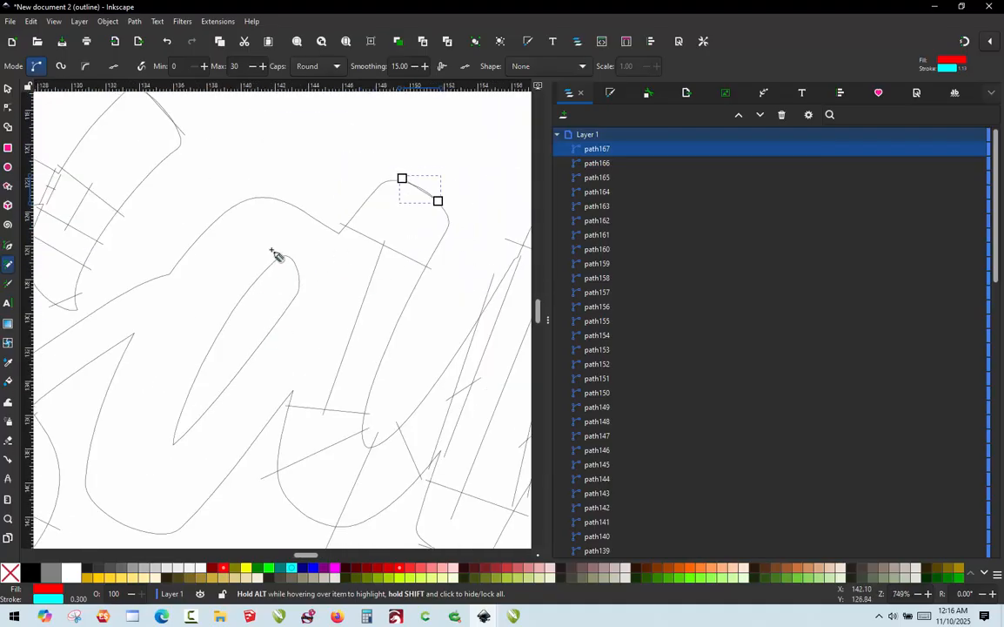
Draw two parallel lines from the notch at the a's right stem to its counter's top, with a short line across both.
{"action": "scroll", "coordinate": [356, 215], "scroll_direction": "up", "scroll_amount": 2}
{"action": "scroll", "coordinate": [399, 196], "scroll_direction": "down", "scroll_amount": 3}
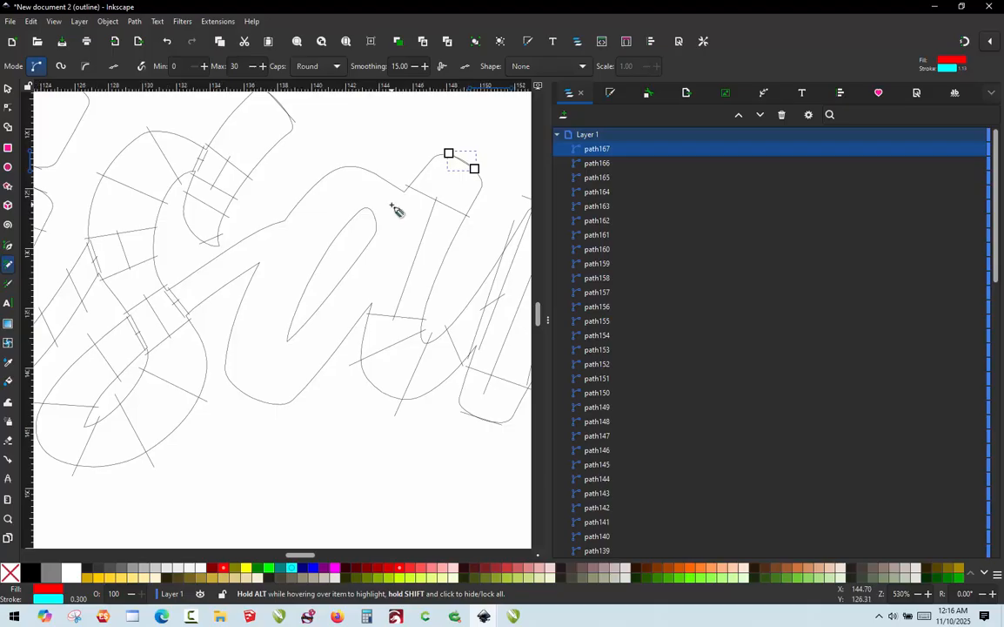
{"action": "scroll", "coordinate": [397, 213], "scroll_direction": "up", "scroll_amount": 2}
{"action": "scroll", "coordinate": [418, 174], "scroll_direction": "up", "scroll_amount": 2}
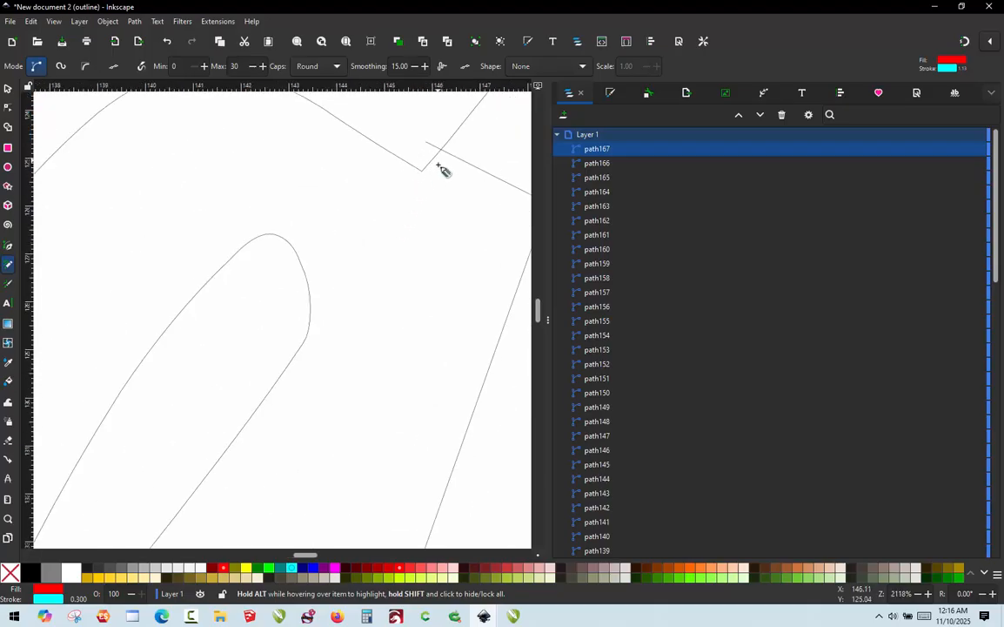
{"action": "mouse_move", "coordinate": [437, 168]}
{"action": "left_mouse_down"}
{"action": "mouse_move", "coordinate": [361, 316]}
{"action": "mouse_move", "coordinate": [310, 351]}
{"action": "mouse_move", "coordinate": [292, 327]}
{"action": "mouse_move", "coordinate": [414, 157]}
{"action": "mouse_move", "coordinate": [376, 207]}
{"action": "mouse_move", "coordinate": [349, 212]}
{"action": "mouse_move", "coordinate": [390, 247]}
{"action": "left_mouse_up"}
{"action": "scroll", "coordinate": [389, 248], "scroll_direction": "down", "scroll_amount": 1}
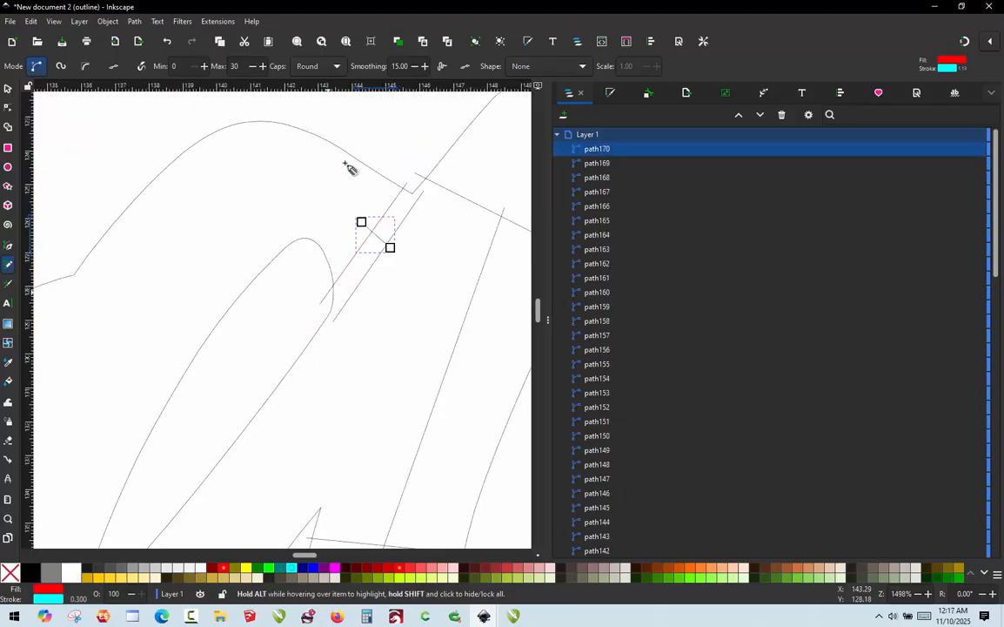
Draw two near-vertical lines from the right side of the a's counter down to the lower notch, with a short line across both.
{"action": "scroll", "coordinate": [296, 261], "scroll_direction": "down", "scroll_amount": 1}
{"action": "scroll", "coordinate": [323, 202], "scroll_direction": "up", "scroll_amount": 2}
{"action": "scroll", "coordinate": [366, 200], "scroll_direction": "up", "scroll_amount": 1}
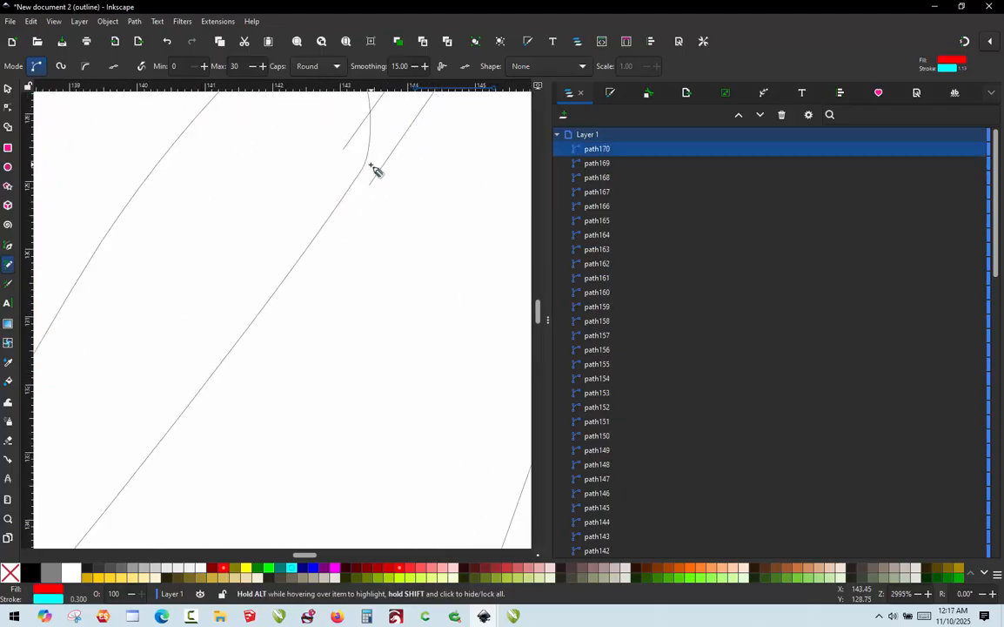
{"action": "mouse_move", "coordinate": [375, 171]}
{"action": "left_mouse_down"}
{"action": "mouse_move", "coordinate": [376, 248]}
{"action": "mouse_move", "coordinate": [358, 304]}
{"action": "mouse_move", "coordinate": [360, 387]}
{"action": "left_mouse_up"}
{"action": "scroll", "coordinate": [377, 213], "scroll_direction": "down", "scroll_amount": 1}
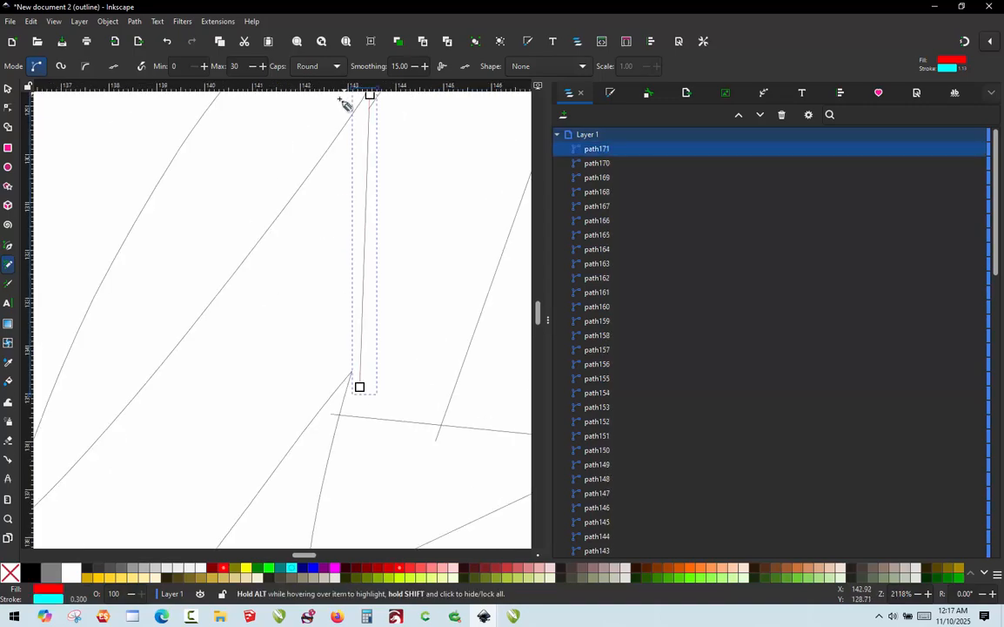
{"action": "mouse_move", "coordinate": [342, 109]}
{"action": "left_mouse_down"}
{"action": "mouse_move", "coordinate": [344, 268]}
{"action": "mouse_move", "coordinate": [364, 370]}
{"action": "mouse_move", "coordinate": [336, 399]}
{"action": "left_mouse_up"}
{"action": "left_click_drag", "start_coordinate": [320, 278], "coordinate": [379, 232]}
Move the lower end node of the slanted line at the a's counter up along its direction, clear of the near-vertical line.
{"action": "scroll", "coordinate": [270, 318], "scroll_direction": "down", "scroll_amount": 1}
{"action": "scroll", "coordinate": [386, 111], "scroll_direction": "up", "scroll_amount": 3}
{"action": "scroll", "coordinate": [353, 200], "scroll_direction": "up", "scroll_amount": 2}
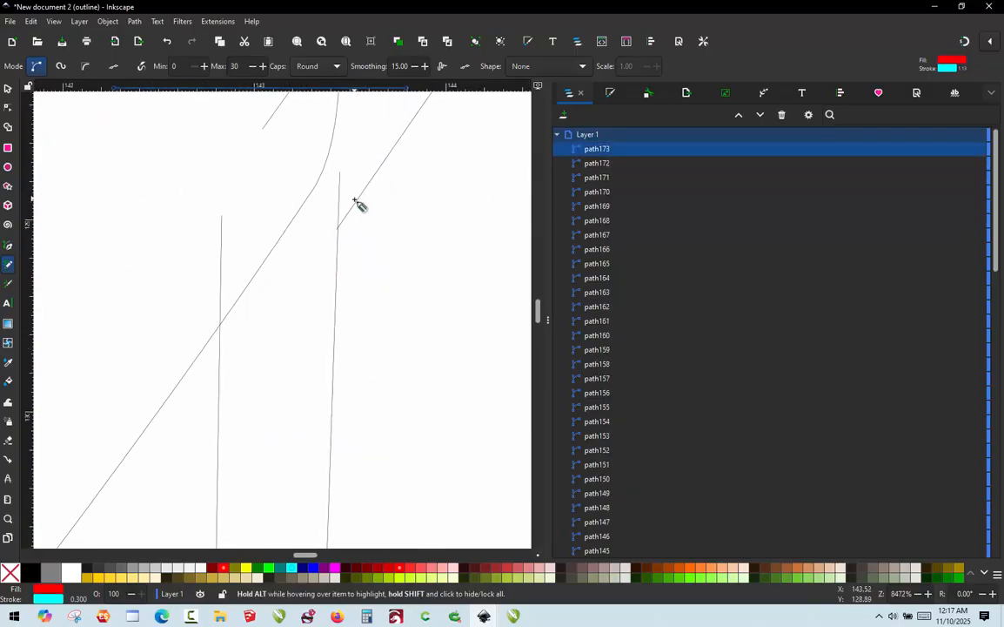
{"action": "left_click", "coordinate": [8, 106]}
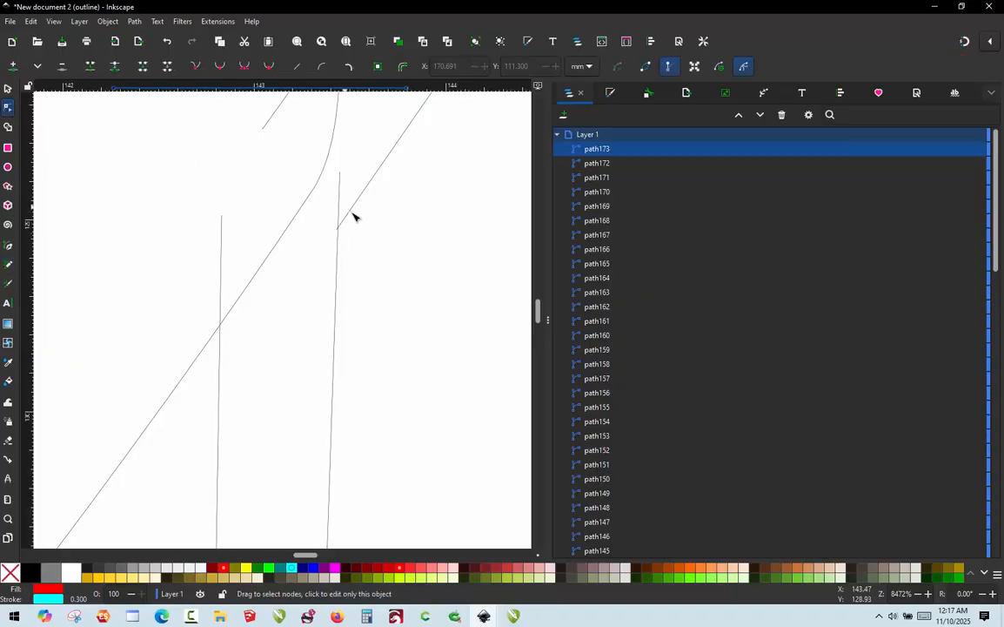
{"action": "left_click", "coordinate": [347, 216]}
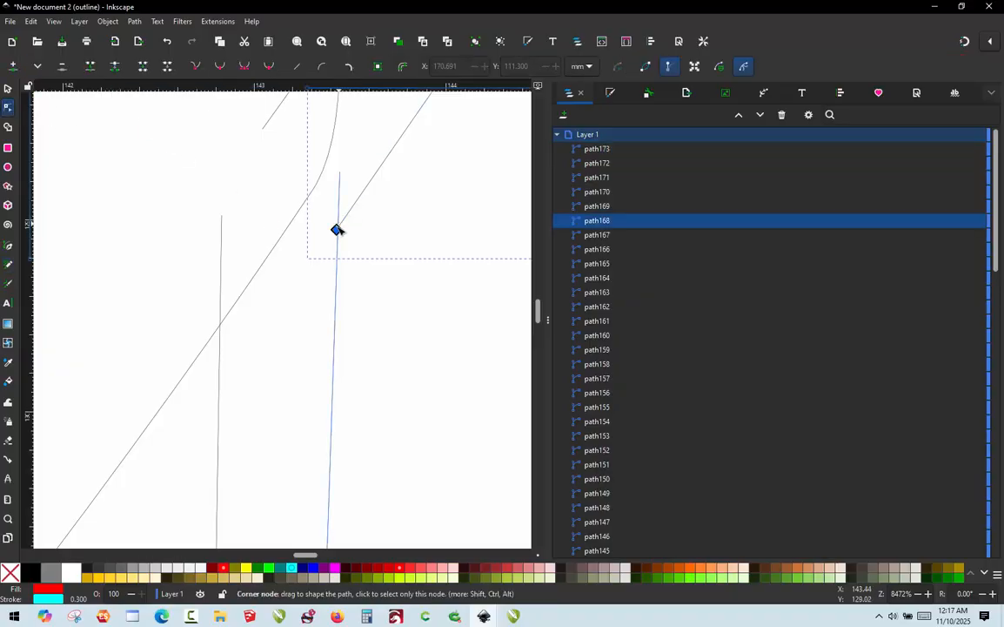
{"action": "left_click_drag", "start_coordinate": [335, 228], "coordinate": [350, 209]}
{"action": "scroll", "coordinate": [293, 254], "scroll_direction": "down", "scroll_amount": 6}
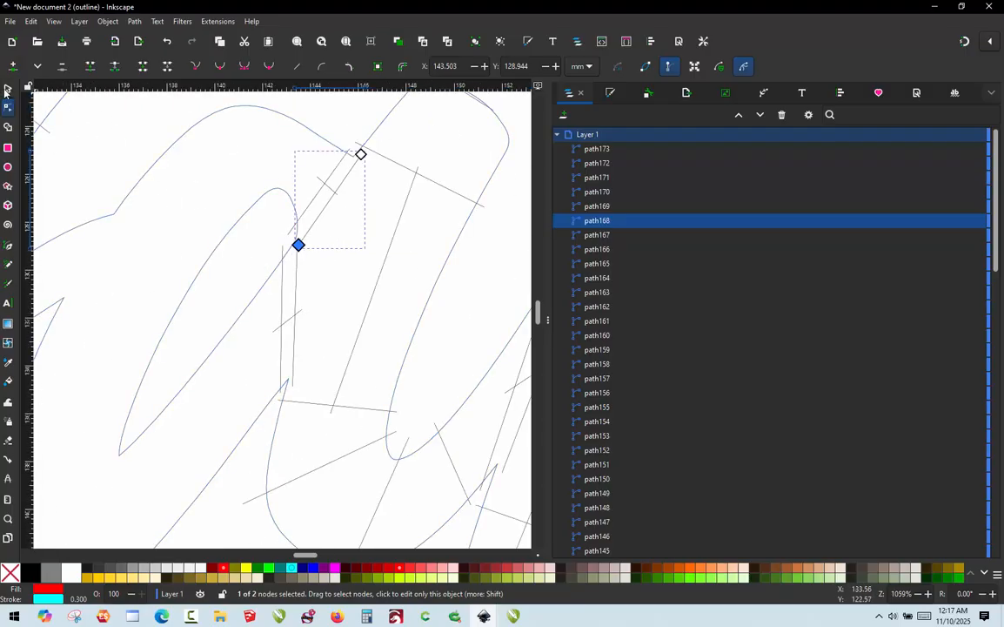
{"action": "left_click", "coordinate": [7, 89]}
{"action": "left_click", "coordinate": [202, 221]}
Draw two lines across the a's left stroke, one at the upper corner and one below the inner notch, and a lengthwise line between them.
{"action": "scroll", "coordinate": [309, 212], "scroll_direction": "down", "scroll_amount": 4}
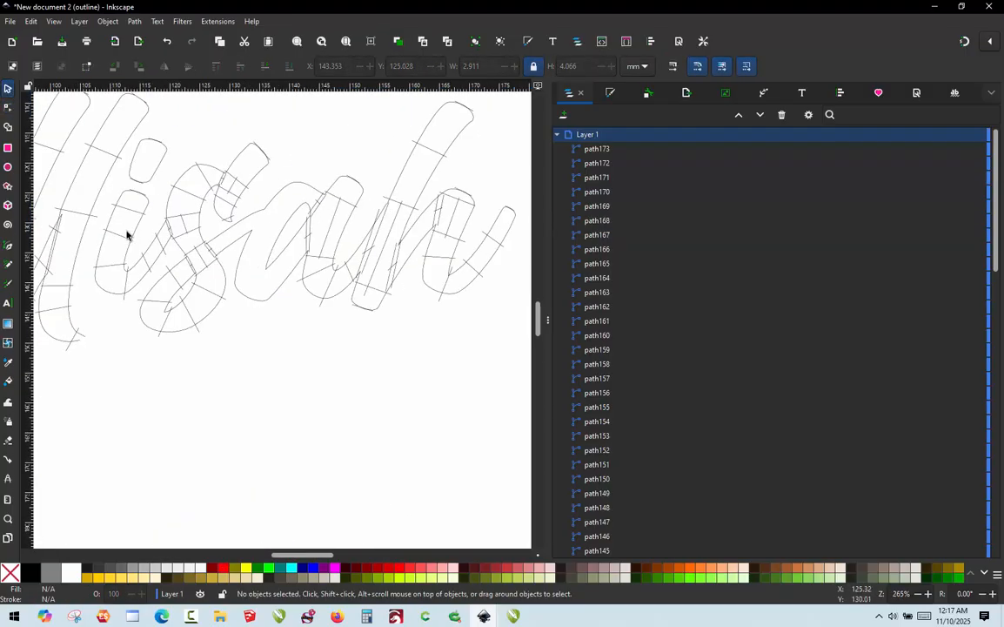
{"action": "scroll", "coordinate": [270, 213], "scroll_direction": "up", "scroll_amount": 3}
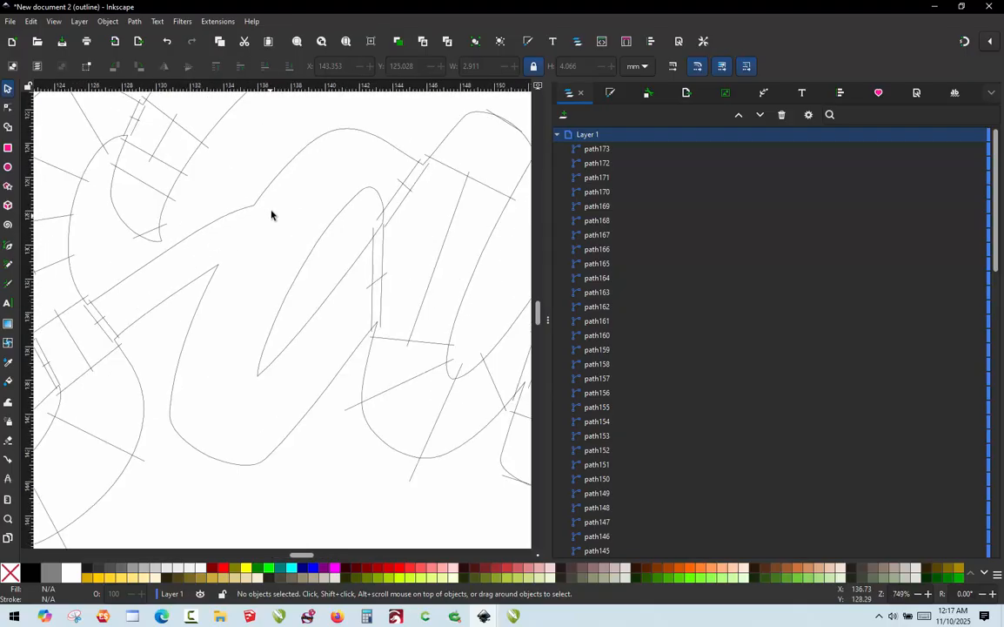
{"action": "scroll", "coordinate": [209, 261], "scroll_direction": "up", "scroll_amount": 1}
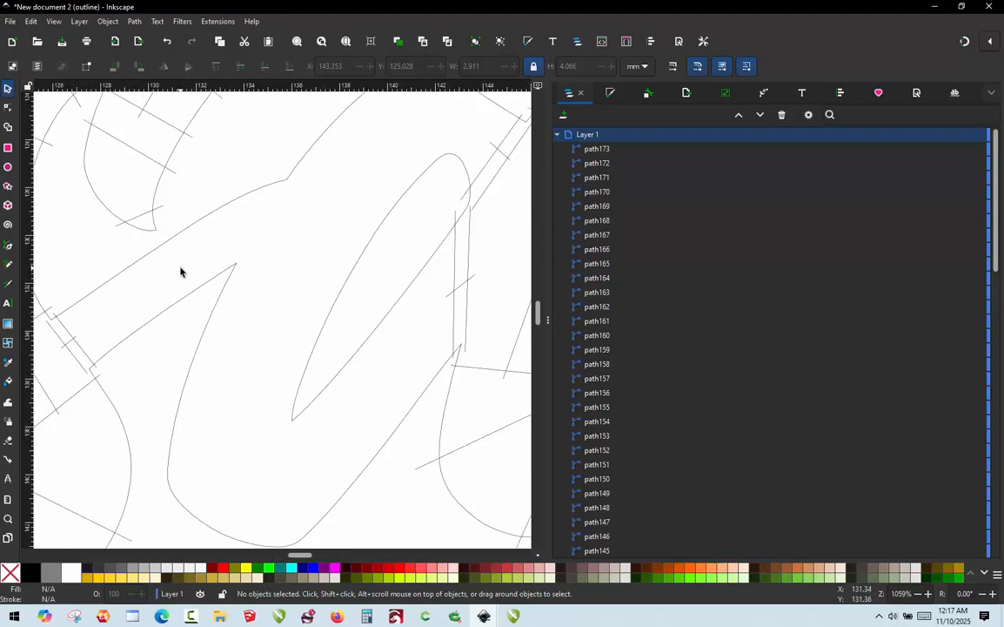
{"action": "key", "text": "p"}
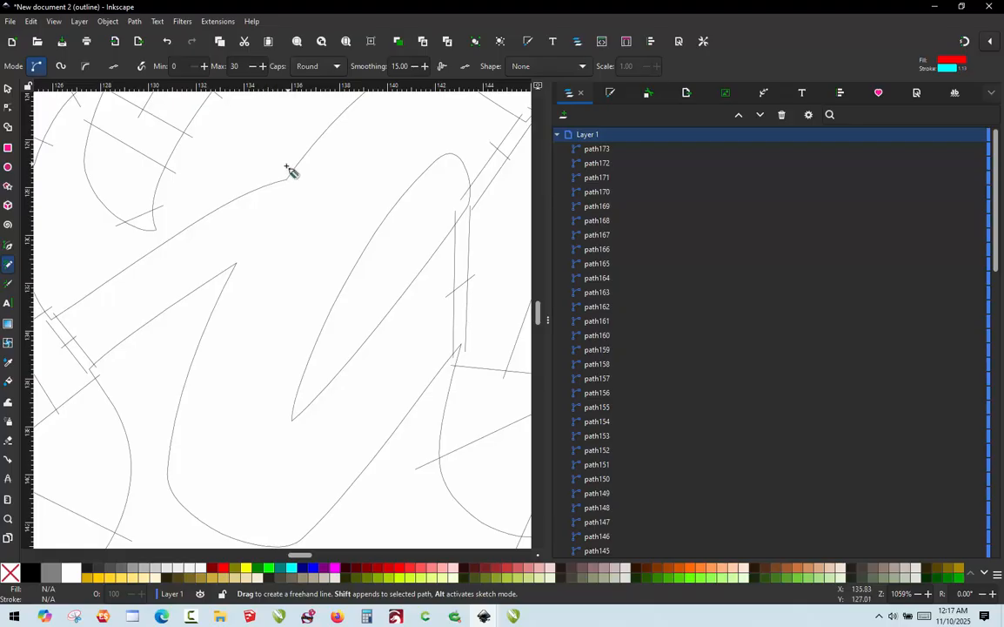
{"action": "left_click", "coordinate": [286, 168]}
{"action": "left_click", "coordinate": [378, 237]}
{"action": "left_click", "coordinate": [219, 286]}
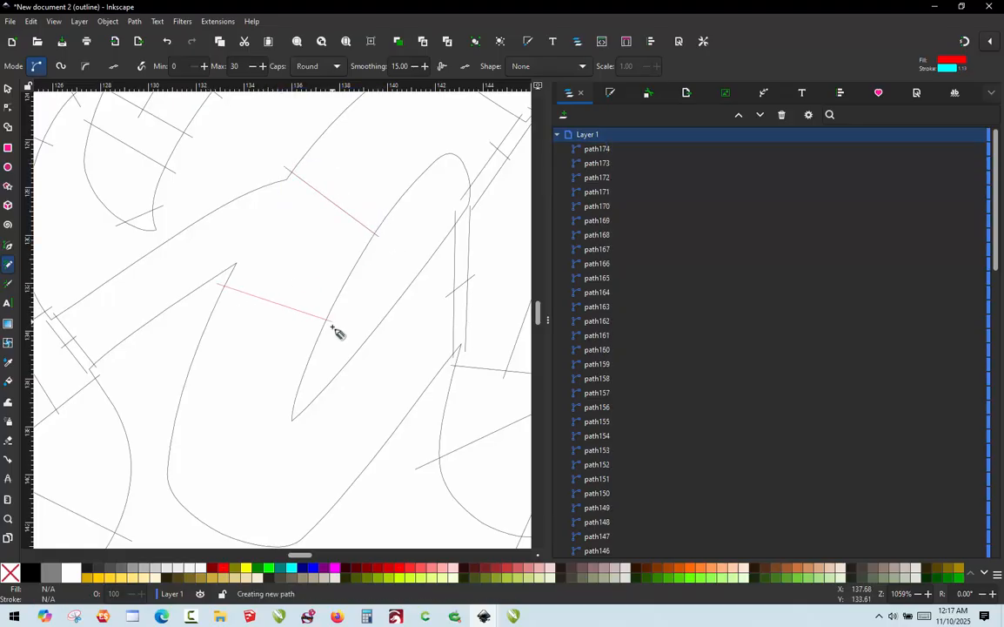
{"action": "left_click", "coordinate": [332, 329]}
{"action": "left_click", "coordinate": [338, 193]}
{"action": "left_click", "coordinate": [257, 311]}
{"action": "scroll", "coordinate": [261, 237], "scroll_direction": "down", "scroll_amount": 1}
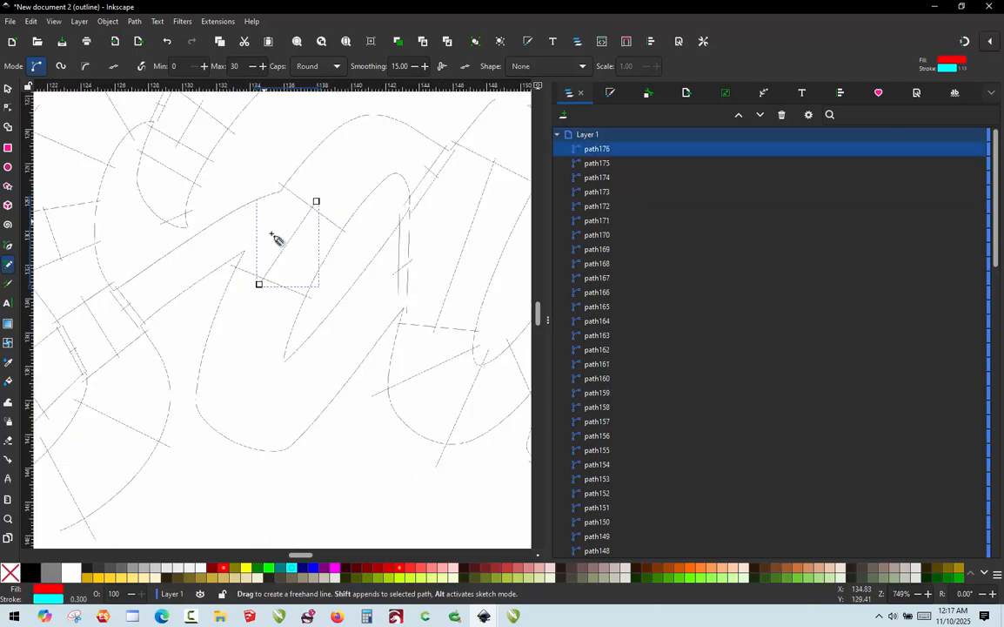
Draw two straight lines across the rising right stroke of the a's bowl, one near its upper end and one lower down.
{"action": "left_click", "coordinate": [353, 273]}
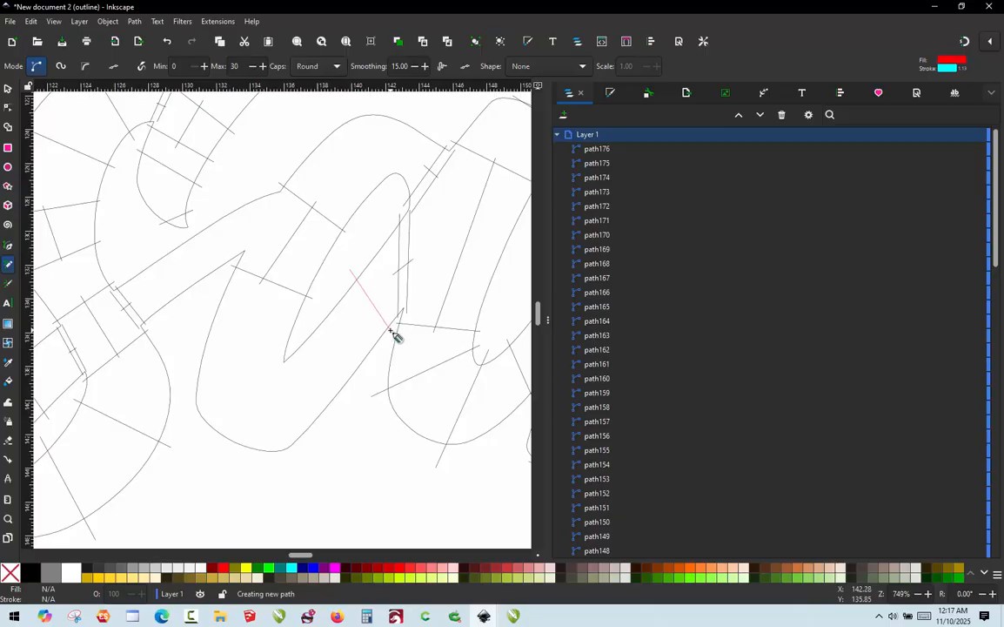
{"action": "left_click", "coordinate": [310, 330]}
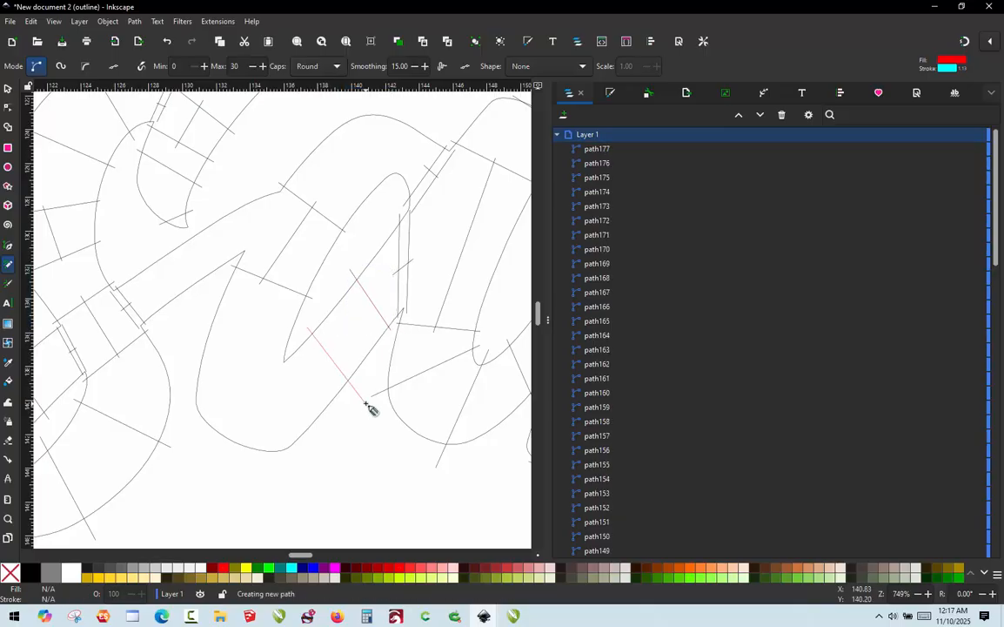
{"action": "right_click", "coordinate": [312, 396]}
Draw two lines from the lower tip of the a's counter, one down across the base and one across to the bowl's left edge.
{"action": "scroll", "coordinate": [299, 353], "scroll_direction": "up", "scroll_amount": 1}
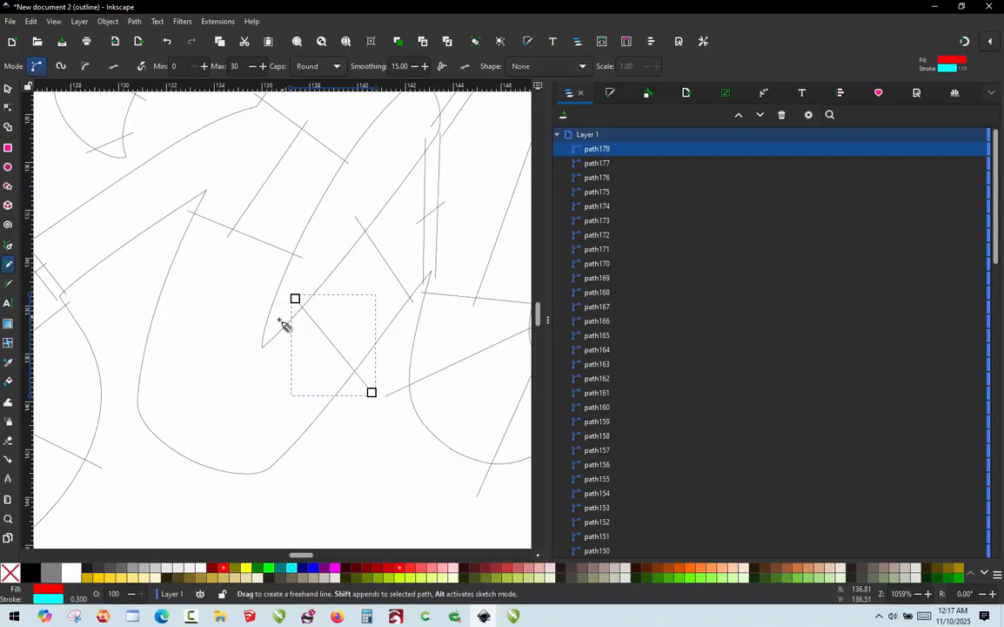
{"action": "left_click", "coordinate": [277, 329]}
{"action": "left_click", "coordinate": [239, 487]}
{"action": "scroll", "coordinate": [238, 489], "scroll_direction": "up", "scroll_amount": 1}
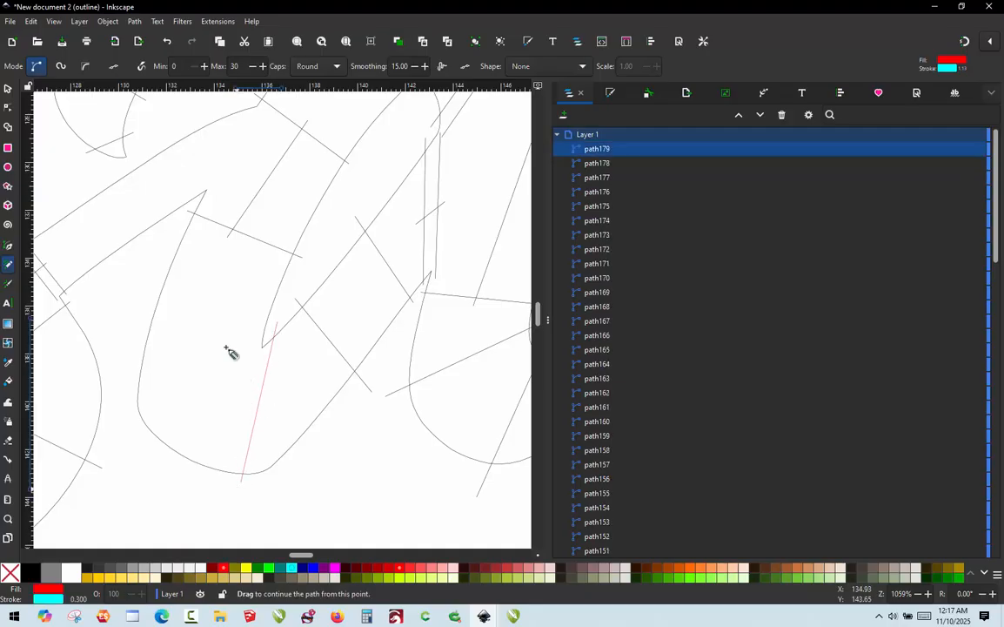
{"action": "left_click", "coordinate": [273, 274]}
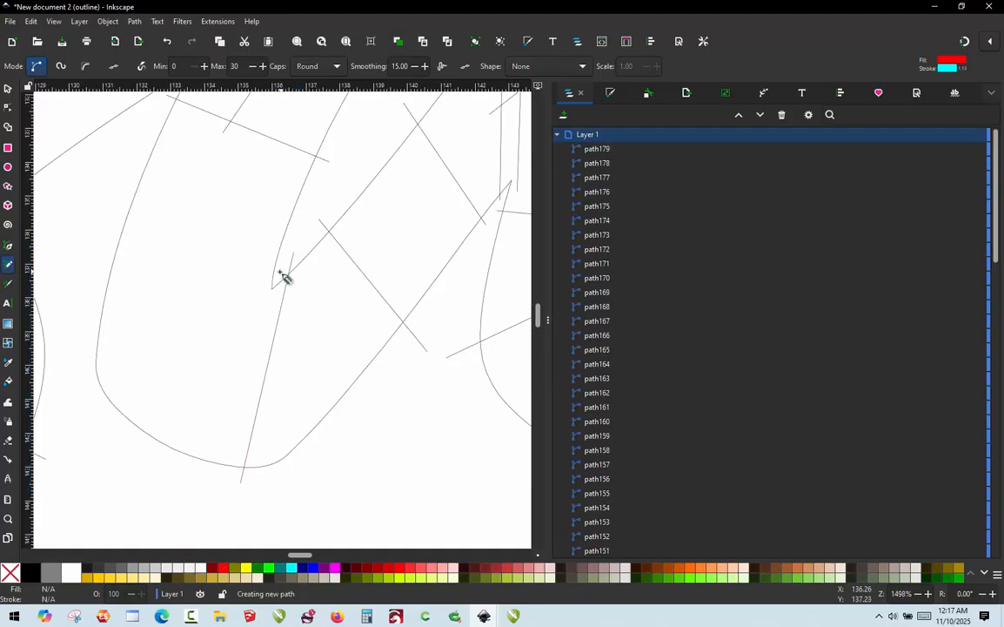
{"action": "left_click", "coordinate": [97, 276]}
Draw two parallel lines across the connecting stroke where it joins the a, from the upper corner to the inner notch.
{"action": "scroll", "coordinate": [281, 367], "scroll_direction": "down", "scroll_amount": 3}
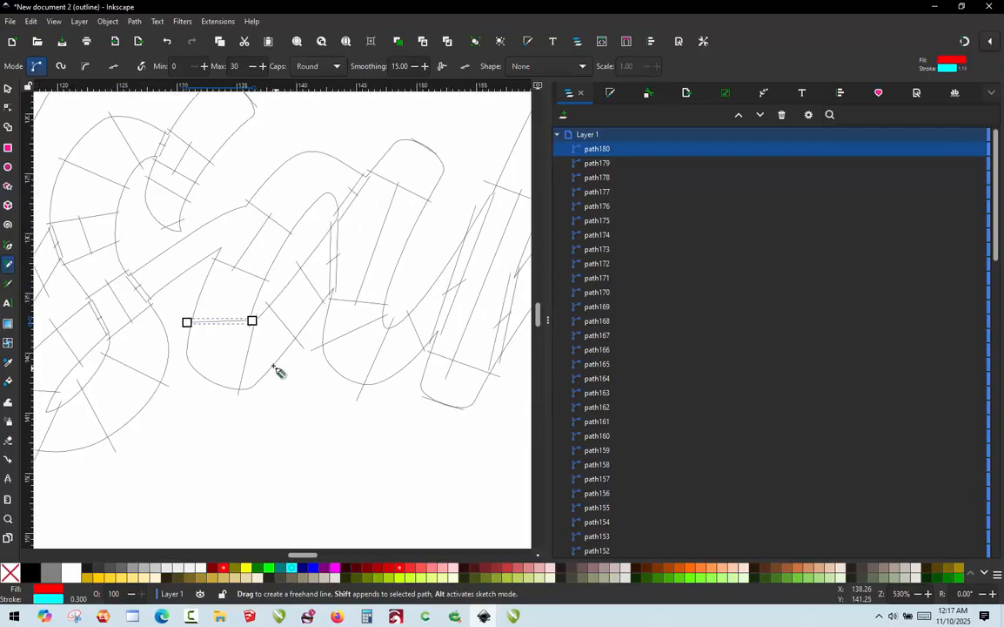
{"action": "scroll", "coordinate": [199, 204], "scroll_direction": "up", "scroll_amount": 2}
{"action": "scroll", "coordinate": [207, 227], "scroll_direction": "up", "scroll_amount": 2}
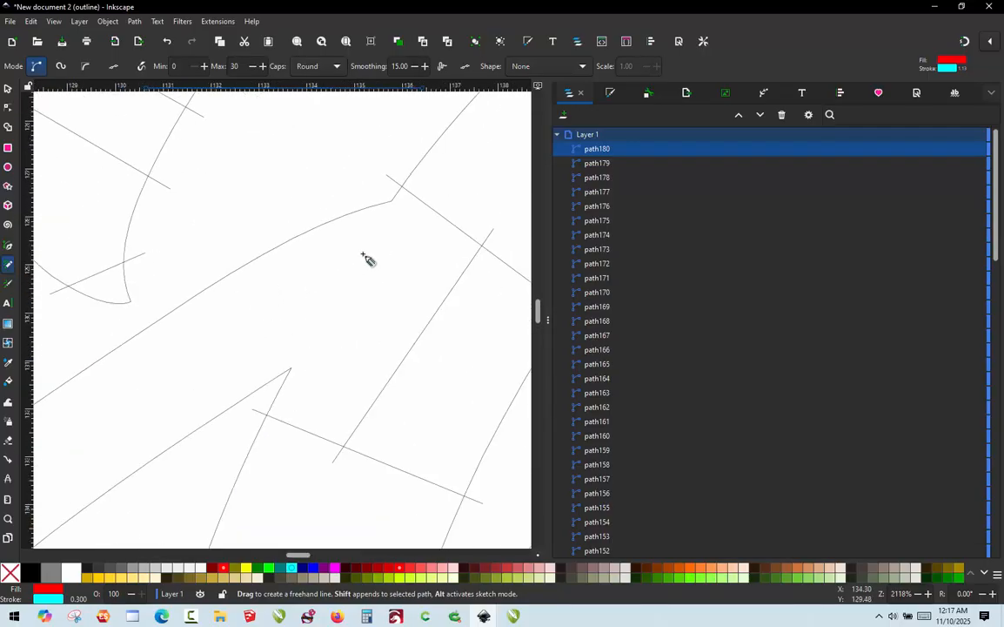
{"action": "left_click", "coordinate": [396, 200]}
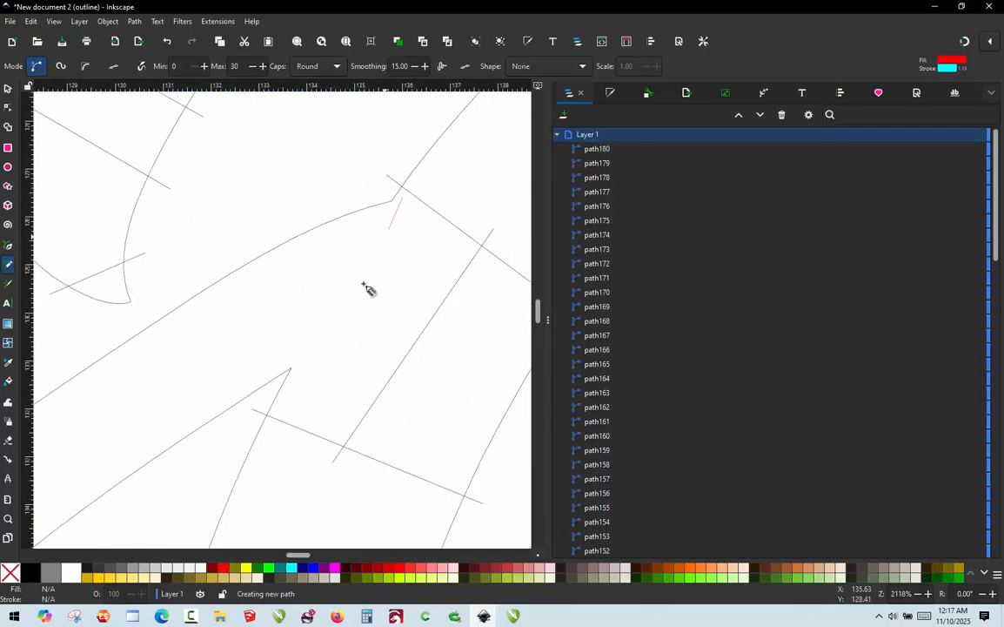
{"action": "left_click", "coordinate": [303, 368]}
{"action": "left_click", "coordinate": [271, 385]}
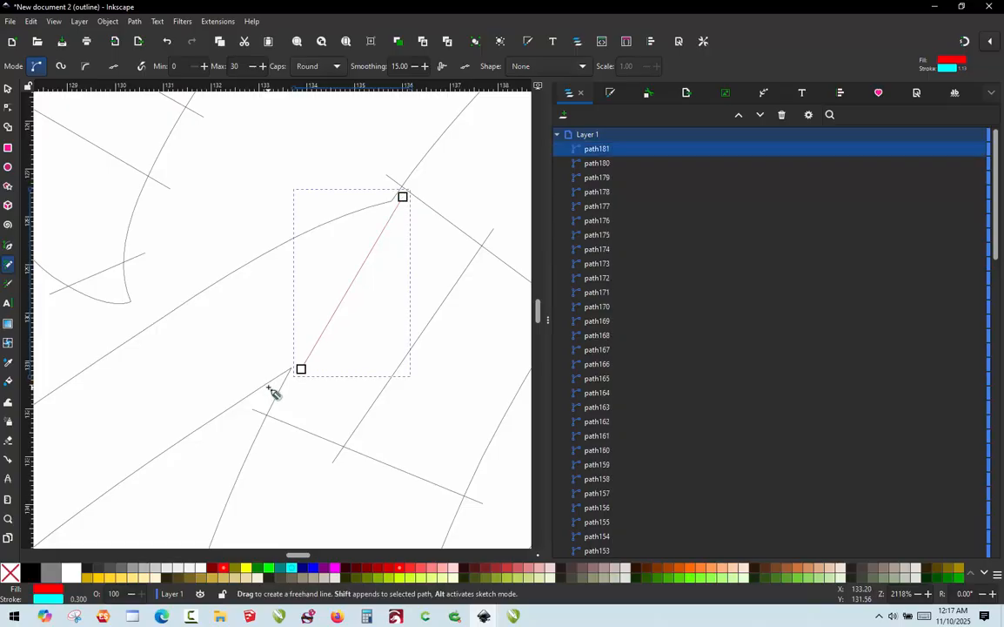
{"action": "left_click", "coordinate": [376, 195]}
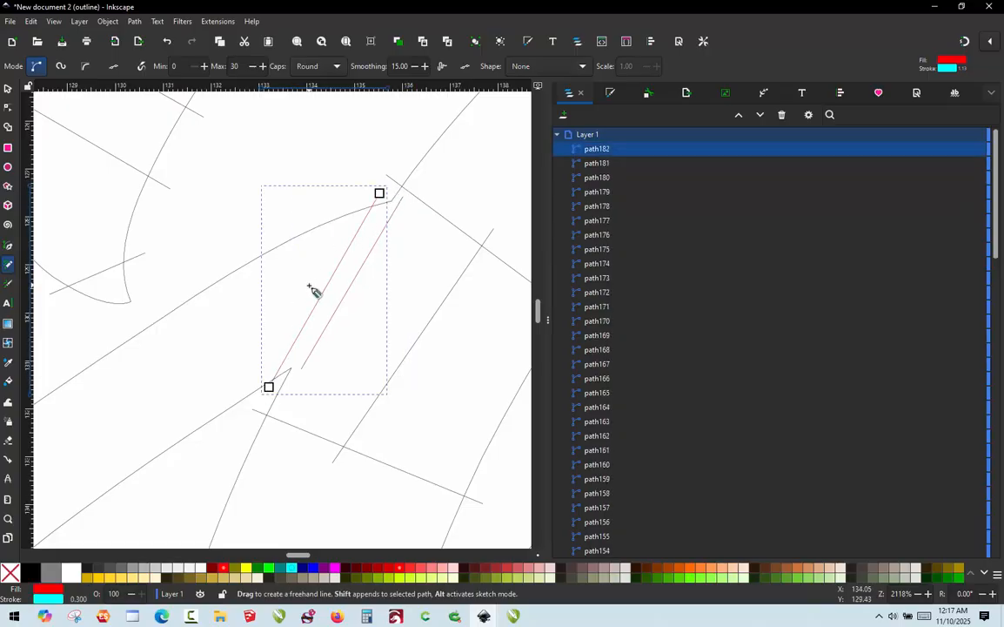
Draw a short line across the two parallel lines at the s-to-a connection and deselect it.
{"action": "left_click_drag", "start_coordinate": [309, 284], "coordinate": [308, 289]}
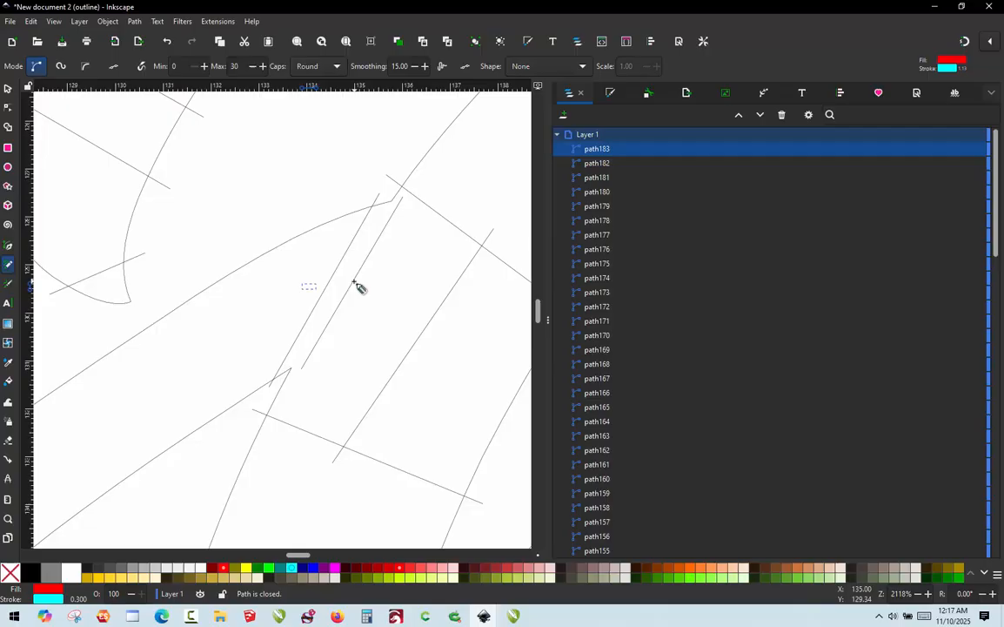
{"action": "key", "text": "ctrl+z"}
{"action": "left_click", "coordinate": [310, 292]}
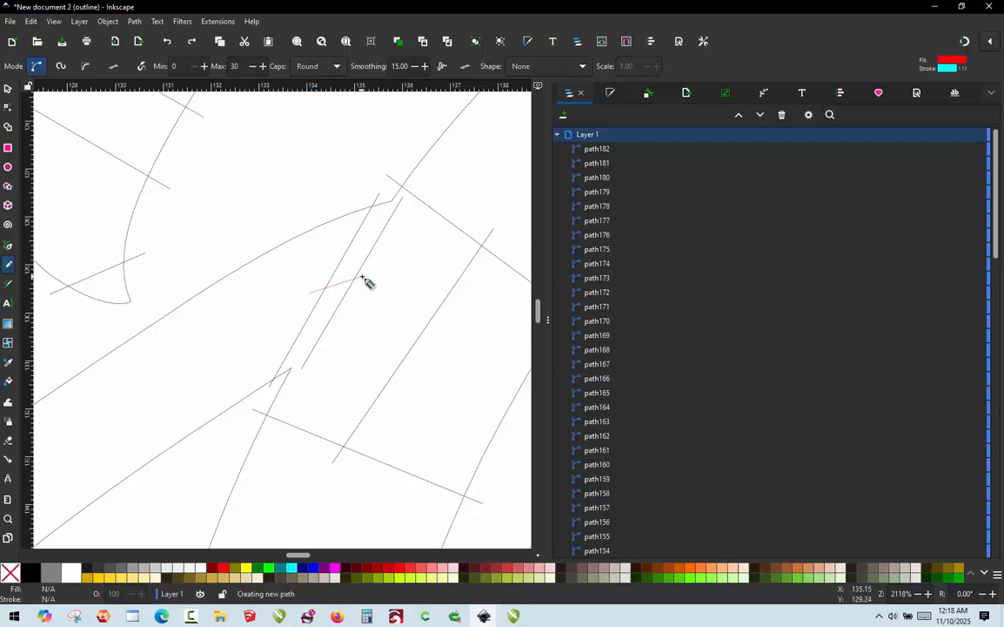
{"action": "left_click", "coordinate": [365, 281]}
{"action": "scroll", "coordinate": [417, 278], "scroll_direction": "down", "scroll_amount": 6}
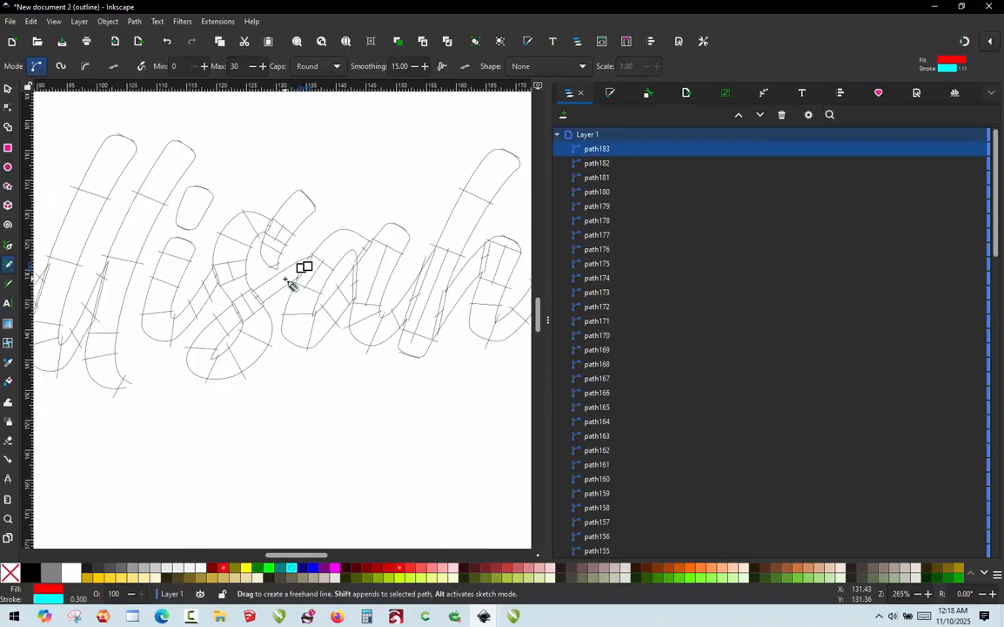
{"action": "scroll", "coordinate": [290, 285], "scroll_direction": "down", "scroll_amount": 2}
{"action": "left_click", "coordinate": [7, 88]}
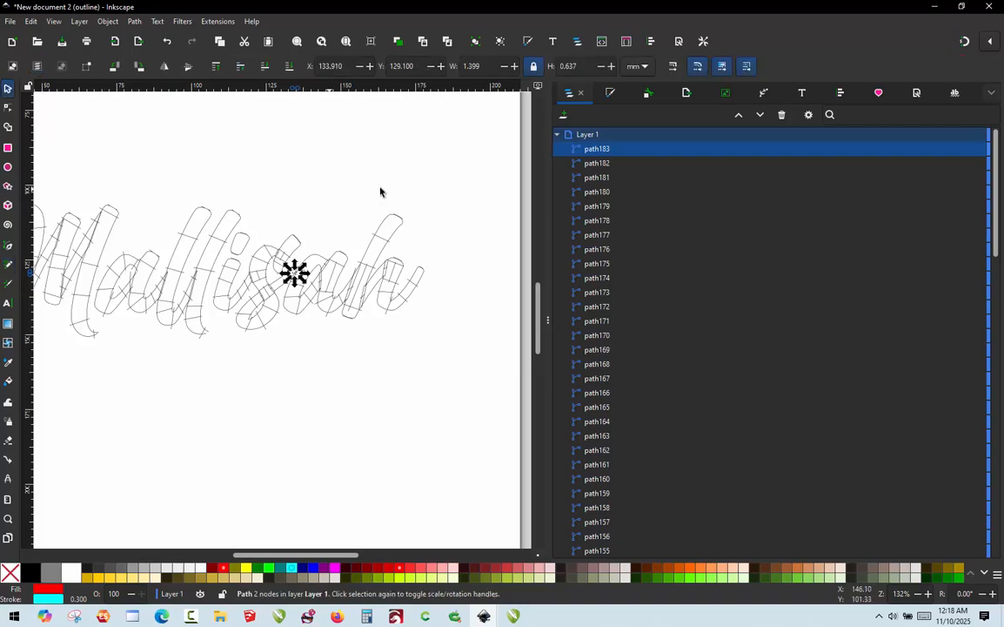
{"action": "left_click", "coordinate": [389, 197]}
Switch to normal display to examine the lines over the filled letters, and return to outline display.
{"action": "scroll", "coordinate": [444, 202], "scroll_direction": "down", "scroll_amount": 1}
{"action": "scroll", "coordinate": [298, 225], "scroll_direction": "up", "scroll_amount": 1}
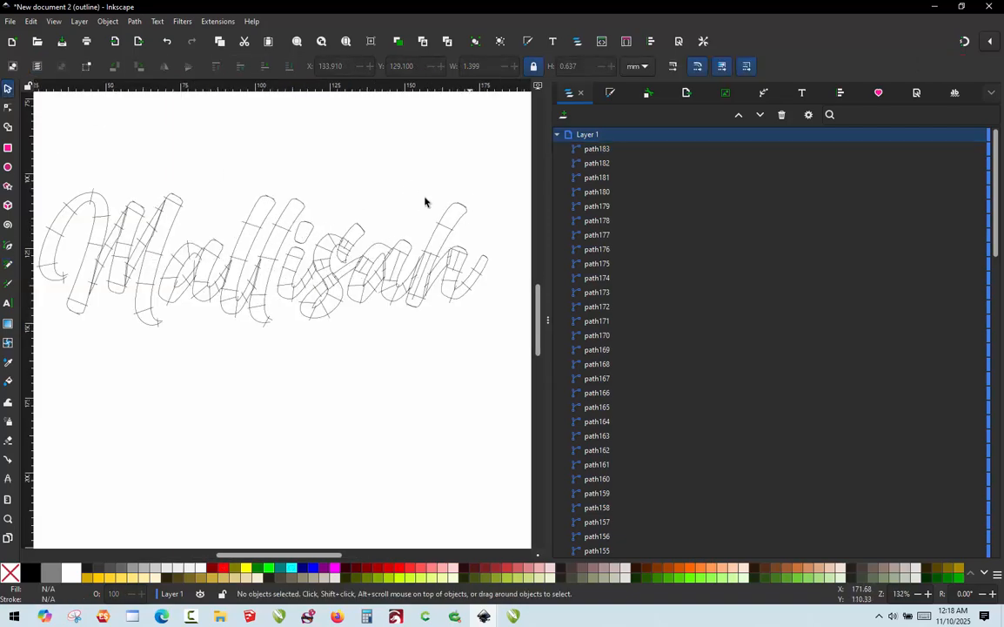
{"action": "key", "text": "ctrl+KP_5"}
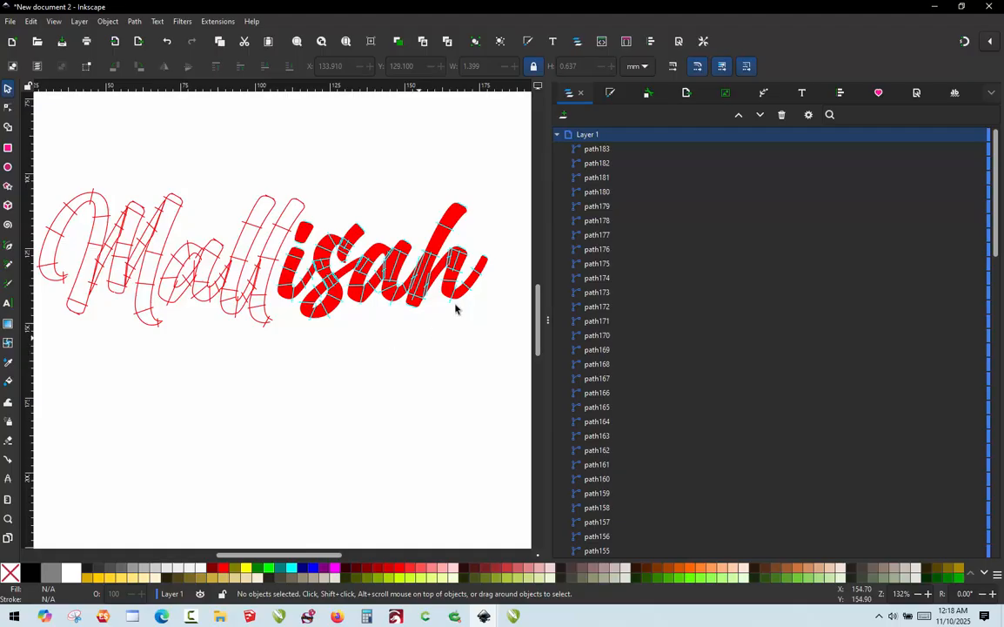
{"action": "scroll", "coordinate": [477, 266], "scroll_direction": "up", "scroll_amount": 1}
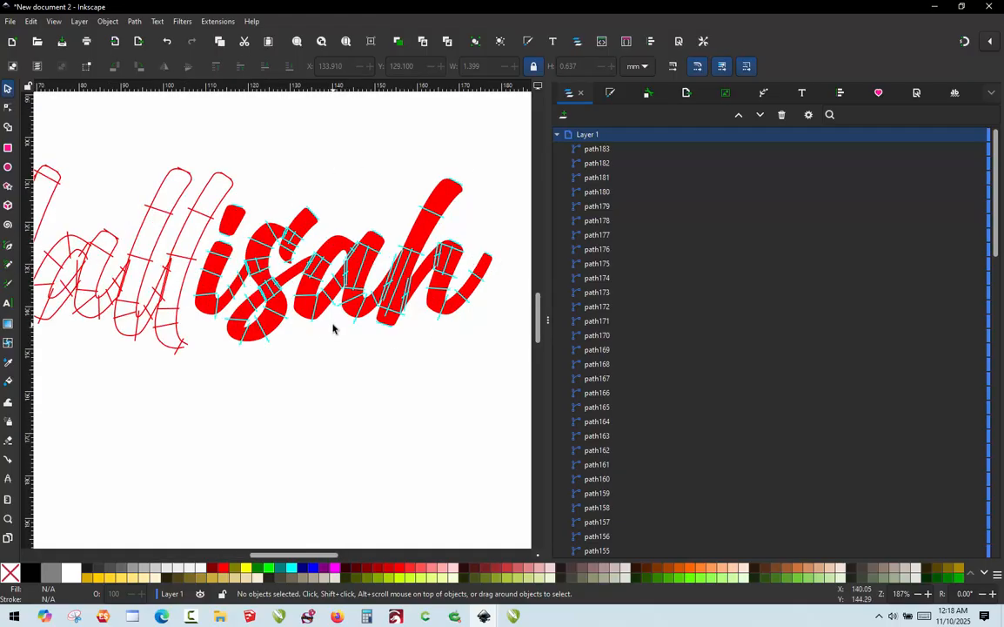
{"action": "key", "text": "ctrl+KP_5"}
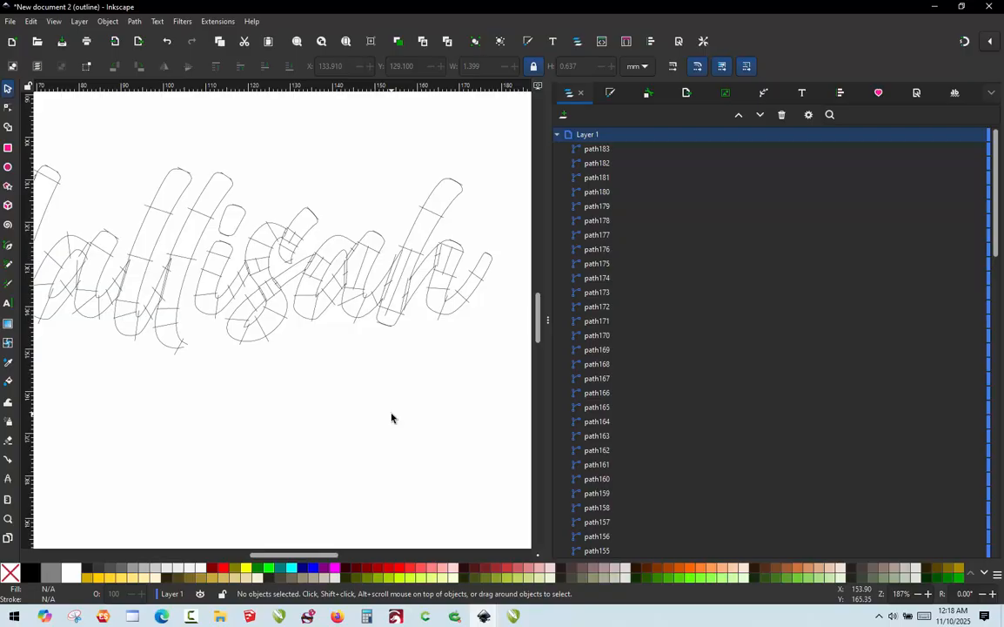
Select the isah letters together with their cross lines, and undo a trial move of the selection.
{"action": "scroll", "coordinate": [258, 369], "scroll_direction": "down", "scroll_amount": 1}
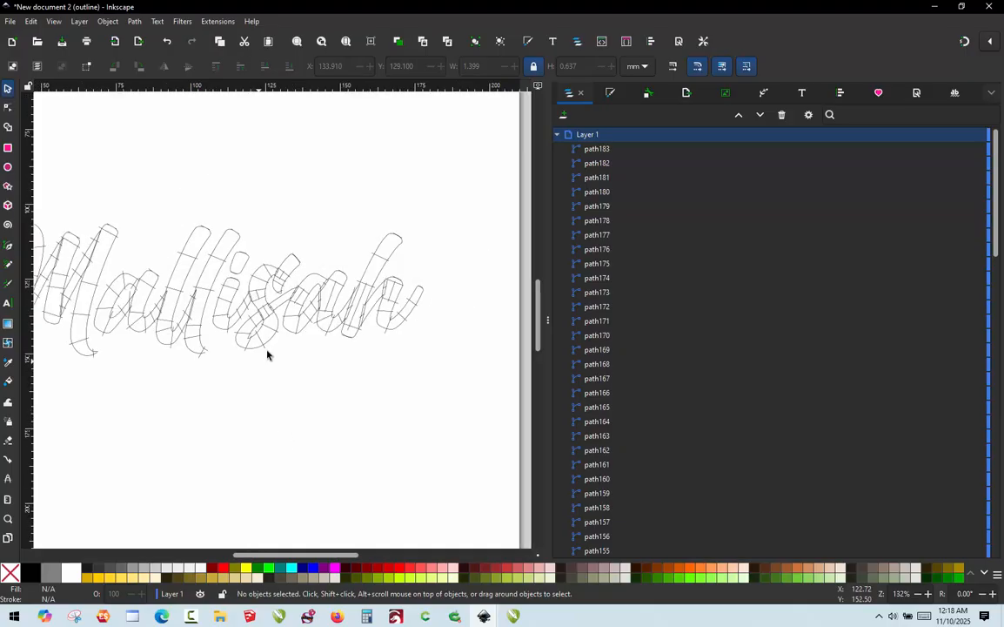
{"action": "scroll", "coordinate": [442, 212], "scroll_direction": "up", "scroll_amount": 1}
{"action": "left_click_drag", "start_coordinate": [449, 227], "coordinate": [110, 459]}
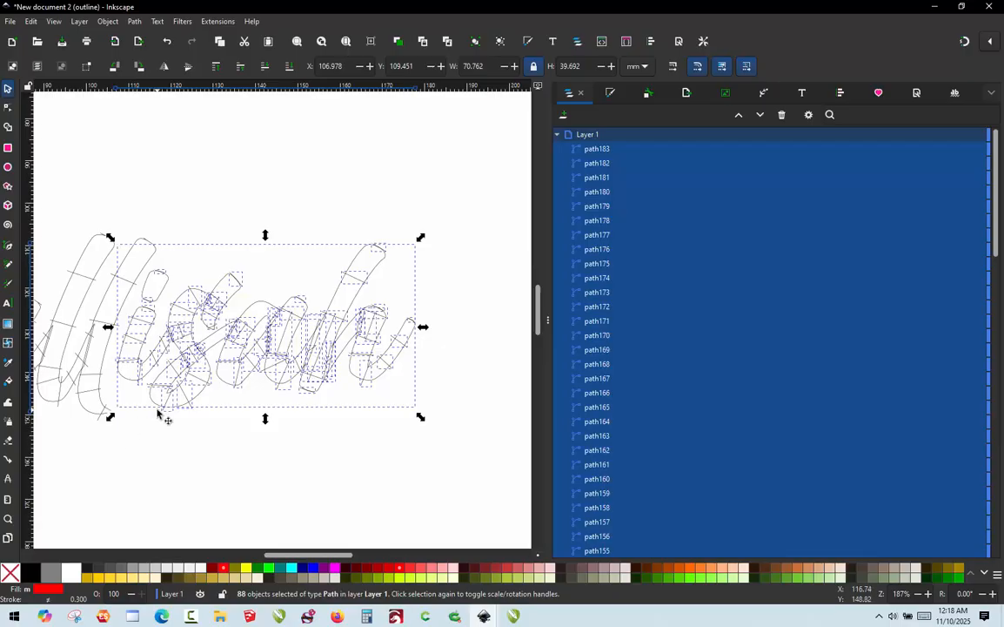
{"action": "left_click_drag", "start_coordinate": [157, 412], "coordinate": [364, 403]}
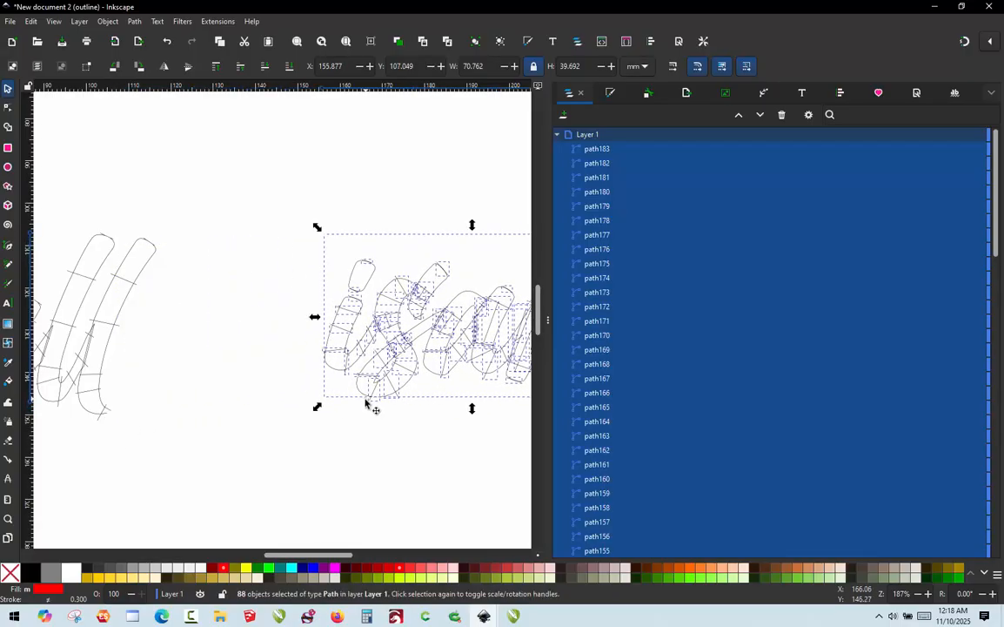
{"action": "key", "text": "ctrl+z"}
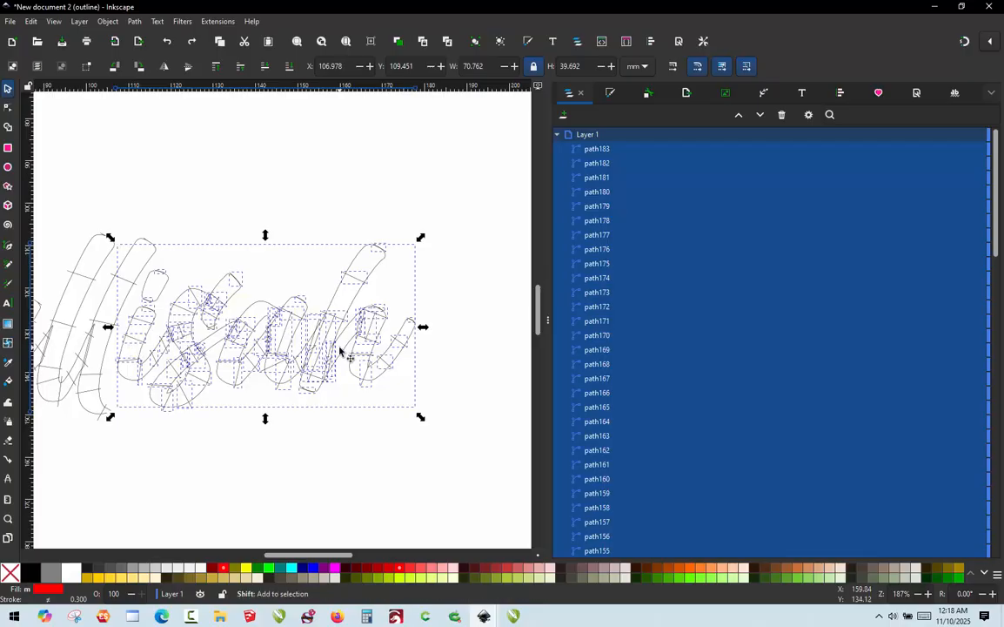
Convert the selected letters and lines to satin columns with Fill to Satin, leaving all options off and the pull compensation at 0.00 mm.
{"action": "key", "text": "alt+shift+q"}
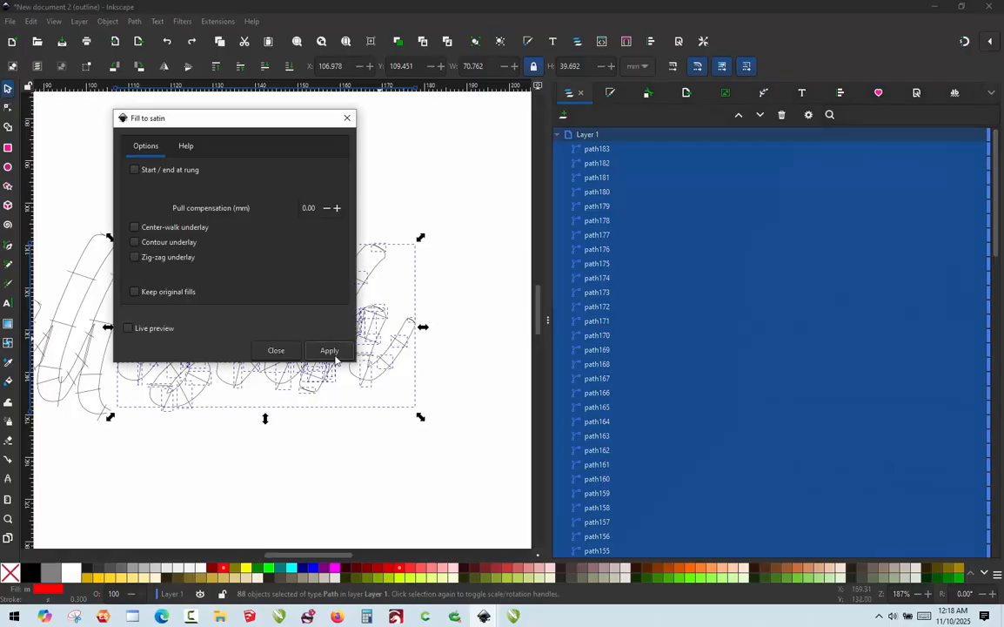
{"action": "left_click", "coordinate": [339, 352]}
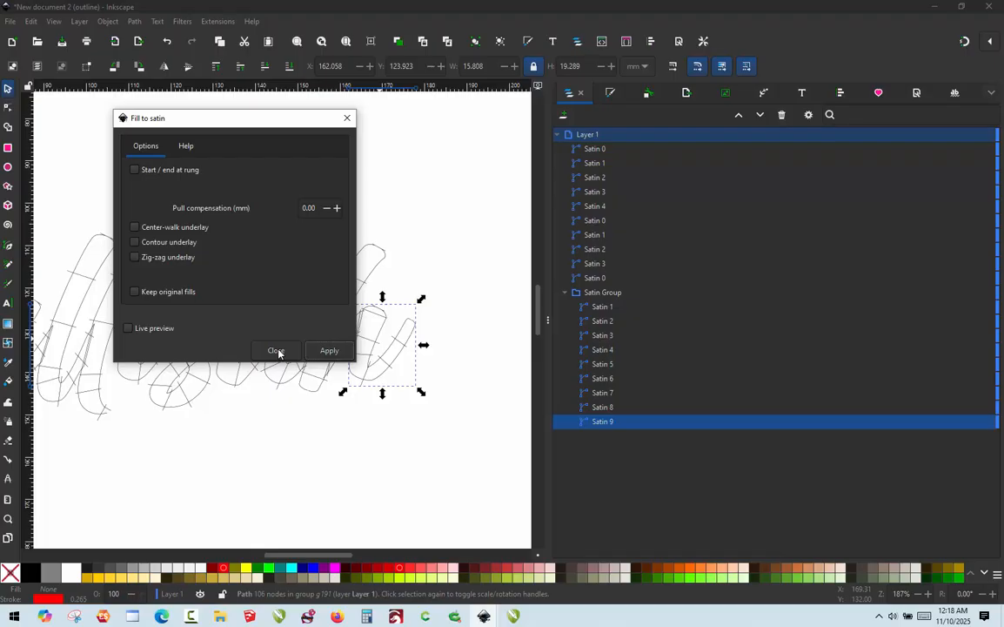
{"action": "left_click", "coordinate": [275, 350]}
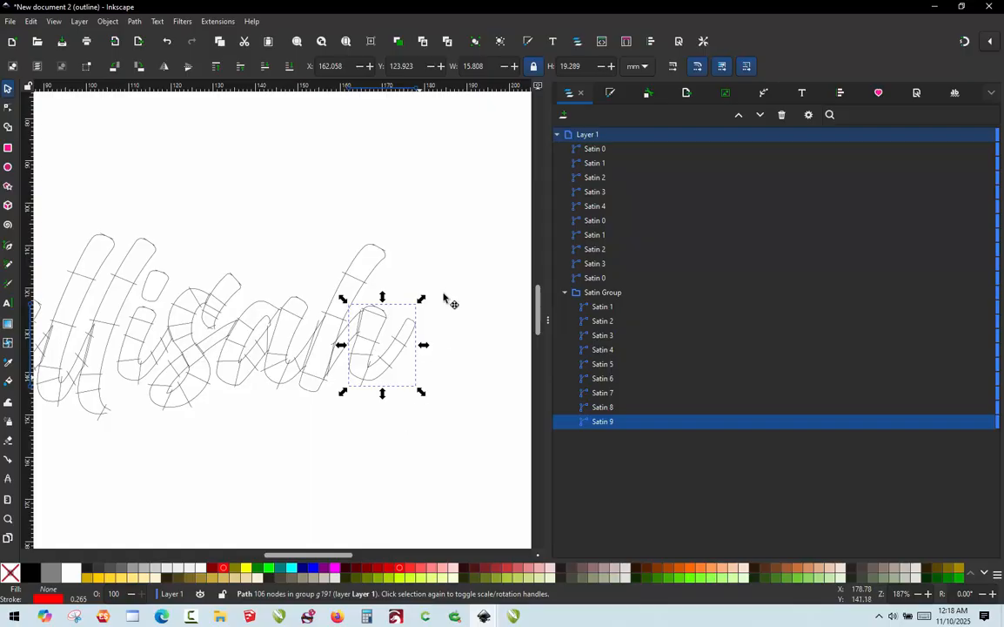
Select all satin columns of the isah letters, apply their satin column embroidery parameters and deselect them.
{"action": "left_click", "coordinate": [364, 200]}
{"action": "left_click_drag", "start_coordinate": [453, 219], "coordinate": [116, 444]}
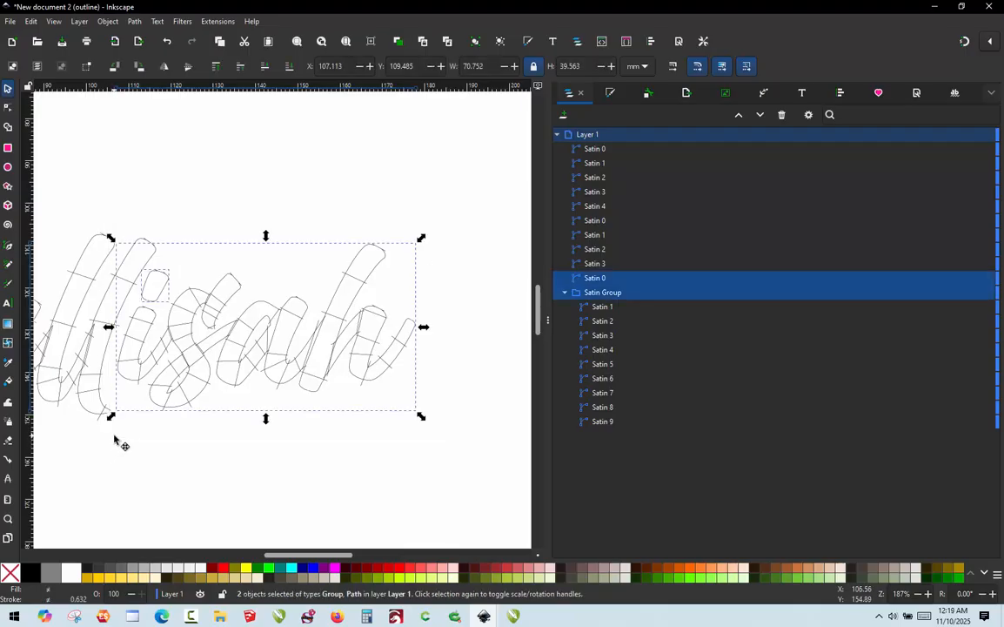
{"action": "key", "text": "shift"}
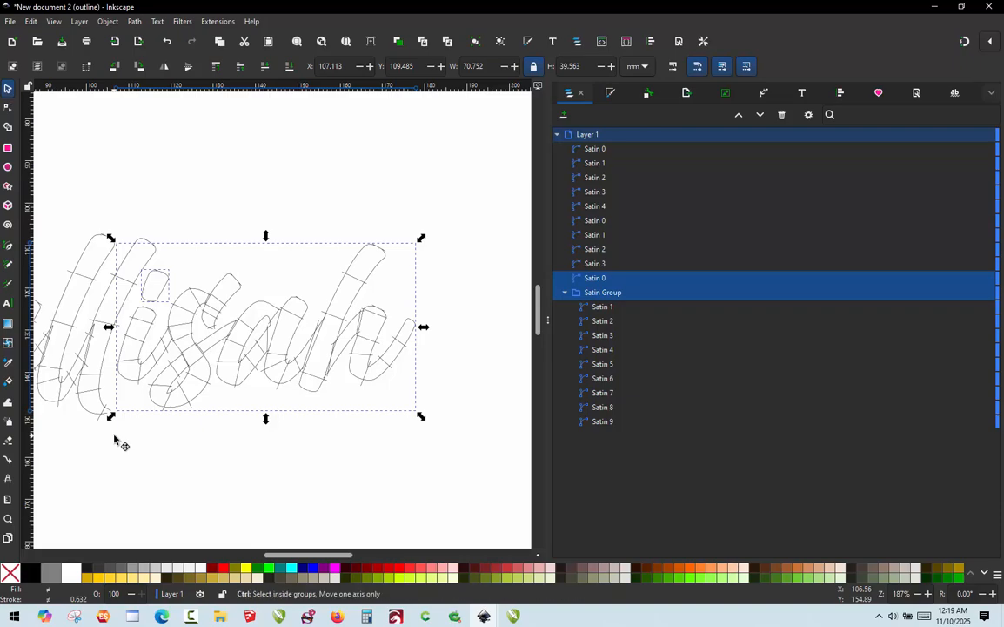
{"action": "key", "text": "ctrl+alt+q"}
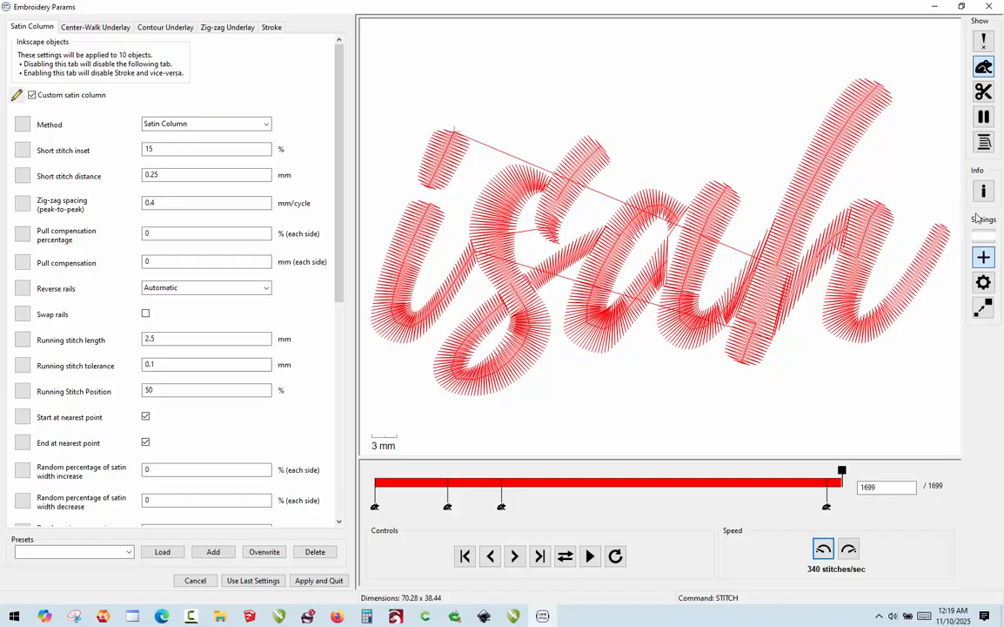
{"action": "left_click", "coordinate": [319, 581]}
{"action": "left_click", "coordinate": [323, 404]}
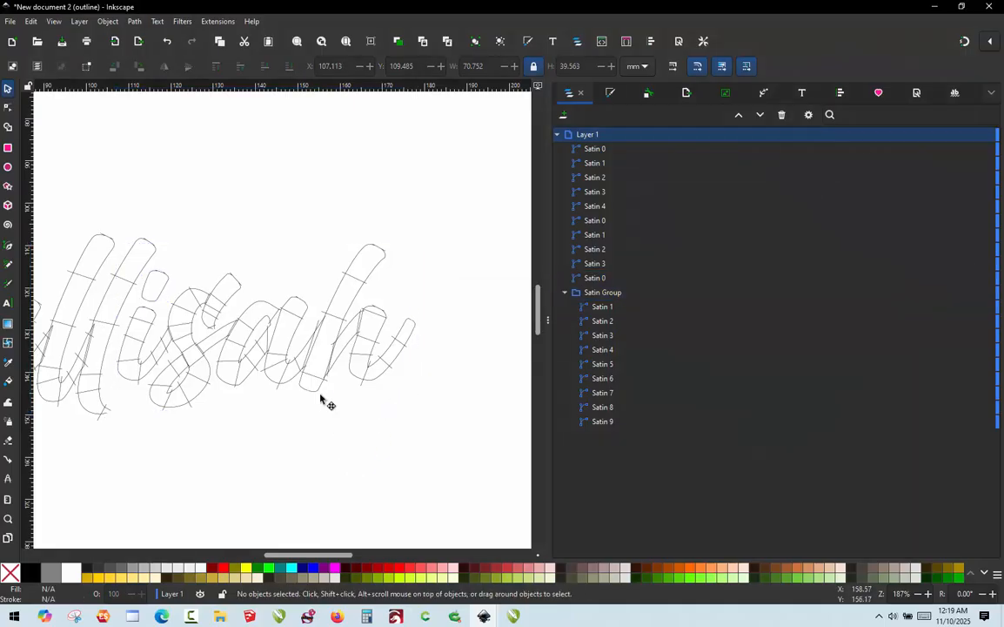
Ungroup the Satin Group so its nine satin paths lie directly in Layer 1.
{"action": "scroll", "coordinate": [316, 380], "scroll_direction": "up", "scroll_amount": 1}
{"action": "scroll", "coordinate": [315, 379], "scroll_direction": "up", "scroll_amount": 3}
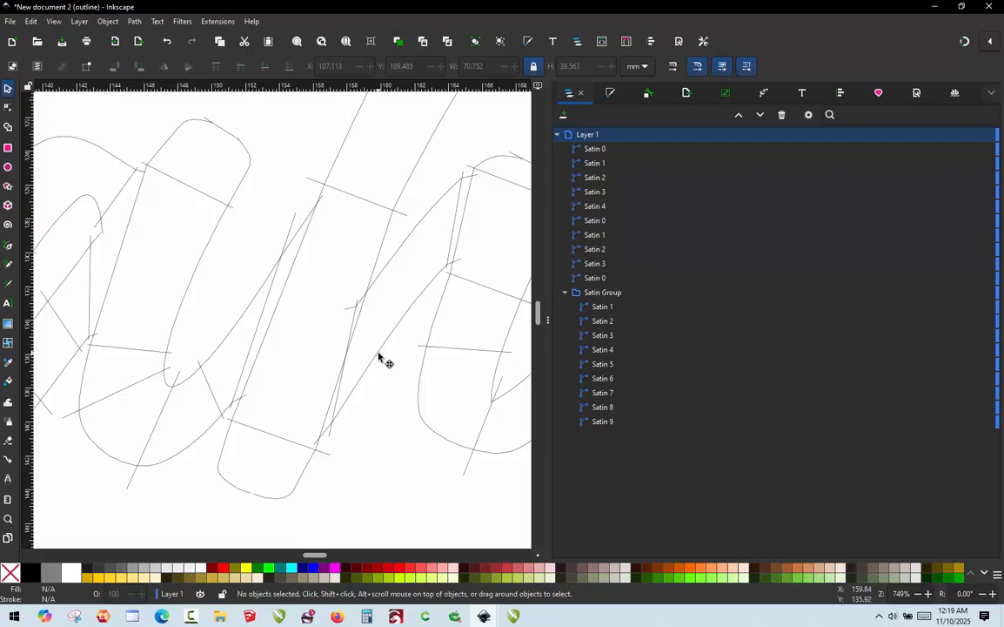
{"action": "double_click", "coordinate": [378, 352]}
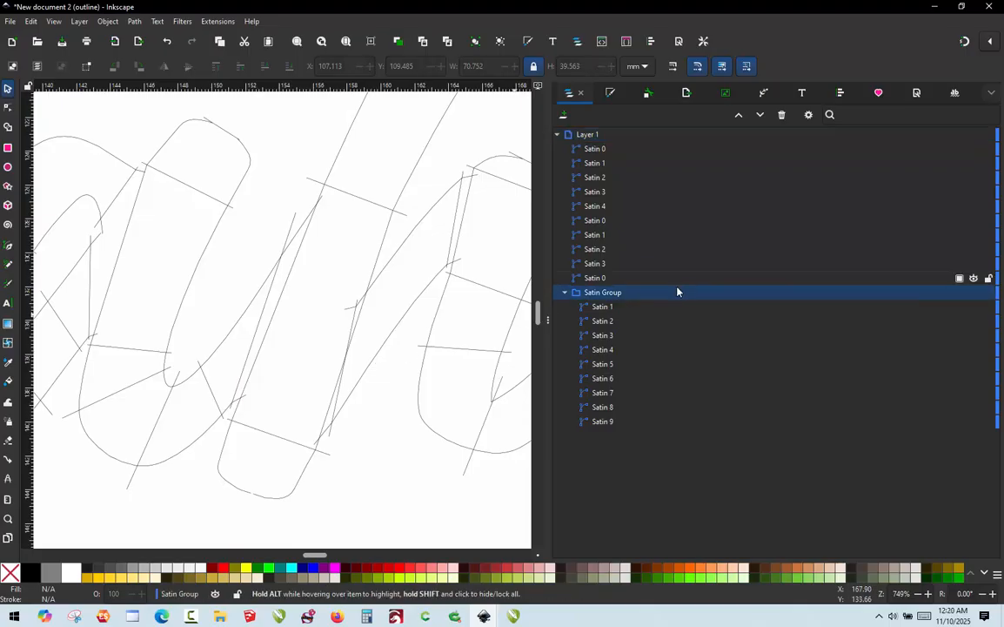
{"action": "right_click", "coordinate": [613, 294]}
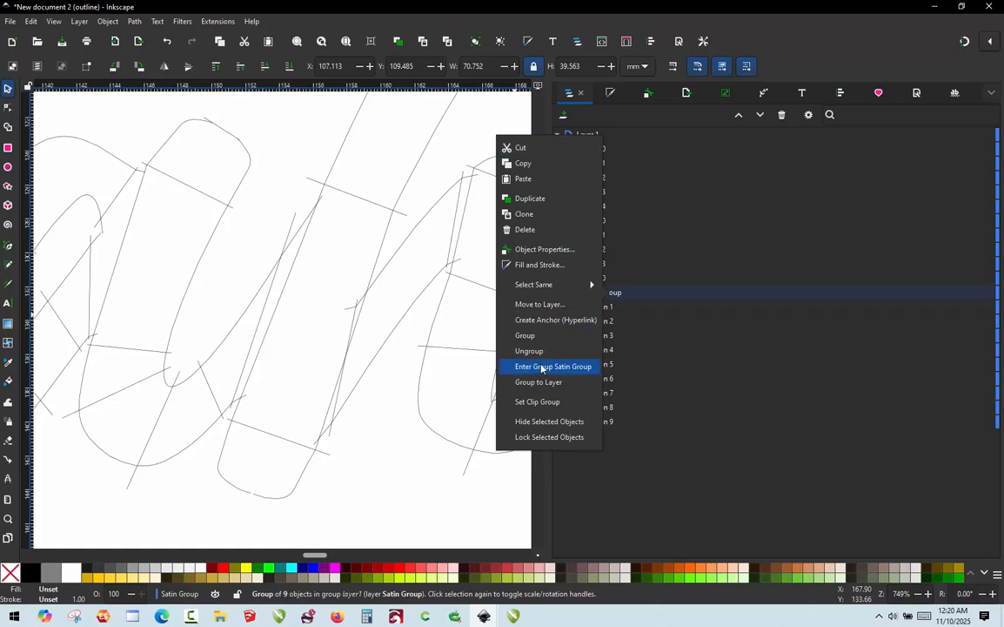
{"action": "left_click", "coordinate": [531, 350]}
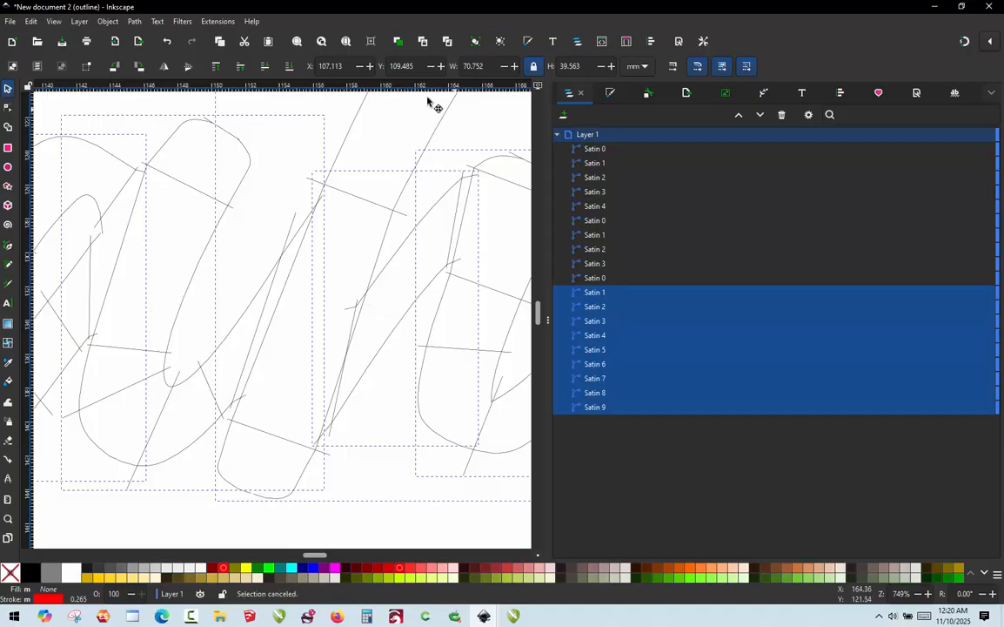
Examine the ungrouped satin outlines around the a and h, and clear the selection.
{"action": "scroll", "coordinate": [287, 348], "scroll_direction": "down", "scroll_amount": 3, "text": "ctrl"}
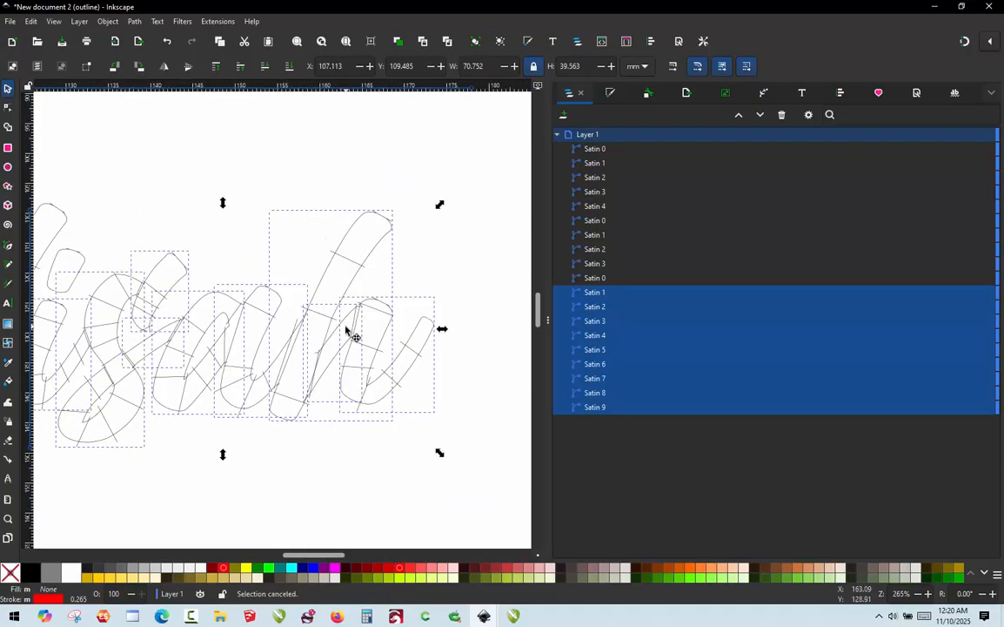
{"action": "scroll", "coordinate": [350, 334], "scroll_direction": "up", "scroll_amount": 2, "text": "ctrl"}
{"action": "scroll", "coordinate": [332, 318], "scroll_direction": "down", "scroll_amount": 3, "text": "ctrl"}
{"action": "key", "text": "Escape"}
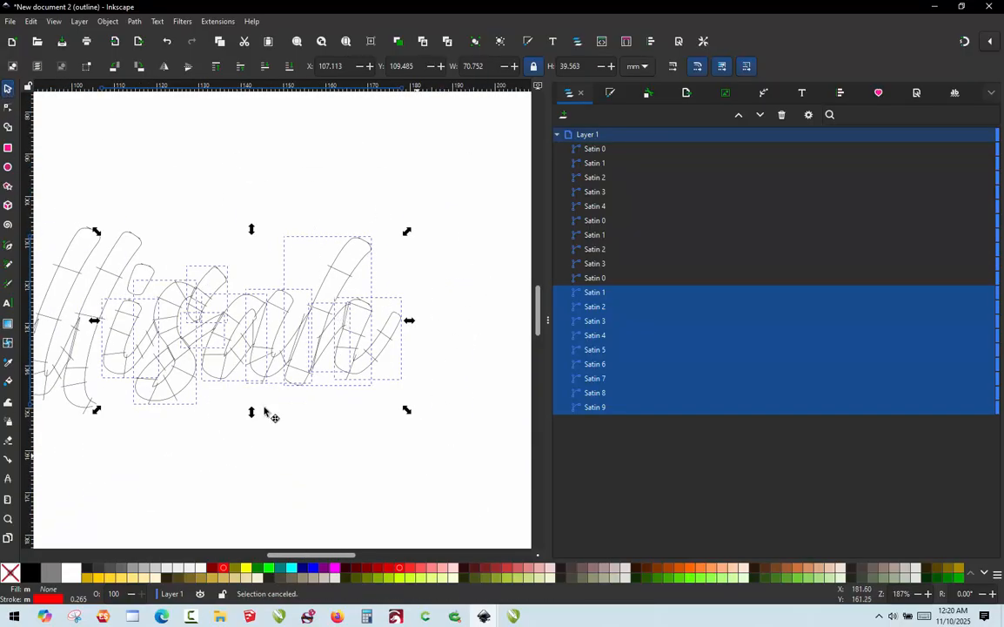
{"action": "scroll", "coordinate": [263, 410], "scroll_direction": "up", "scroll_amount": 2, "text": "ctrl"}
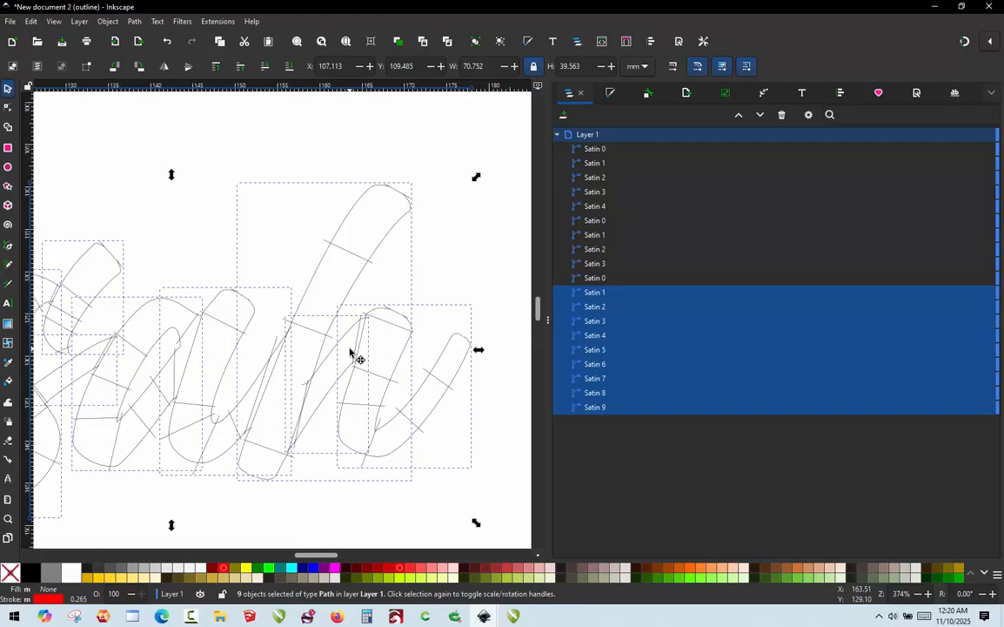
{"action": "scroll", "coordinate": [351, 352], "scroll_direction": "up", "scroll_amount": 1, "text": "ctrl"}
{"action": "left_click", "coordinate": [394, 297]}
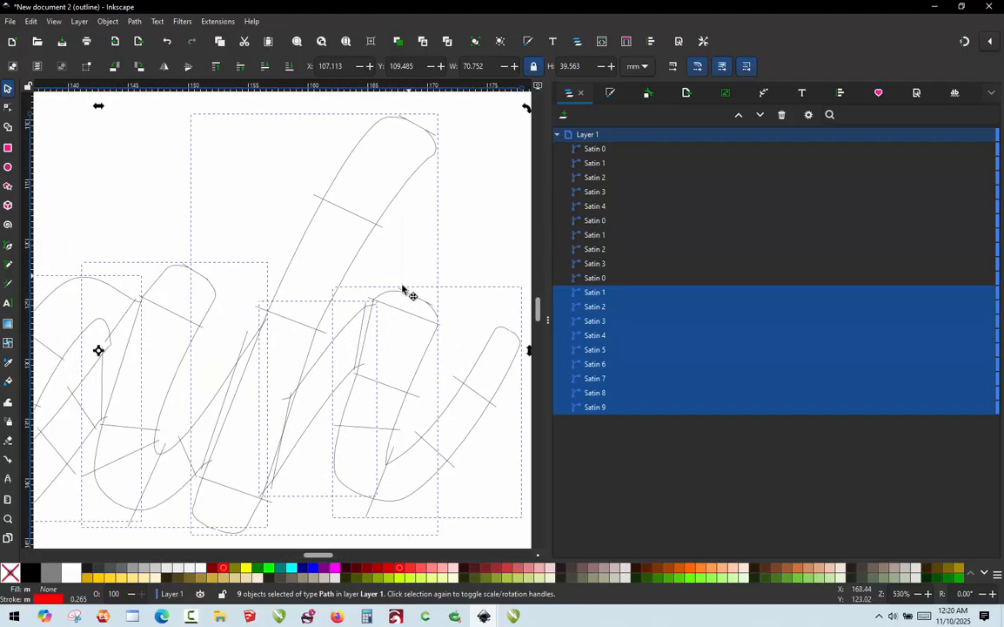
{"action": "left_click", "coordinate": [397, 298]}
{"action": "scroll", "coordinate": [409, 283], "scroll_direction": "down", "scroll_amount": 4}
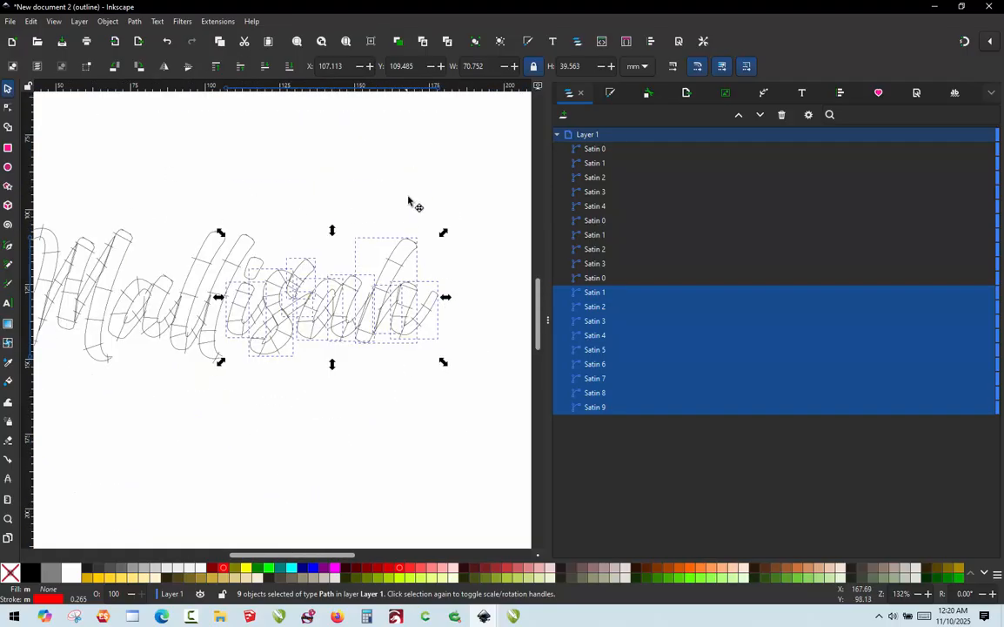
{"action": "left_click", "coordinate": [413, 202]}
Open the nodes of the satin between the h's stem and arch, and move its upper end node onto the arch's outline.
{"action": "scroll", "coordinate": [342, 332], "scroll_direction": "up", "scroll_amount": 5}
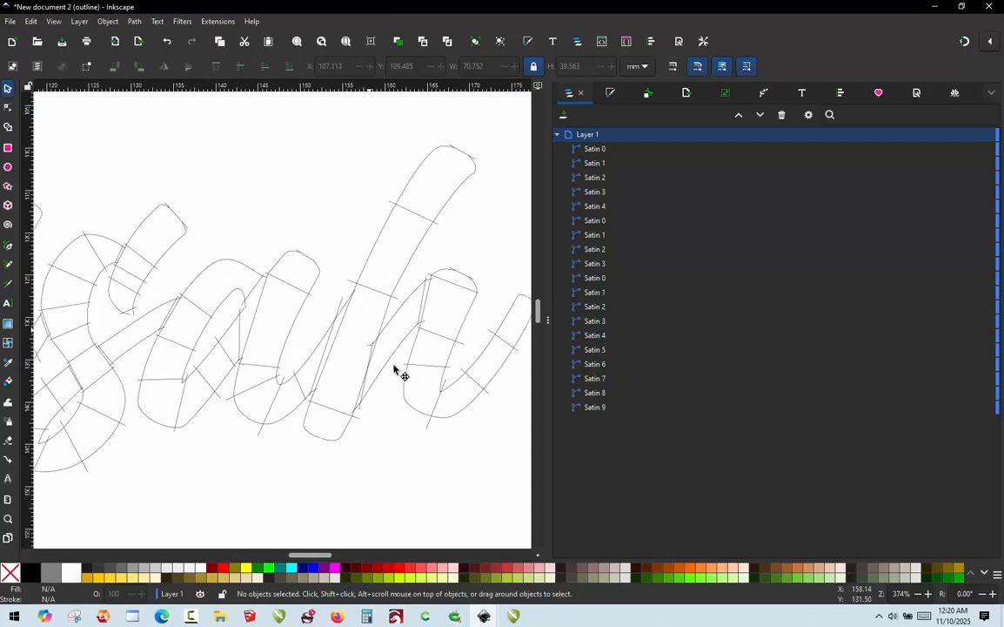
{"action": "left_click", "coordinate": [395, 254]}
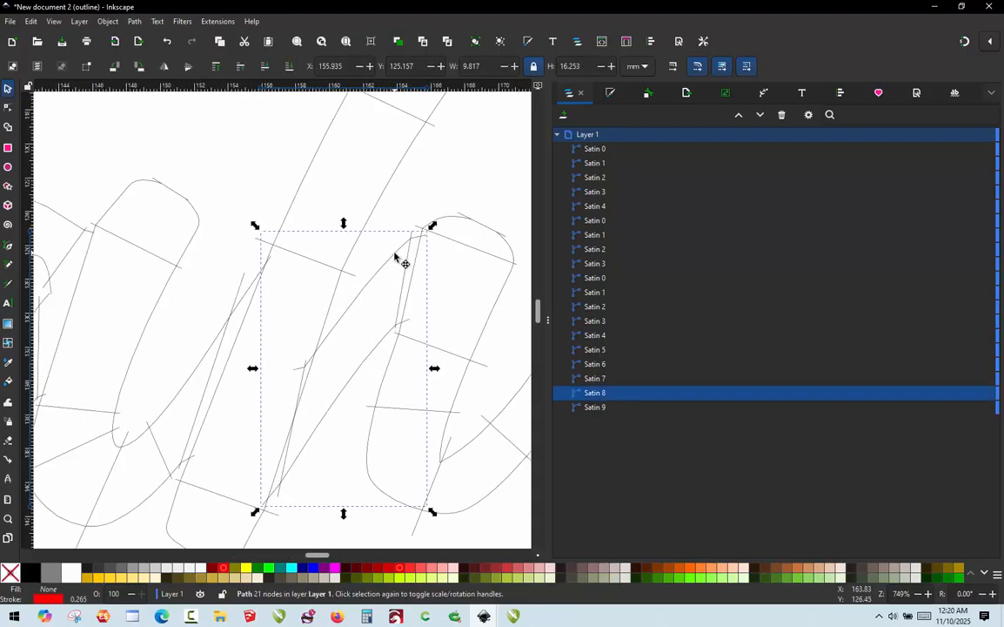
{"action": "double_click", "coordinate": [394, 253]}
{"action": "scroll", "coordinate": [377, 290], "scroll_direction": "up", "scroll_amount": 5}
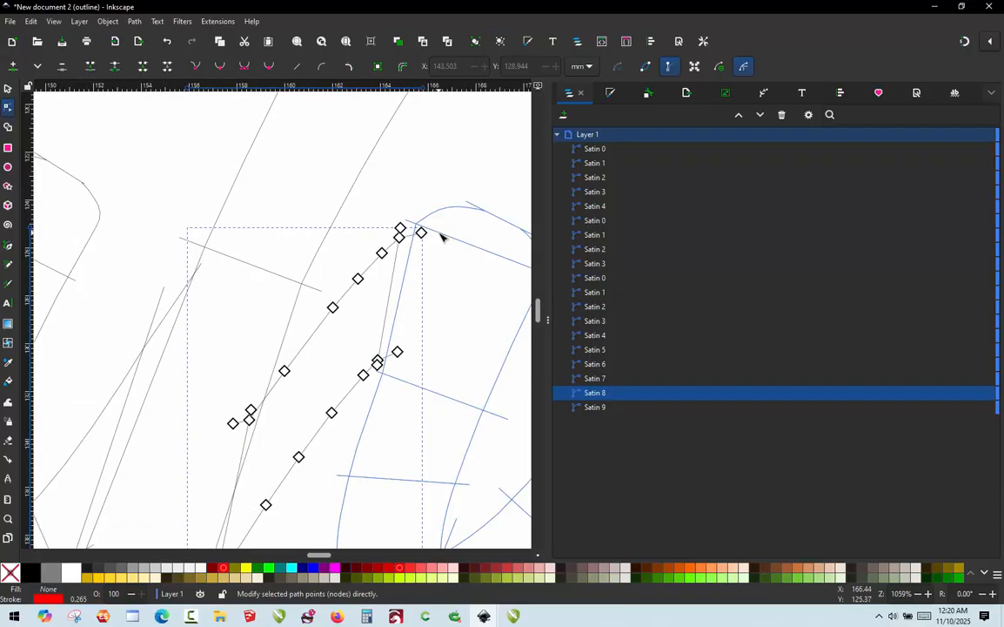
{"action": "left_click", "coordinate": [416, 259]}
{"action": "left_click_drag", "start_coordinate": [415, 259], "coordinate": [410, 218]}
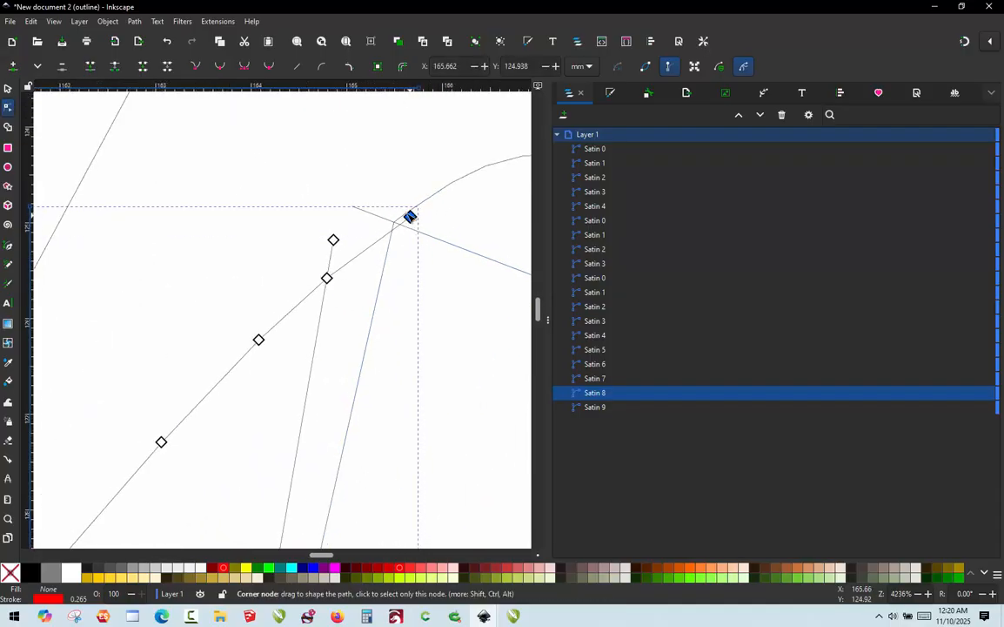
Move the end node of the connecting satin's lower edge so its last segment continues the edge's direction.
{"action": "scroll", "coordinate": [391, 251], "scroll_direction": "down", "scroll_amount": 3}
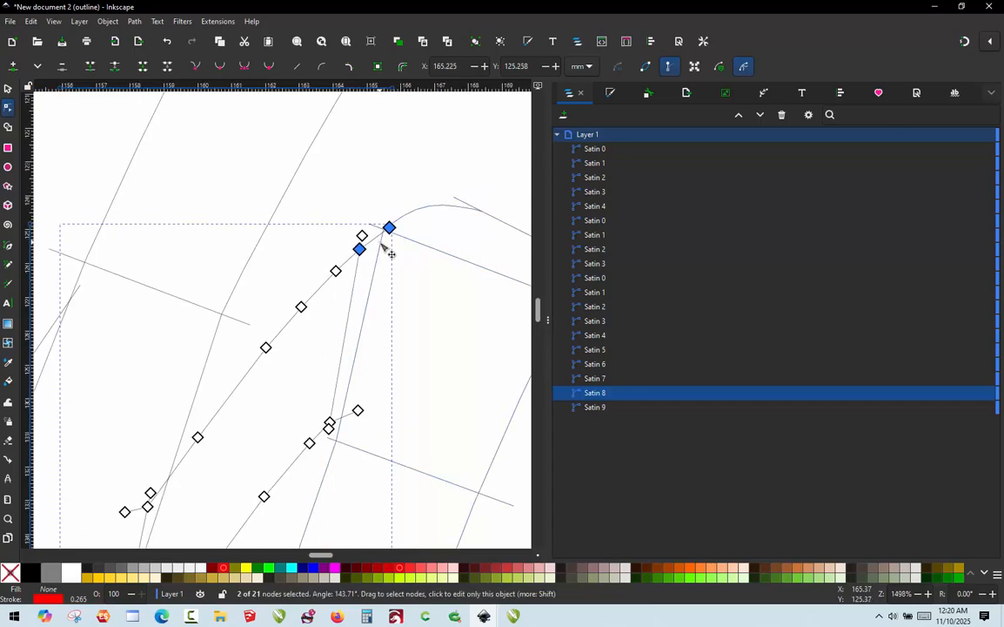
{"action": "scroll", "coordinate": [385, 250], "scroll_direction": "down", "scroll_amount": 3}
{"action": "scroll", "coordinate": [380, 280], "scroll_direction": "up", "scroll_amount": 1}
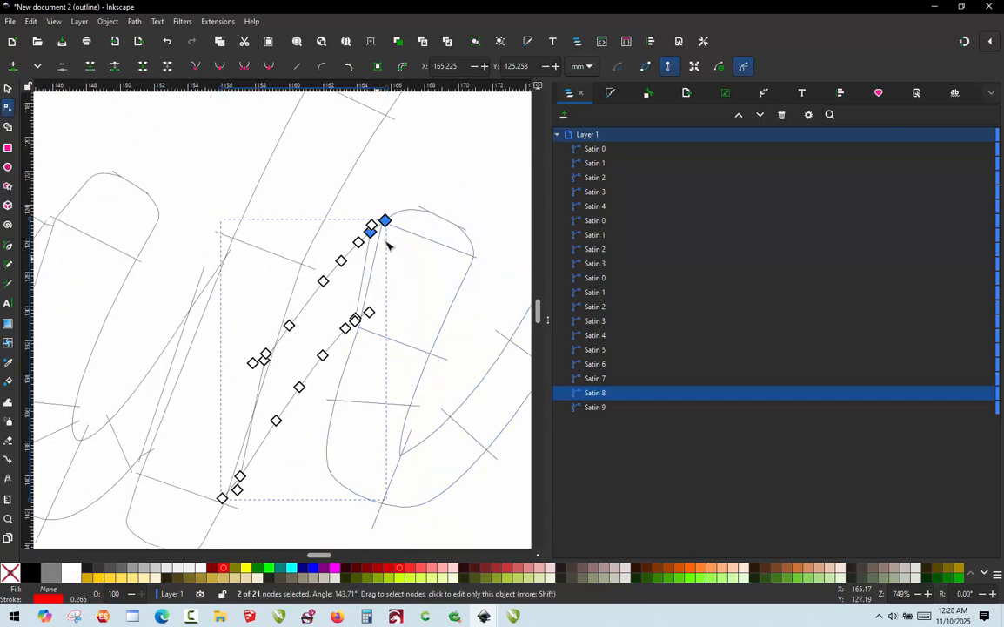
{"action": "left_click", "coordinate": [368, 312]}
{"action": "scroll", "coordinate": [372, 313], "scroll_direction": "up", "scroll_amount": 2}
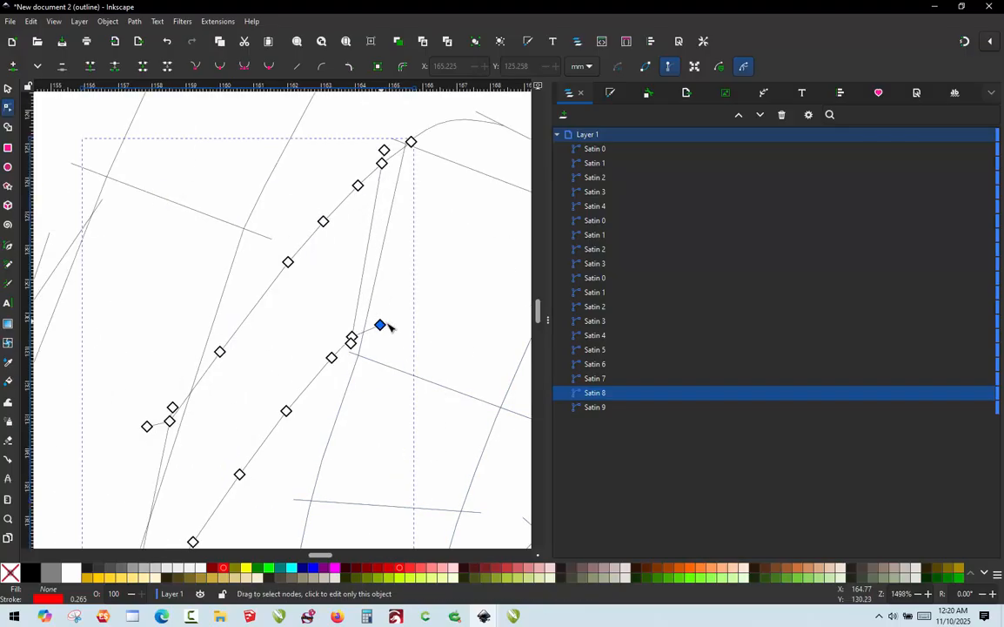
{"action": "left_click_drag", "start_coordinate": [383, 324], "coordinate": [382, 319]}
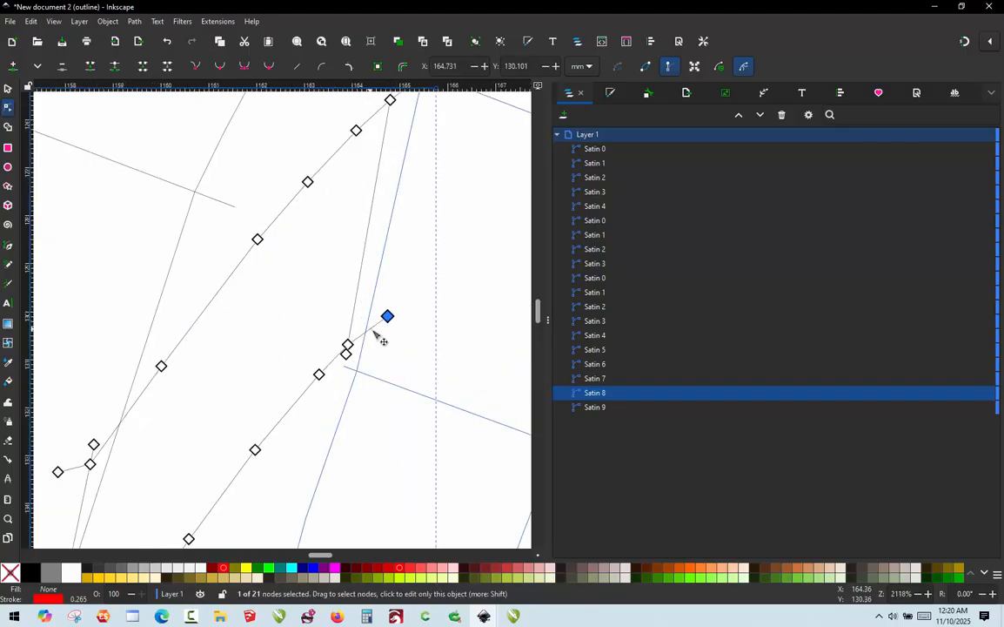
Insert a node on the lower edge's last segment and move the end node up to the upper edge's end.
{"action": "scroll", "coordinate": [378, 333], "scroll_direction": "up", "scroll_amount": 1}
{"action": "left_click_drag", "start_coordinate": [376, 324], "coordinate": [400, 238]}
{"action": "scroll", "coordinate": [369, 405], "scroll_direction": "down", "scroll_amount": 2}
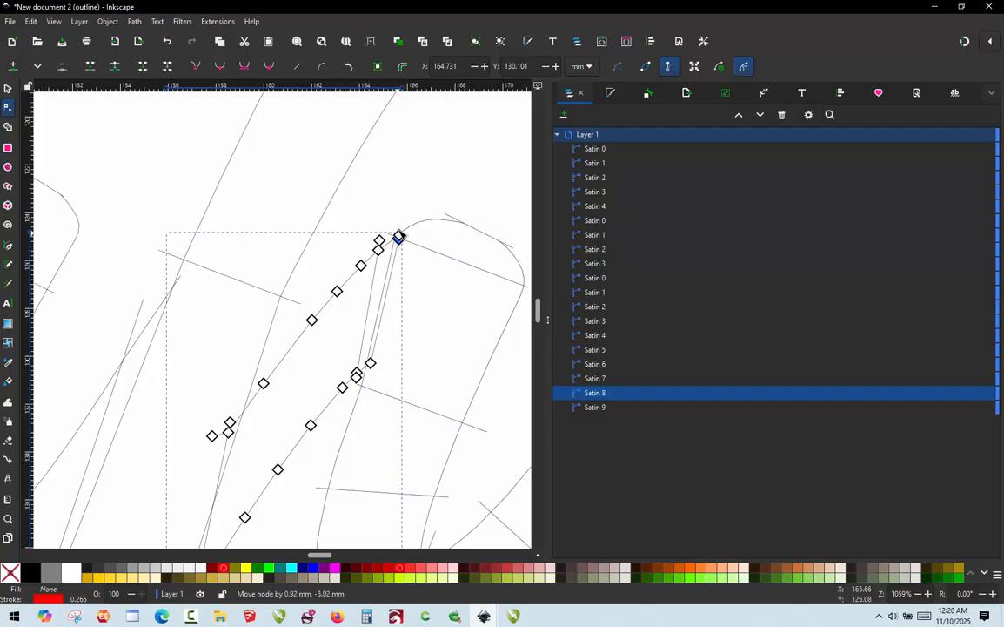
Delete the rung lines near the upper and lower ends of the h's connecting satin.
{"action": "scroll", "coordinate": [376, 276], "scroll_direction": "up", "scroll_amount": 2}
{"action": "left_click", "coordinate": [388, 202]}
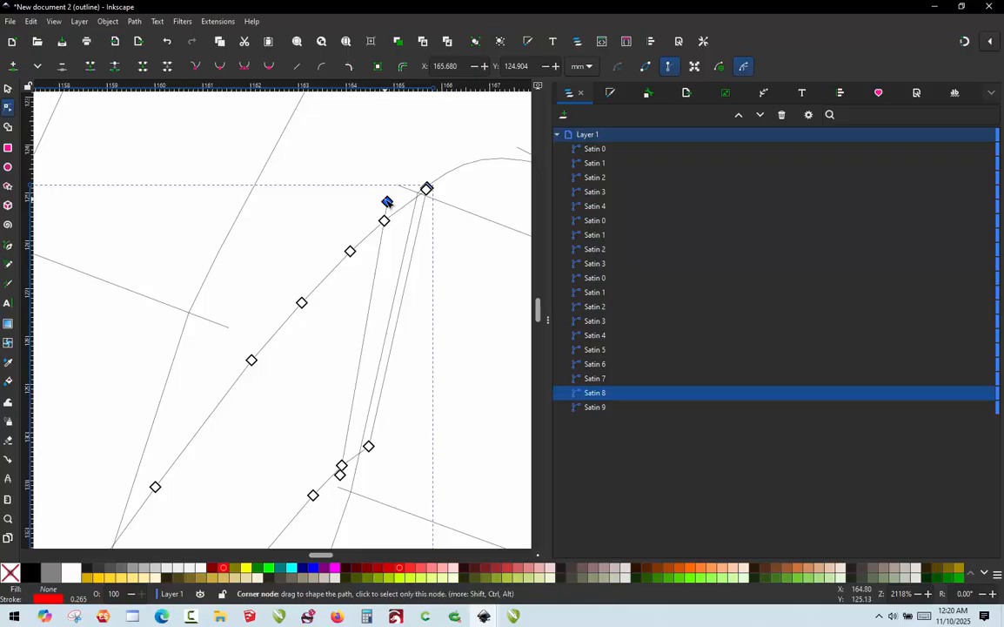
{"action": "key", "text": "ctrl+alt"}
{"action": "scroll", "coordinate": [409, 233], "scroll_direction": "down", "scroll_amount": 3}
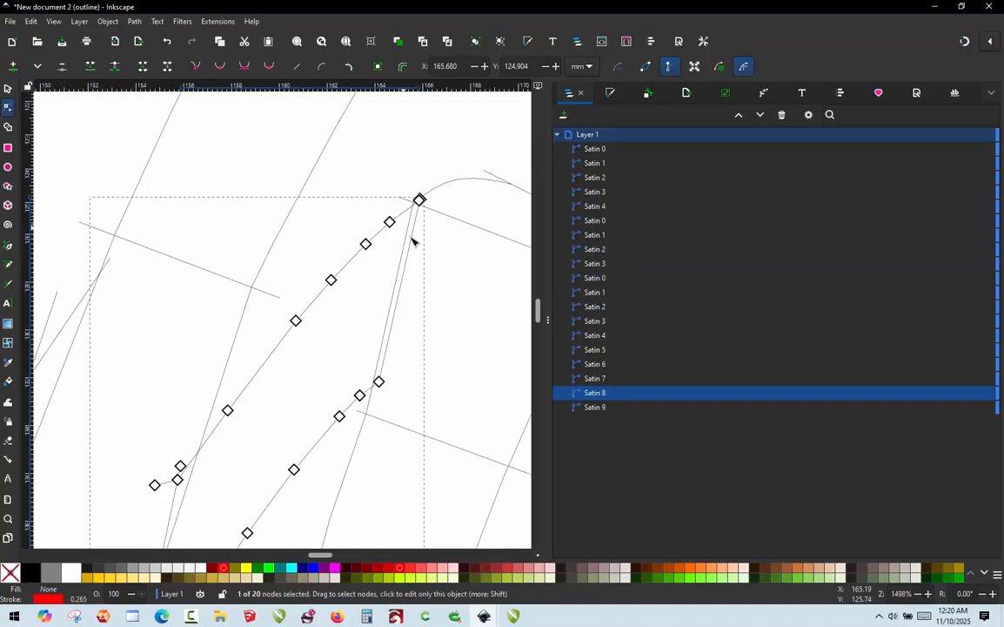
{"action": "scroll", "coordinate": [233, 438], "scroll_direction": "up", "scroll_amount": 1}
{"action": "scroll", "coordinate": [377, 292], "scroll_direction": "down", "scroll_amount": 1}
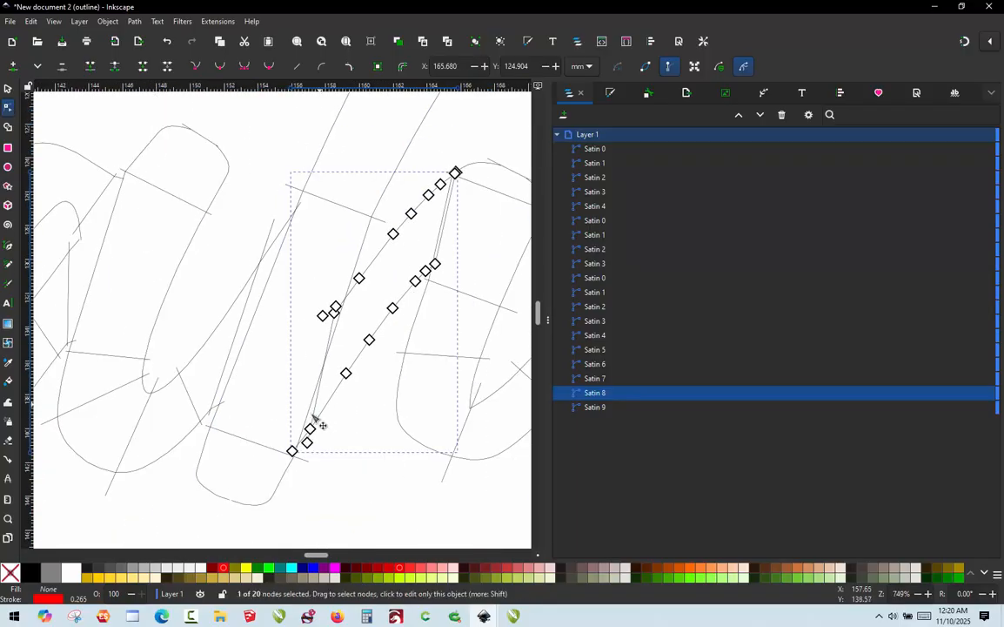
{"action": "scroll", "coordinate": [311, 420], "scroll_direction": "up", "scroll_amount": 1}
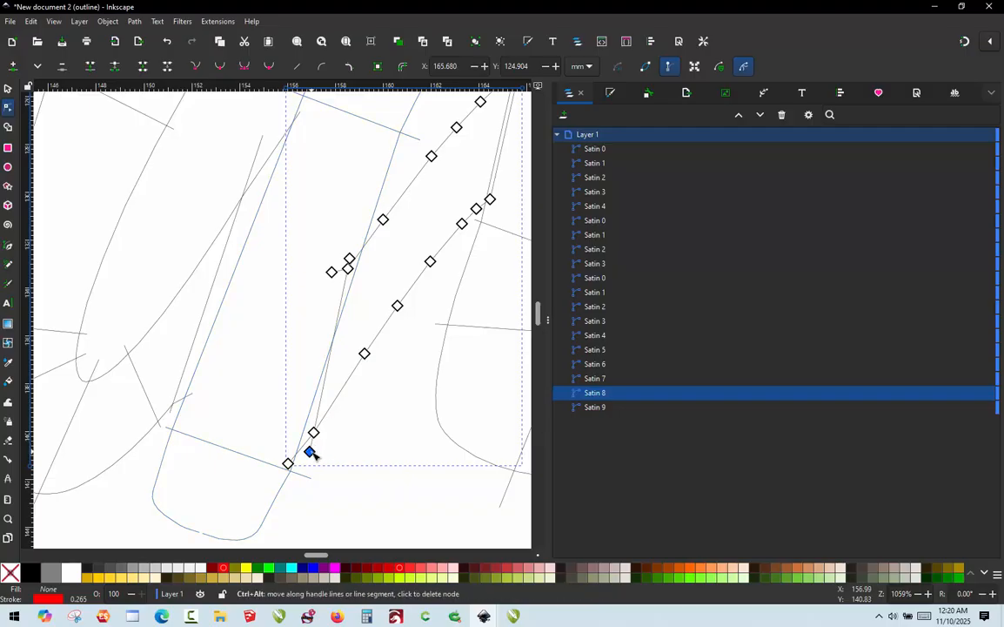
{"action": "left_click", "coordinate": [311, 452], "text": "ctrl+alt"}
Move the left end node of the connecting satin's upper edge down to the lower tip beside the h's stem.
{"action": "left_click", "coordinate": [331, 272]}
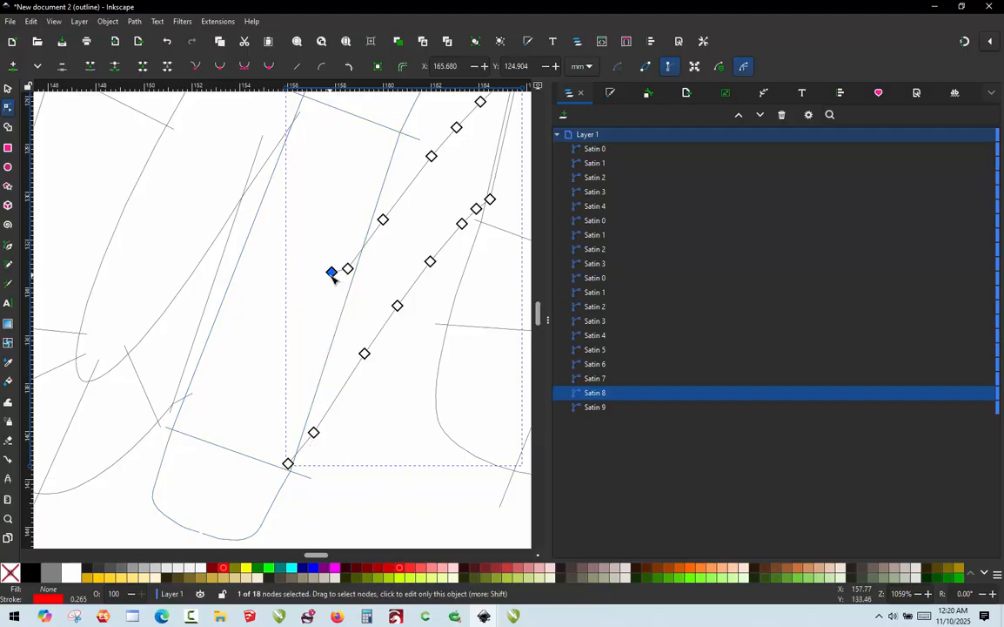
{"action": "left_click_drag", "start_coordinate": [332, 274], "coordinate": [282, 463]}
{"action": "scroll", "coordinate": [281, 463], "scroll_direction": "down", "scroll_amount": 1}
{"action": "scroll", "coordinate": [309, 425], "scroll_direction": "up", "scroll_amount": 1}
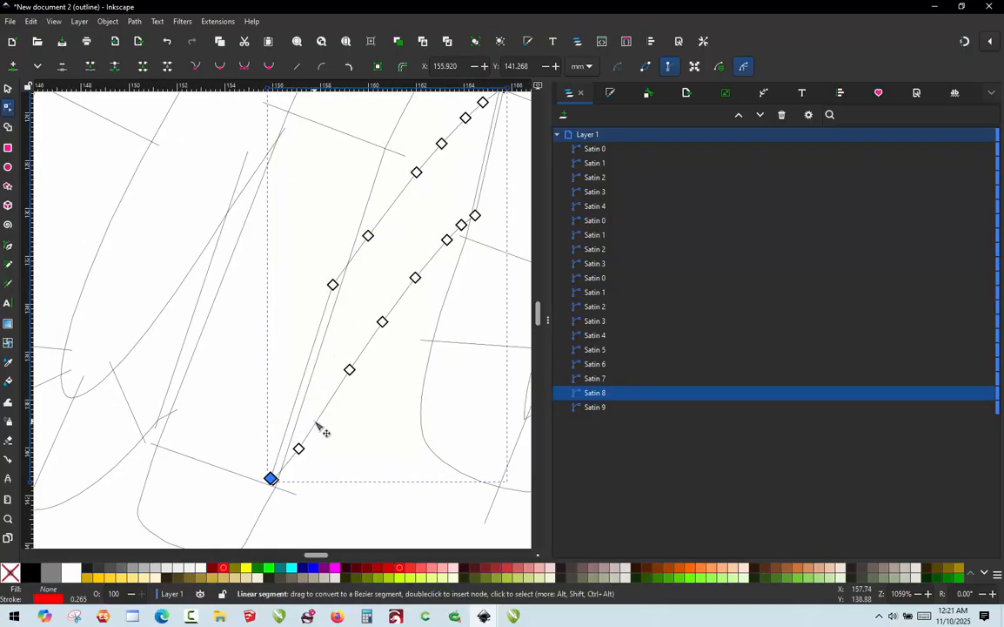
Draw five short freehand rung lines across the h's connecting satin, appended to its path and spaced along both edges.
{"action": "key", "text": "p"}
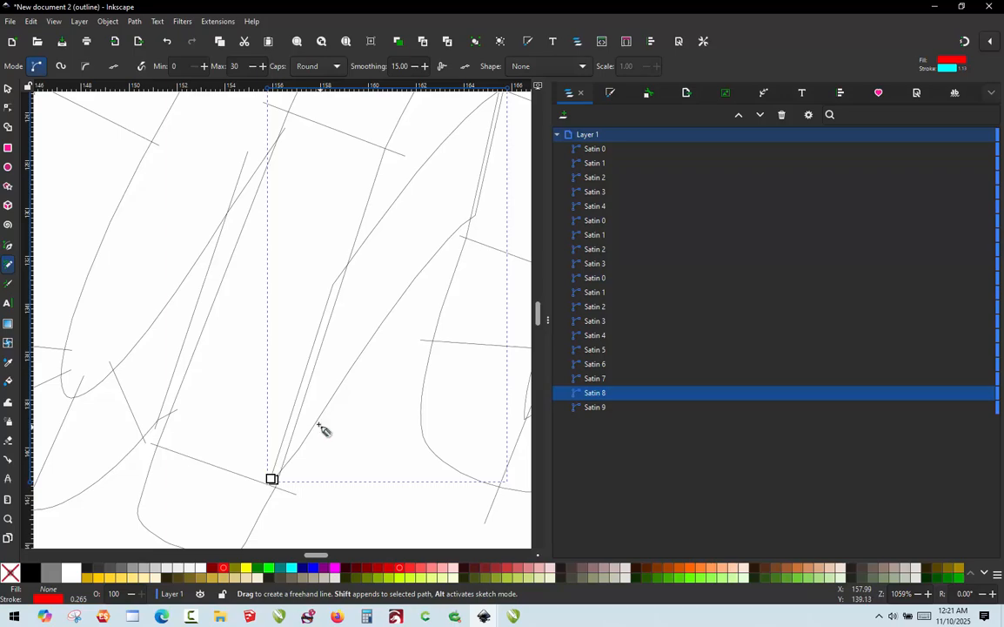
{"action": "left_click_drag", "start_coordinate": [282, 394], "coordinate": [327, 430]}
{"action": "left_click_drag", "start_coordinate": [318, 275], "coordinate": [380, 355]}
{"action": "scroll", "coordinate": [380, 355], "scroll_direction": "down", "scroll_amount": 1}
{"action": "scroll", "coordinate": [457, 193], "scroll_direction": "up", "scroll_amount": 1}
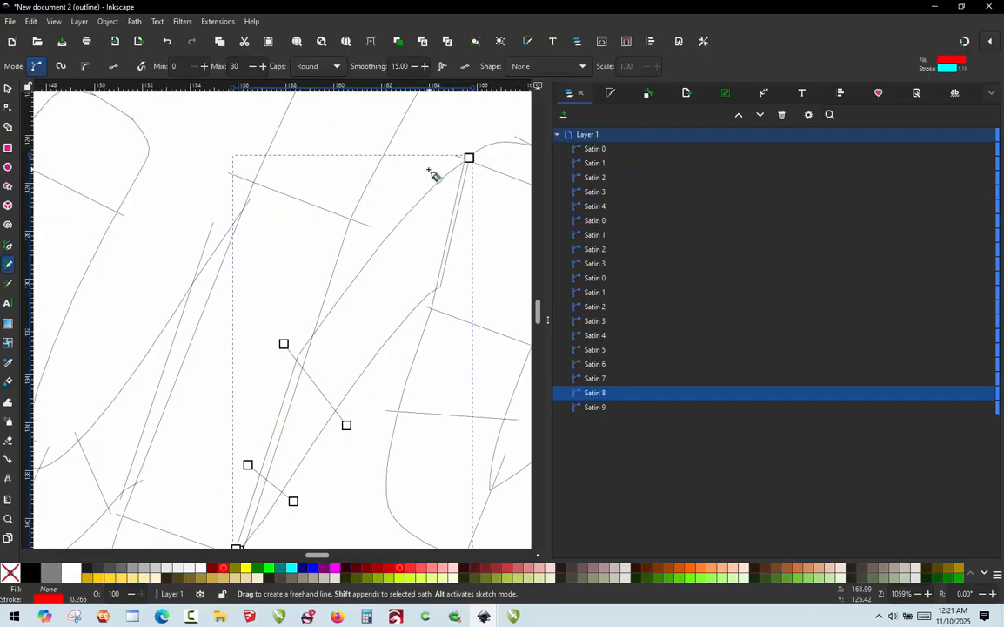
{"action": "left_click_drag", "start_coordinate": [428, 169], "coordinate": [469, 207]}
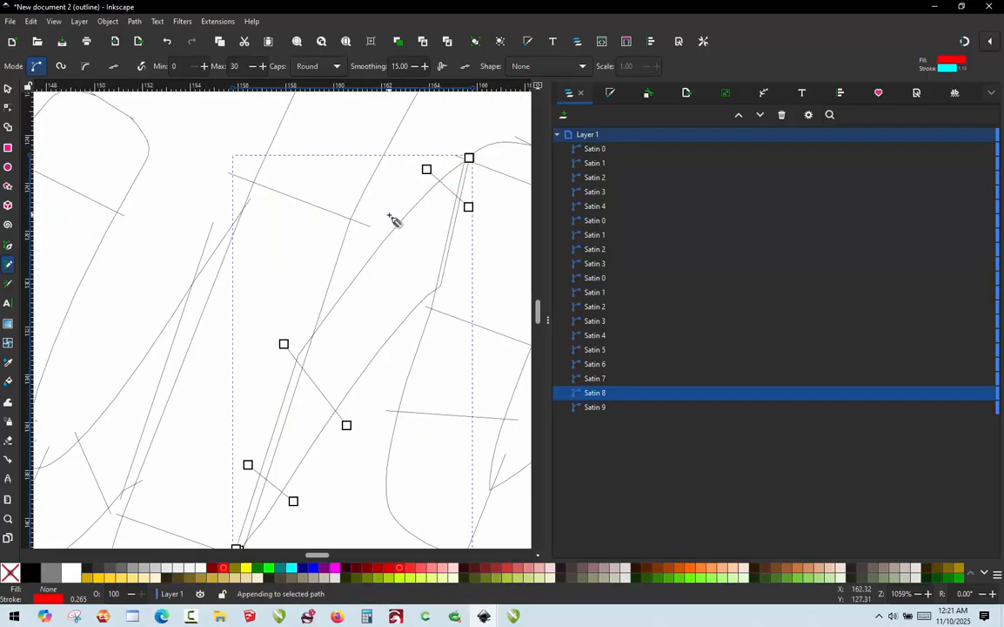
{"action": "left_click_drag", "start_coordinate": [389, 215], "coordinate": [440, 299]}
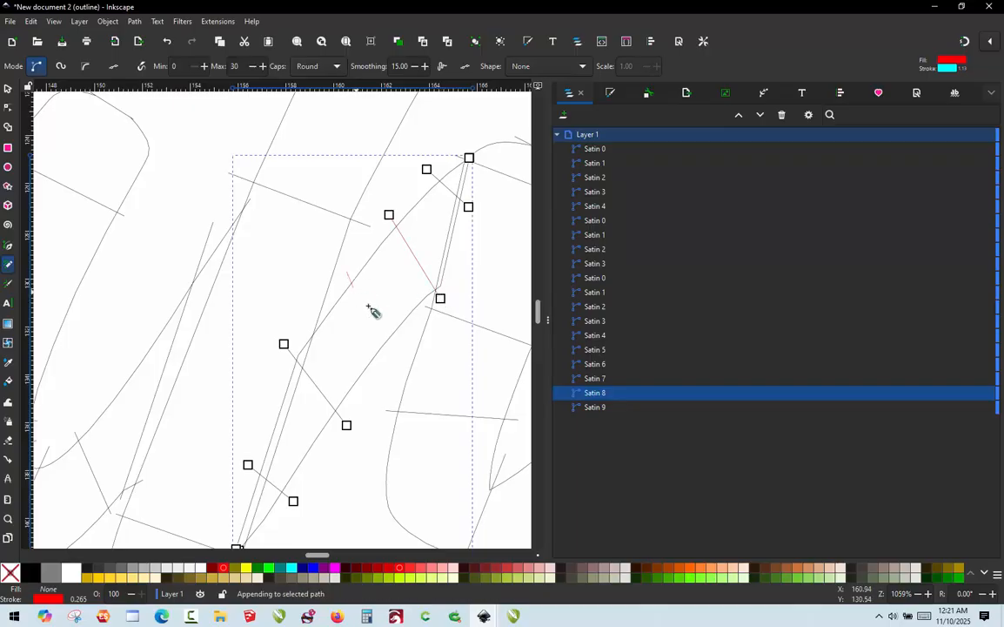
{"action": "left_click_drag", "start_coordinate": [367, 306], "coordinate": [400, 337]}
{"action": "scroll", "coordinate": [401, 339], "scroll_direction": "down", "scroll_amount": 2}
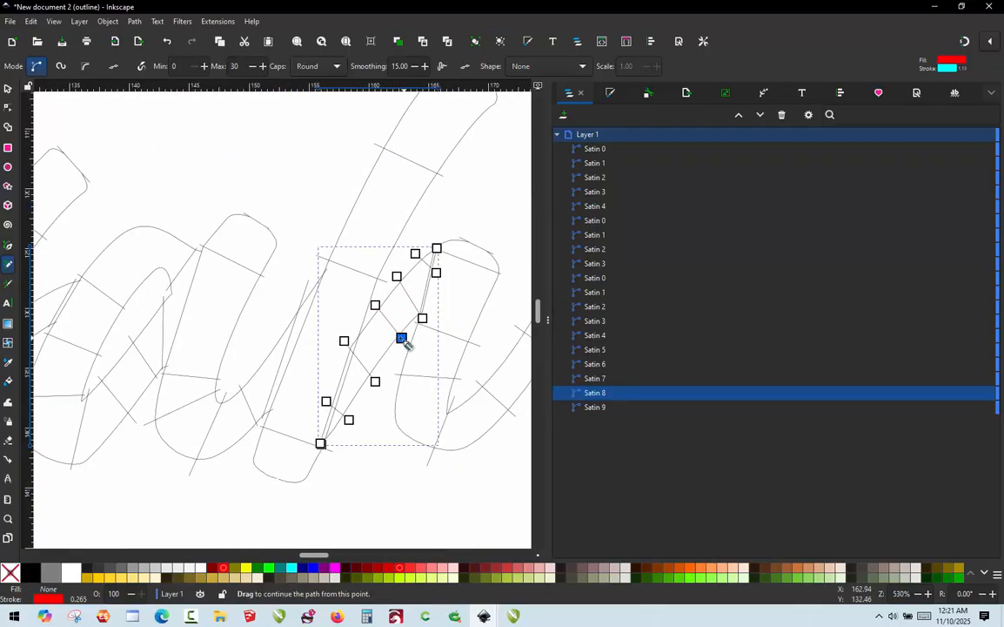
{"action": "left_click", "coordinate": [8, 89]}
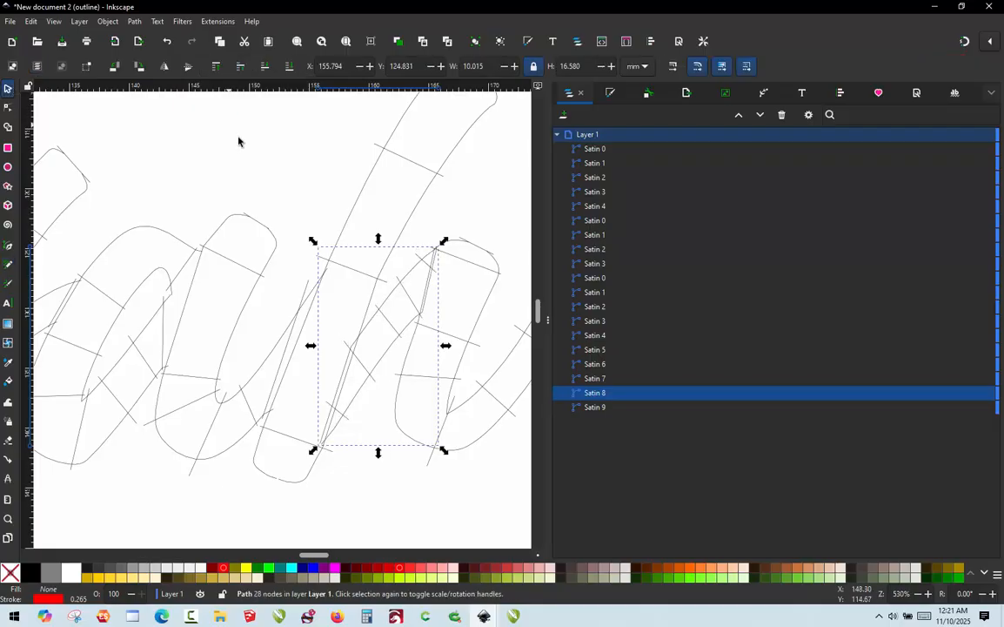
{"action": "left_click", "coordinate": [323, 196]}
Extend the upper edge of the hooked satin before the h slightly toward the h's stem and delete the stray rung's end node.
{"action": "scroll", "coordinate": [353, 375], "scroll_direction": "down", "scroll_amount": 1}
{"action": "scroll", "coordinate": [298, 404], "scroll_direction": "up", "scroll_amount": 3}
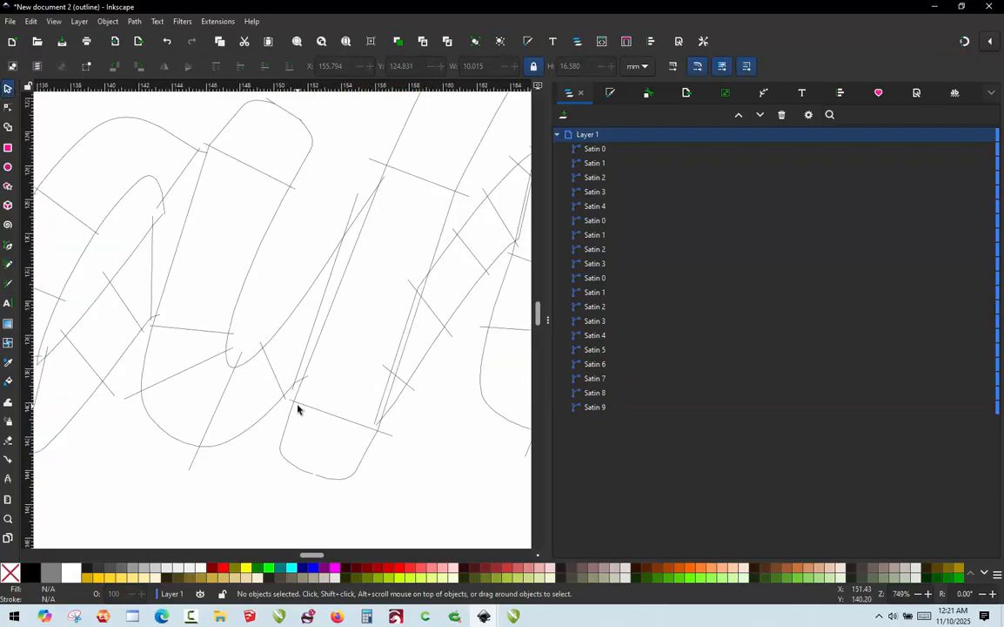
{"action": "left_click", "coordinate": [275, 299]}
{"action": "double_click", "coordinate": [275, 296]}
{"action": "scroll", "coordinate": [291, 321], "scroll_direction": "down", "scroll_amount": 1}
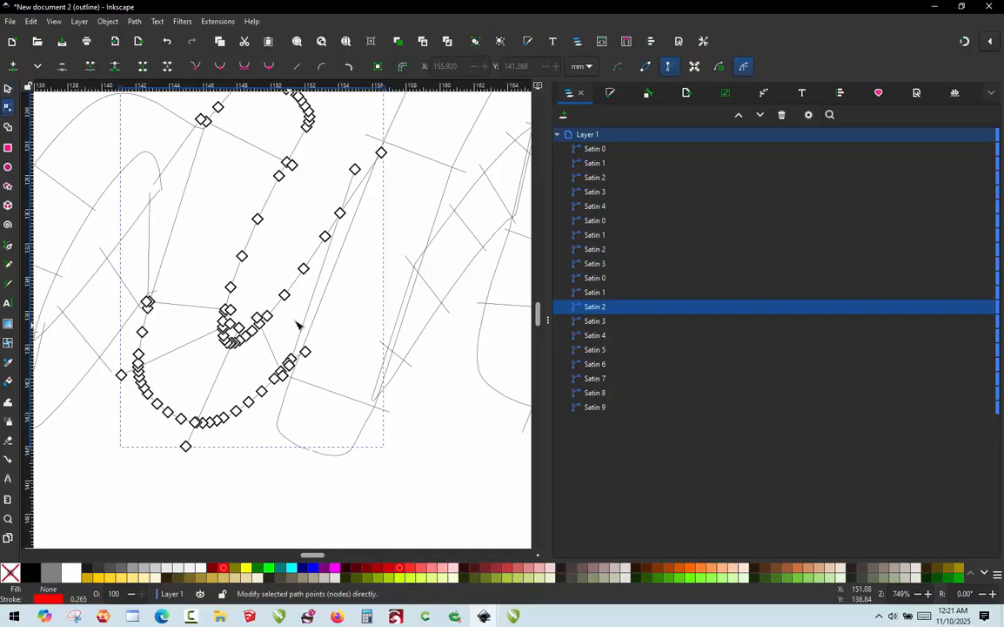
{"action": "scroll", "coordinate": [377, 146], "scroll_direction": "up", "scroll_amount": 2}
{"action": "left_click_drag", "start_coordinate": [390, 159], "coordinate": [397, 154]}
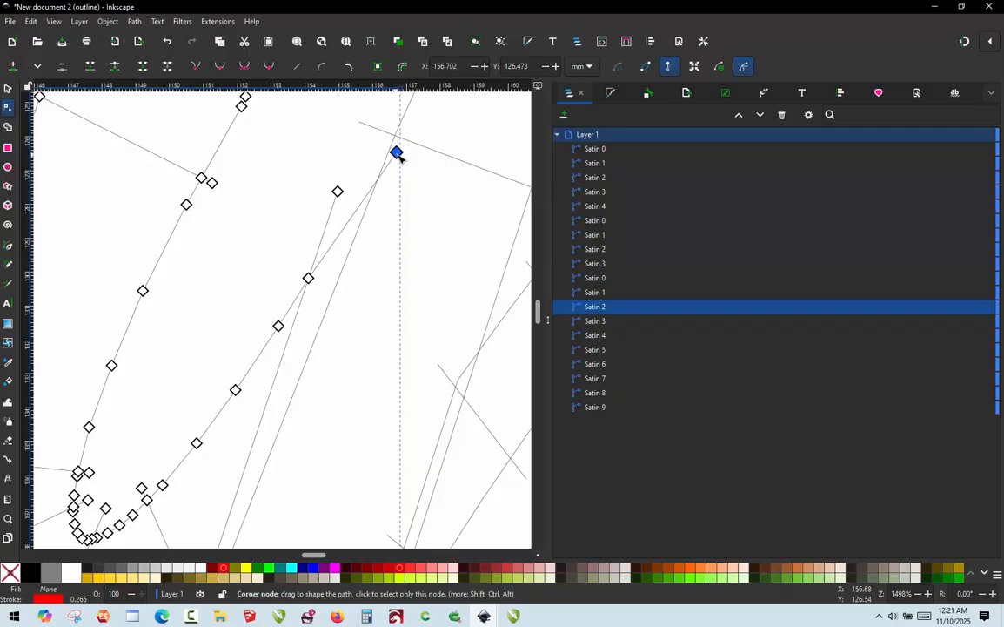
{"action": "left_click", "coordinate": [338, 192], "text": "ctrl+alt"}
Move the end node of the hooked satin's lower edge so its last segment continues the edge's direction.
{"action": "scroll", "coordinate": [310, 170], "scroll_direction": "down", "scroll_amount": 3}
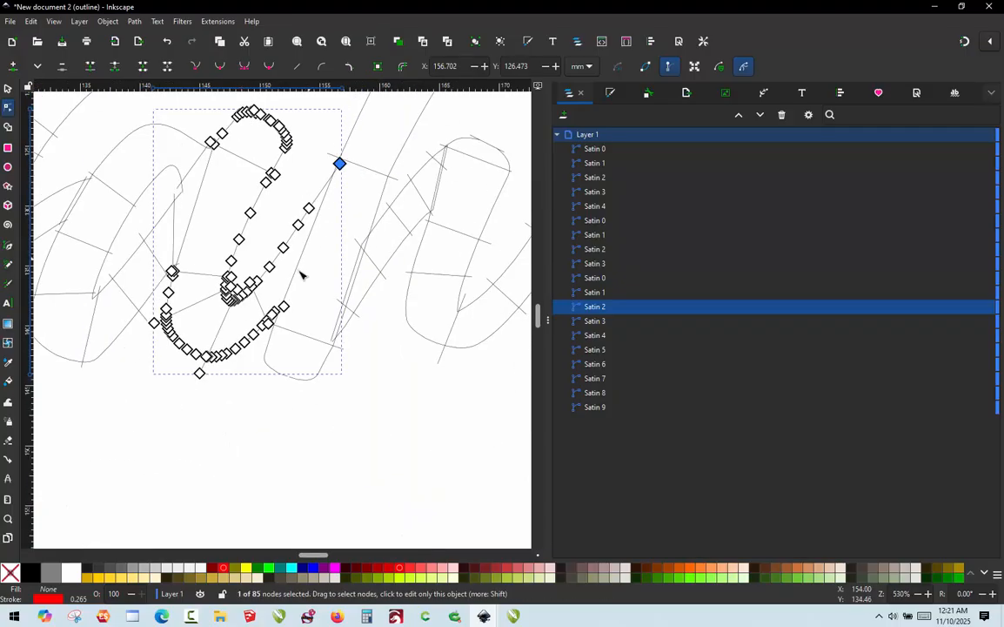
{"action": "left_click", "coordinate": [172, 334], "text": "shift"}
{"action": "scroll", "coordinate": [298, 241], "scroll_direction": "up", "scroll_amount": 6}
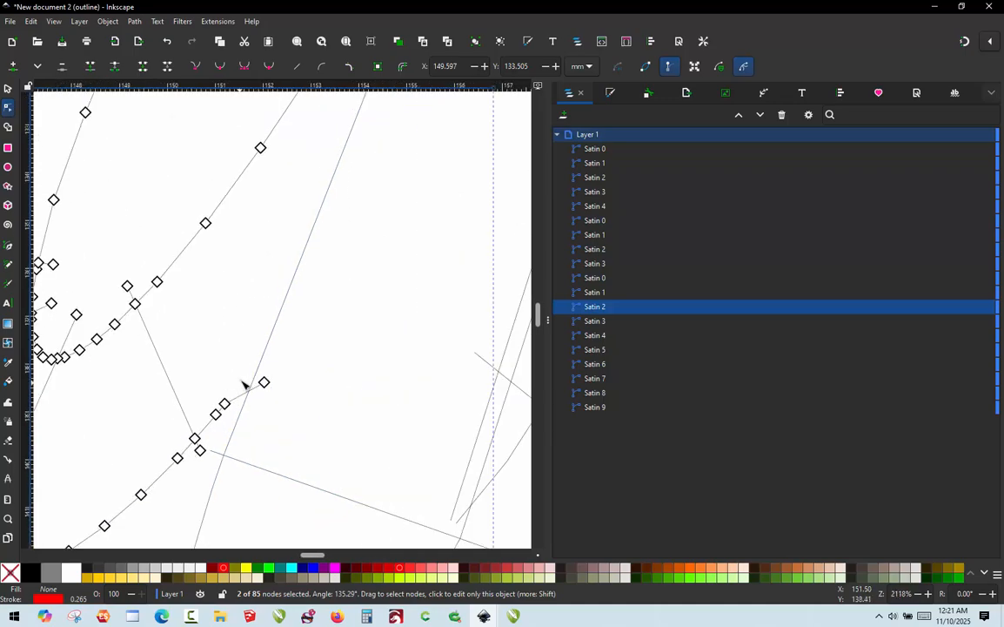
{"action": "left_click_drag", "start_coordinate": [284, 373], "coordinate": [310, 312]}
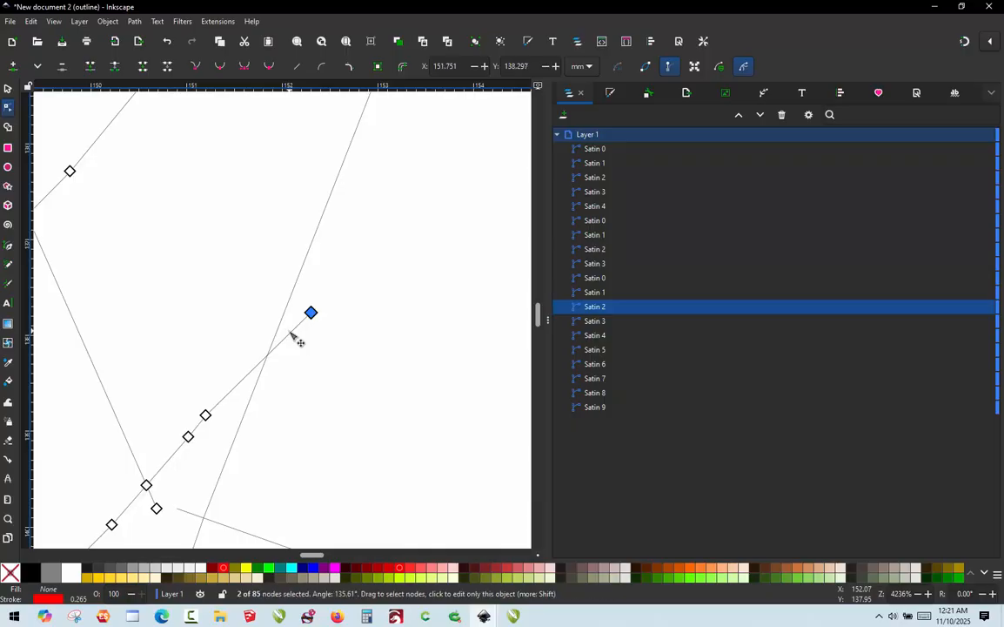
Insert a node on the hooked satin's lower edge where it meets the h's stem and move the end node to the upper edge's end.
{"action": "double_click", "coordinate": [299, 340]}
{"action": "scroll", "coordinate": [261, 470], "scroll_direction": "down", "scroll_amount": 4}
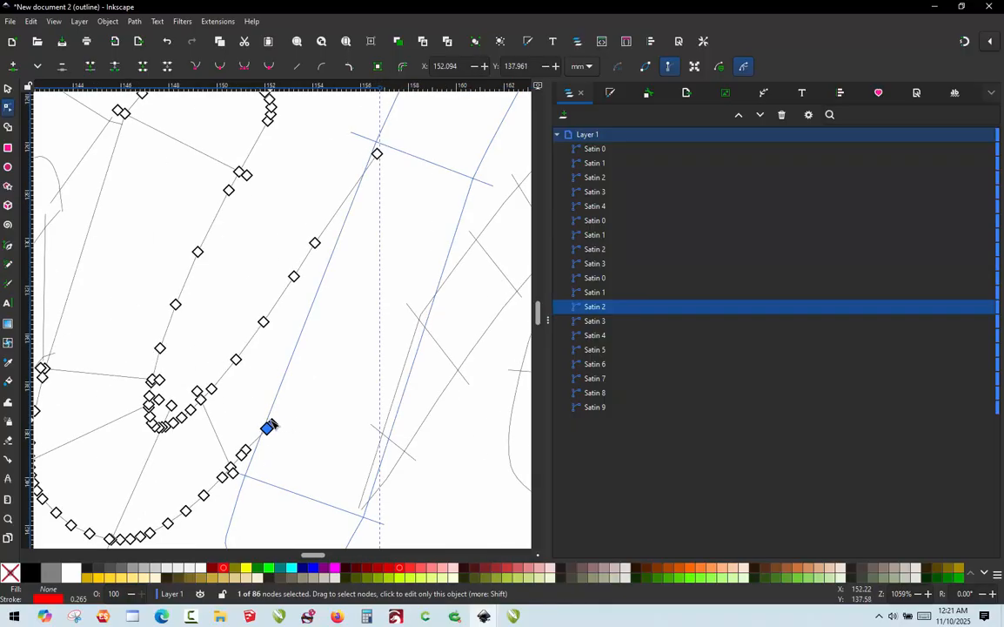
{"action": "left_click_drag", "start_coordinate": [275, 424], "coordinate": [382, 157]}
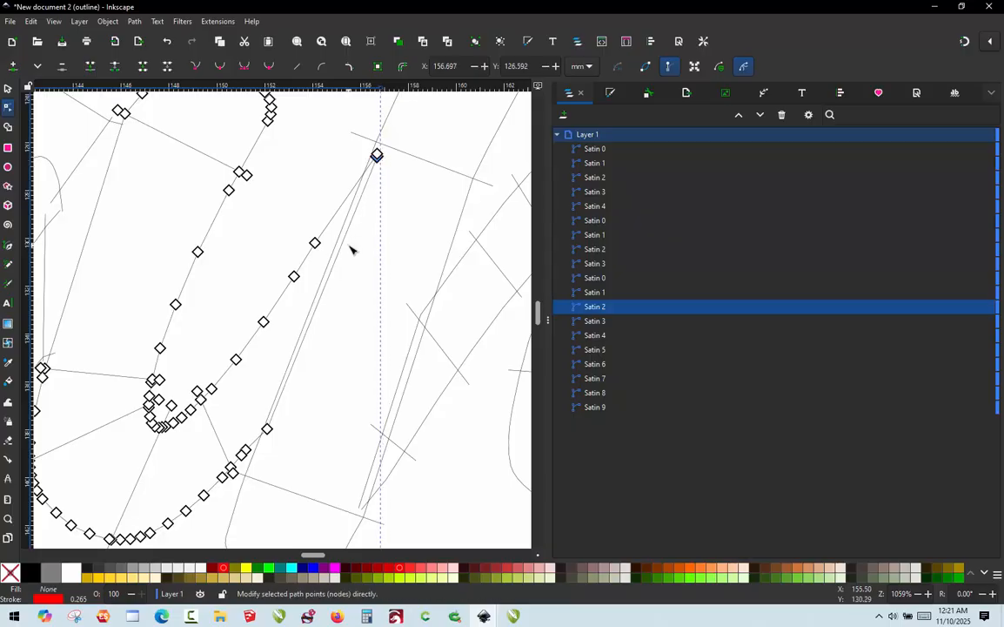
Draw two freehand rung lines across the hooked satin's connecting stroke, appended to its path.
{"action": "key", "text": "p"}
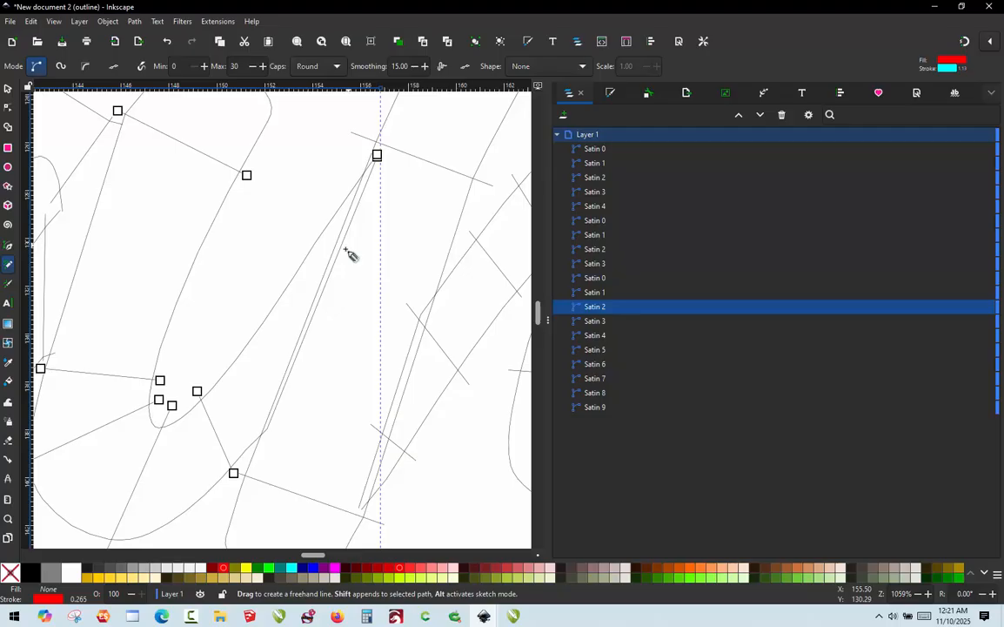
{"action": "left_click_drag", "start_coordinate": [328, 200], "coordinate": [359, 236]}
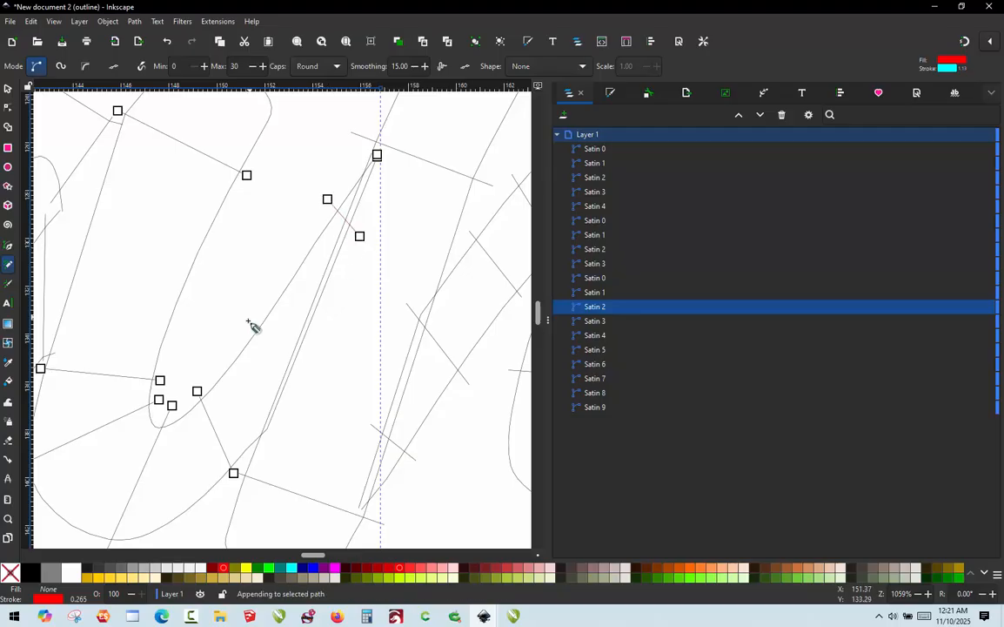
{"action": "left_click_drag", "start_coordinate": [250, 326], "coordinate": [304, 374]}
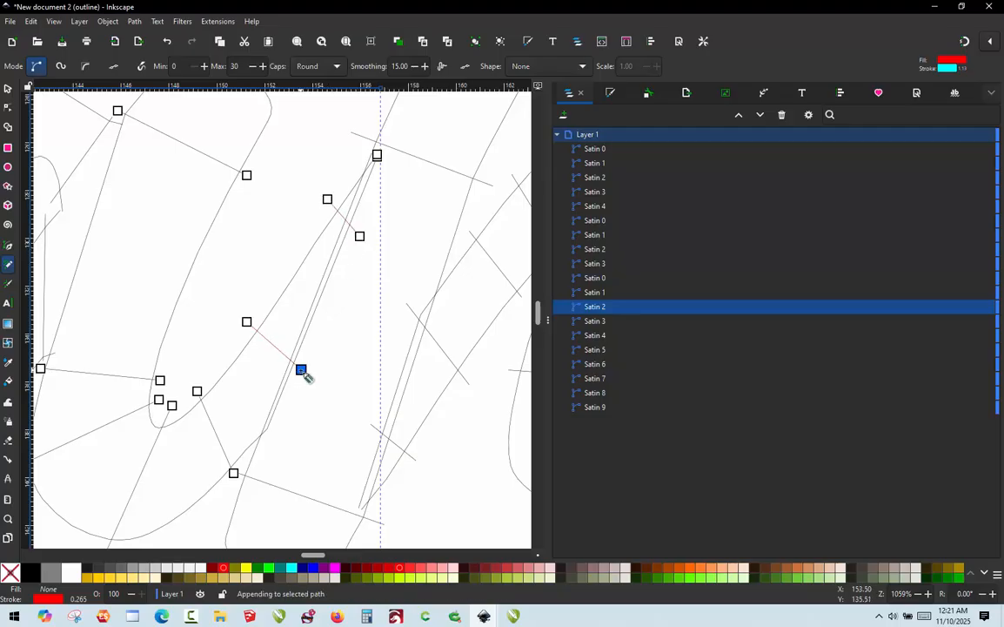
{"action": "left_click", "coordinate": [8, 87]}
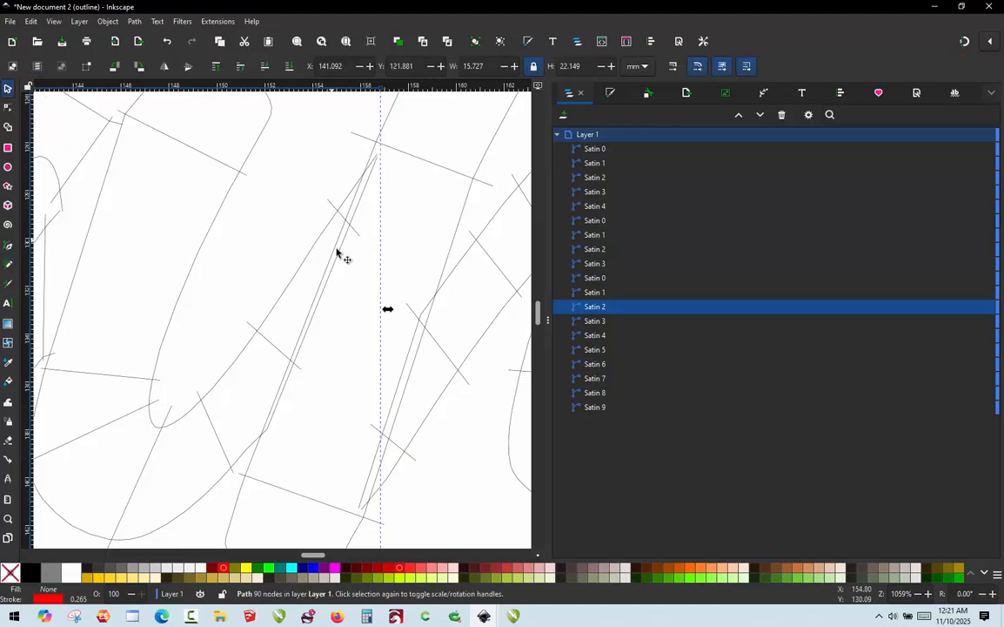
Bend the straight segment on the left edge of the hooked satin's stem outward into a gentle curve.
{"action": "scroll", "coordinate": [349, 300], "scroll_direction": "down", "scroll_amount": 3, "text": "ctrl"}
{"action": "scroll", "coordinate": [207, 252], "scroll_direction": "up", "scroll_amount": 3, "text": "ctrl"}
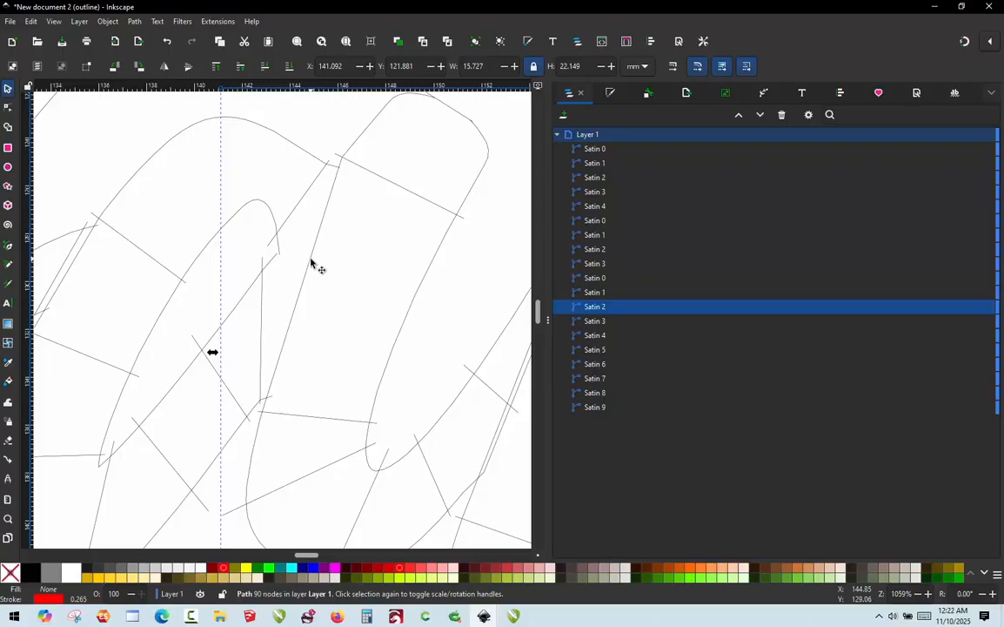
{"action": "key", "text": "n"}
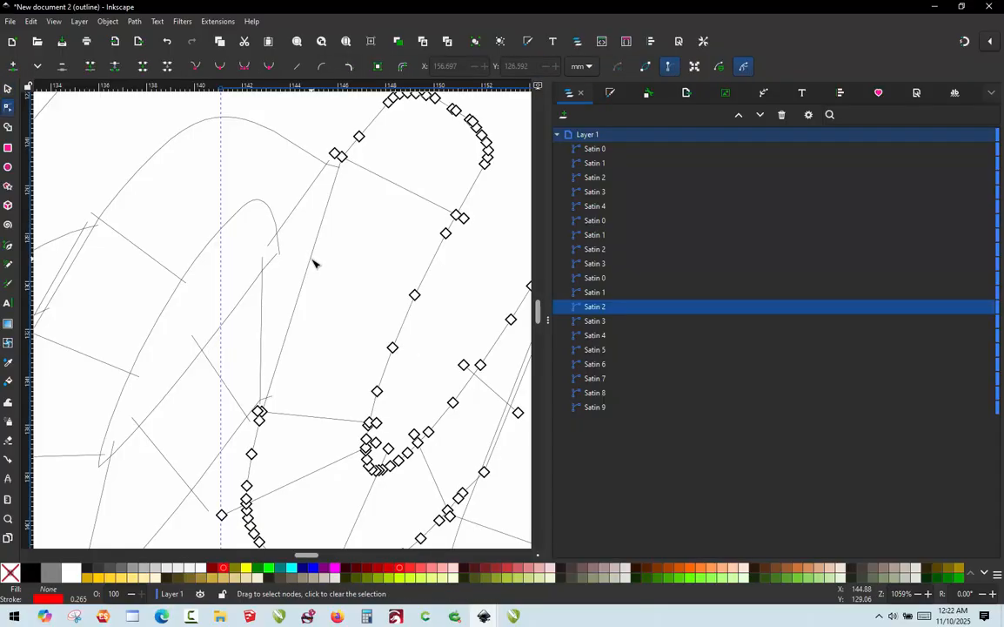
{"action": "left_click_drag", "start_coordinate": [317, 239], "coordinate": [298, 255]}
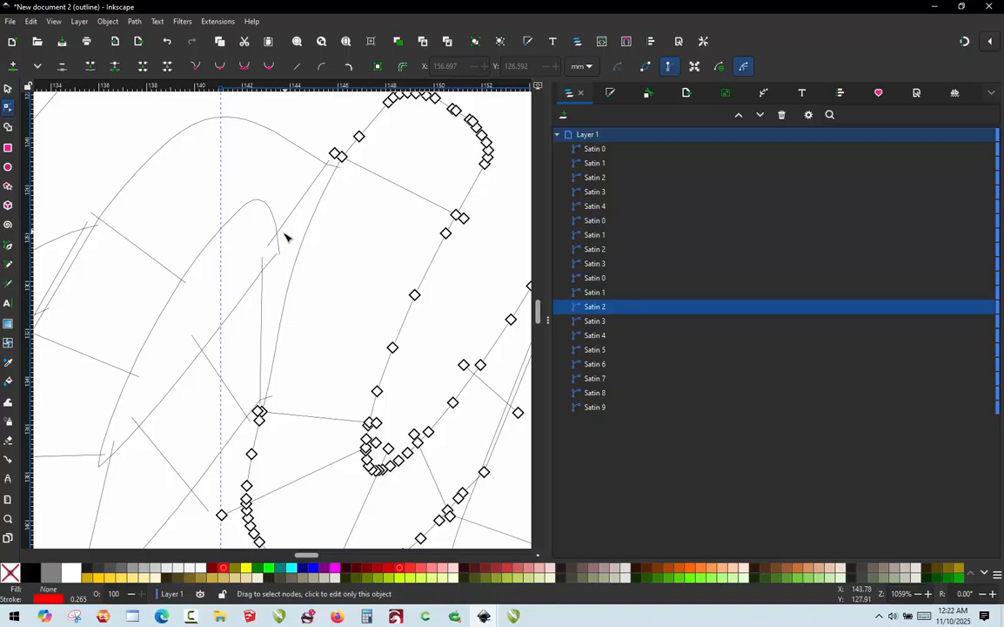
Move the end node of the neighbouring arch satin's outer edge down about 0.4 mm, keeping it past the hooked satin's edge.
{"action": "scroll", "coordinate": [327, 164], "scroll_direction": "up", "scroll_amount": 2}
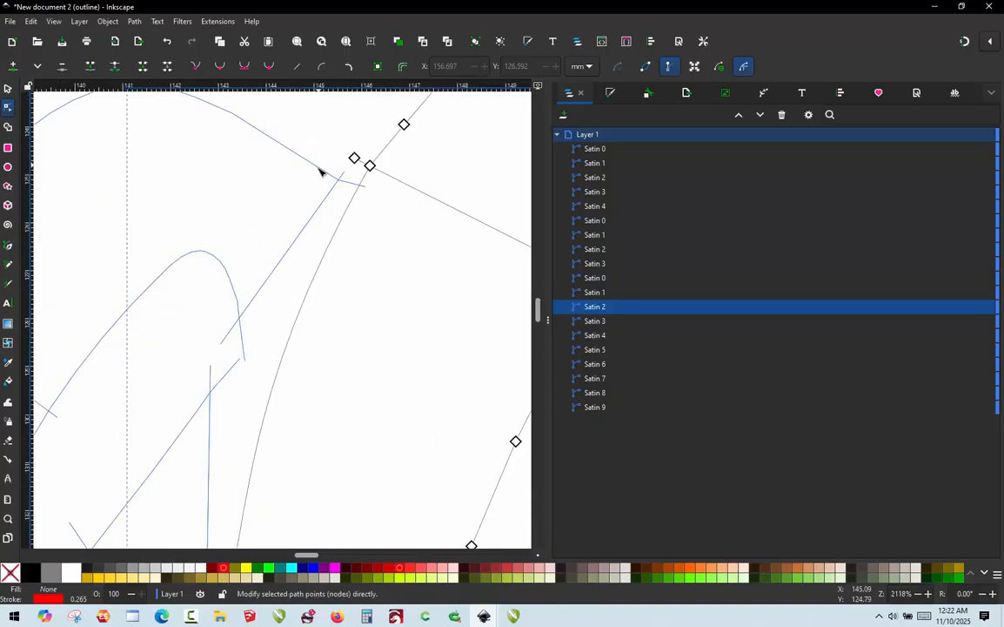
{"action": "left_click", "coordinate": [365, 188]}
{"action": "left_click_drag", "start_coordinate": [365, 190], "coordinate": [368, 209]}
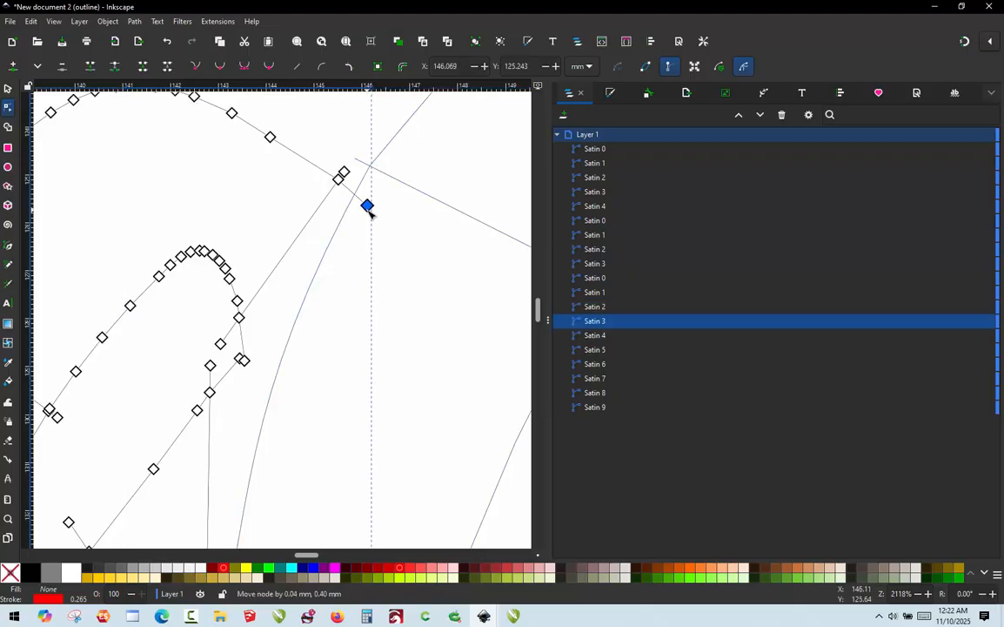
{"action": "left_click", "coordinate": [195, 343]}
{"action": "left_click", "coordinate": [234, 292]}
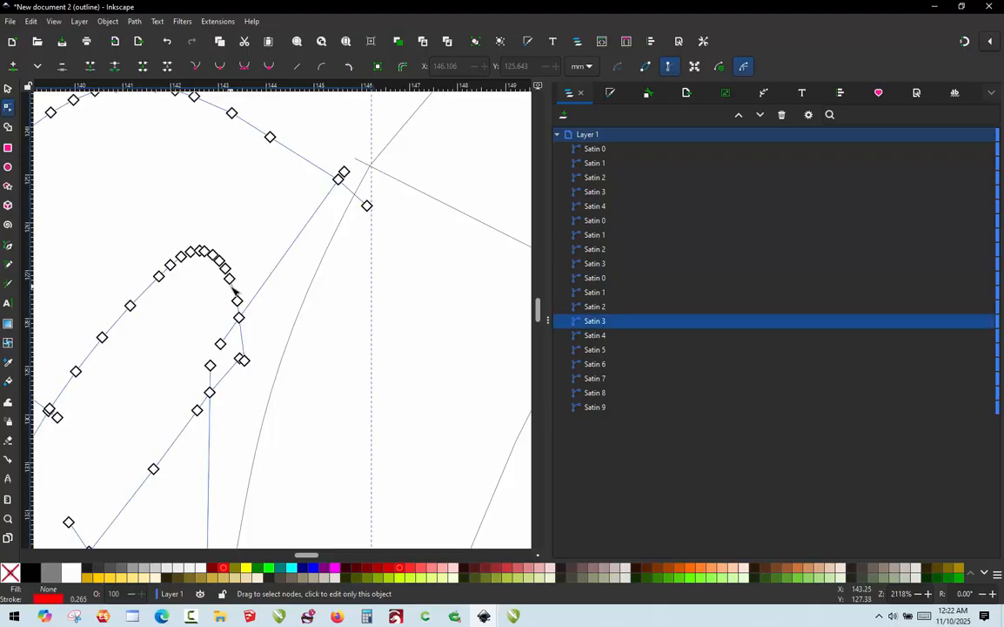
Move the end node of the arch satin's inner edge across the hooked satin's left edge and simplify the arch satin's path.
{"action": "left_click", "coordinate": [248, 363]}
{"action": "left_click_drag", "start_coordinate": [252, 366], "coordinate": [302, 355]}
{"action": "left_click", "coordinate": [240, 319], "text": "shift"}
{"action": "left_click", "coordinate": [240, 319], "text": "shift"}
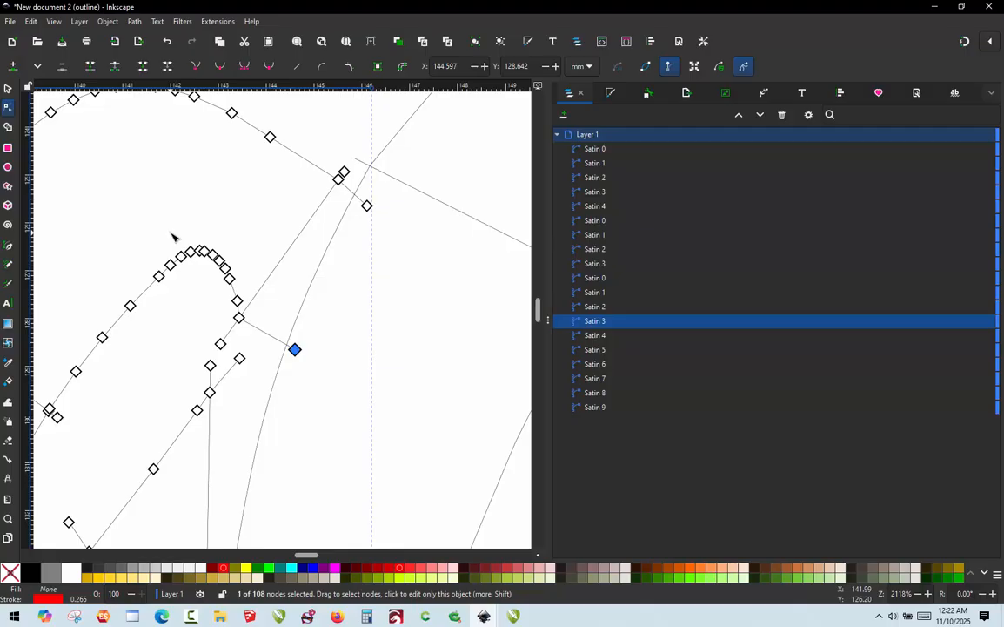
{"action": "key", "text": "ctrl+l"}
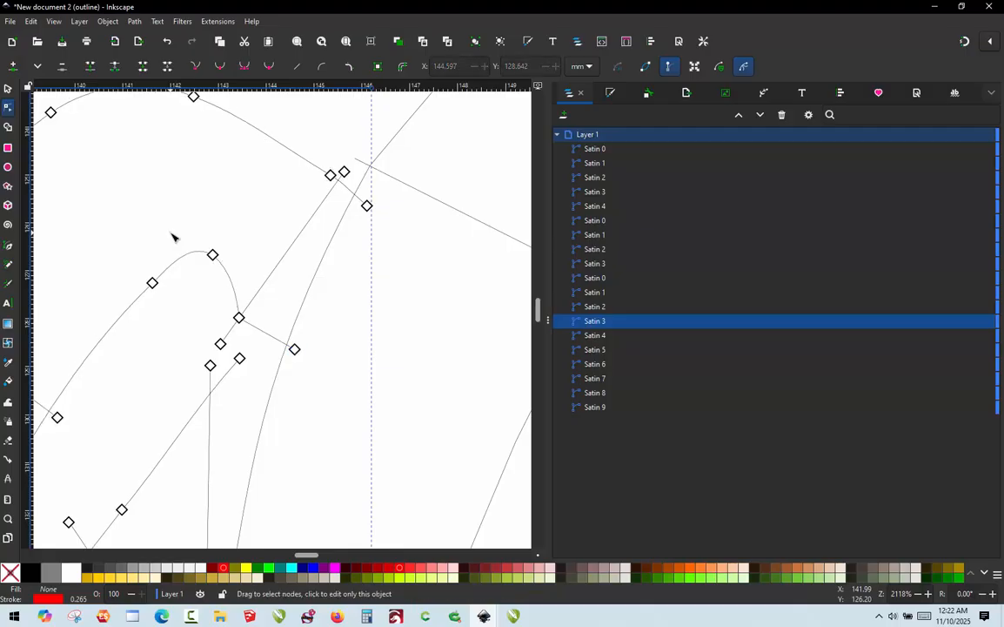
Smooth the arch satin's edge ends by deleting surplus nodes and reshaping the inner edge's end curve with its handle.
{"action": "left_click_drag", "start_coordinate": [239, 318], "coordinate": [259, 304]}
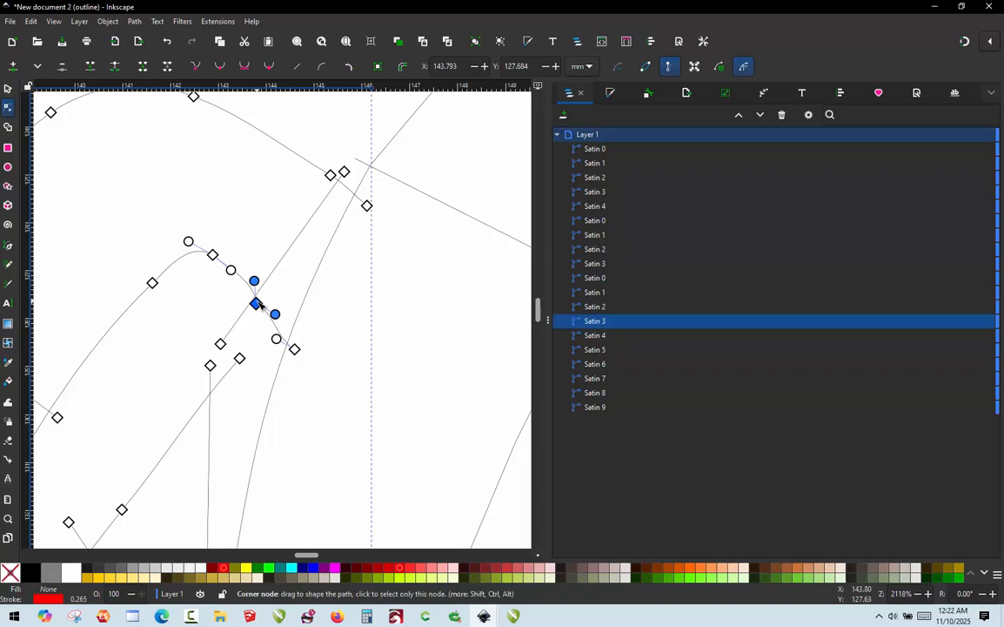
{"action": "left_click", "coordinate": [257, 304], "text": "ctrl+alt"}
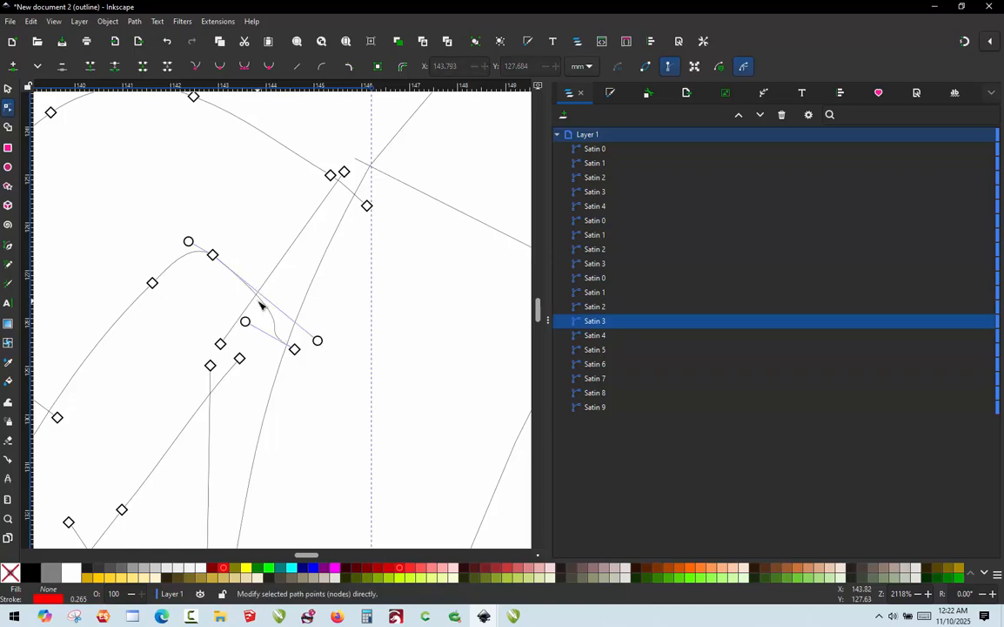
{"action": "left_click", "coordinate": [213, 255], "text": "ctrl+alt"}
{"action": "left_click_drag", "start_coordinate": [246, 324], "coordinate": [274, 311]}
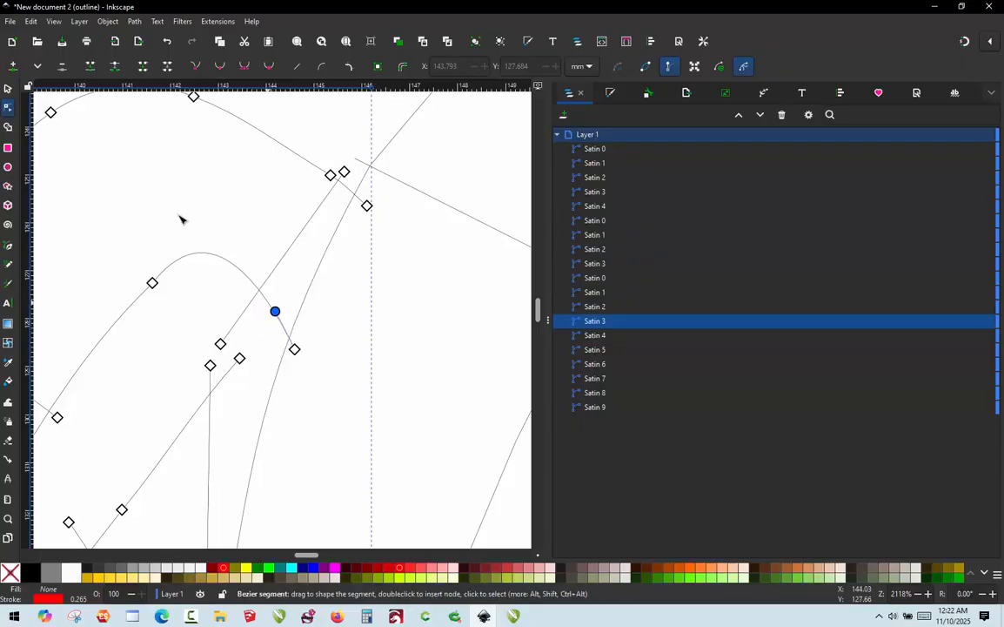
{"action": "left_click", "coordinate": [330, 175], "text": "ctrl+alt"}
Move the upper end node of the arch satin's rising connecting edge across the hooked satin's edge to the end of the arch's inner edge.
{"action": "scroll", "coordinate": [316, 262], "scroll_direction": "down", "scroll_amount": 2}
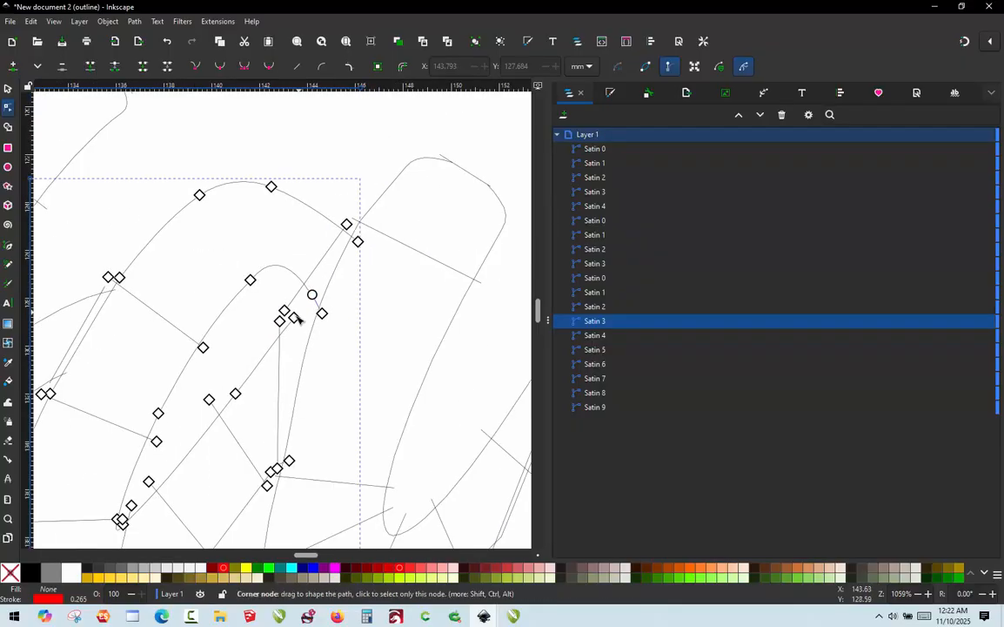
{"action": "scroll", "coordinate": [285, 341], "scroll_direction": "up", "scroll_amount": 2}
{"action": "left_click", "coordinate": [305, 301]}
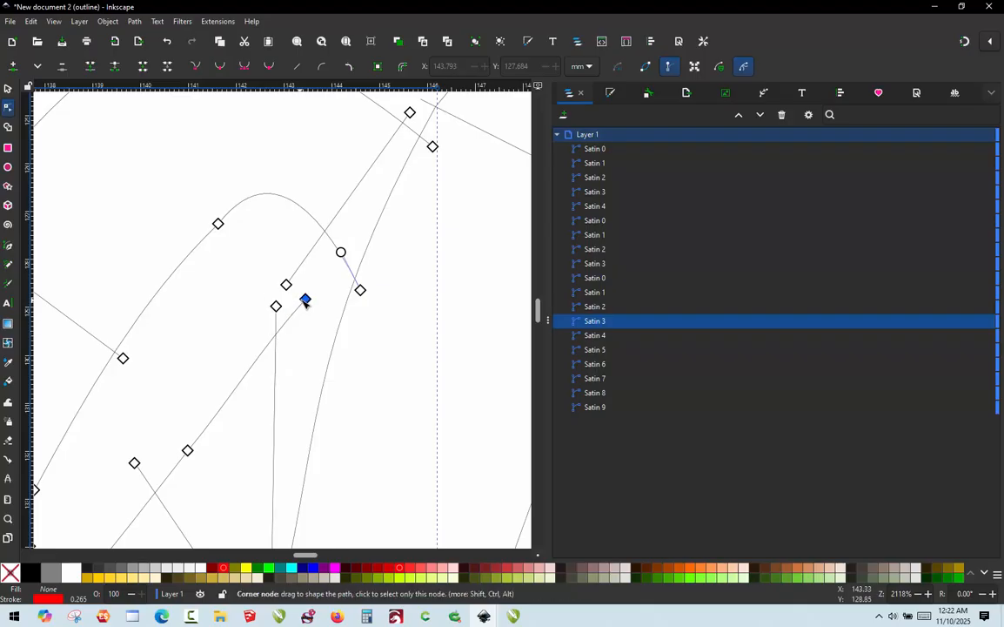
{"action": "left_click_drag", "start_coordinate": [305, 300], "coordinate": [357, 309]}
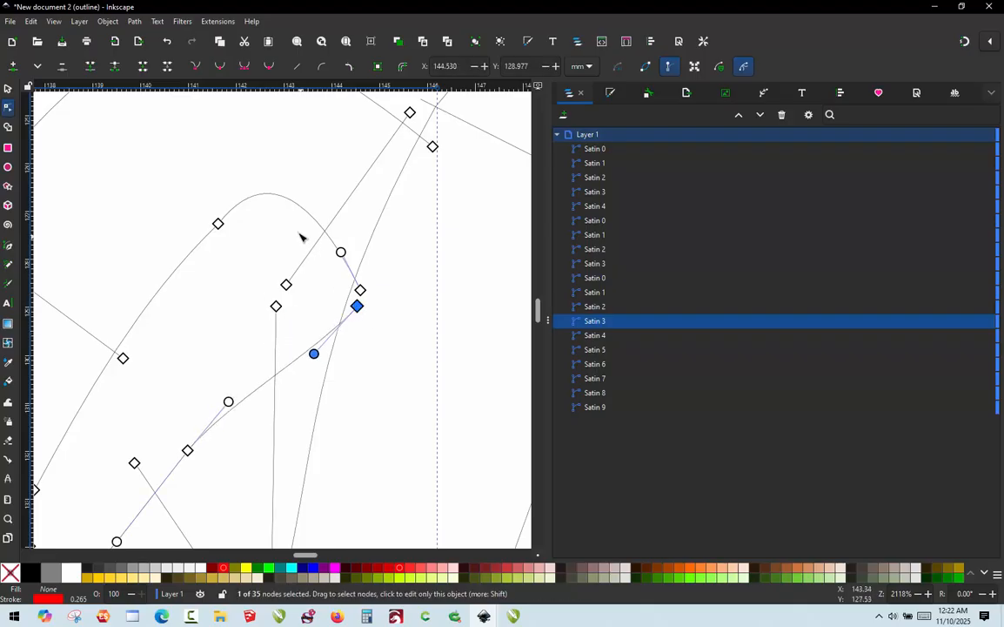
{"action": "scroll", "coordinate": [298, 233], "scroll_direction": "down", "scroll_amount": 2}
{"action": "left_click", "coordinate": [243, 342], "text": "shift"}
{"action": "scroll", "coordinate": [335, 289], "scroll_direction": "up", "scroll_amount": 1}
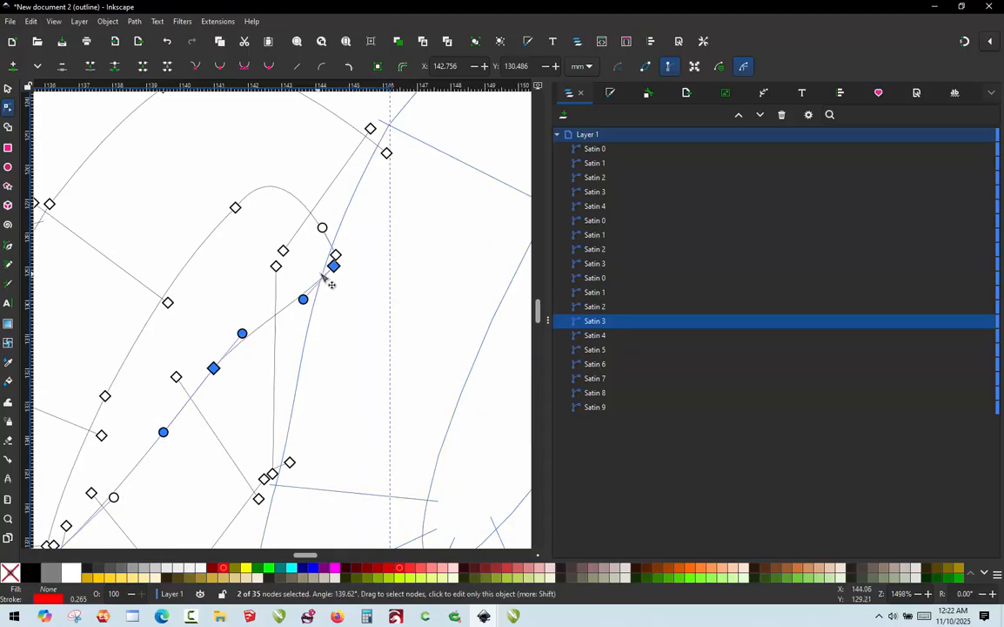
{"action": "key", "text": "Escape"}
{"action": "scroll", "coordinate": [319, 267], "scroll_direction": "up", "scroll_amount": 2}
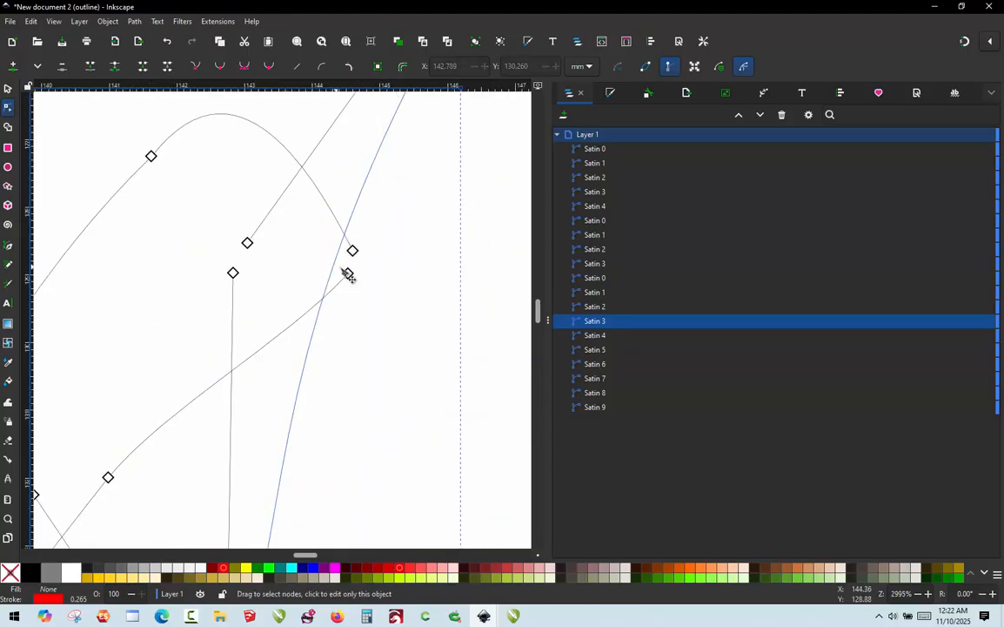
{"action": "left_click_drag", "start_coordinate": [348, 275], "coordinate": [350, 240]}
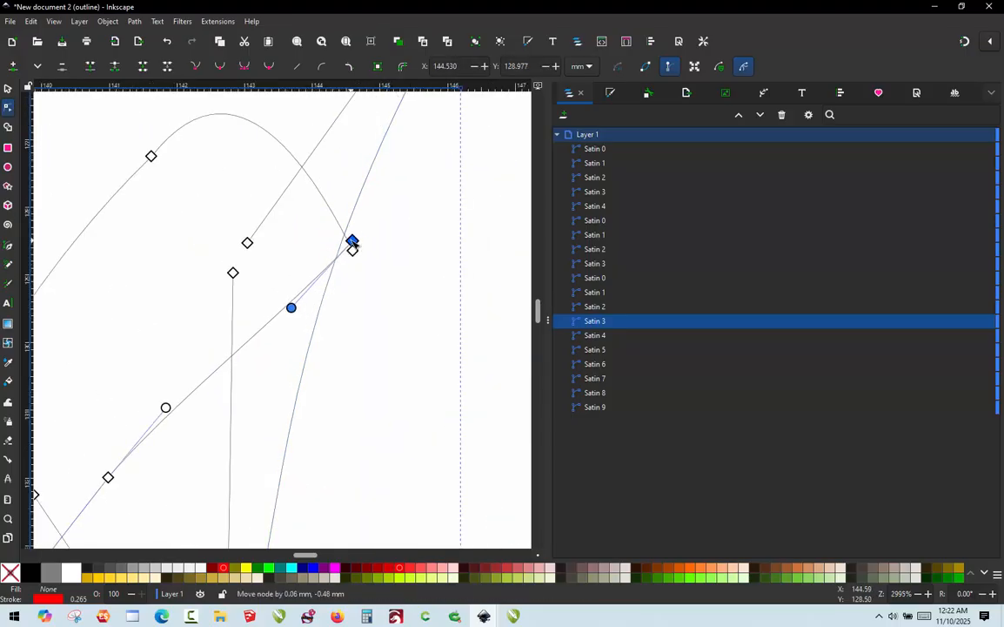
Delete the surplus middle node on the arch satin's rising connecting edge and remove the near-vertical rung crossing that edge.
{"action": "scroll", "coordinate": [331, 270], "scroll_direction": "down", "scroll_amount": 2}
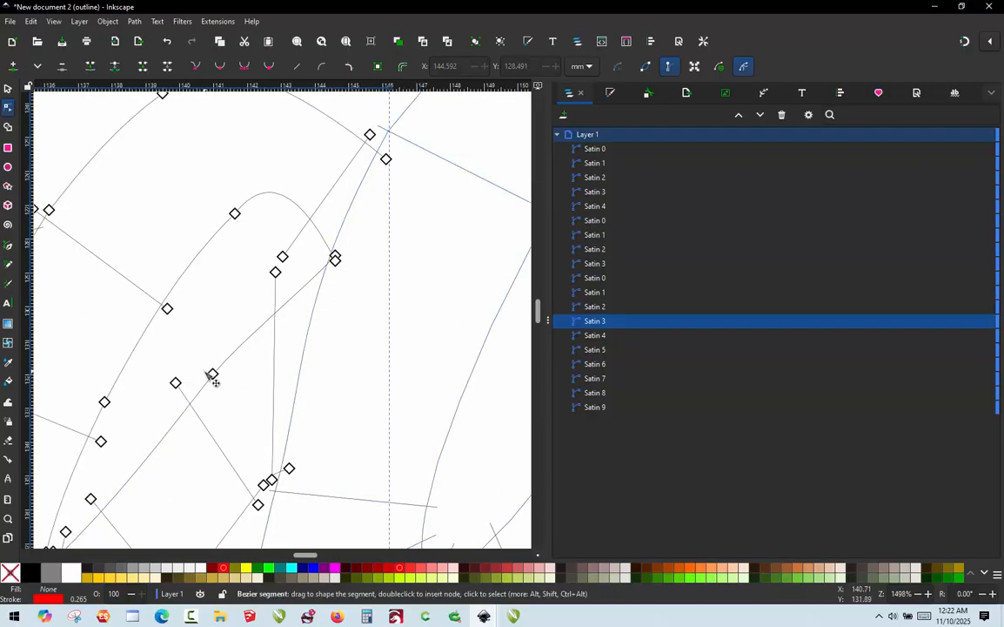
{"action": "left_click", "coordinate": [213, 375], "text": "ctrl+alt"}
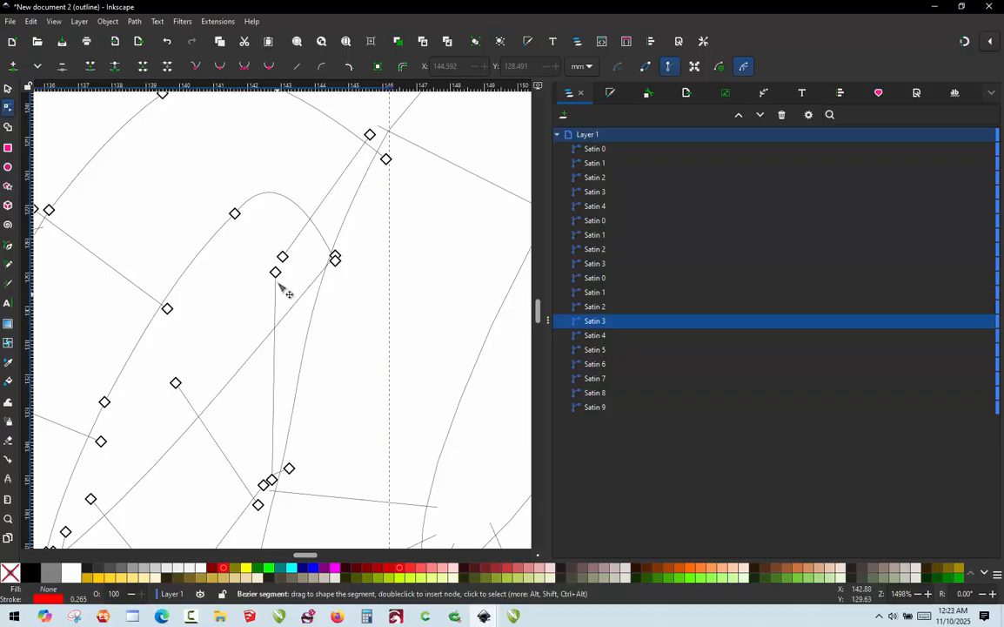
{"action": "scroll", "coordinate": [273, 474], "scroll_direction": "up", "scroll_amount": 1, "text": "ctrl"}
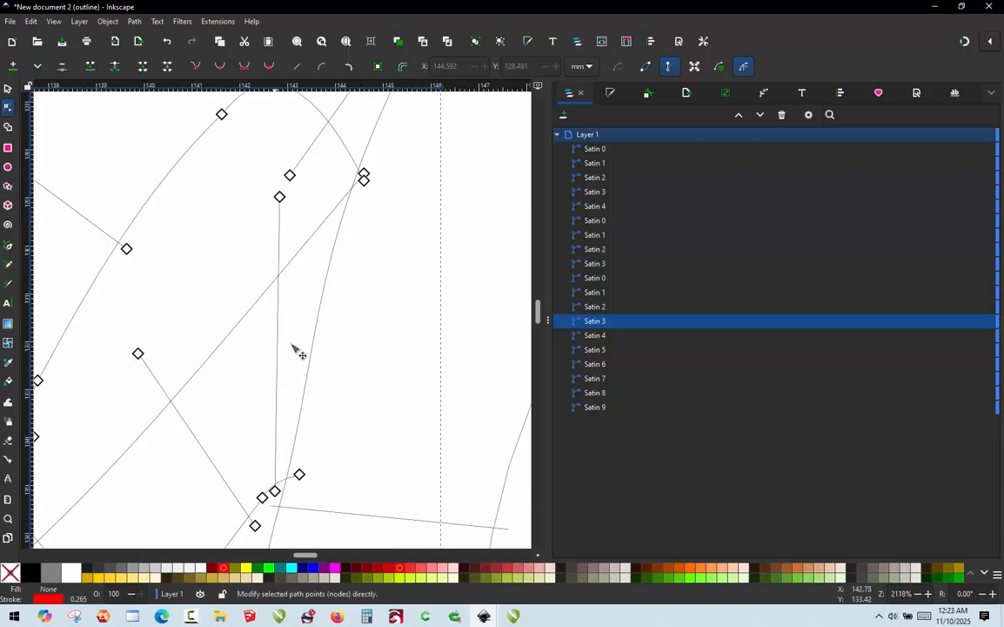
{"action": "left_click", "coordinate": [282, 198]}
{"action": "key", "text": "Delete"}
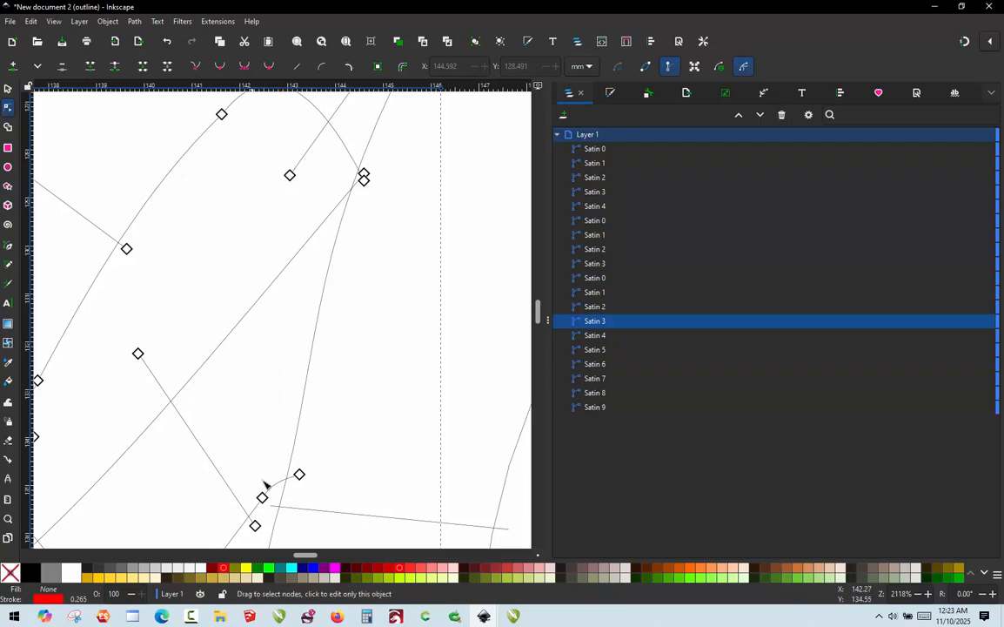
Move the end node of the connecting stroke's lower edge farther past the hooked satin's edge and turn its end segment into a straight line.
{"action": "left_click", "coordinate": [299, 475]}
{"action": "left_click_drag", "start_coordinate": [299, 475], "coordinate": [309, 456]}
{"action": "scroll", "coordinate": [298, 465], "scroll_direction": "up", "scroll_amount": 3}
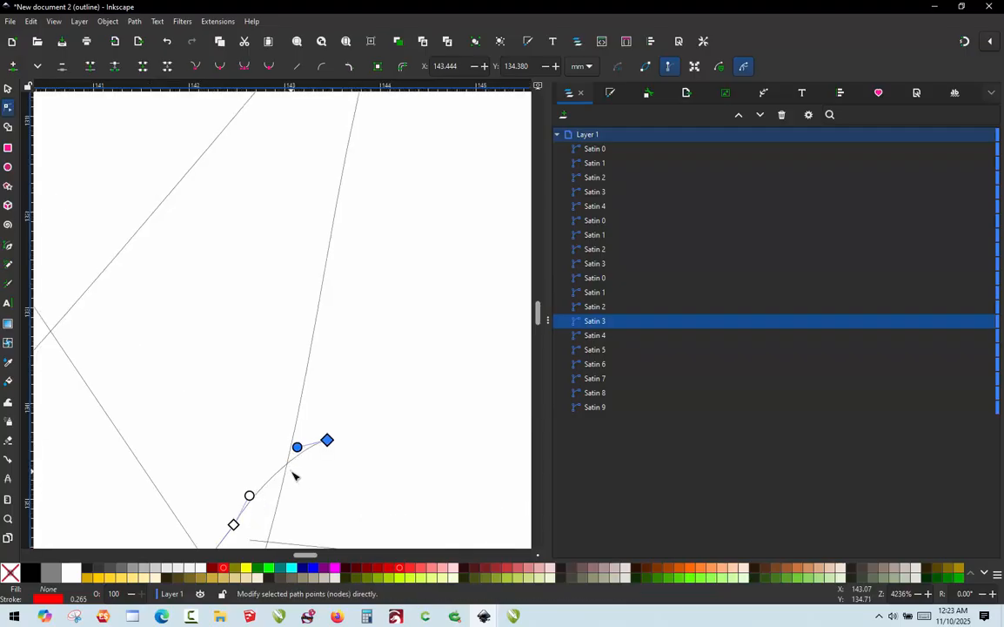
{"action": "key", "text": "ctrl+a"}
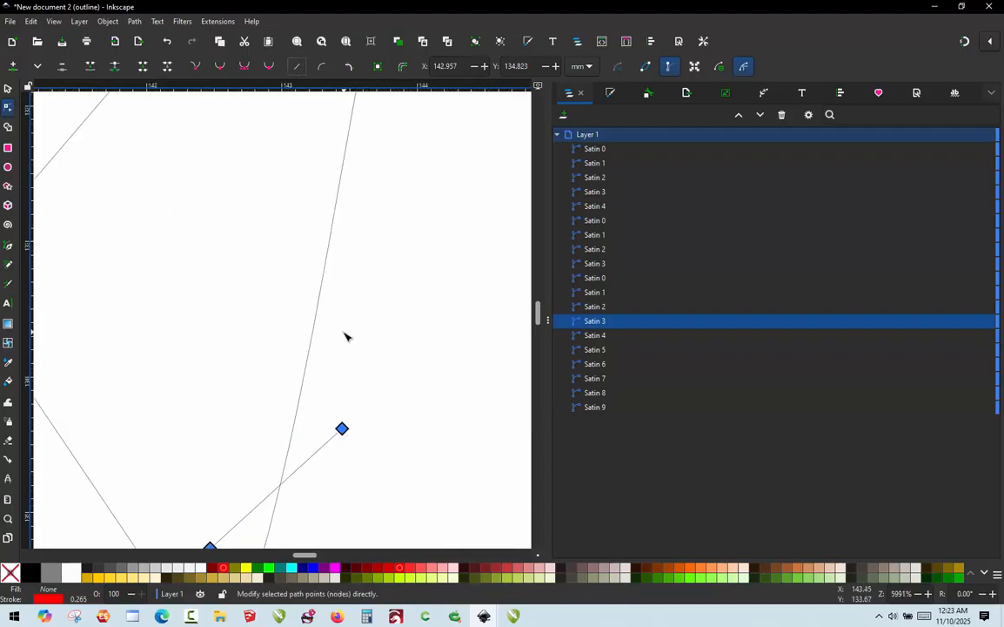
{"action": "scroll", "coordinate": [346, 374], "scroll_direction": "down", "scroll_amount": 5}
{"action": "left_click", "coordinate": [312, 332]}
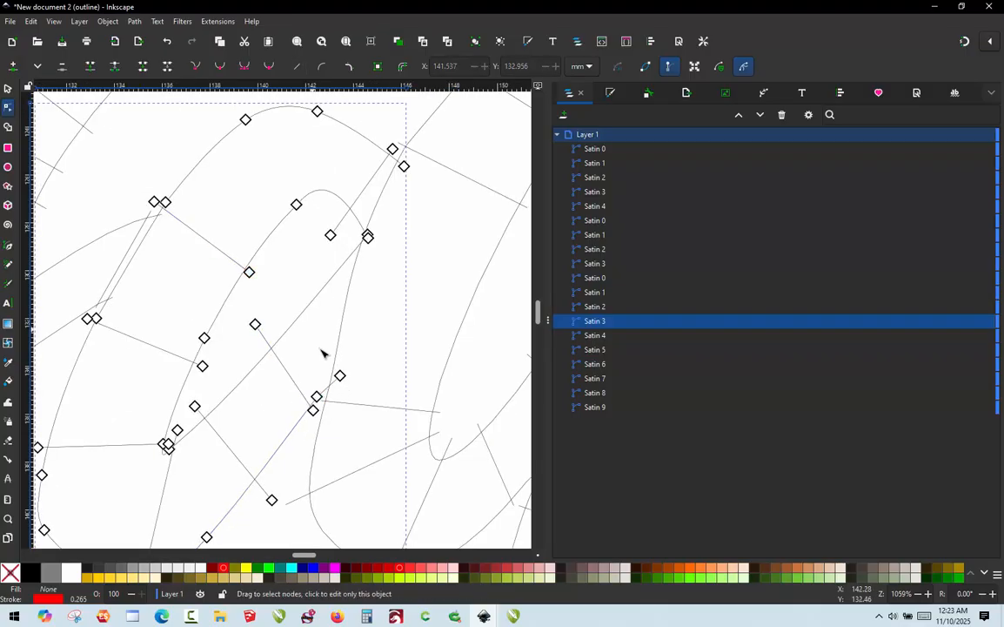
Insert a node near the end of the connecting stroke's lower edge and extend the end node up to the upper edge's end node.
{"action": "scroll", "coordinate": [332, 358], "scroll_direction": "up", "scroll_amount": 2}
{"action": "left_click", "coordinate": [349, 393]}
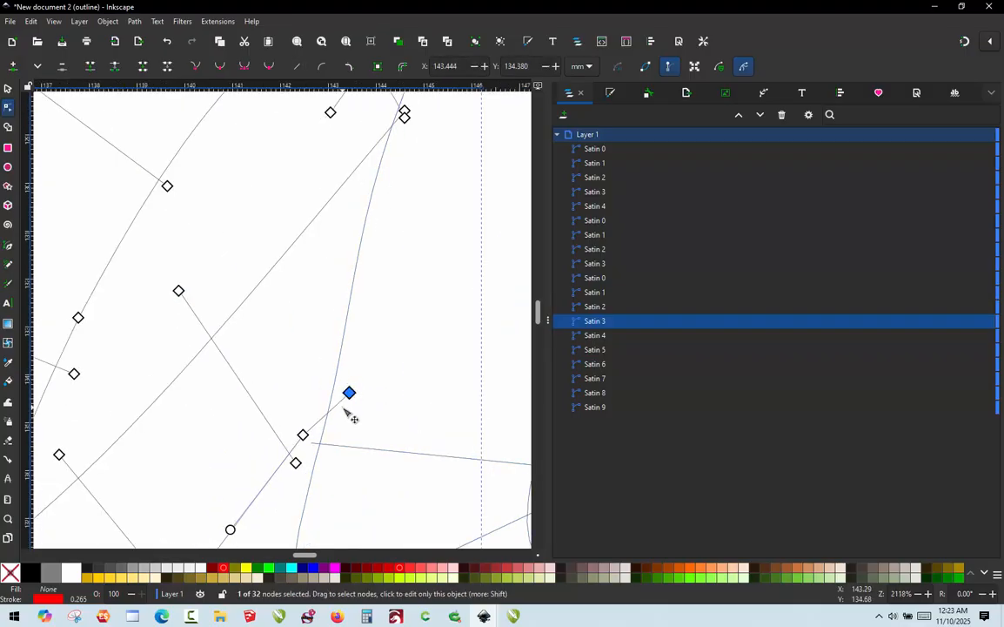
{"action": "left_click", "coordinate": [310, 353]}
{"action": "mouse_move", "coordinate": [348, 396]}
{"action": "left_mouse_down"}
{"action": "mouse_move", "coordinate": [350, 372]}
{"action": "mouse_move", "coordinate": [350, 383]}
{"action": "left_mouse_up"}
{"action": "double_click", "coordinate": [342, 393]}
{"action": "scroll", "coordinate": [354, 460], "scroll_direction": "down", "scroll_amount": 2}
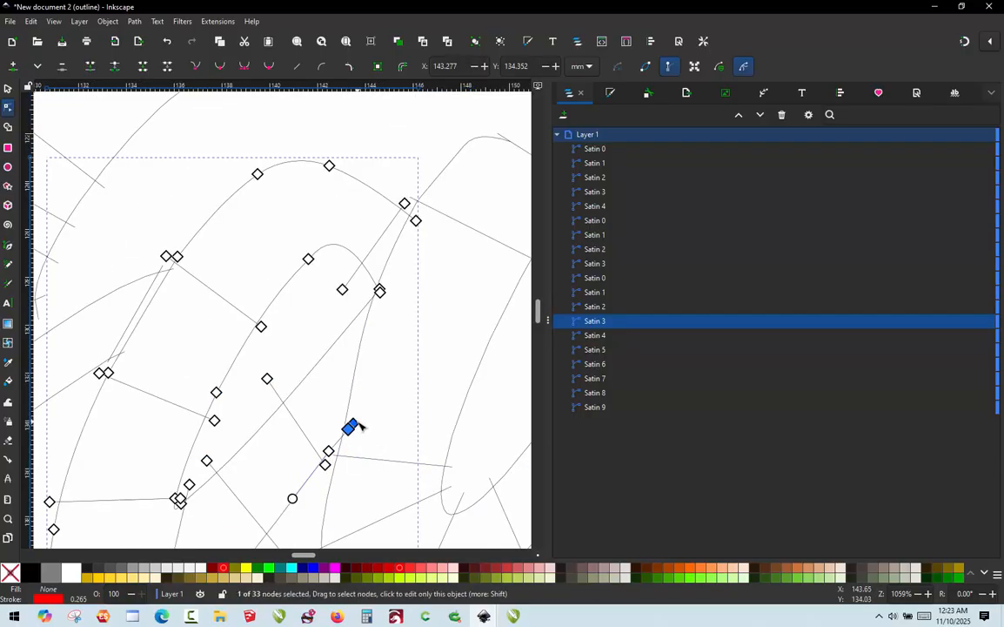
{"action": "left_click_drag", "start_coordinate": [360, 425], "coordinate": [384, 294]}
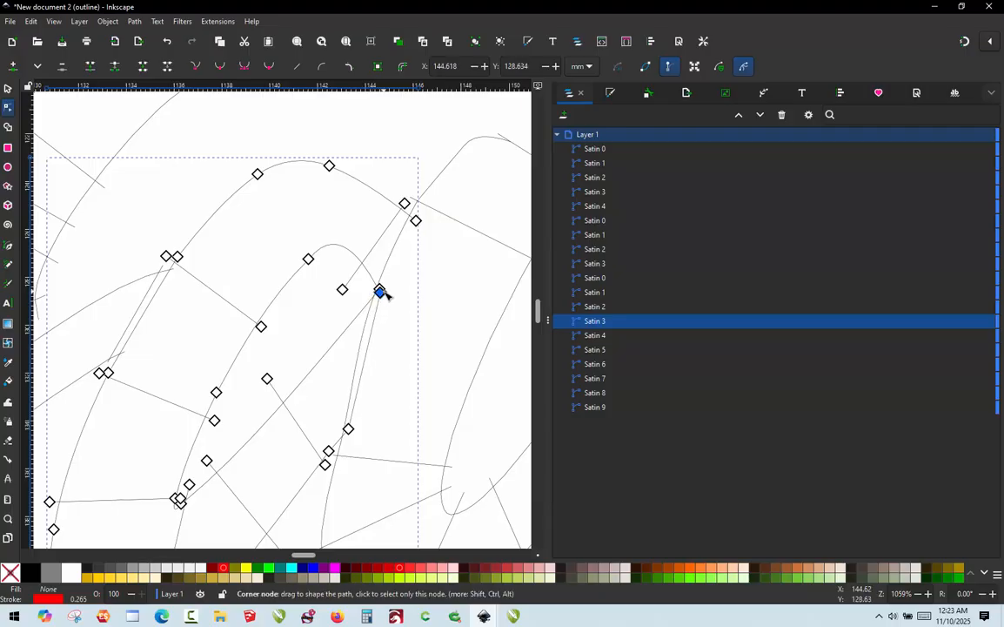
Add two freehand rungs to the arch satin, one across the connecting stroke's upper end and one across the arch's top.
{"action": "key", "text": "p"}
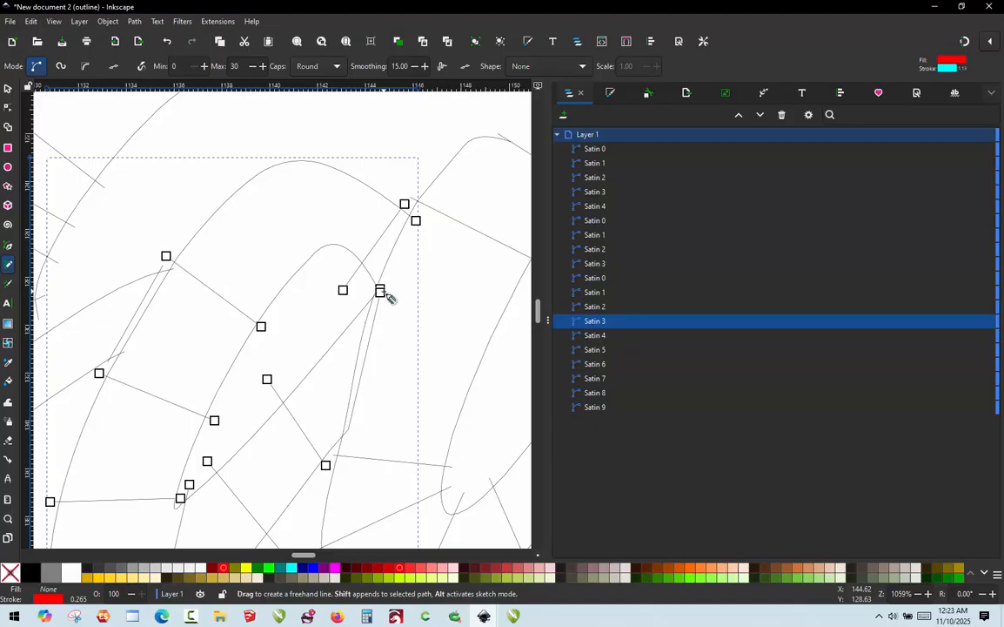
{"action": "left_click_drag", "start_coordinate": [336, 319], "coordinate": [375, 349]}
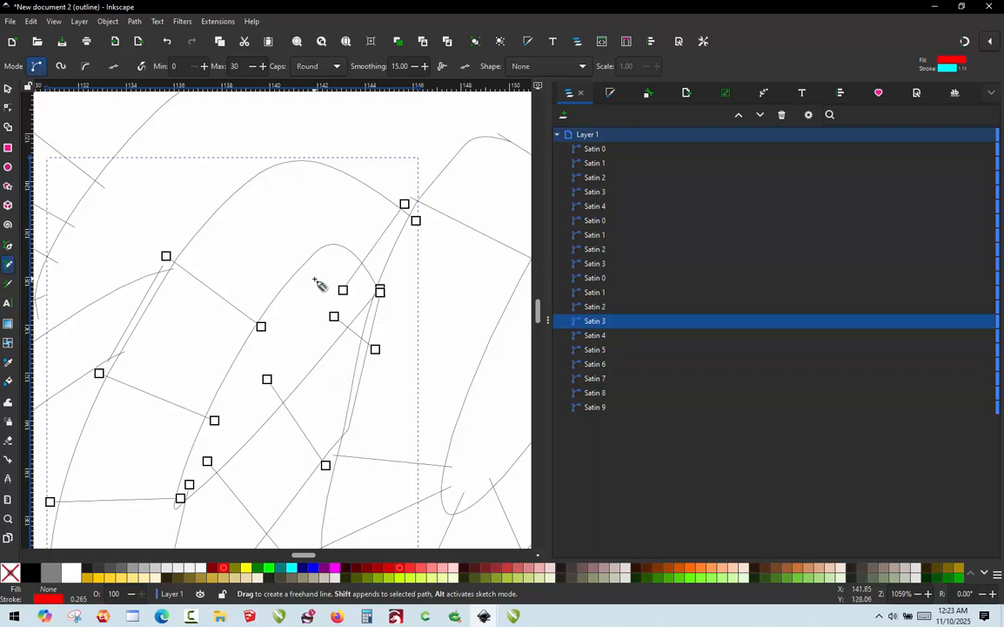
{"action": "mouse_move", "coordinate": [315, 281]}
{"action": "left_mouse_down"}
{"action": "mouse_move", "coordinate": [303, 186]}
{"action": "mouse_move", "coordinate": [293, 143]}
{"action": "left_mouse_up"}
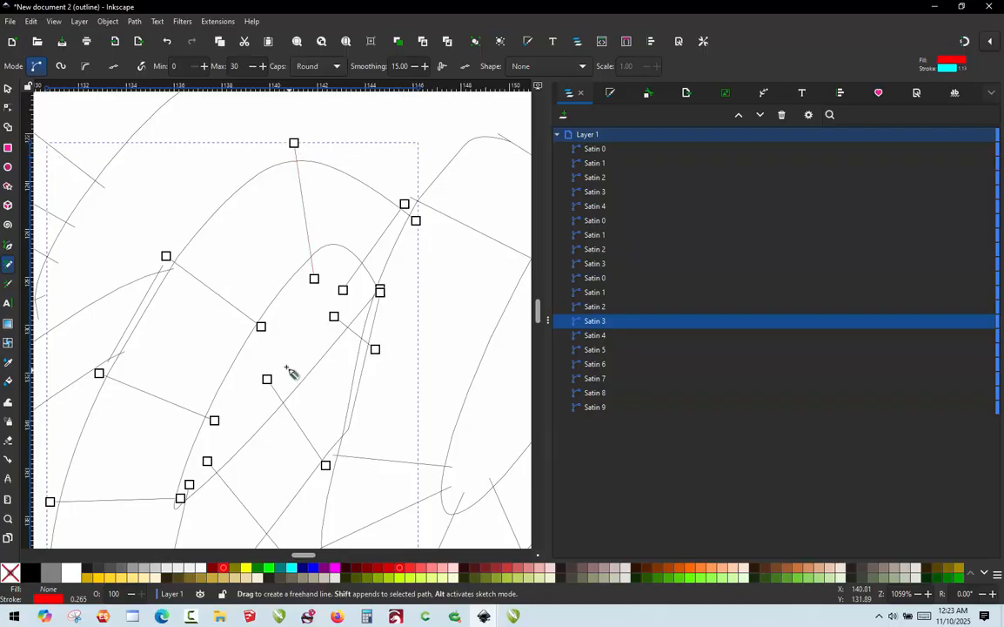
Check the satin joining the s to the a and the s satin as separate pieces by shifting each aside and undoing each move.
{"action": "scroll", "coordinate": [297, 218], "scroll_direction": "down", "scroll_amount": 2}
{"action": "scroll", "coordinate": [247, 379], "scroll_direction": "up", "scroll_amount": 2}
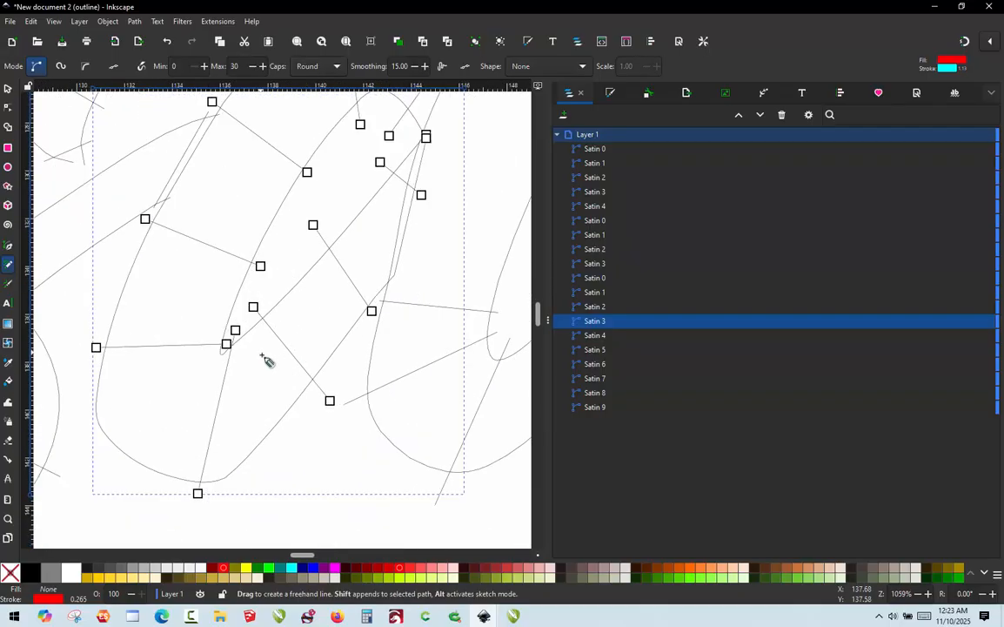
{"action": "scroll", "coordinate": [266, 362], "scroll_direction": "down", "scroll_amount": 2}
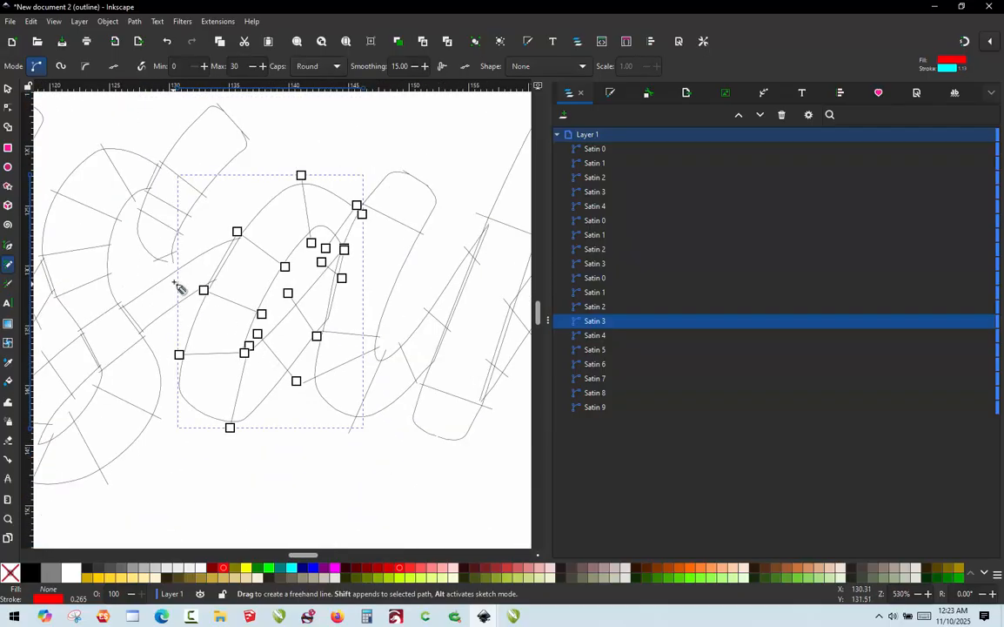
{"action": "scroll", "coordinate": [178, 288], "scroll_direction": "up", "scroll_amount": 2}
{"action": "scroll", "coordinate": [302, 315], "scroll_direction": "down", "scroll_amount": 1}
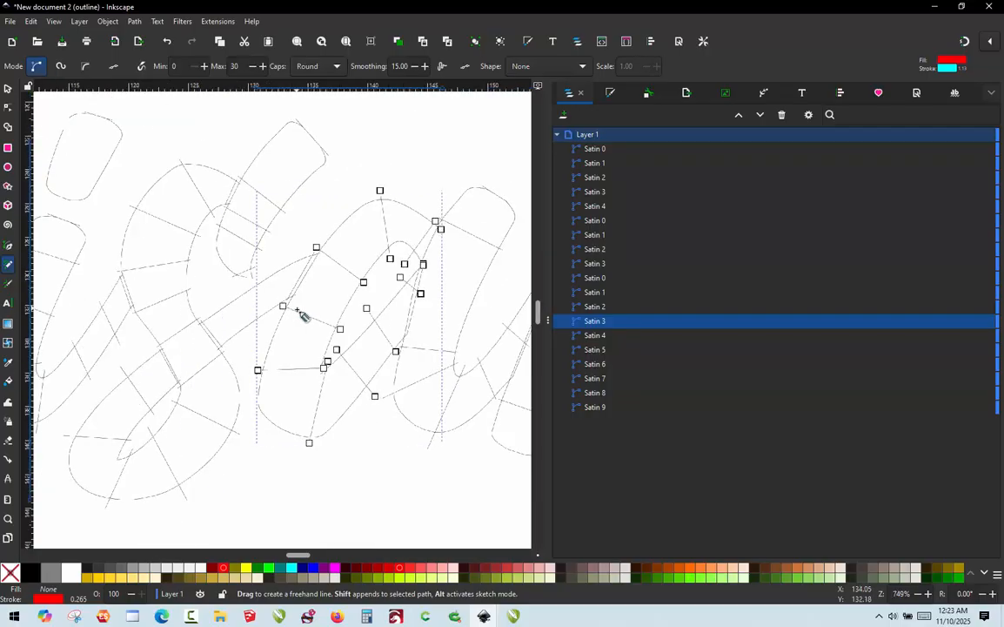
{"action": "scroll", "coordinate": [297, 310], "scroll_direction": "down", "scroll_amount": 1}
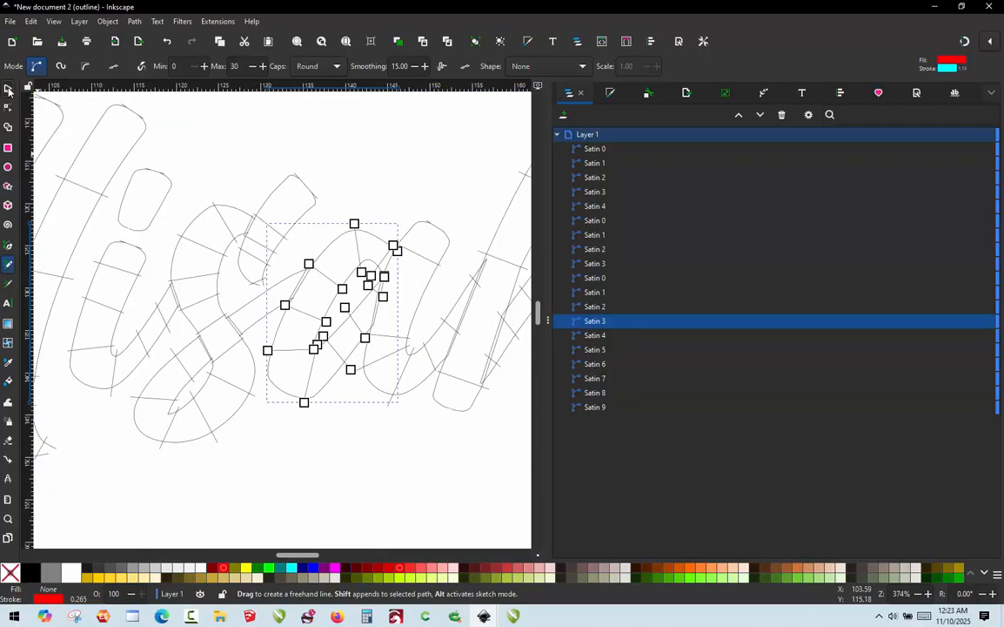
{"action": "left_click", "coordinate": [8, 89]}
{"action": "left_click", "coordinate": [288, 162]}
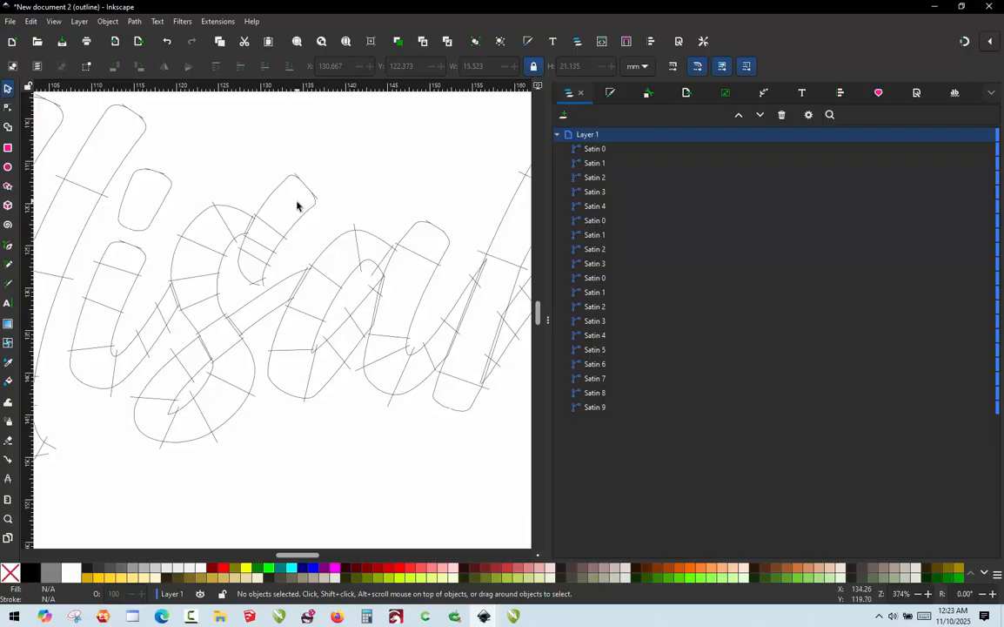
{"action": "left_click", "coordinate": [249, 306]}
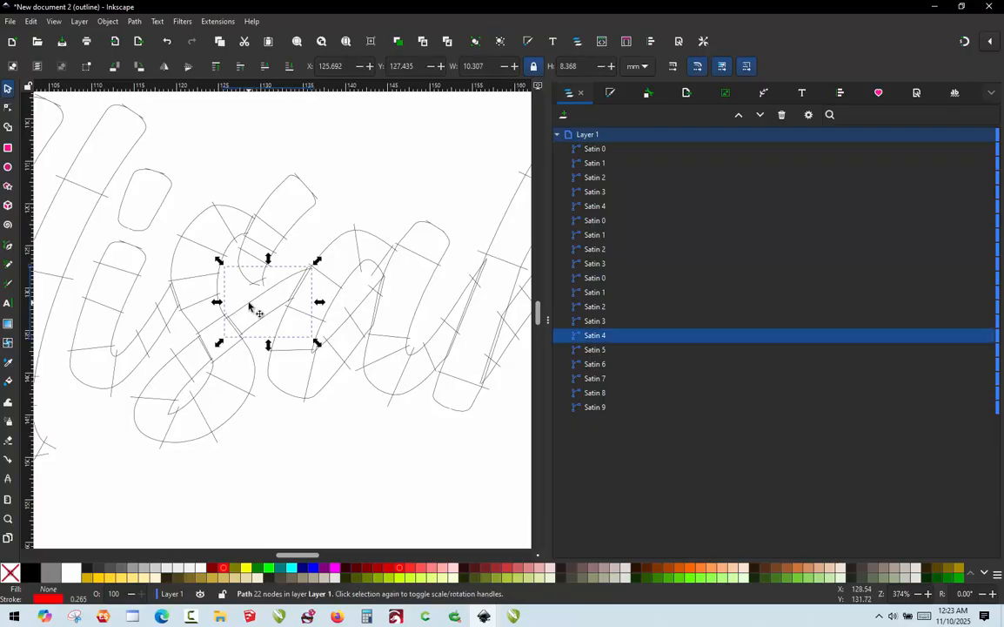
{"action": "left_click_drag", "start_coordinate": [249, 306], "coordinate": [267, 272]}
{"action": "key", "text": "ctrl+z"}
{"action": "left_click", "coordinate": [194, 354]}
{"action": "left_click_drag", "start_coordinate": [194, 354], "coordinate": [141, 357]}
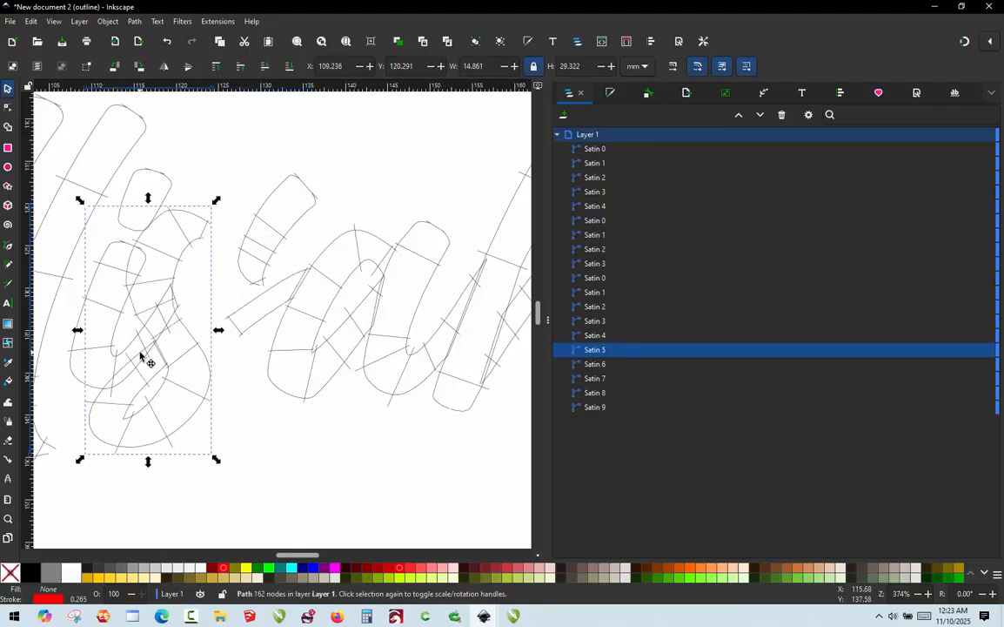
{"action": "key", "text": "ctrl+z"}
{"action": "left_click", "coordinate": [246, 168]}
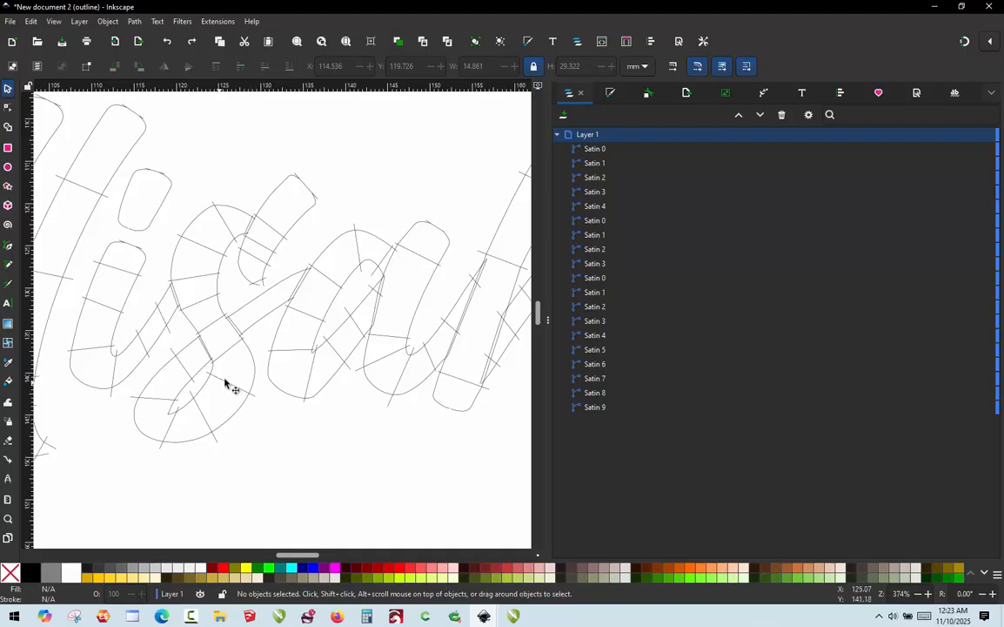
Preview the stitches of the ten satins from the i to the final h in Embroidery Params and apply the satin column settings.
{"action": "scroll", "coordinate": [316, 309], "scroll_direction": "down", "scroll_amount": 3}
{"action": "scroll", "coordinate": [264, 341], "scroll_direction": "up", "scroll_amount": 5}
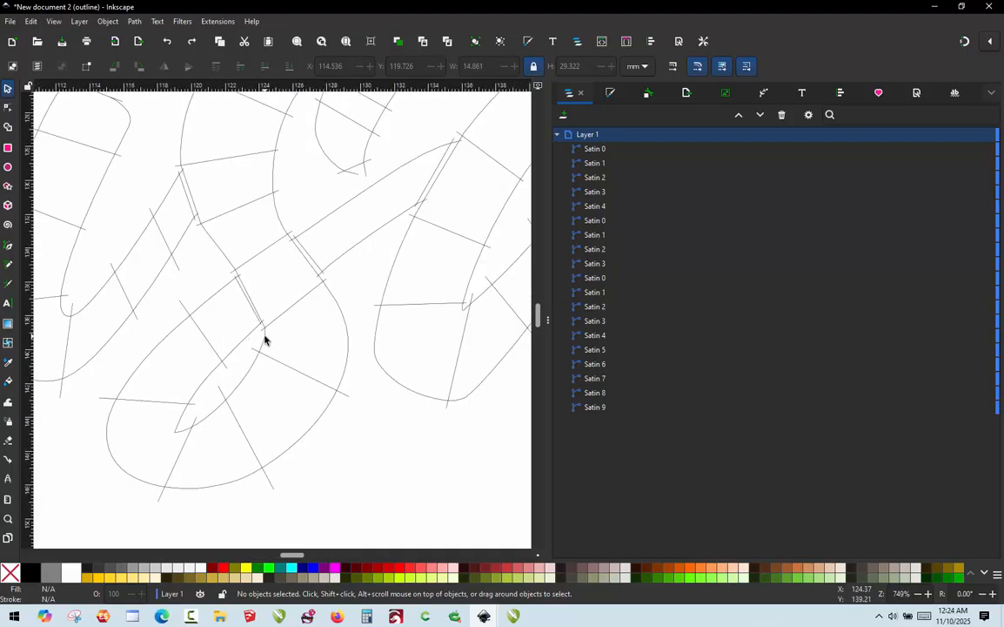
{"action": "scroll", "coordinate": [264, 341], "scroll_direction": "down", "scroll_amount": 4}
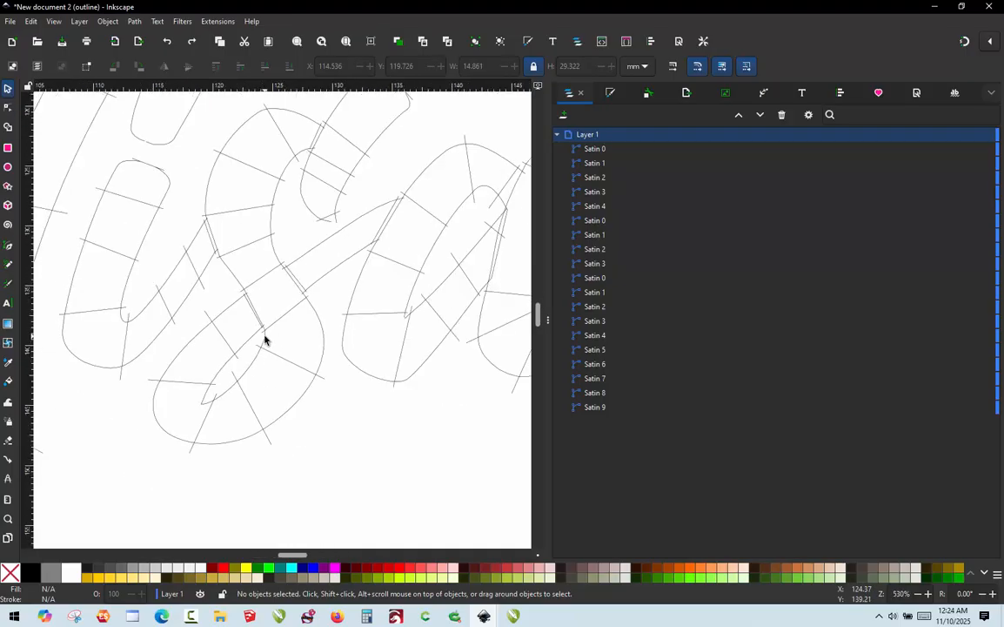
{"action": "scroll", "coordinate": [273, 204], "scroll_direction": "up", "scroll_amount": 1}
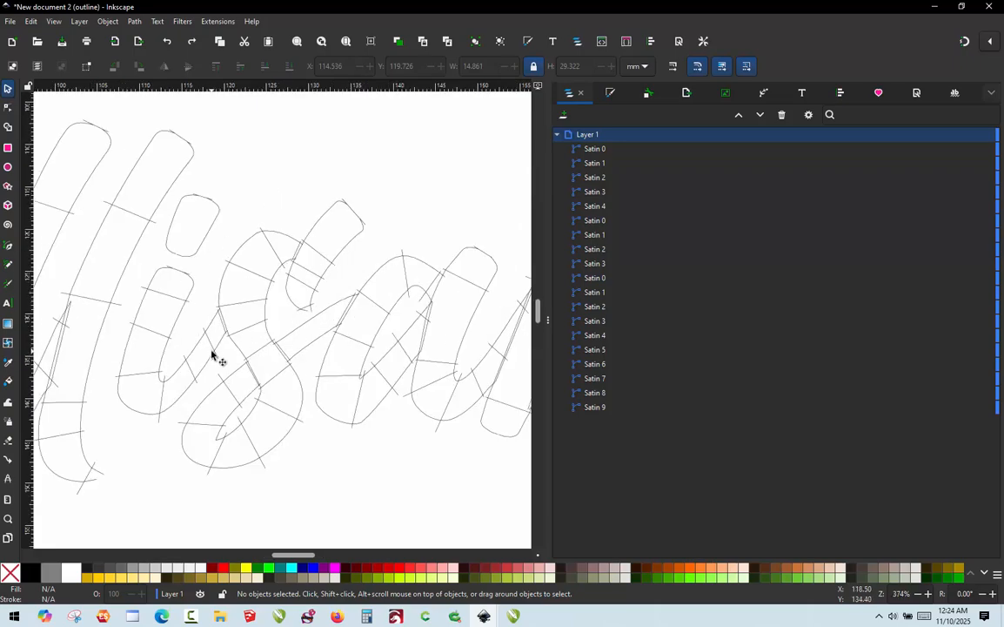
{"action": "scroll", "coordinate": [270, 346], "scroll_direction": "down", "scroll_amount": 1}
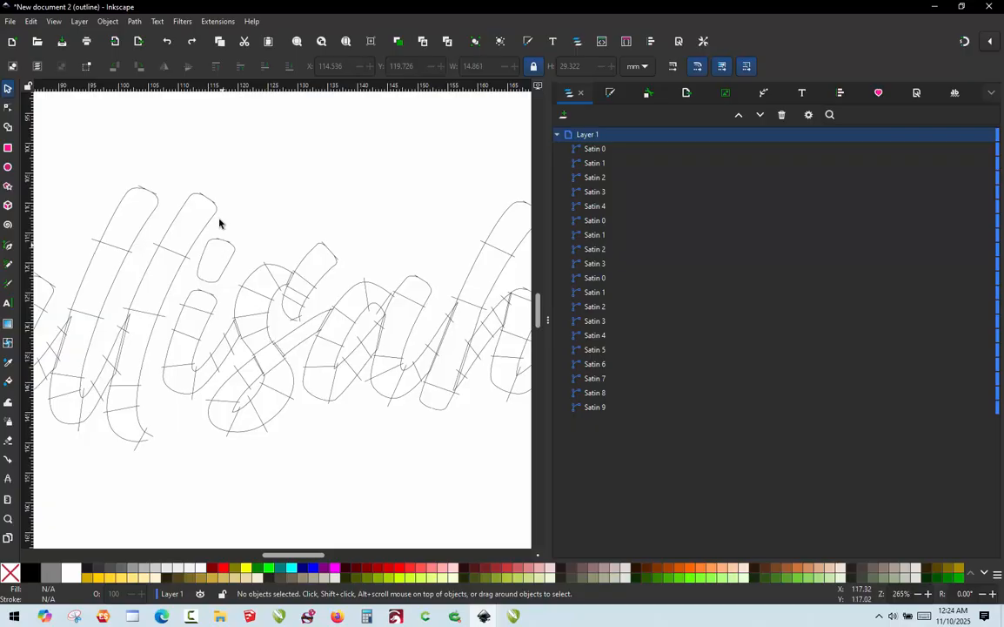
{"action": "scroll", "coordinate": [219, 223], "scroll_direction": "down", "scroll_amount": 3}
{"action": "left_click_drag", "start_coordinate": [375, 181], "coordinate": [197, 319]}
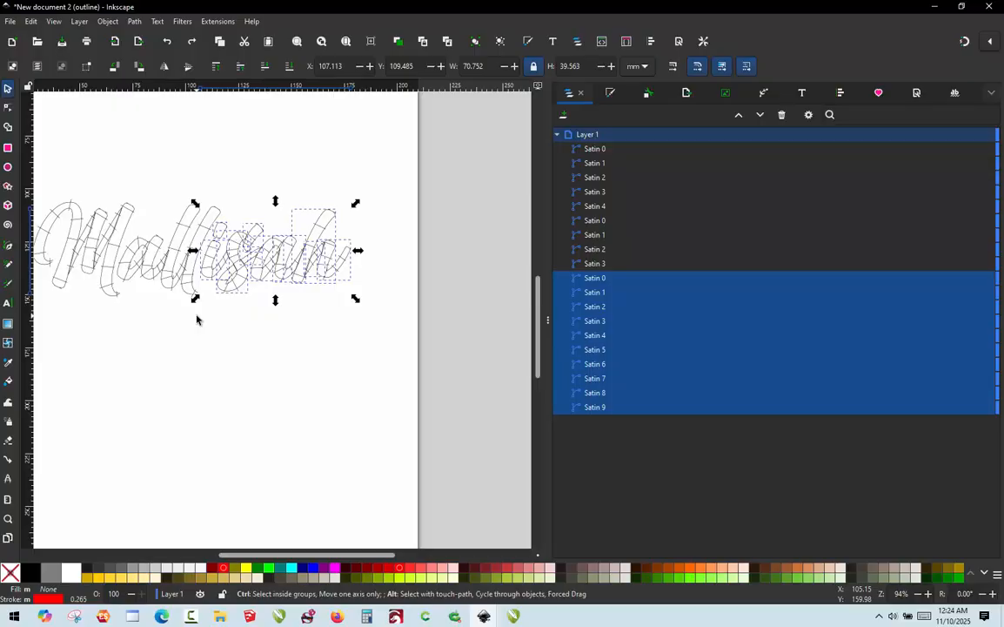
{"action": "key", "text": "ctrl+alt+p"}
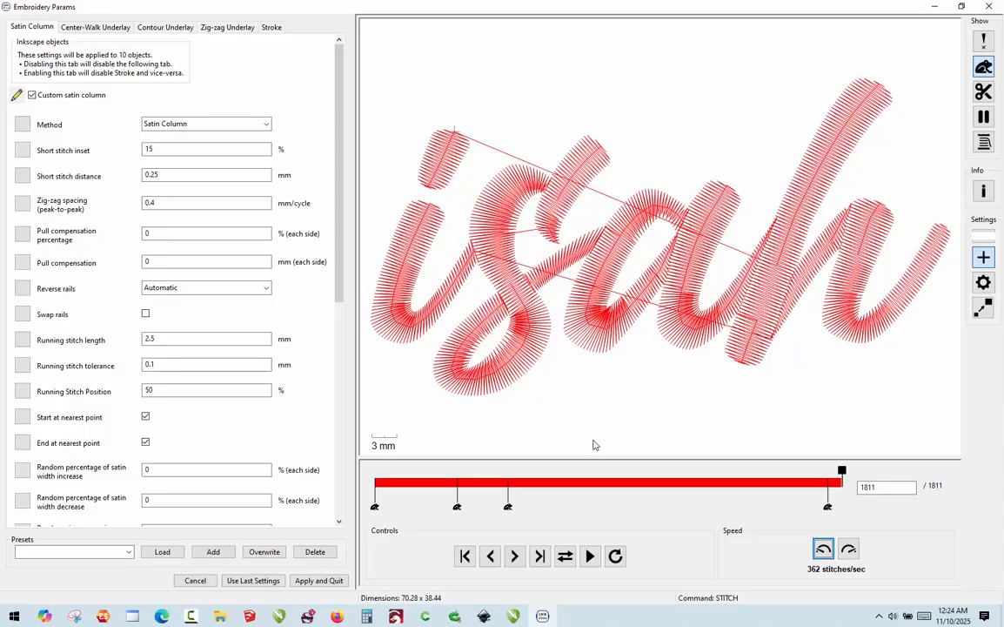
{"action": "left_click", "coordinate": [322, 580]}
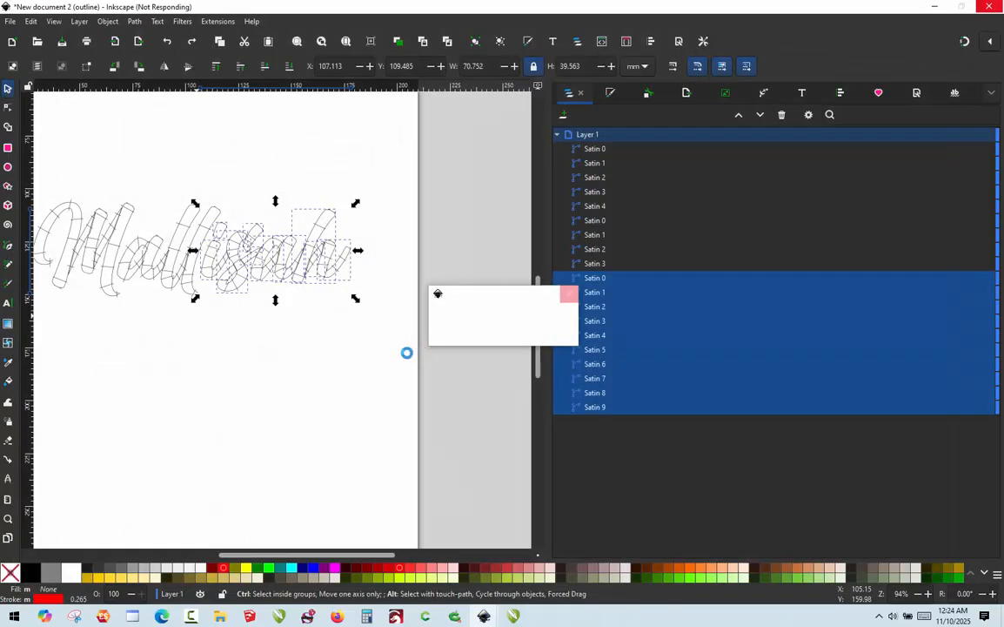
{"action": "left_click", "coordinate": [346, 331]}
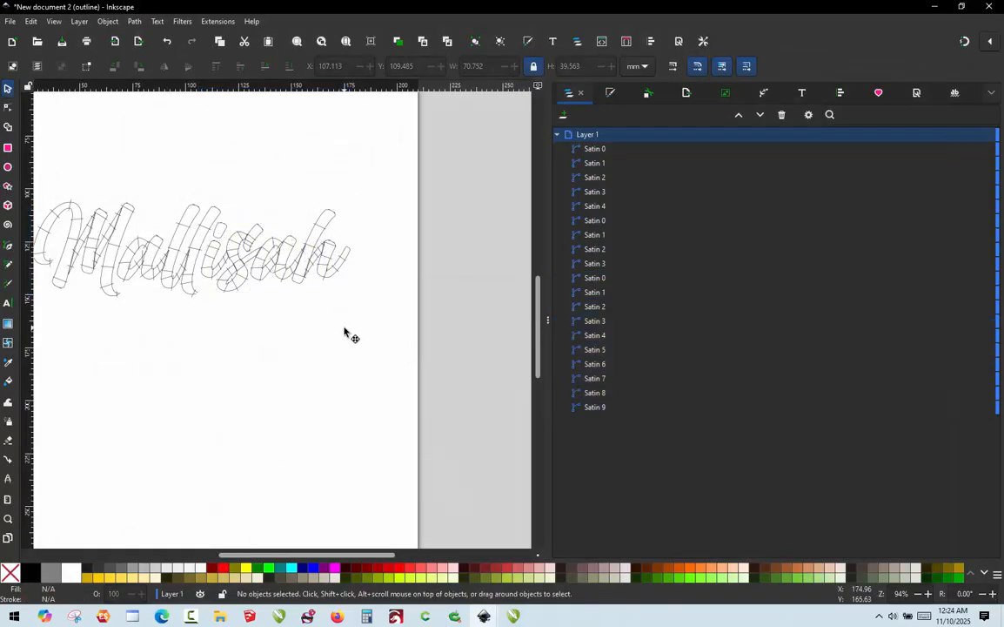
{"action": "scroll", "coordinate": [459, 222], "scroll_direction": "down", "scroll_amount": 1, "text": "ctrl"}
{"action": "scroll", "coordinate": [175, 223], "scroll_direction": "up", "scroll_amount": 1, "text": "ctrl"}
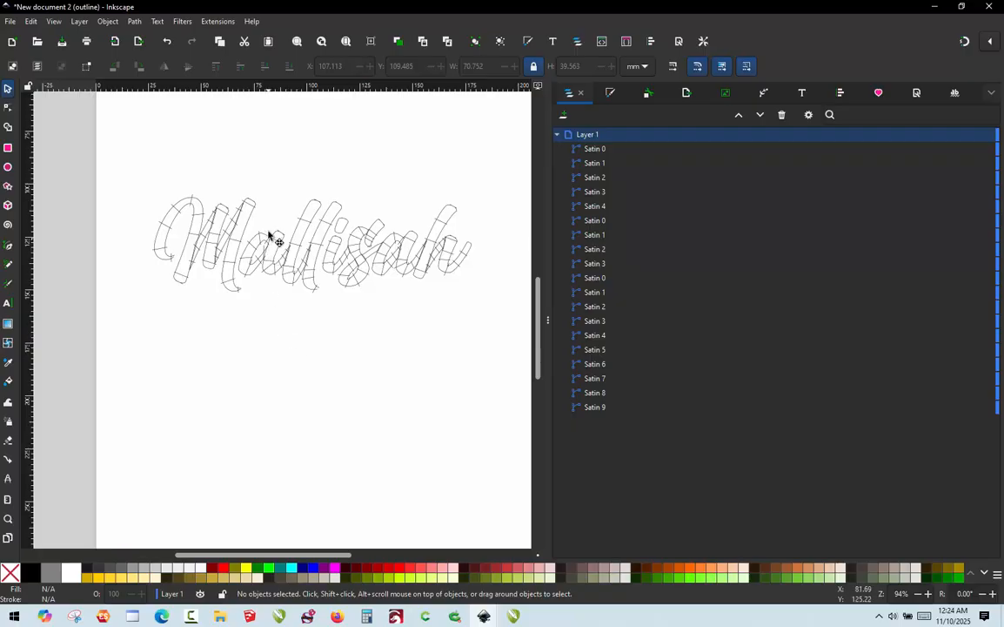
{"action": "scroll", "coordinate": [267, 224], "scroll_direction": "up", "scroll_amount": 2, "text": "ctrl"}
{"action": "scroll", "coordinate": [267, 223], "scroll_direction": "down", "scroll_amount": 2, "text": "ctrl"}
{"action": "scroll", "coordinate": [209, 202], "scroll_direction": "up", "scroll_amount": 2, "text": "ctrl"}
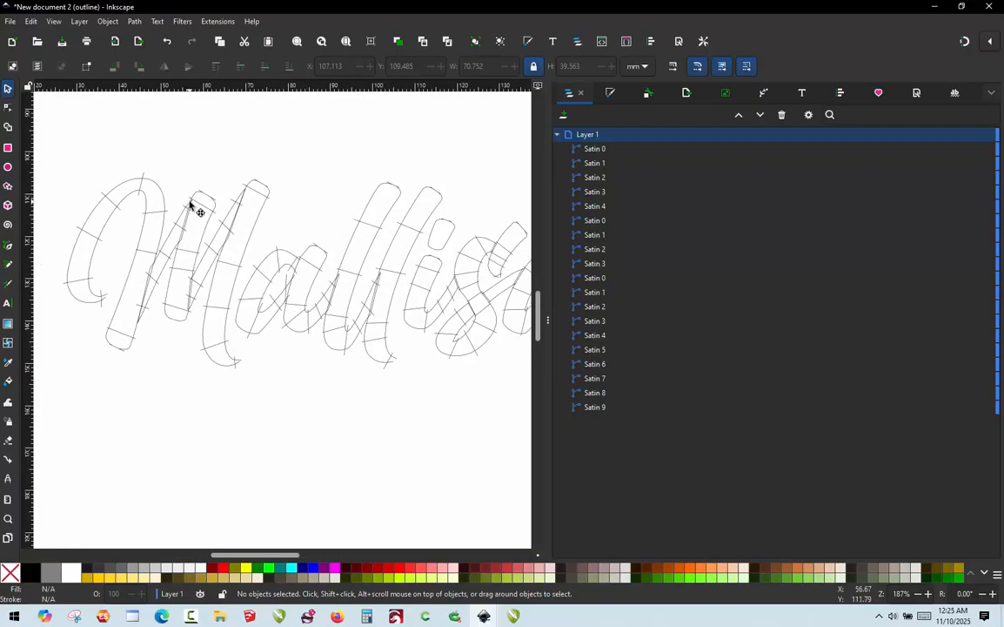
{"action": "left_click", "coordinate": [165, 209]}
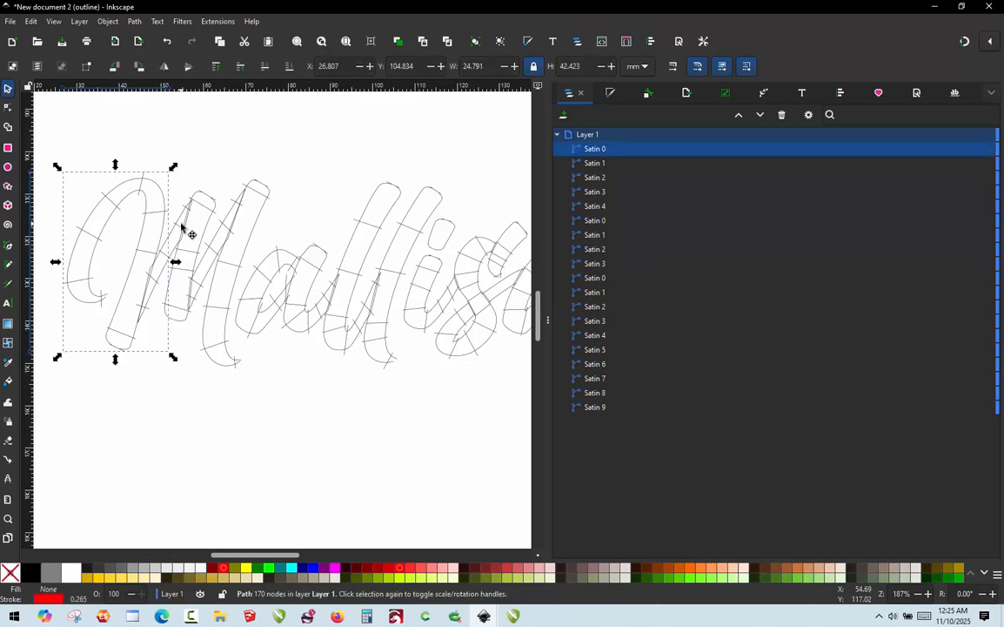
{"action": "scroll", "coordinate": [182, 227], "scroll_direction": "up", "scroll_amount": 1, "text": "ctrl"}
{"action": "key", "text": "shift"}
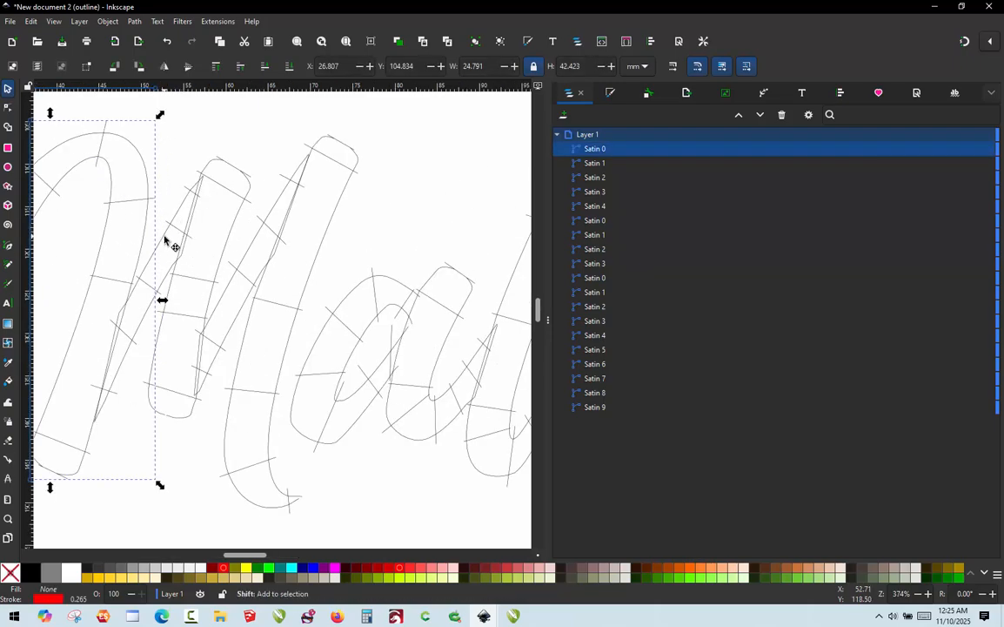
{"action": "left_click", "coordinate": [167, 241], "text": "shift"}
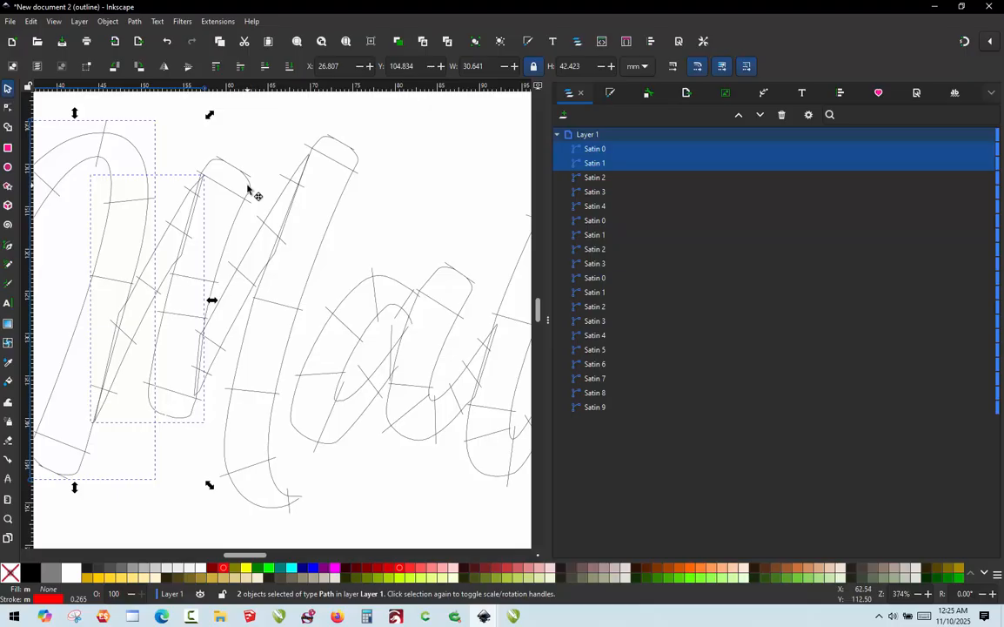
{"action": "left_click", "coordinate": [250, 183], "text": "shift"}
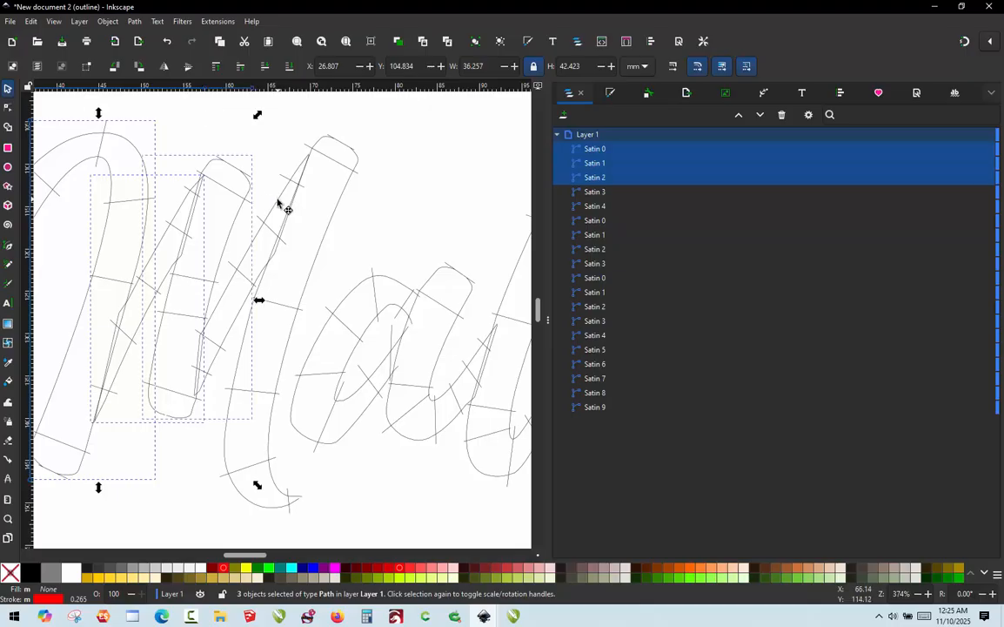
{"action": "left_click", "coordinate": [275, 202], "text": "shift"}
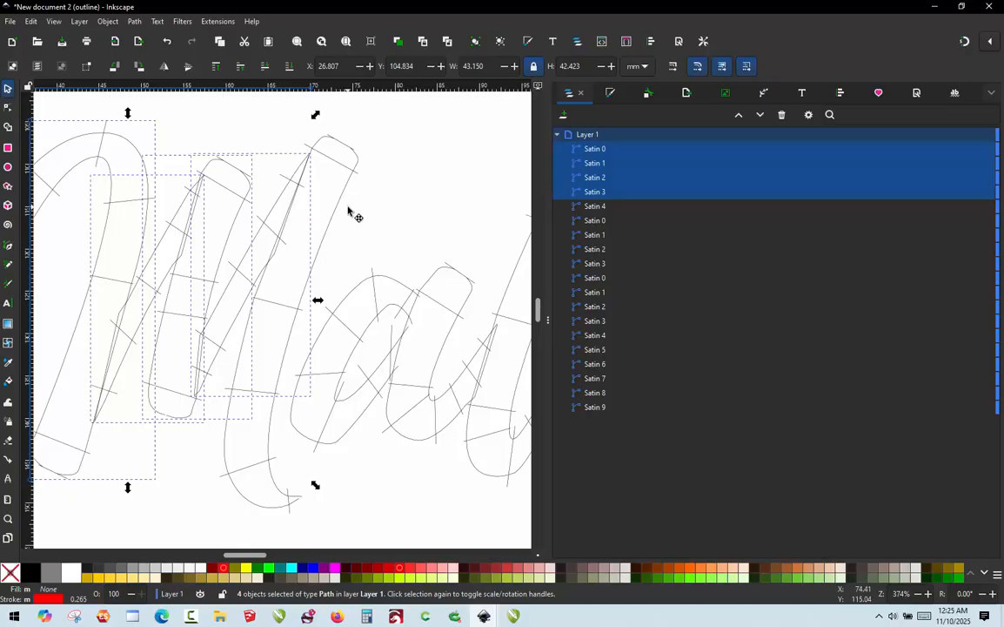
{"action": "key", "text": "Escape"}
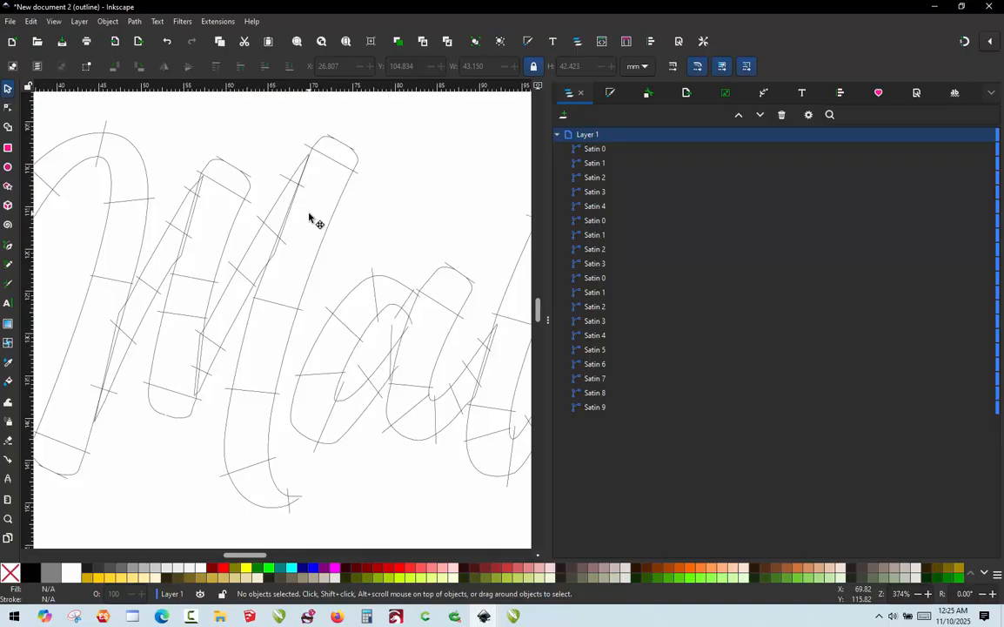
{"action": "key", "text": "ctrl+KP_5"}
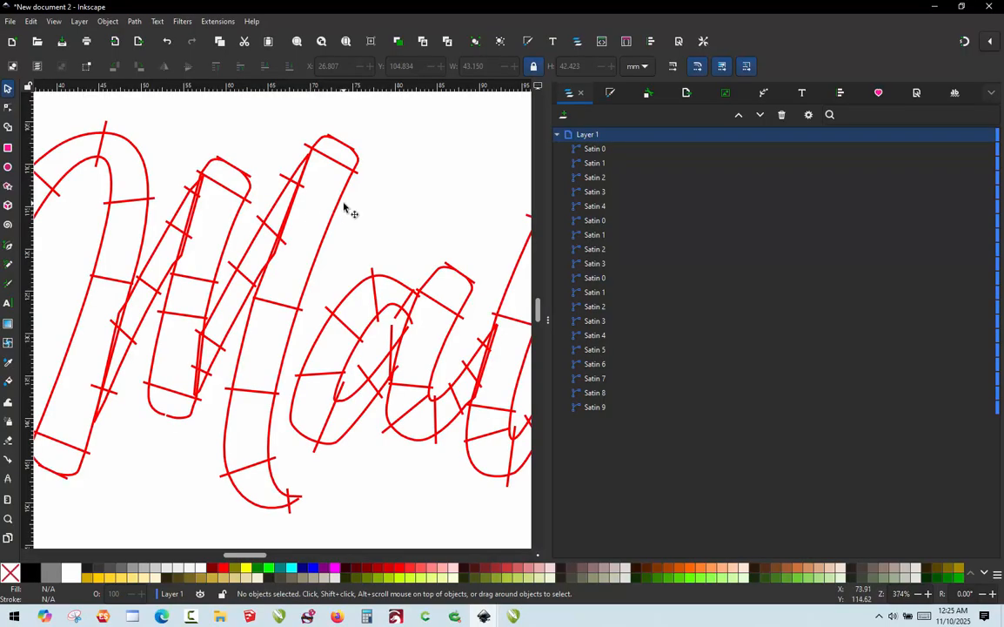
{"action": "scroll", "coordinate": [229, 224], "scroll_direction": "left", "scroll_amount": 4}
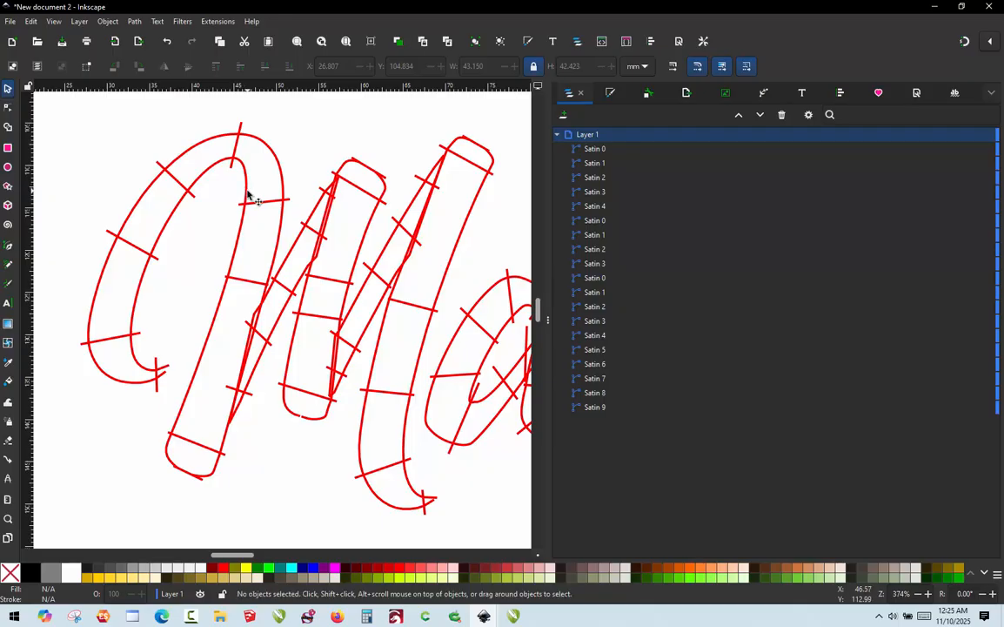
{"action": "key", "text": "ctrl+KP_5"}
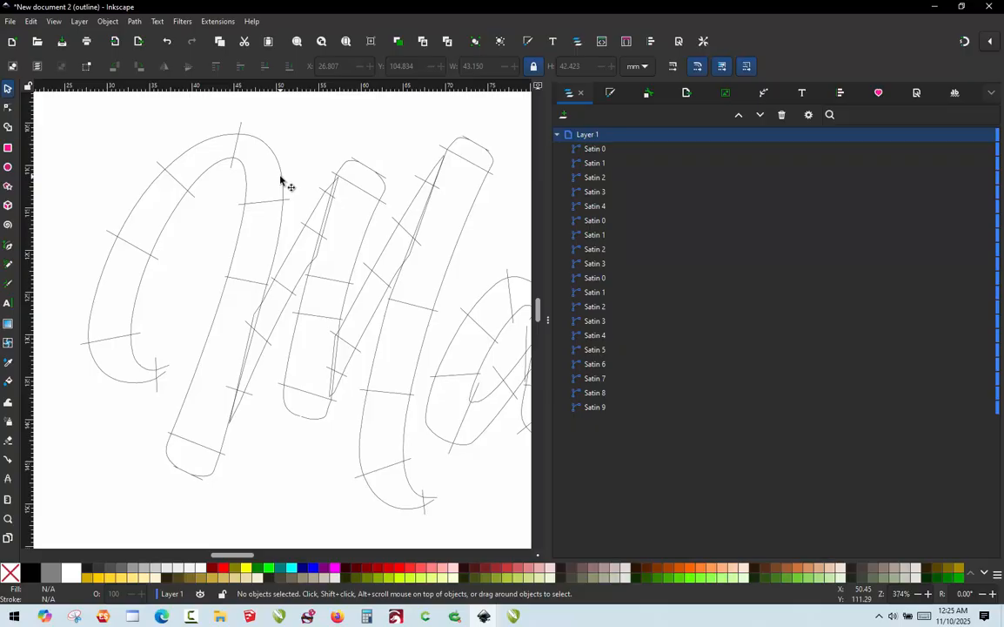
Select the M's five satins in stitching order: hooked stroke, first thin diagonal, middle stem, second thin diagonal and last stem.
{"action": "left_click", "coordinate": [280, 180]}
{"action": "left_click", "coordinate": [304, 231], "text": "shift"}
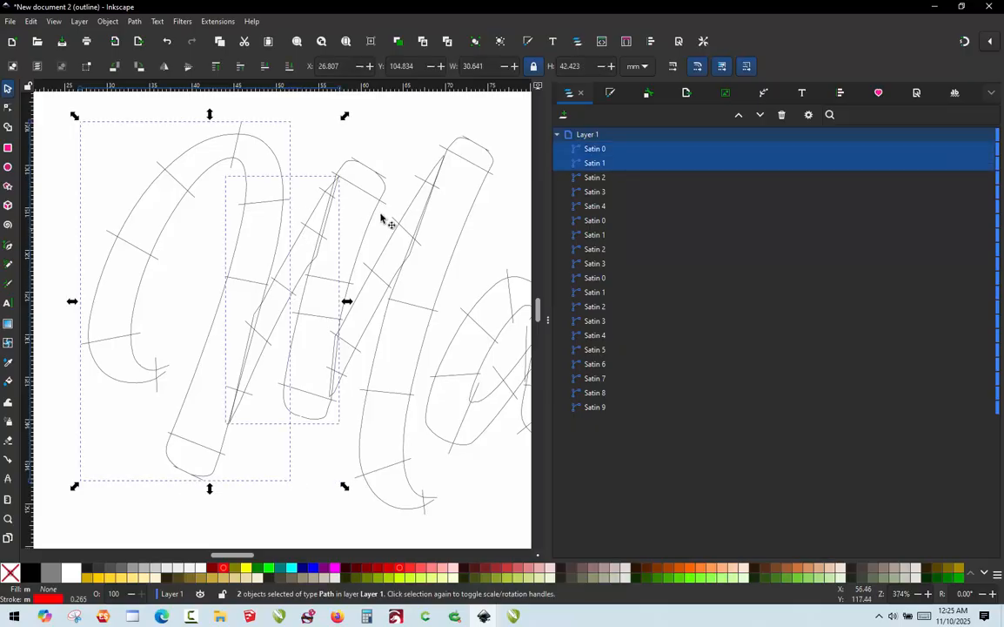
{"action": "left_click", "coordinate": [376, 207], "text": "shift"}
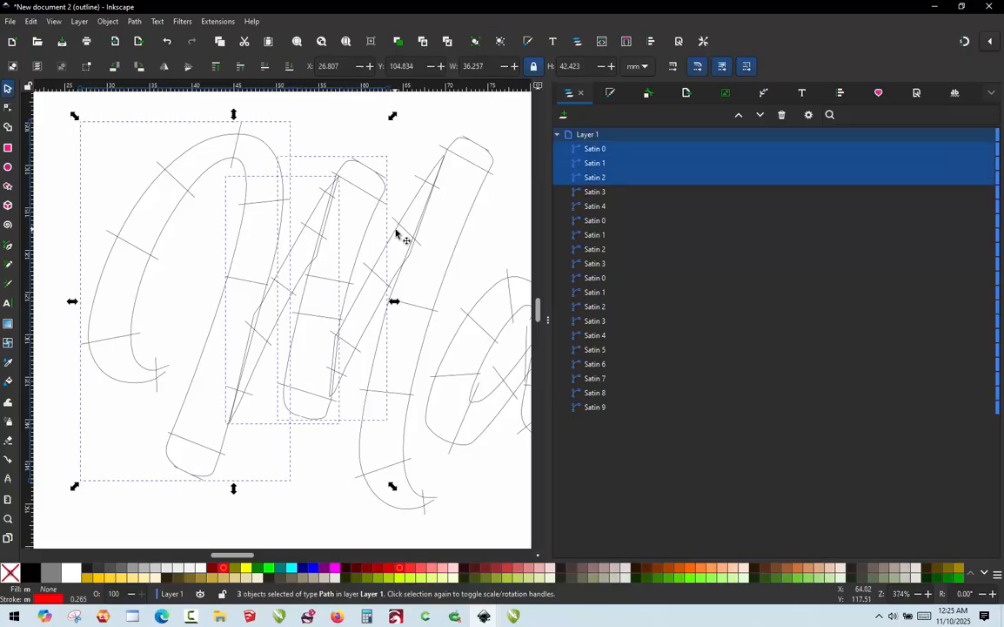
{"action": "left_click", "coordinate": [417, 235], "text": "shift"}
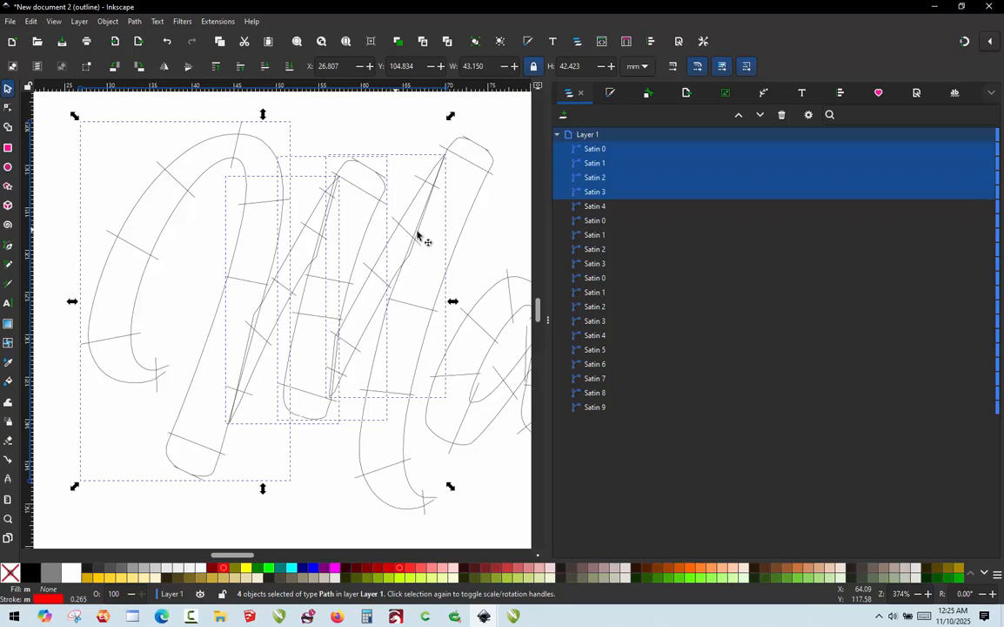
{"action": "left_click", "coordinate": [472, 209], "text": "shift"}
Extend the selection in stitching order with the first a's bowl and stem satins, followed by the two l satins.
{"action": "scroll", "coordinate": [156, 190], "scroll_direction": "down", "scroll_amount": 2}
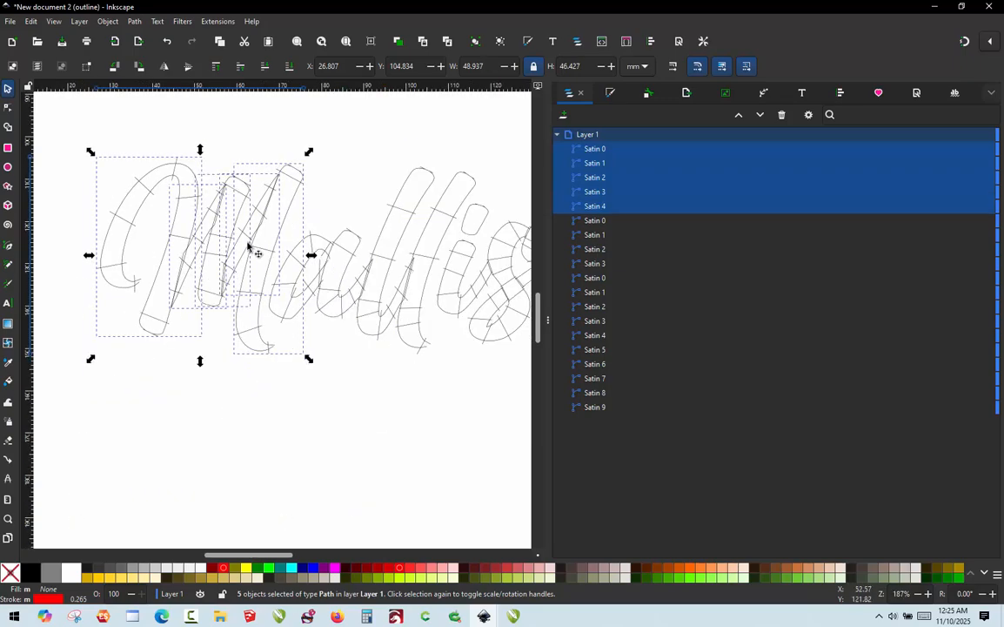
{"action": "scroll", "coordinate": [331, 261], "scroll_direction": "up", "scroll_amount": 2}
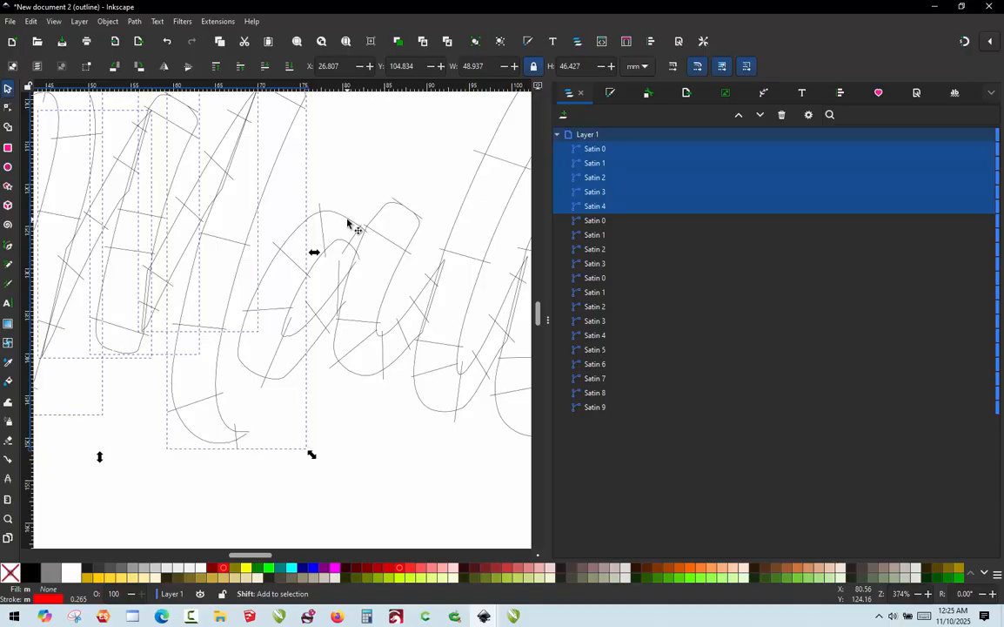
{"action": "left_click", "coordinate": [349, 224], "text": "shift"}
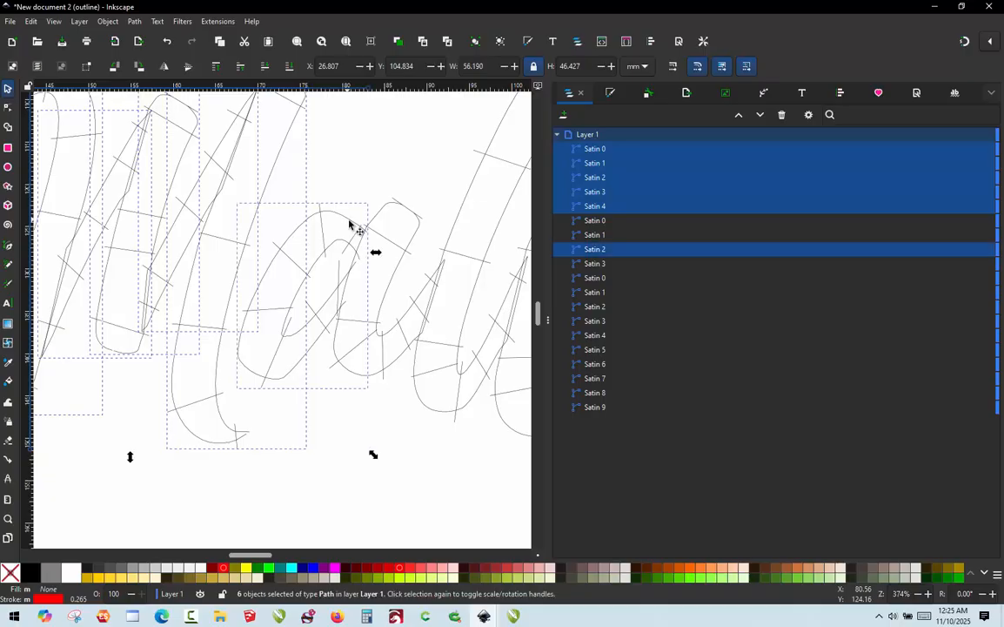
{"action": "left_click", "coordinate": [412, 242], "text": "shift"}
{"action": "scroll", "coordinate": [253, 259], "scroll_direction": "down", "scroll_amount": 3}
{"action": "scroll", "coordinate": [337, 233], "scroll_direction": "up", "scroll_amount": 2}
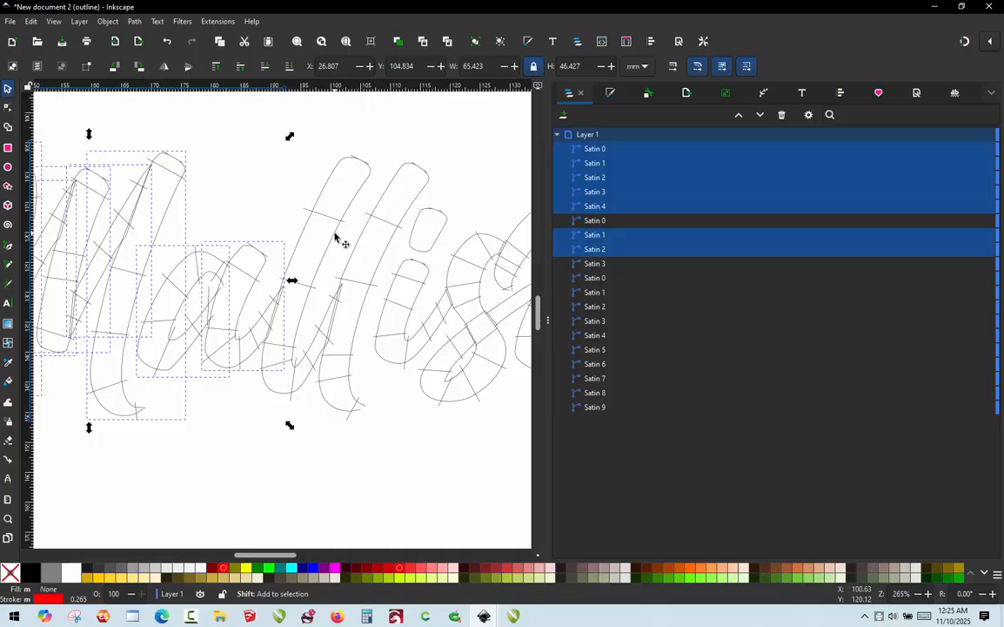
{"action": "left_click", "coordinate": [337, 235], "text": "shift"}
{"action": "left_click", "coordinate": [361, 241], "text": "shift"}
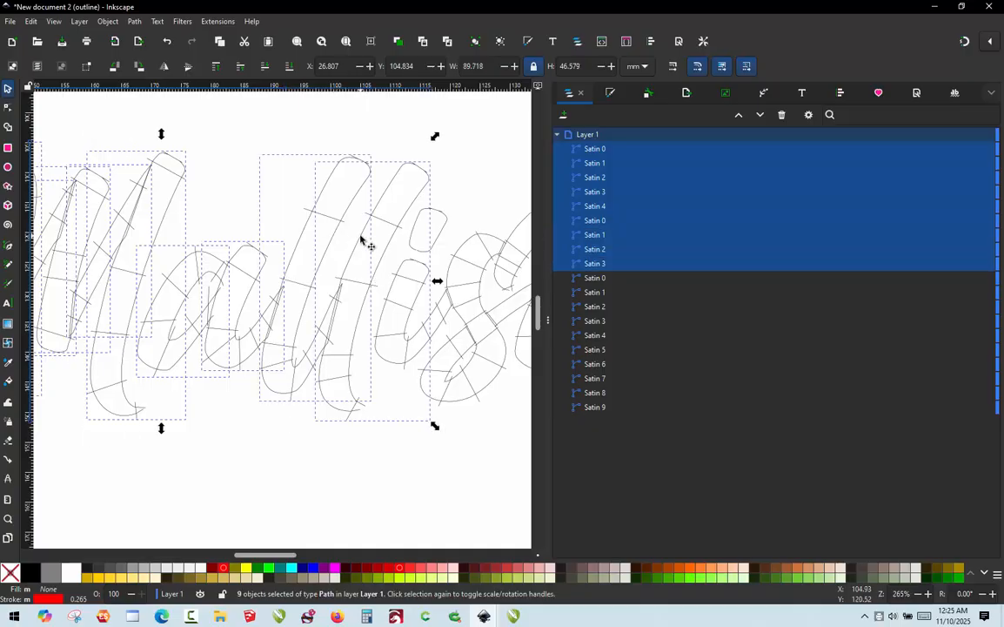
Add the i's dot and the i's body satin to the ordered selection.
{"action": "scroll", "coordinate": [251, 272], "scroll_direction": "down", "scroll_amount": 2}
{"action": "scroll", "coordinate": [285, 254], "scroll_direction": "up", "scroll_amount": 3}
{"action": "scroll", "coordinate": [283, 254], "scroll_direction": "up", "scroll_amount": 1}
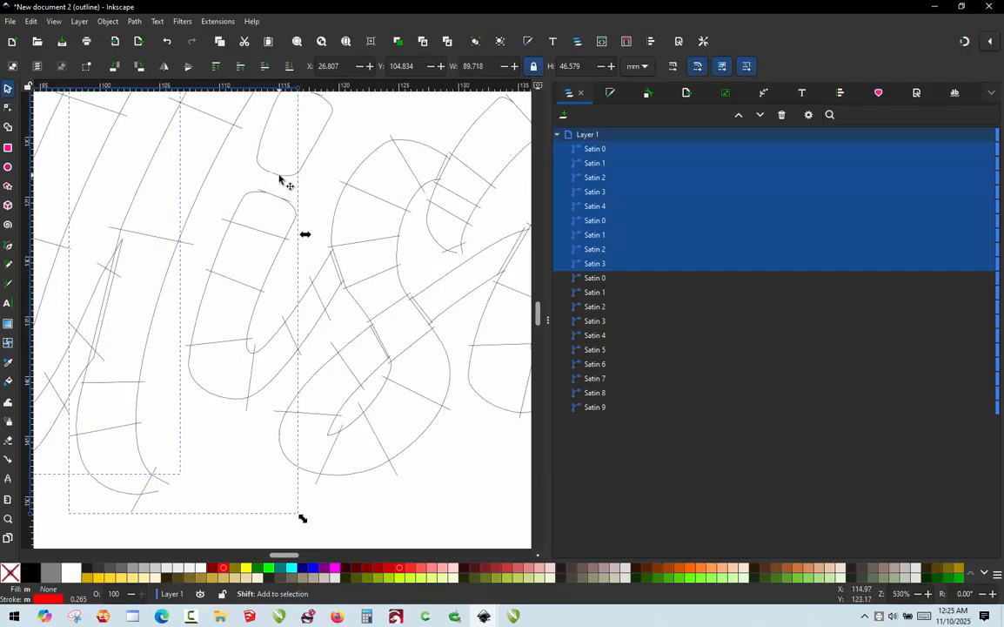
{"action": "left_click", "coordinate": [279, 178], "text": "shift"}
{"action": "left_click", "coordinate": [291, 229], "text": "shift"}
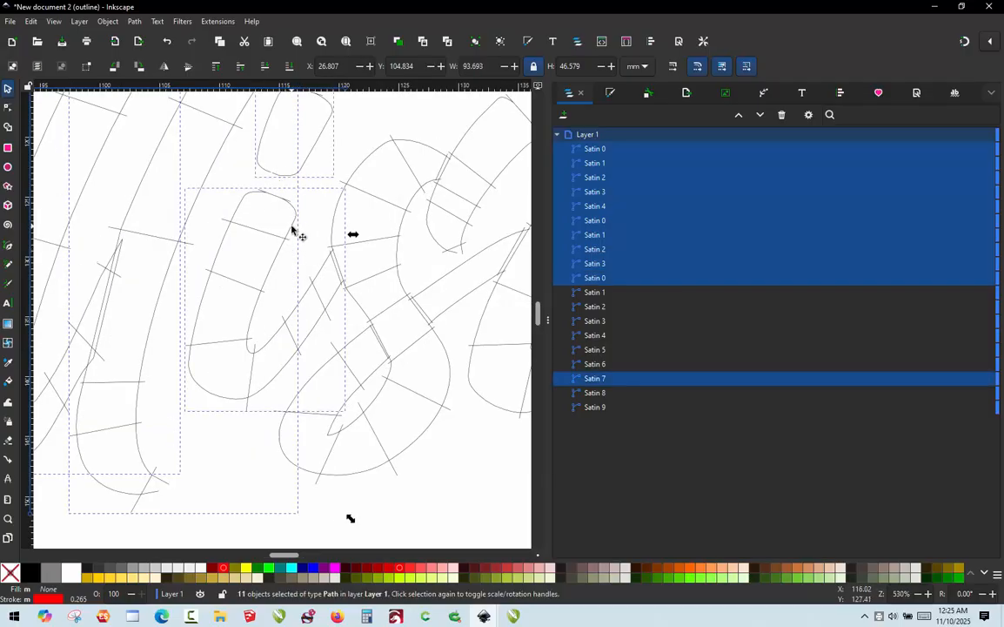
Add the satin joining the s to the a, the s's upper tip and the s's main curve to the selection in that order.
{"action": "scroll", "coordinate": [209, 287], "scroll_direction": "down", "scroll_amount": 2}
{"action": "scroll", "coordinate": [305, 270], "scroll_direction": "up", "scroll_amount": 1}
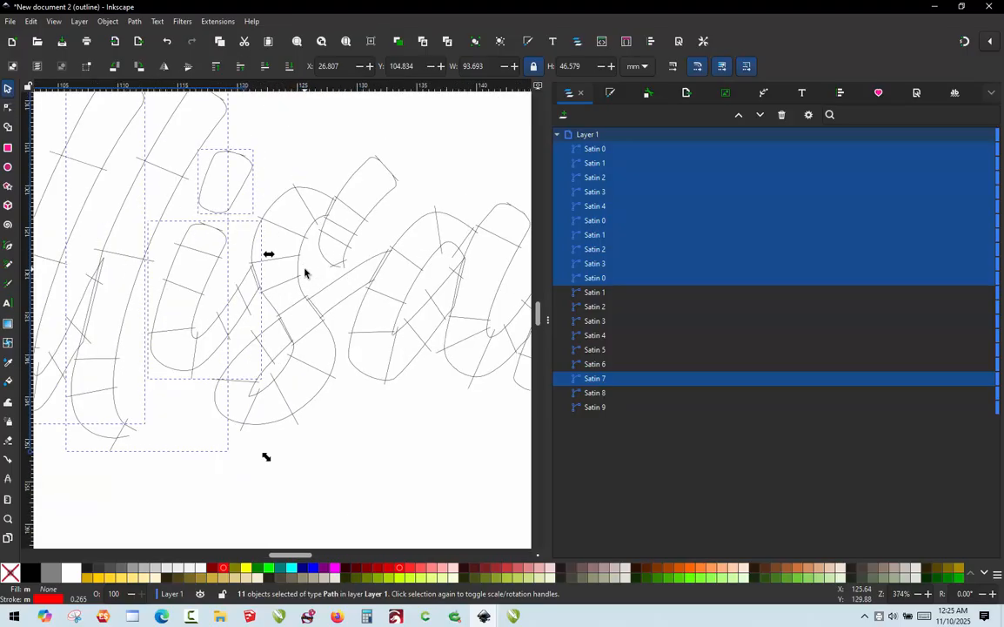
{"action": "scroll", "coordinate": [305, 272], "scroll_direction": "up", "scroll_amount": 1}
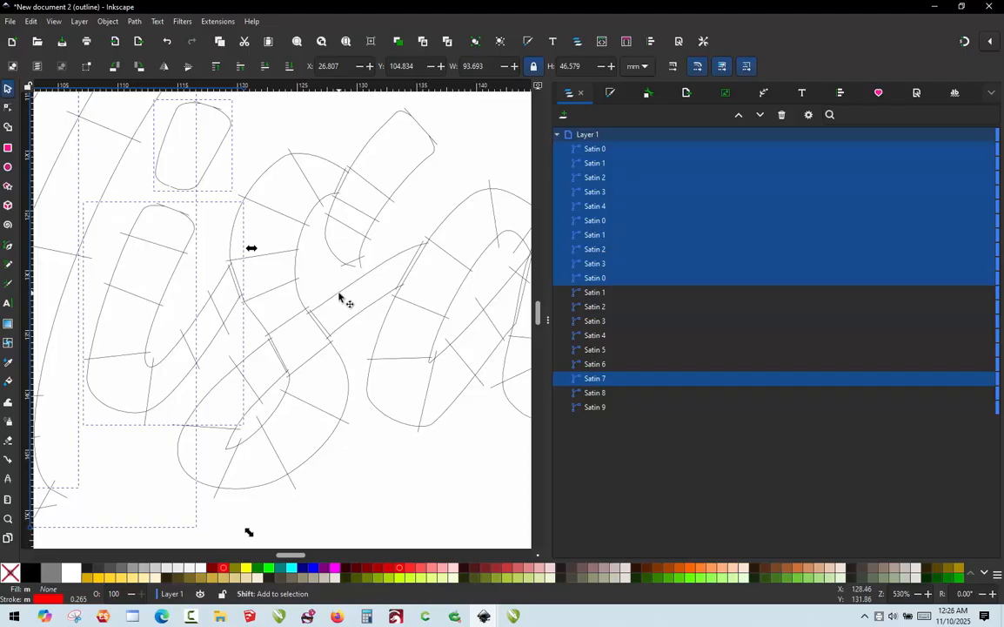
{"action": "left_click", "coordinate": [340, 297], "text": "shift"}
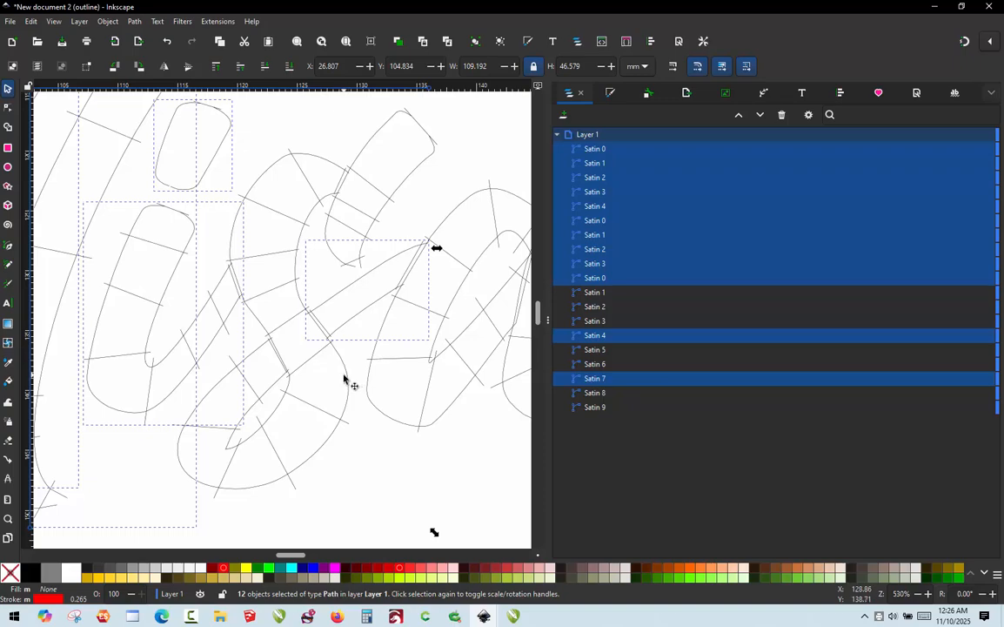
{"action": "left_click", "coordinate": [402, 187], "text": "shift"}
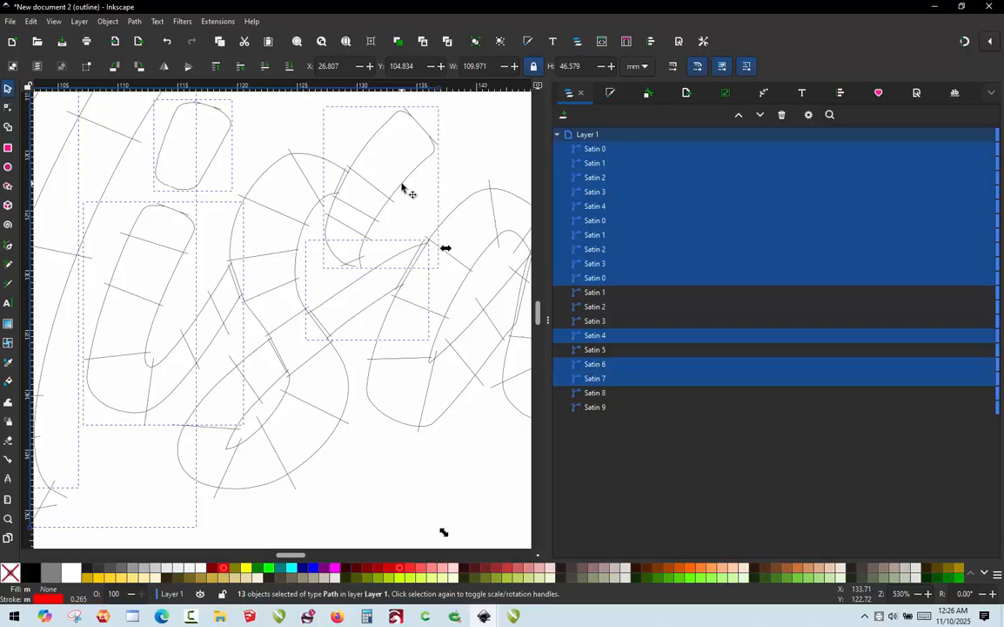
{"action": "left_click", "coordinate": [347, 403], "text": "shift"}
Add the second a's bowl satin and stem satin to the ordered selection.
{"action": "scroll", "coordinate": [276, 313], "scroll_direction": "right", "scroll_amount": 5}
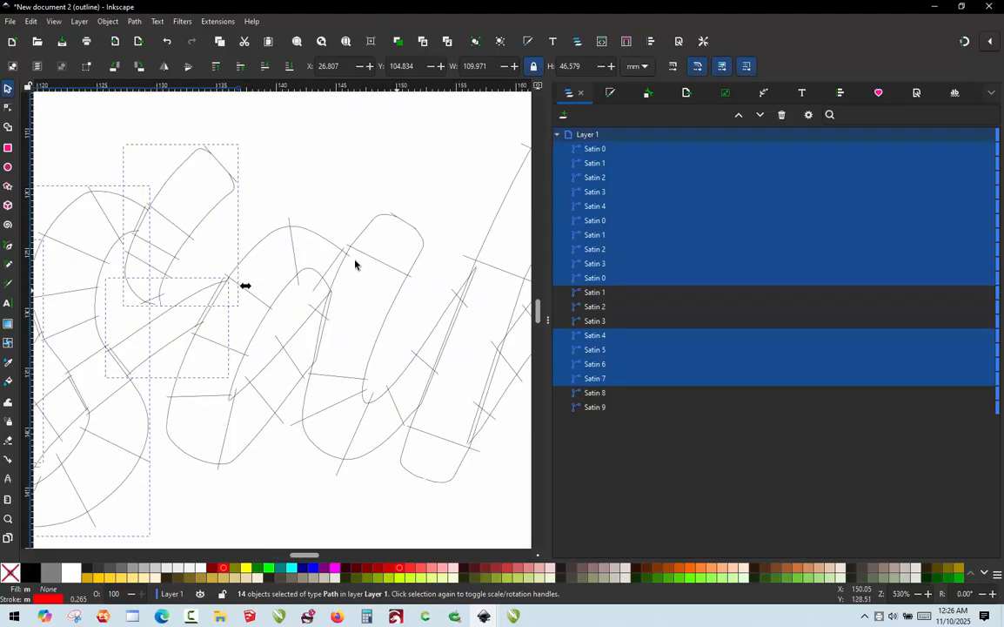
{"action": "left_click", "coordinate": [304, 232], "text": "shift"}
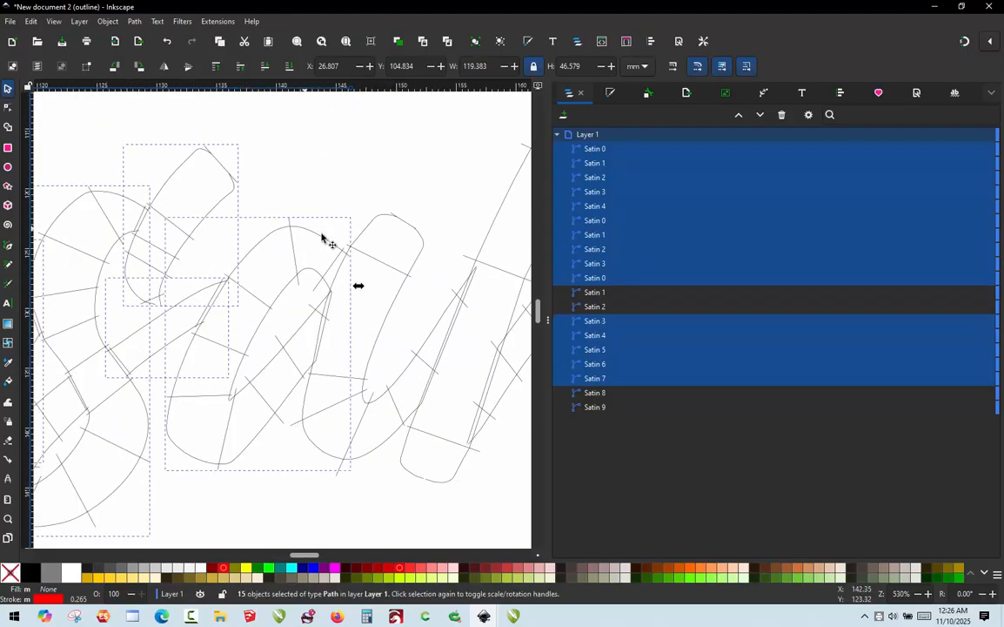
{"action": "left_click", "coordinate": [373, 224], "text": "shift"}
Add the final h's tall stem, thin connecting stroke and closing curved stroke to the selection in that order.
{"action": "scroll", "coordinate": [199, 259], "scroll_direction": "down", "scroll_amount": 3}
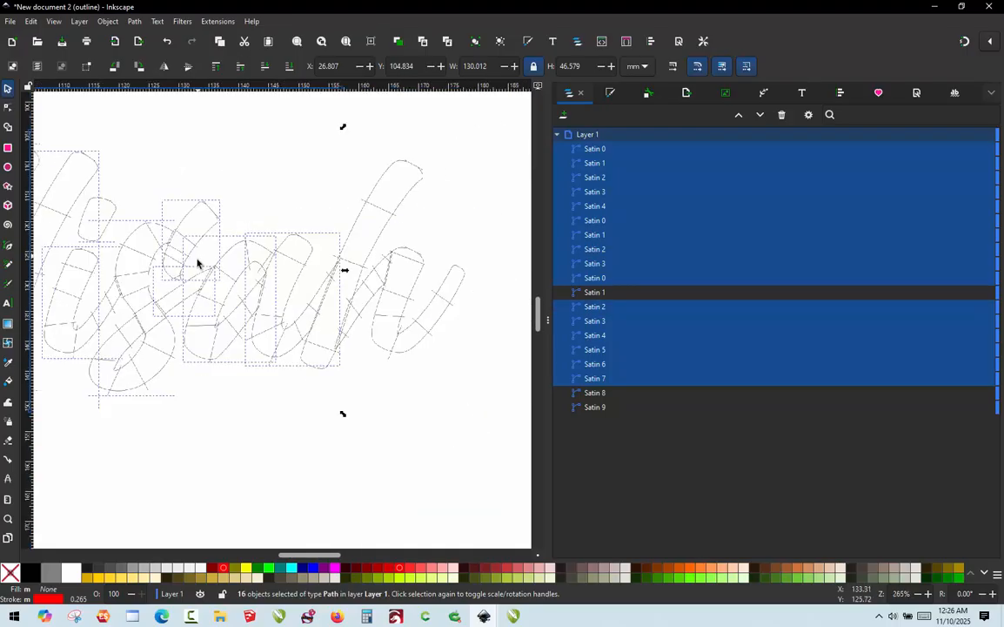
{"action": "scroll", "coordinate": [347, 228], "scroll_direction": "up", "scroll_amount": 2}
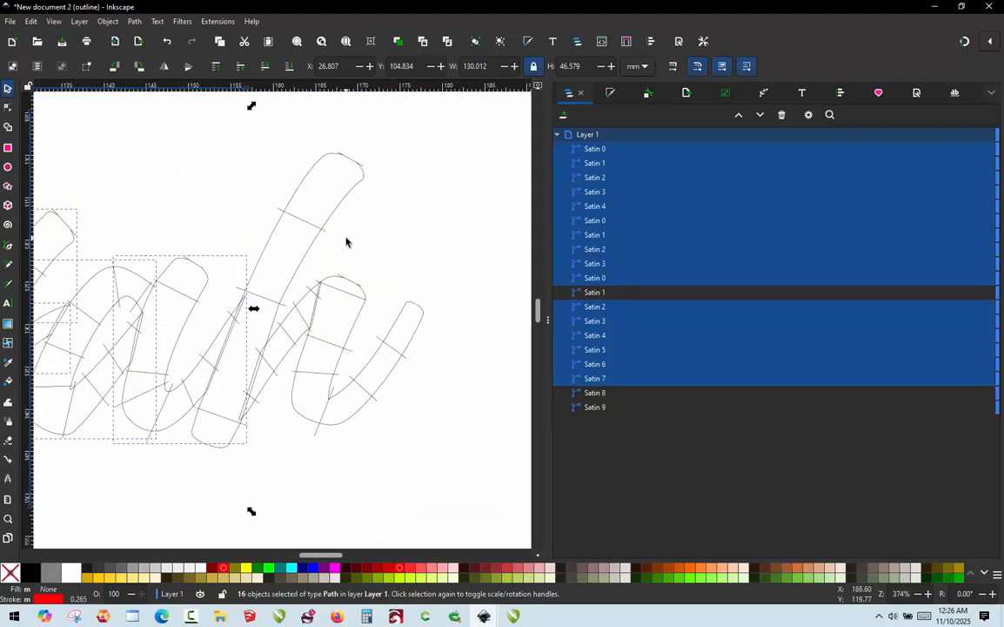
{"action": "left_click", "coordinate": [275, 231], "text": "shift"}
{"action": "scroll", "coordinate": [300, 294], "scroll_direction": "up", "scroll_amount": 1}
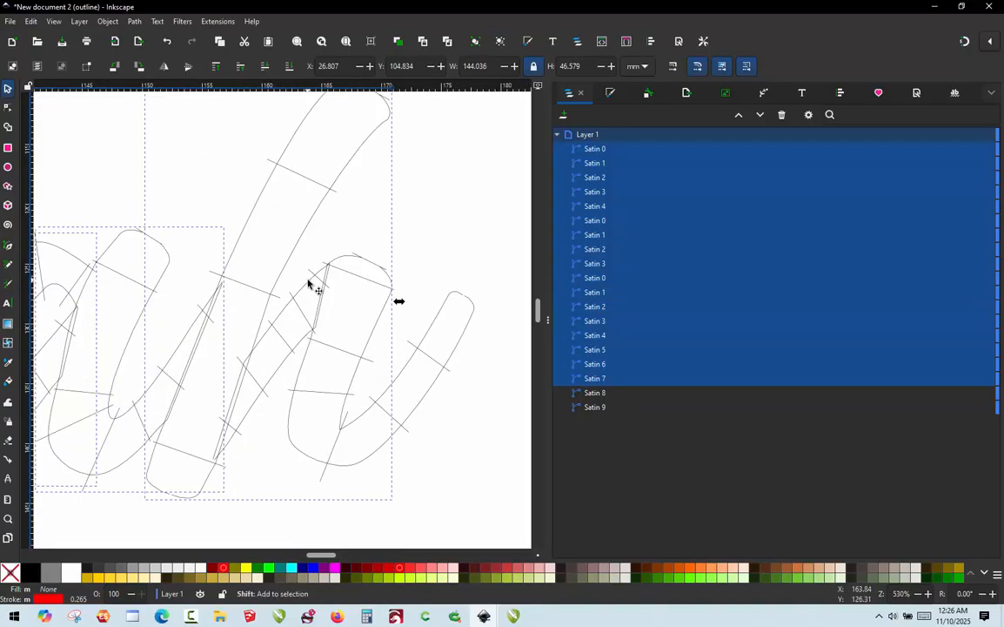
{"action": "left_click", "coordinate": [306, 290], "text": "shift"}
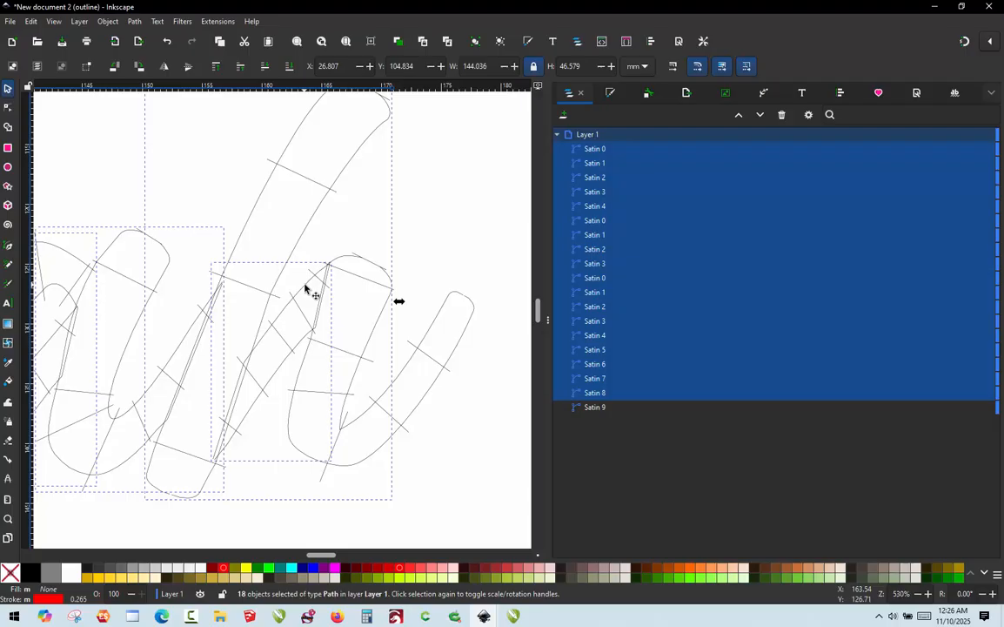
{"action": "left_click", "coordinate": [383, 324], "text": "shift"}
Re-stack all selected satins in order of selection with Ink/Stitch.
{"action": "scroll", "coordinate": [393, 339], "scroll_direction": "down", "scroll_amount": 3}
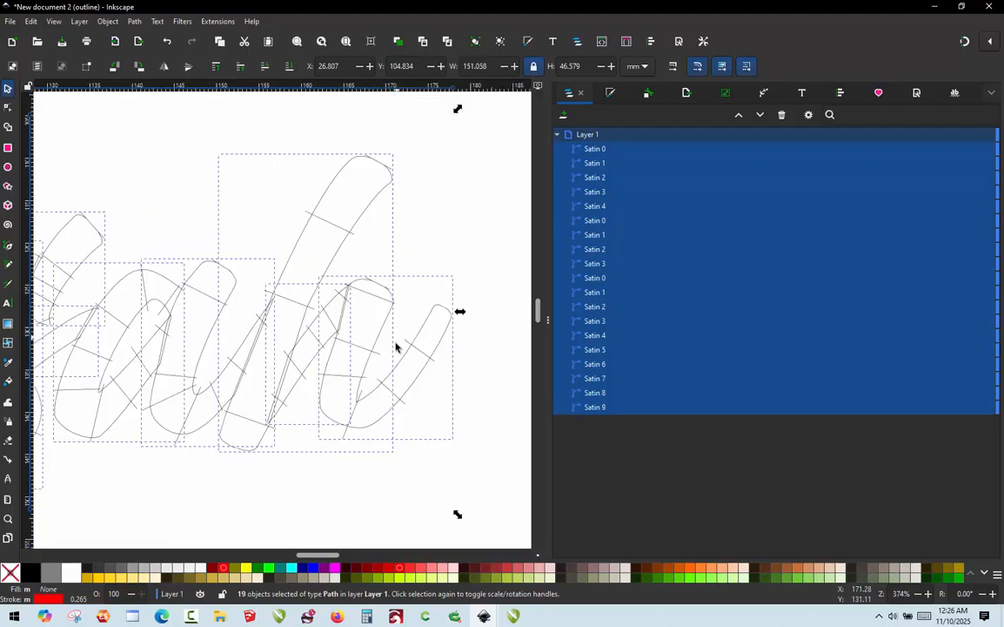
{"action": "left_click", "coordinate": [217, 22]}
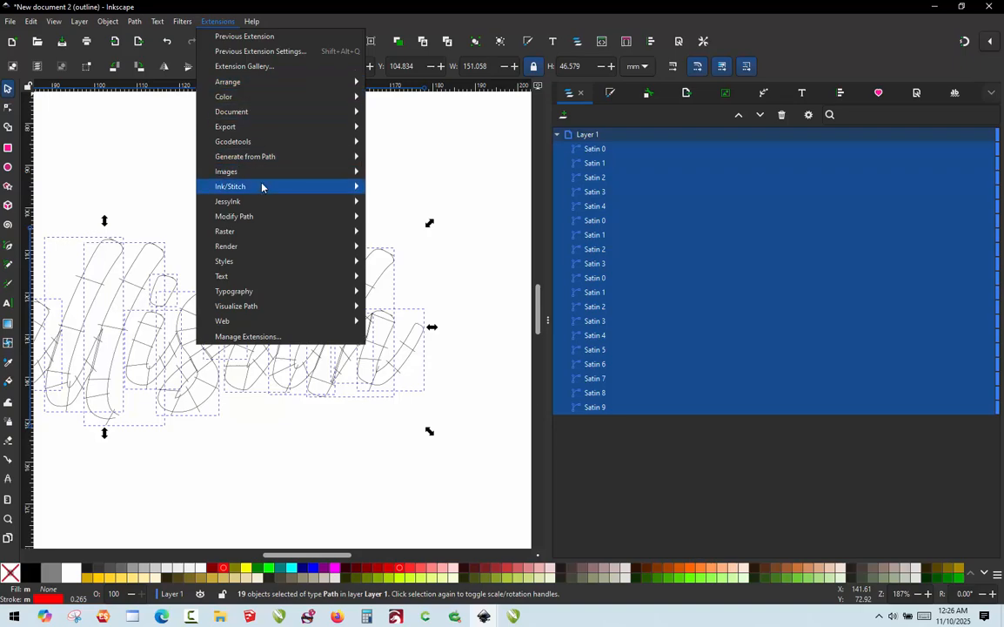
{"action": "mouse_move", "coordinate": [262, 186]}
{"action": "mouse_move", "coordinate": [427, 234]}
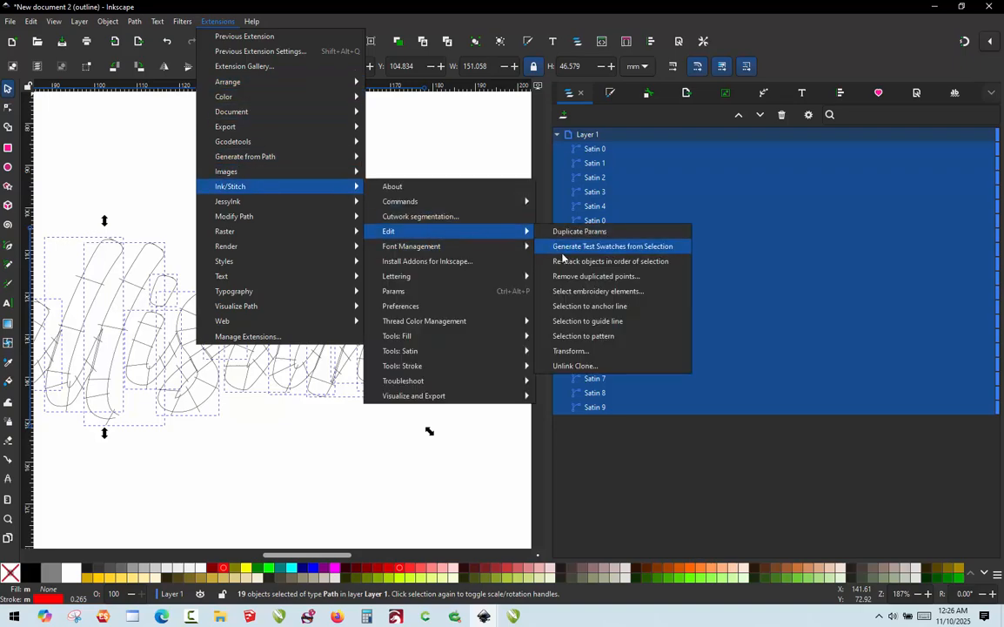
{"action": "left_click", "coordinate": [576, 262]}
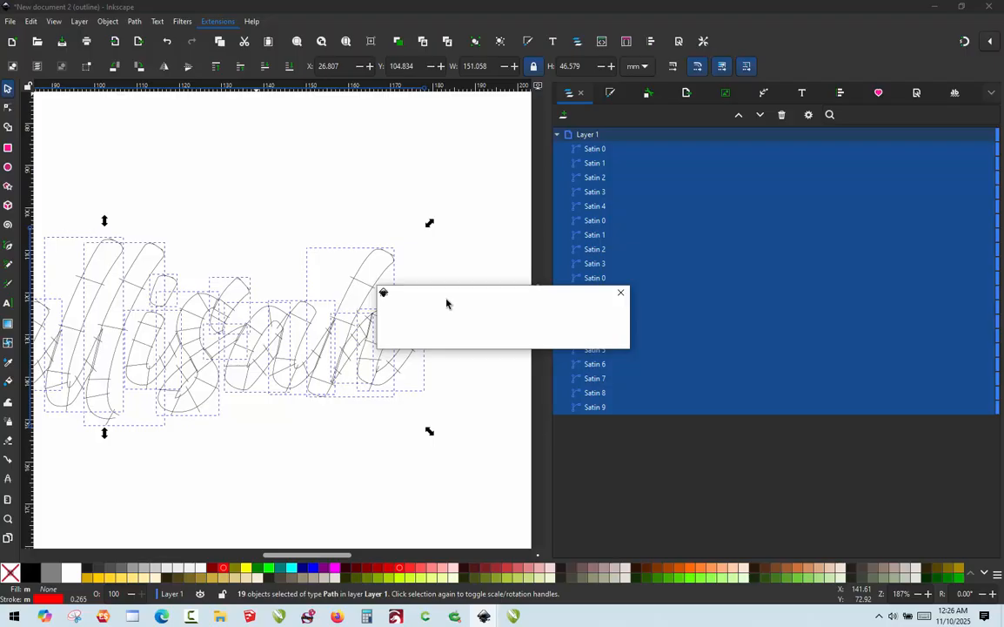
Preview the stitching of all satins in Embroidery Params, scrub the simulation back to the second a, and apply the params.
{"action": "scroll", "coordinate": [453, 296], "scroll_direction": "down", "scroll_amount": 2}
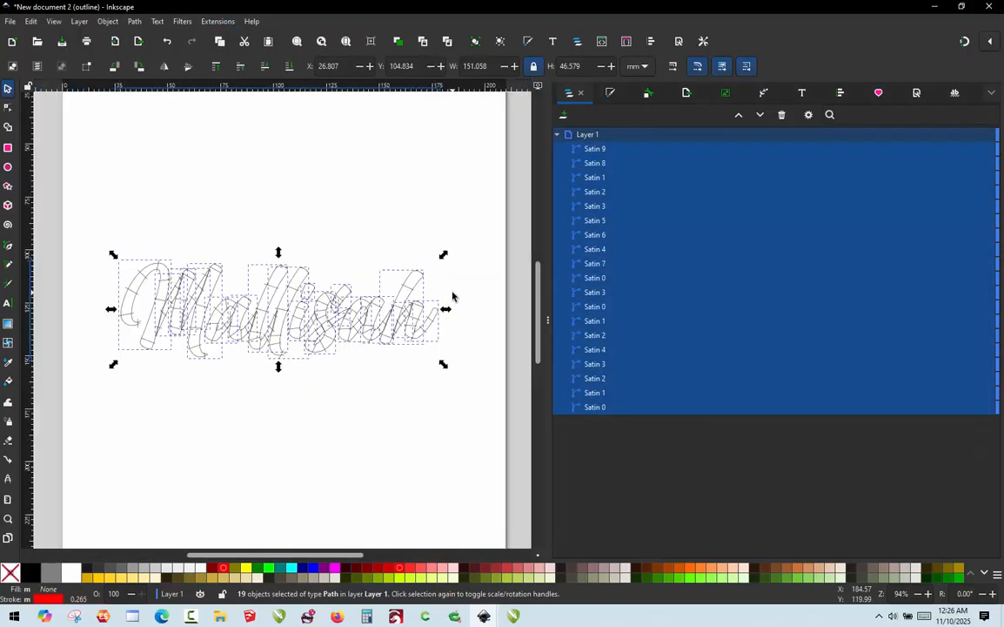
{"action": "scroll", "coordinate": [452, 295], "scroll_direction": "down", "scroll_amount": 1}
{"action": "scroll", "coordinate": [316, 284], "scroll_direction": "up", "scroll_amount": 1}
{"action": "key", "text": "Escape"}
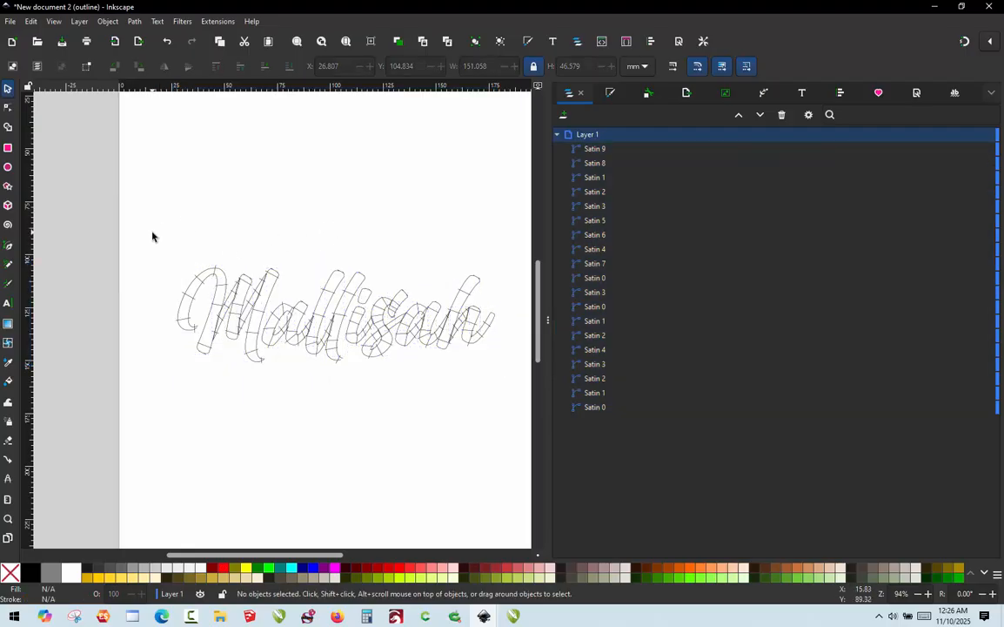
{"action": "left_click_drag", "start_coordinate": [152, 236], "coordinate": [513, 413]}
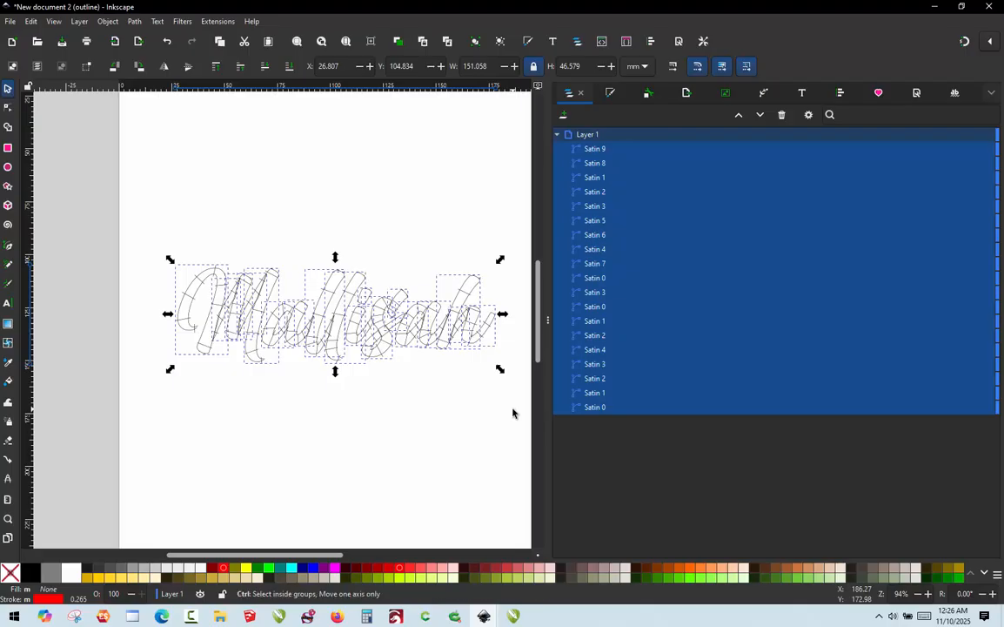
{"action": "key", "text": "ctrl+alt+p"}
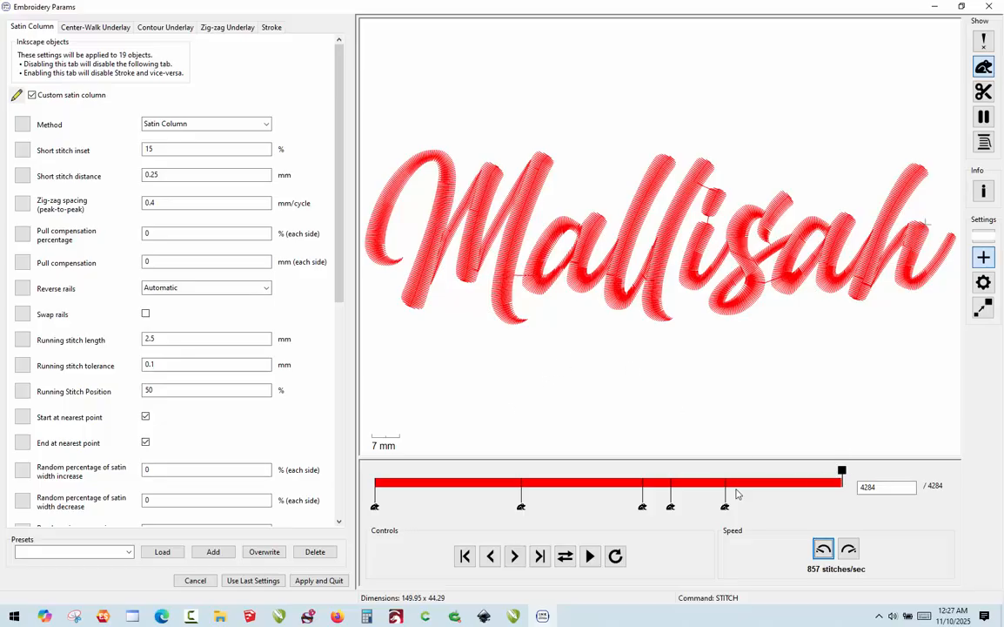
{"action": "mouse_move", "coordinate": [842, 470]}
{"action": "left_mouse_down"}
{"action": "mouse_move", "coordinate": [529, 470]}
{"action": "mouse_move", "coordinate": [503, 510]}
{"action": "mouse_move", "coordinate": [583, 498]}
{"action": "mouse_move", "coordinate": [645, 471]}
{"action": "mouse_move", "coordinate": [634, 471]}
{"action": "mouse_move", "coordinate": [654, 472]}
{"action": "mouse_move", "coordinate": [638, 481]}
{"action": "mouse_move", "coordinate": [705, 480]}
{"action": "mouse_move", "coordinate": [671, 493]}
{"action": "mouse_move", "coordinate": [714, 492]}
{"action": "mouse_move", "coordinate": [674, 503]}
{"action": "mouse_move", "coordinate": [788, 489]}
{"action": "mouse_move", "coordinate": [730, 489]}
{"action": "mouse_move", "coordinate": [764, 481]}
{"action": "mouse_move", "coordinate": [725, 493]}
{"action": "mouse_move", "coordinate": [788, 490]}
{"action": "mouse_move", "coordinate": [726, 508]}
{"action": "mouse_move", "coordinate": [736, 503]}
{"action": "mouse_move", "coordinate": [721, 500]}
{"action": "mouse_move", "coordinate": [759, 491]}
{"action": "mouse_move", "coordinate": [718, 492]}
{"action": "mouse_move", "coordinate": [768, 489]}
{"action": "mouse_move", "coordinate": [703, 493]}
{"action": "mouse_move", "coordinate": [835, 492]}
{"action": "mouse_move", "coordinate": [885, 478]}
{"action": "mouse_move", "coordinate": [781, 493]}
{"action": "mouse_move", "coordinate": [833, 492]}
{"action": "mouse_move", "coordinate": [854, 487]}
{"action": "mouse_move", "coordinate": [819, 492]}
{"action": "mouse_move", "coordinate": [851, 480]}
{"action": "left_mouse_up"}
{"action": "left_click_drag", "start_coordinate": [827, 485], "coordinate": [749, 470]}
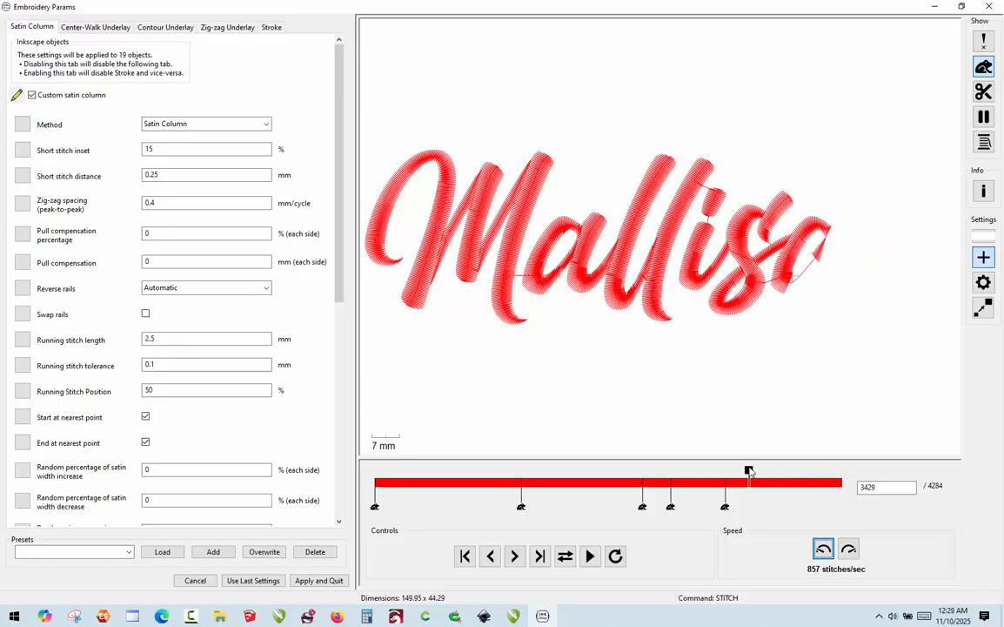
{"action": "left_click", "coordinate": [321, 580]}
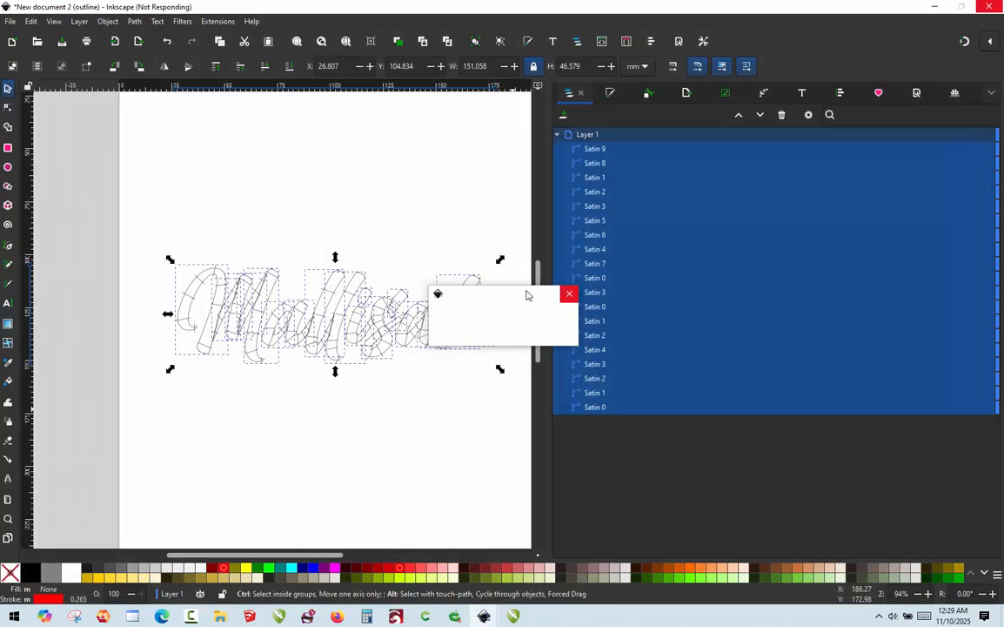
Convert the jump between the i's lower satin and the satin joining the s to the a into a stroke, with a 2.00 mm minimum.
{"action": "key", "text": "Escape"}
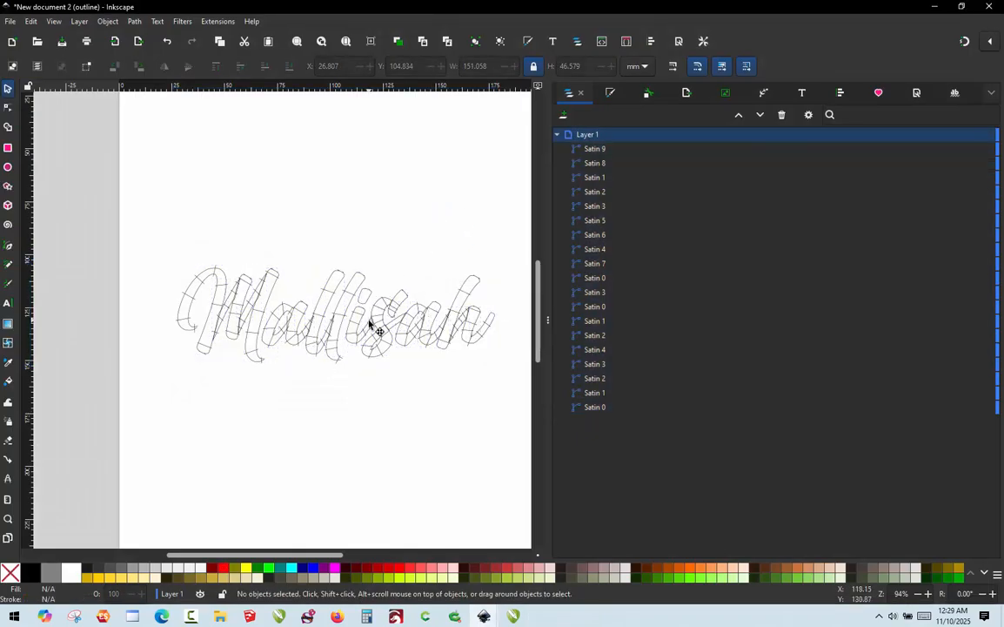
{"action": "scroll", "coordinate": [379, 323], "scroll_direction": "up", "scroll_amount": 4}
{"action": "scroll", "coordinate": [405, 324], "scroll_direction": "up", "scroll_amount": 1}
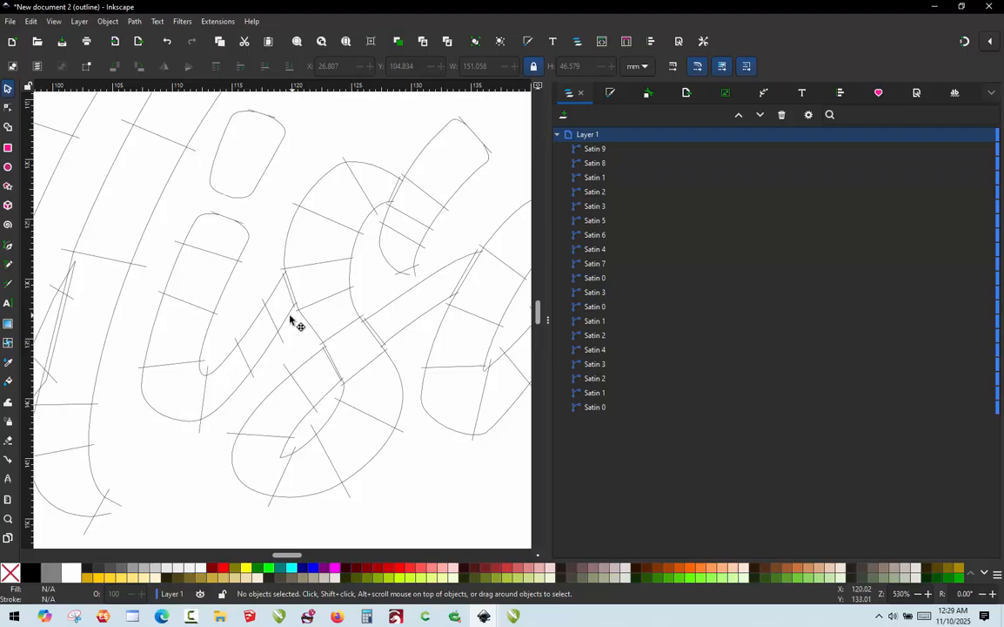
{"action": "left_click", "coordinate": [288, 322]}
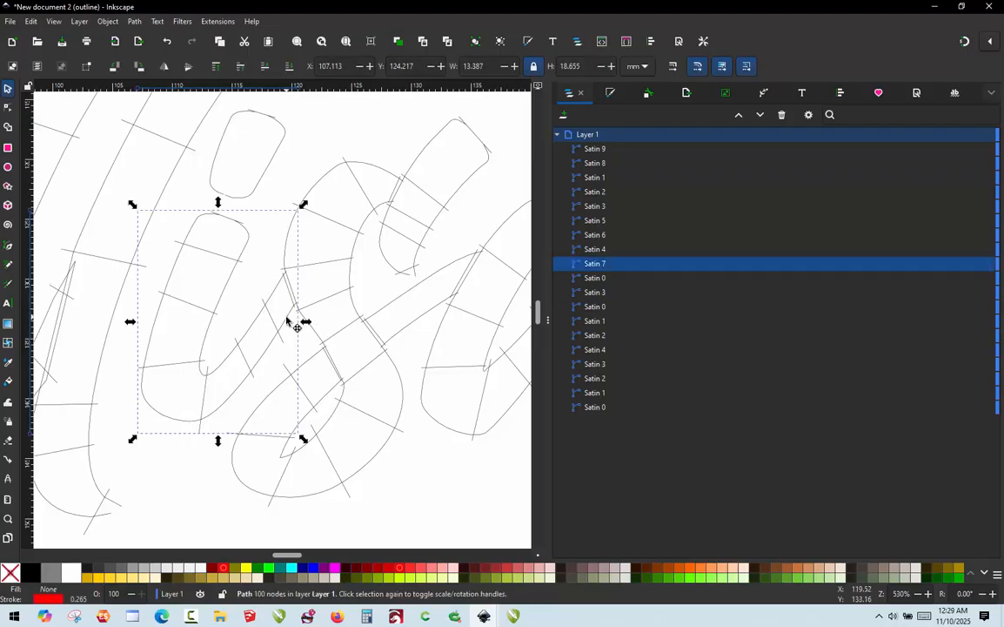
{"action": "left_click", "coordinate": [418, 328], "text": "shift"}
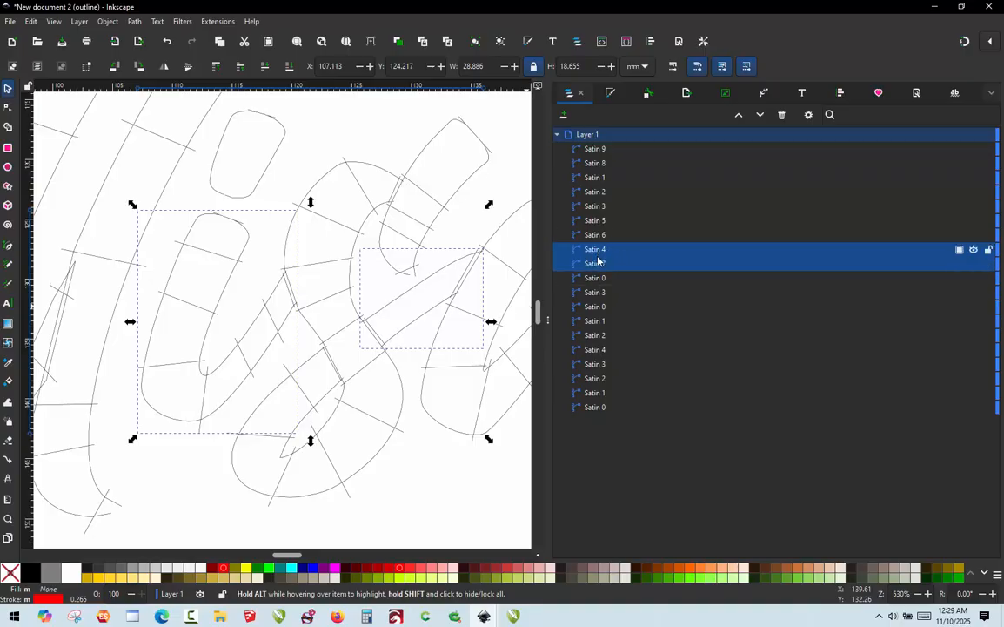
{"action": "left_click", "coordinate": [225, 21]}
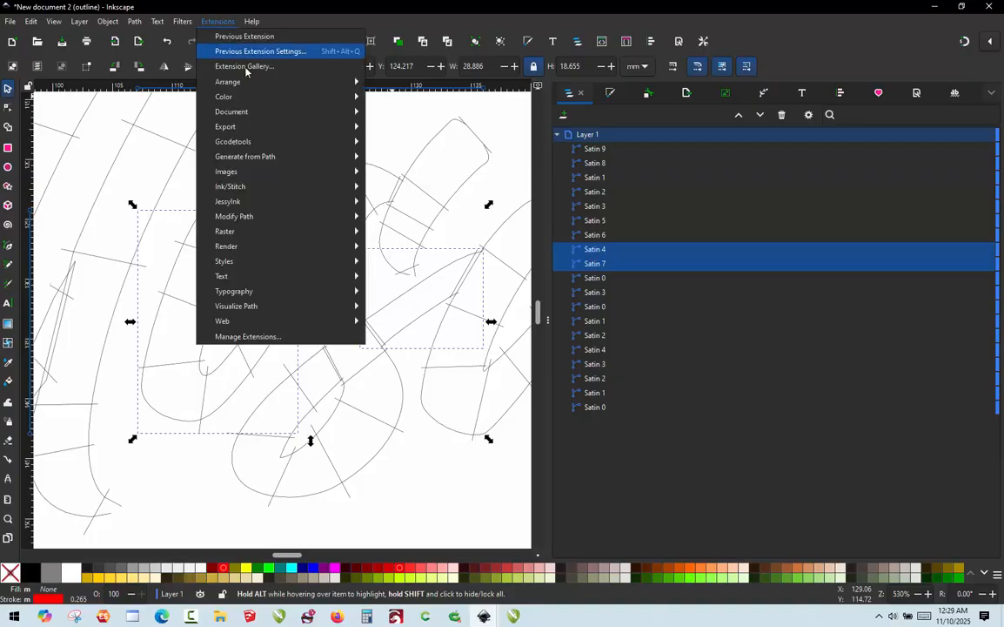
{"action": "mouse_move", "coordinate": [267, 186]}
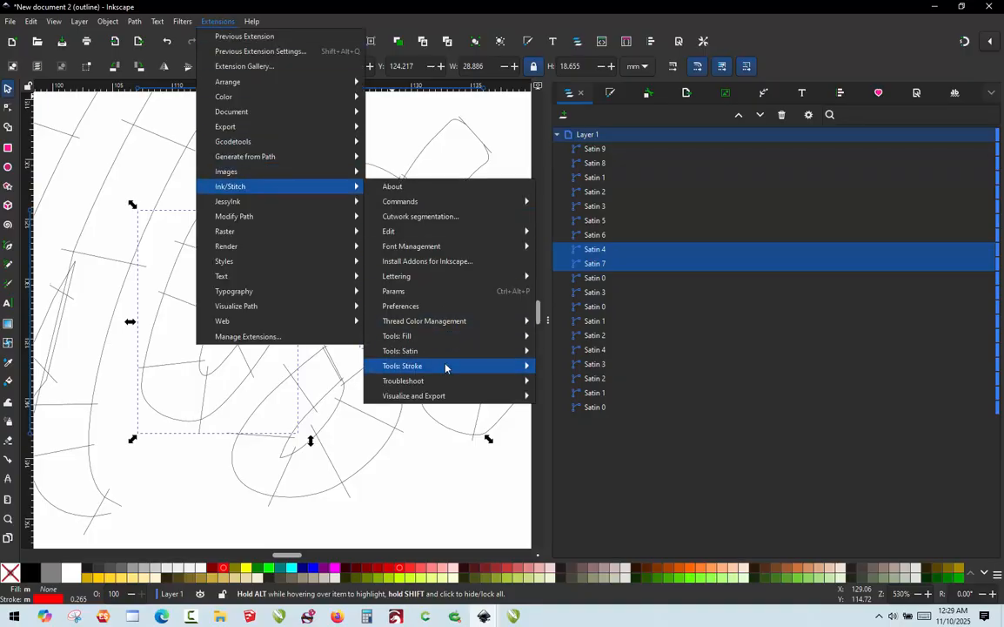
{"action": "mouse_move", "coordinate": [445, 367]}
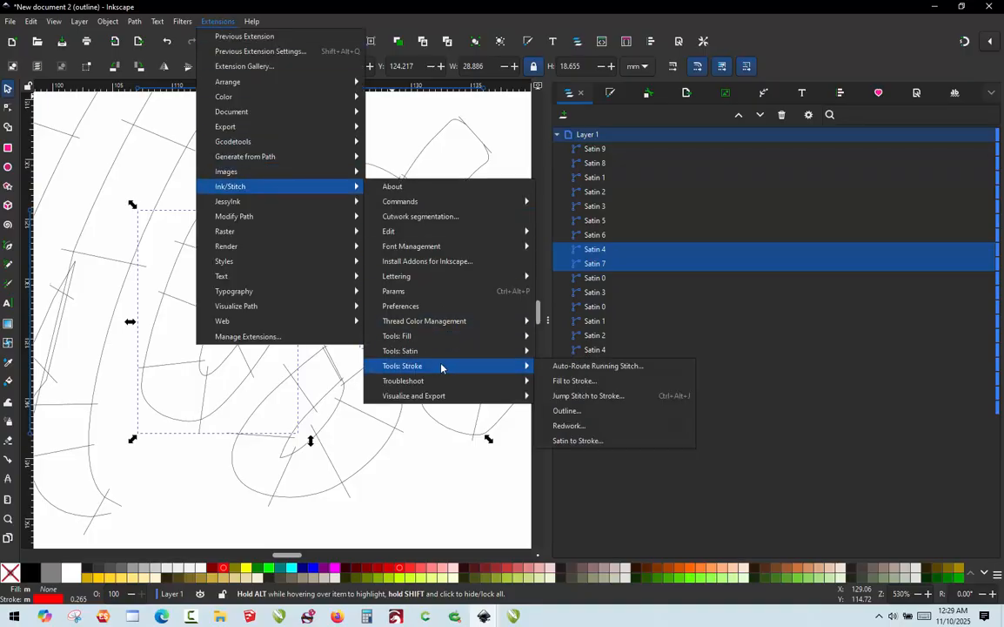
{"action": "left_click", "coordinate": [589, 396]}
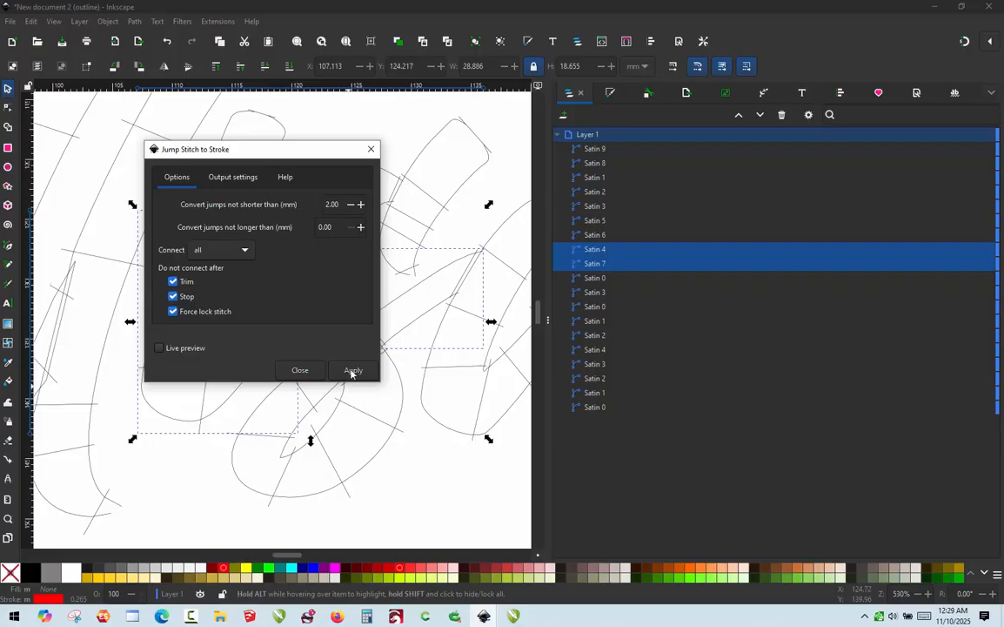
{"action": "left_click", "coordinate": [352, 371]}
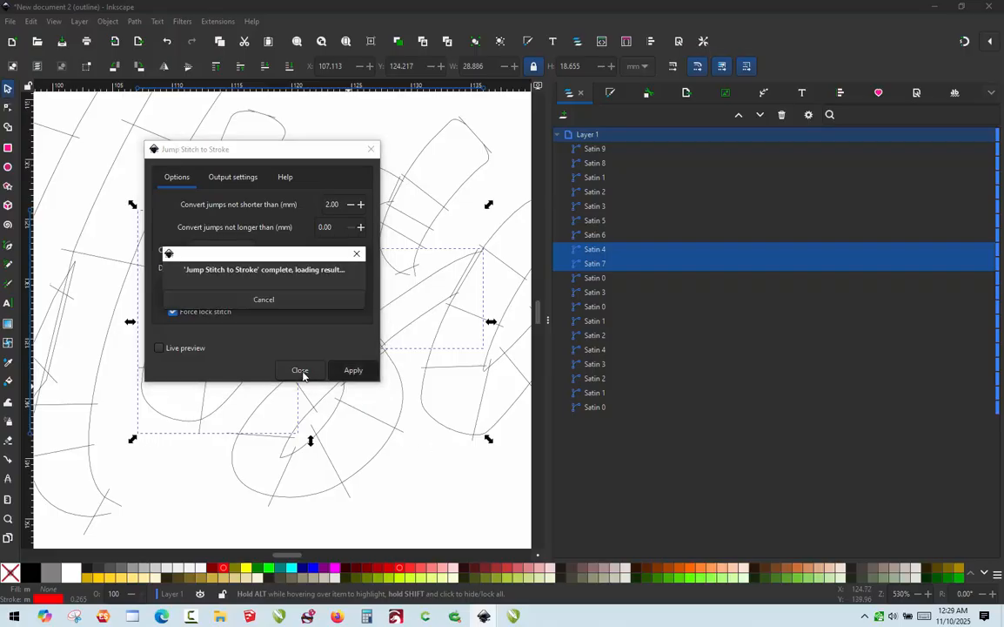
{"action": "left_click", "coordinate": [299, 371]}
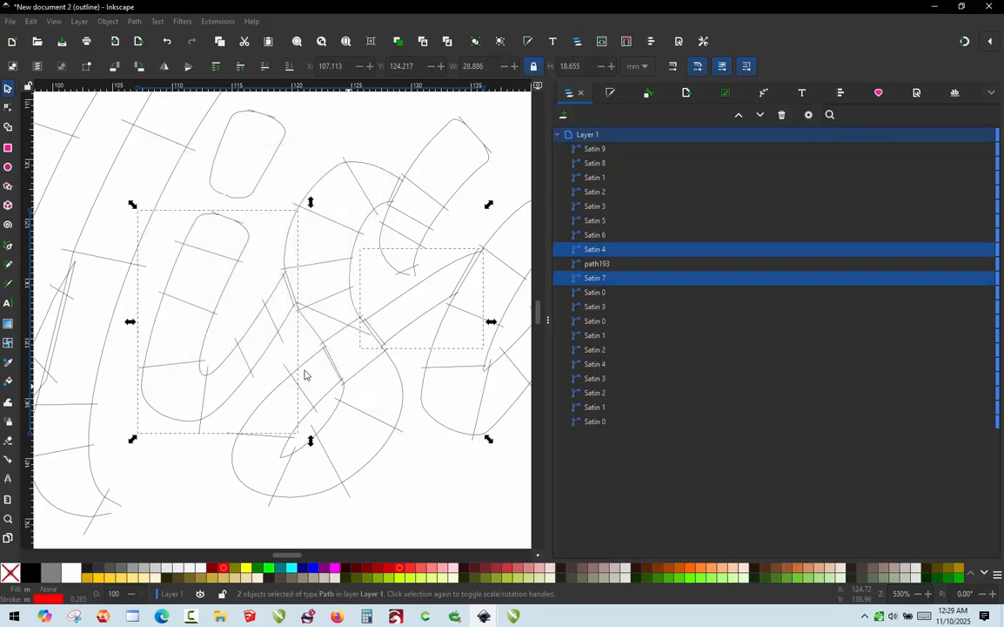
Add two nodes to the new connecting stroke and move them so it bends through the inside of the s.
{"action": "left_click", "coordinate": [315, 312]}
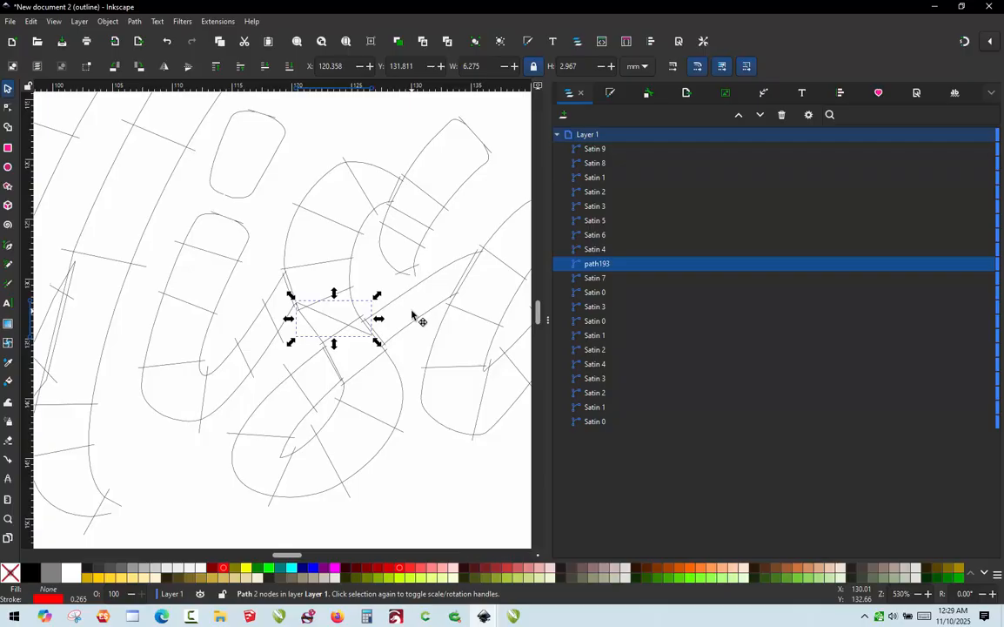
{"action": "scroll", "coordinate": [300, 295], "scroll_direction": "up", "scroll_amount": 2}
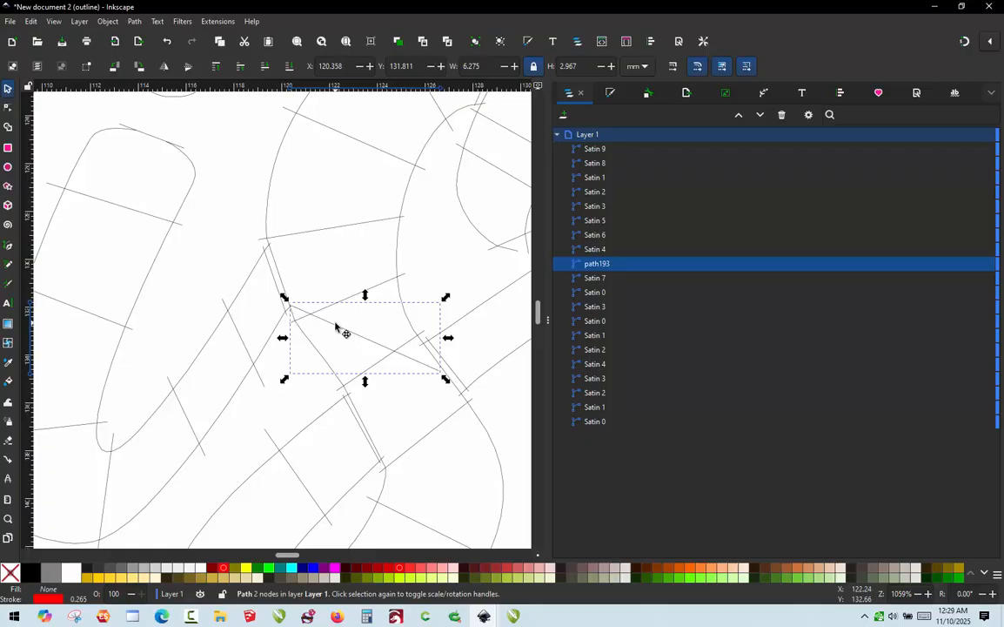
{"action": "key", "text": "n"}
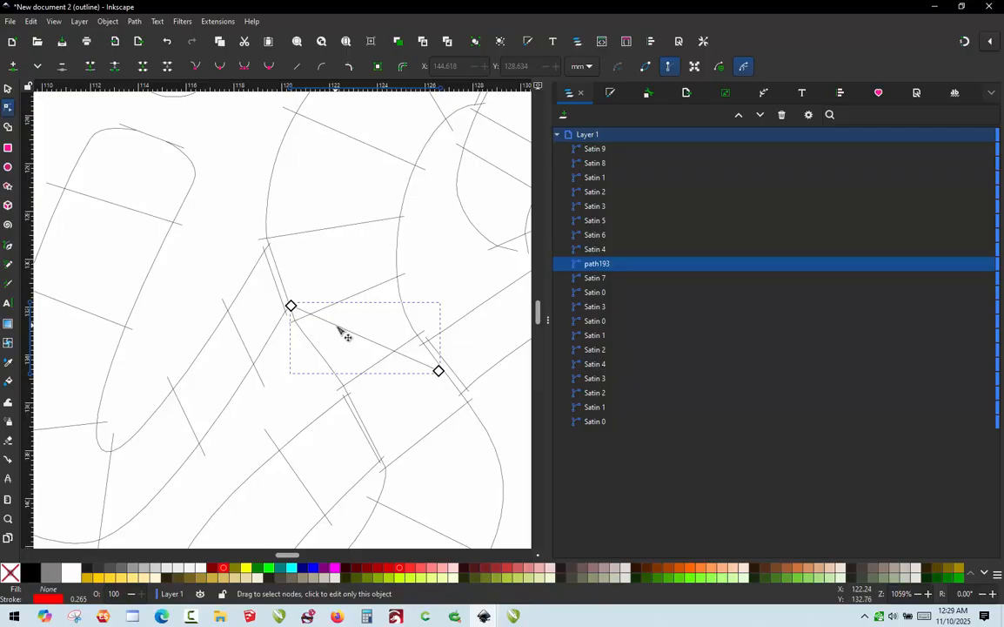
{"action": "left_click", "coordinate": [339, 329]}
{"action": "double_click", "coordinate": [339, 328]}
{"action": "left_click_drag", "start_coordinate": [338, 326], "coordinate": [346, 277]}
{"action": "double_click", "coordinate": [394, 330]}
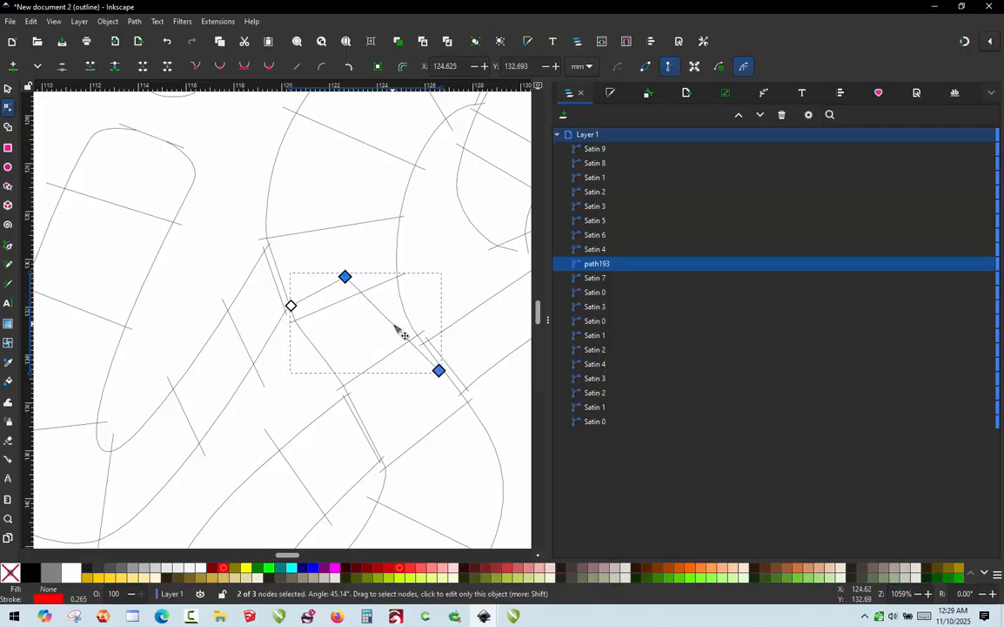
{"action": "left_click_drag", "start_coordinate": [392, 324], "coordinate": [401, 399]}
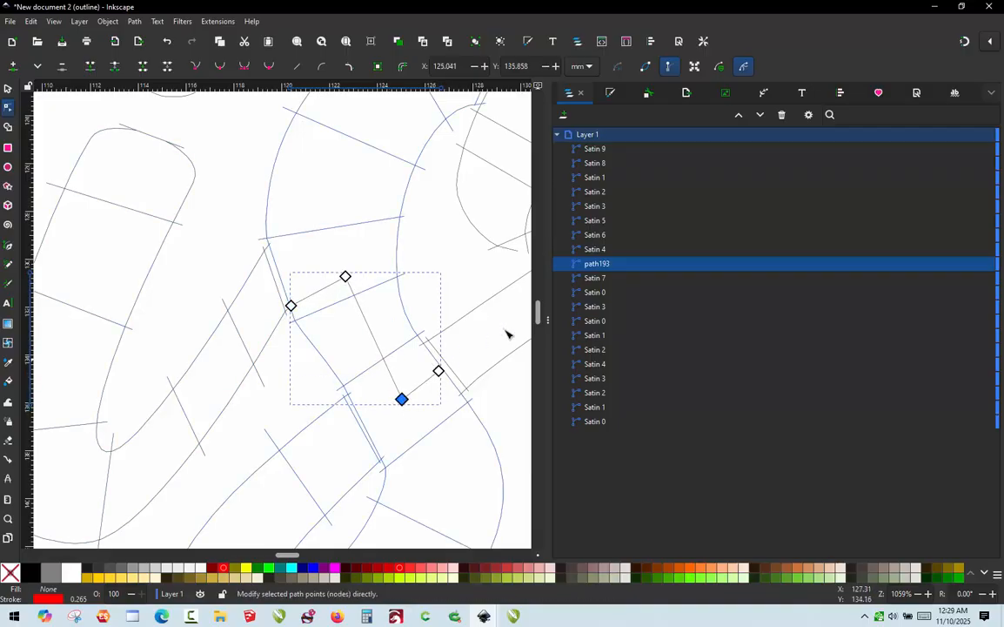
{"action": "left_click", "coordinate": [8, 88]}
Select all the lettering objects and save the document to the Desktop as an Inkscape SVG named Malissah Text.
{"action": "scroll", "coordinate": [382, 322], "scroll_direction": "down", "scroll_amount": 7}
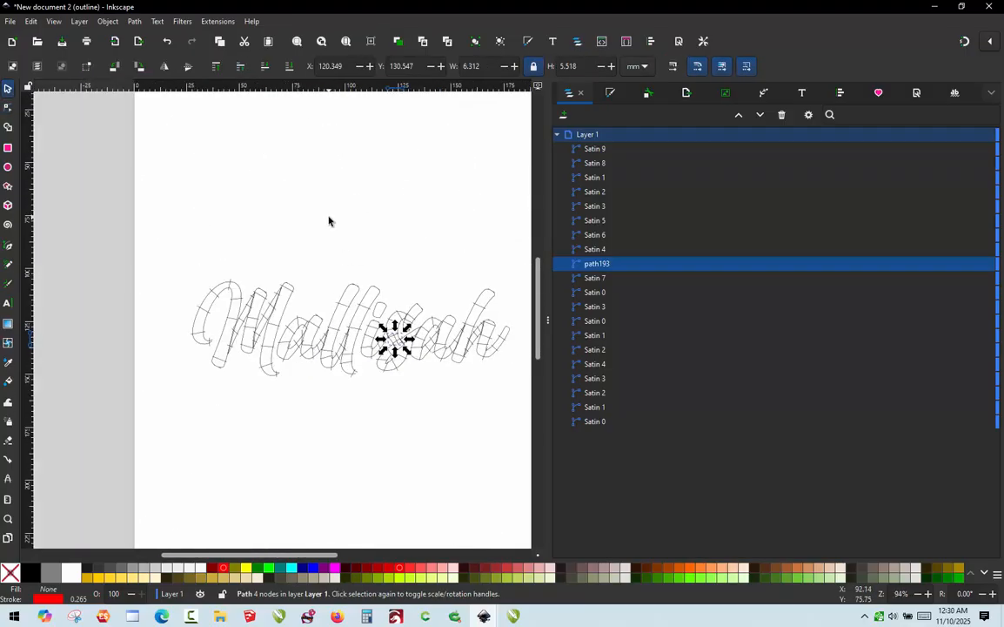
{"action": "left_click", "coordinate": [150, 254]}
{"action": "left_click_drag", "start_coordinate": [155, 252], "coordinate": [352, 433]}
{"action": "left_click", "coordinate": [12, 23]}
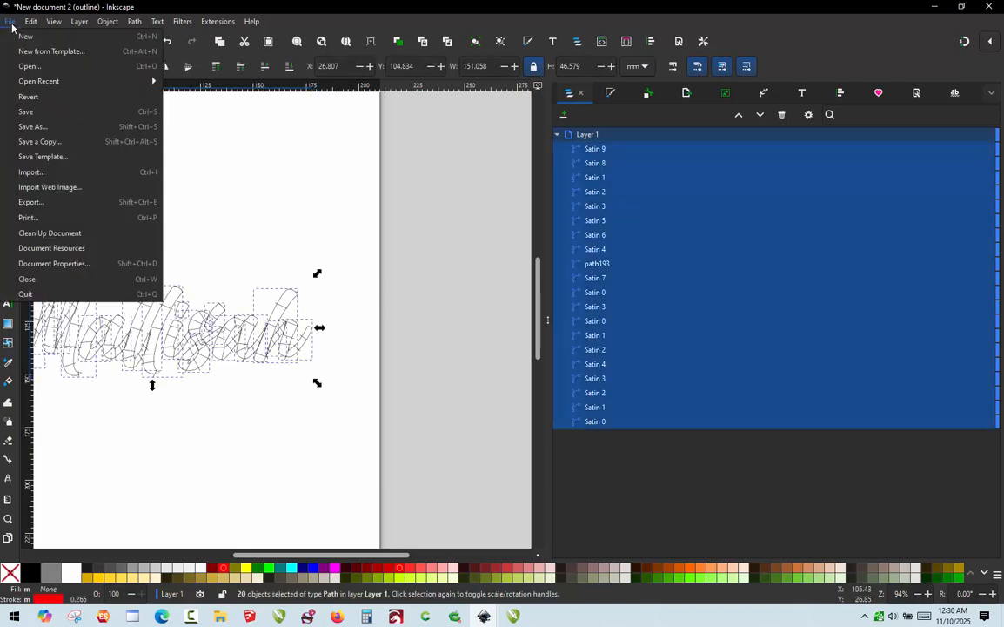
{"action": "left_click", "coordinate": [51, 119]}
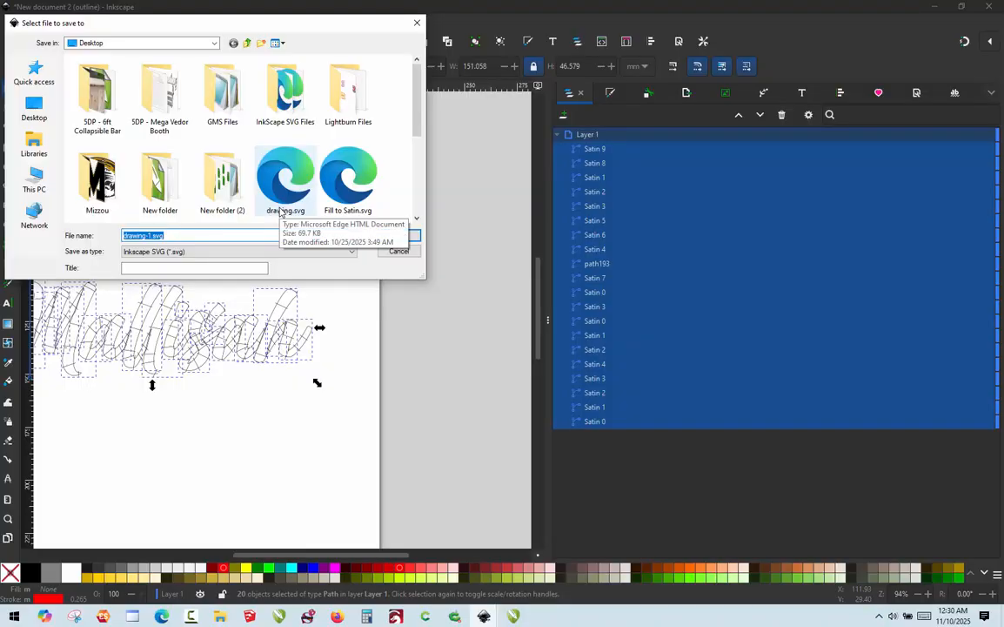
{"action": "type", "text": "Malissah Text"}
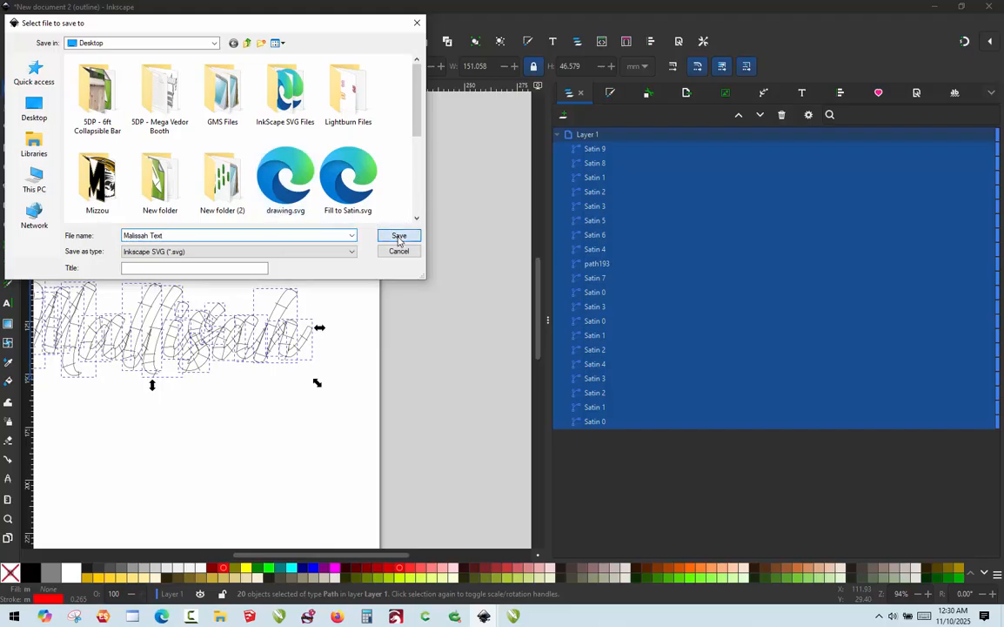
{"action": "left_click", "coordinate": [399, 240]}
Check the stitch preview with the new connecting stroke in Embroidery Params, and apply the params to all selected objects.
{"action": "scroll", "coordinate": [426, 264], "scroll_direction": "down", "scroll_amount": 1}
{"action": "scroll", "coordinate": [198, 282], "scroll_direction": "up", "scroll_amount": 2}
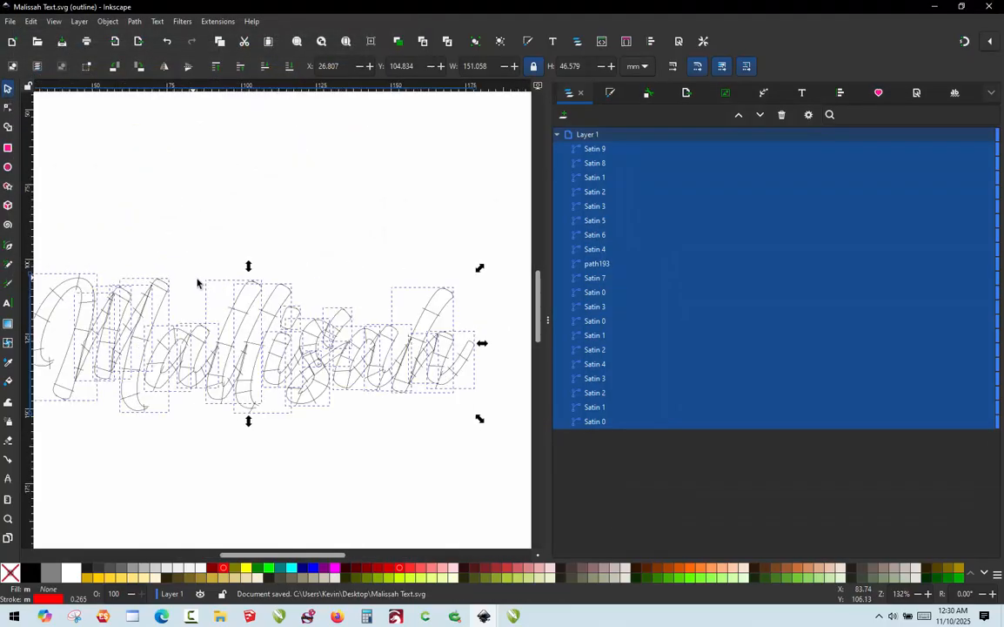
{"action": "scroll", "coordinate": [209, 281], "scroll_direction": "down", "scroll_amount": 1}
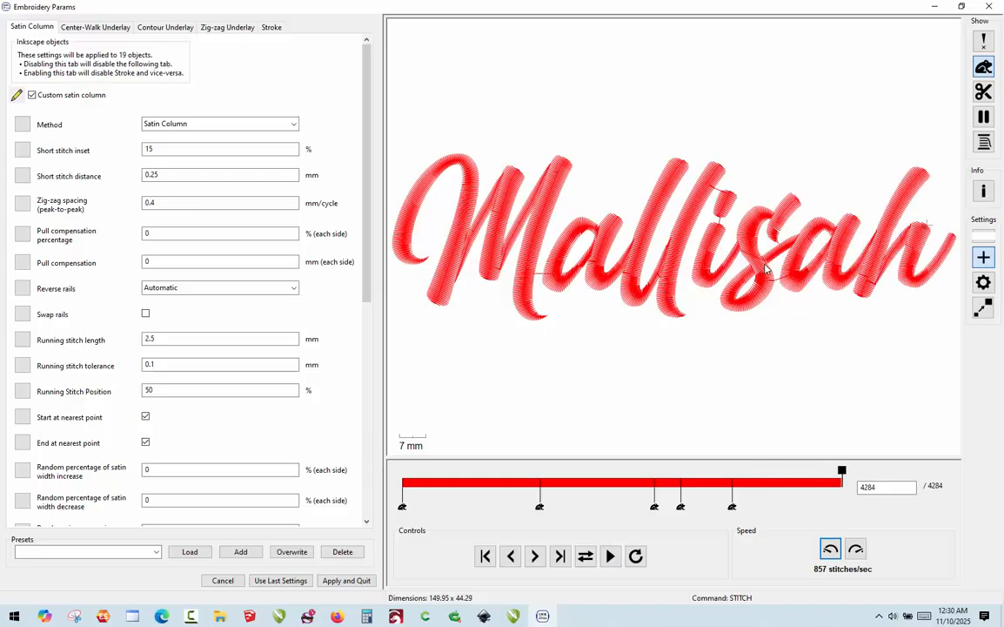
{"action": "left_click", "coordinate": [335, 579]}
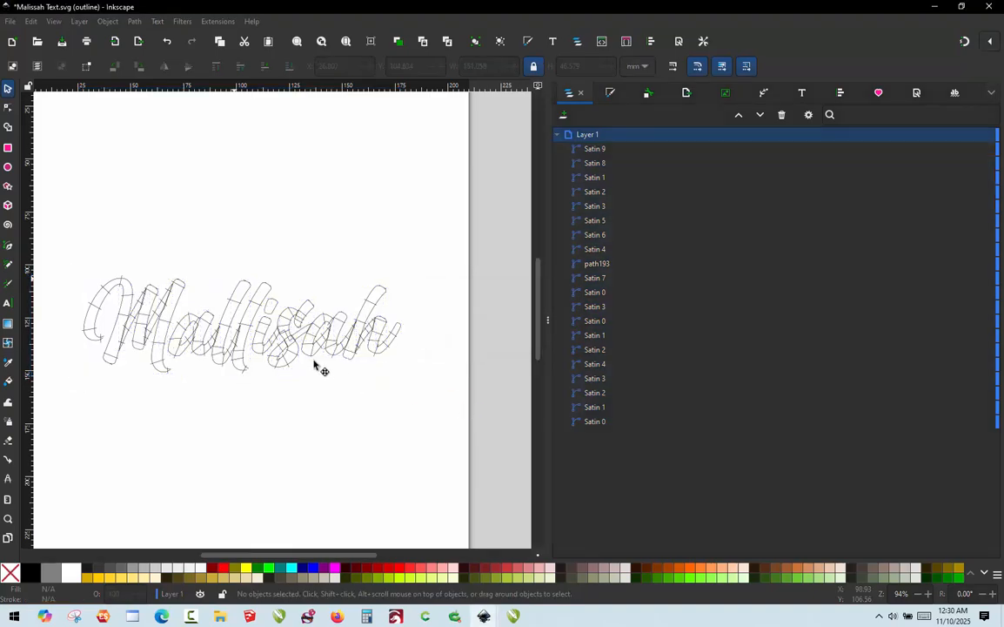
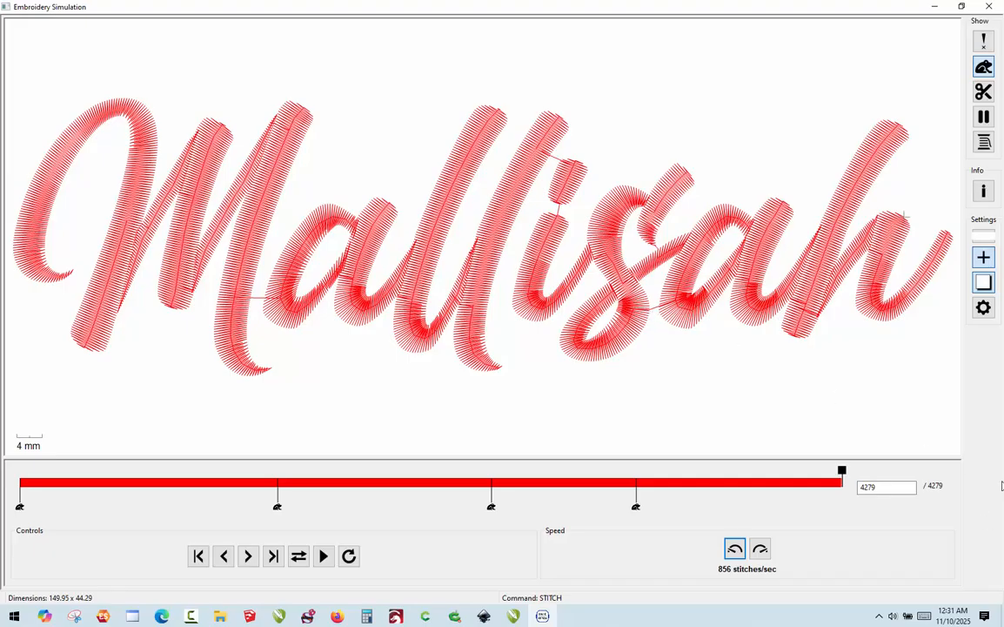
Check the design info for the full lettering in the embroidery simulation, and close the simulation.
{"action": "left_click", "coordinate": [984, 190]}
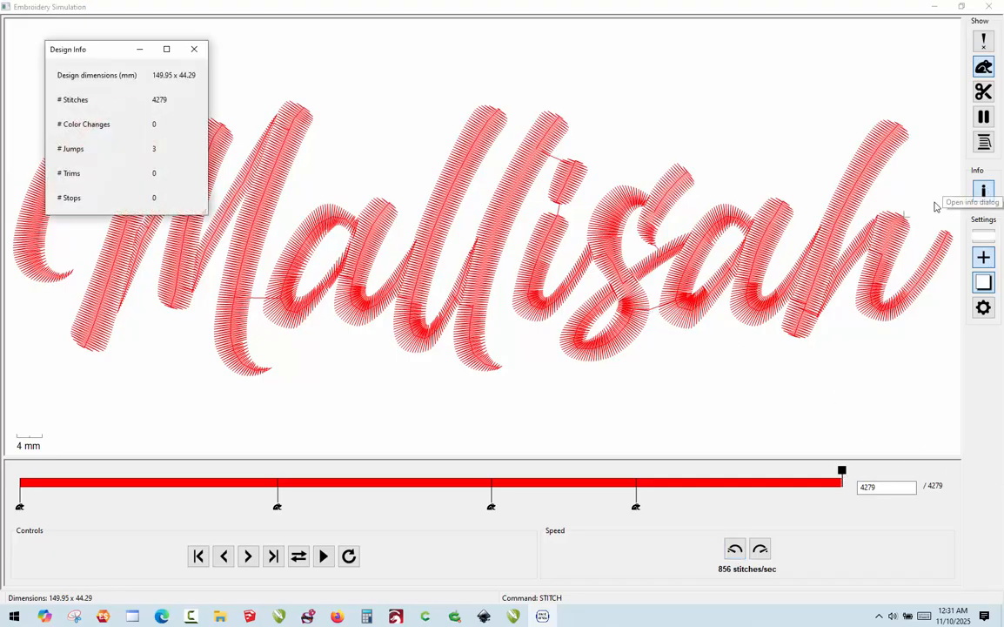
{"action": "left_click", "coordinate": [194, 48]}
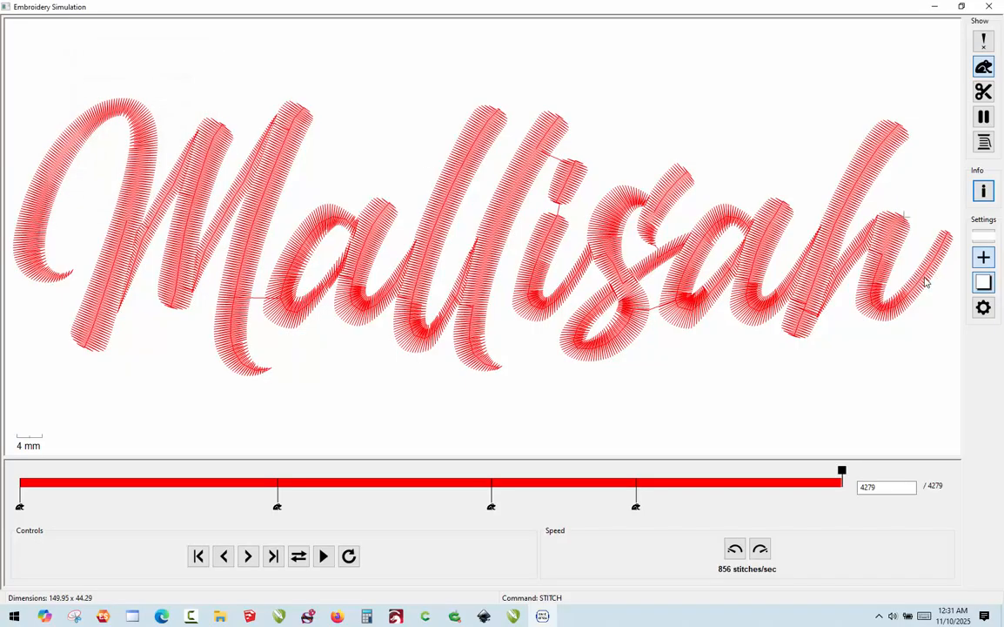
{"action": "left_click", "coordinate": [992, 7]}
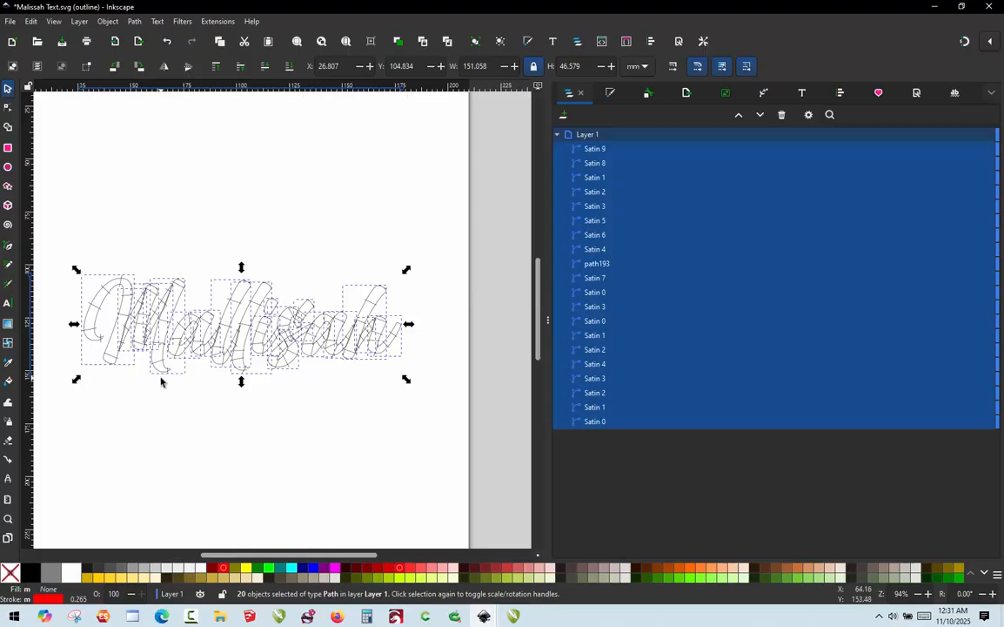
Measure the width of the first l's satin column near its upper end.
{"action": "scroll", "coordinate": [200, 266], "scroll_direction": "up", "scroll_amount": 1}
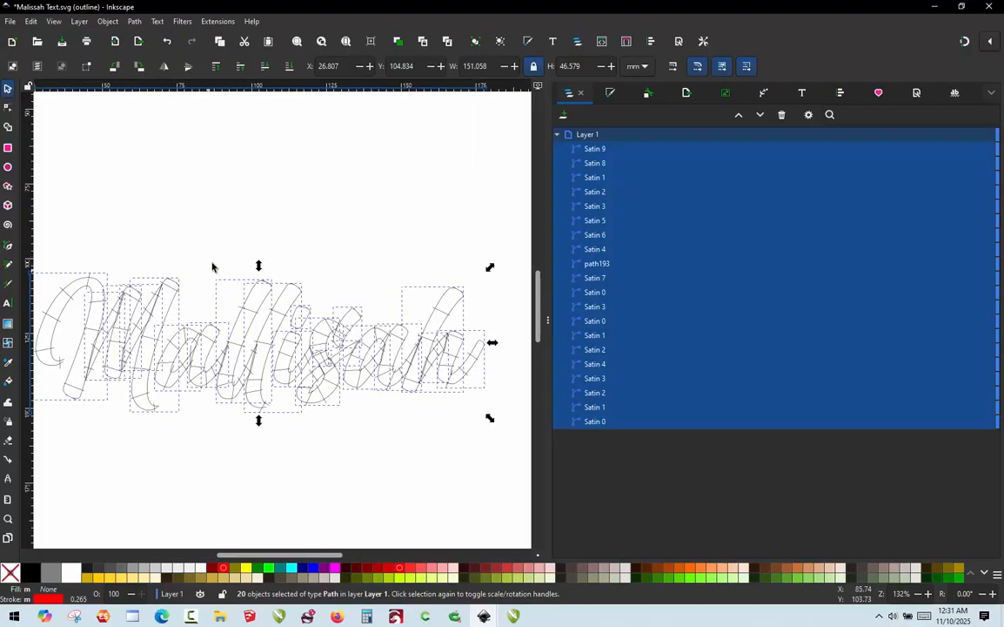
{"action": "left_click", "coordinate": [246, 302]}
{"action": "scroll", "coordinate": [253, 311], "scroll_direction": "up", "scroll_amount": 5}
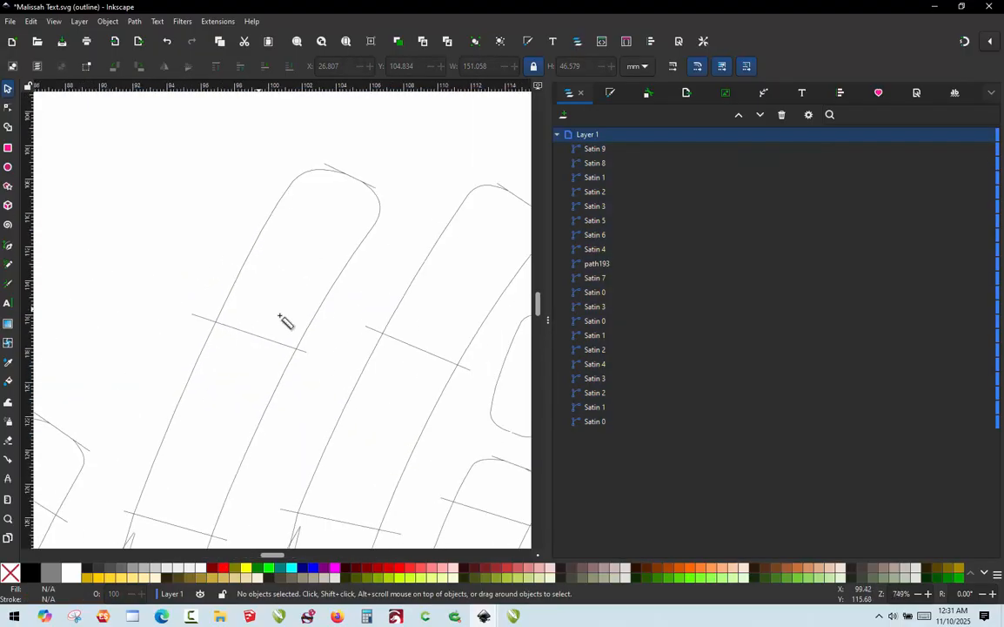
{"action": "key", "text": "m"}
{"action": "left_click_drag", "start_coordinate": [250, 249], "coordinate": [314, 273]}
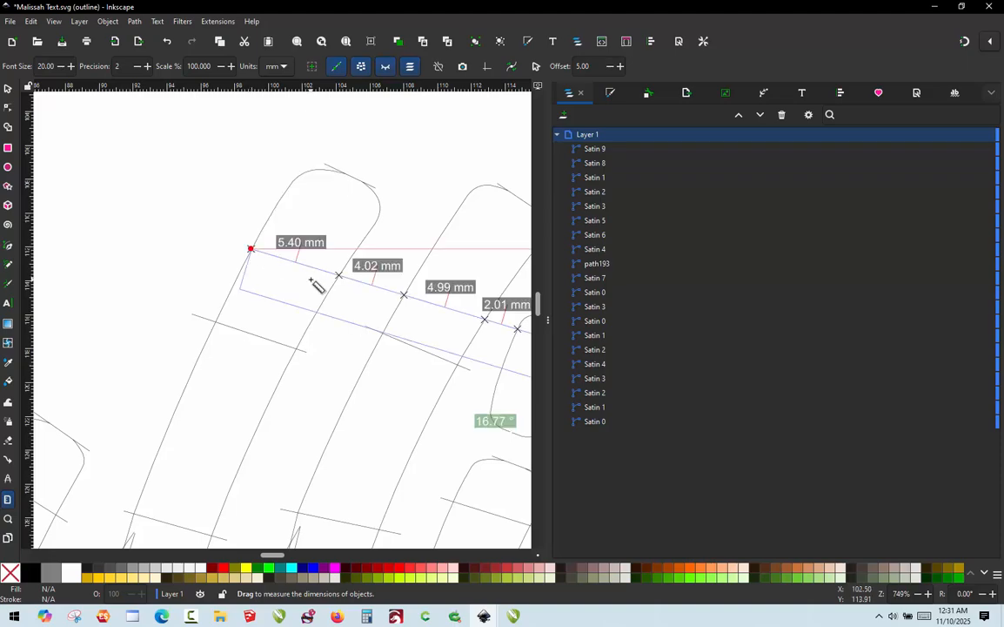
Undo the last change and measure the width of the first l's satin column just below its rounded upper end.
{"action": "key", "text": "ctrl+z"}
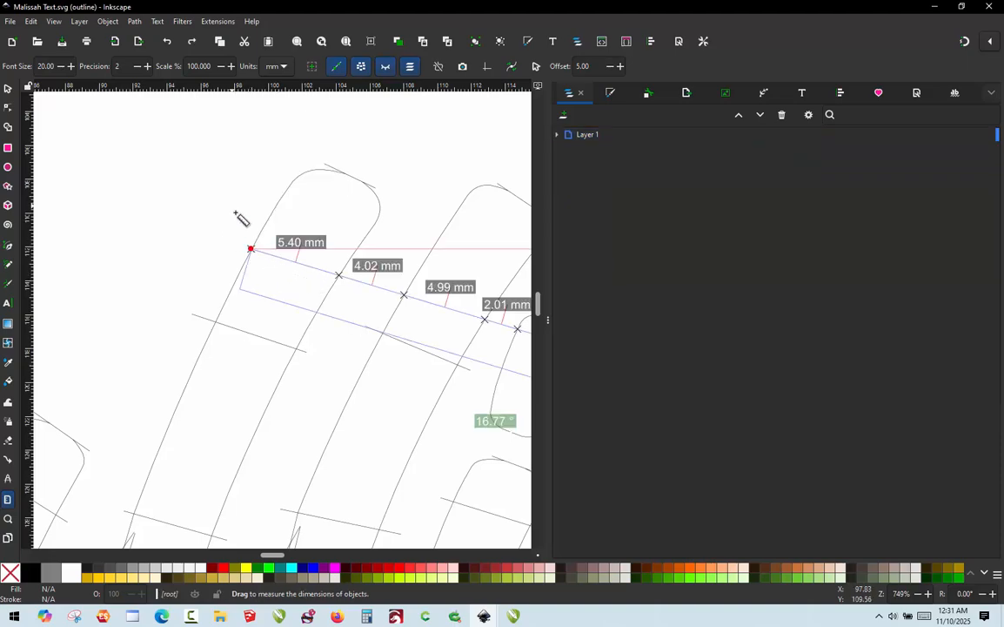
{"action": "left_click_drag", "start_coordinate": [270, 218], "coordinate": [344, 265]}
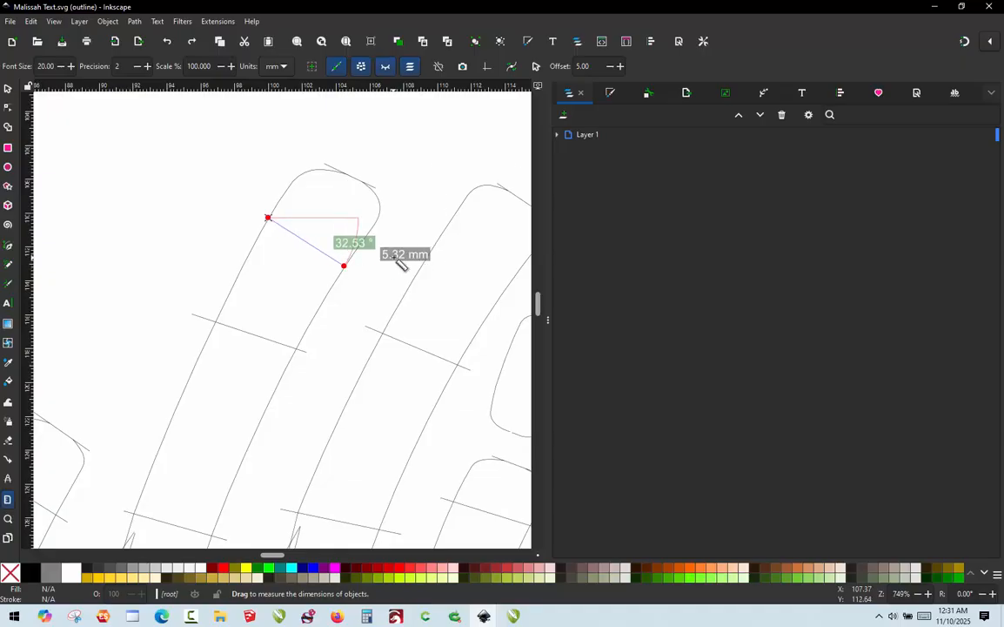
{"action": "key", "text": "s"}
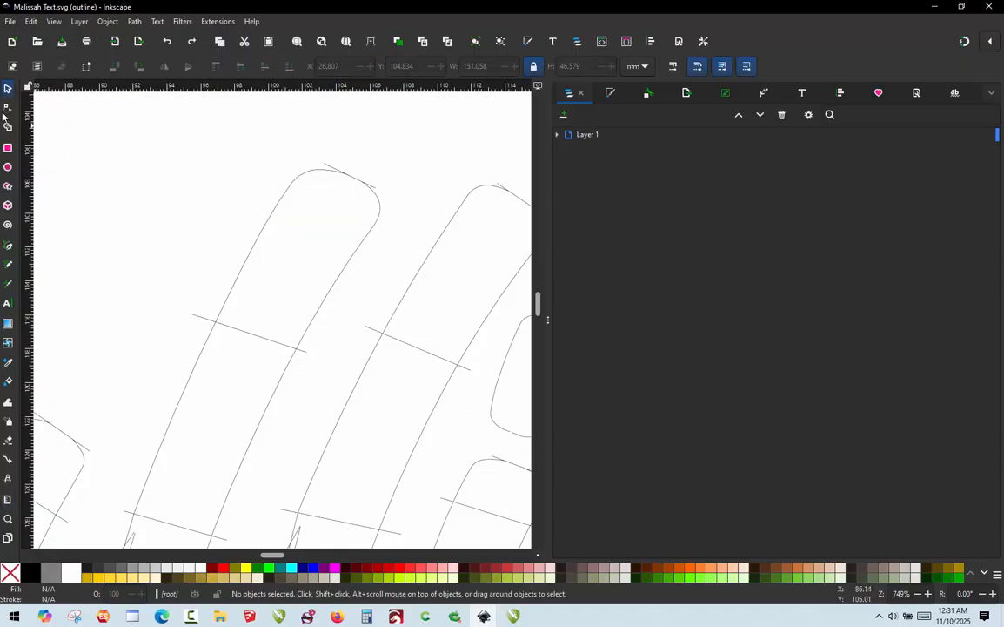
Select all the lettering objects and enable zig-zag underlay for their satin columns in Embroidery Params.
{"action": "scroll", "coordinate": [363, 239], "scroll_direction": "down", "scroll_amount": 7}
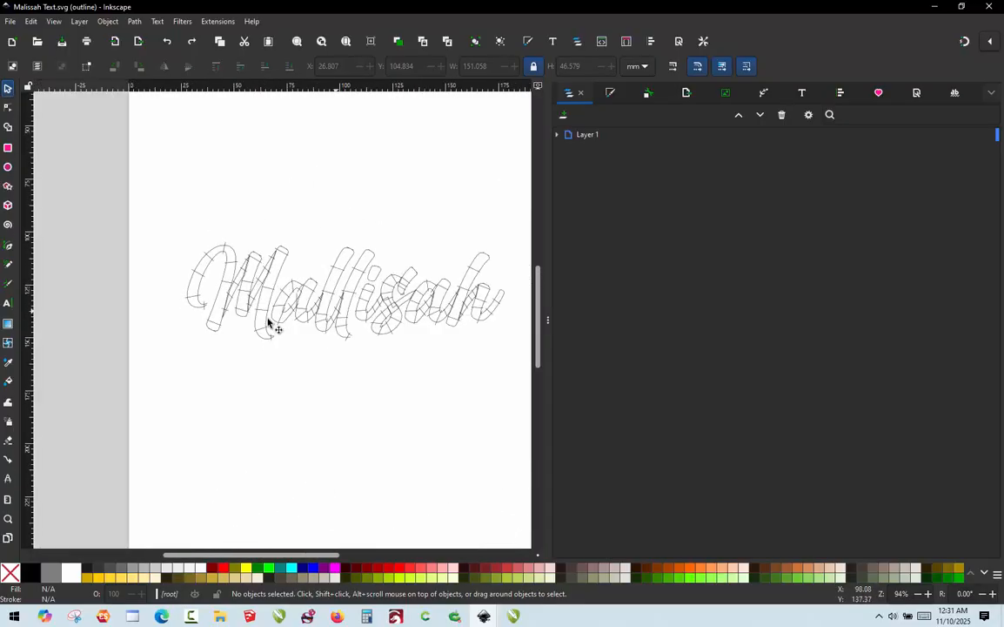
{"action": "scroll", "coordinate": [271, 251], "scroll_direction": "up", "scroll_amount": 1}
{"action": "left_click_drag", "start_coordinate": [126, 202], "coordinate": [499, 364]}
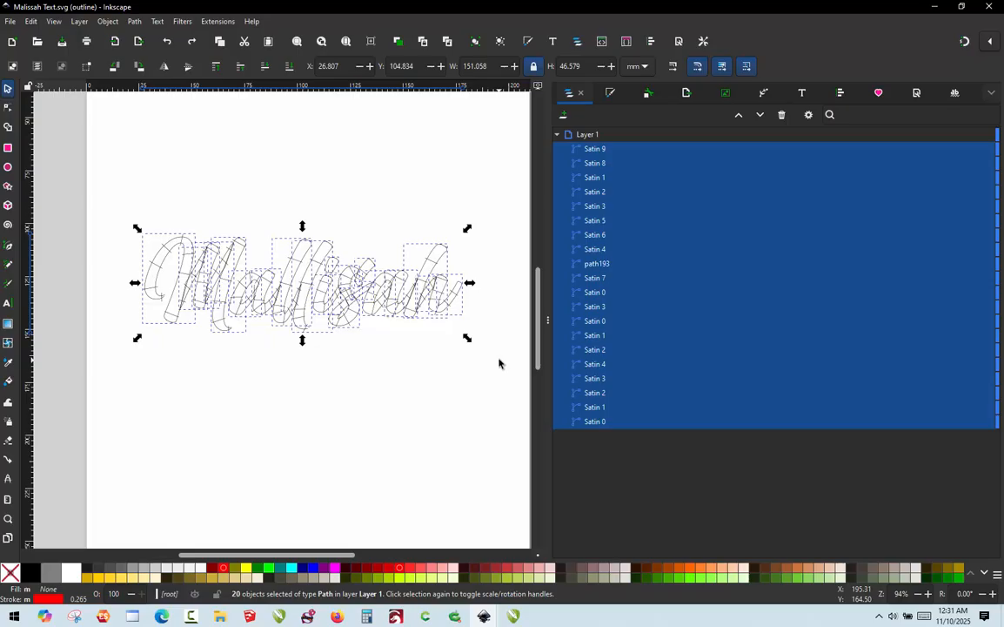
{"action": "key", "text": "ctrl+alt+p"}
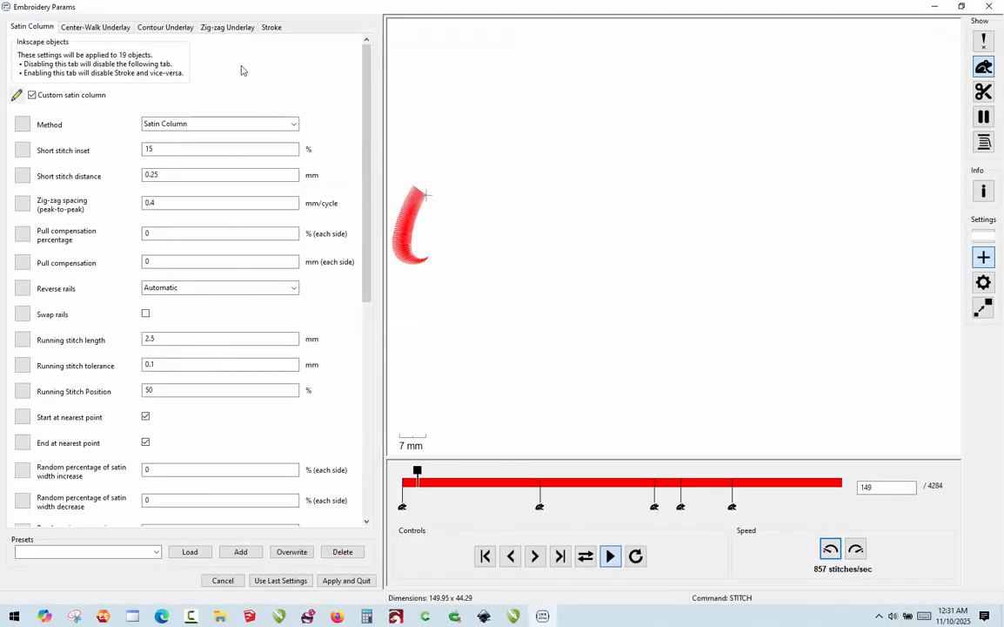
{"action": "left_click", "coordinate": [227, 27]}
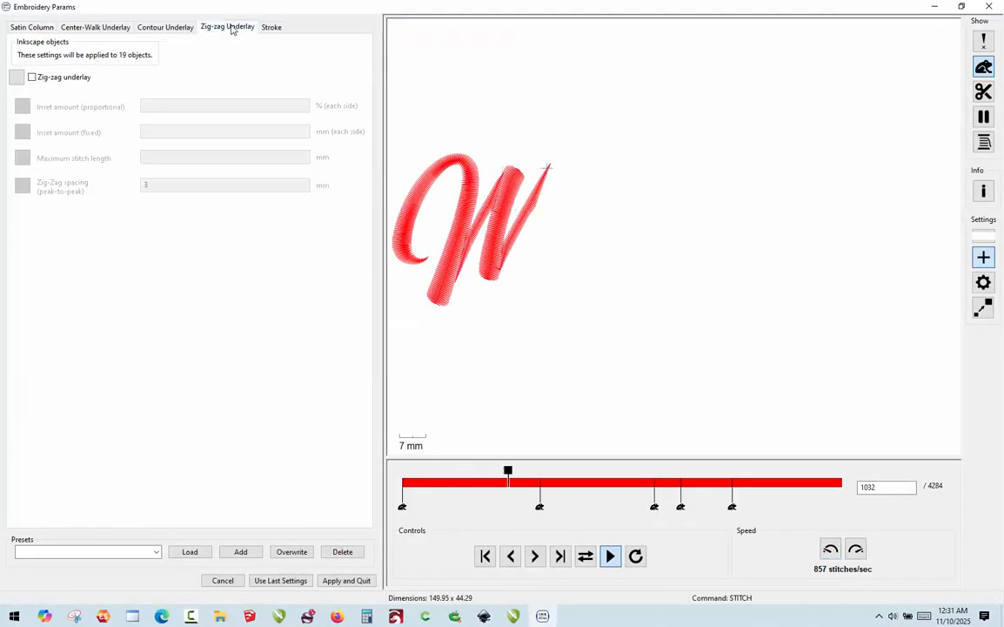
{"action": "left_click", "coordinate": [32, 77]}
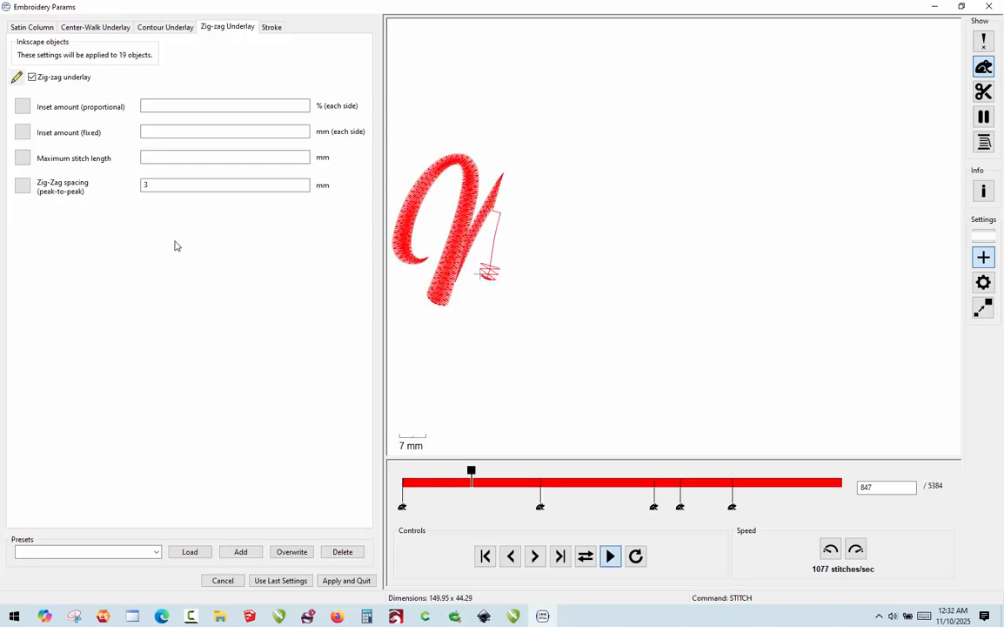
Enable contour underlay for the satin columns and inspect the stitch preview of the whole lettering.
{"action": "left_click", "coordinate": [149, 27]}
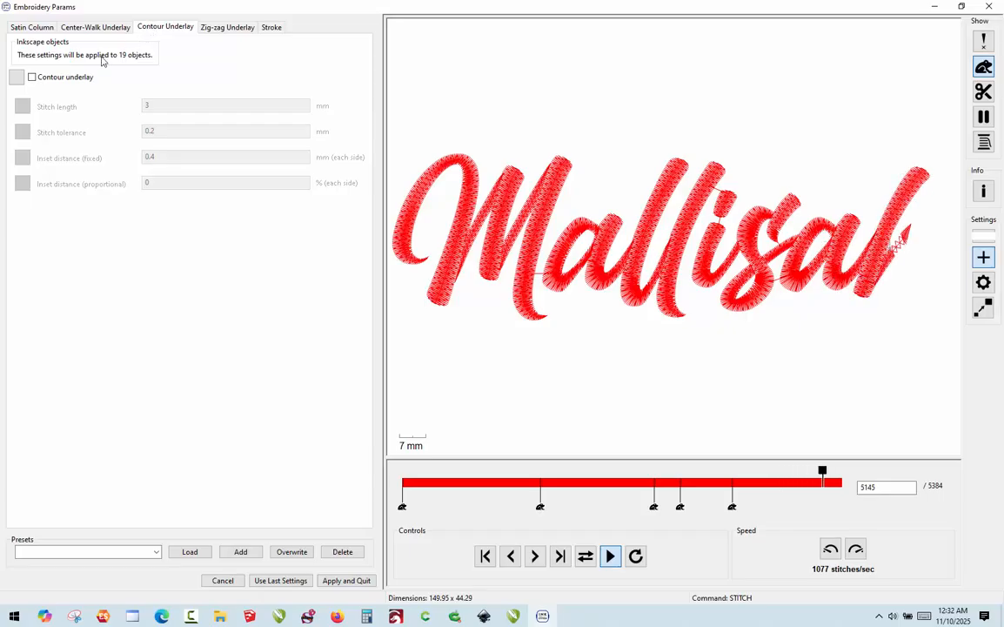
{"action": "left_click", "coordinate": [32, 78]}
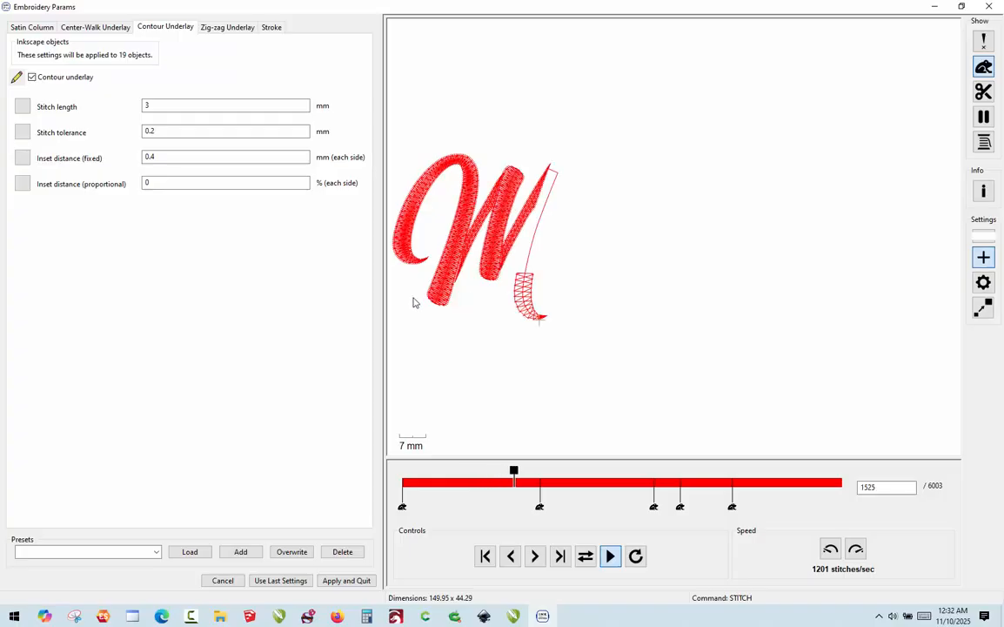
{"action": "scroll", "coordinate": [391, 266], "scroll_direction": "up", "scroll_amount": 4}
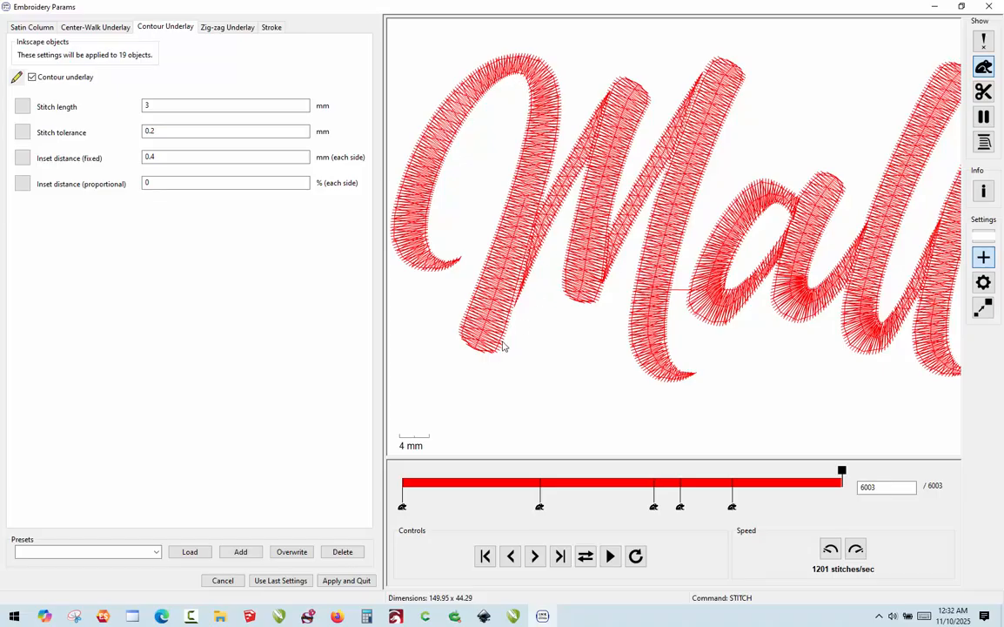
{"action": "scroll", "coordinate": [502, 346], "scroll_direction": "down", "scroll_amount": 1}
{"action": "scroll", "coordinate": [469, 348], "scroll_direction": "down", "scroll_amount": 3}
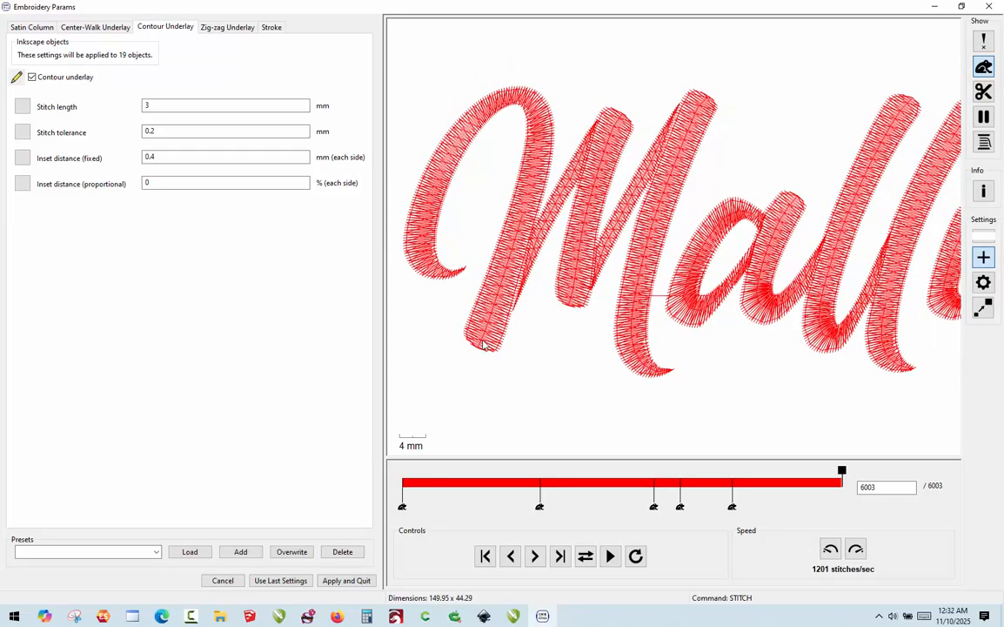
{"action": "scroll", "coordinate": [469, 348], "scroll_direction": "down", "scroll_amount": 3}
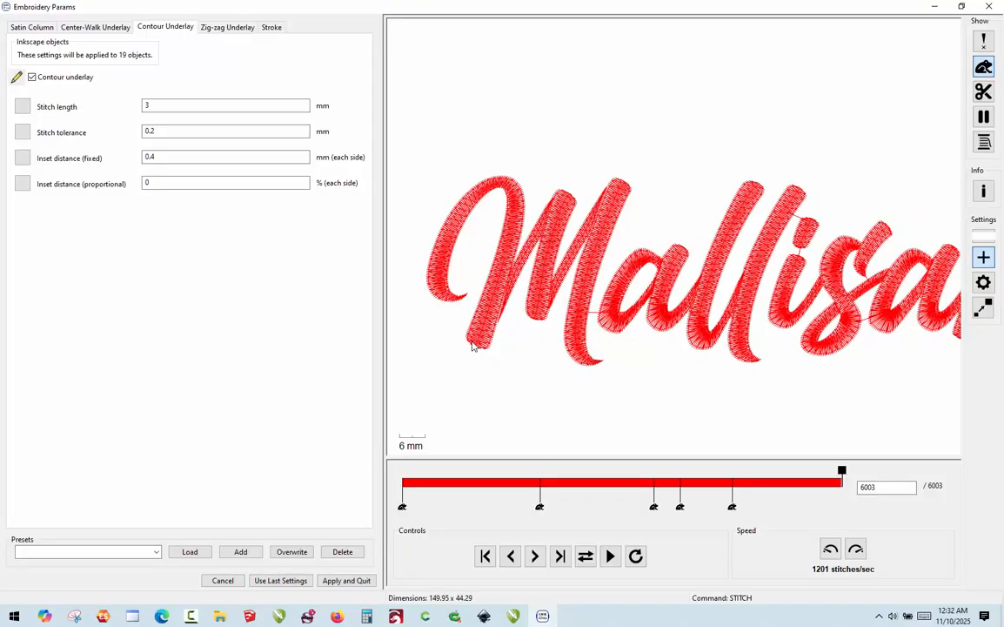
{"action": "scroll", "coordinate": [577, 279], "scroll_direction": "down", "scroll_amount": 5}
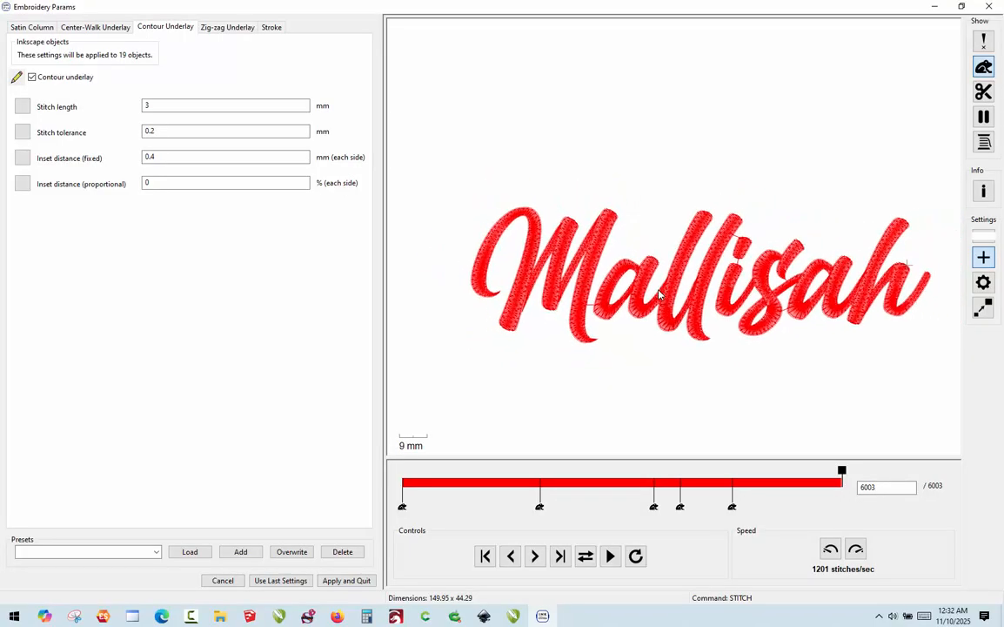
{"action": "scroll", "coordinate": [853, 281], "scroll_direction": "up", "scroll_amount": 4}
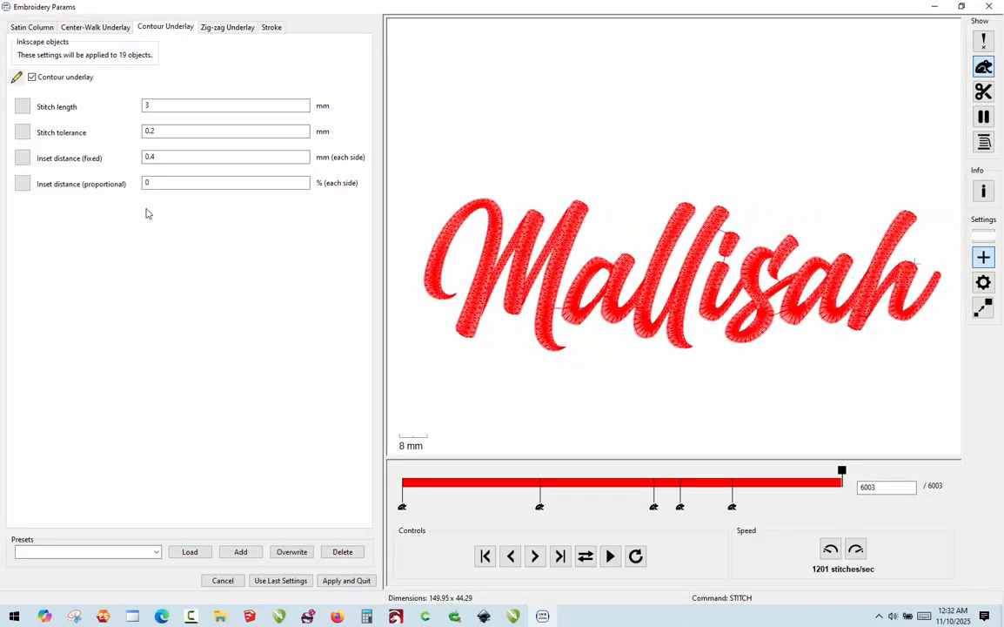
Set the satin columns' pull compensation percentage to 5% and inspect the widened stitches of the M and a up close.
{"action": "left_click", "coordinate": [31, 28]}
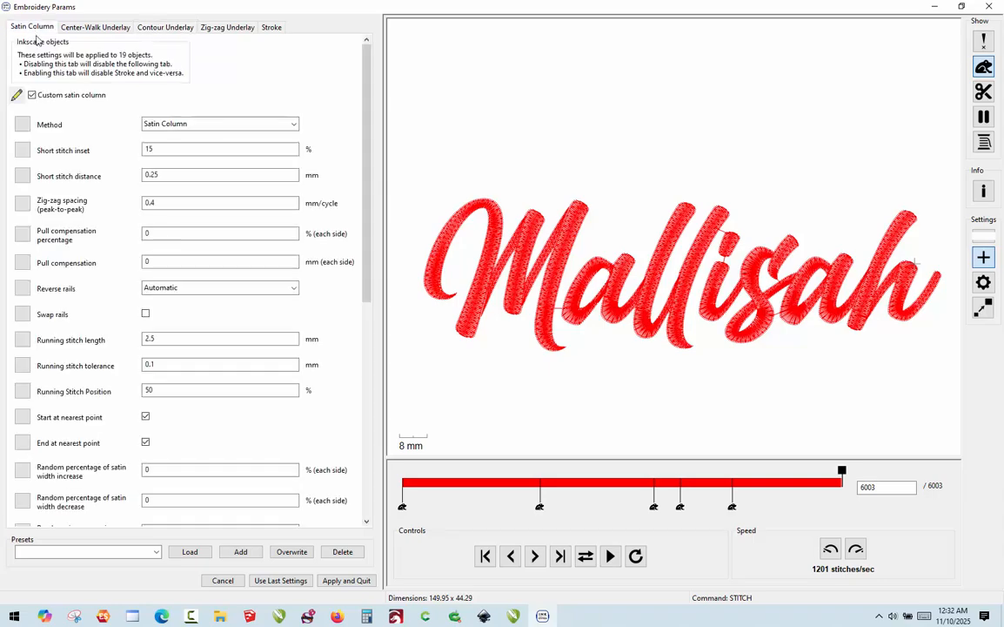
{"action": "left_click", "coordinate": [152, 233]}
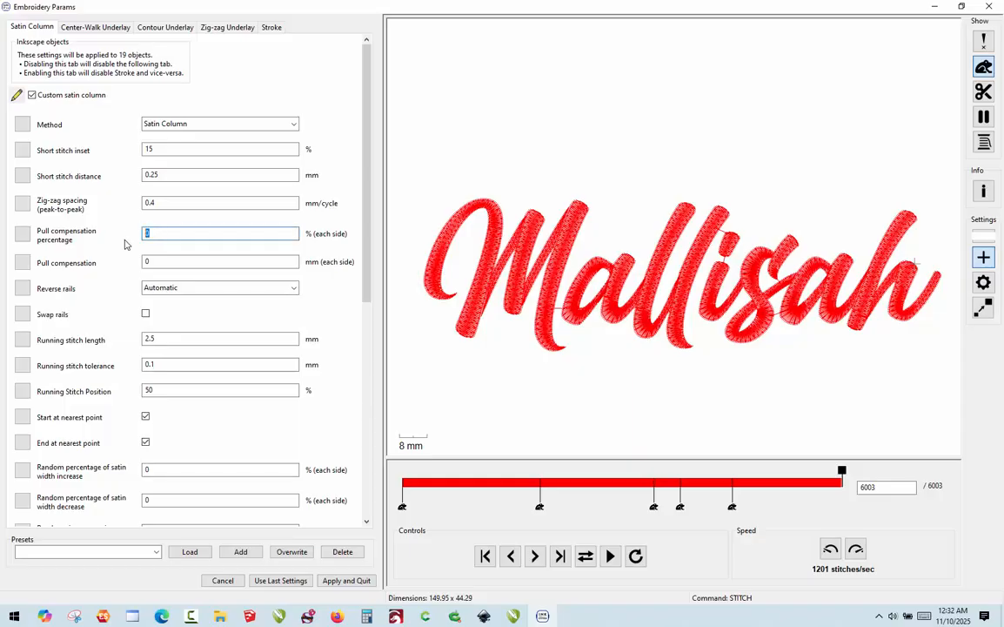
{"action": "type", "text": "5"}
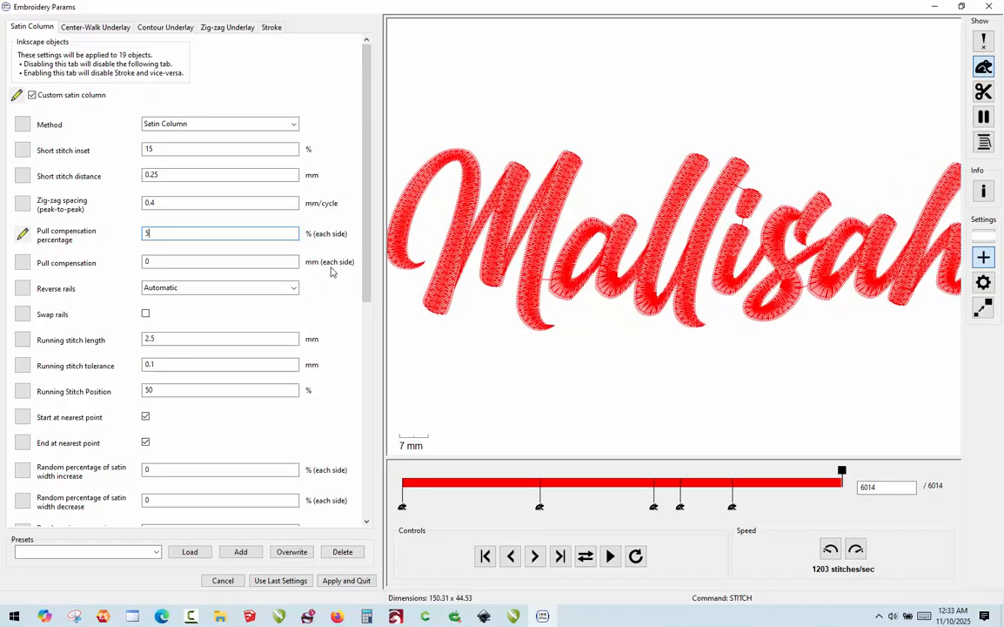
{"action": "scroll", "coordinate": [414, 252], "scroll_direction": "up", "scroll_amount": 5}
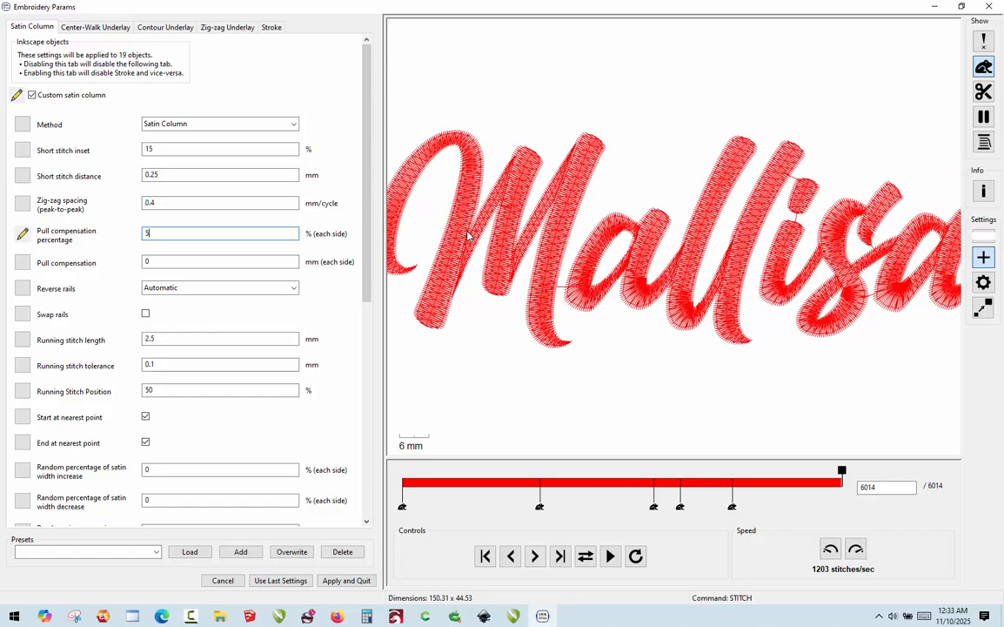
{"action": "scroll", "coordinate": [469, 233], "scroll_direction": "up", "scroll_amount": 4}
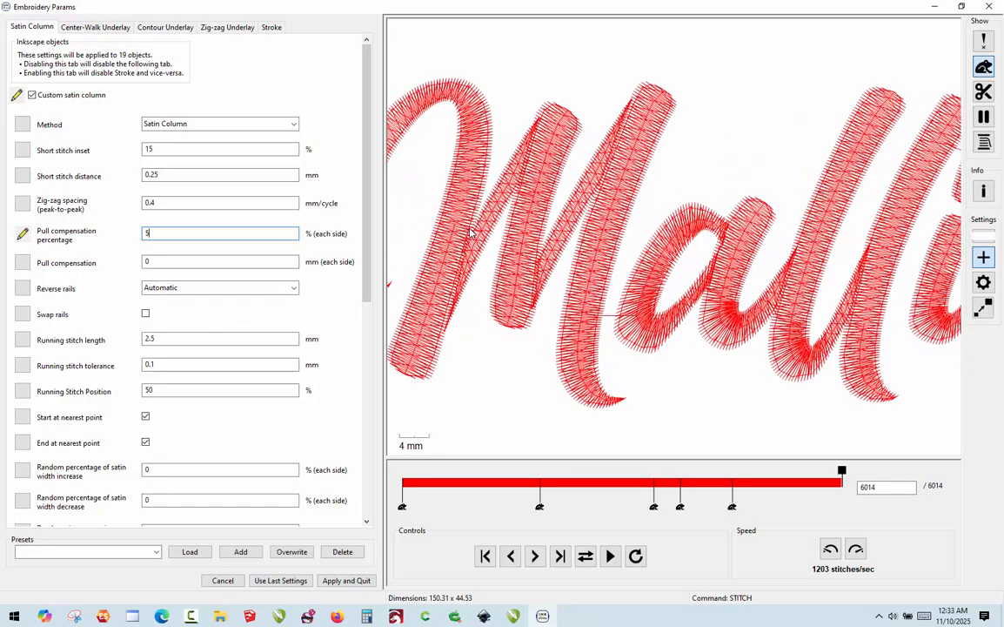
{"action": "scroll", "coordinate": [496, 235], "scroll_direction": "up", "scroll_amount": 3}
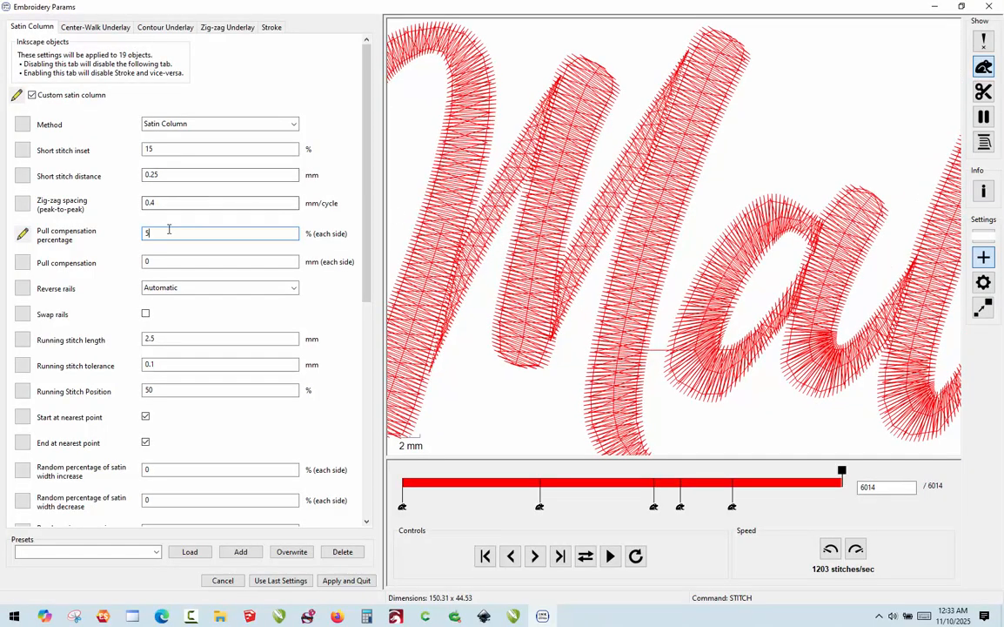
Try an exaggerated pull compensation percentage of 40% and examine its effect on the columns in the preview.
{"action": "left_click_drag", "start_coordinate": [158, 235], "coordinate": [124, 235]}
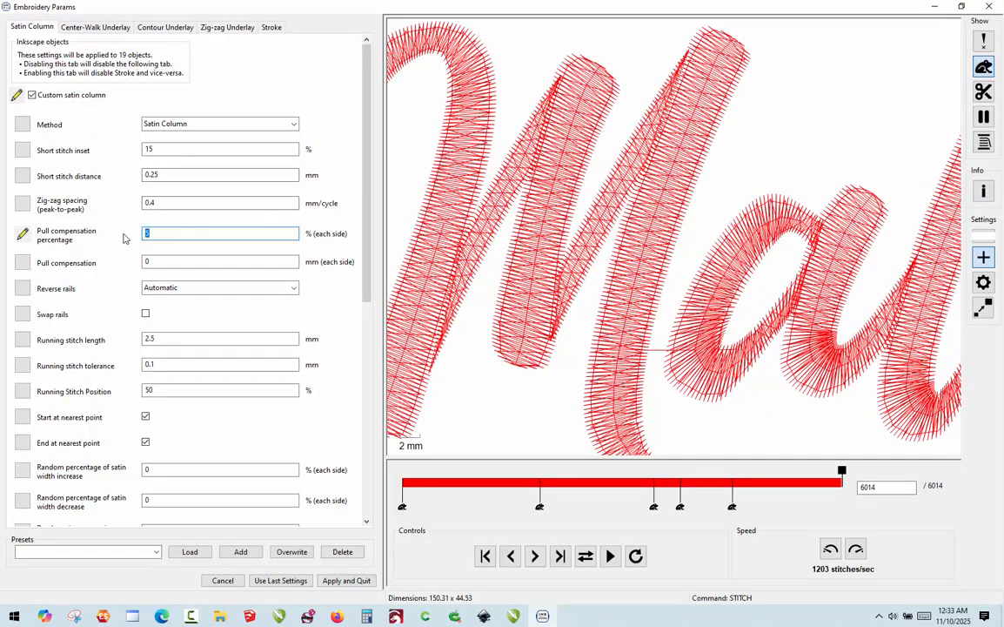
{"action": "type", "text": "40"}
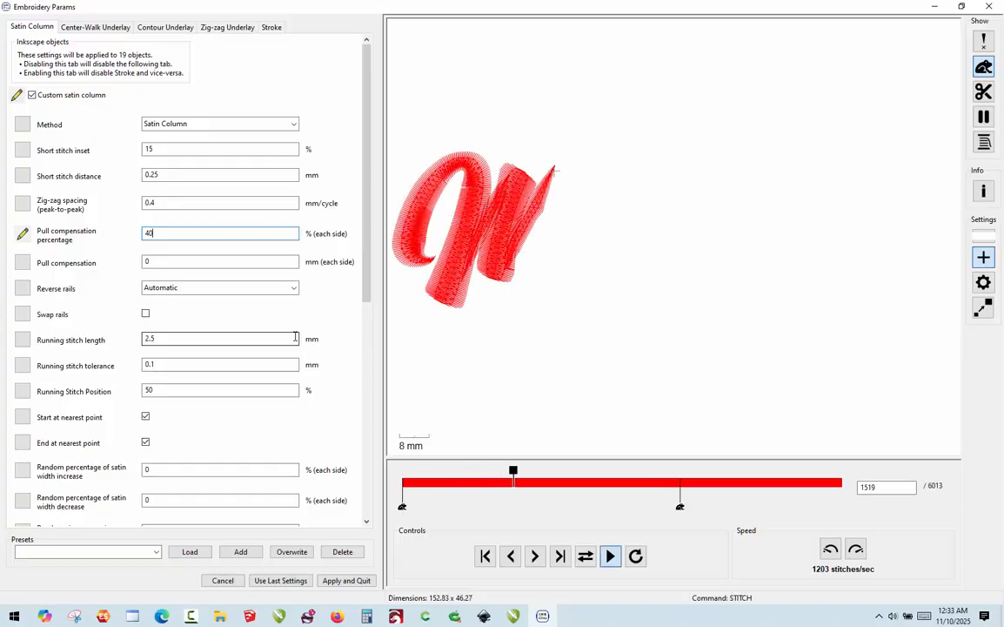
{"action": "scroll", "coordinate": [537, 246], "scroll_direction": "up", "scroll_amount": 7}
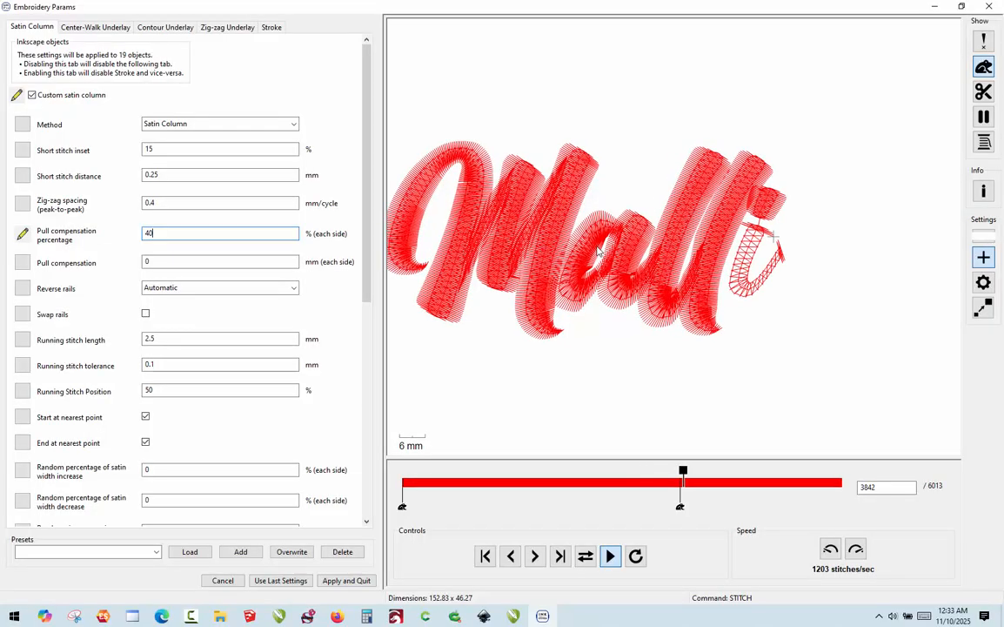
{"action": "scroll", "coordinate": [647, 248], "scroll_direction": "up", "scroll_amount": 3}
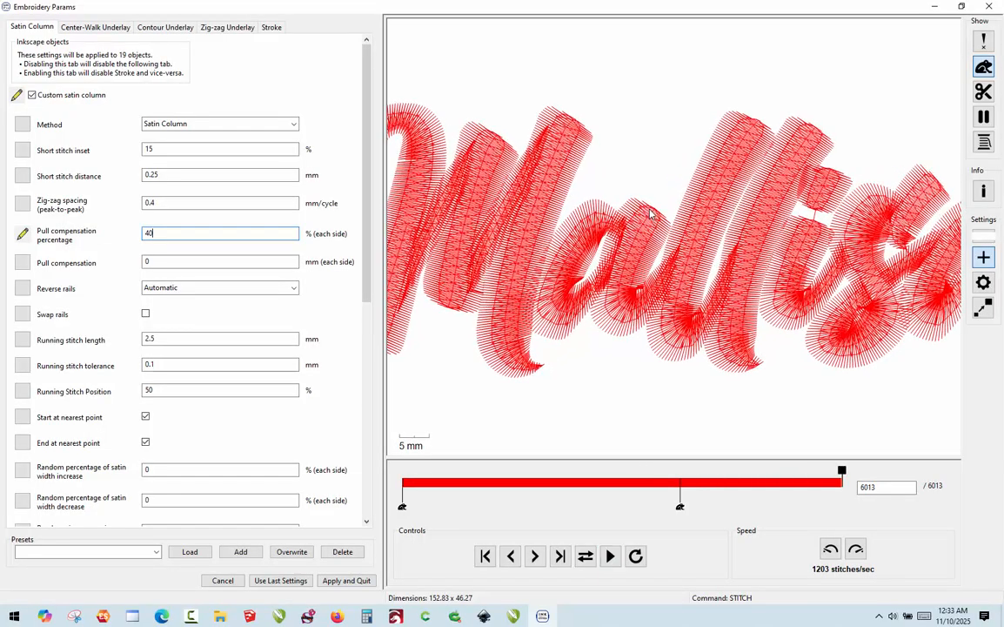
{"action": "scroll", "coordinate": [619, 213], "scroll_direction": "up", "scroll_amount": 3}
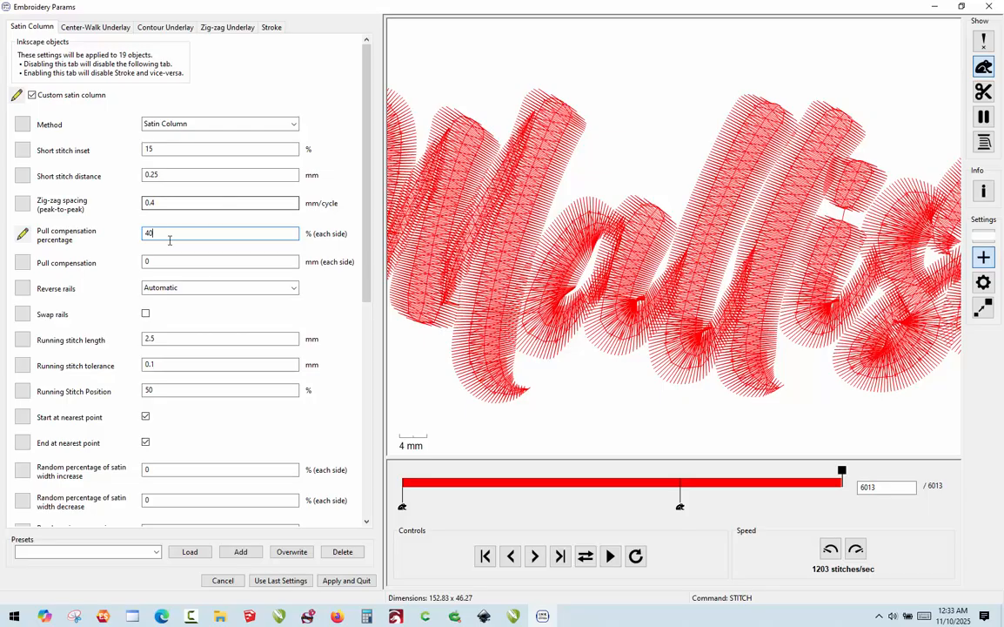
Set the pull compensation percentage back to 5%, check the full lettering in the preview, and apply the params to the selected objects.
{"action": "left_click_drag", "start_coordinate": [156, 233], "coordinate": [139, 235]}
{"action": "type", "text": "5"}
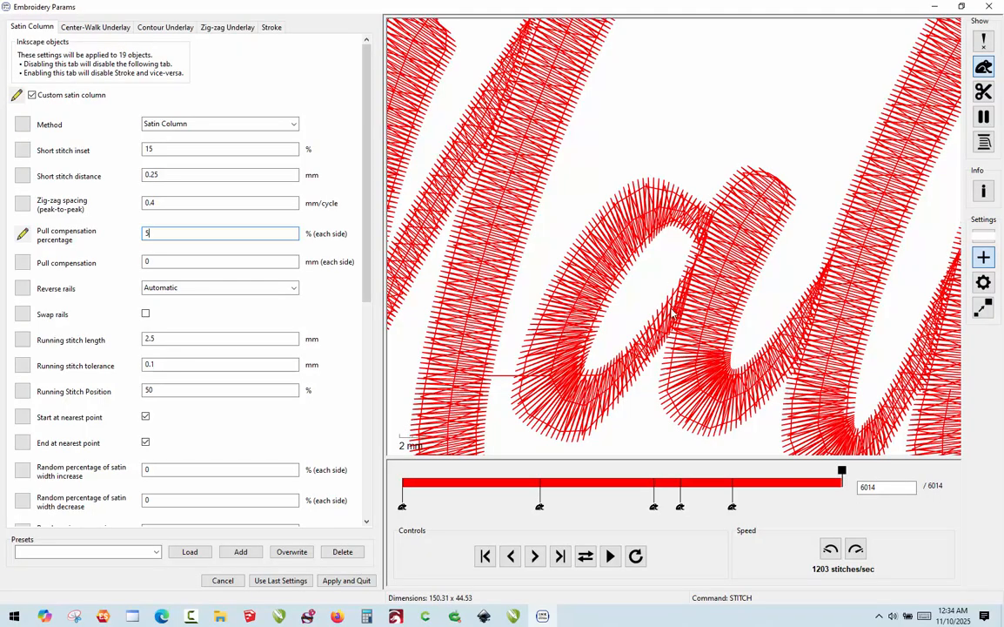
{"action": "scroll", "coordinate": [672, 310], "scroll_direction": "down", "scroll_amount": 5}
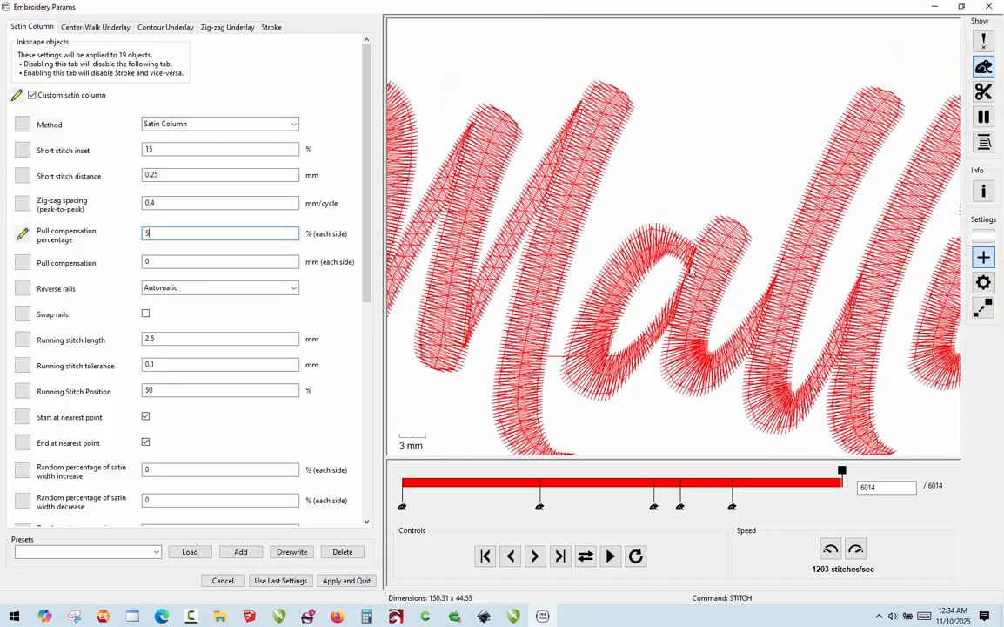
{"action": "scroll", "coordinate": [692, 272], "scroll_direction": "down", "scroll_amount": 5}
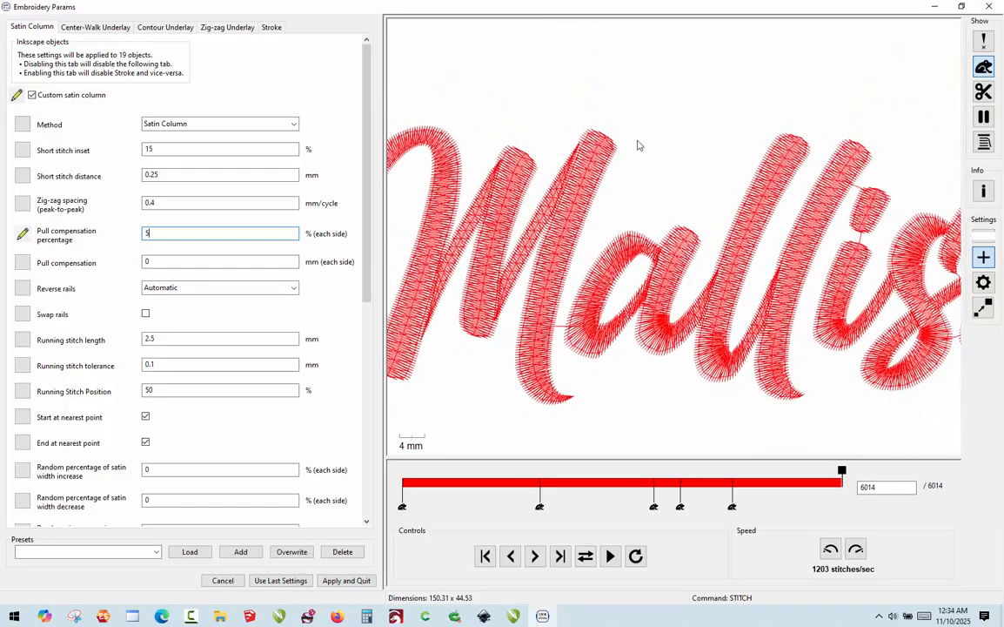
{"action": "scroll", "coordinate": [637, 146], "scroll_direction": "down", "scroll_amount": 3}
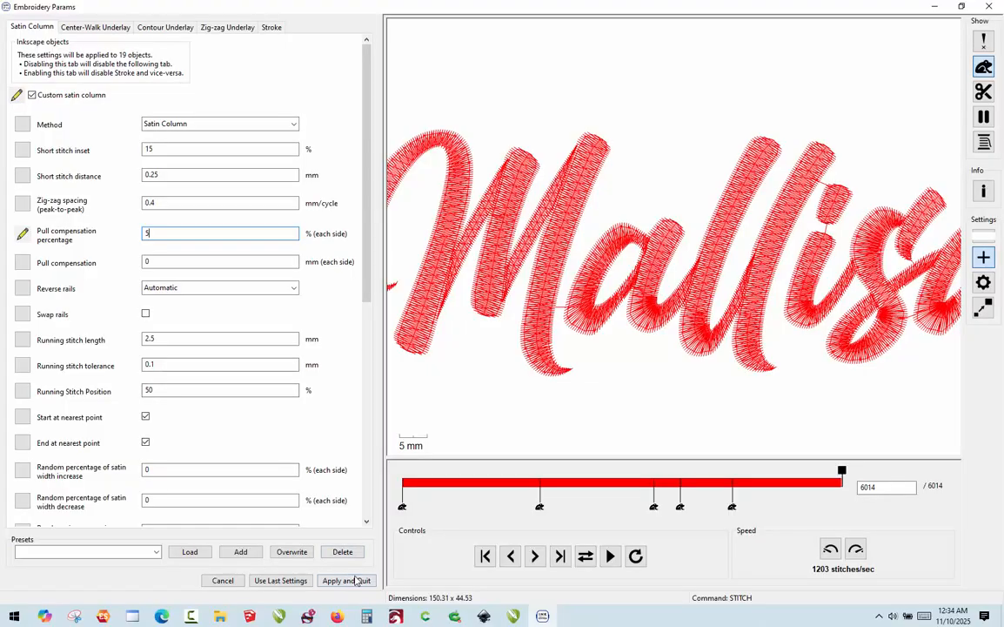
{"action": "scroll", "coordinate": [551, 280], "scroll_direction": "down", "scroll_amount": 5}
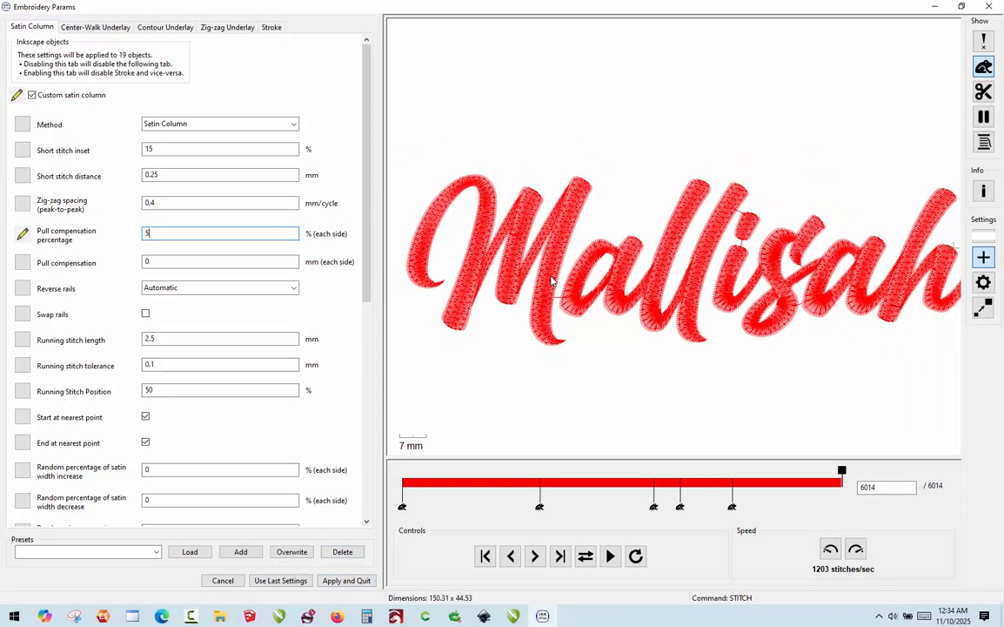
{"action": "scroll", "coordinate": [661, 228], "scroll_direction": "down", "scroll_amount": 3}
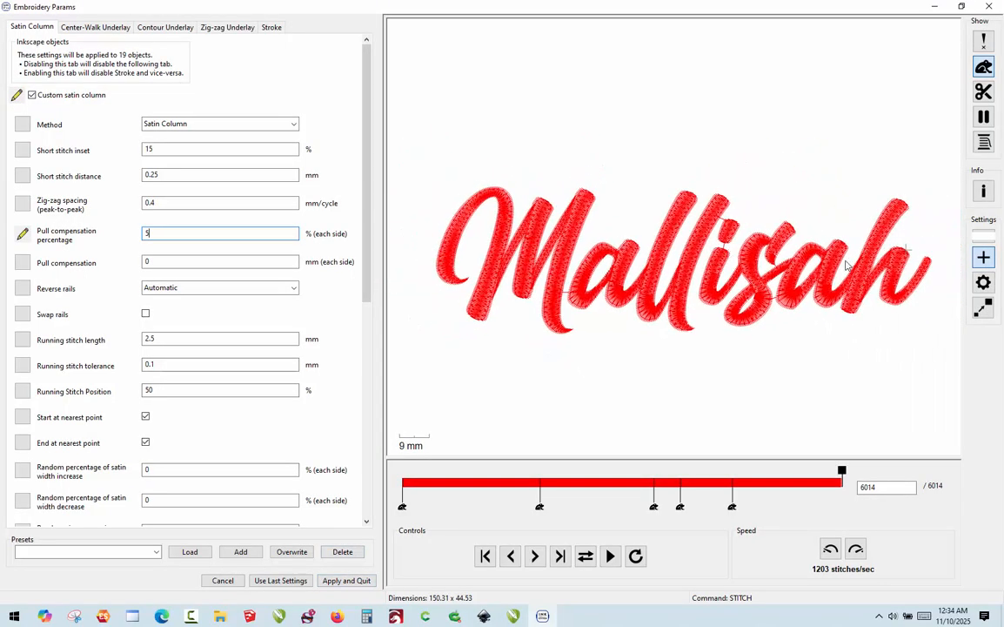
{"action": "scroll", "coordinate": [846, 265], "scroll_direction": "up", "scroll_amount": 1}
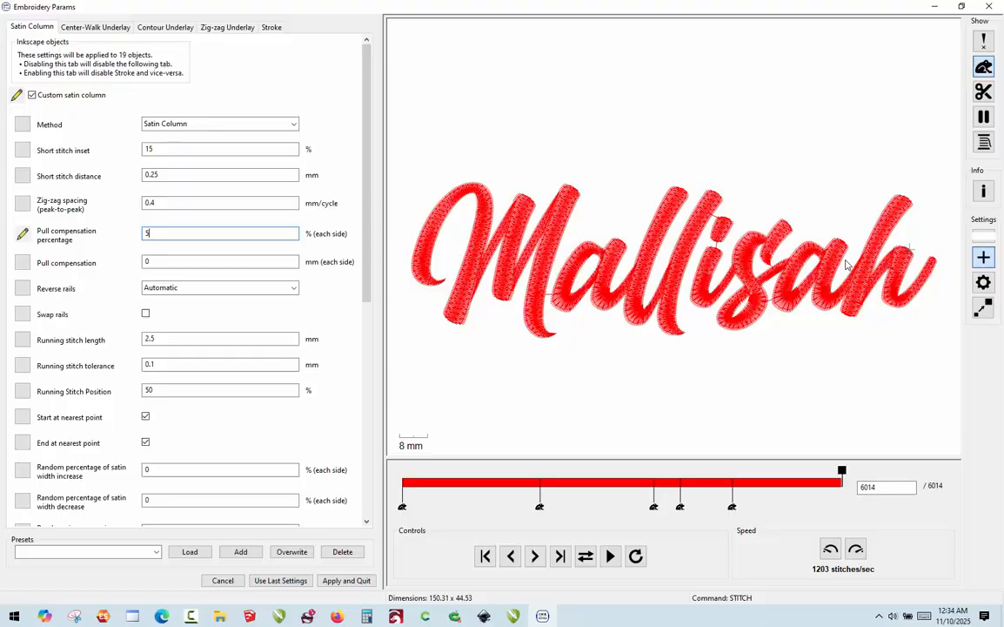
{"action": "left_click", "coordinate": [366, 581]}
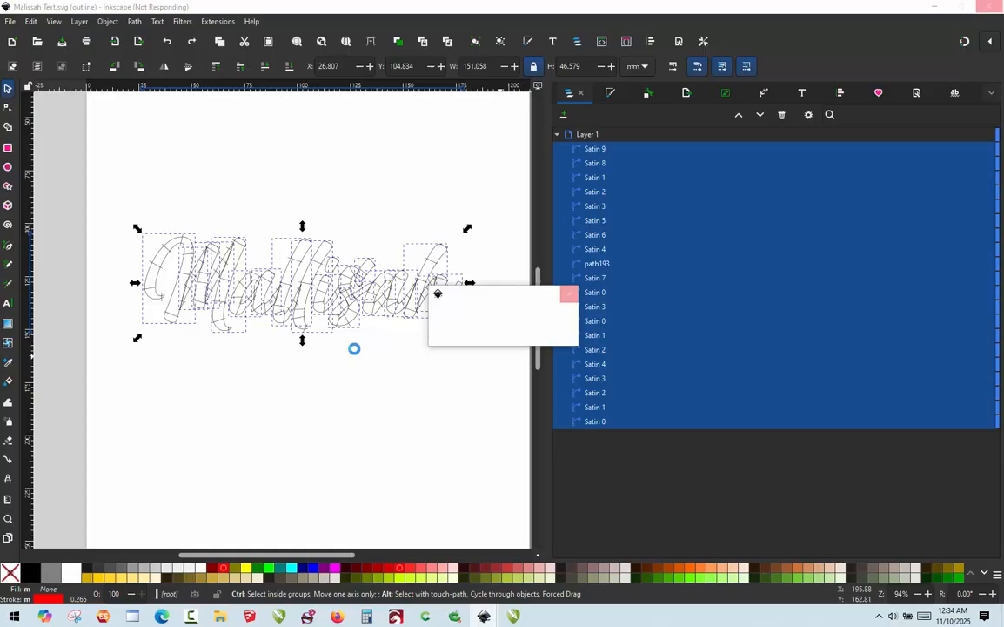
Generate an Ink/Stitch stitch plan preview of the selected satins in Realistic View, placed beside the canvas, without needle points or jump stitches.
{"action": "left_click", "coordinate": [216, 22]}
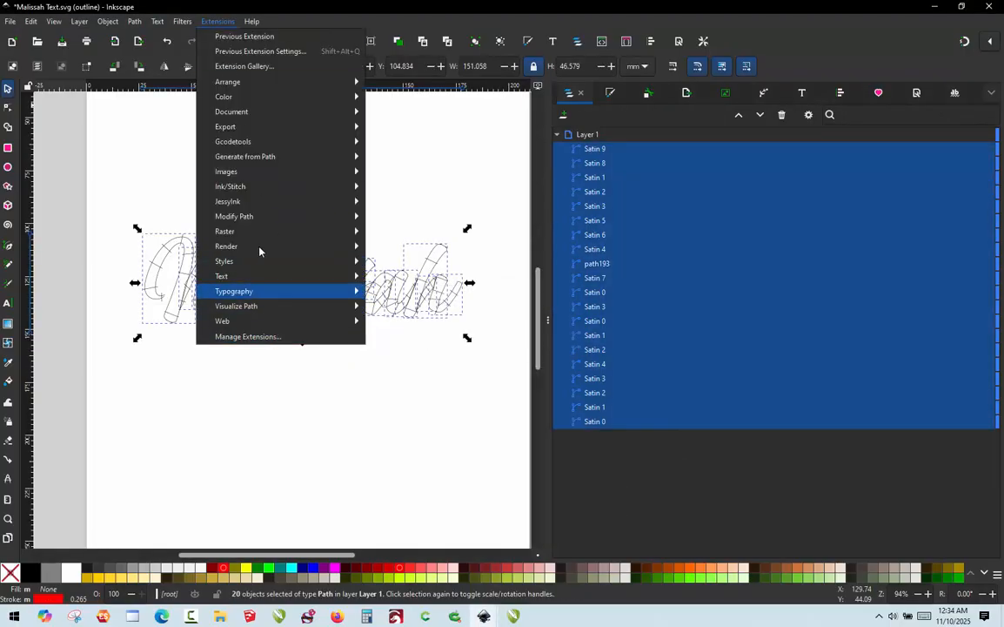
{"action": "mouse_move", "coordinate": [261, 187]}
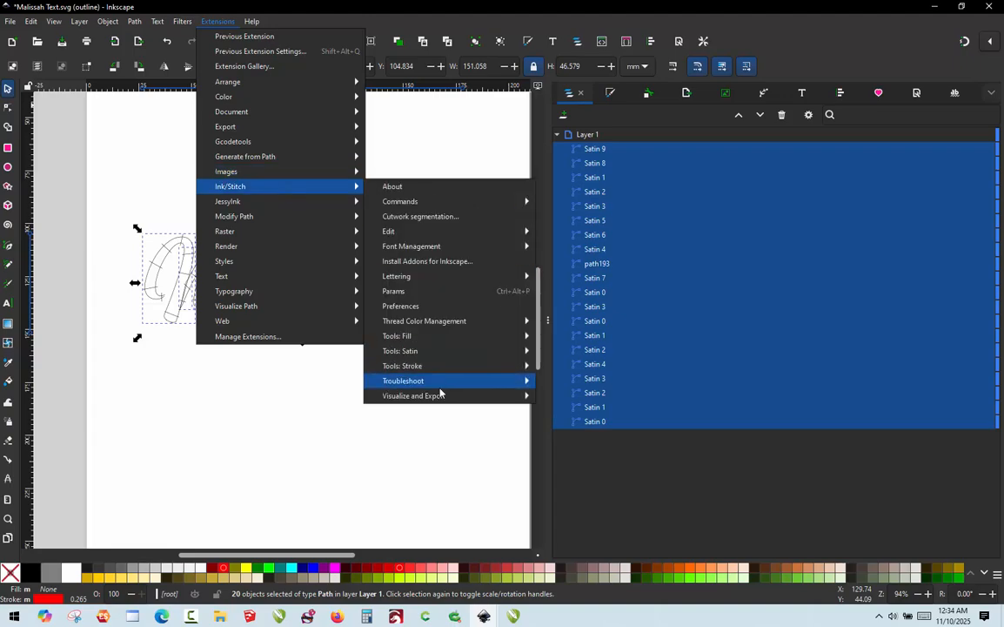
{"action": "mouse_move", "coordinate": [435, 395]}
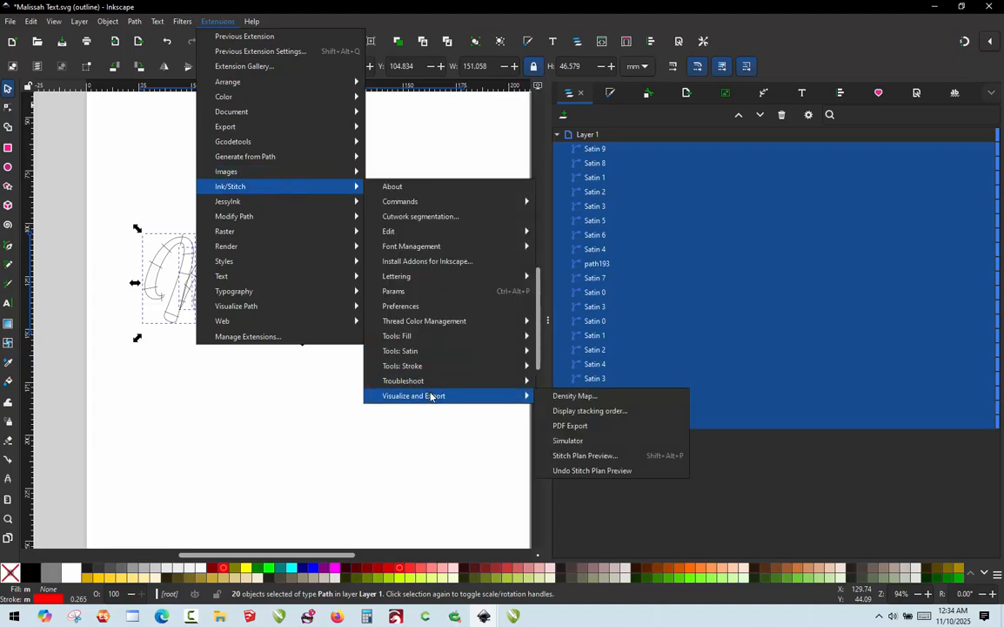
{"action": "left_click", "coordinate": [578, 458]}
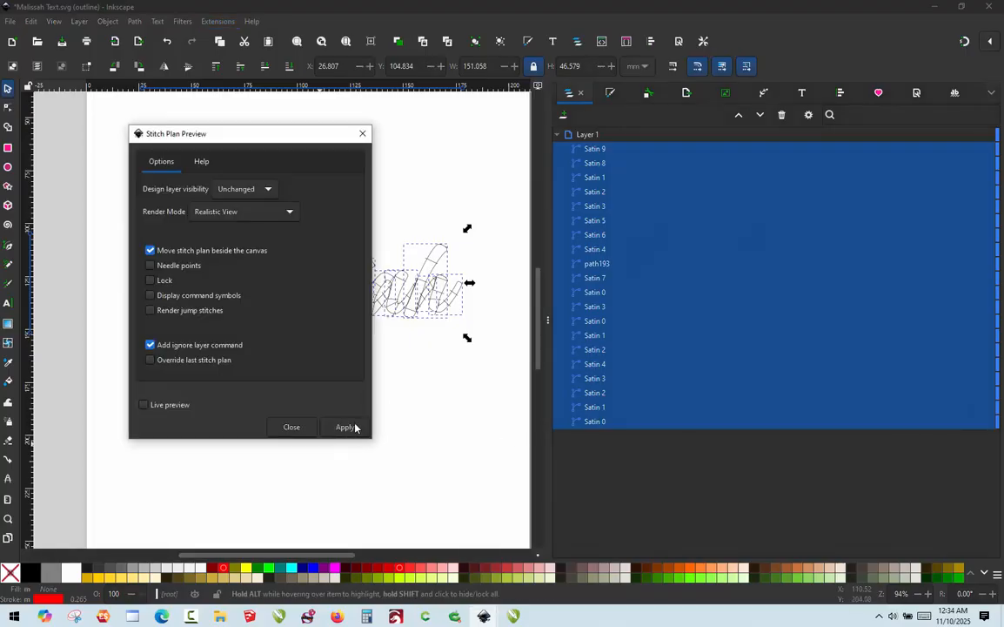
{"action": "left_click", "coordinate": [347, 427]}
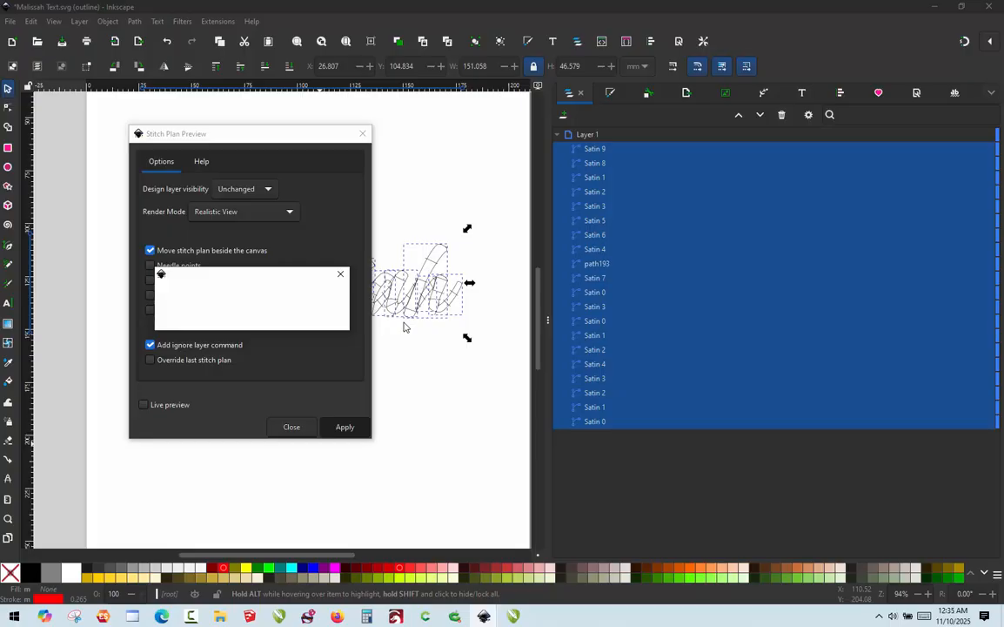
{"action": "left_click", "coordinate": [292, 426]}
Show the drawing in normal display mode and move the stitch plan image onto the page, directly beneath the satin column lettering.
{"action": "scroll", "coordinate": [377, 291], "scroll_direction": "down", "scroll_amount": 6}
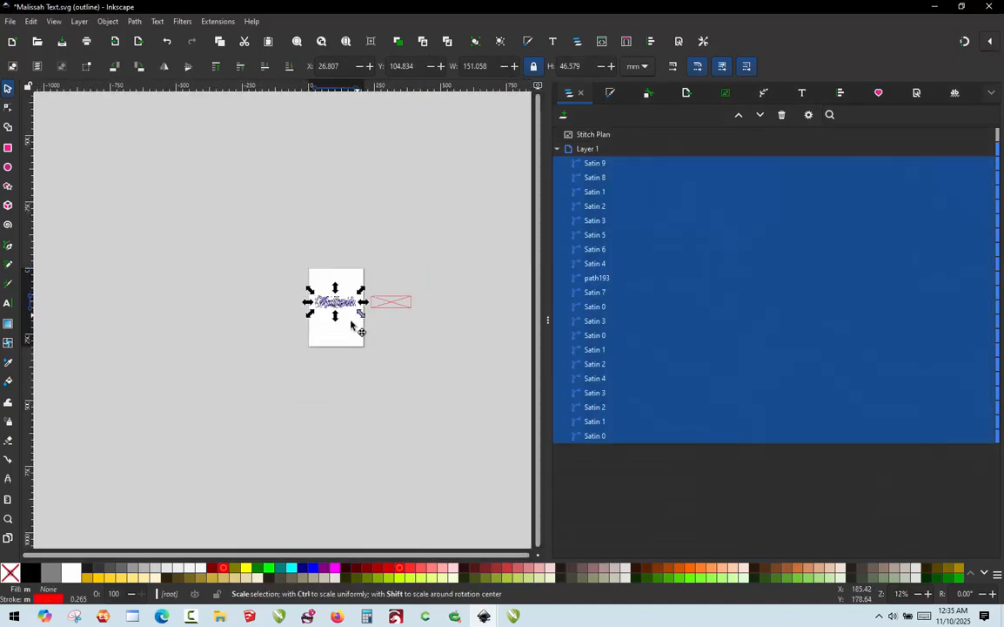
{"action": "scroll", "coordinate": [353, 324], "scroll_direction": "up", "scroll_amount": 3}
{"action": "left_click", "coordinate": [421, 293]}
{"action": "left_click_drag", "start_coordinate": [423, 293], "coordinate": [272, 346]}
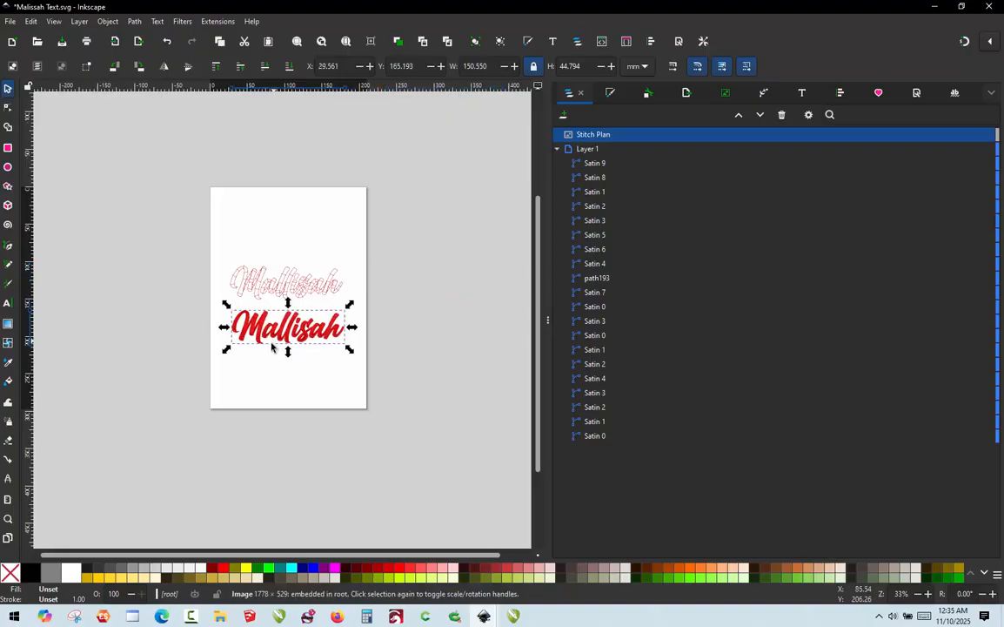
Examine the realistic stitch plan up close, from the M across the following letters, then as a whole word.
{"action": "scroll", "coordinate": [272, 347], "scroll_direction": "up", "scroll_amount": 7}
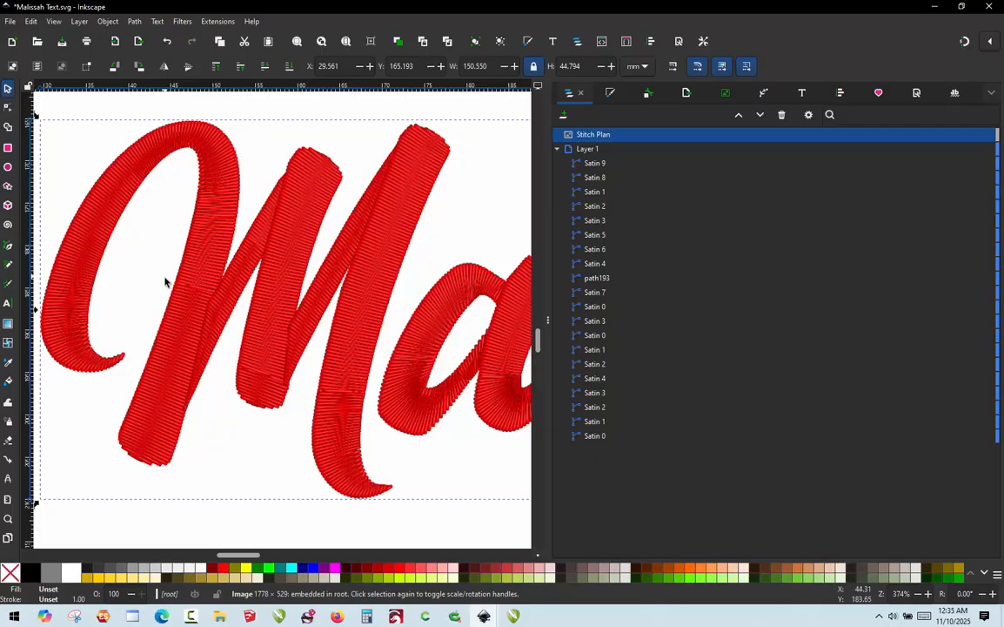
{"action": "scroll", "coordinate": [163, 285], "scroll_direction": "down", "scroll_amount": 2}
{"action": "scroll", "coordinate": [473, 263], "scroll_direction": "up", "scroll_amount": 1}
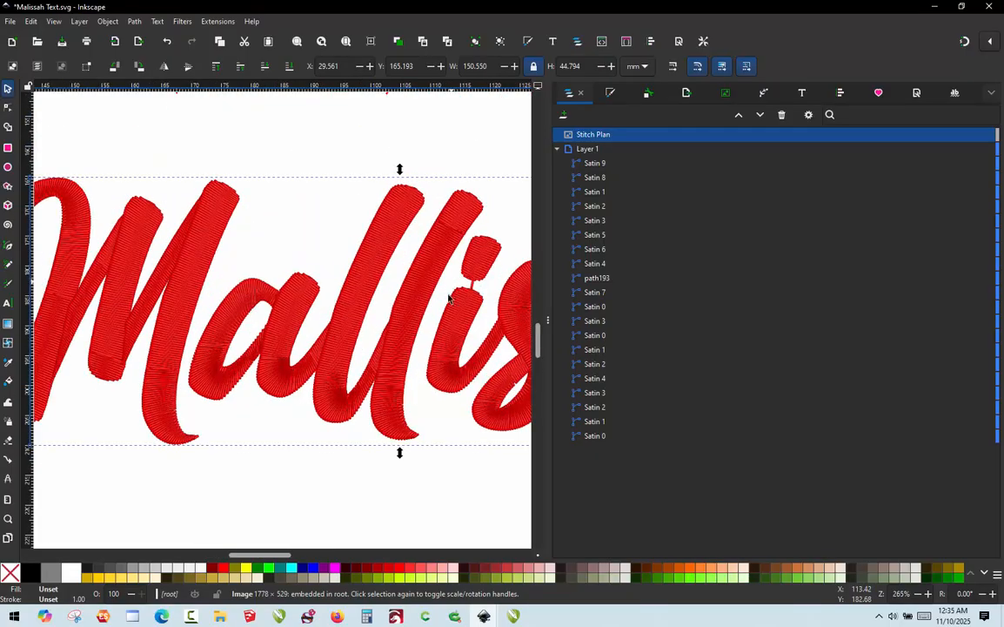
{"action": "scroll", "coordinate": [383, 265], "scroll_direction": "up", "scroll_amount": 1}
{"action": "scroll", "coordinate": [271, 202], "scroll_direction": "down", "scroll_amount": 3}
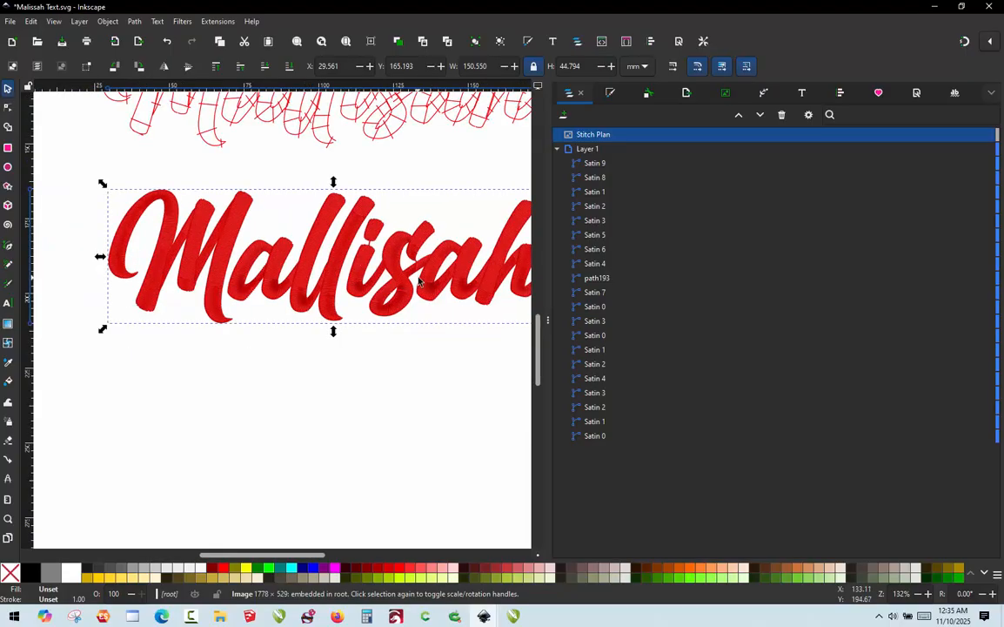
{"action": "scroll", "coordinate": [419, 280], "scroll_direction": "down", "scroll_amount": 2}
{"action": "scroll", "coordinate": [447, 286], "scroll_direction": "up", "scroll_amount": 1}
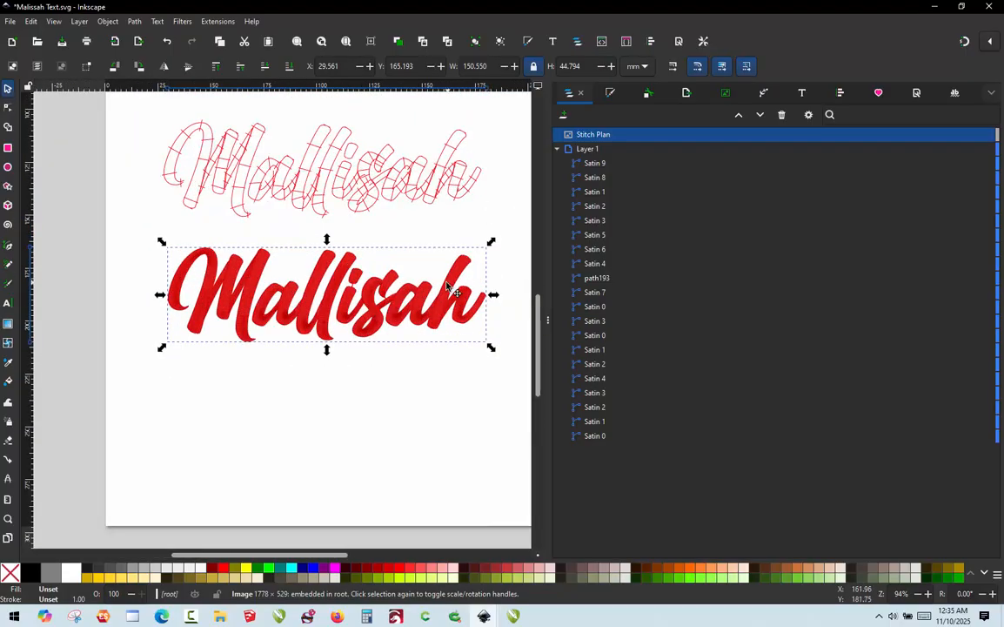
Shift the stitch plan image slightly up and left beneath the satin lettering, deselect it, and view both versions together.
{"action": "left_click_drag", "start_coordinate": [446, 286], "coordinate": [436, 280]}
{"action": "left_click", "coordinate": [387, 387]}
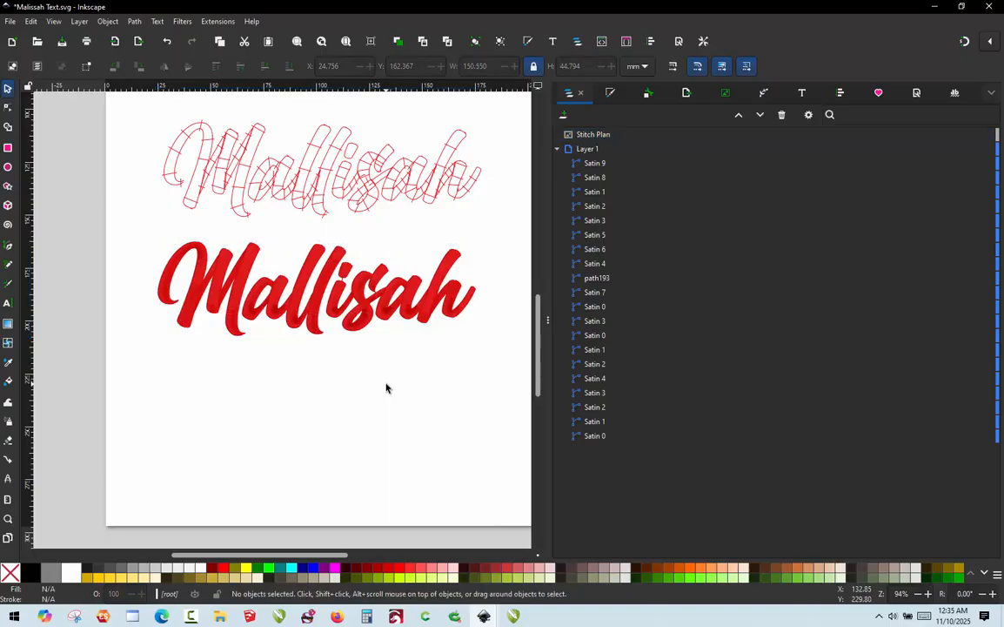
{"action": "scroll", "coordinate": [386, 387], "scroll_direction": "down", "scroll_amount": 1}
{"action": "scroll", "coordinate": [349, 217], "scroll_direction": "up", "scroll_amount": 1}
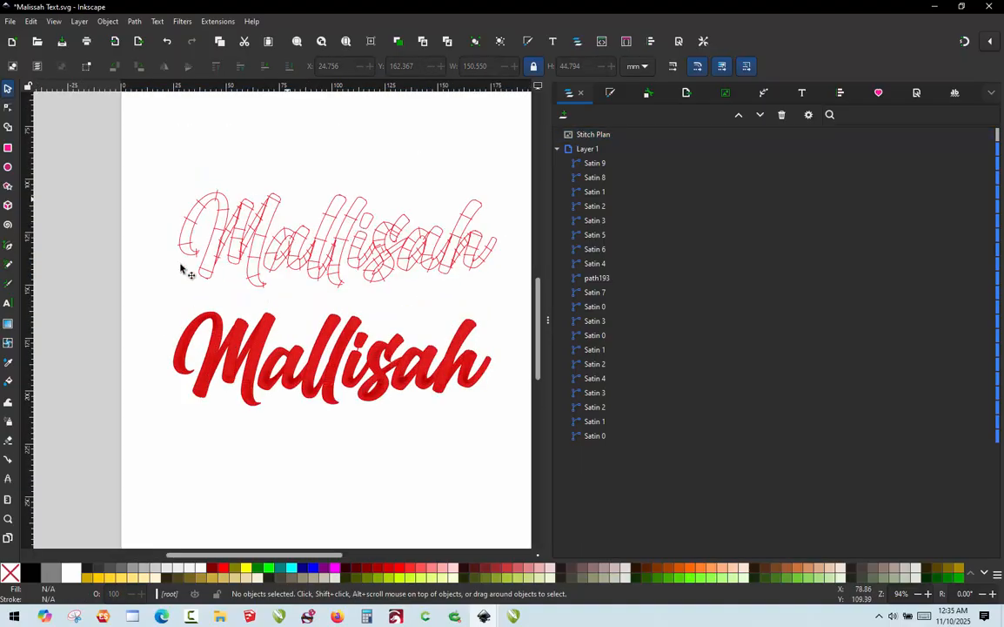